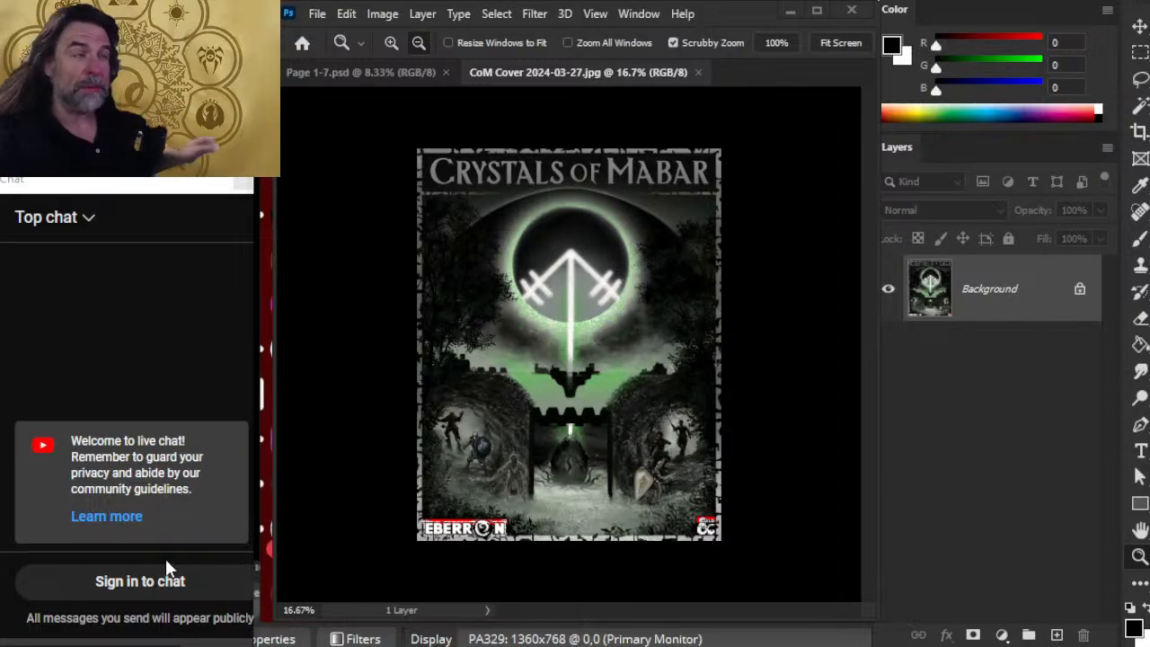
Step: Switch from Photoshop to the X profile page in Chrome
{"action": "left_click", "coordinate": [242, 558]}
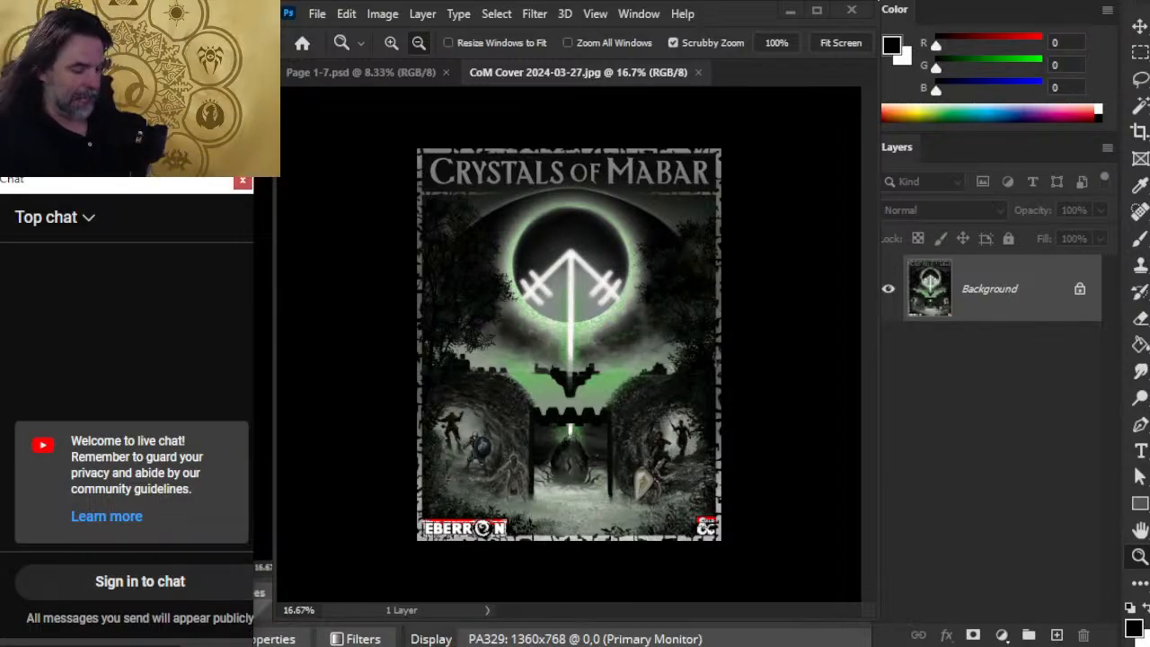
{"action": "key", "text": "alt+Tab"}
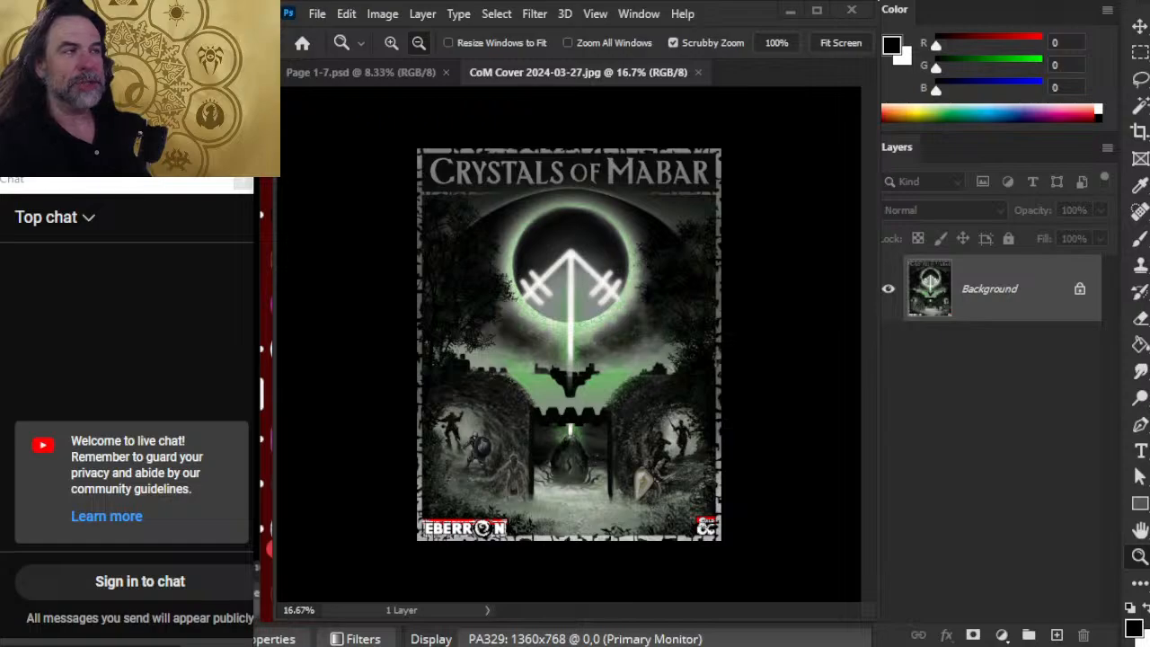
{"action": "key", "text": "alt+Tab"}
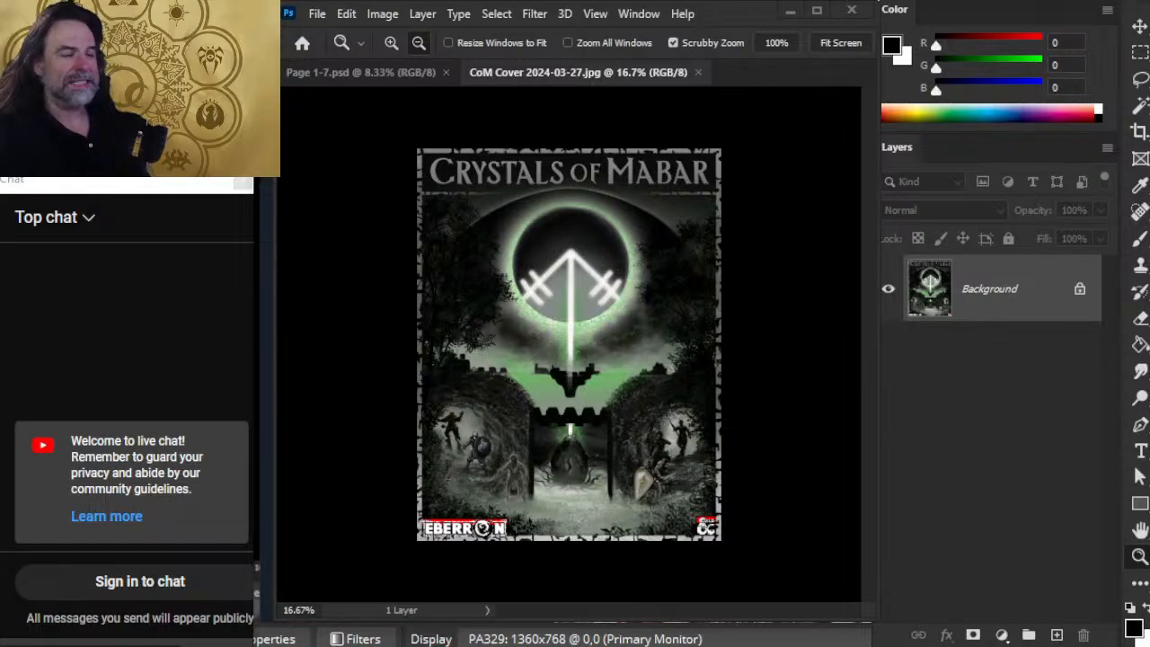
{"action": "key", "text": "alt+Tab"}
{"action": "key", "text": "alt+Tab"}
{"action": "key", "text": "alt+Tab"}
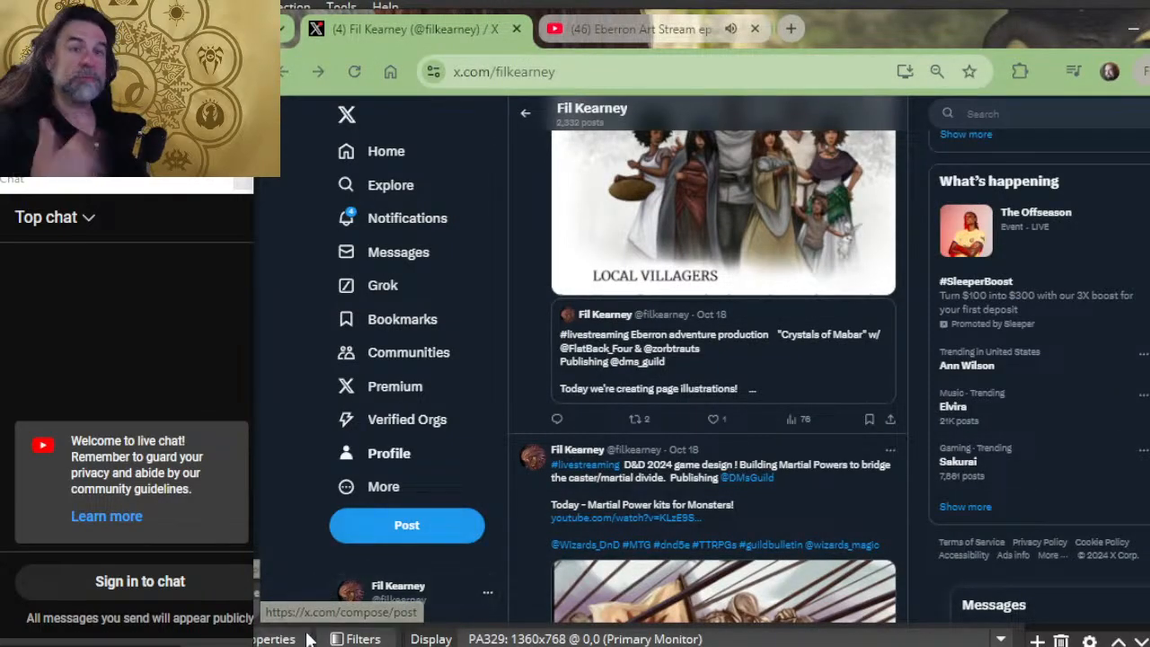
Step: Look through the X profile's pinned post and recent livestream posts, and close the profile's page
{"action": "left_click", "coordinate": [404, 456]}
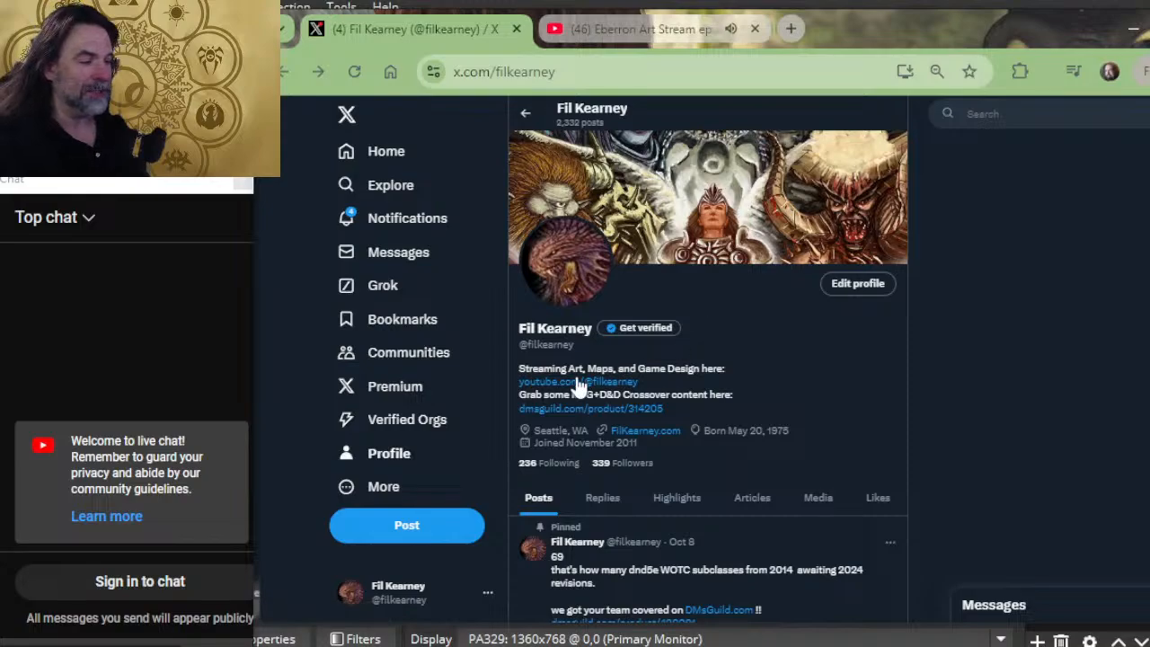
{"action": "scroll", "coordinate": [696, 339], "scroll_direction": "down", "scroll_amount": 4}
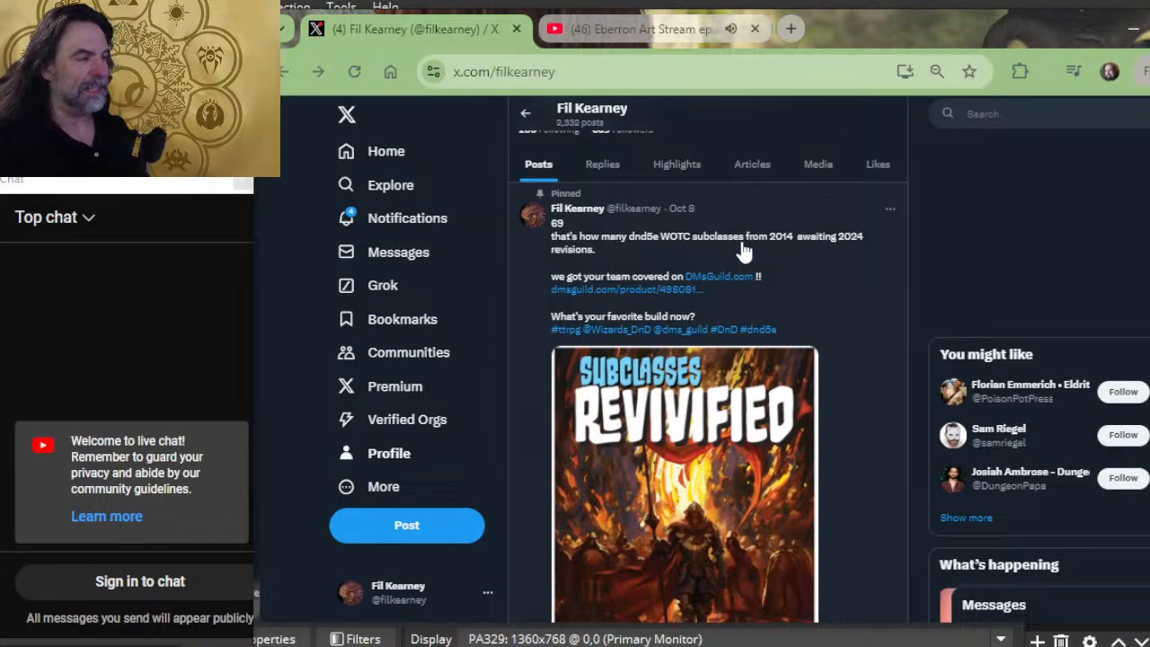
{"action": "scroll", "coordinate": [742, 251], "scroll_direction": "down", "scroll_amount": 10}
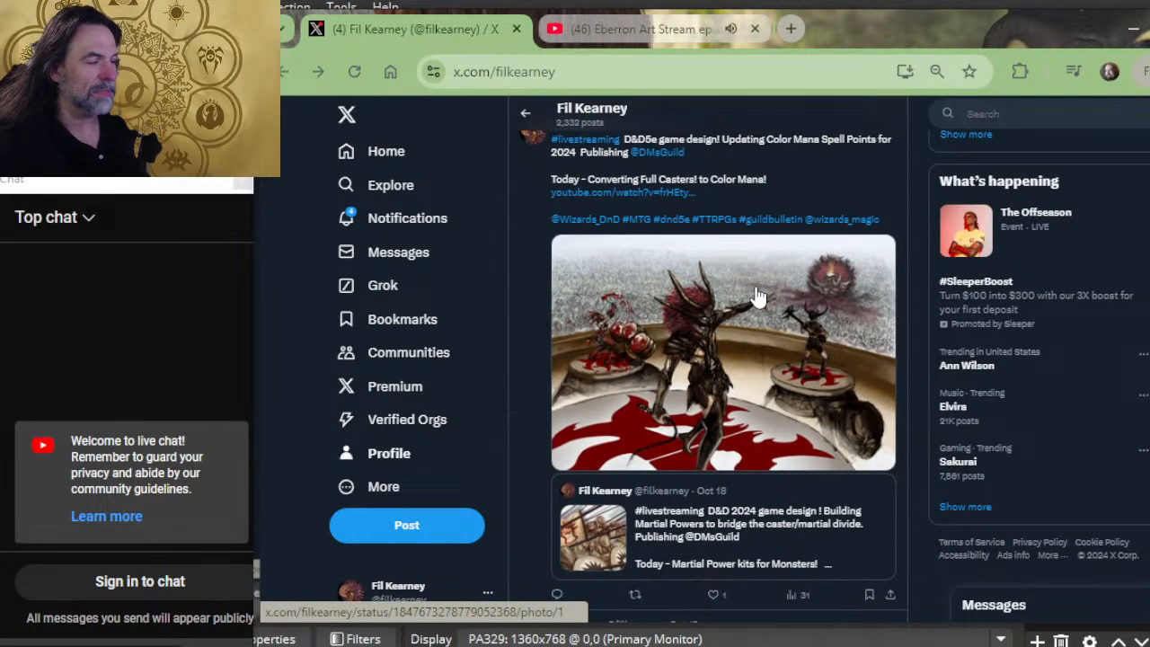
{"action": "scroll", "coordinate": [758, 294], "scroll_direction": "down", "scroll_amount": 5}
{"action": "scroll", "coordinate": [782, 269], "scroll_direction": "down", "scroll_amount": 7}
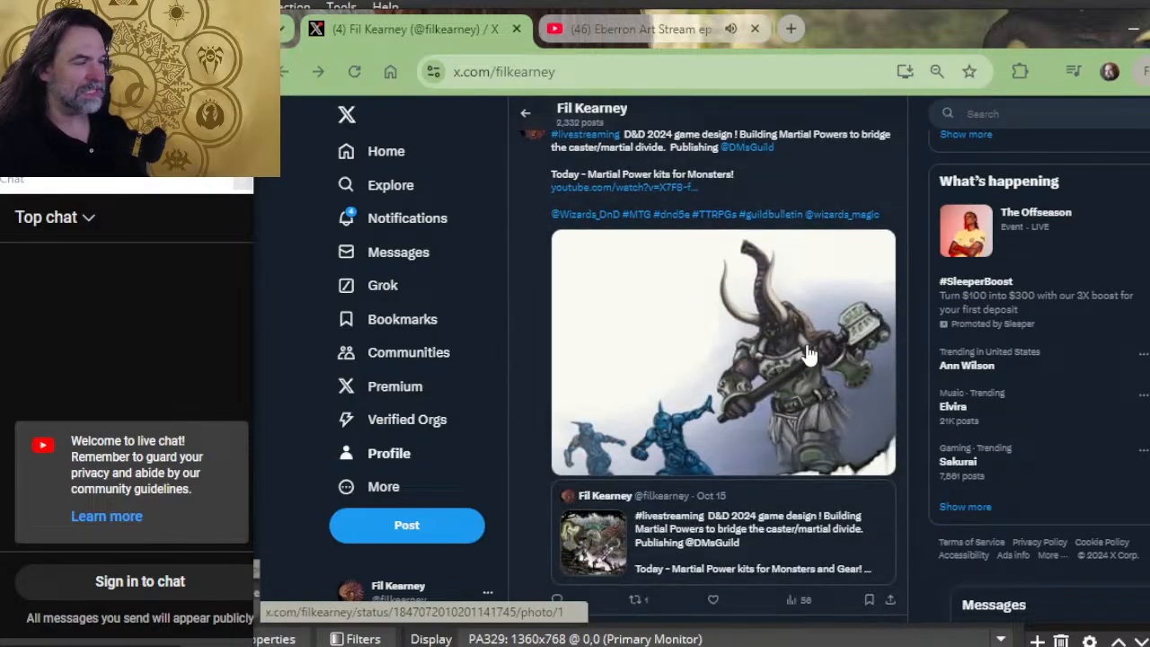
{"action": "scroll", "coordinate": [805, 353], "scroll_direction": "up", "scroll_amount": 4}
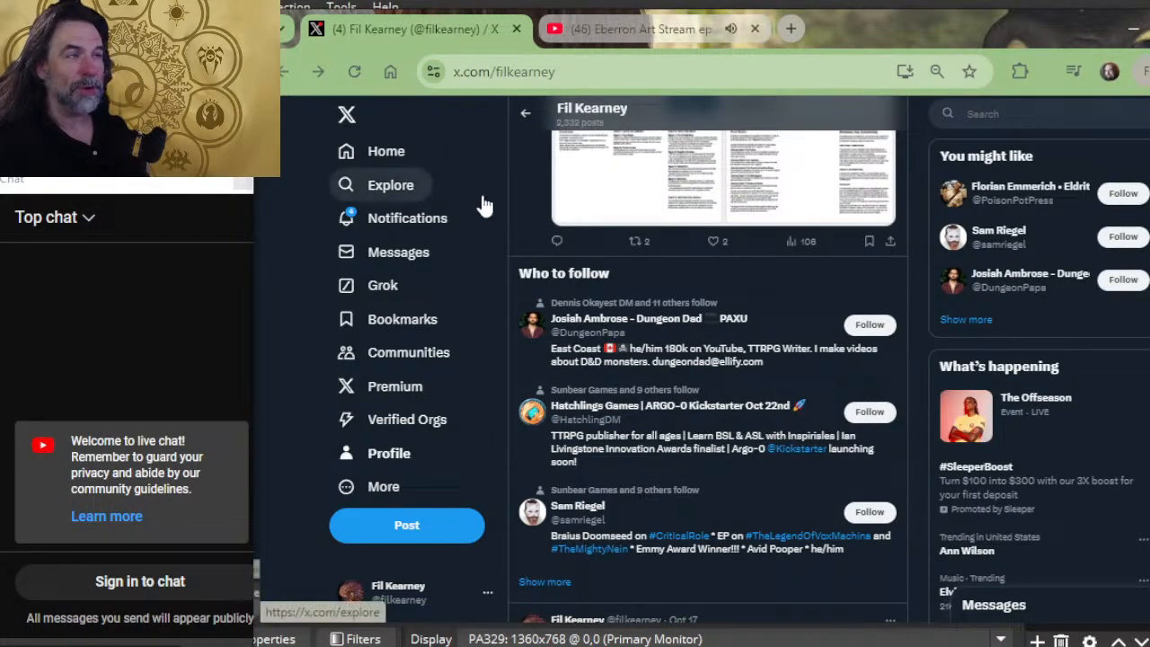
{"action": "left_click", "coordinate": [517, 30]}
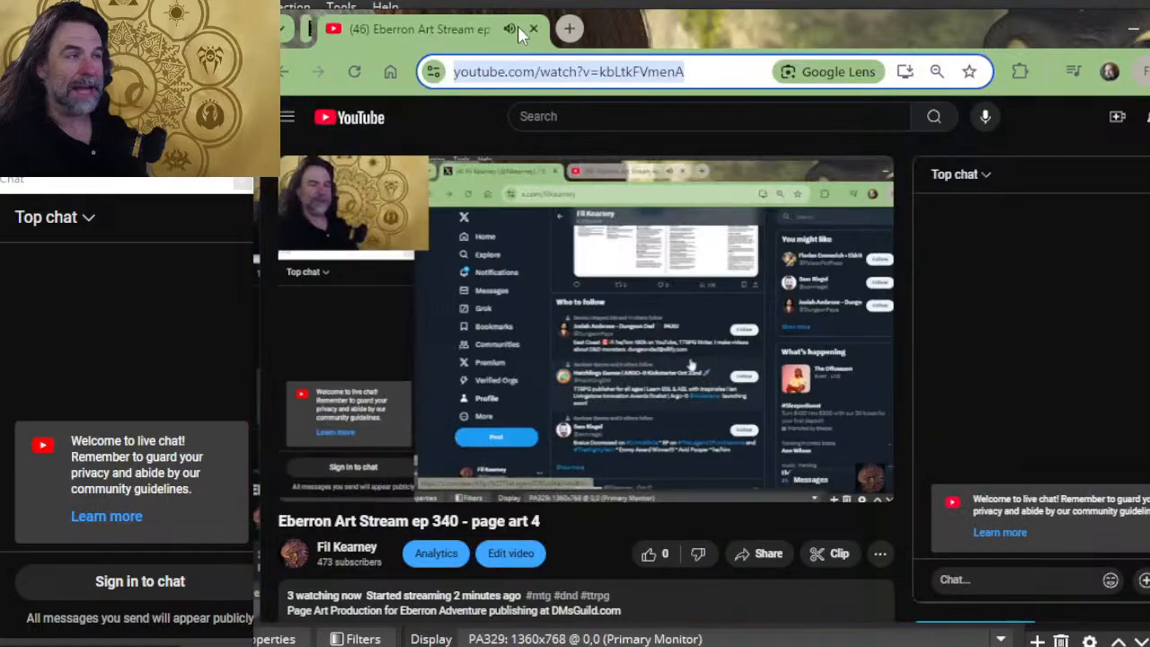
Step: Like the "Eberron Art Stream ep 340 - page art 4" video and expand its full description
{"action": "left_click", "coordinate": [648, 553]}
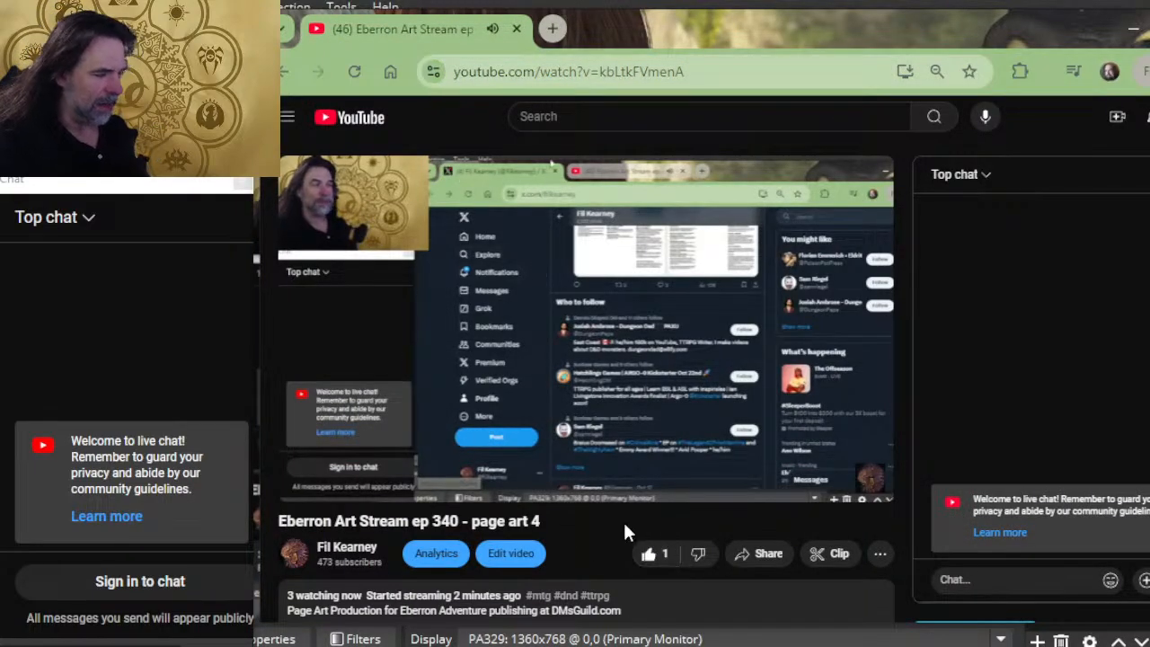
{"action": "scroll", "coordinate": [665, 415], "scroll_direction": "down", "scroll_amount": 2}
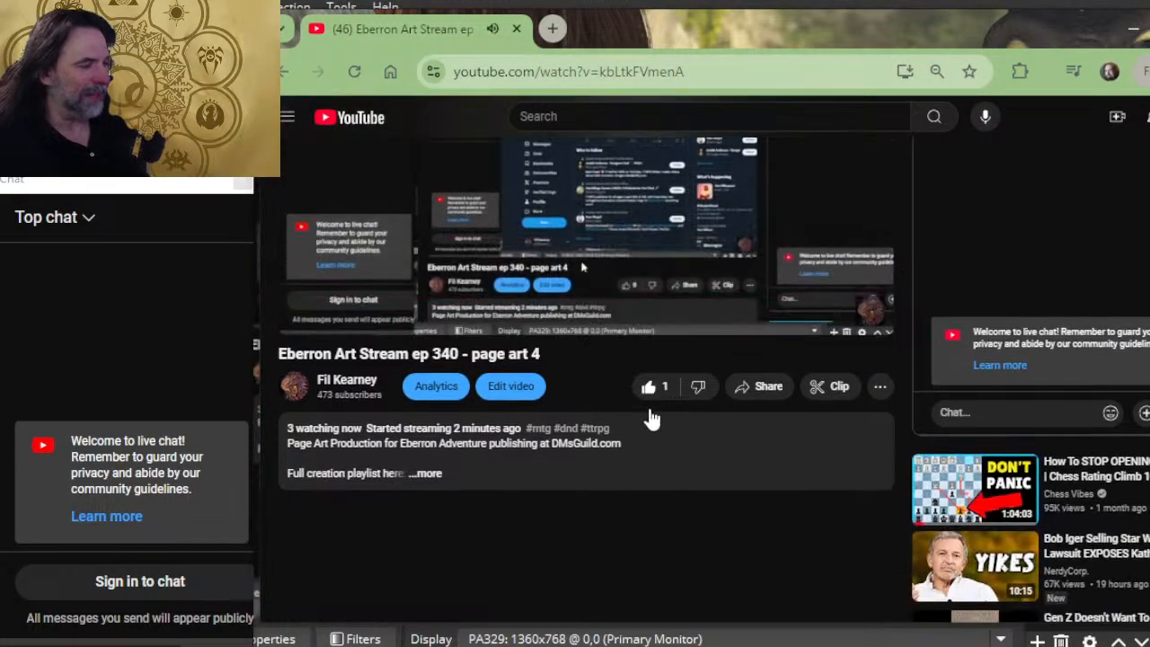
{"action": "left_click", "coordinate": [425, 473]}
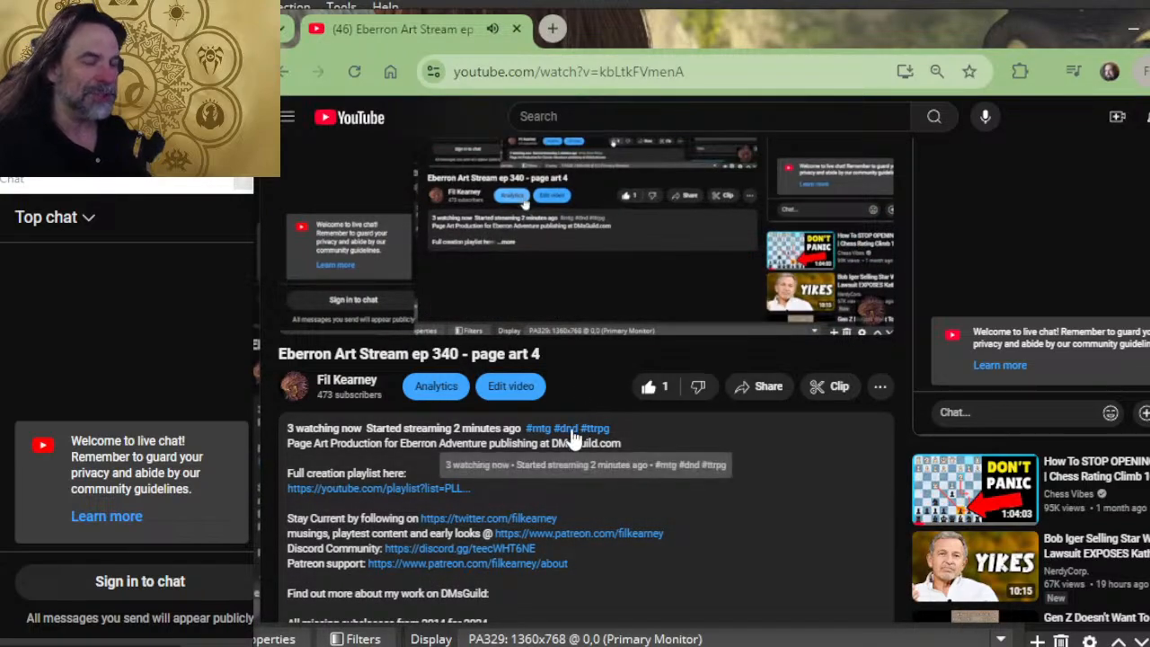
Step: Examine the playlist, community and DMsGuild product links in the stream's full description
{"action": "scroll", "coordinate": [575, 431], "scroll_direction": "down", "scroll_amount": 2}
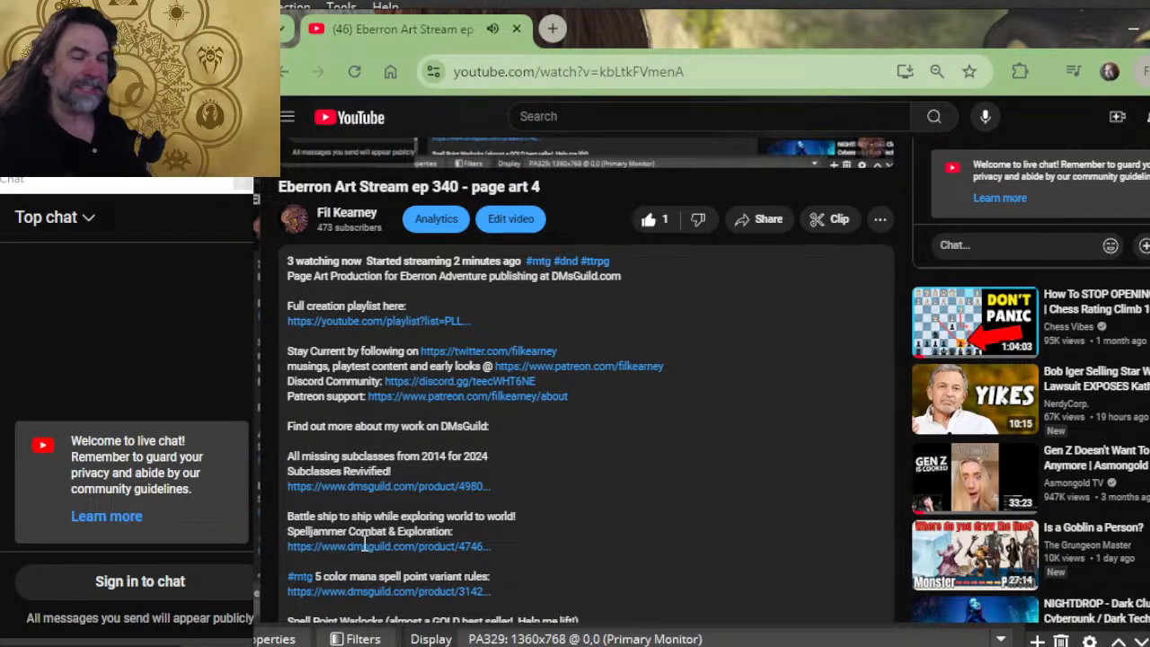
{"action": "scroll", "coordinate": [564, 370], "scroll_direction": "down", "scroll_amount": 1}
{"action": "scroll", "coordinate": [564, 365], "scroll_direction": "down", "scroll_amount": 3}
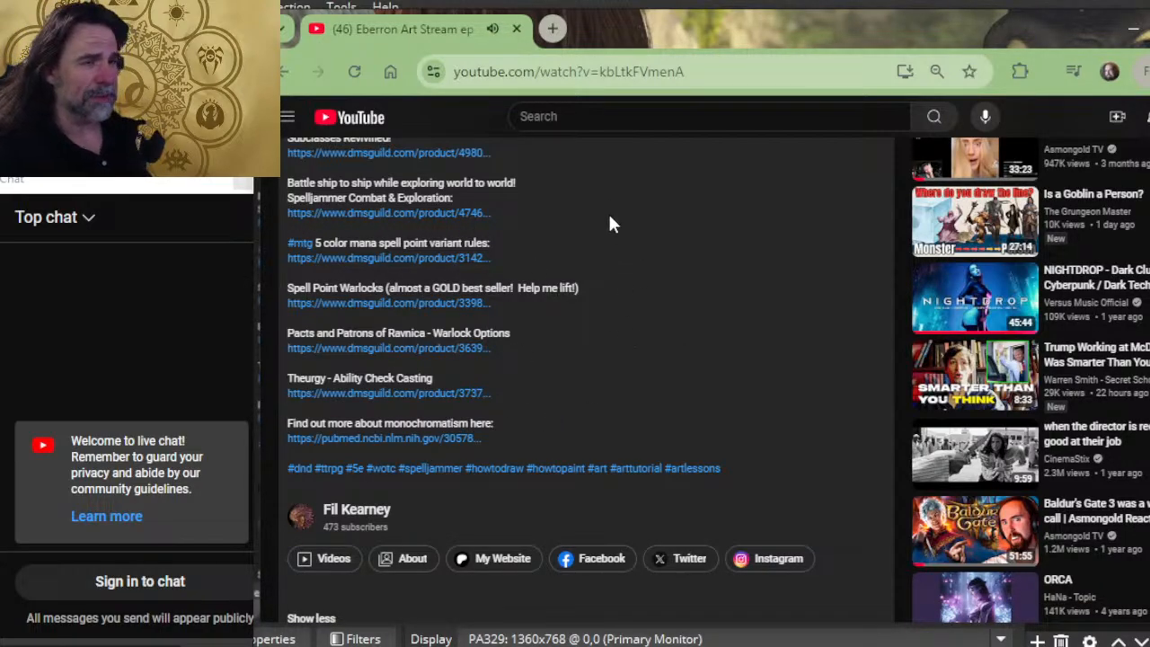
{"action": "scroll", "coordinate": [608, 212], "scroll_direction": "up", "scroll_amount": 2}
{"action": "scroll", "coordinate": [670, 297], "scroll_direction": "down", "scroll_amount": 2}
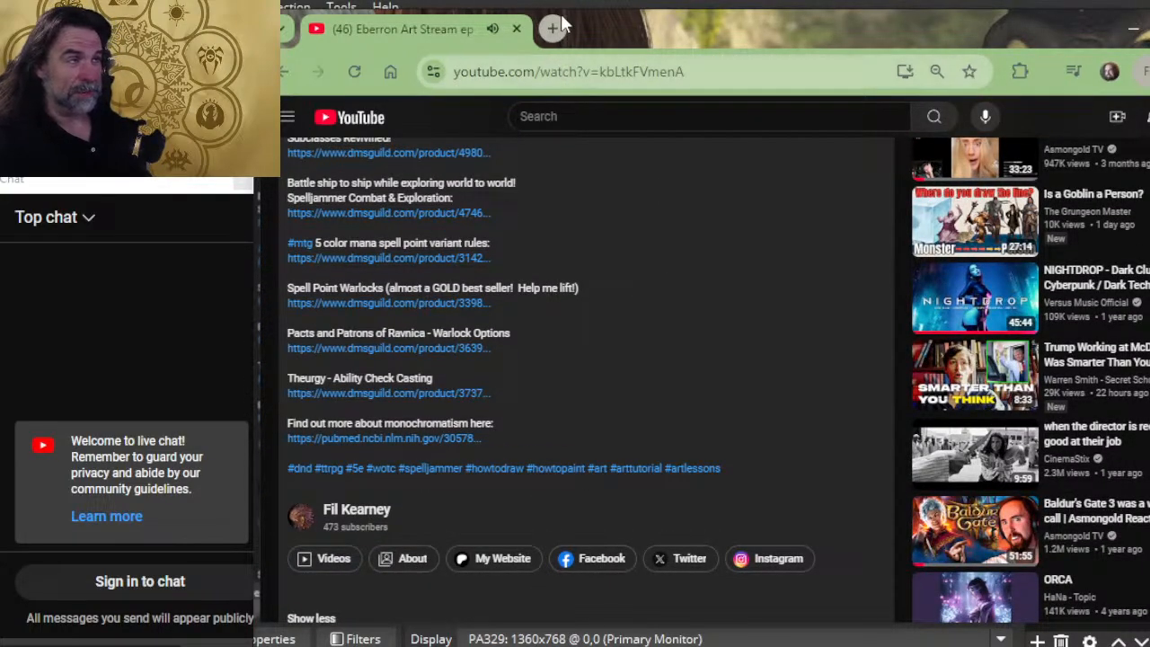
{"action": "scroll", "coordinate": [653, 240], "scroll_direction": "up", "scroll_amount": 10}
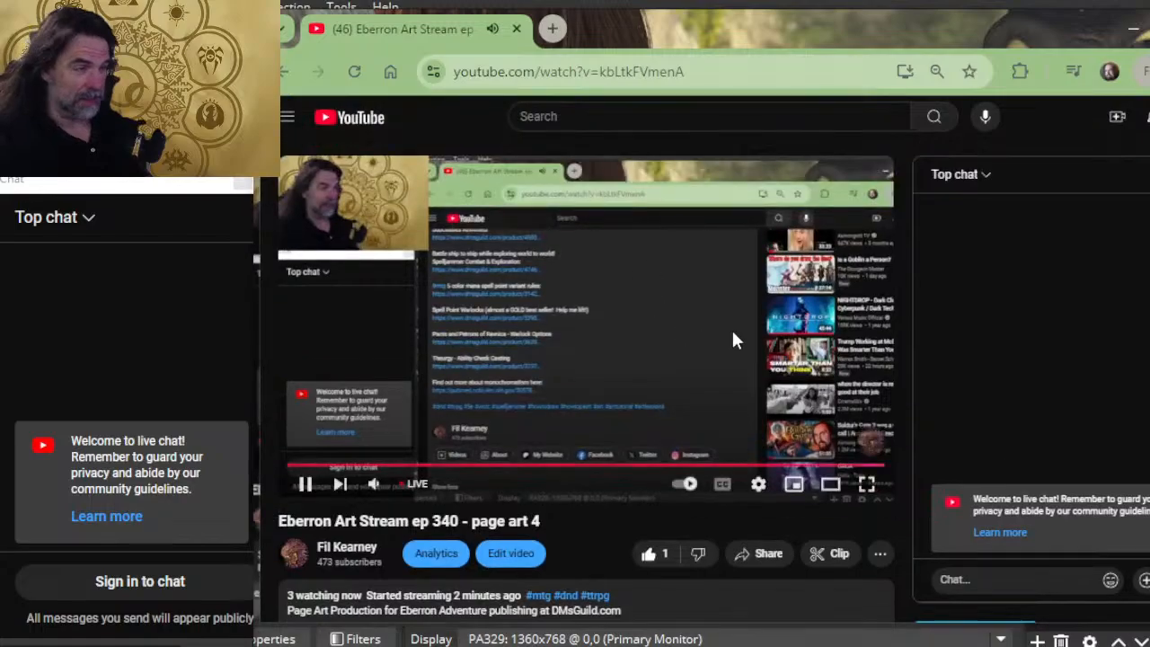
{"action": "key", "text": "alt+Tab"}
{"action": "key", "text": "alt+Tab"}
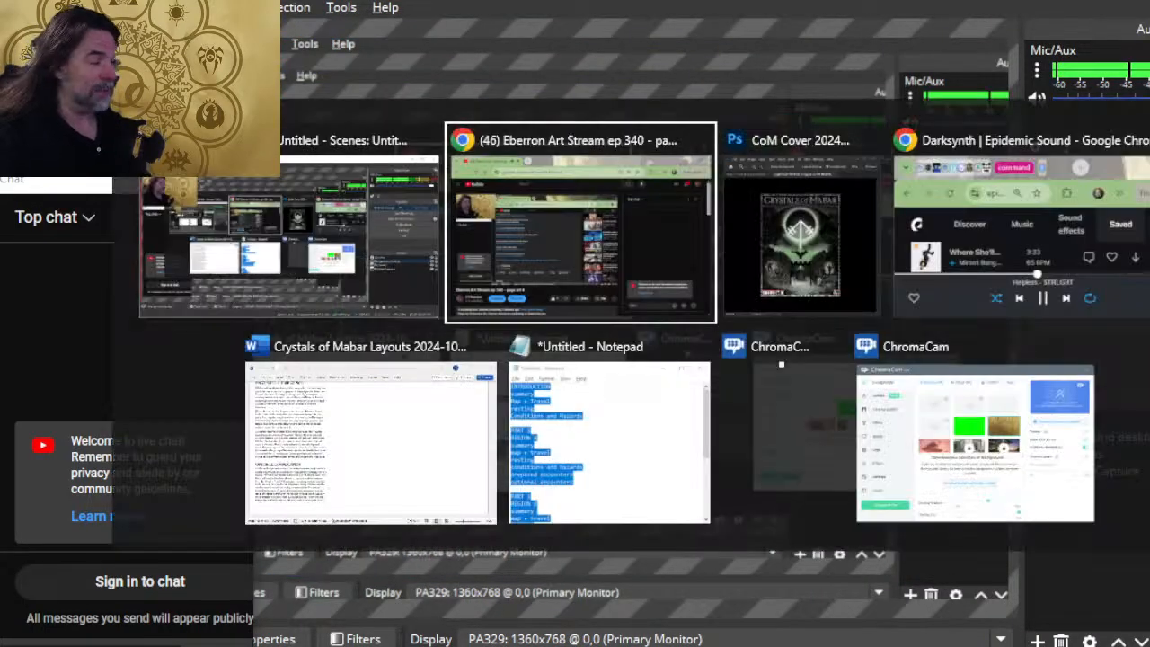
{"action": "key", "text": "Escape"}
{"action": "key", "text": "alt+Tab"}
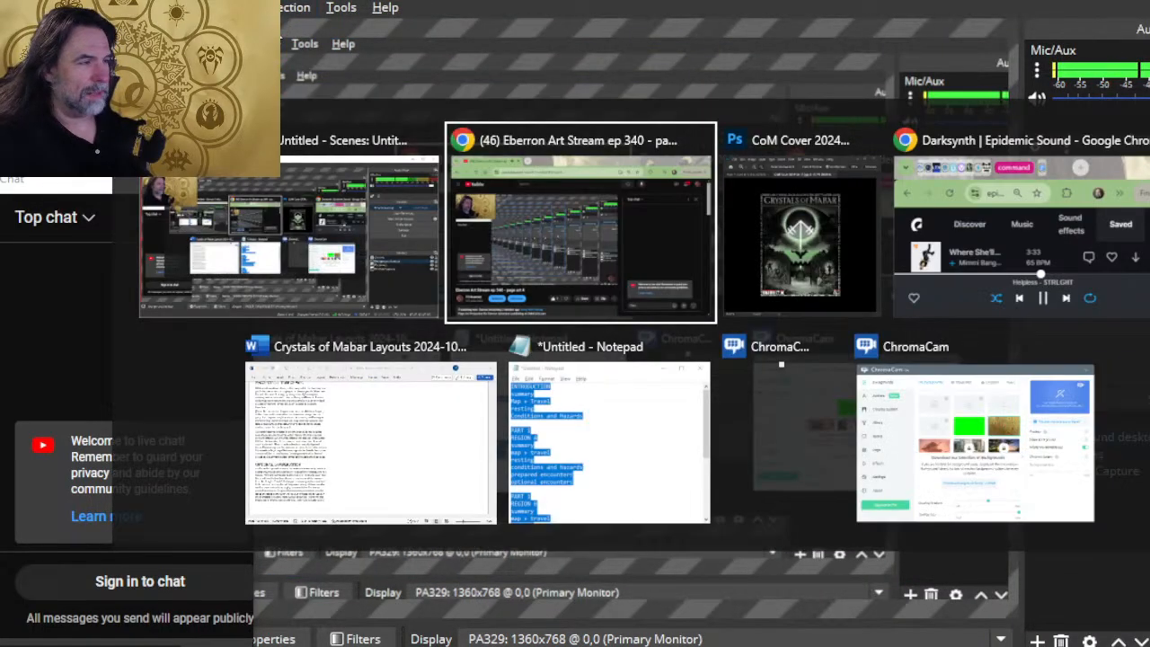
{"action": "scroll", "coordinate": [490, 401], "scroll_direction": "down", "scroll_amount": 10}
{"action": "scroll", "coordinate": [492, 357], "scroll_direction": "up", "scroll_amount": 4}
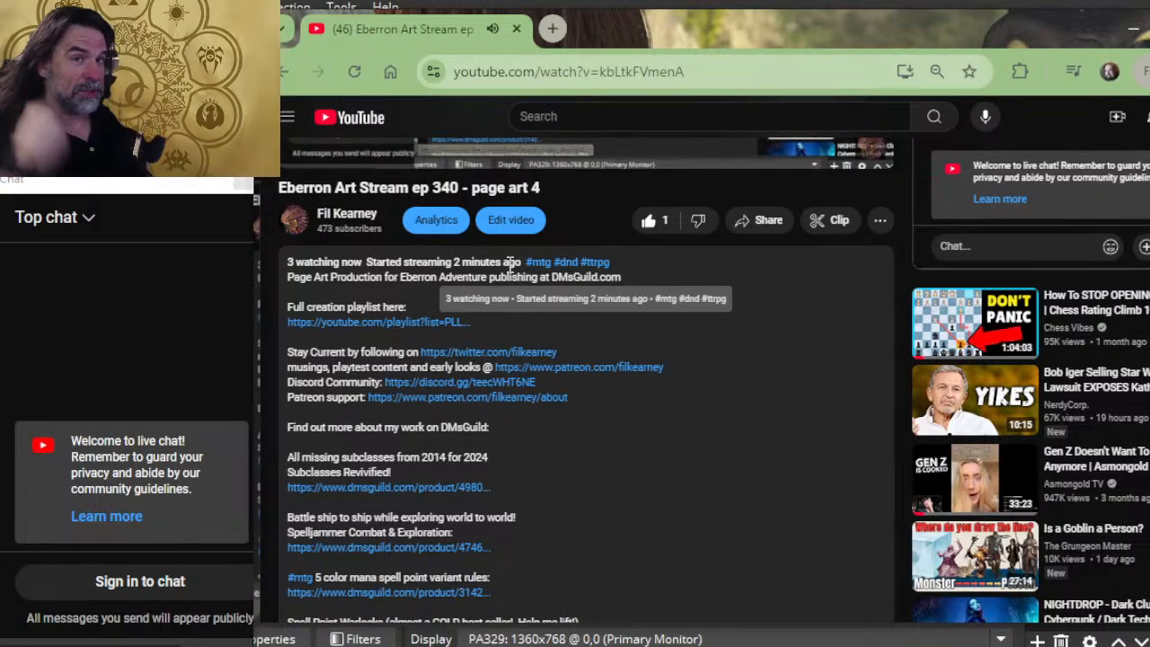
Step: Switch to Photoshop, inspect the Crystals of Mabar cover up close, and close CoM Cover 2024-03-27.jpg
{"action": "key", "text": "alt+Tab"}
{"action": "key", "text": "alt+Tab"}
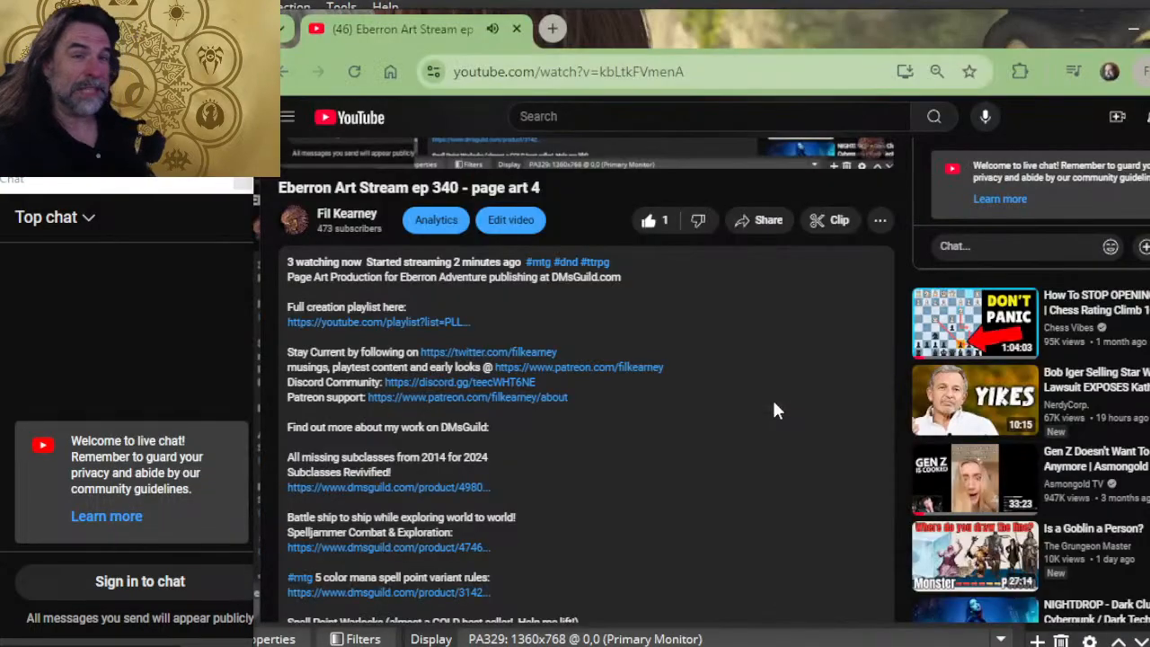
{"action": "key", "text": "alt+Tab"}
{"action": "key", "text": "alt+Tab"}
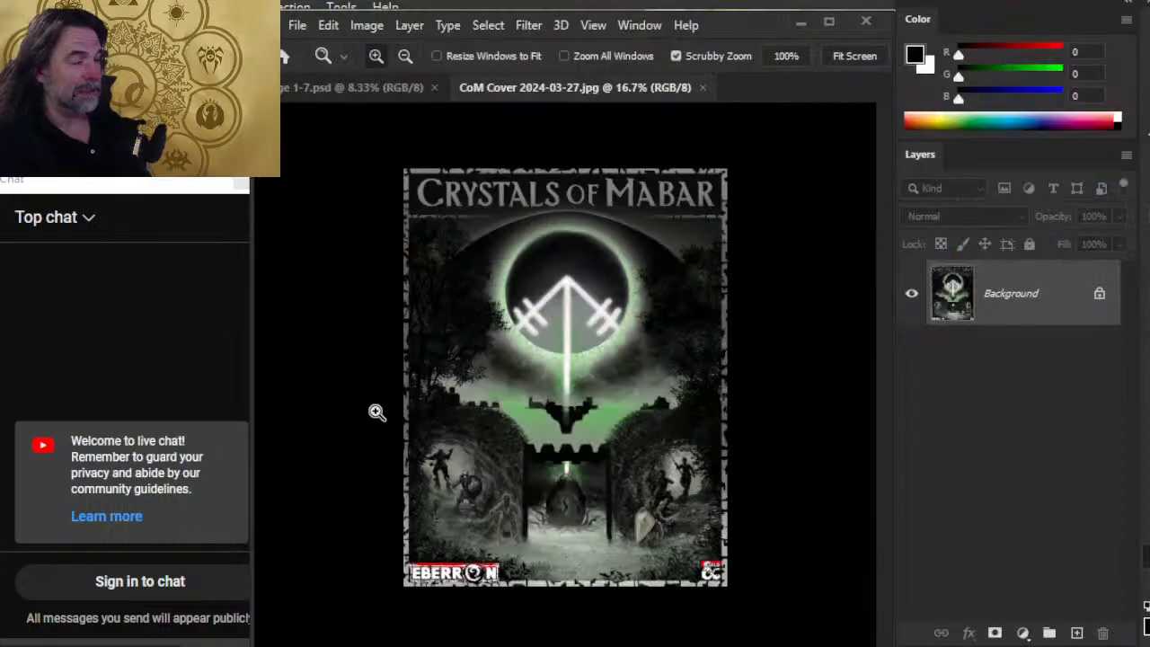
{"action": "left_click_drag", "start_coordinate": [595, 336], "coordinate": [562, 310]}
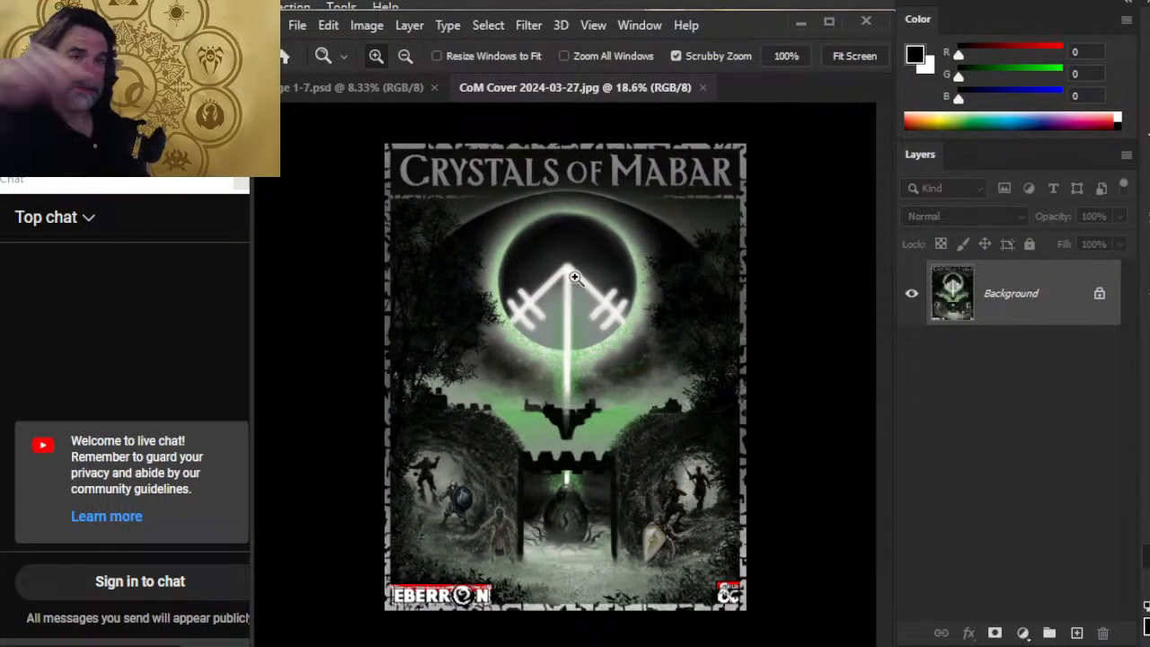
{"action": "left_click", "coordinate": [702, 87]}
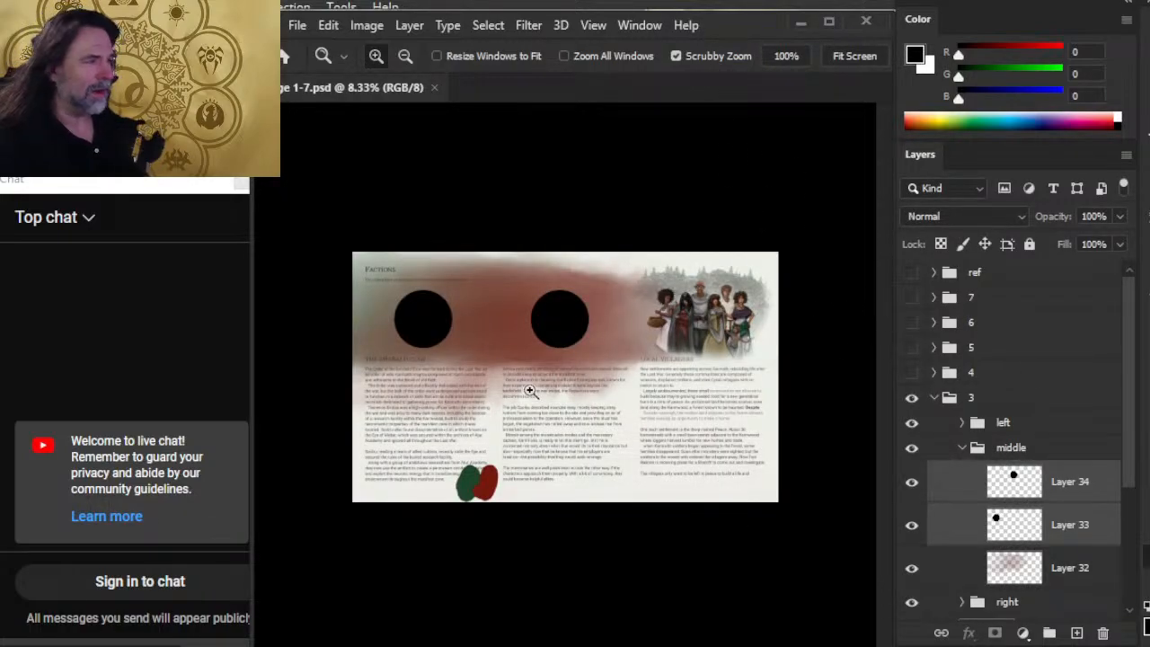
Step: Switch to the Word document "Crystals of Mabar Layouts 2024-10-19" and review its page layouts, from the encounter pages to the cover and table of contents
{"action": "key", "text": "alt+Tab"}
{"action": "key", "text": "alt+Tab"}
{"action": "key", "text": "alt+Tab"}
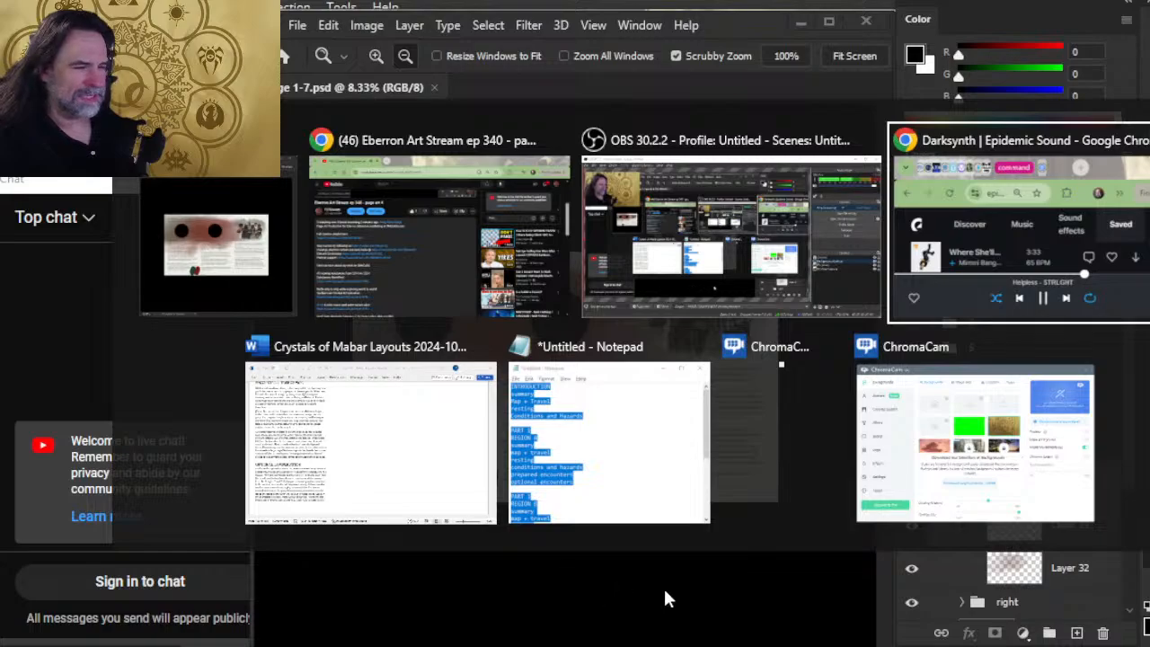
{"action": "key", "text": "alt+Tab"}
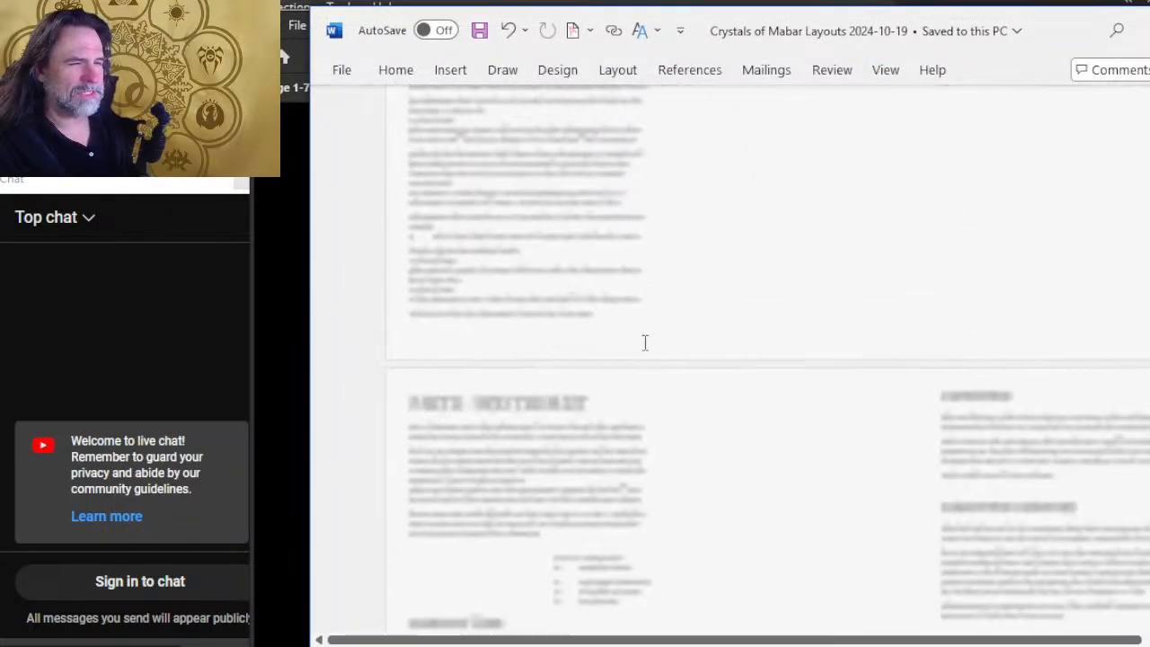
{"action": "scroll", "coordinate": [826, 329], "scroll_direction": "up", "scroll_amount": 5}
{"action": "scroll", "coordinate": [608, 416], "scroll_direction": "up", "scroll_amount": 10}
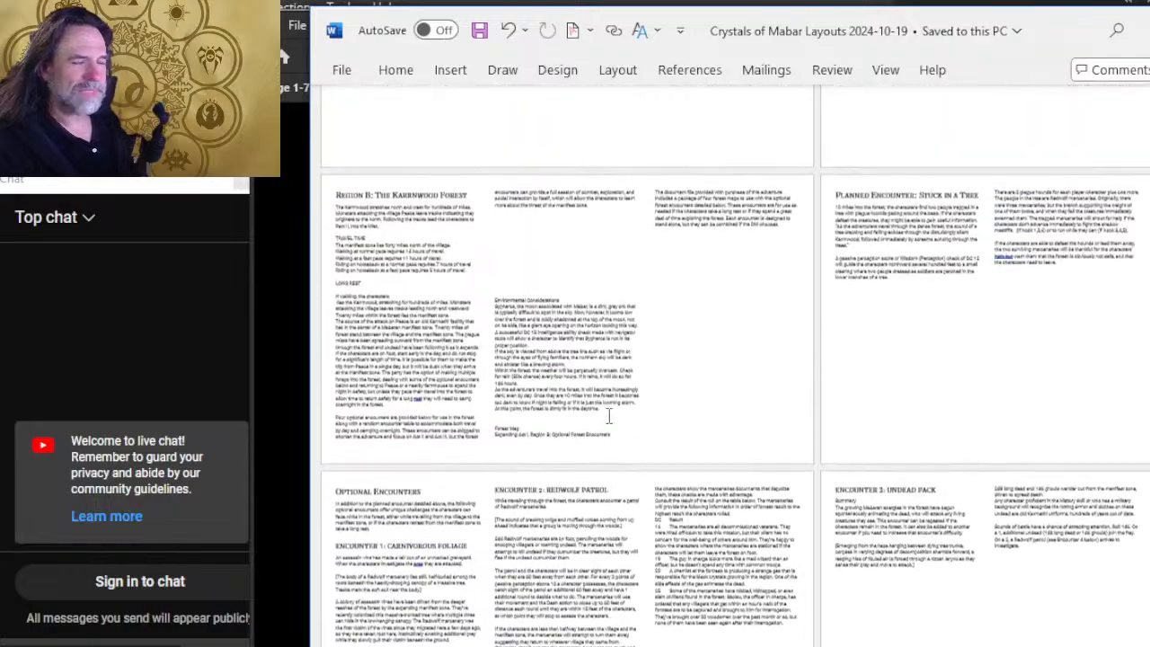
{"action": "scroll", "coordinate": [608, 416], "scroll_direction": "up", "scroll_amount": 10}
{"action": "scroll", "coordinate": [596, 402], "scroll_direction": "up", "scroll_amount": 10}
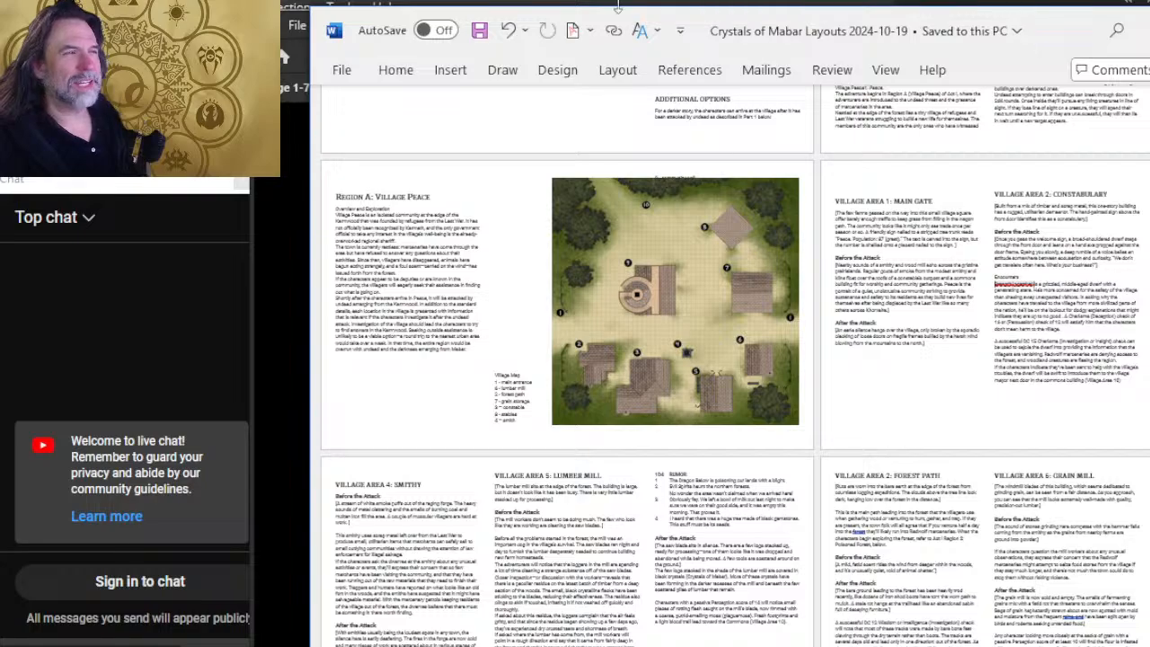
{"action": "scroll", "coordinate": [533, 248], "scroll_direction": "up", "scroll_amount": 5}
{"action": "scroll", "coordinate": [697, 336], "scroll_direction": "down", "scroll_amount": 3}
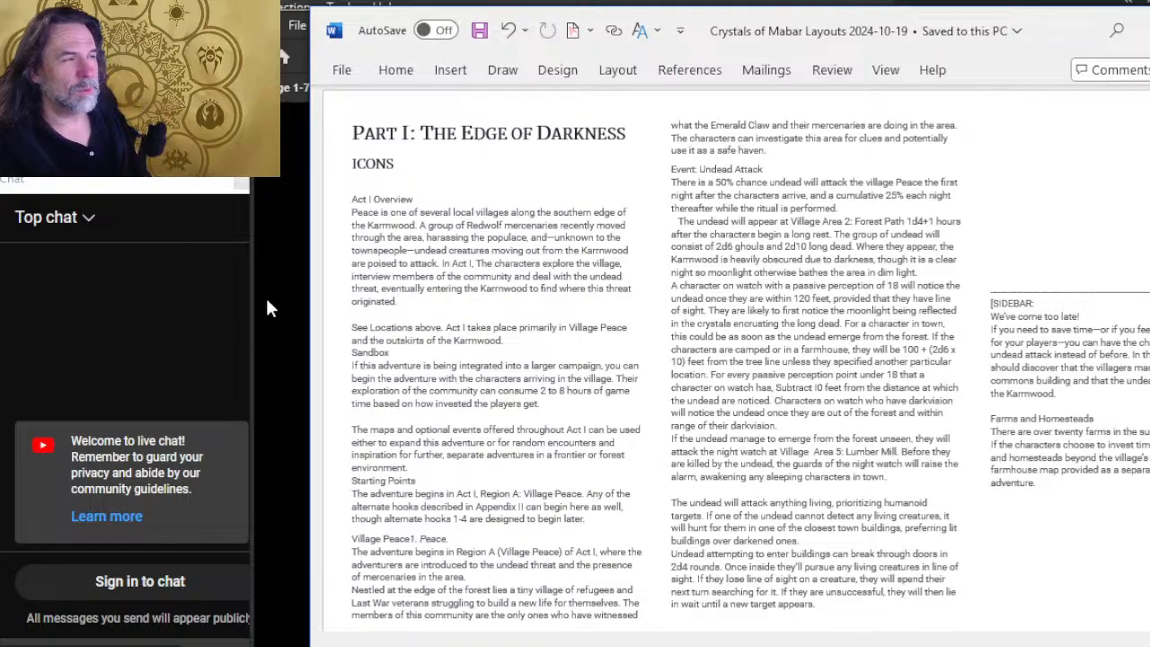
{"action": "scroll", "coordinate": [559, 333], "scroll_direction": "down", "scroll_amount": 20}
{"action": "scroll", "coordinate": [648, 302], "scroll_direction": "up", "scroll_amount": 20}
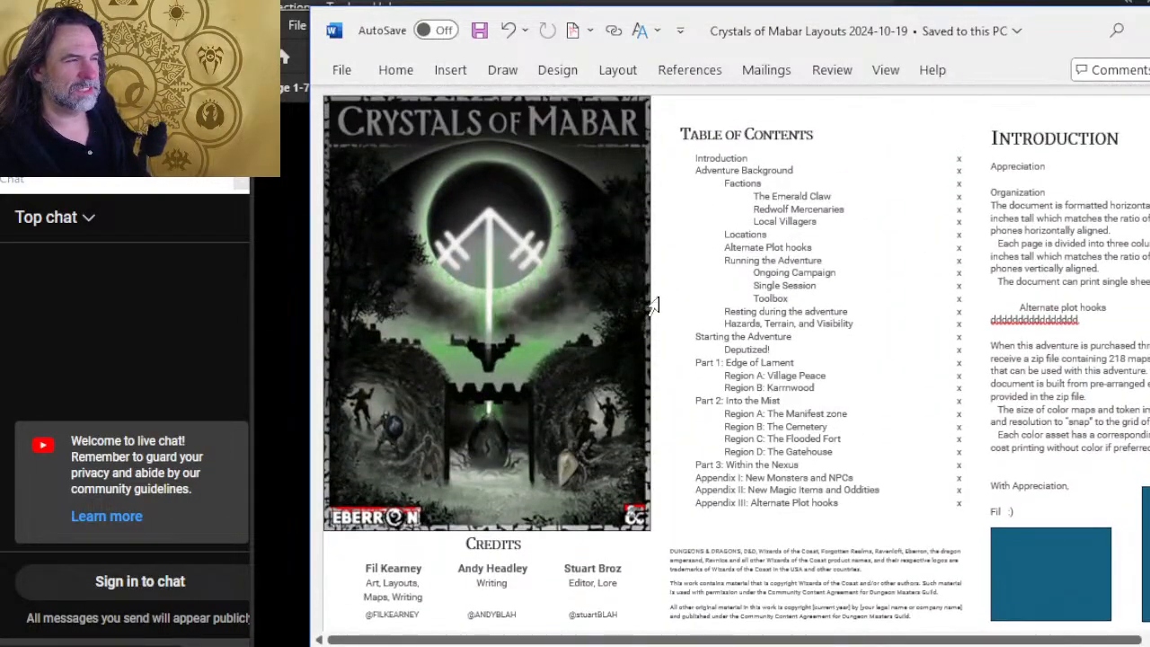
{"action": "scroll", "coordinate": [651, 303], "scroll_direction": "down", "scroll_amount": 10}
Step: Compare the Factions page in the Word layout with Page 1-7.psd in Photoshop, looking closely at the local villagers illustration
{"action": "key", "text": "alt+Tab"}
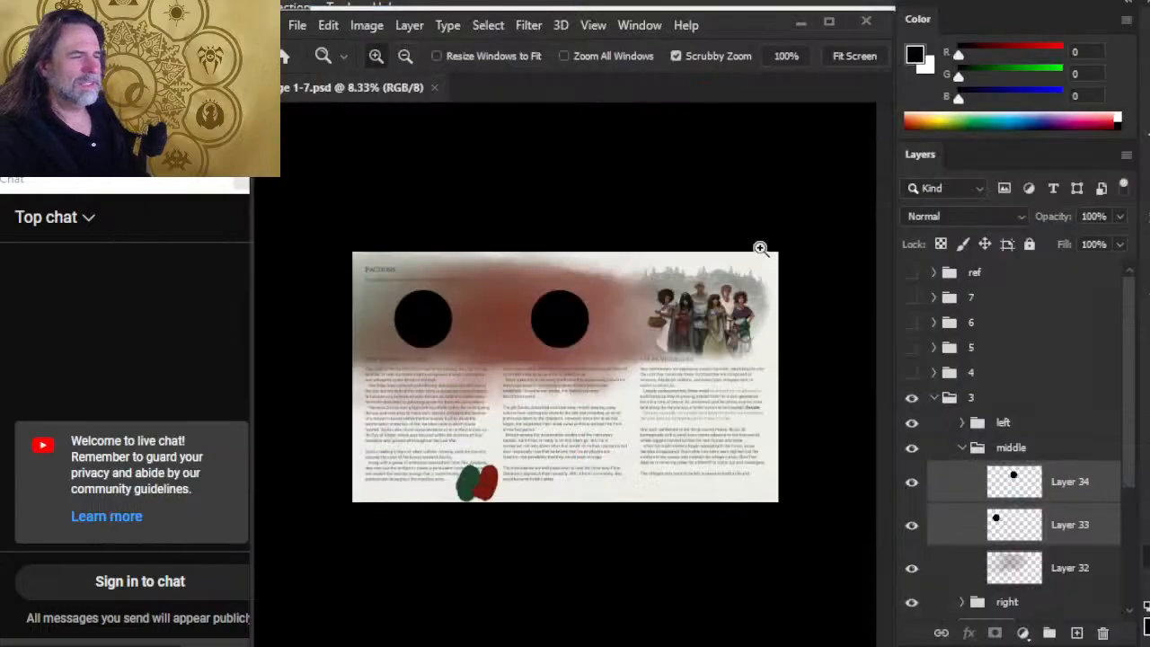
{"action": "key", "text": "alt+Tab"}
{"action": "scroll", "coordinate": [752, 372], "scroll_direction": "down", "scroll_amount": 4}
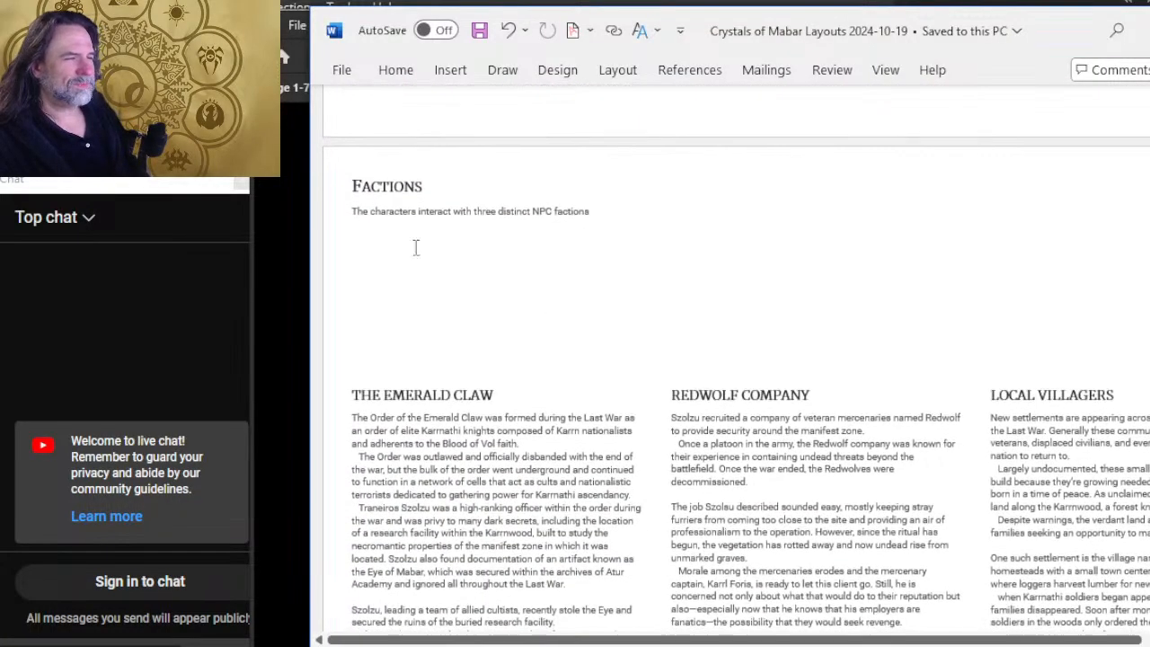
{"action": "scroll", "coordinate": [910, 288], "scroll_direction": "down", "scroll_amount": 1}
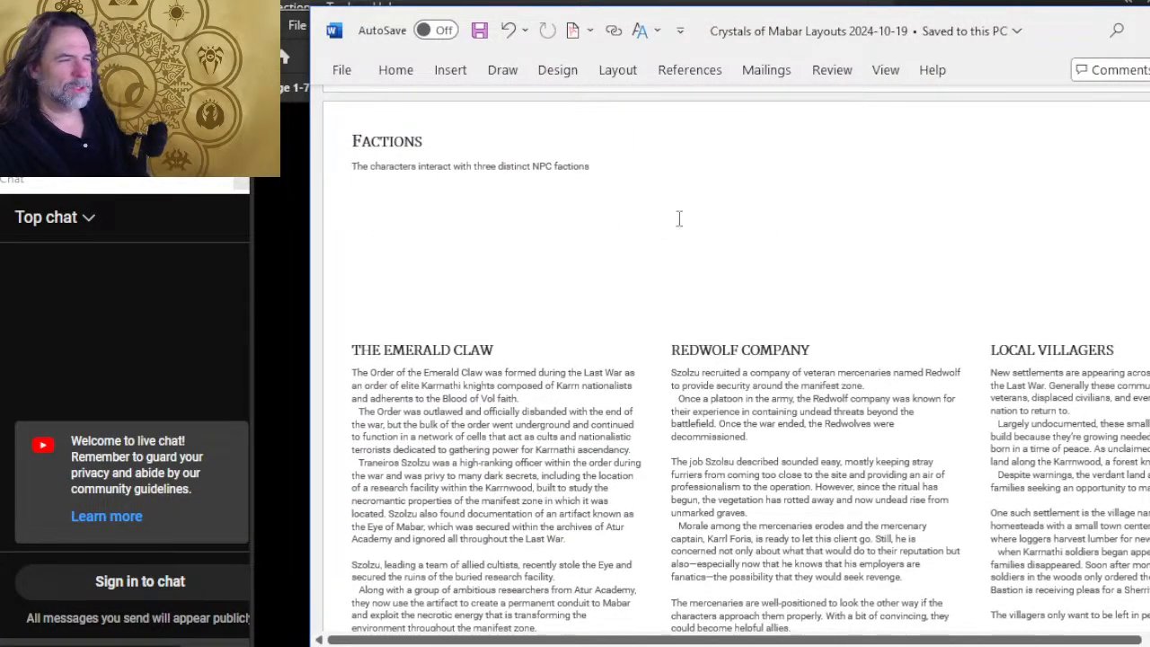
{"action": "key", "text": "alt+Tab"}
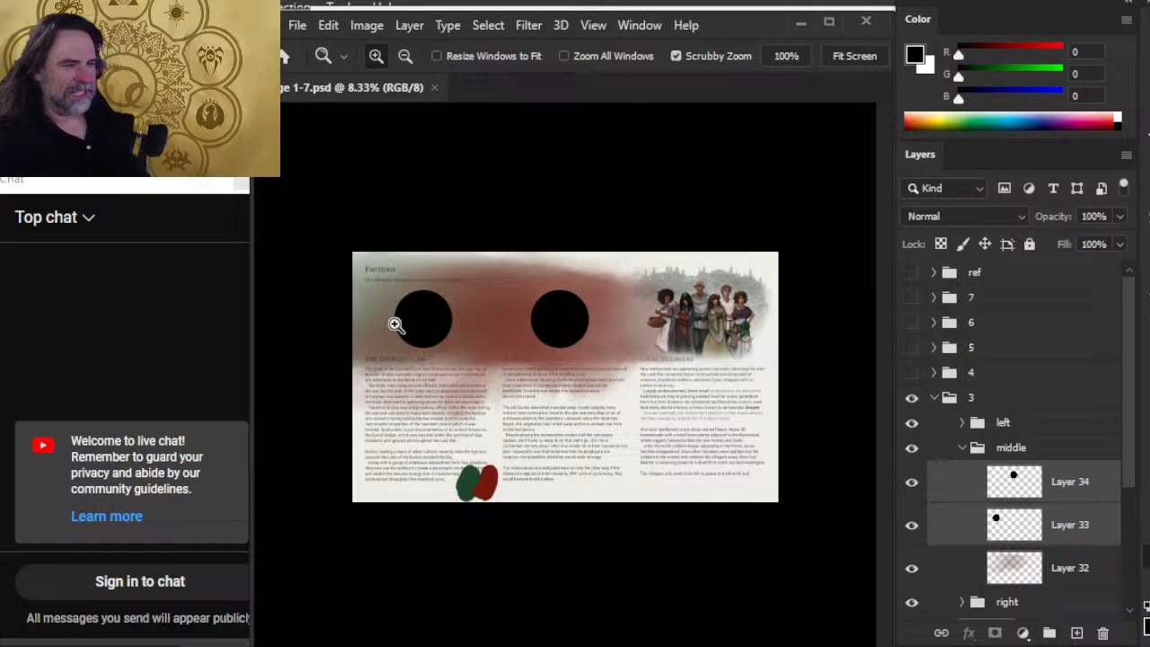
{"action": "left_click_drag", "start_coordinate": [666, 322], "coordinate": [732, 324]}
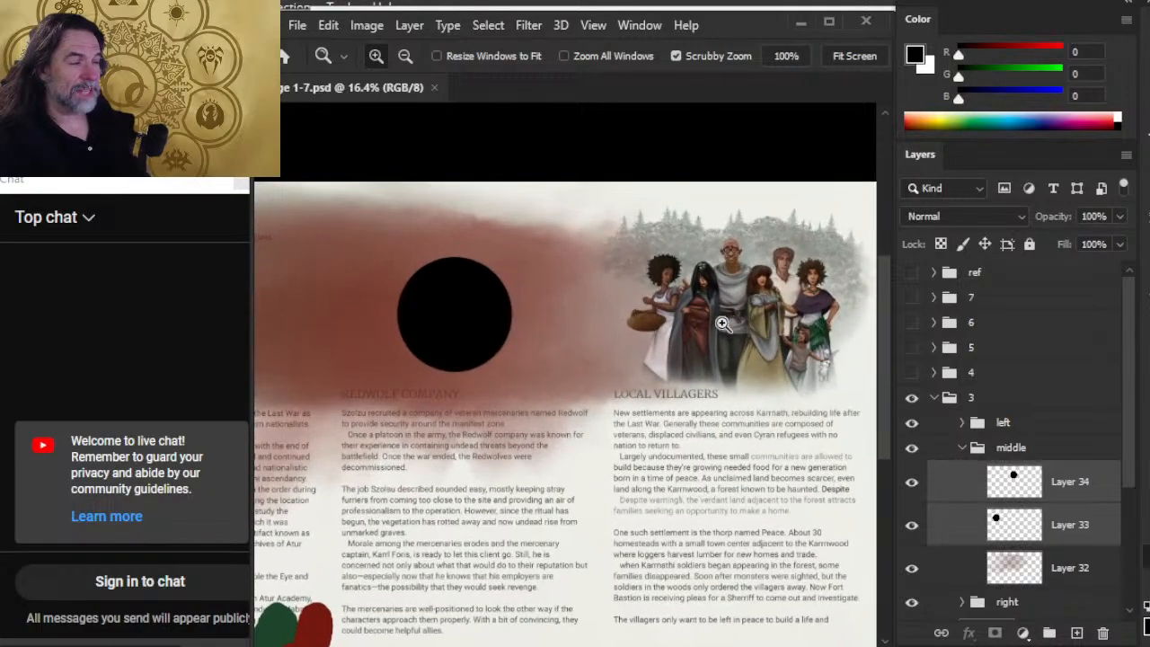
Step: Hide Layer 32, the right group and Layer 30 in group 3 to clear the artwork from the Factions page
{"action": "left_click_drag", "start_coordinate": [505, 321], "coordinate": [530, 330]}
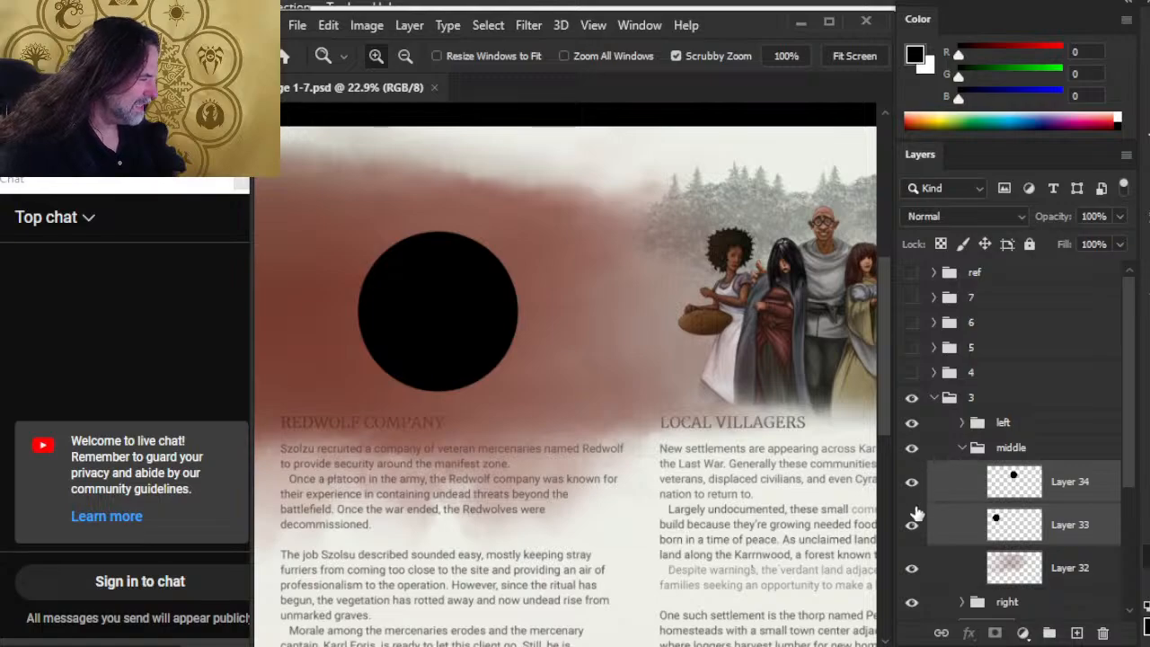
{"action": "left_click", "coordinate": [912, 570]}
{"action": "left_click_drag", "start_coordinate": [445, 440], "coordinate": [592, 417]}
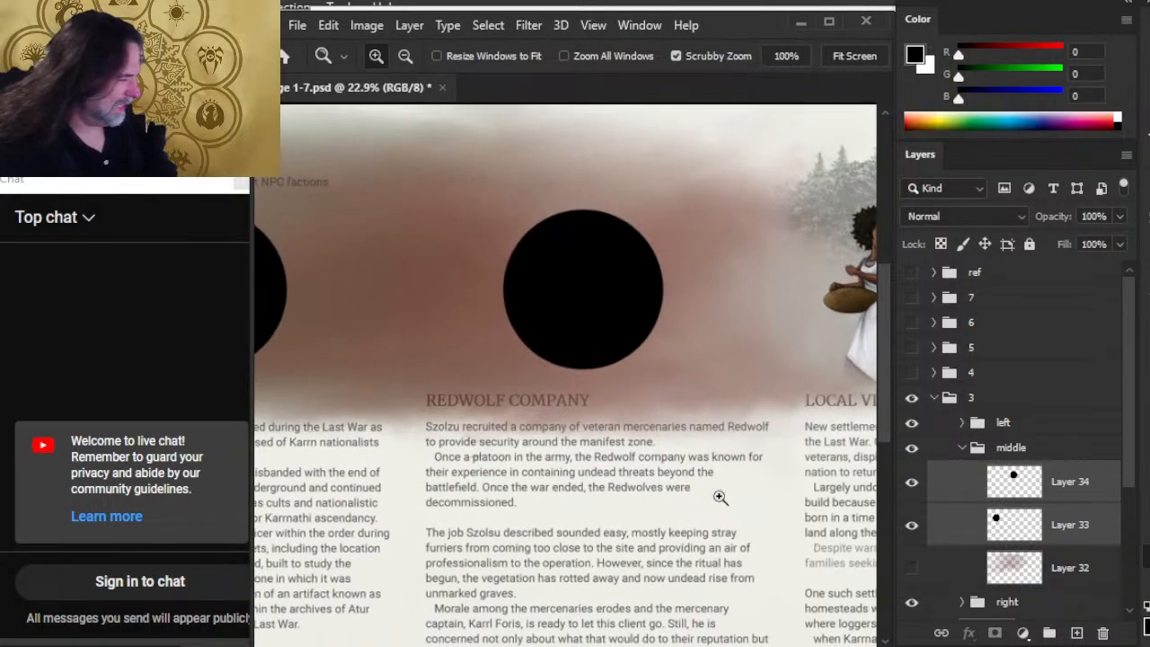
{"action": "left_click", "coordinate": [912, 602]}
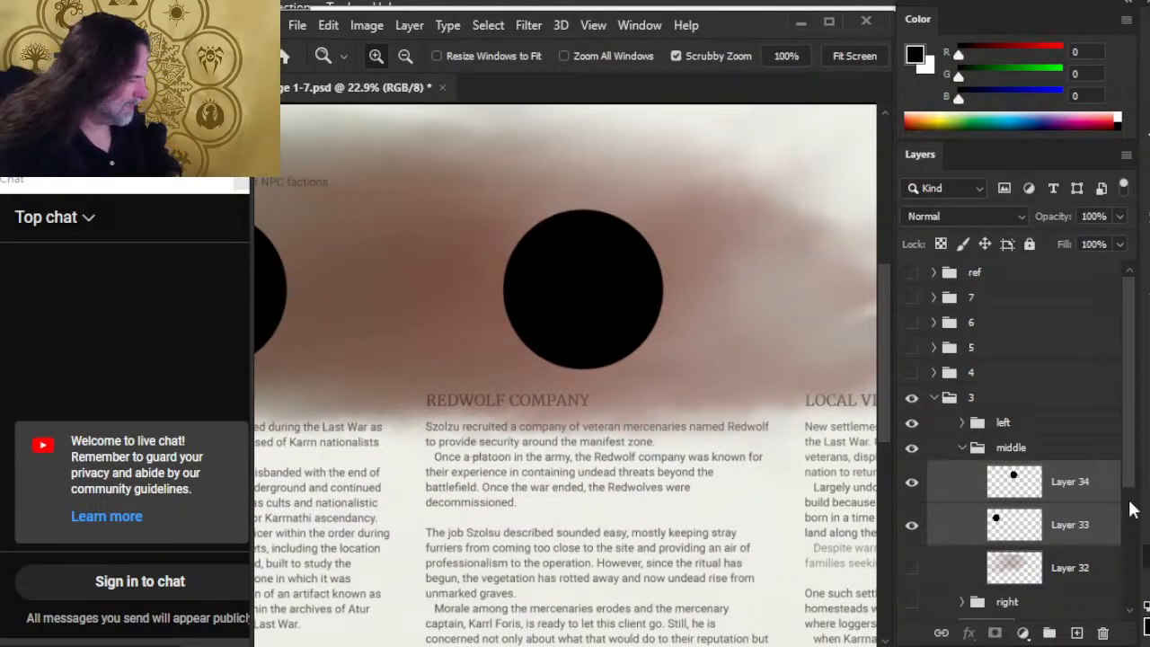
{"action": "left_click_drag", "start_coordinate": [1133, 456], "coordinate": [1133, 525]}
{"action": "left_click", "coordinate": [912, 531]}
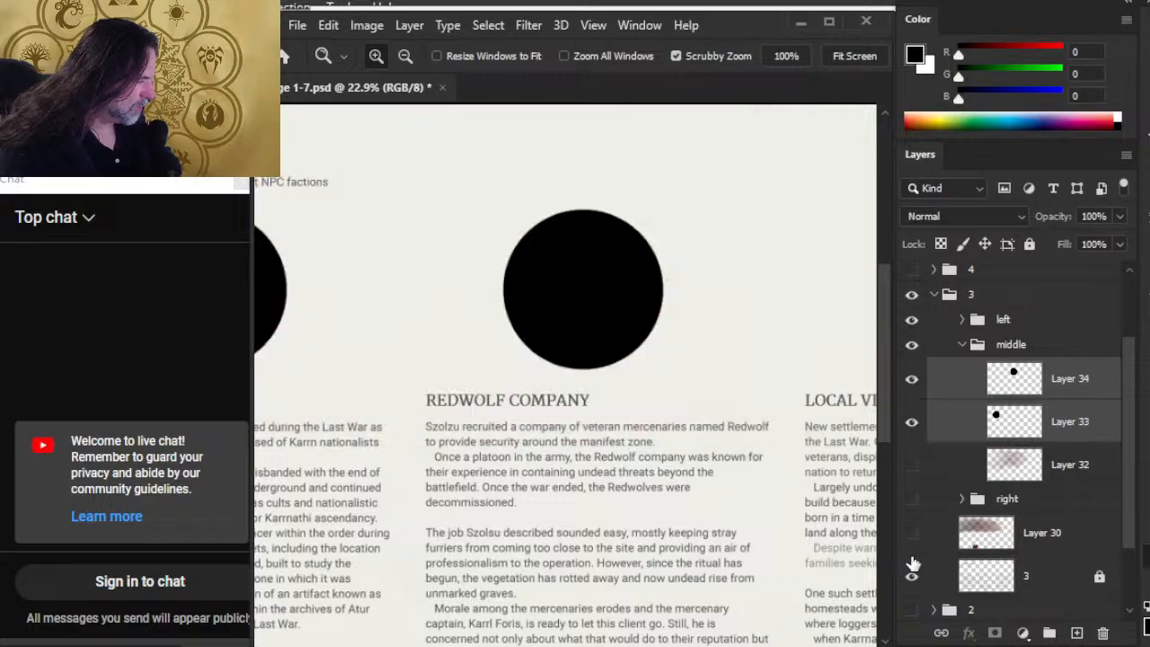
Step: Read the Emerald Claw and Redwolf Company faction descriptions beneath the two black placeholder circles
{"action": "left_click_drag", "start_coordinate": [709, 475], "coordinate": [596, 468]}
{"action": "left_click_drag", "start_coordinate": [448, 436], "coordinate": [676, 422]}
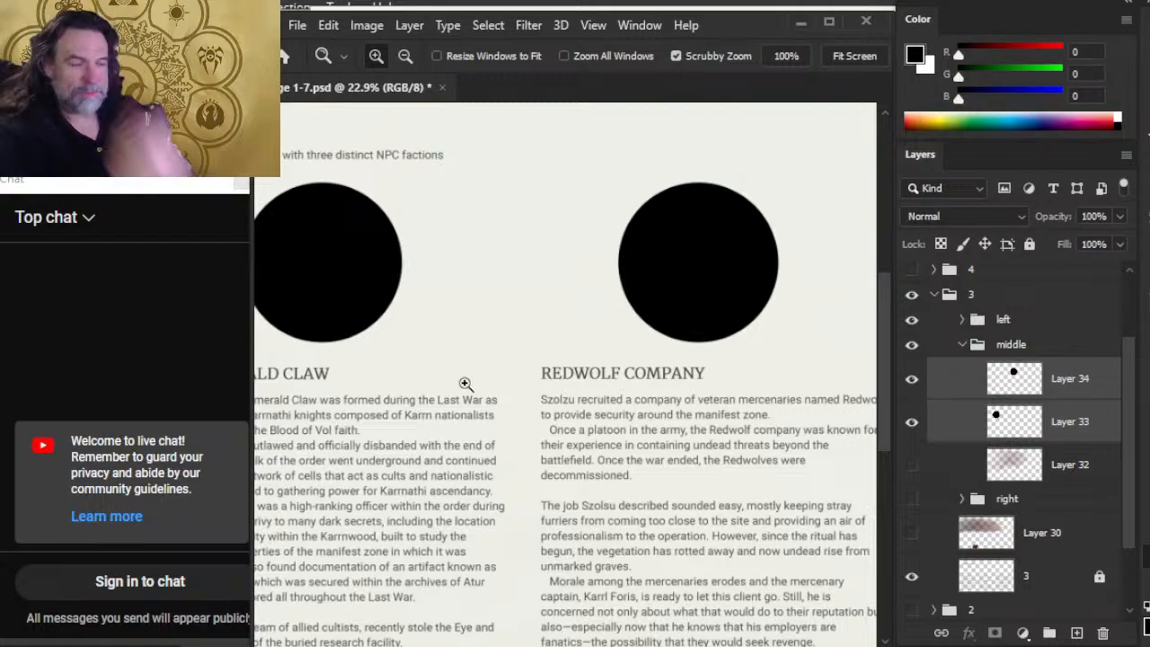
{"action": "left_click_drag", "start_coordinate": [483, 397], "coordinate": [681, 353]}
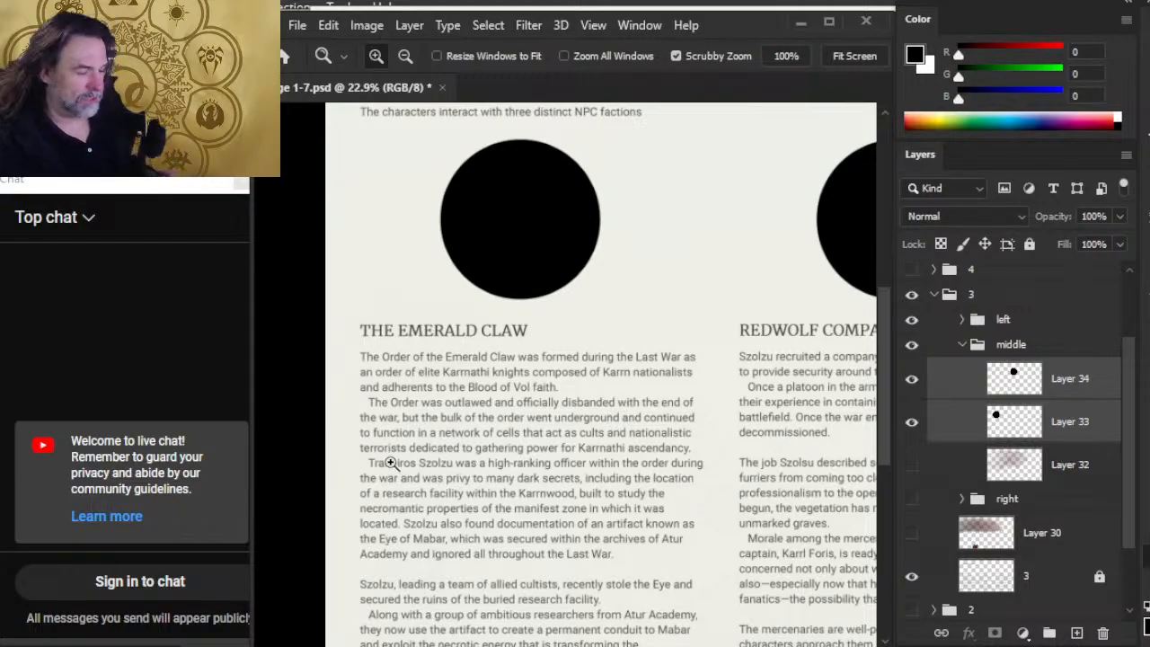
{"action": "scroll", "coordinate": [389, 461], "scroll_direction": "up", "scroll_amount": 1}
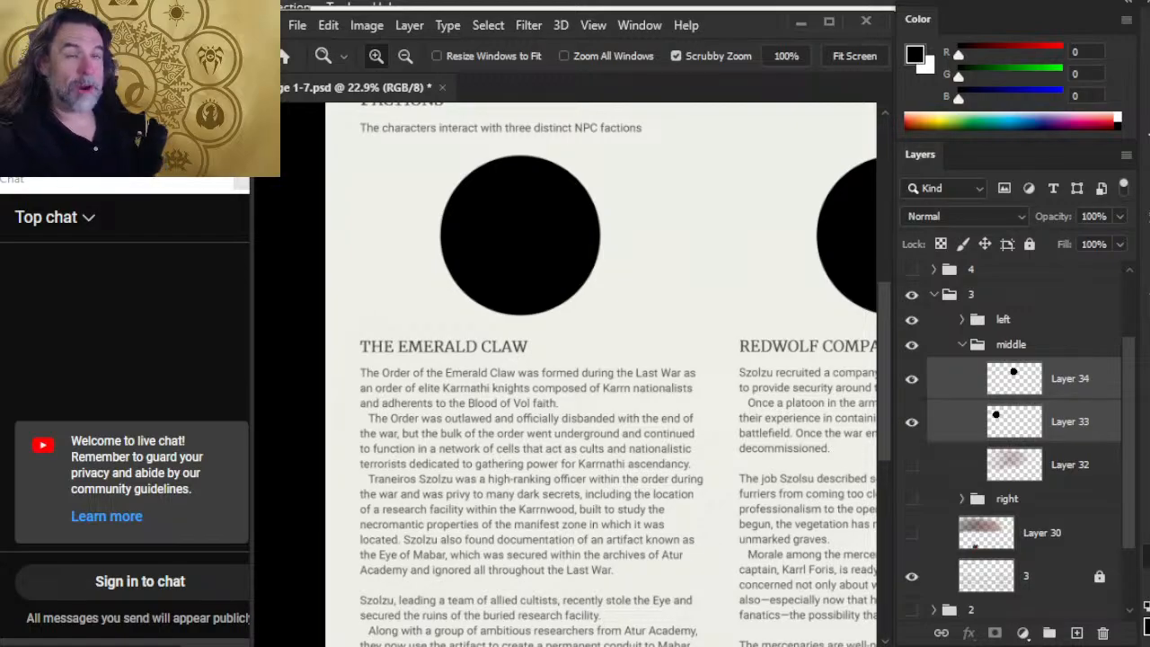
{"action": "mouse_move", "coordinate": [212, 644]}
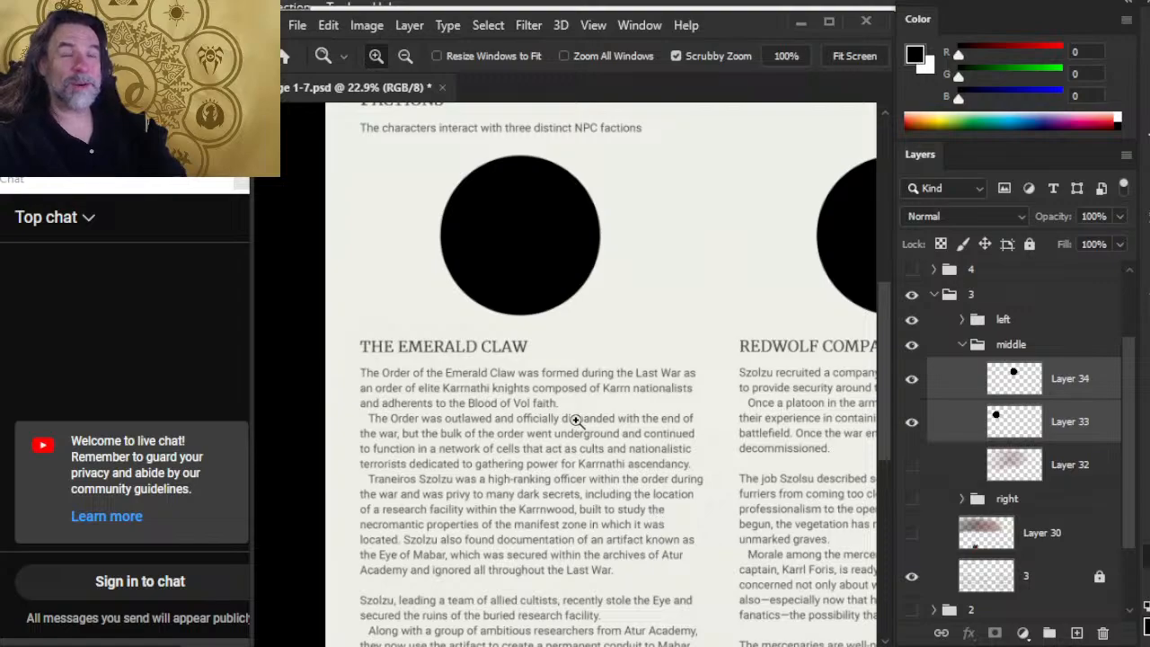
{"action": "left_click_drag", "start_coordinate": [732, 392], "coordinate": [536, 362]}
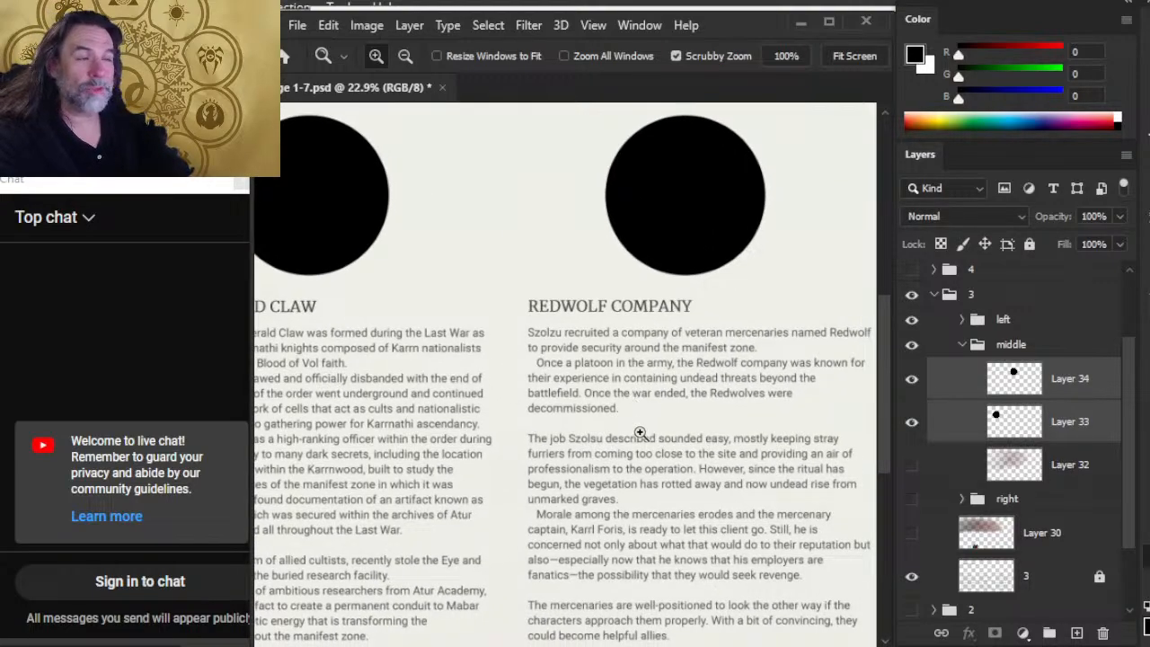
{"action": "left_click_drag", "start_coordinate": [680, 406], "coordinate": [613, 409]}
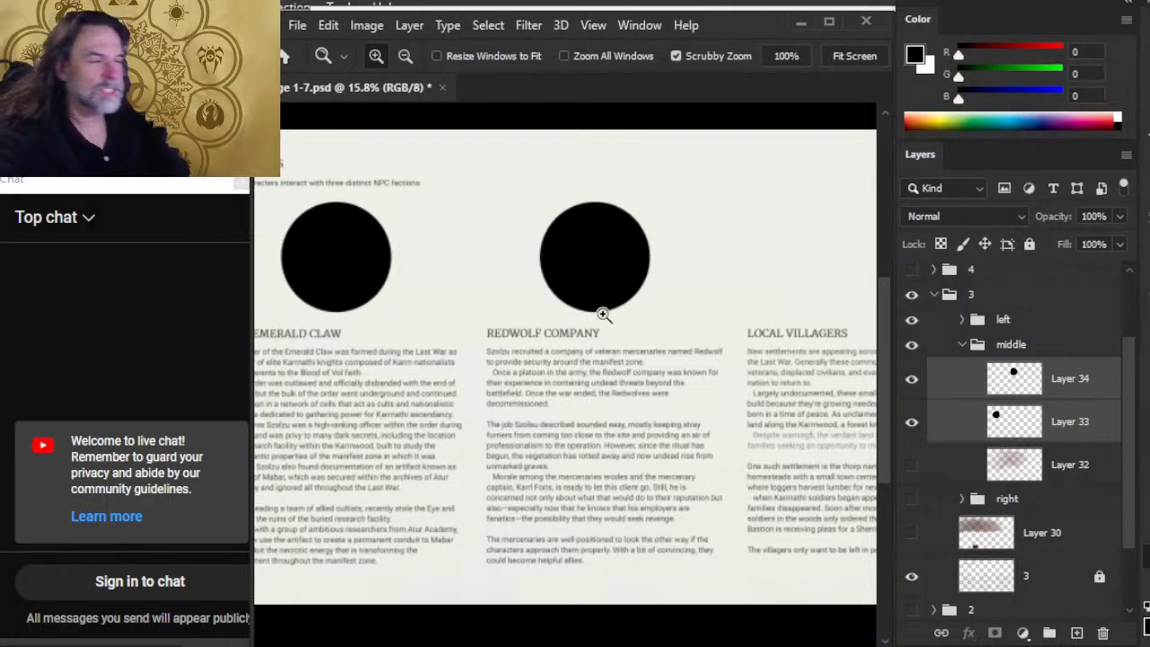
Step: Show Layer 32, the right group and Layer 30 on the Factions page again
{"action": "left_click", "coordinate": [912, 464]}
{"action": "left_click", "coordinate": [912, 498]}
{"action": "left_click", "coordinate": [912, 533]}
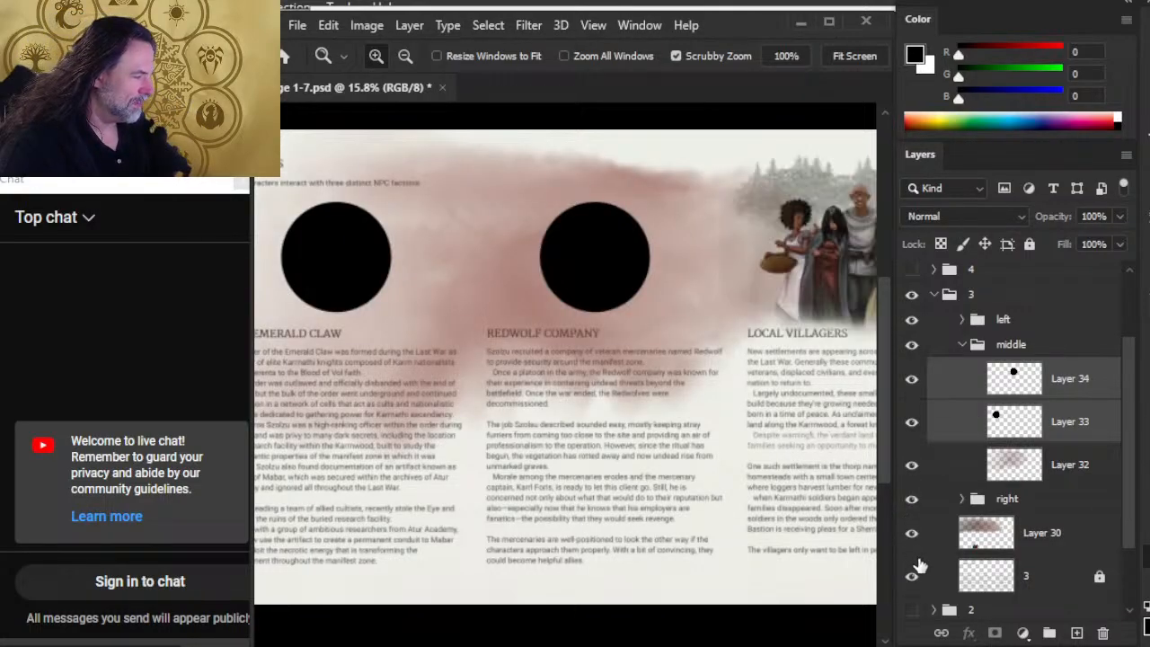
Step: Examine the local villagers illustration up close and read the Local Villagers text below it
{"action": "left_click_drag", "start_coordinate": [740, 445], "coordinate": [535, 493]}
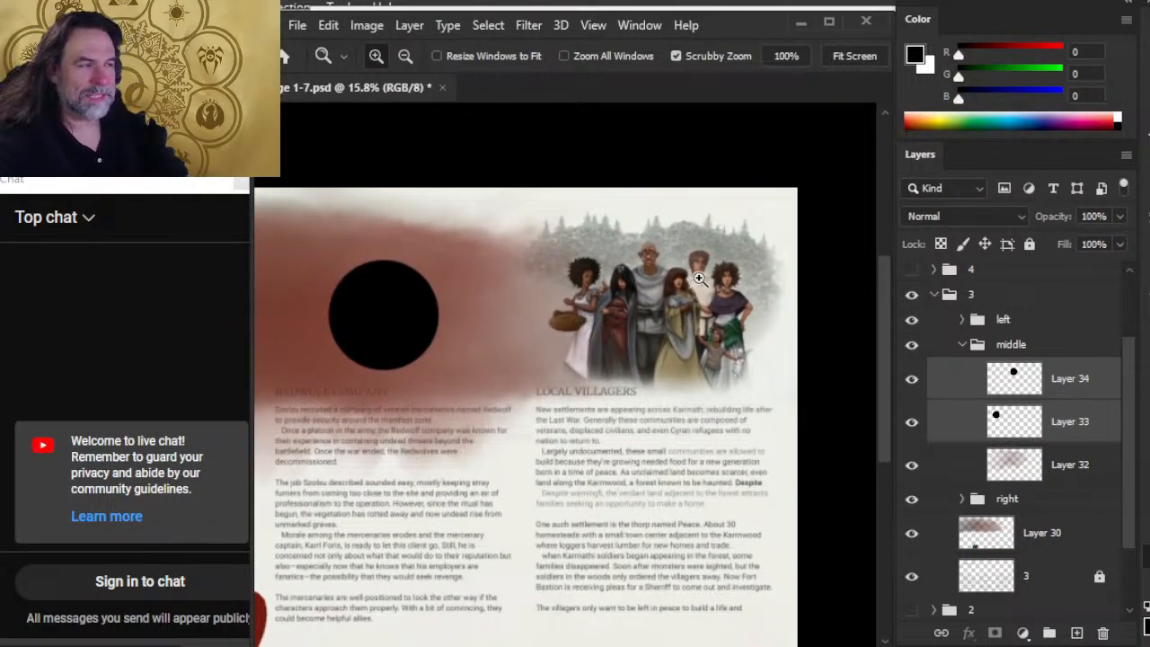
{"action": "left_click_drag", "start_coordinate": [675, 241], "coordinate": [786, 260]}
{"action": "left_click_drag", "start_coordinate": [785, 348], "coordinate": [728, 364]}
{"action": "left_click_drag", "start_coordinate": [555, 441], "coordinate": [765, 347]}
{"action": "left_click_drag", "start_coordinate": [539, 464], "coordinate": [637, 451]}
{"action": "left_click_drag", "start_coordinate": [551, 414], "coordinate": [341, 341]}
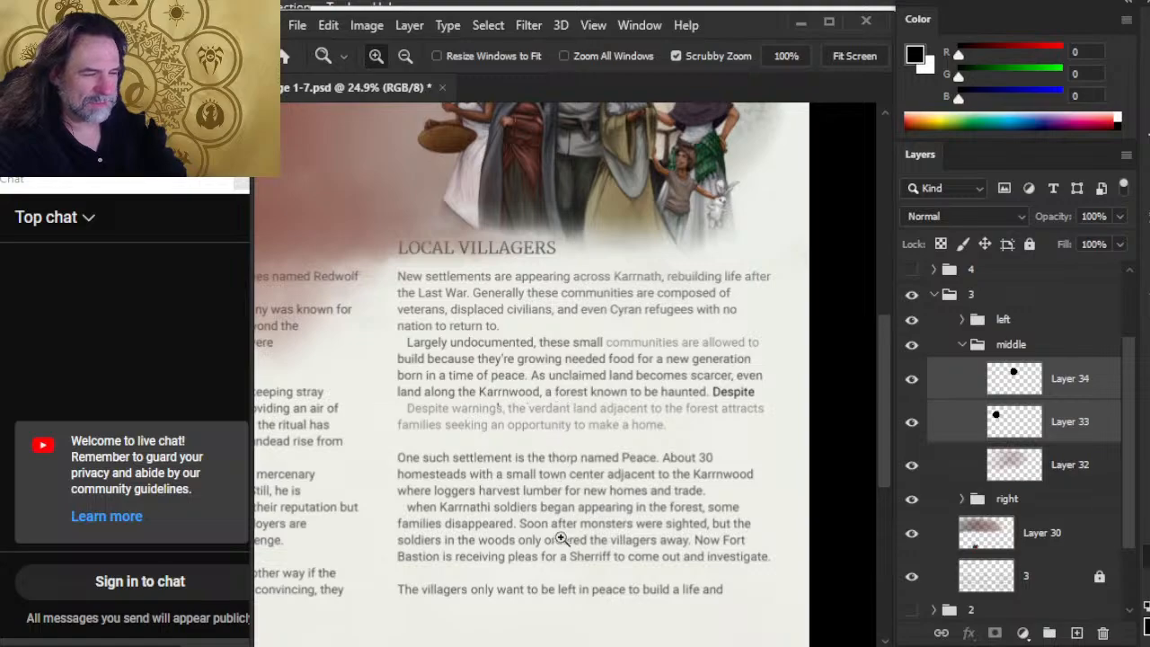
Step: Switch to the Word document "Crystals of Mabar Layouts 2024-10-19" and review the three faction columns on the Factions page
{"action": "key", "text": "alt+Tab"}
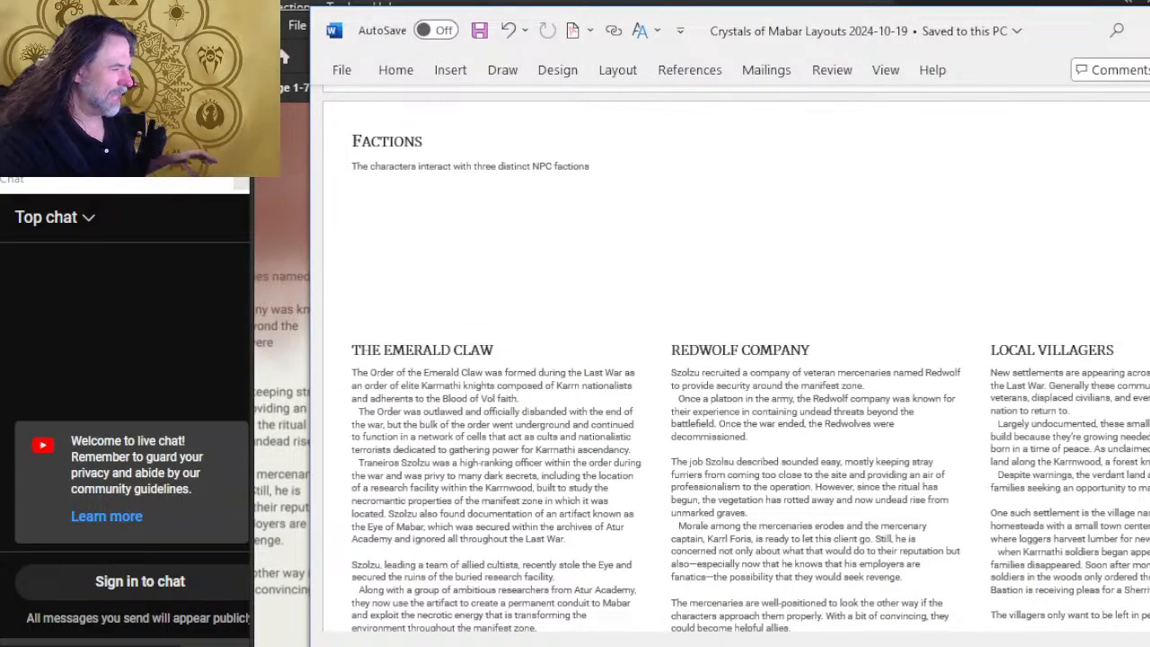
{"action": "scroll", "coordinate": [1071, 370], "scroll_direction": "down", "scroll_amount": 3}
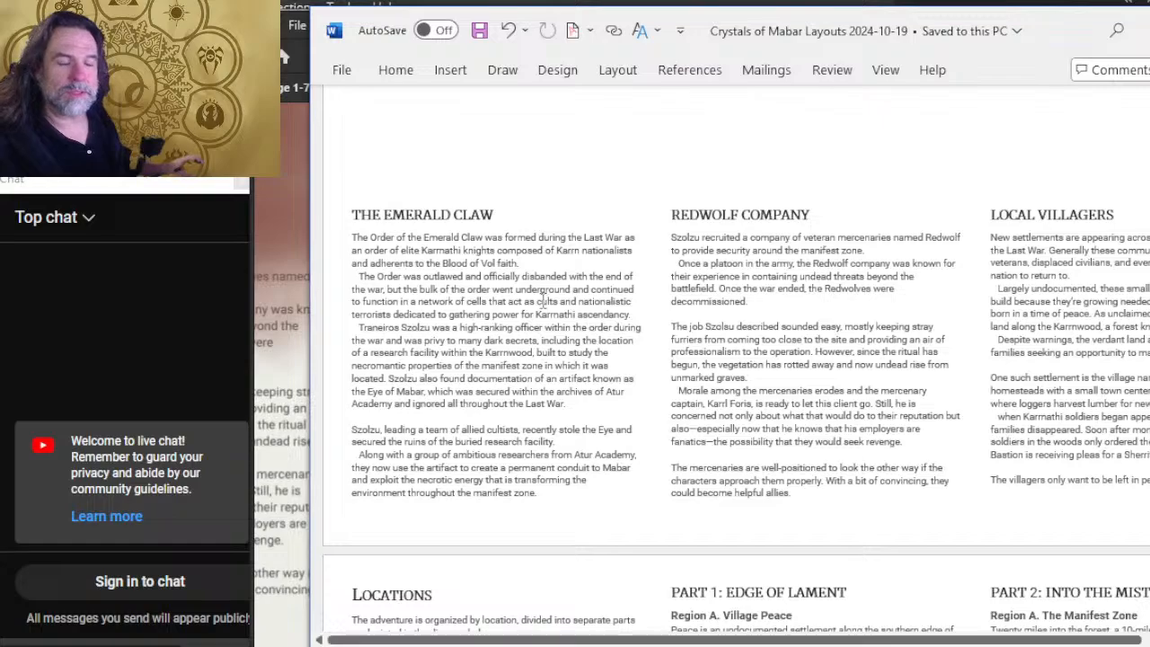
{"action": "scroll", "coordinate": [485, 299], "scroll_direction": "up", "scroll_amount": 1}
{"action": "scroll", "coordinate": [536, 297], "scroll_direction": "up", "scroll_amount": 1}
{"action": "scroll", "coordinate": [530, 292], "scroll_direction": "down", "scroll_amount": 1}
{"action": "scroll", "coordinate": [526, 288], "scroll_direction": "up", "scroll_amount": 1}
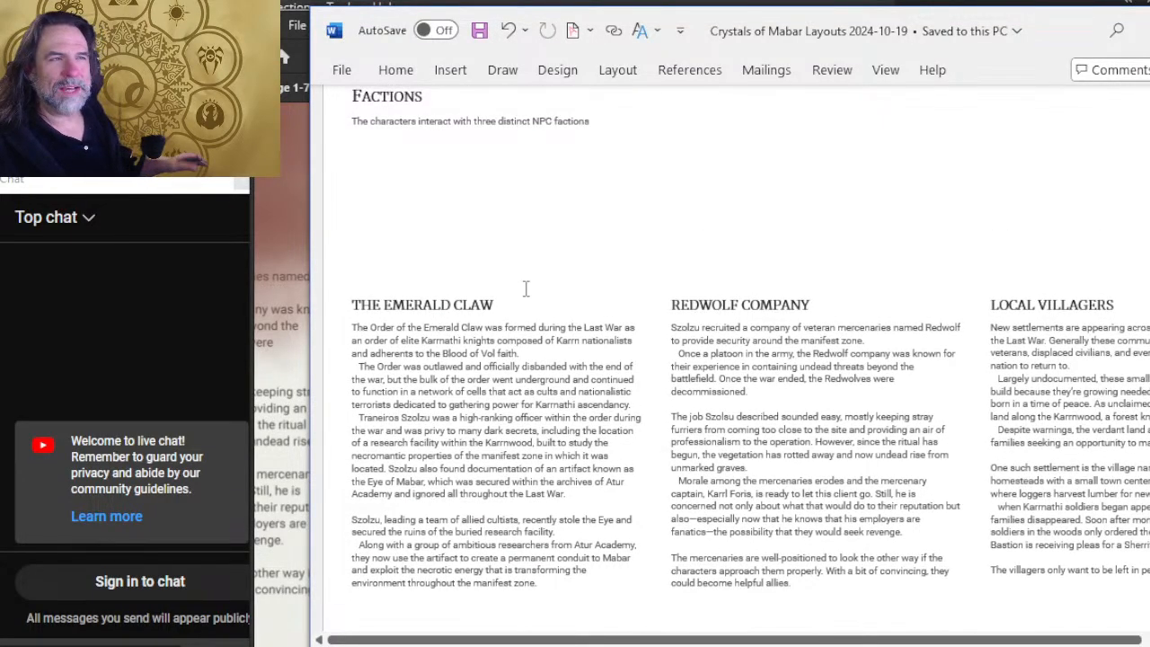
{"action": "scroll", "coordinate": [575, 231], "scroll_direction": "down", "scroll_amount": 2}
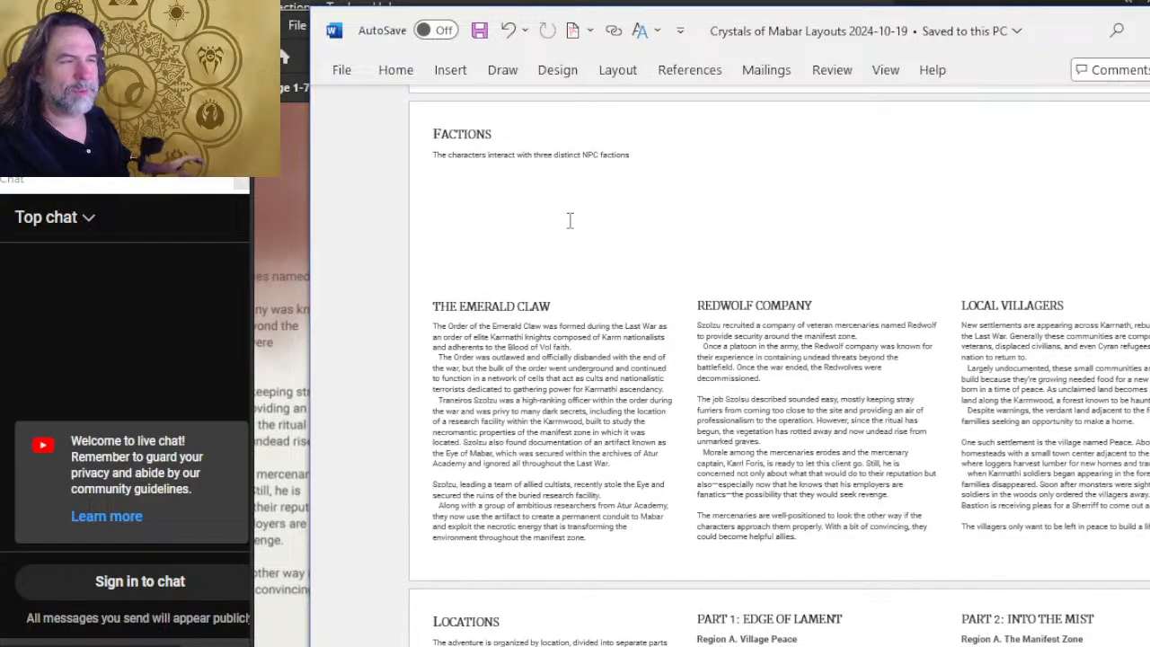
{"action": "scroll", "coordinate": [556, 225], "scroll_direction": "up", "scroll_amount": 1}
{"action": "scroll", "coordinate": [552, 225], "scroll_direction": "up", "scroll_amount": 1}
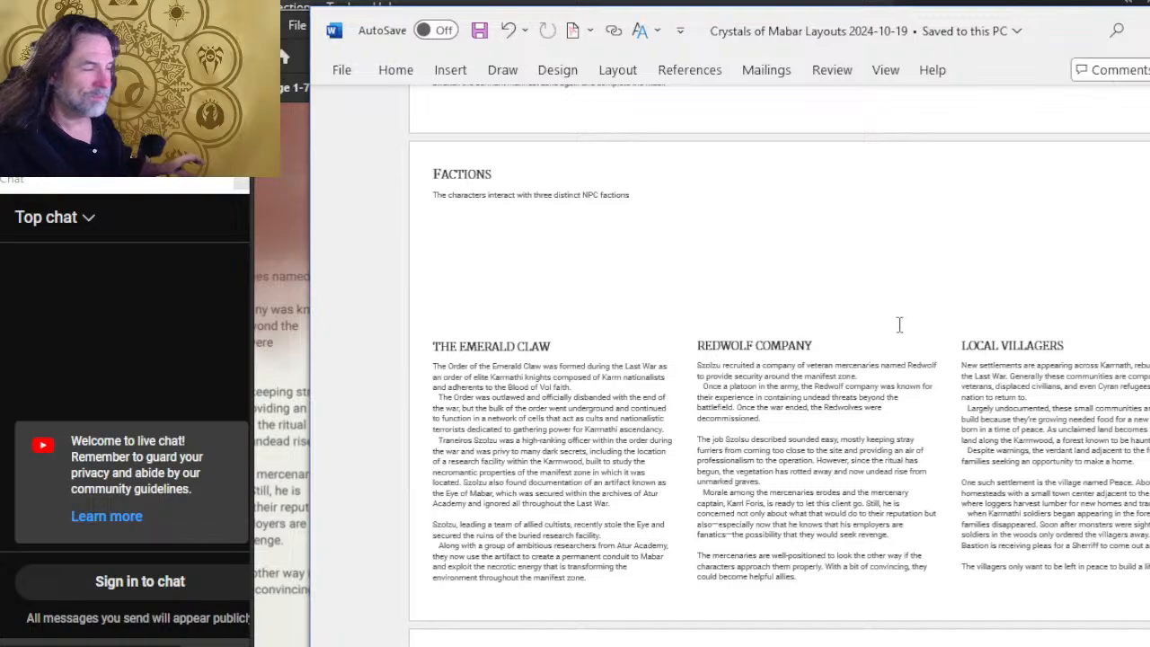
Step: Review the Locations page with its three adventure parts, and glance at the Plot Hooks page after it
{"action": "scroll", "coordinate": [940, 351], "scroll_direction": "down", "scroll_amount": 5}
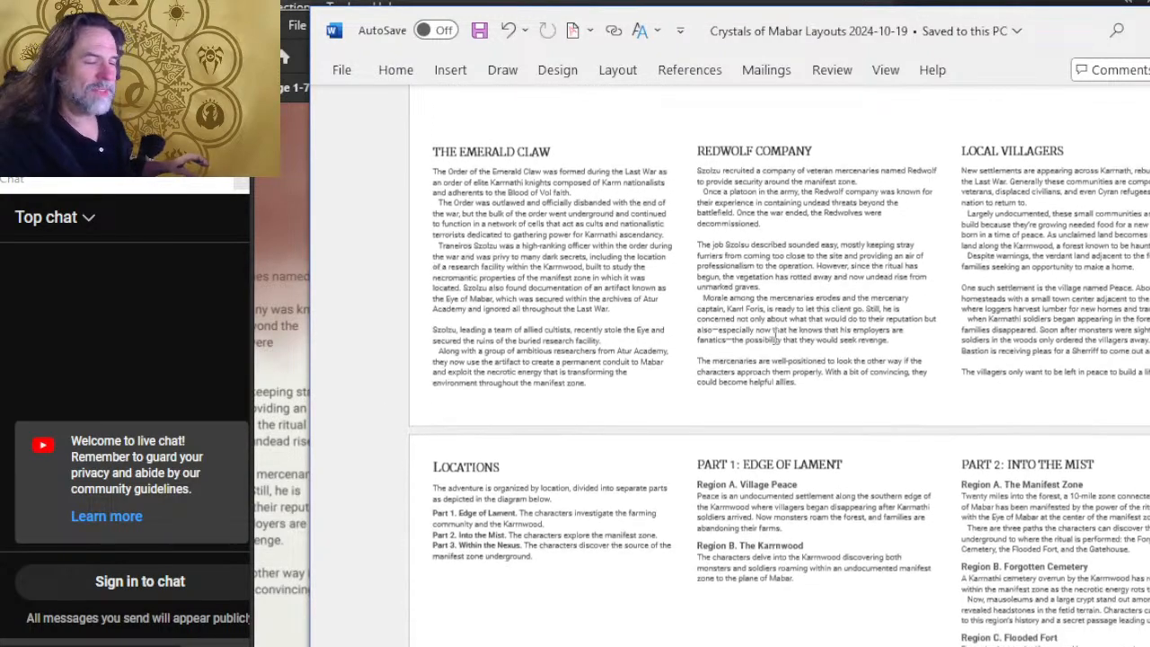
{"action": "scroll", "coordinate": [777, 321], "scroll_direction": "down", "scroll_amount": 3}
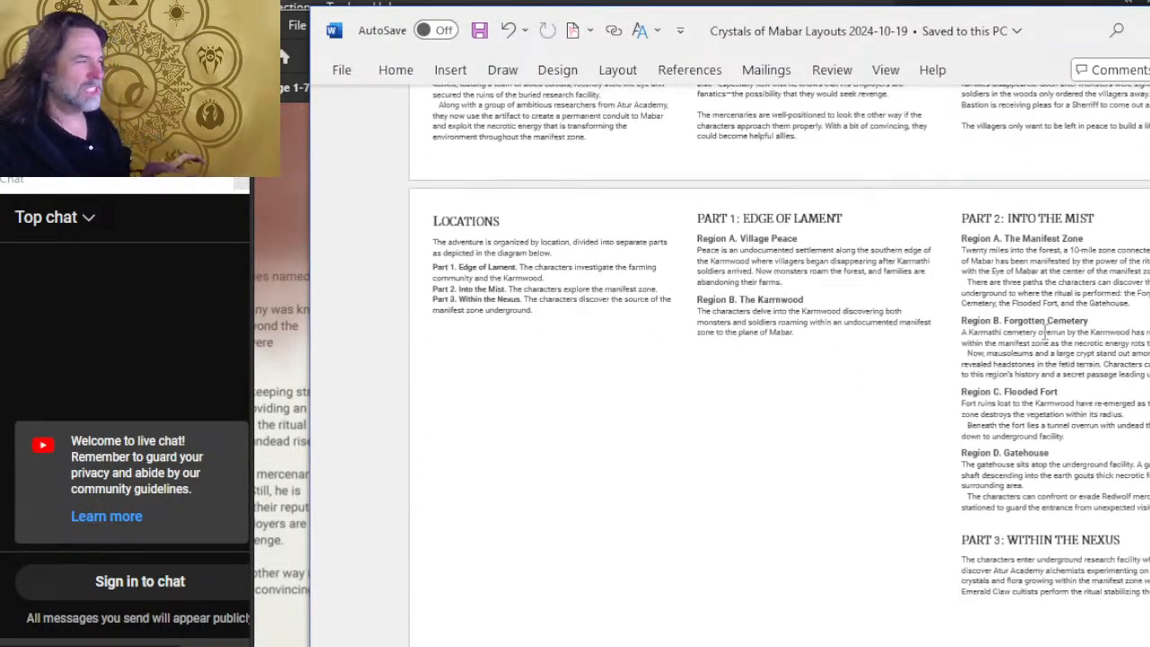
{"action": "scroll", "coordinate": [1042, 333], "scroll_direction": "down", "scroll_amount": 2}
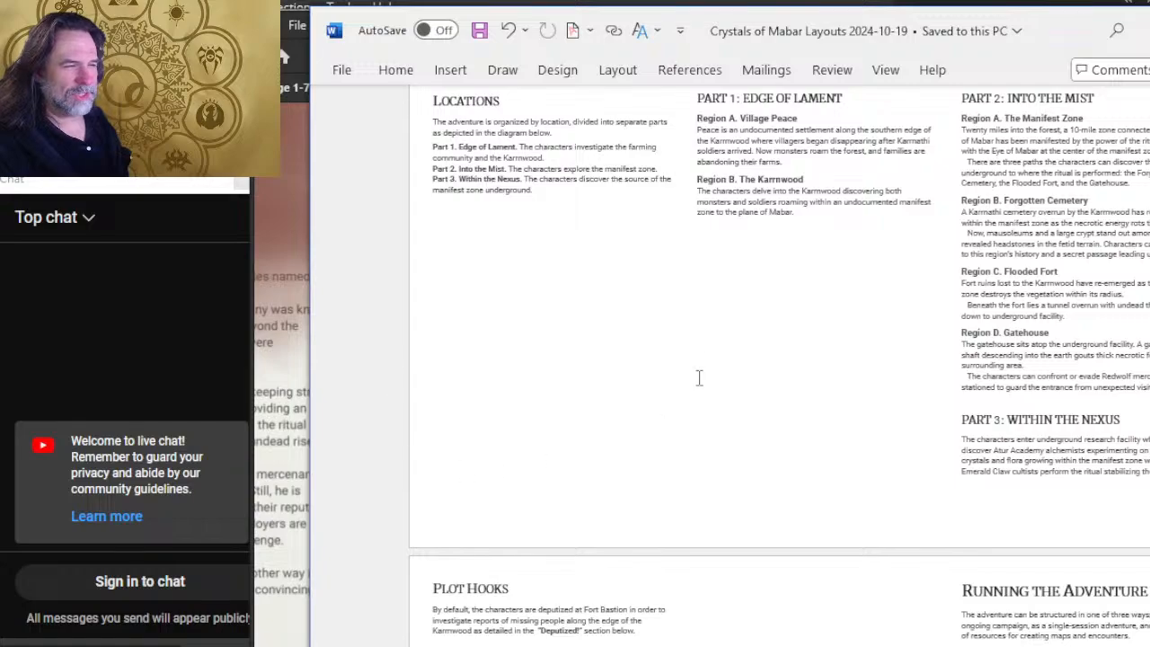
{"action": "scroll", "coordinate": [936, 444], "scroll_direction": "down", "scroll_amount": 7}
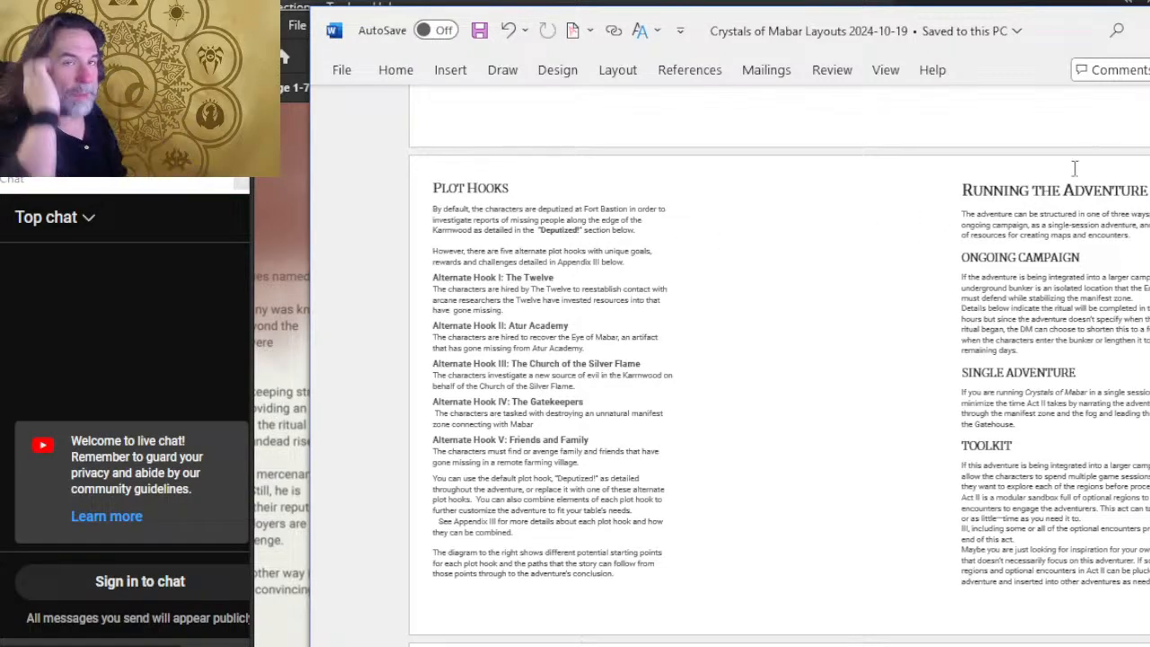
{"action": "scroll", "coordinate": [942, 252], "scroll_direction": "up", "scroll_amount": 7}
{"action": "scroll", "coordinate": [898, 250], "scroll_direction": "up", "scroll_amount": 3}
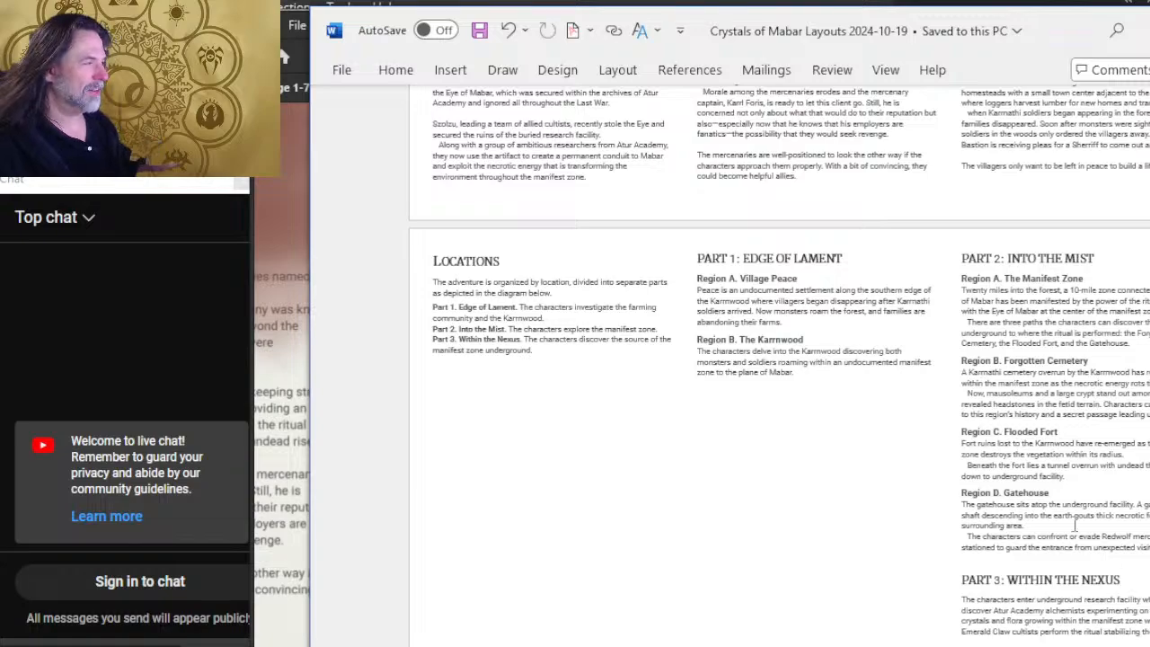
{"action": "scroll", "coordinate": [819, 368], "scroll_direction": "down", "scroll_amount": 2}
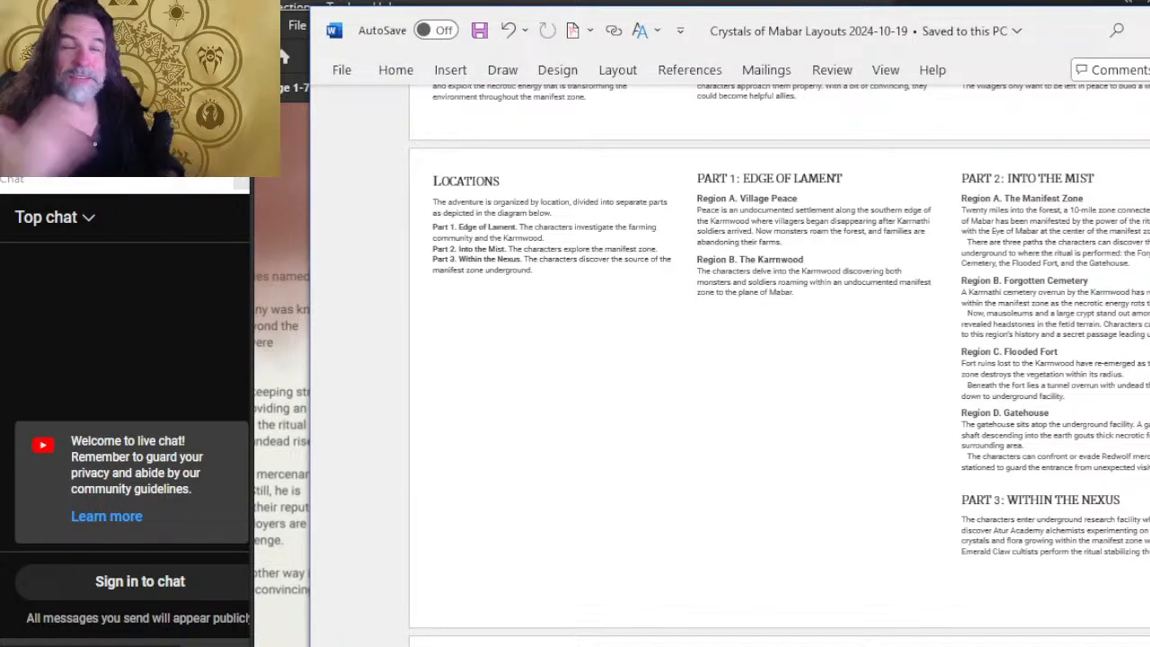
{"action": "key", "text": "alt+Tab"}
{"action": "key", "text": "alt+Tab"}
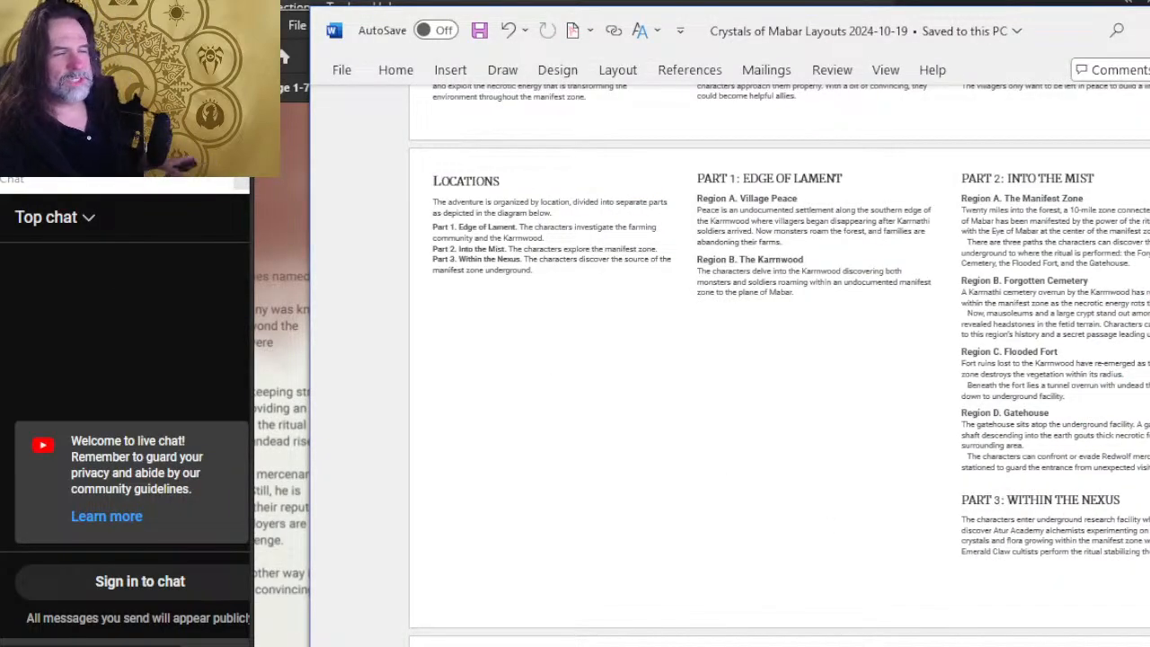
Step: Read through the alternate hooks on the Plot Hooks page, from The Twelve to Friends and Family, highlighting passages along the way
{"action": "scroll", "coordinate": [713, 152], "scroll_direction": "down", "scroll_amount": 5}
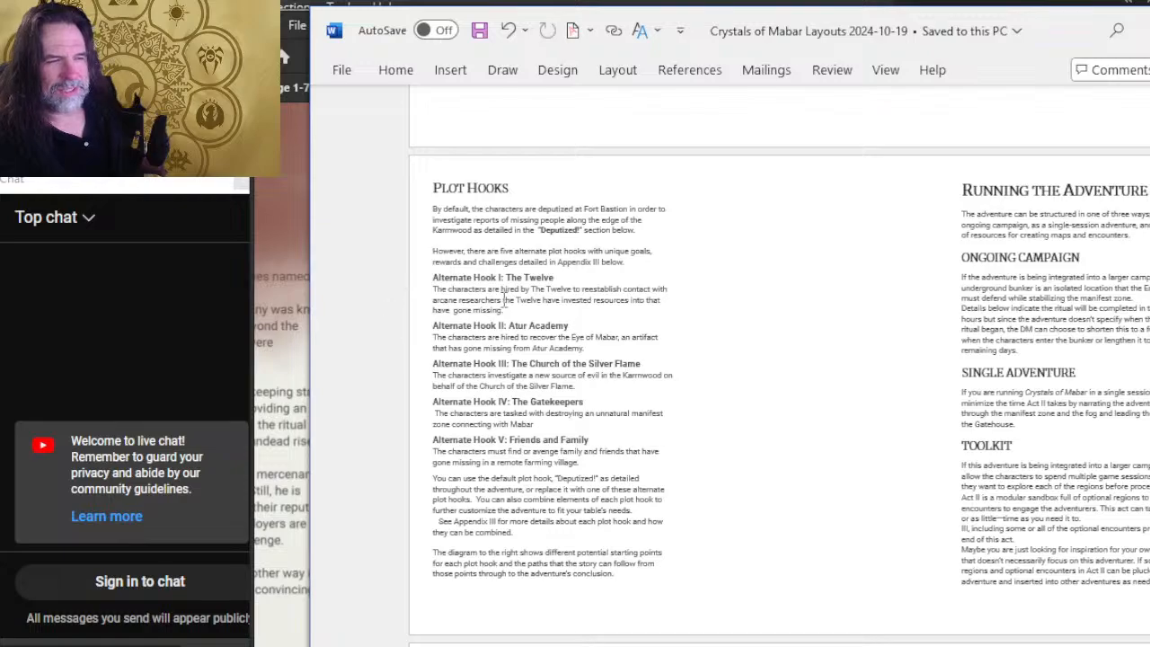
{"action": "scroll", "coordinate": [557, 303], "scroll_direction": "down", "scroll_amount": 1}
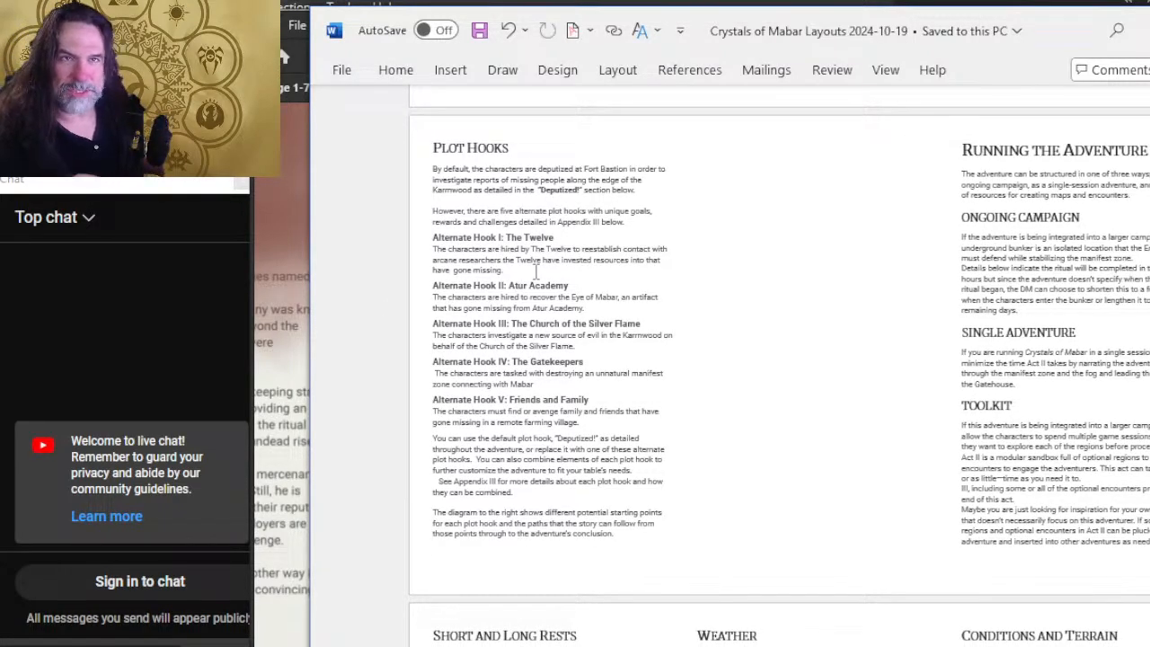
{"action": "left_click_drag", "start_coordinate": [572, 250], "coordinate": [432, 236]}
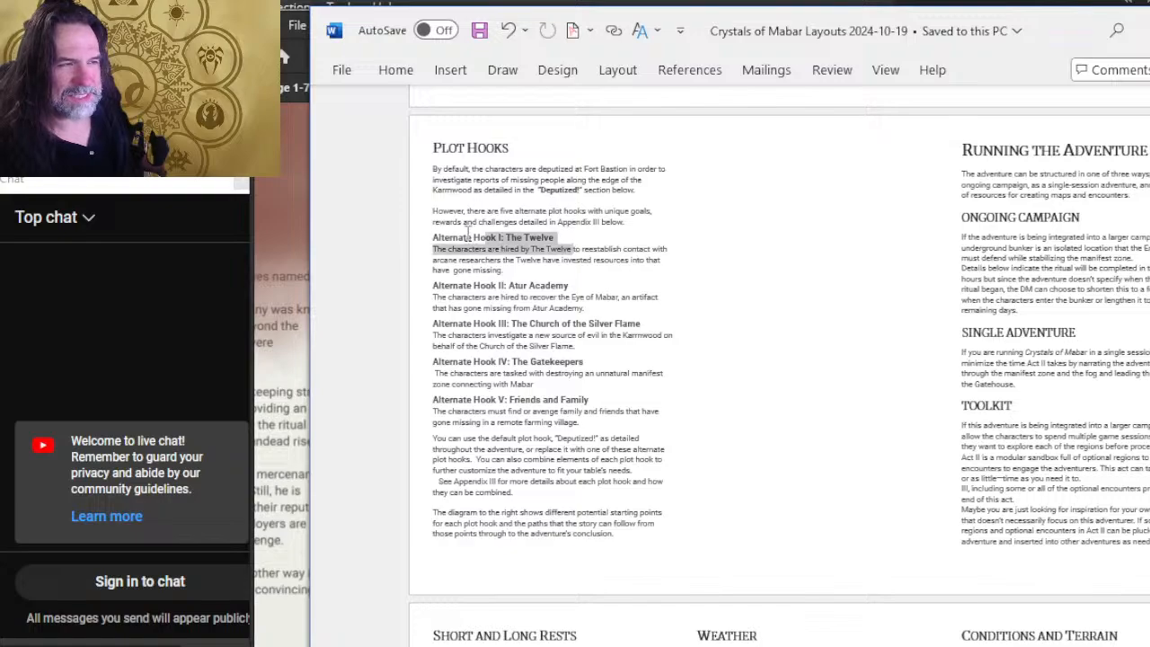
{"action": "left_click_drag", "start_coordinate": [499, 224], "coordinate": [447, 249]}
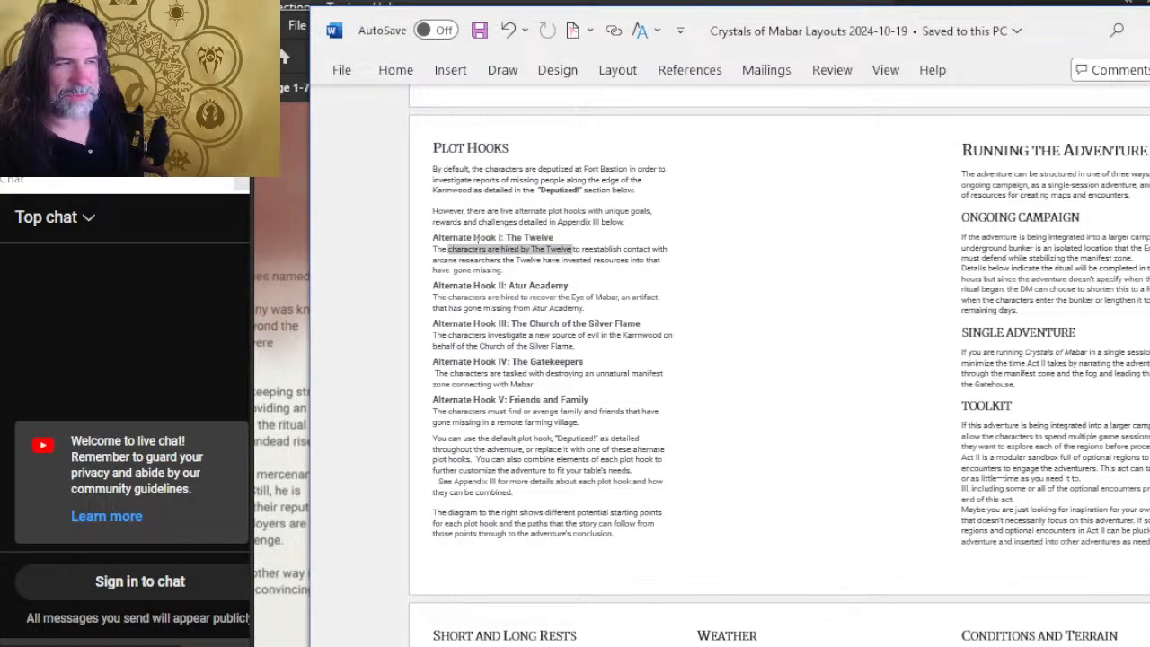
{"action": "left_click_drag", "start_coordinate": [568, 313], "coordinate": [511, 300]}
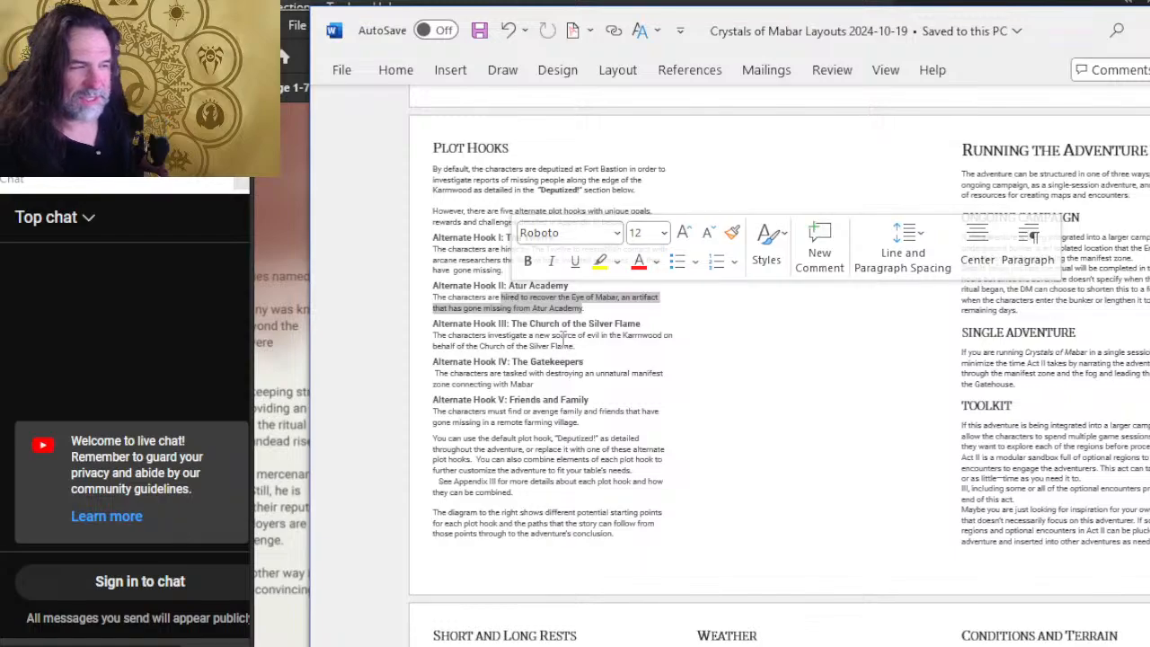
{"action": "left_click", "coordinate": [561, 336]}
{"action": "left_click", "coordinate": [544, 373]}
{"action": "left_click_drag", "start_coordinate": [547, 377], "coordinate": [554, 332]}
{"action": "left_click", "coordinate": [554, 384]}
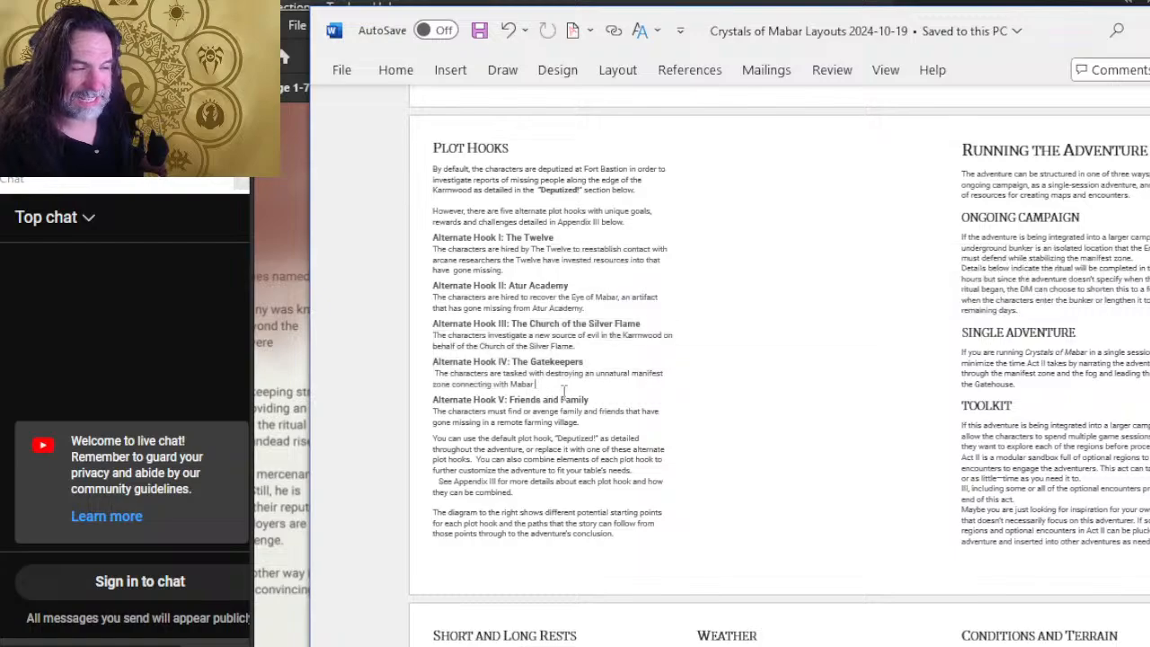
{"action": "left_click", "coordinate": [580, 421]}
{"action": "left_click_drag", "start_coordinate": [580, 421], "coordinate": [588, 392]}
{"action": "left_click", "coordinate": [571, 446]}
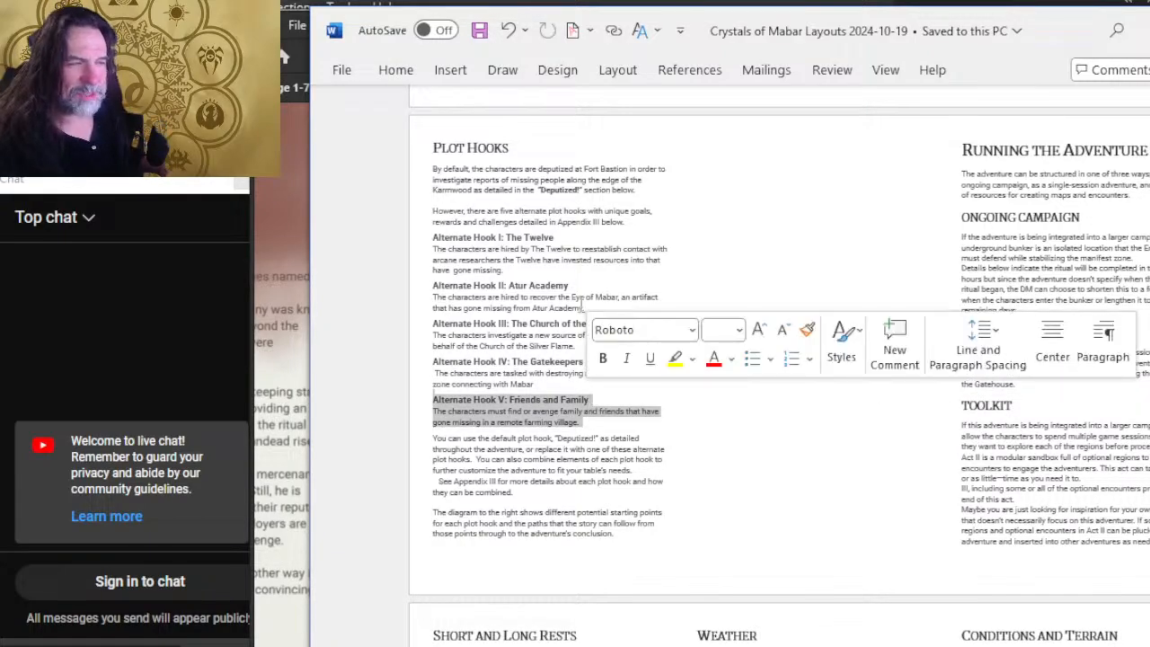
Step: Reread the Atur Academy and The Twelve hooks and look over the rest of the Plot Hooks page
{"action": "left_click_drag", "start_coordinate": [629, 287], "coordinate": [596, 304]}
{"action": "left_click", "coordinate": [575, 255]}
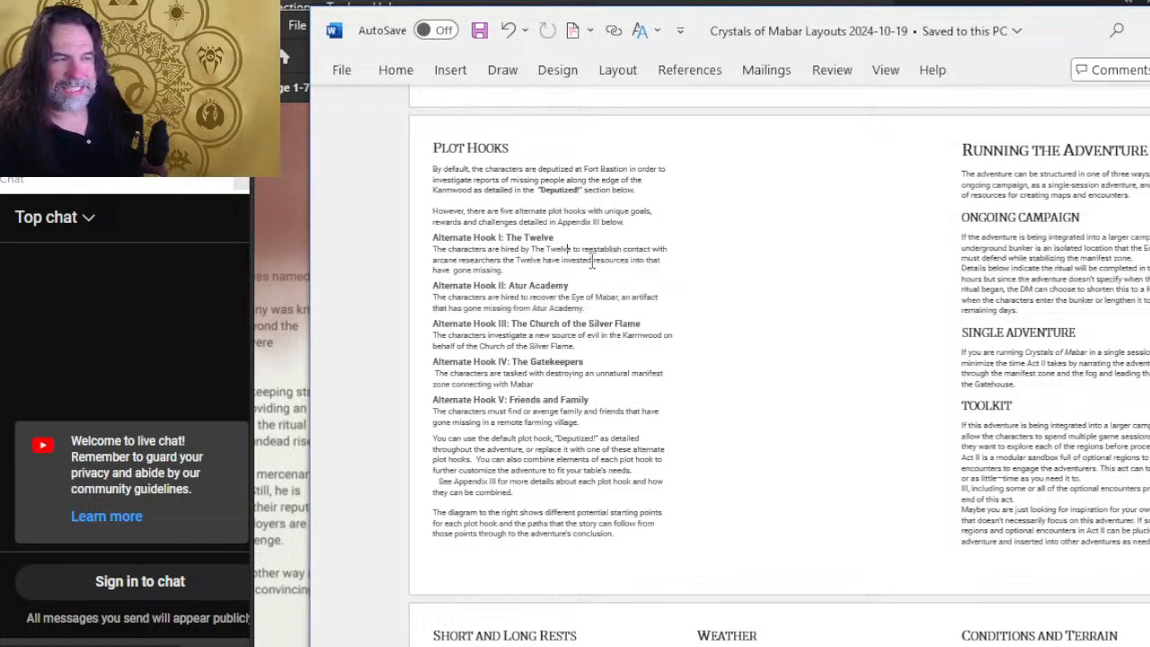
{"action": "left_click_drag", "start_coordinate": [537, 269], "coordinate": [581, 267]}
{"action": "left_click", "coordinate": [579, 266]}
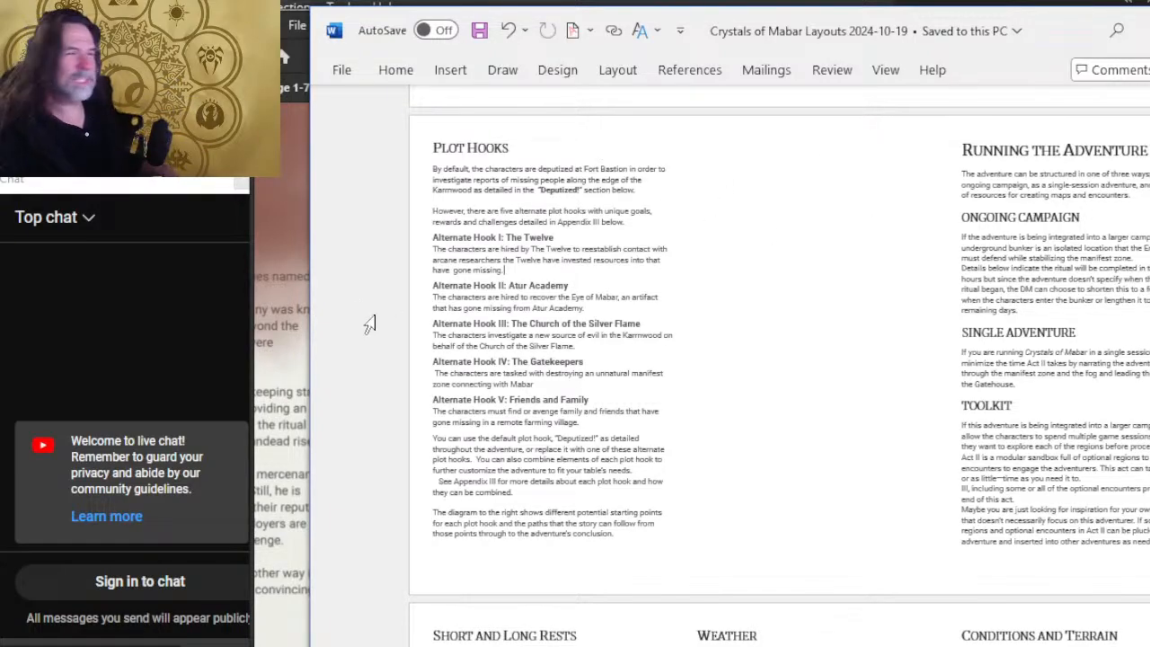
{"action": "scroll", "coordinate": [566, 229], "scroll_direction": "down", "scroll_amount": 1}
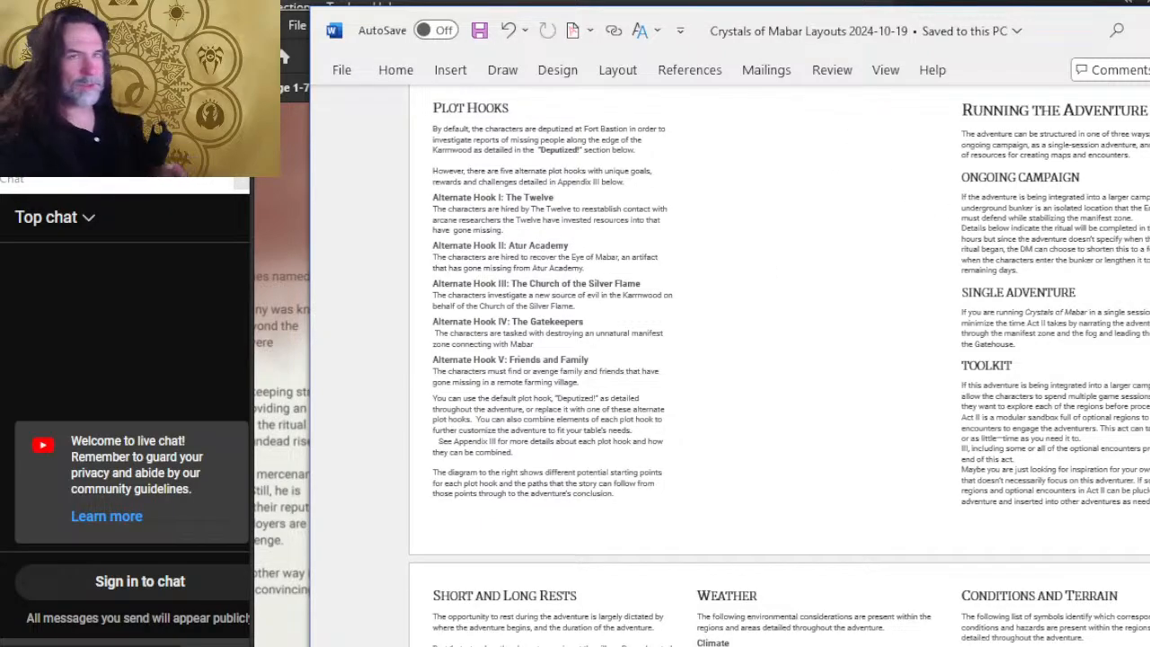
Step: Switch back to Photoshop, bring both black circles on the Factions page into view, and select Layer 34 holding the Redwolf Company circle
{"action": "key", "text": "alt+Tab"}
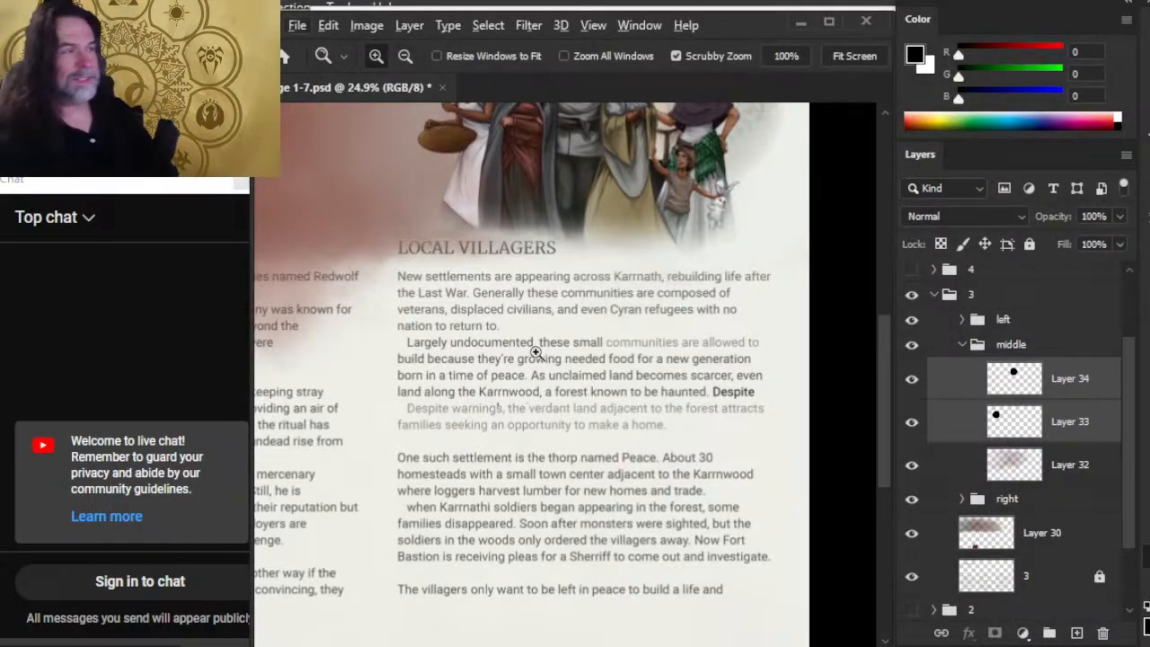
{"action": "left_click_drag", "start_coordinate": [667, 401], "coordinate": [606, 422]}
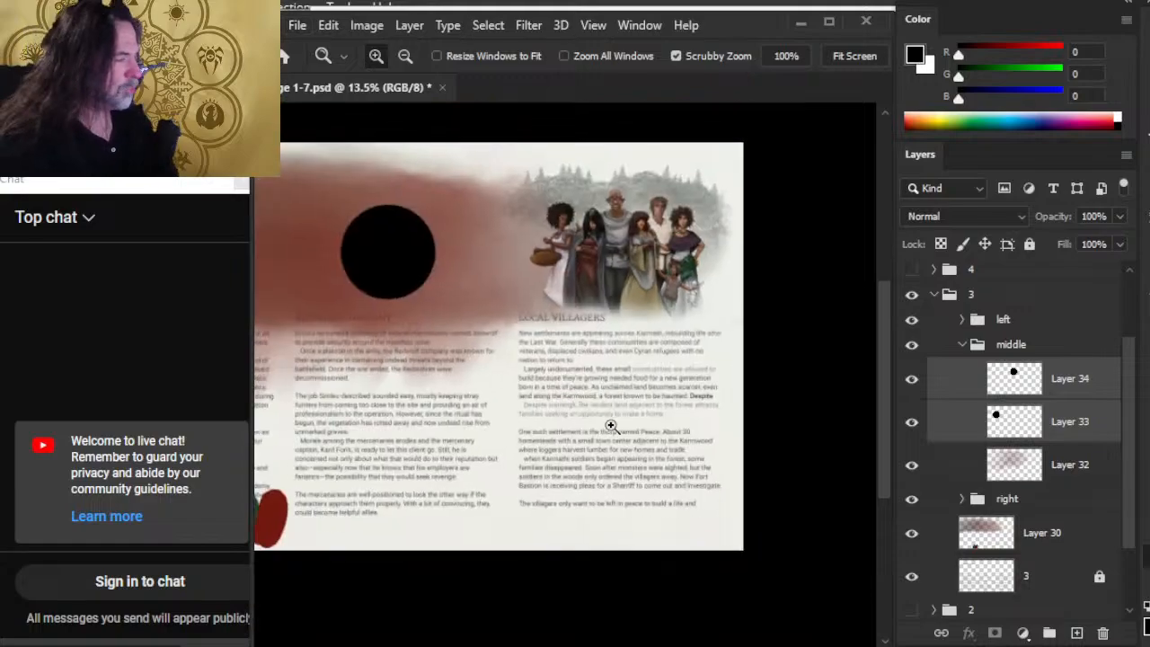
{"action": "left_click_drag", "start_coordinate": [420, 289], "coordinate": [485, 300]}
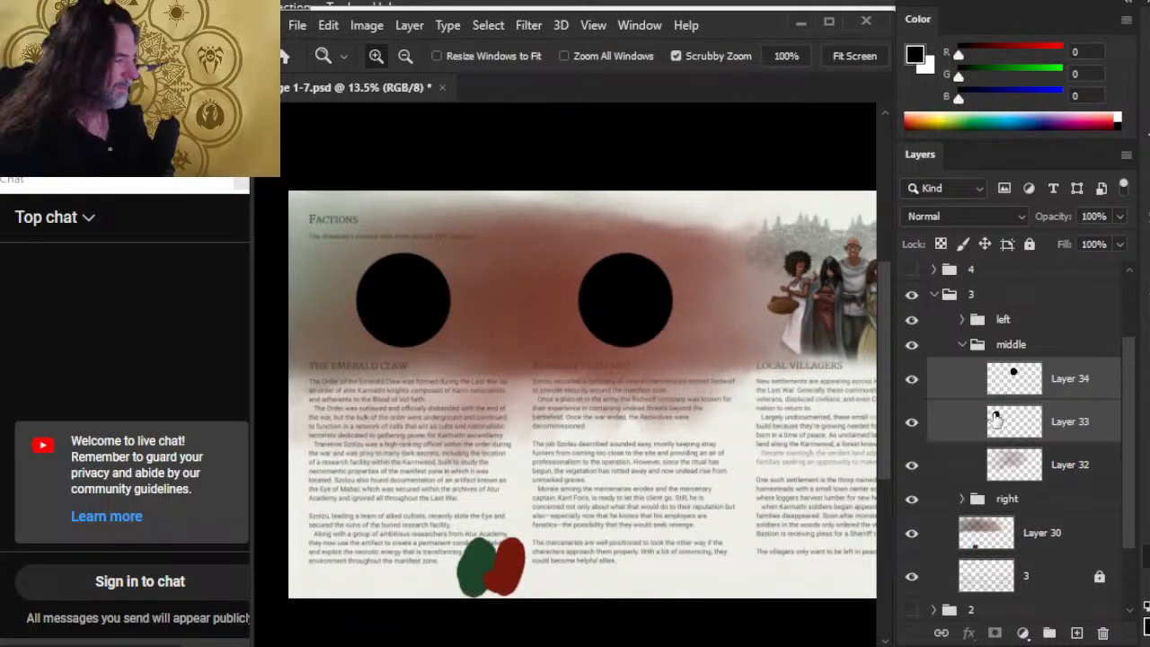
{"action": "left_click", "coordinate": [913, 379]}
{"action": "left_click", "coordinate": [912, 379]}
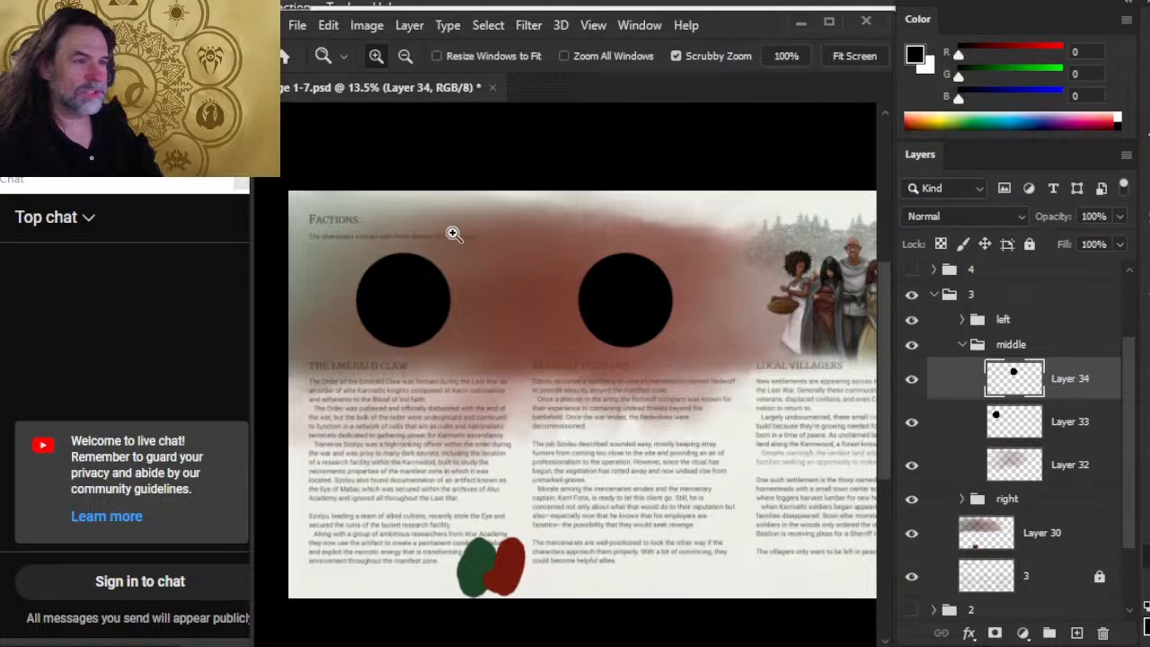
Step: Set the Eraser tip to 8 px for working on the Redwolf Company circle
{"action": "mouse_move", "coordinate": [651, 285]}
{"action": "left_mouse_down"}
{"action": "mouse_move", "coordinate": [682, 292]}
{"action": "mouse_move", "coordinate": [621, 287]}
{"action": "left_mouse_up"}
{"action": "key", "text": "e"}
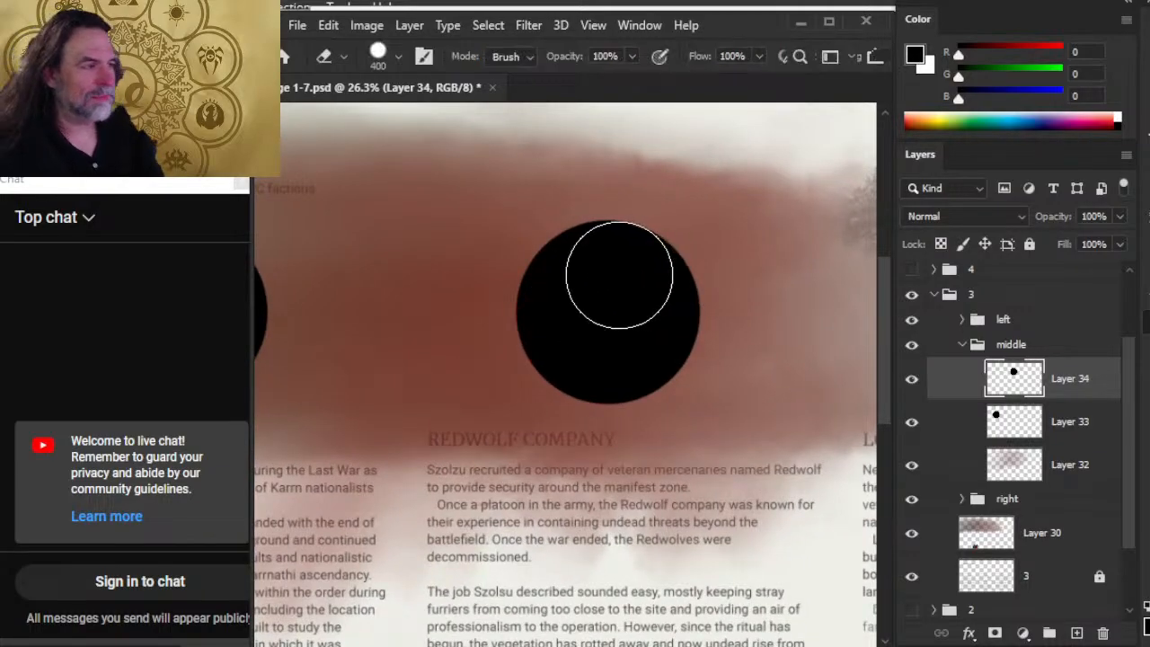
{"action": "key", "text": "bracketleft"}
{"action": "key", "text": "bracketleft"}
{"action": "key", "text": "bracketleft"}
{"action": "key", "text": "bracketleft"}
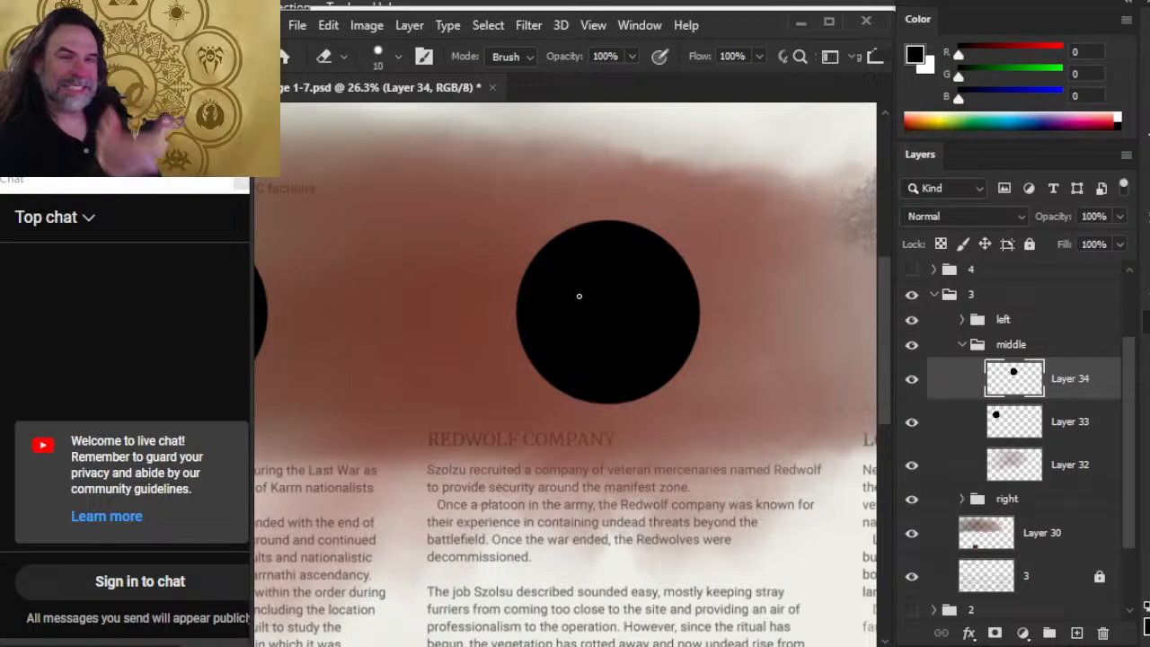
{"action": "key", "text": "bracketleft"}
{"action": "key", "text": "bracketleft"}
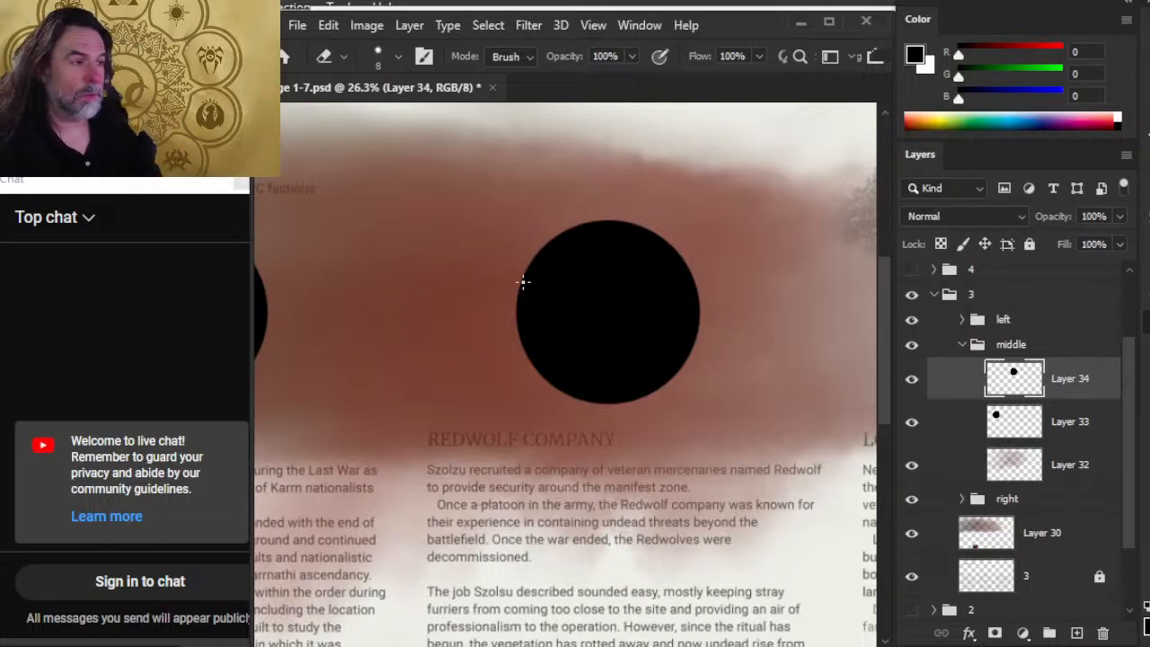
Step: Test the Brush on the black circle, undo the dab, and reduce the brush tip to 3 px
{"action": "key", "text": "b"}
{"action": "left_click", "coordinate": [542, 281]}
{"action": "key", "text": "ctrl+z"}
{"action": "key", "text": "bracketleft"}
{"action": "key", "text": "bracketleft"}
{"action": "key", "text": "bracketleft"}
{"action": "key", "text": "bracketleft"}
{"action": "key", "text": "bracketleft"}
{"action": "key", "text": "bracketleft"}
{"action": "key", "text": "bracketleft"}
{"action": "key", "text": "bracketleft"}
{"action": "key", "text": "bracketleft"}
{"action": "key", "text": "bracketleft"}
{"action": "key", "text": "bracketleft"}
{"action": "key", "text": "bracketleft"}
{"action": "key", "text": "bracketleft"}
{"action": "key", "text": "bracketleft"}
{"action": "key", "text": "bracketleft"}
{"action": "key", "text": "bracketleft"}
{"action": "key", "text": "bracketleft"}
{"action": "key", "text": "bracketleft"}
{"action": "key", "text": "bracketleft"}
{"action": "key", "text": "bracketleft"}
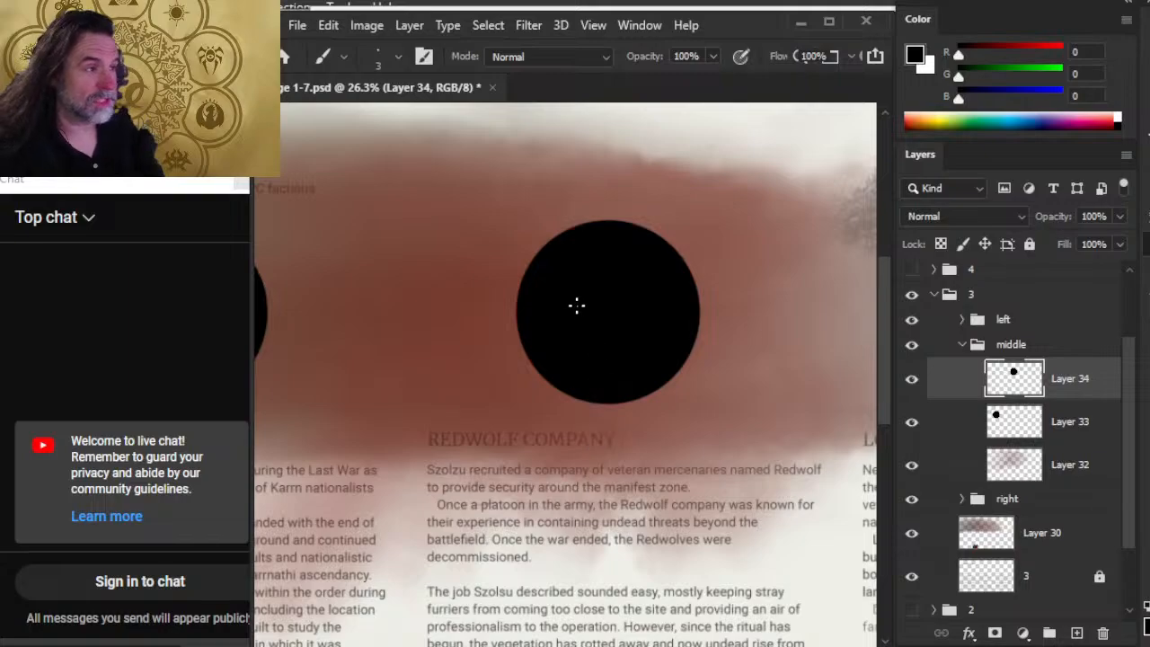
Step: Erase a rough ear and jagged neck-fur outline into the left side of the Redwolf Company circle, undoing the first stroke
{"action": "key", "text": "e"}
{"action": "left_click_drag", "start_coordinate": [551, 290], "coordinate": [534, 318]}
{"action": "key", "text": "ctrl+z"}
{"action": "mouse_move", "coordinate": [562, 268]}
{"action": "left_mouse_down"}
{"action": "mouse_move", "coordinate": [545, 261]}
{"action": "mouse_move", "coordinate": [577, 282]}
{"action": "mouse_move", "coordinate": [540, 300]}
{"action": "mouse_move", "coordinate": [539, 377]}
{"action": "mouse_move", "coordinate": [574, 388]}
{"action": "mouse_move", "coordinate": [593, 261]}
{"action": "mouse_move", "coordinate": [543, 274]}
{"action": "mouse_move", "coordinate": [597, 272]}
{"action": "left_mouse_up"}
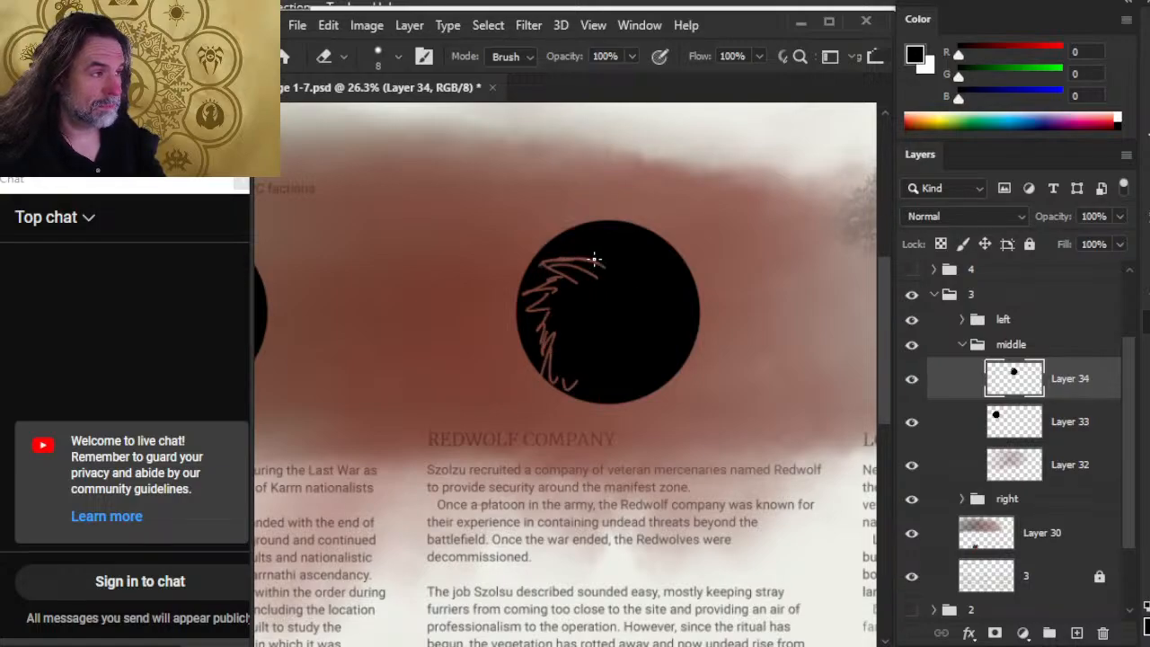
Step: Refine the wolf's ear and nape lines by painting over stray marks with a 20 px black brush and erasing cleaner lines
{"action": "key", "text": "b"}
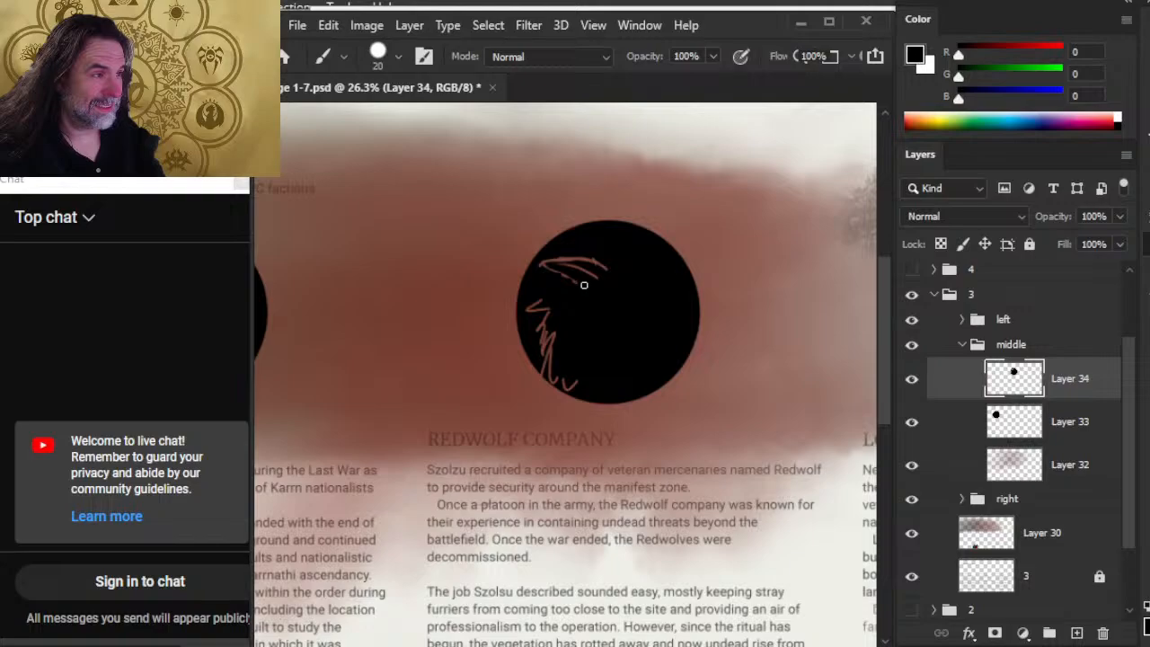
{"action": "key", "text": "e"}
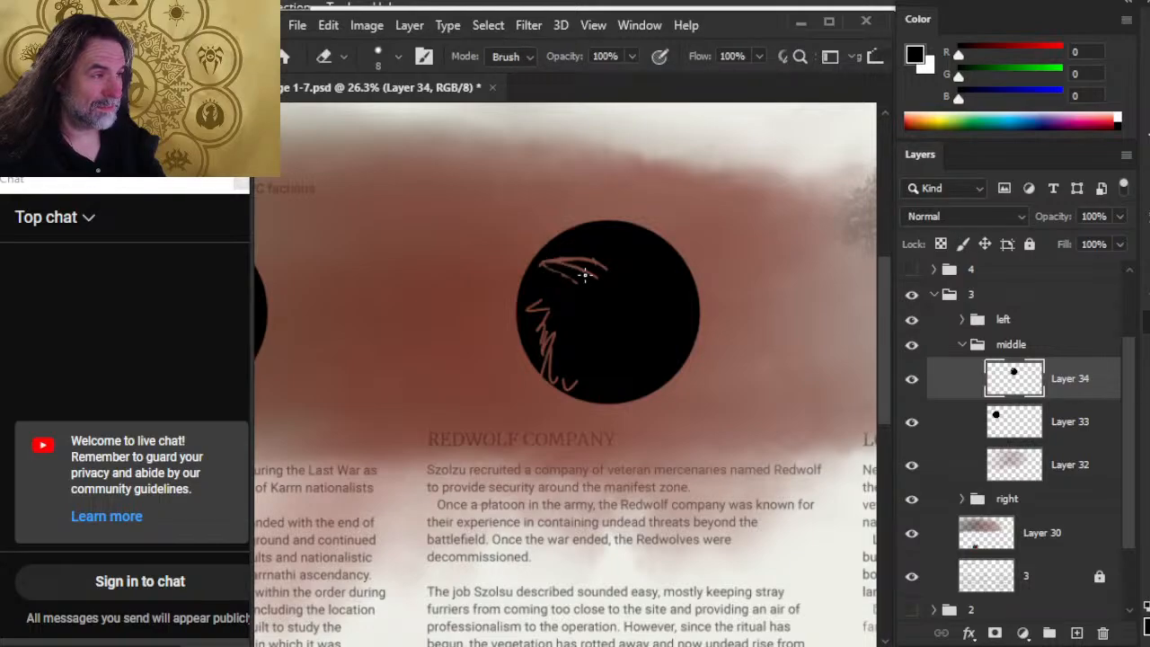
{"action": "key", "text": "b"}
{"action": "key", "text": "e"}
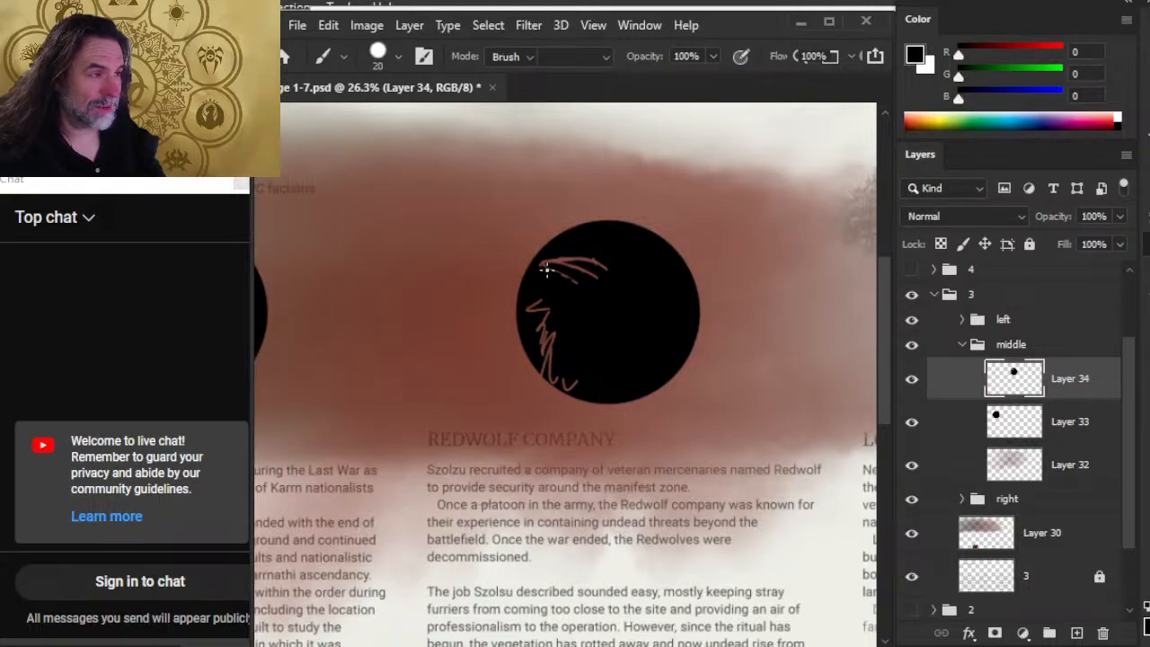
{"action": "left_click_drag", "start_coordinate": [542, 265], "coordinate": [592, 295]}
{"action": "key", "text": "b"}
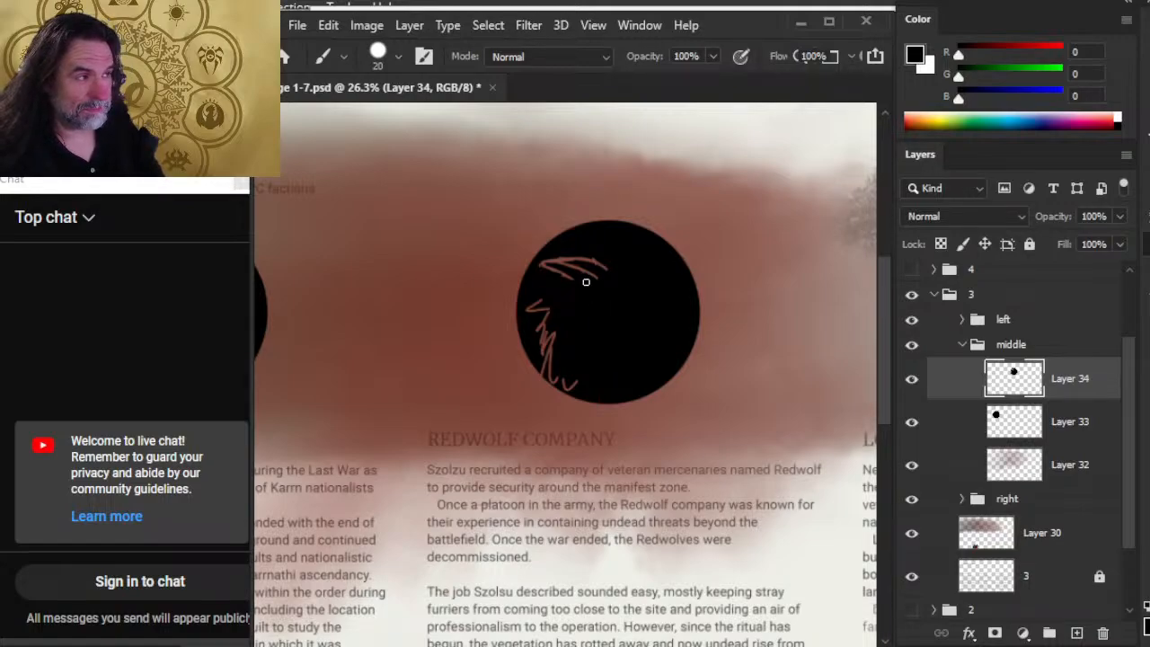
{"action": "key", "text": "e"}
{"action": "mouse_move", "coordinate": [588, 276]}
{"action": "left_mouse_down"}
{"action": "mouse_move", "coordinate": [548, 287]}
{"action": "mouse_move", "coordinate": [519, 325]}
{"action": "mouse_move", "coordinate": [544, 331]}
{"action": "mouse_move", "coordinate": [545, 301]}
{"action": "left_mouse_up"}
Step: Paint jagged black fur tufts beyond the circle's left edge, and erase the wolf's fur, snout, open jaw and neck outlines inside it
{"action": "key", "text": "b"}
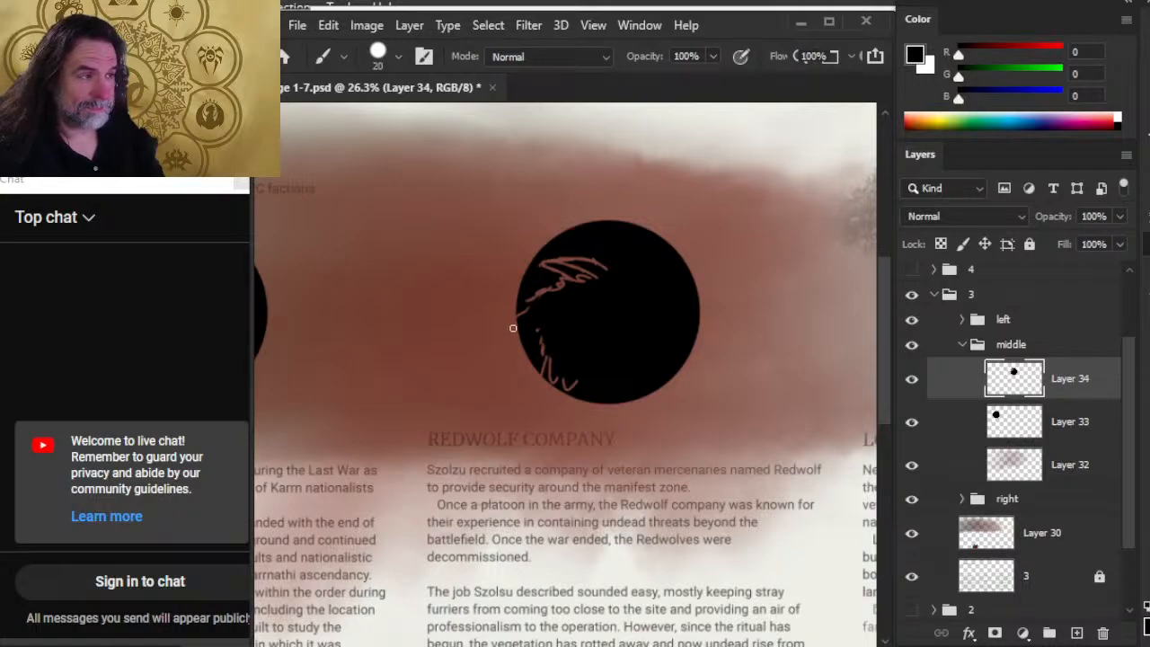
{"action": "key", "text": "e"}
{"action": "key", "text": "b"}
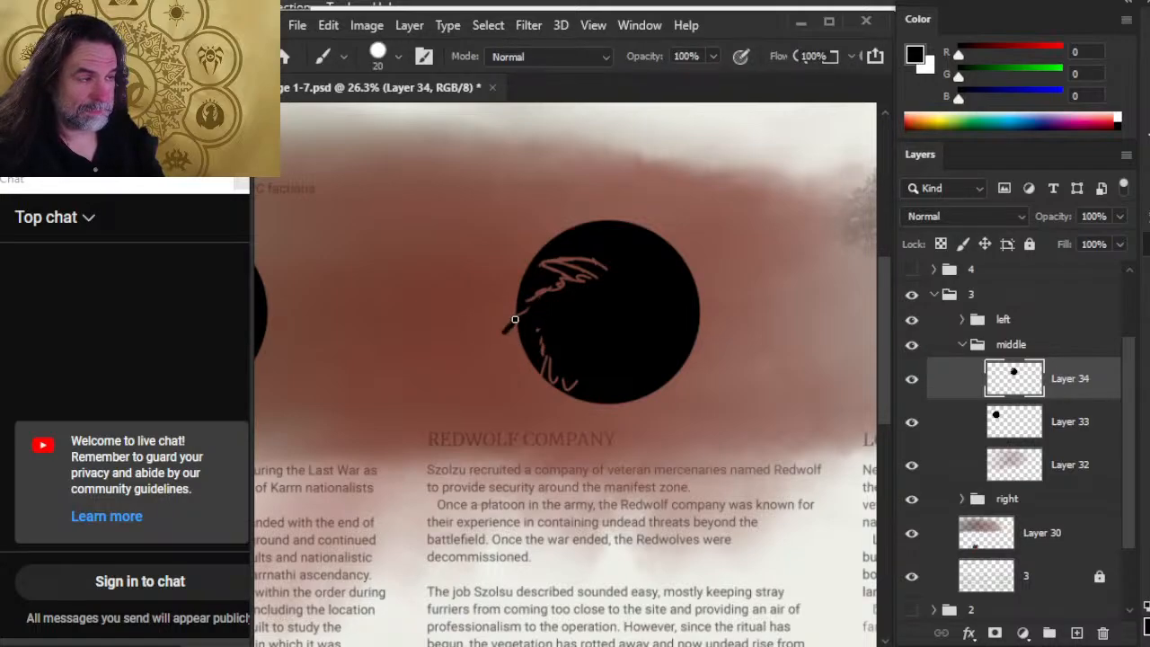
{"action": "mouse_move", "coordinate": [510, 333]}
{"action": "left_mouse_down"}
{"action": "mouse_move", "coordinate": [520, 346]}
{"action": "mouse_move", "coordinate": [502, 375]}
{"action": "mouse_move", "coordinate": [530, 375]}
{"action": "mouse_move", "coordinate": [550, 400]}
{"action": "mouse_move", "coordinate": [564, 395]}
{"action": "mouse_move", "coordinate": [526, 353]}
{"action": "left_mouse_up"}
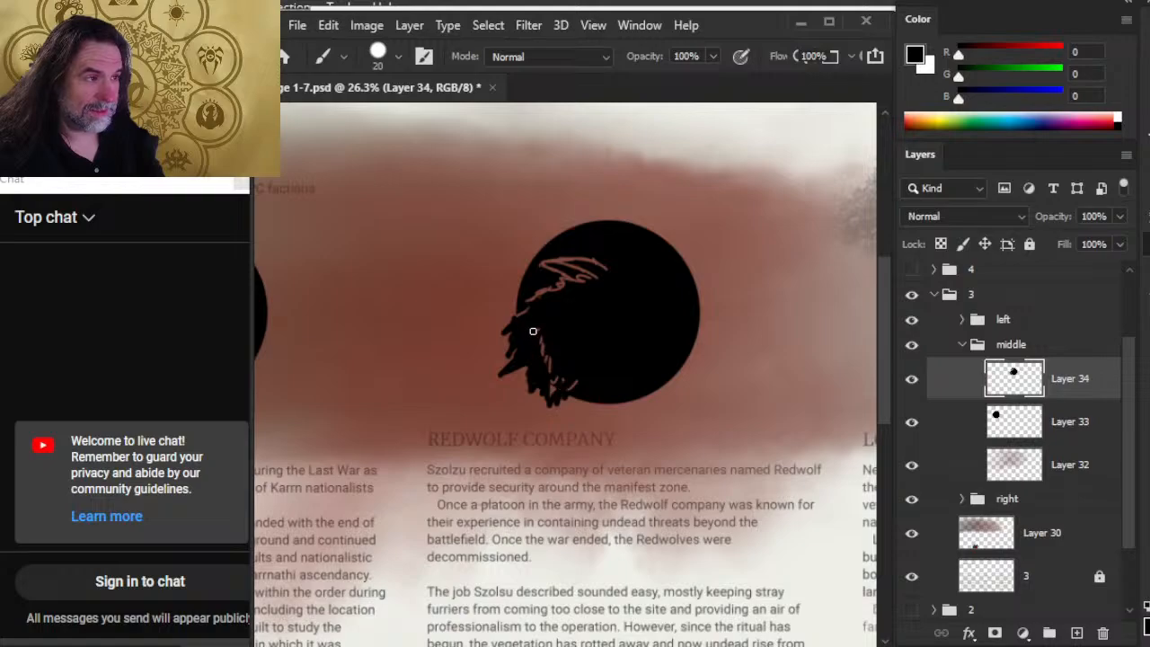
{"action": "key", "text": "e"}
{"action": "mouse_move", "coordinate": [533, 322]}
{"action": "left_mouse_down"}
{"action": "mouse_move", "coordinate": [595, 405]}
{"action": "mouse_move", "coordinate": [586, 383]}
{"action": "mouse_move", "coordinate": [641, 362]}
{"action": "mouse_move", "coordinate": [613, 370]}
{"action": "mouse_move", "coordinate": [608, 358]}
{"action": "mouse_move", "coordinate": [621, 370]}
{"action": "mouse_move", "coordinate": [610, 364]}
{"action": "mouse_move", "coordinate": [660, 334]}
{"action": "mouse_move", "coordinate": [679, 298]}
{"action": "mouse_move", "coordinate": [613, 325]}
{"action": "mouse_move", "coordinate": [664, 288]}
{"action": "mouse_move", "coordinate": [663, 252]}
{"action": "left_mouse_up"}
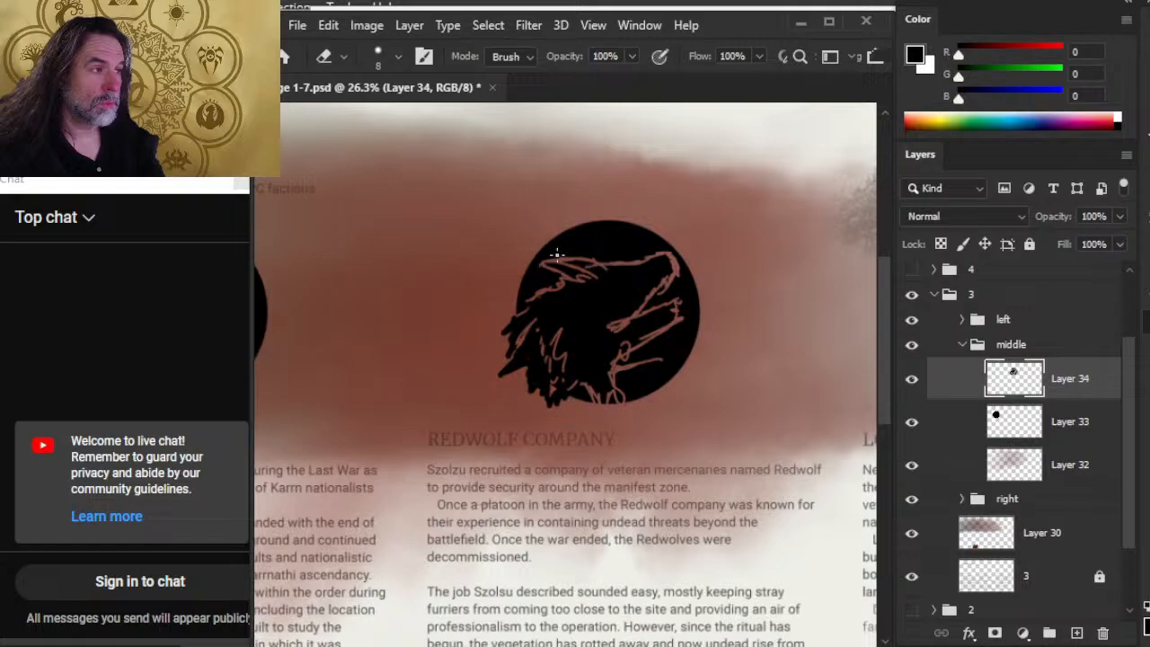
Step: Paint out the wolf's ear and erase a longer, swept-back ear line that reaches past the circle's left edge and joins the brow
{"action": "key", "text": "b"}
{"action": "left_click_drag", "start_coordinate": [582, 277], "coordinate": [564, 255]}
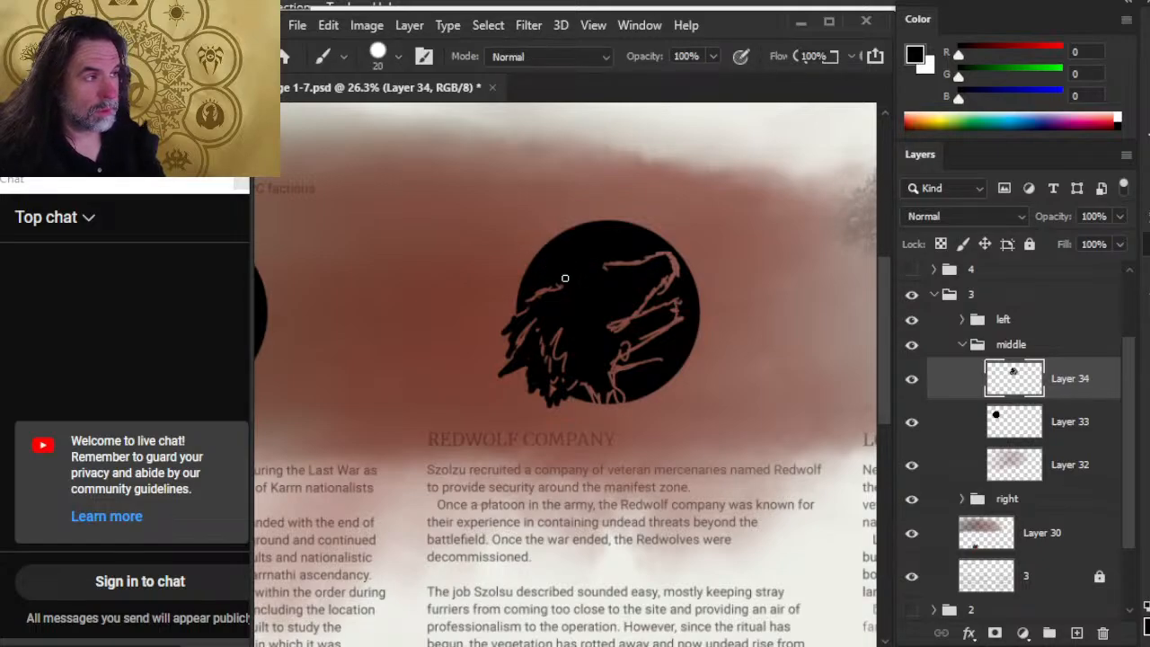
{"action": "key", "text": "e"}
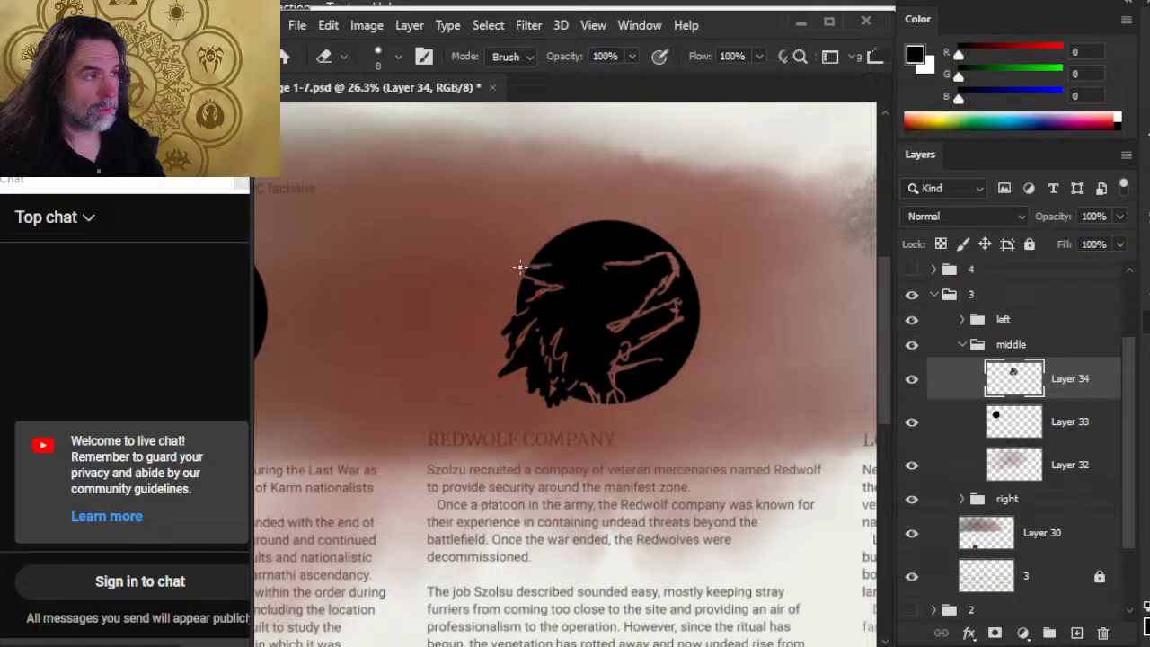
{"action": "mouse_move", "coordinate": [524, 266]}
{"action": "left_mouse_down"}
{"action": "mouse_move", "coordinate": [584, 262]}
{"action": "mouse_move", "coordinate": [512, 266]}
{"action": "left_mouse_up"}
{"action": "key", "text": "b"}
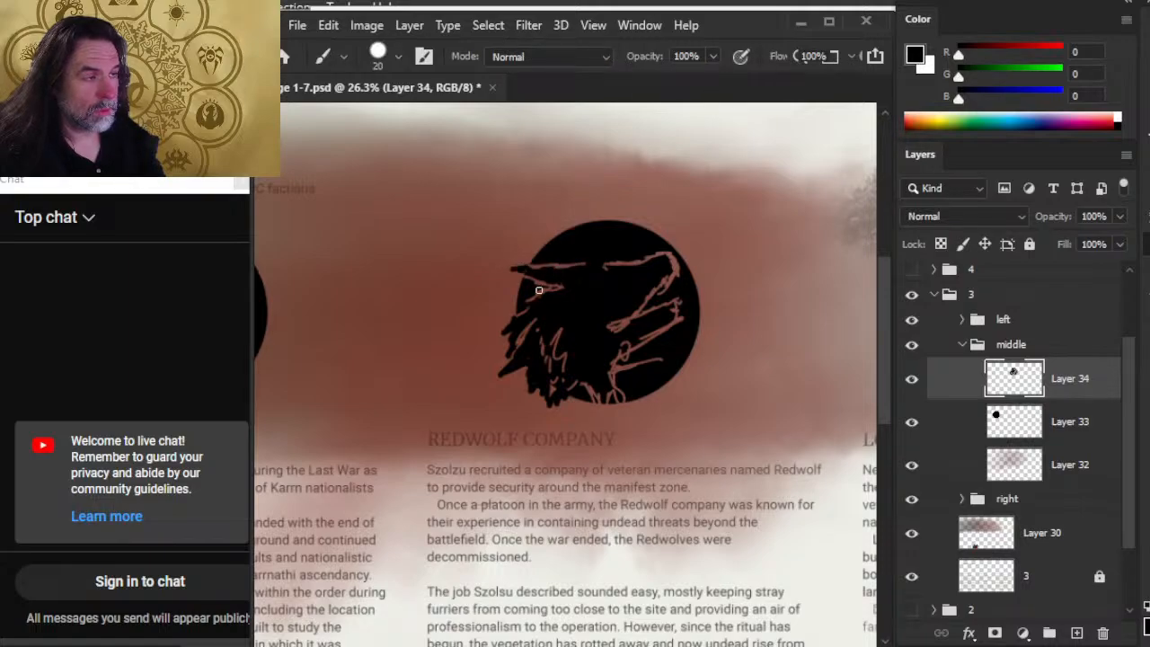
{"action": "key", "text": "e"}
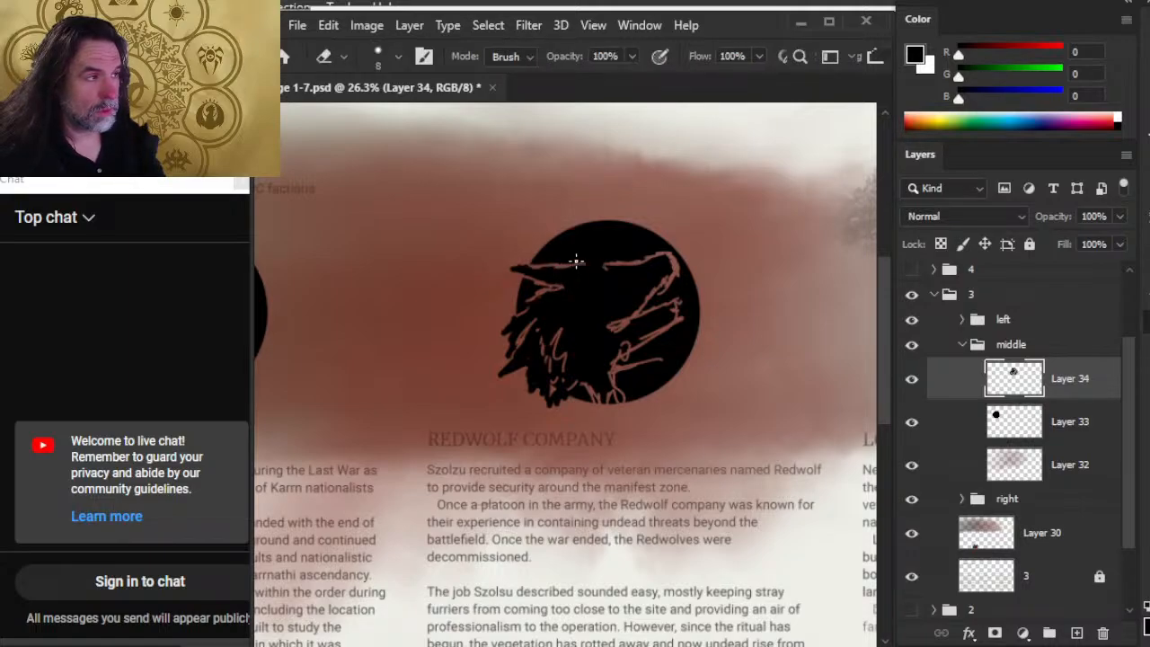
{"action": "key", "text": "b"}
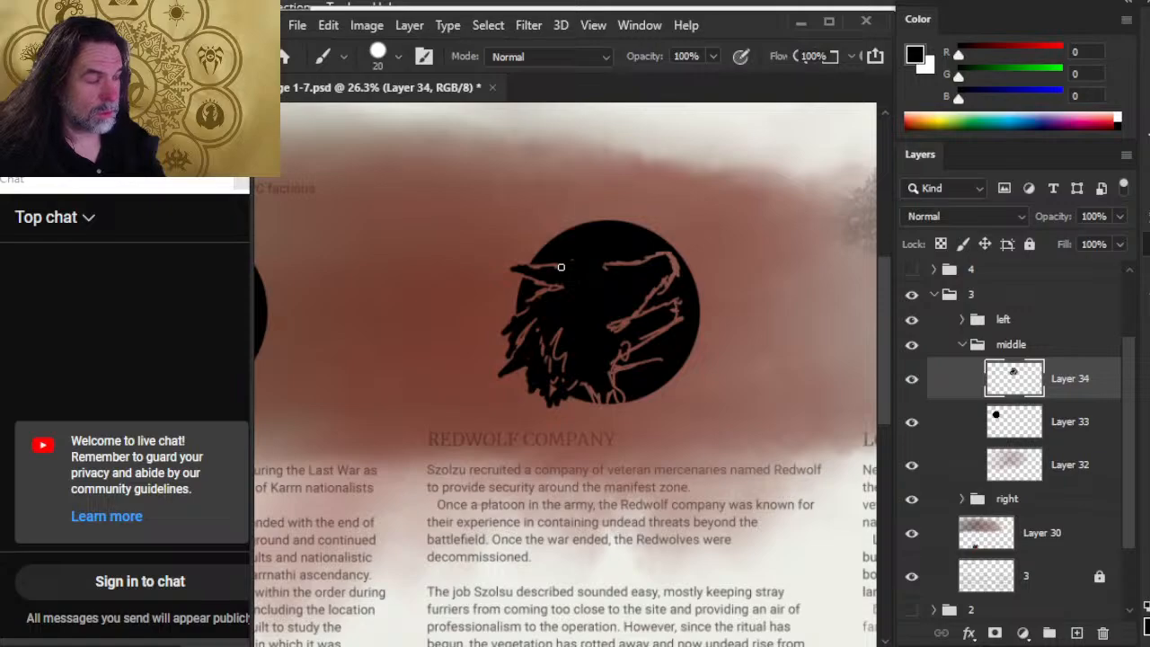
{"action": "key", "text": "e"}
{"action": "left_click_drag", "start_coordinate": [553, 266], "coordinate": [611, 268]}
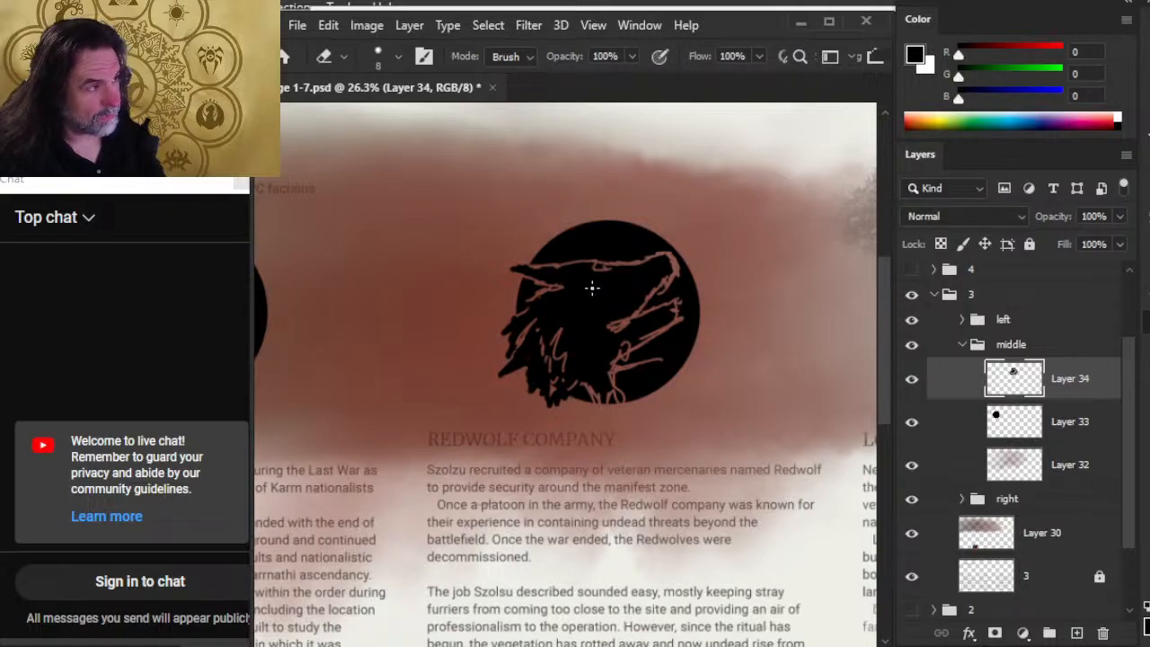
Step: Paint over the line between ear and brow, and erase a small slanted eye beneath the wolf's brow
{"action": "key", "text": "b"}
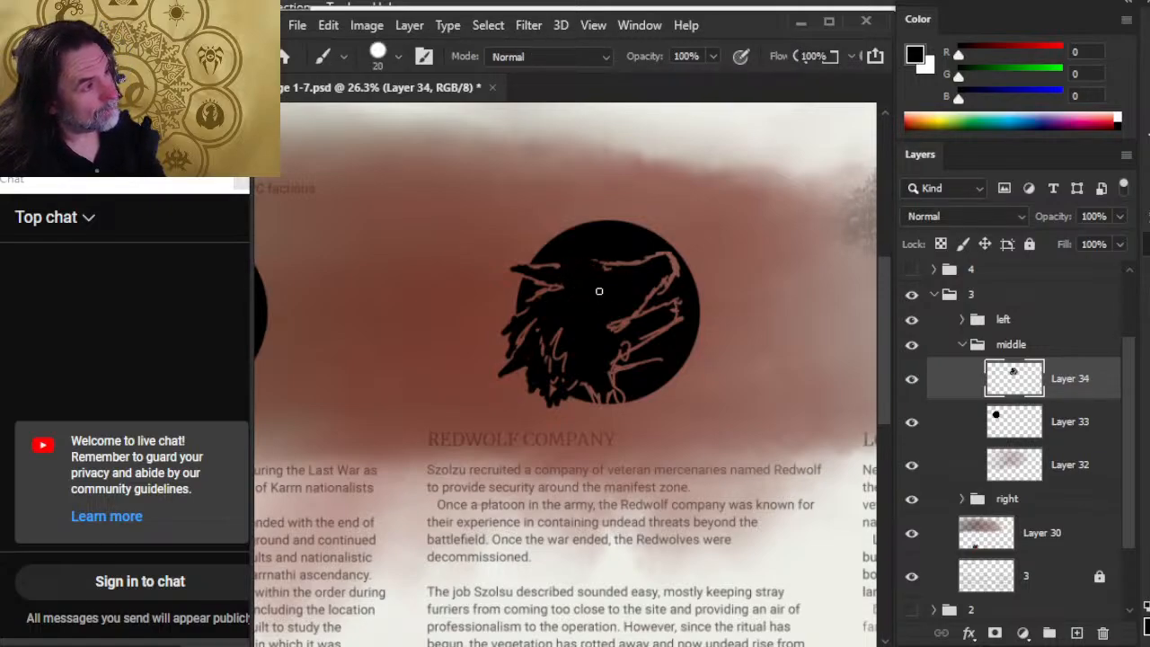
{"action": "key", "text": "e"}
{"action": "left_click_drag", "start_coordinate": [600, 278], "coordinate": [584, 289]}
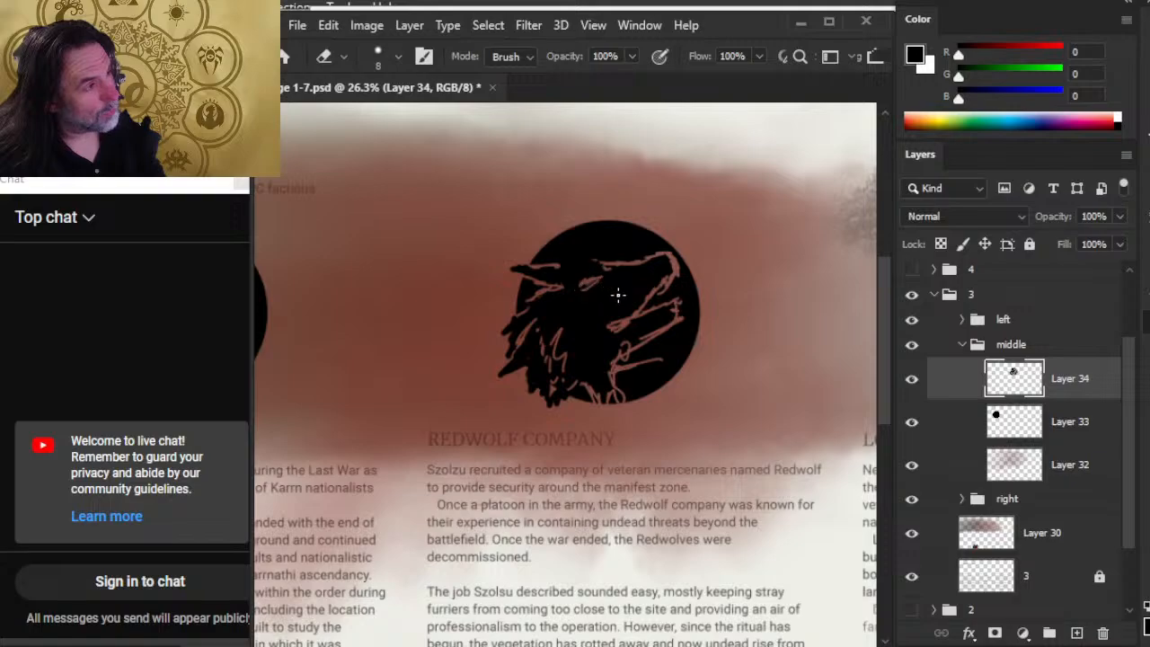
Step: Clean up the wolf's snout and lower-jaw lines, and erase a finer line linking the ear to the brow
{"action": "key", "text": "b"}
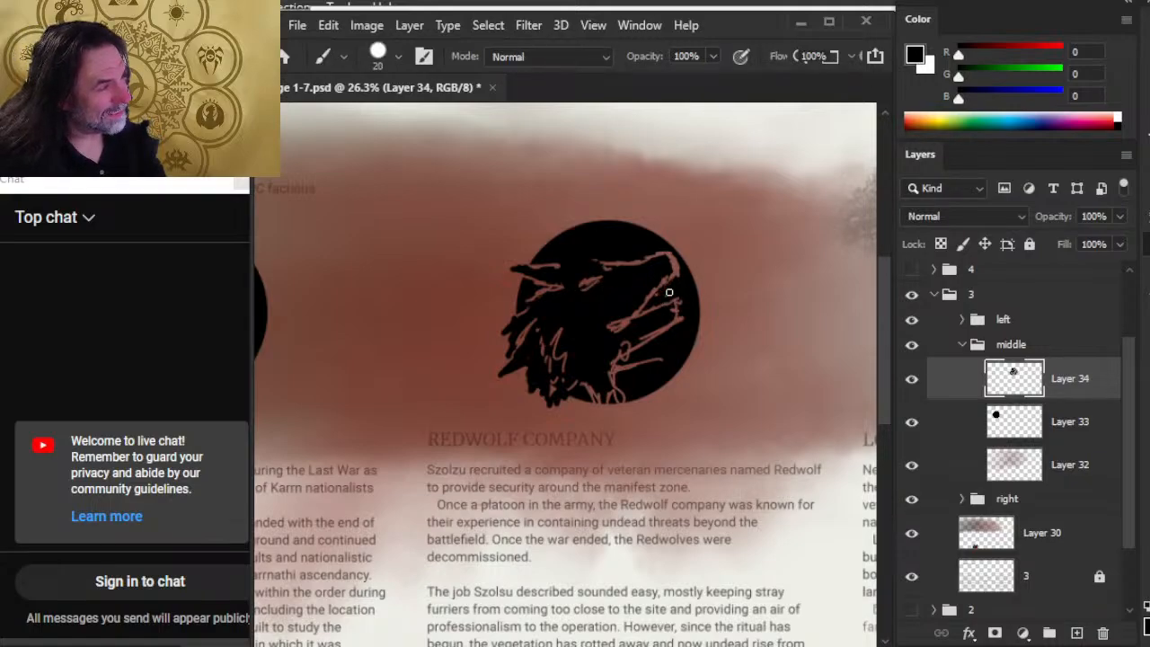
{"action": "key", "text": "e"}
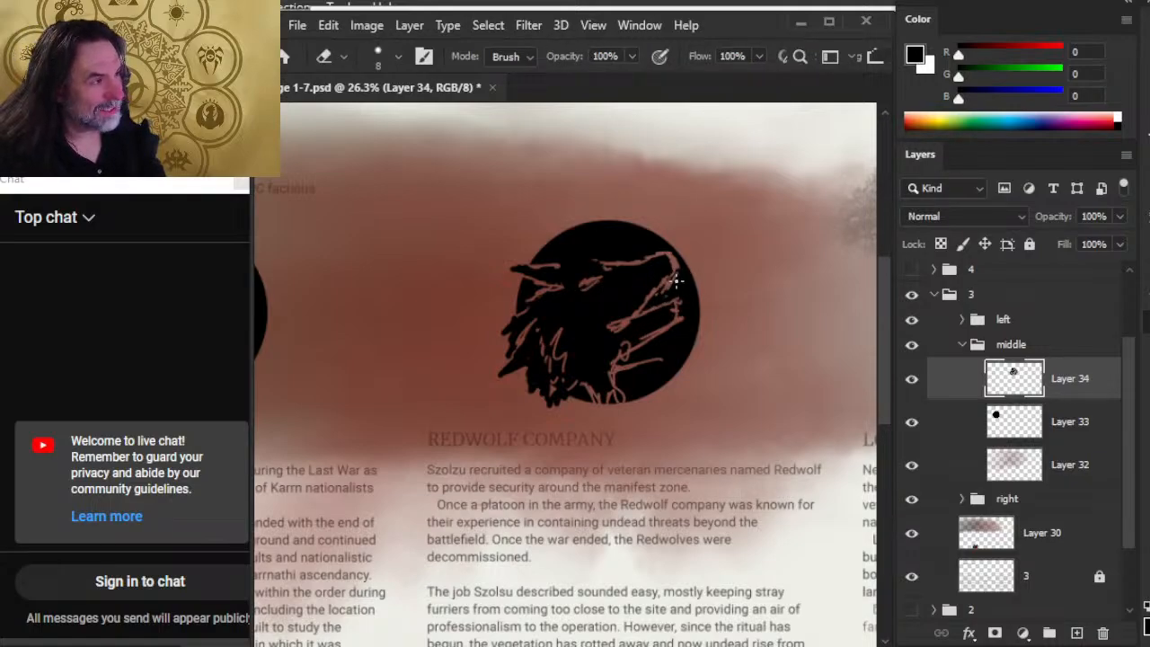
{"action": "key", "text": "b"}
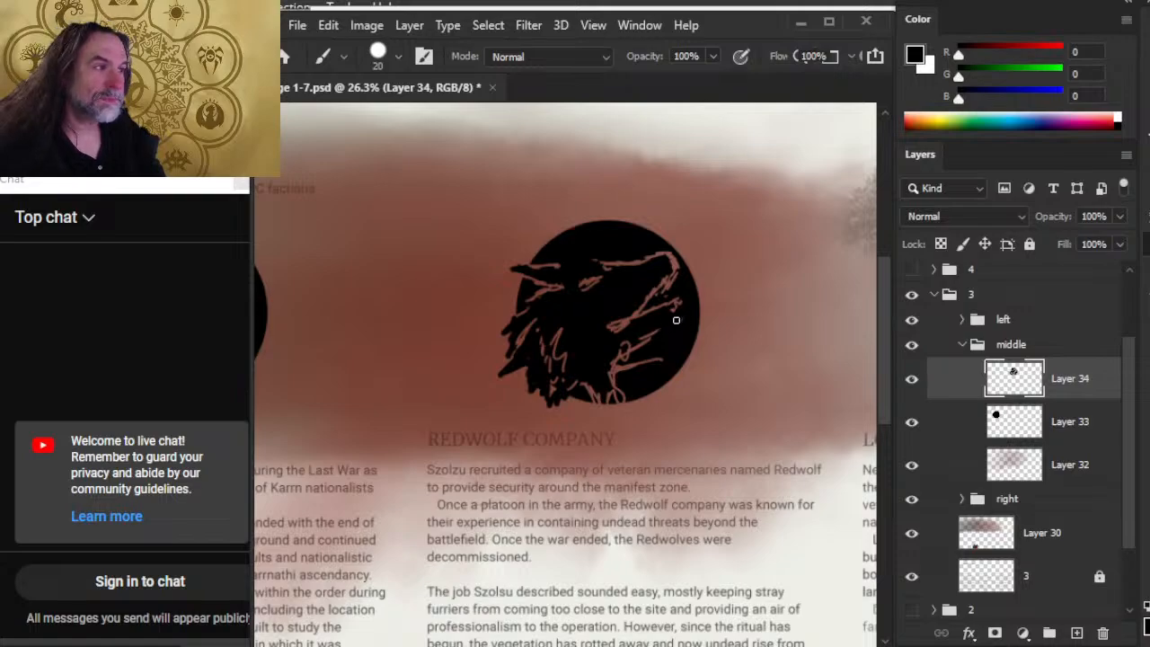
{"action": "key", "text": "e"}
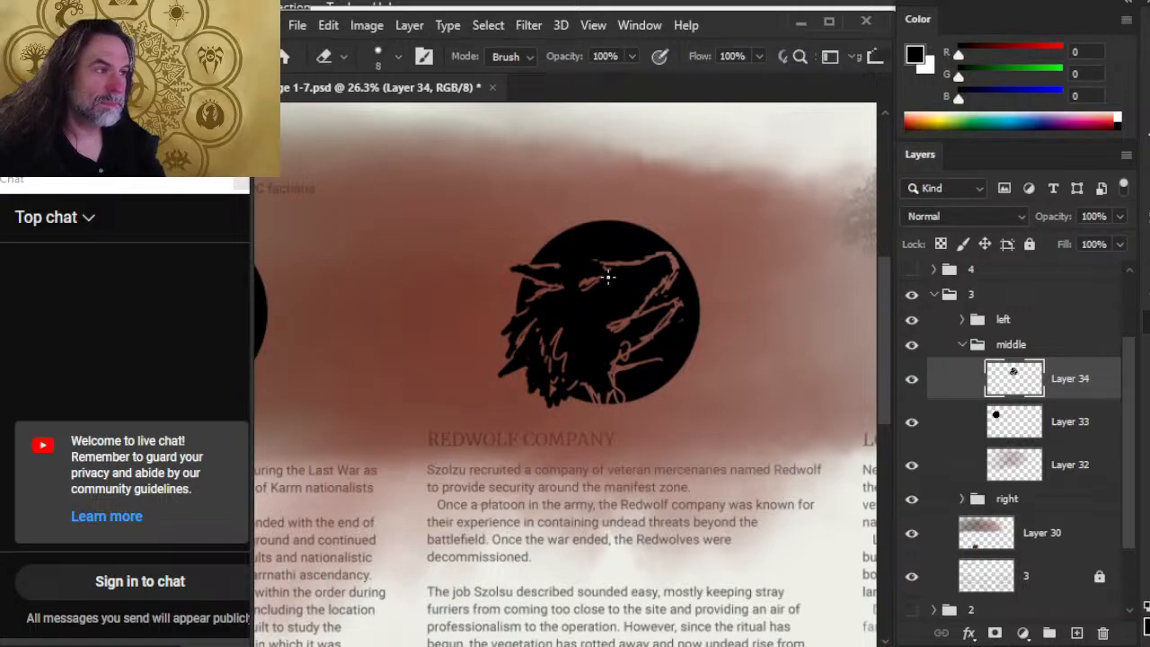
{"action": "key", "text": "b"}
{"action": "key", "text": "e"}
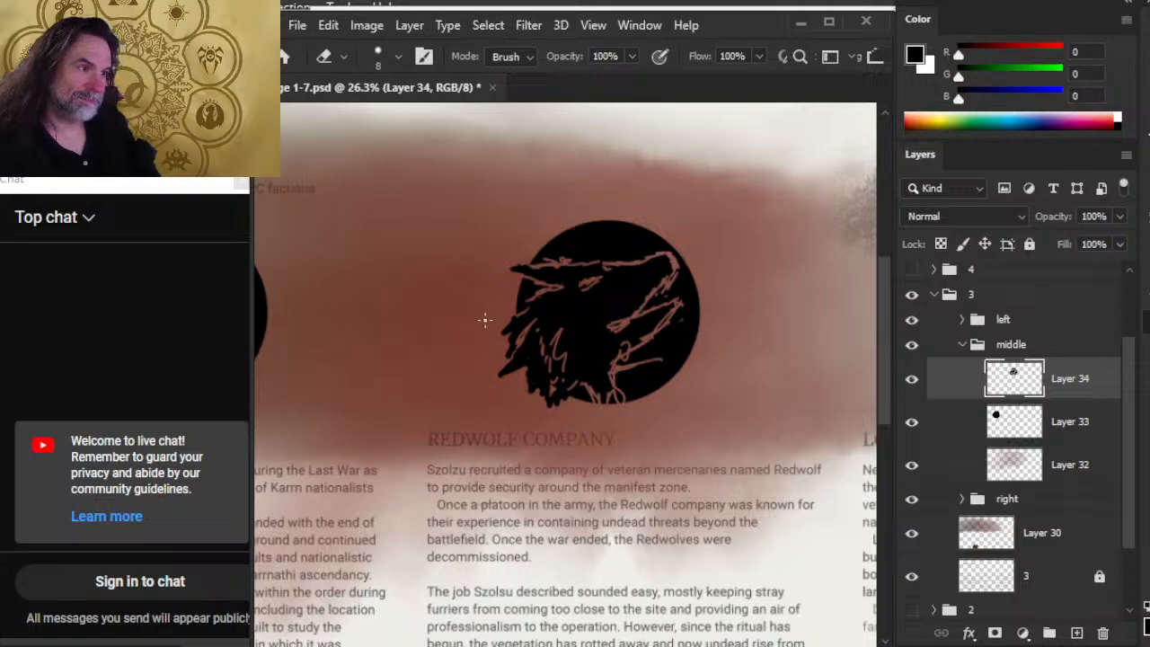
Step: Enlarge the Eraser to 25 px and trim the fur tufts sticking out past the circle's left edge
{"action": "key", "text": "bracketright"}
{"action": "key", "text": "bracketright"}
{"action": "key", "text": "bracketright"}
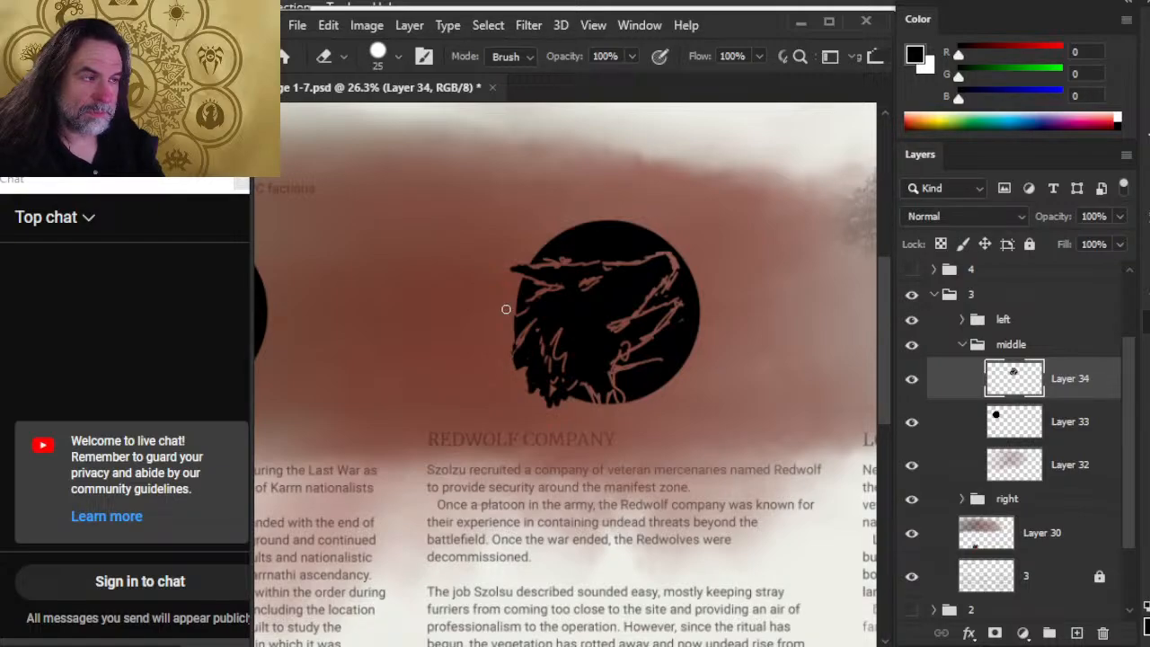
{"action": "left_click_drag", "start_coordinate": [519, 363], "coordinate": [511, 341]}
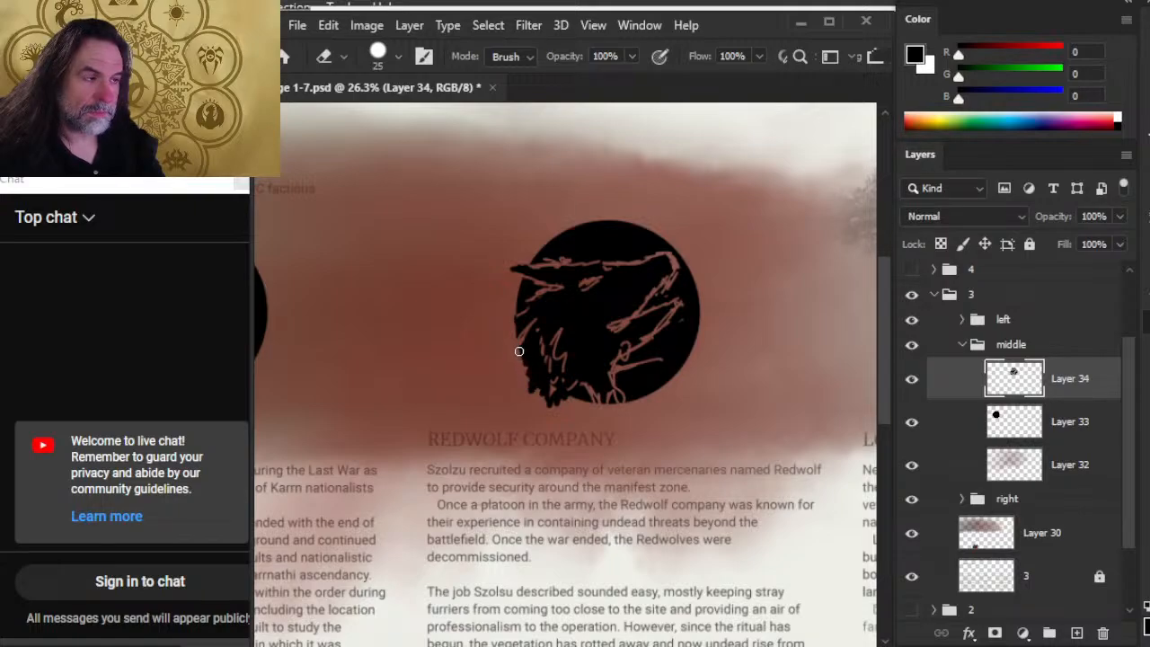
Step: Touch up the wolf's left fur edge, the base of the neck and the lower jaw with the 20 px black brush
{"action": "key", "text": "b"}
{"action": "mouse_move", "coordinate": [516, 359]}
{"action": "left_mouse_down"}
{"action": "mouse_move", "coordinate": [522, 320]}
{"action": "mouse_move", "coordinate": [540, 332]}
{"action": "left_mouse_up"}
{"action": "left_click_drag", "start_coordinate": [589, 406], "coordinate": [620, 410]}
{"action": "mouse_move", "coordinate": [633, 365]}
{"action": "left_mouse_down"}
{"action": "mouse_move", "coordinate": [659, 358]}
{"action": "mouse_move", "coordinate": [672, 318]}
{"action": "left_mouse_up"}
Step: Switch to the Chrome window with the YouTube stream and open a new browser tab
{"action": "key", "text": "alt+Tab"}
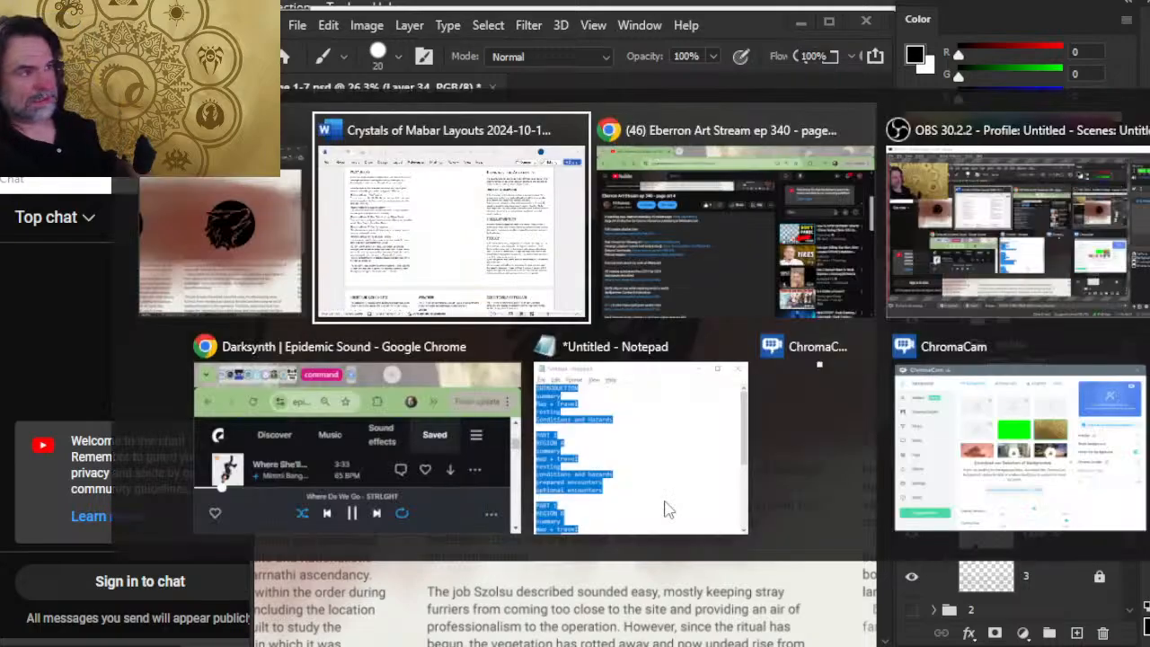
{"action": "key", "text": "alt+Tab"}
{"action": "key", "text": "alt+Tab"}
{"action": "key", "text": "Tab"}
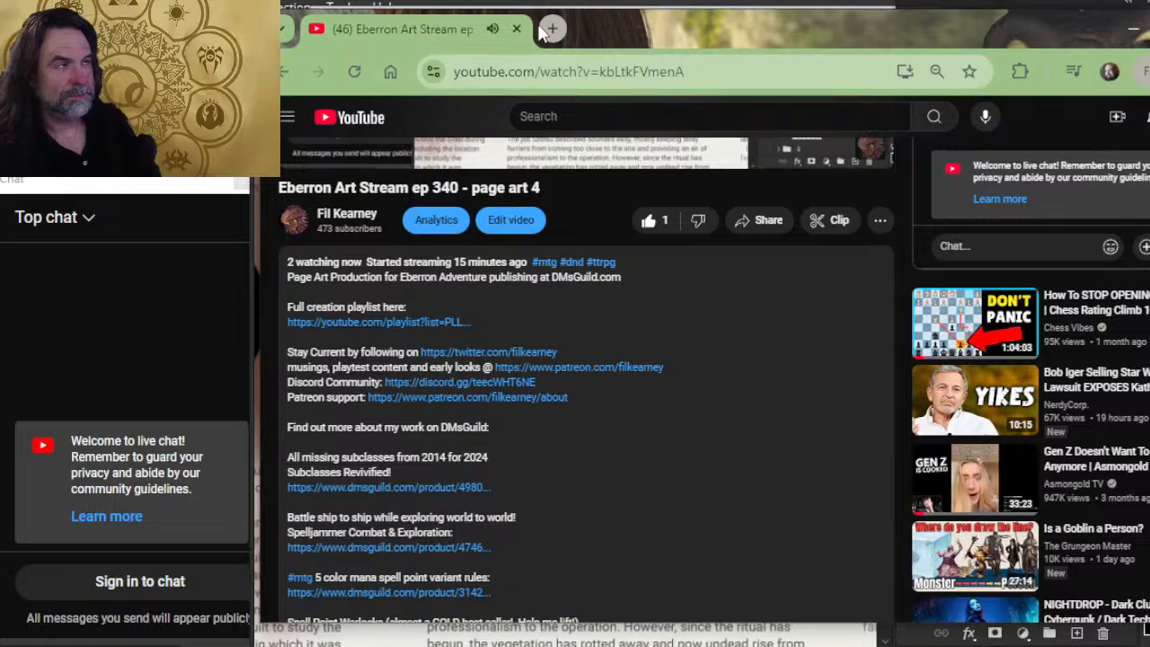
{"action": "left_click", "coordinate": [549, 30]}
Step: Search Google for "wolf howl at moon"
{"action": "type", "text": "howling w"}
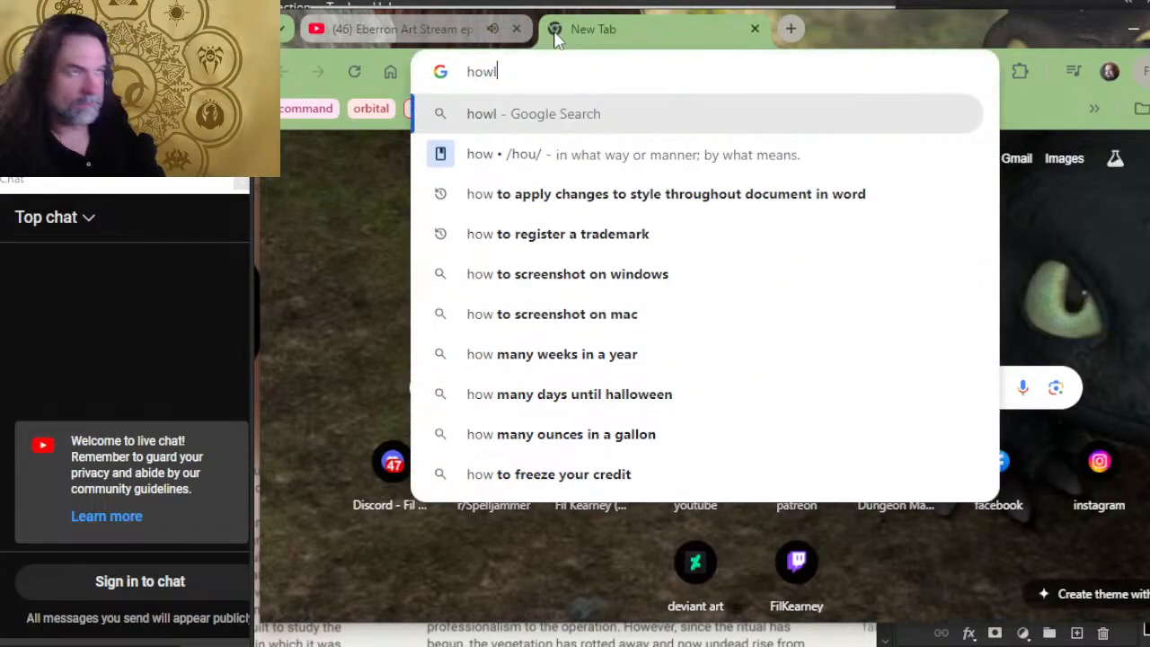
{"action": "key", "text": "BackSpace"}
{"action": "key", "text": "BackSpace"}
{"action": "key", "text": "BackSpace"}
{"action": "key", "text": "BackSpace"}
{"action": "key", "text": "BackSpace"}
{"action": "key", "text": "BackSpace"}
{"action": "key", "text": "BackSpace"}
{"action": "key", "text": "BackSpace"}
{"action": "key", "text": "BackSpace"}
{"action": "type", "text": "wolf "}
{"action": "type", "text": "house"}
{"action": "key", "text": "BackSpace"}
{"action": "key", "text": "BackSpace"}
{"action": "key", "text": "BackSpace"}
{"action": "key", "text": "BackSpace"}
{"action": "type", "text": "owl at mo"}
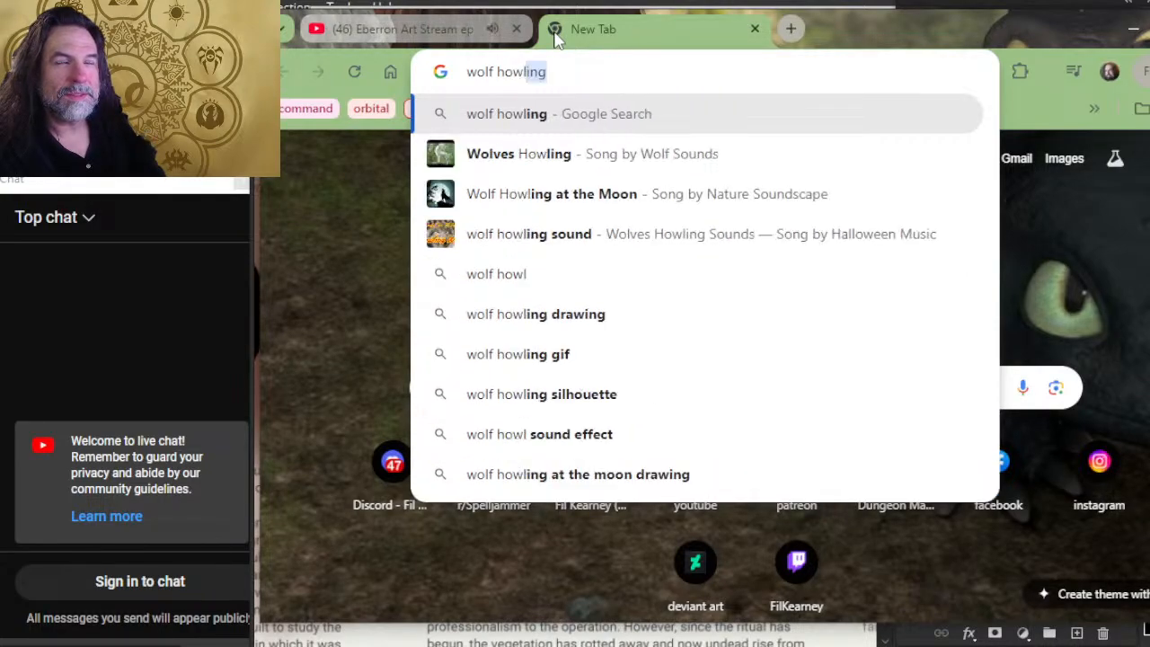
{"action": "type", "text": "on"}
{"action": "key", "text": "Return"}
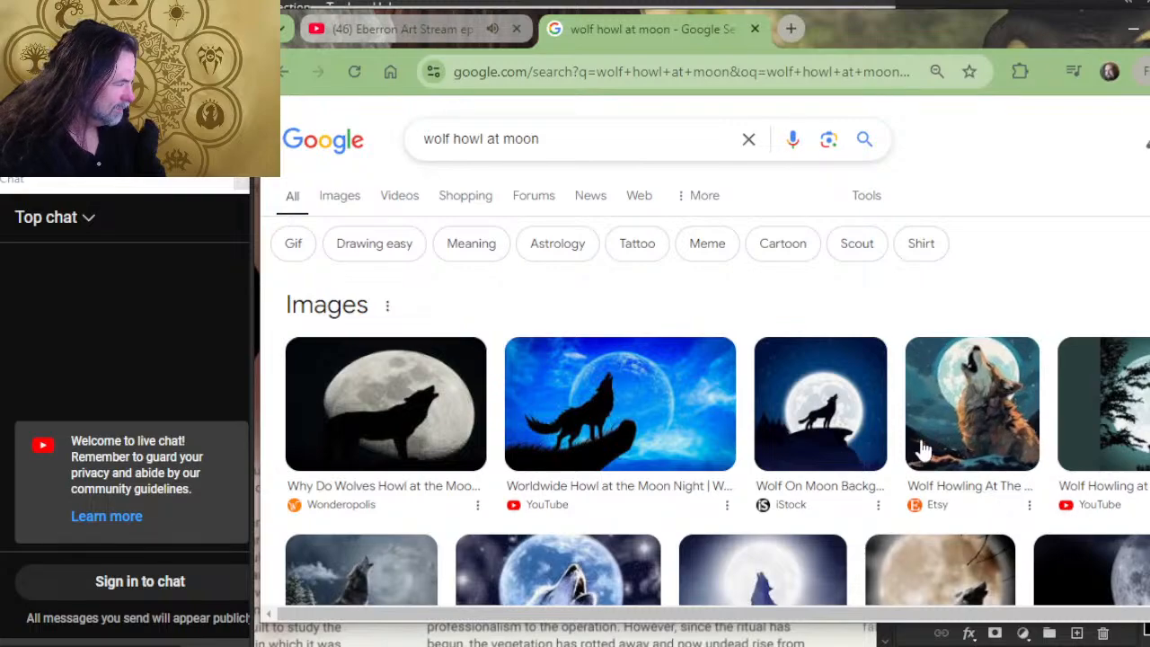
Step: Copy the Etsy "Wolf Howling At The Moon" image into the Photoshop document and place it to the left of the wolf emblem
{"action": "left_click", "coordinate": [965, 401]}
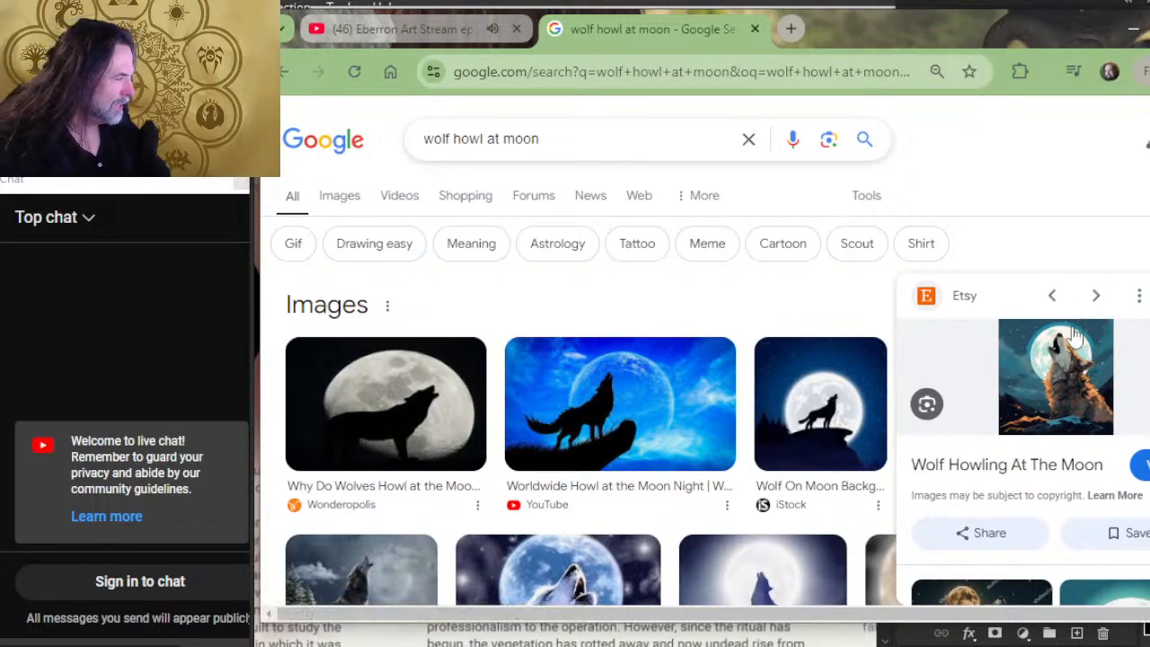
{"action": "right_click", "coordinate": [1058, 376]}
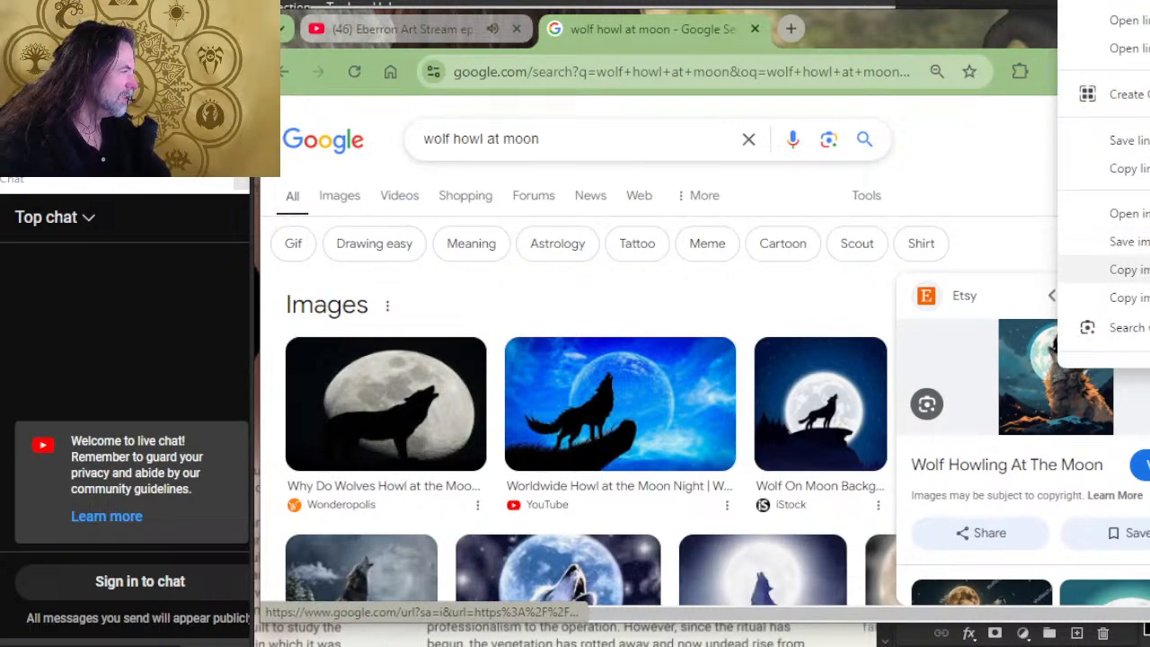
{"action": "left_click", "coordinate": [1123, 261]}
{"action": "key", "text": "alt+Tab"}
{"action": "key", "text": "ctrl+v"}
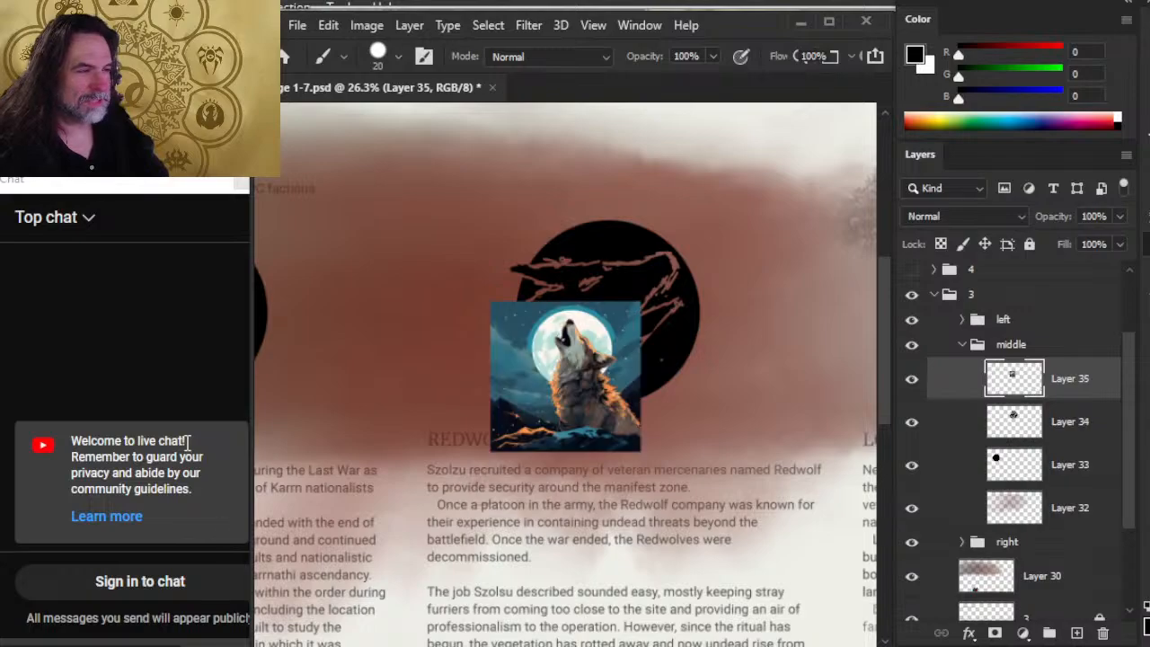
{"action": "key", "text": "v"}
{"action": "mouse_move", "coordinate": [559, 410]}
{"action": "left_mouse_down"}
{"action": "mouse_move", "coordinate": [373, 282]}
{"action": "mouse_move", "coordinate": [385, 284]}
{"action": "left_mouse_up"}
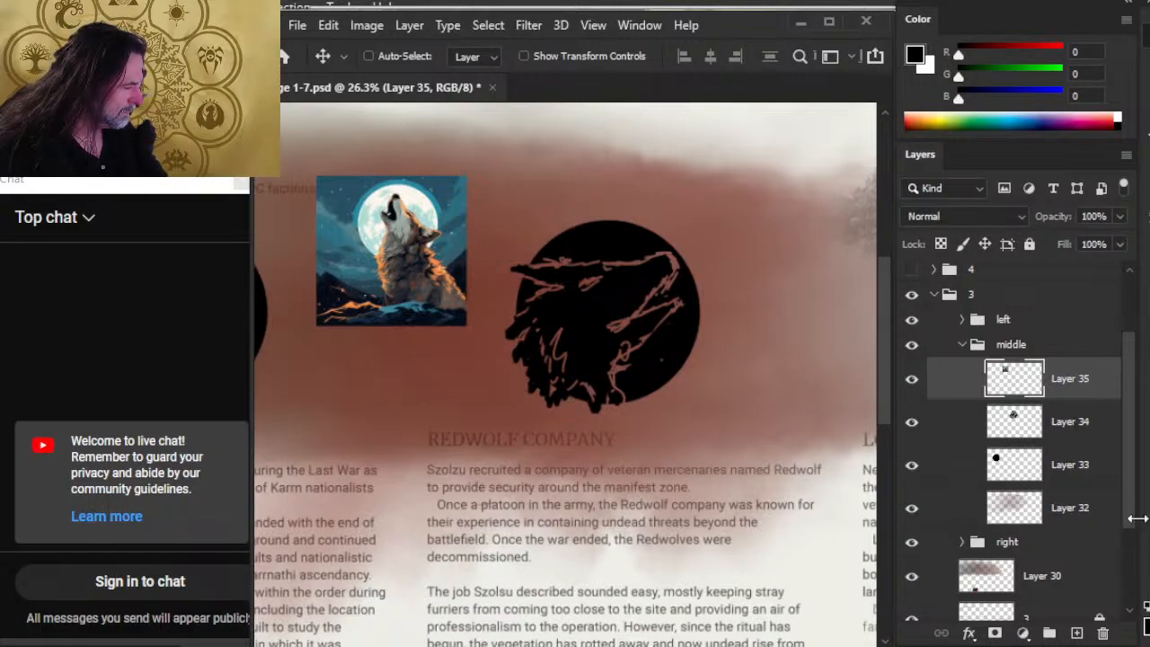
Step: Move Layer 35 beneath Layer 34, and move Layer 32 into the right group
{"action": "left_click_drag", "start_coordinate": [1132, 497], "coordinate": [1132, 521]}
{"action": "left_click", "coordinate": [912, 474]}
{"action": "left_click", "coordinate": [912, 474]}
{"action": "mouse_move", "coordinate": [1067, 487]}
{"action": "left_mouse_down"}
{"action": "mouse_move", "coordinate": [1064, 521]}
{"action": "mouse_move", "coordinate": [994, 516]}
{"action": "mouse_move", "coordinate": [1063, 476]}
{"action": "left_mouse_up"}
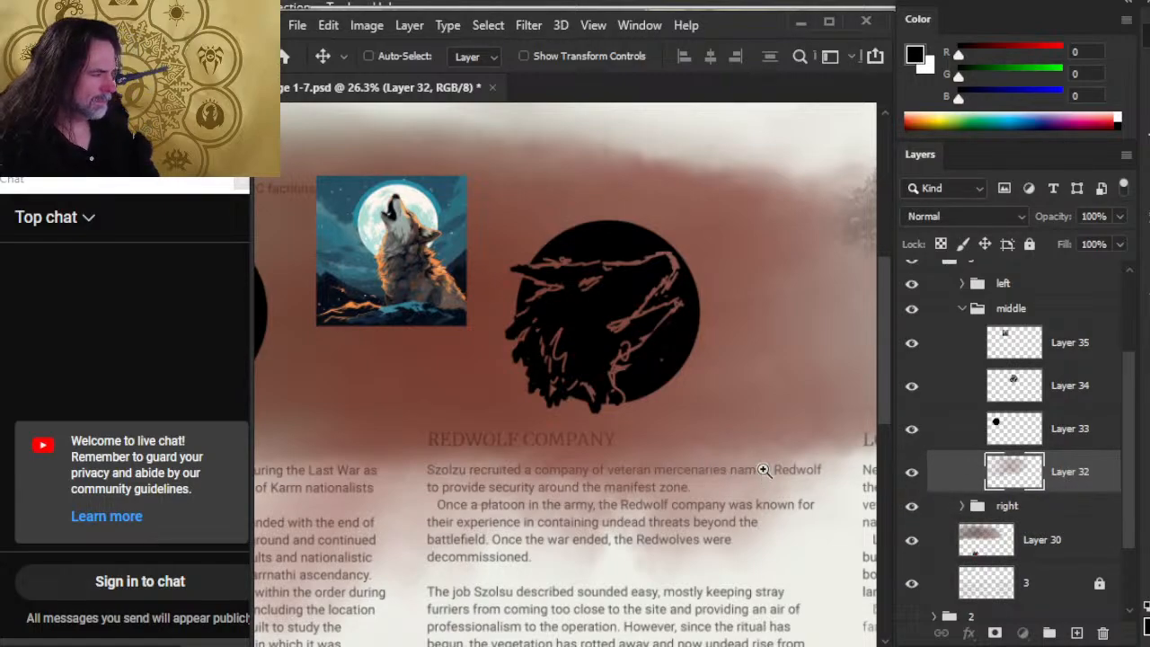
{"action": "key", "text": "z"}
{"action": "left_click_drag", "start_coordinate": [762, 477], "coordinate": [679, 475]}
{"action": "left_click_drag", "start_coordinate": [1069, 481], "coordinate": [1049, 452]}
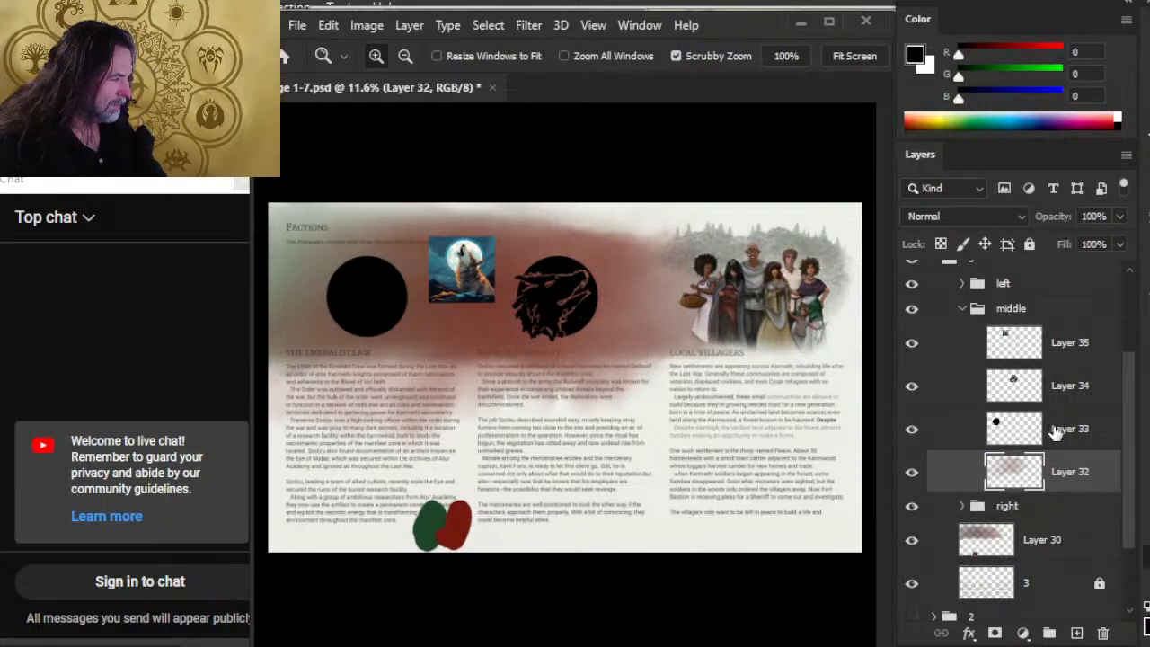
{"action": "left_click_drag", "start_coordinate": [1058, 343], "coordinate": [1069, 412]}
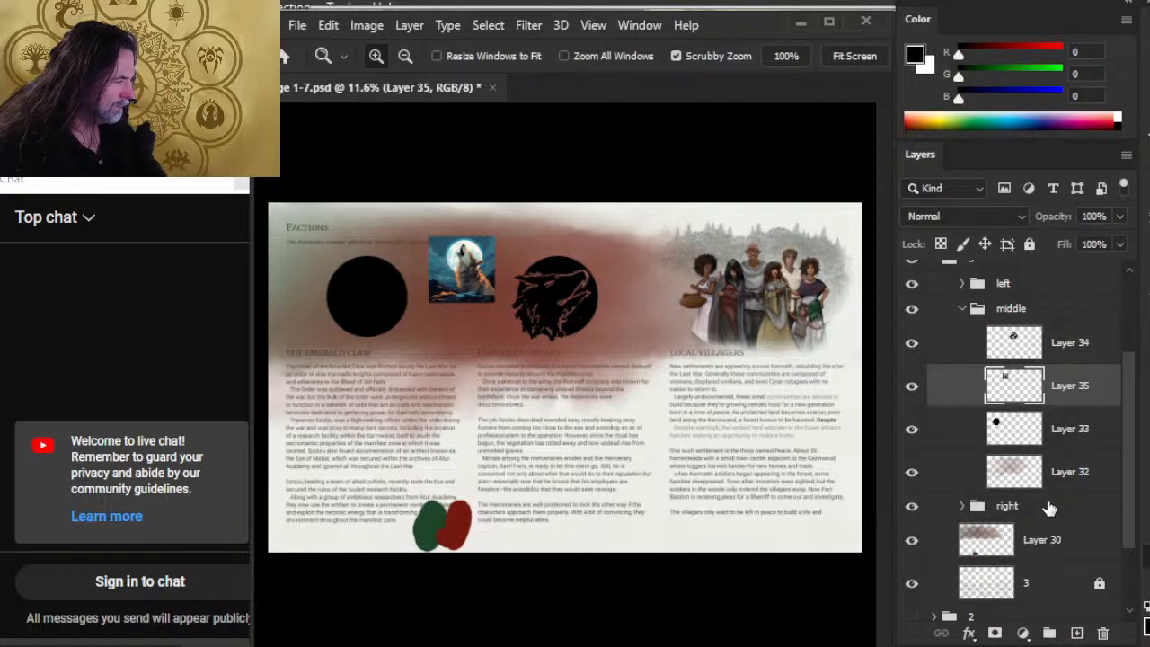
{"action": "left_click", "coordinate": [962, 506]}
{"action": "left_click_drag", "start_coordinate": [1062, 490], "coordinate": [1069, 513]}
{"action": "left_click", "coordinate": [964, 462]}
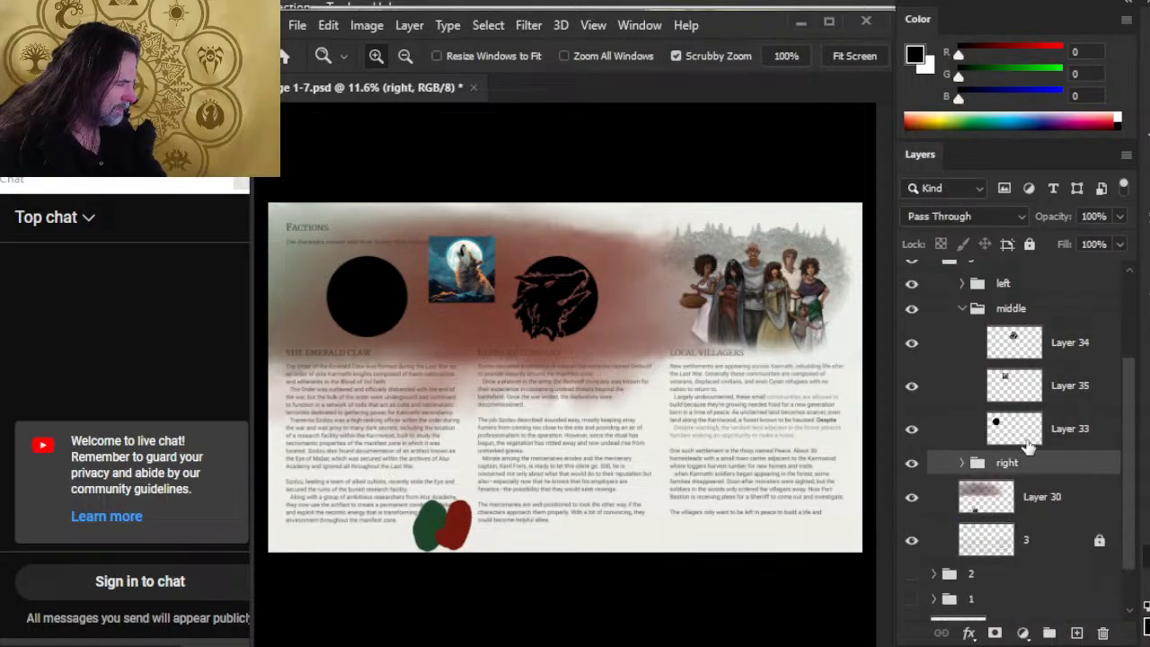
{"action": "left_click", "coordinate": [1080, 429]}
{"action": "left_click", "coordinate": [1077, 393], "text": "shift"}
{"action": "key", "text": "ctrl+g"}
{"action": "double_click", "coordinate": [1038, 378]}
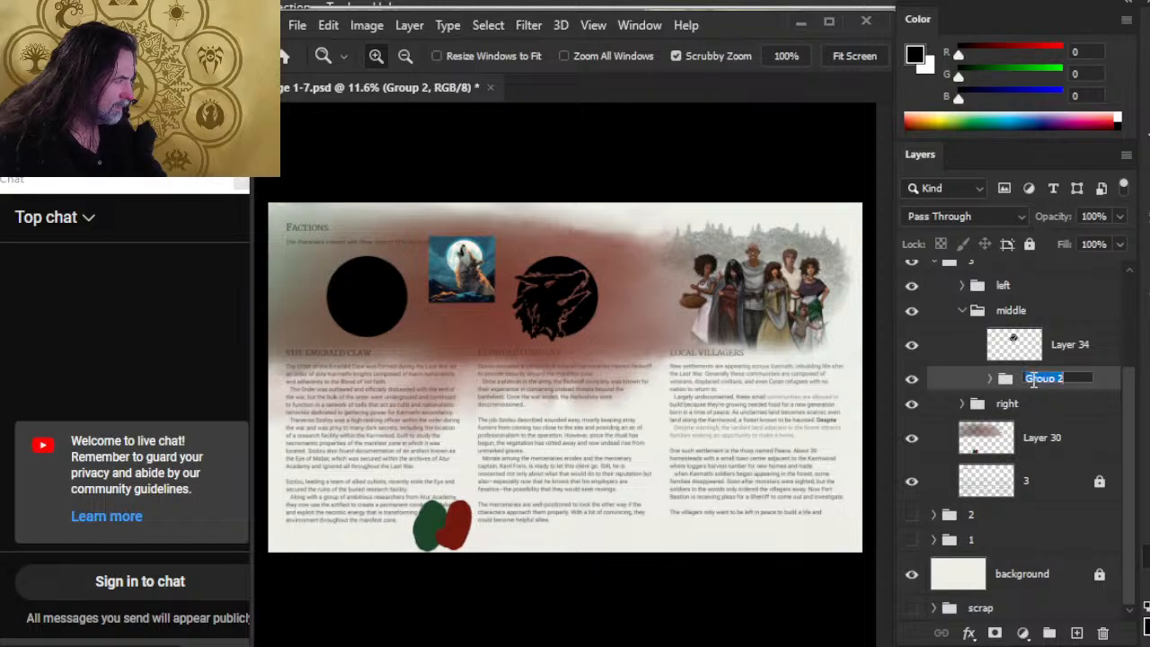
{"action": "key", "text": "Return"}
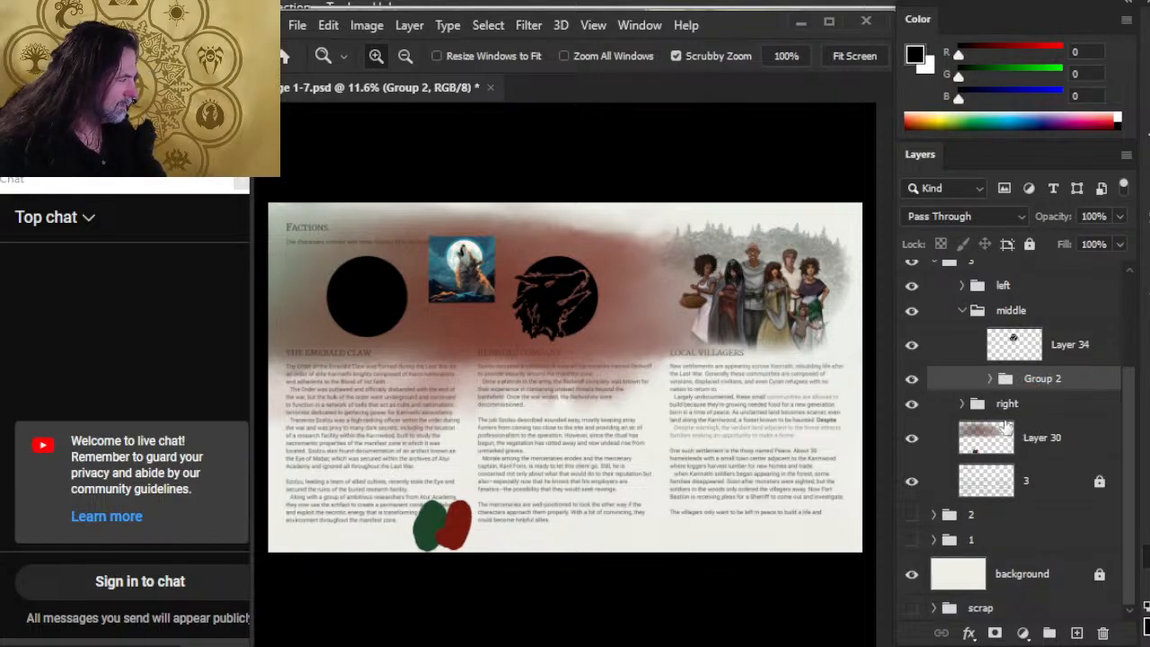
{"action": "key", "text": "ctrl+shift+g"}
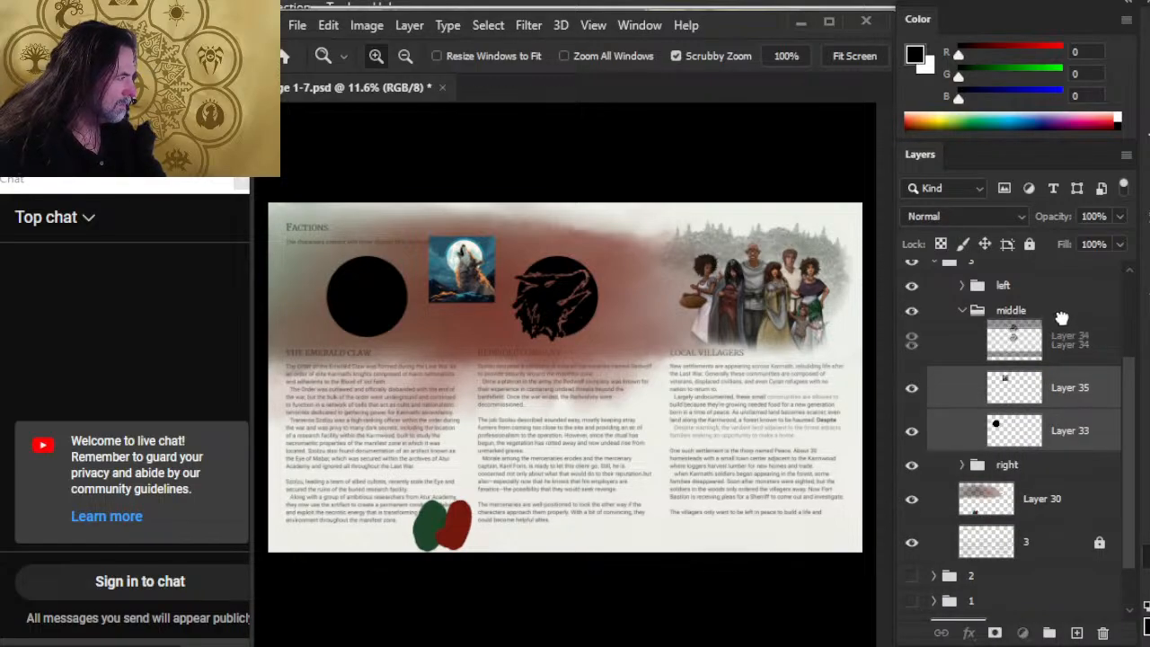
Step: Try moving Layer 34 into the left group, check that group's visibility, and undo the move
{"action": "left_click", "coordinate": [1060, 311]}
{"action": "left_click", "coordinate": [962, 285]}
{"action": "left_click_drag", "start_coordinate": [1057, 407], "coordinate": [1047, 300]}
{"action": "left_click", "coordinate": [962, 285]}
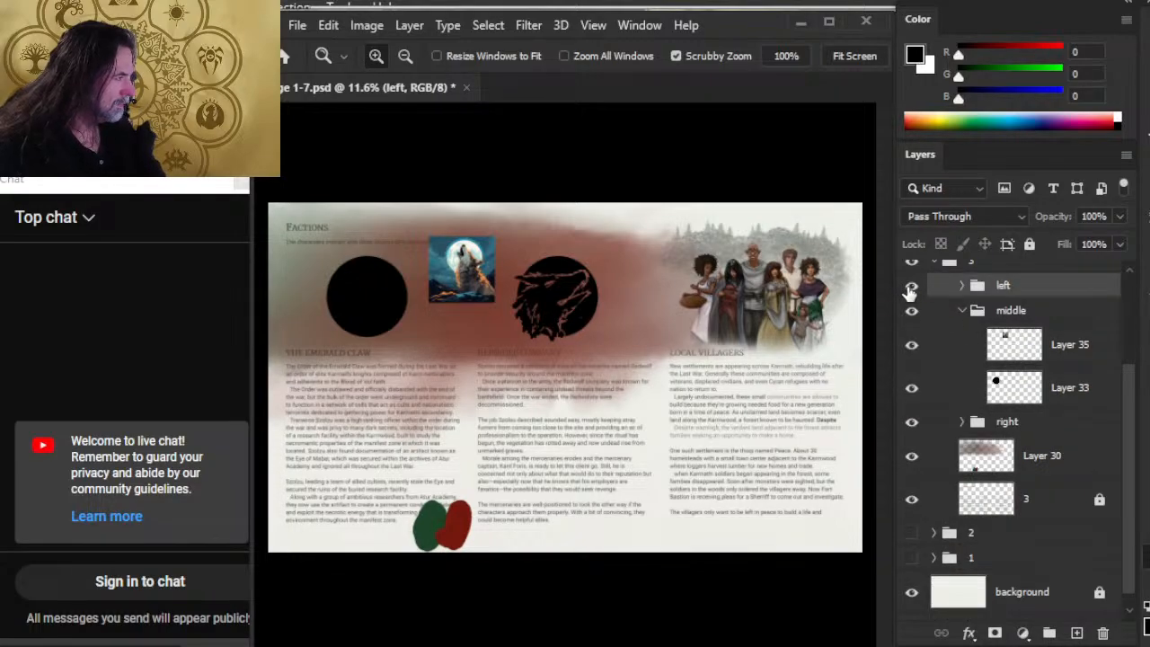
{"action": "left_click", "coordinate": [911, 285]}
{"action": "left_click", "coordinate": [912, 285]}
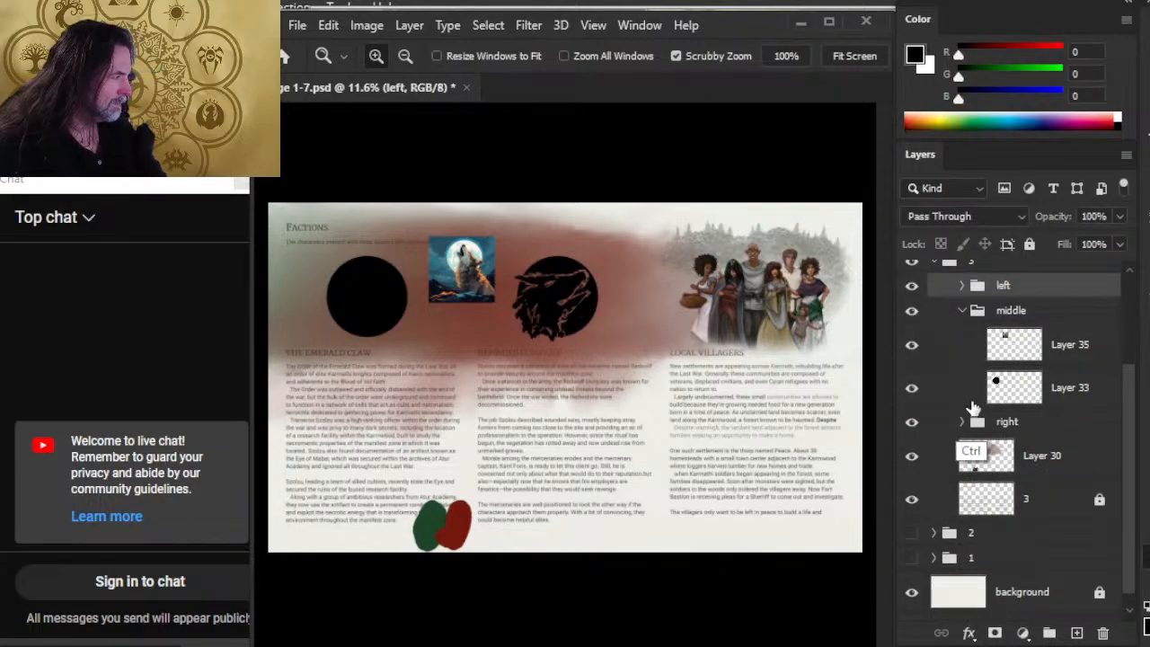
{"action": "key", "text": "ctrl+z"}
Step: Identify Layer 33 by toggling its visibility, and move it into the left group
{"action": "left_click", "coordinate": [1056, 436]}
{"action": "left_click", "coordinate": [911, 432]}
{"action": "left_click", "coordinate": [912, 431]}
{"action": "left_click_drag", "start_coordinate": [1042, 436], "coordinate": [1055, 289]}
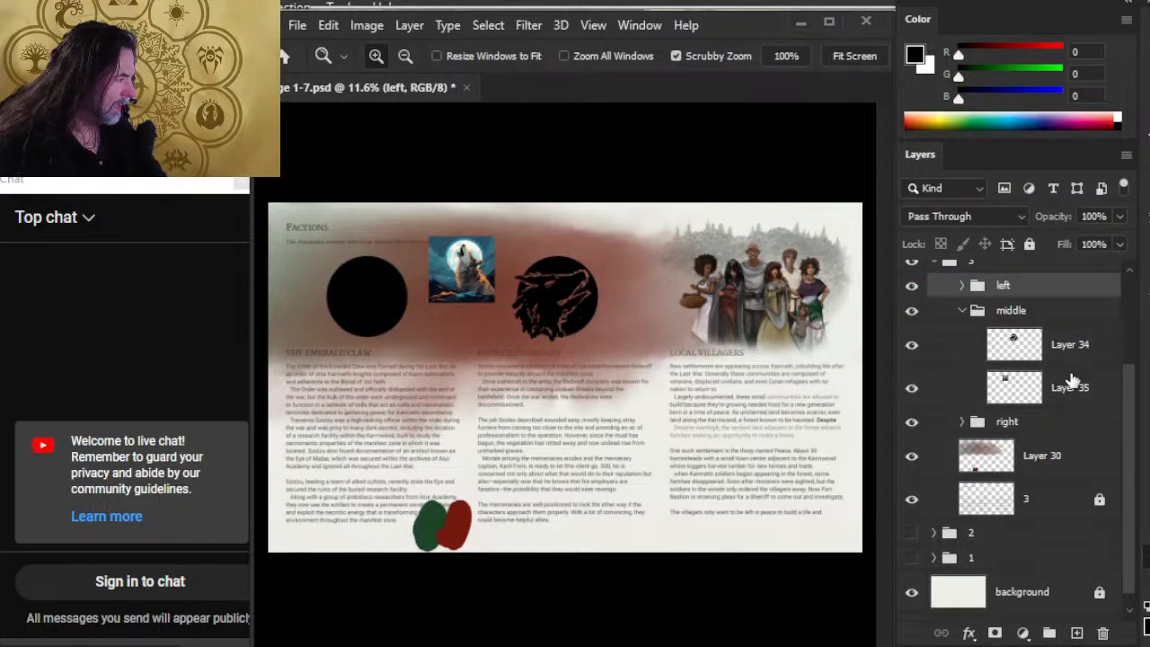
Step: Move Layer 35 above Layer 34 and hide the left group
{"action": "left_click", "coordinate": [912, 346]}
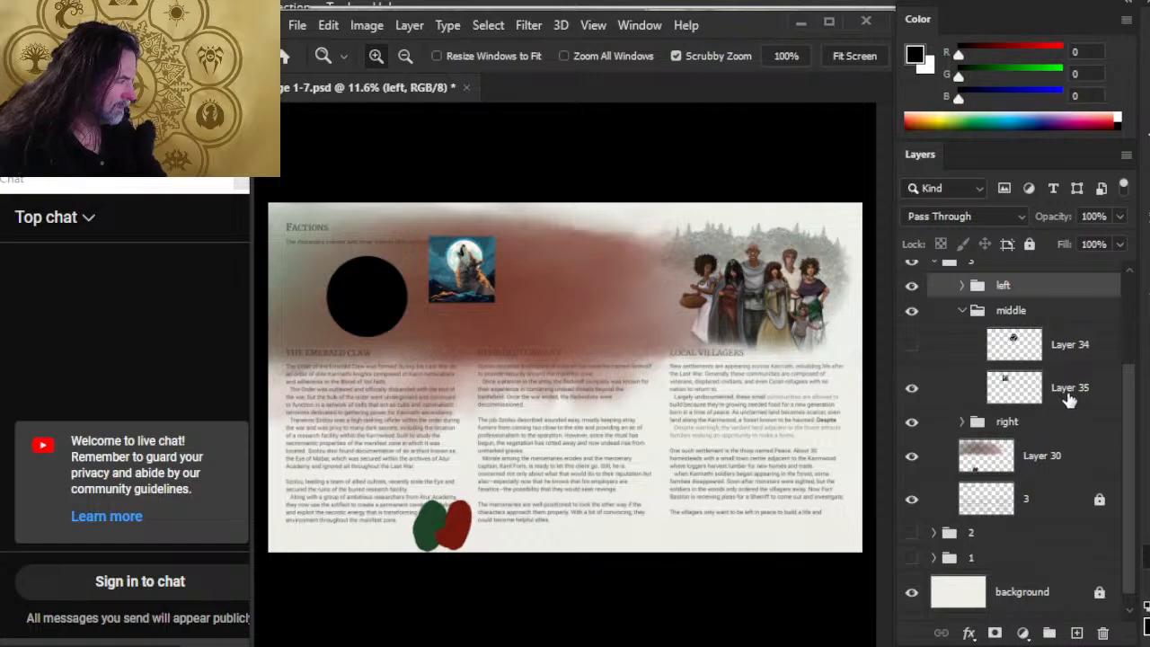
{"action": "left_click", "coordinate": [912, 345]}
{"action": "left_click_drag", "start_coordinate": [1067, 390], "coordinate": [1058, 329]}
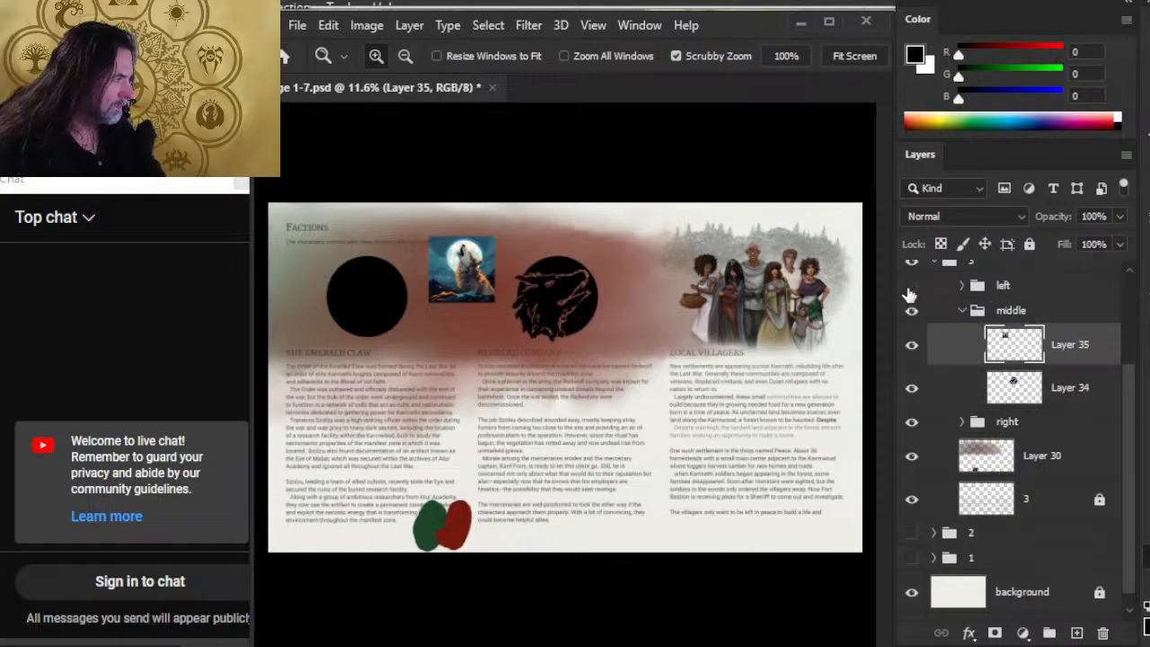
{"action": "left_click", "coordinate": [911, 286]}
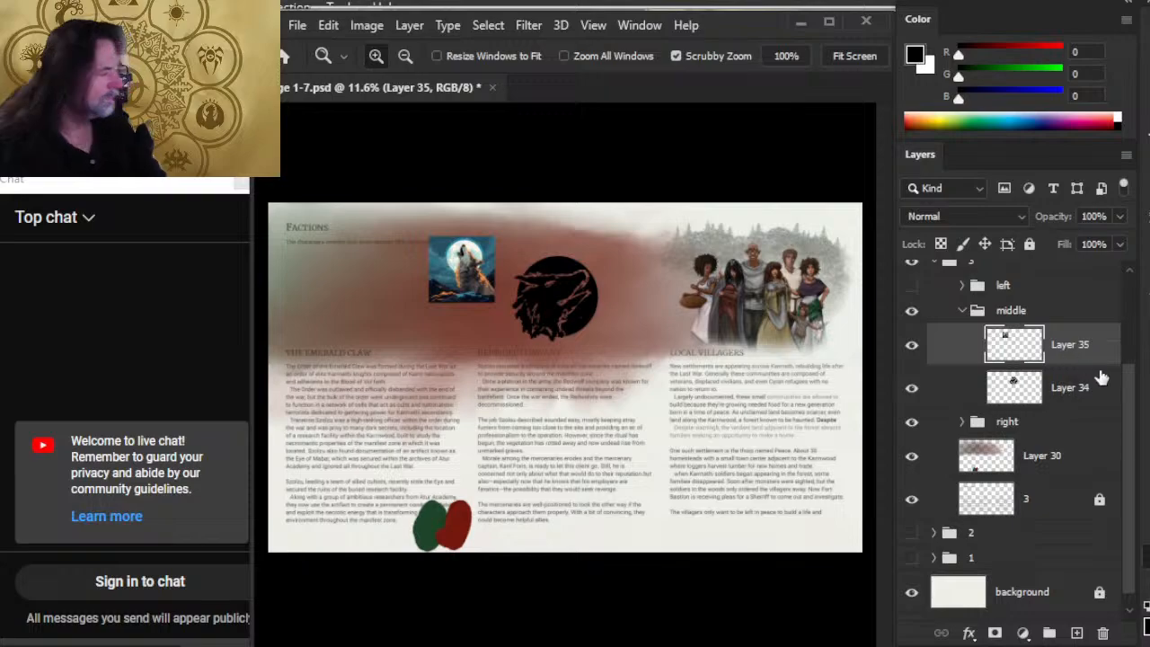
Step: Flip the wolf reference image on Layer 35 horizontally and rotate it slightly clockwise with Free Transform
{"action": "left_click", "coordinate": [1080, 396]}
{"action": "left_click_drag", "start_coordinate": [474, 303], "coordinate": [559, 244]}
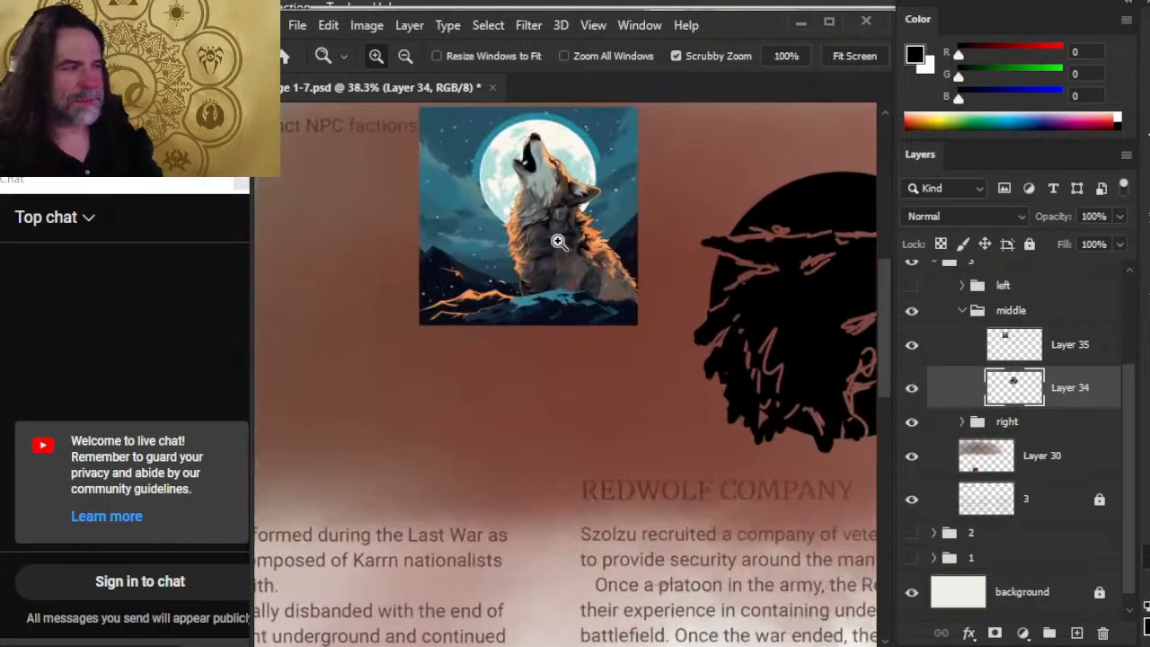
{"action": "right_click", "coordinate": [1097, 361]}
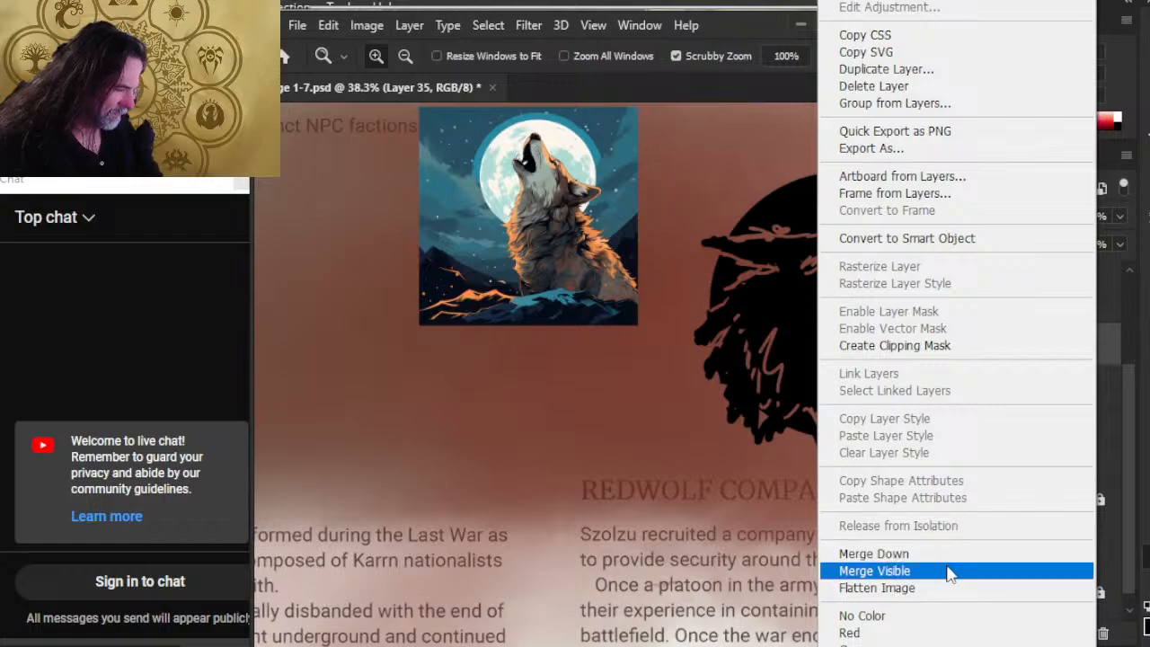
{"action": "left_click", "coordinate": [649, 220]}
{"action": "key", "text": "l"}
{"action": "right_click", "coordinate": [581, 216]}
{"action": "left_click", "coordinate": [660, 390]}
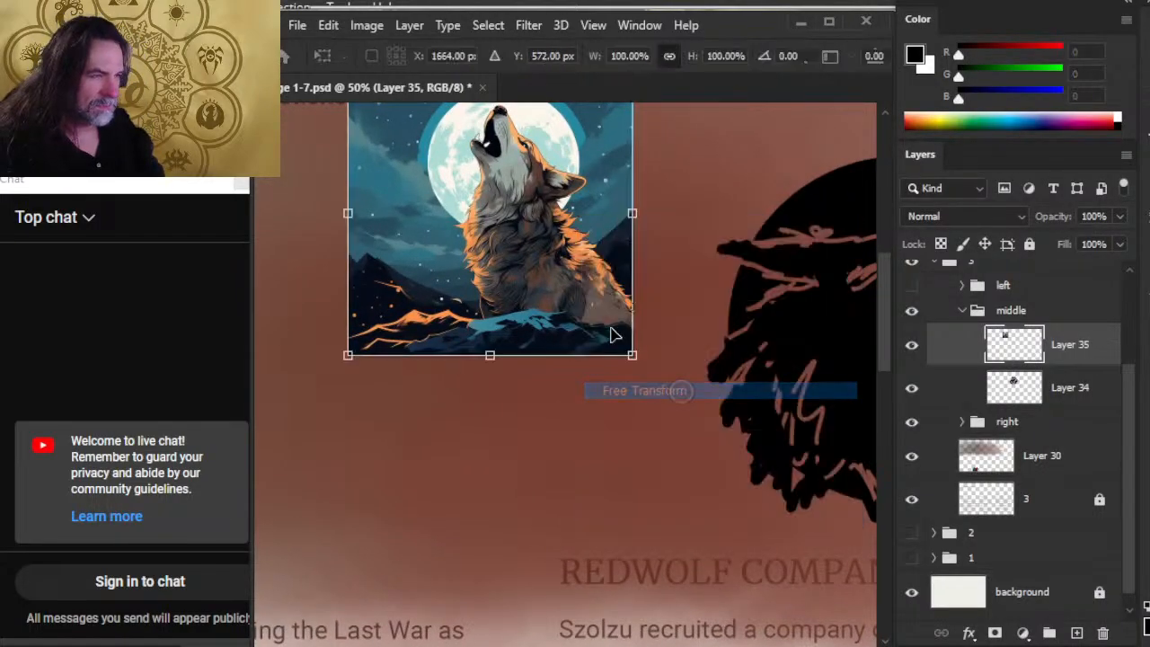
{"action": "right_click", "coordinate": [612, 324]}
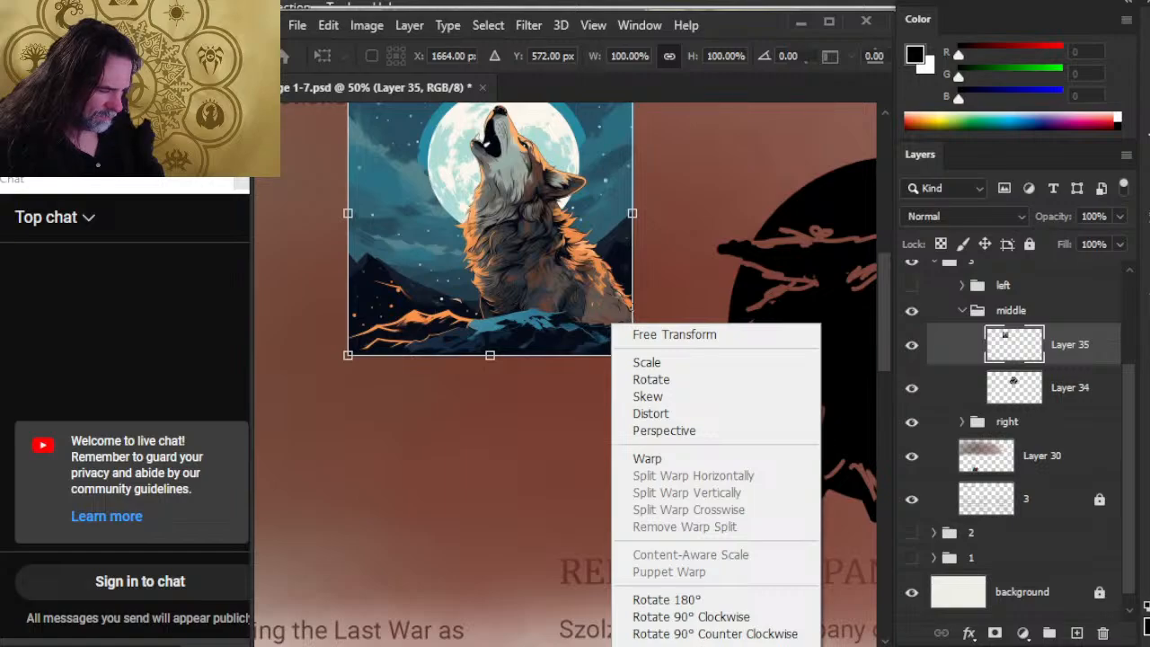
{"action": "left_click", "coordinate": [673, 646]}
{"action": "left_click_drag", "start_coordinate": [654, 297], "coordinate": [680, 333]}
{"action": "key", "text": "Return"}
Step: Rotate the black wolf emblem on Layer 34 slightly counterclockwise with Free Transform so the muzzle points further upward
{"action": "key", "text": "space"}
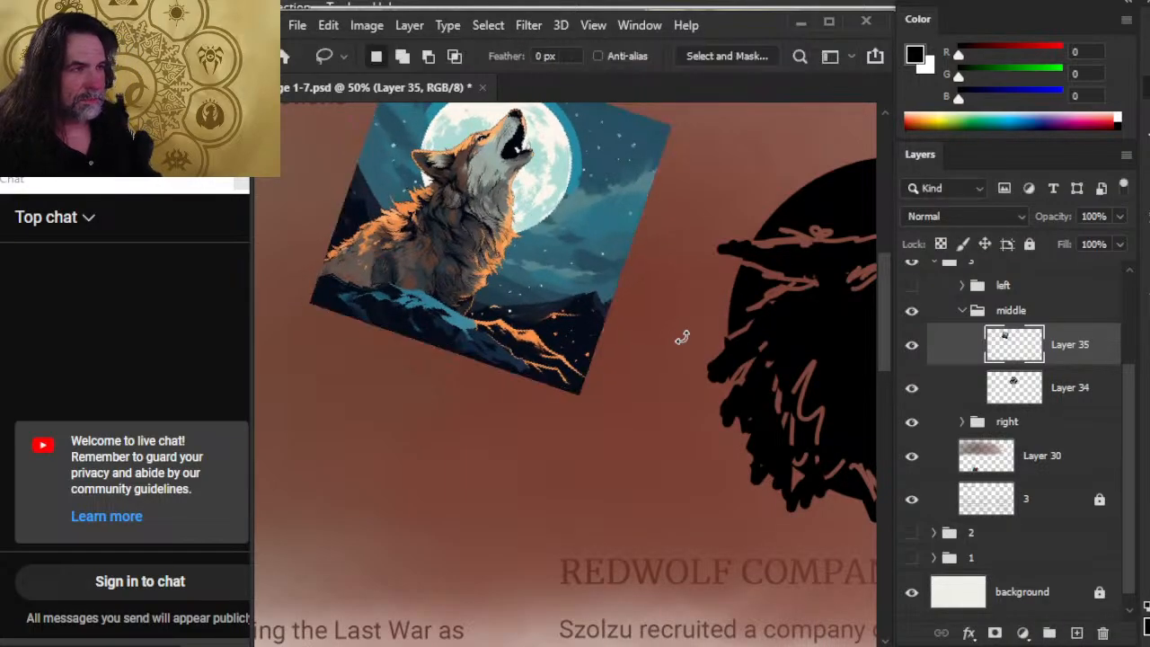
{"action": "left_click_drag", "start_coordinate": [774, 306], "coordinate": [619, 418]}
{"action": "key", "text": "z"}
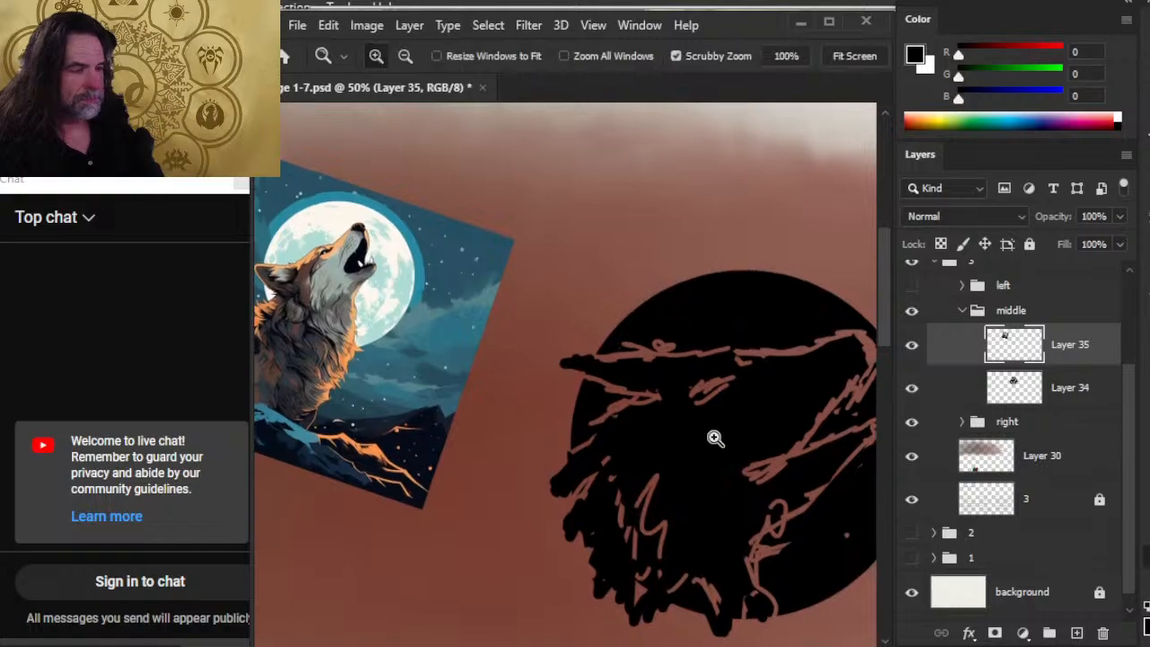
{"action": "scroll", "coordinate": [716, 438], "scroll_direction": "down", "scroll_amount": 2}
{"action": "left_click", "coordinate": [1078, 408]}
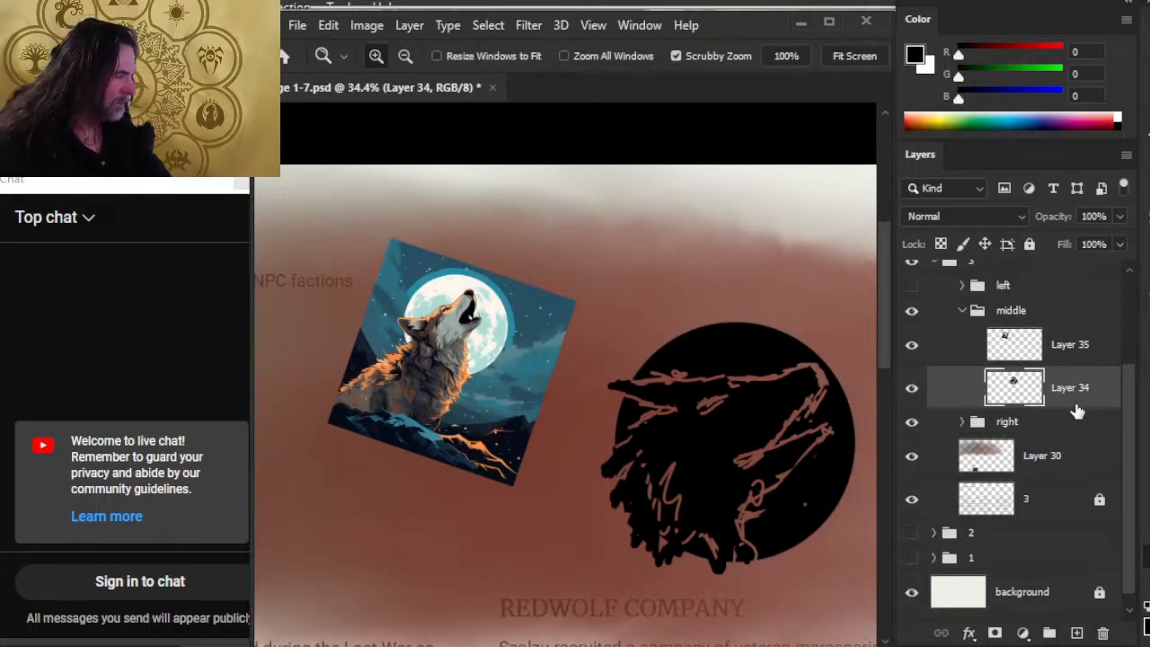
{"action": "key", "text": "l"}
{"action": "right_click", "coordinate": [734, 355]}
{"action": "left_click", "coordinate": [801, 532]}
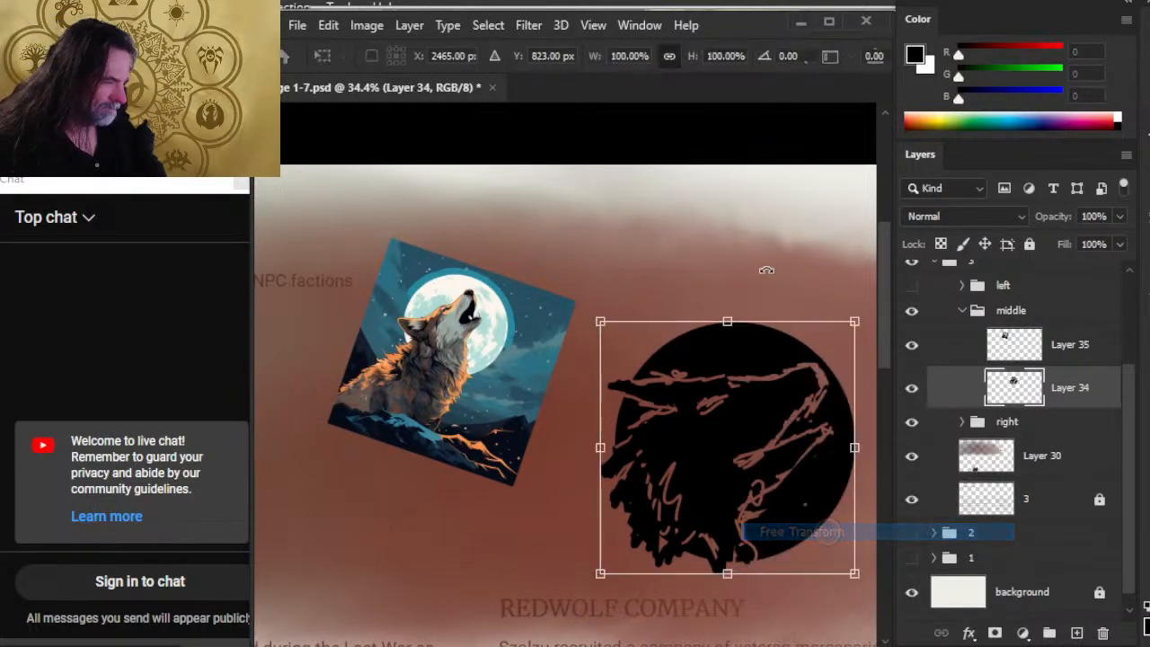
{"action": "left_click_drag", "start_coordinate": [770, 260], "coordinate": [706, 242]}
{"action": "key", "text": "Return"}
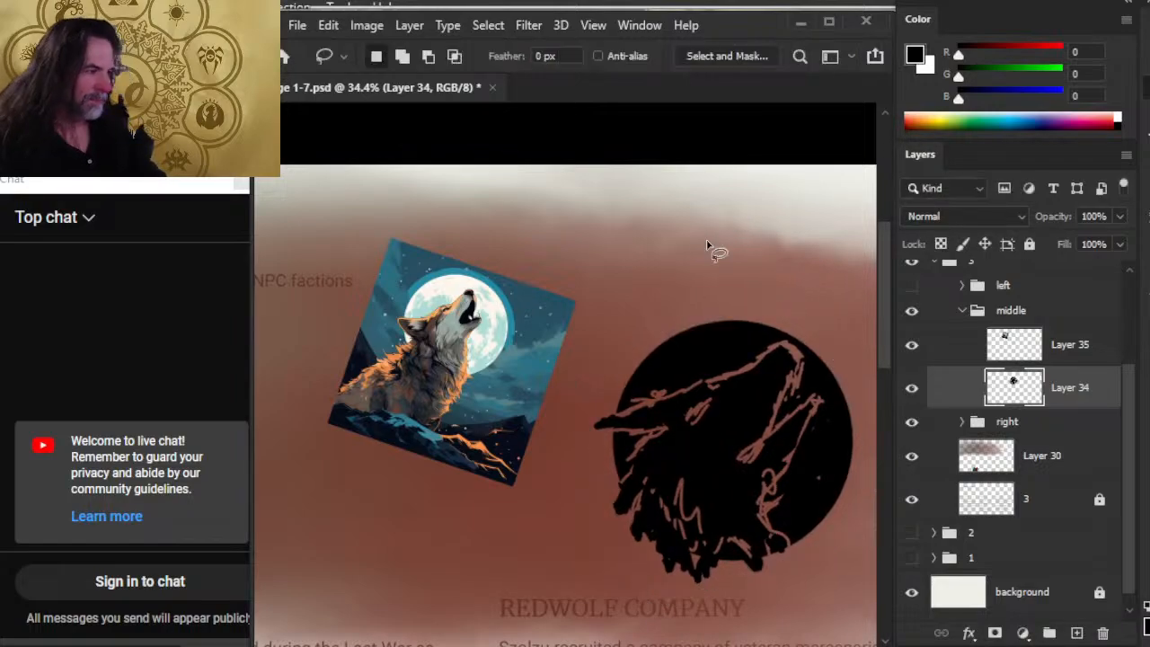
Step: Move the wolf emblem on Layer 34 up about 0.17 in
{"action": "left_click_drag", "start_coordinate": [746, 386], "coordinate": [638, 326]}
{"action": "key", "text": "v"}
{"action": "left_click_drag", "start_coordinate": [742, 449], "coordinate": [746, 431]}
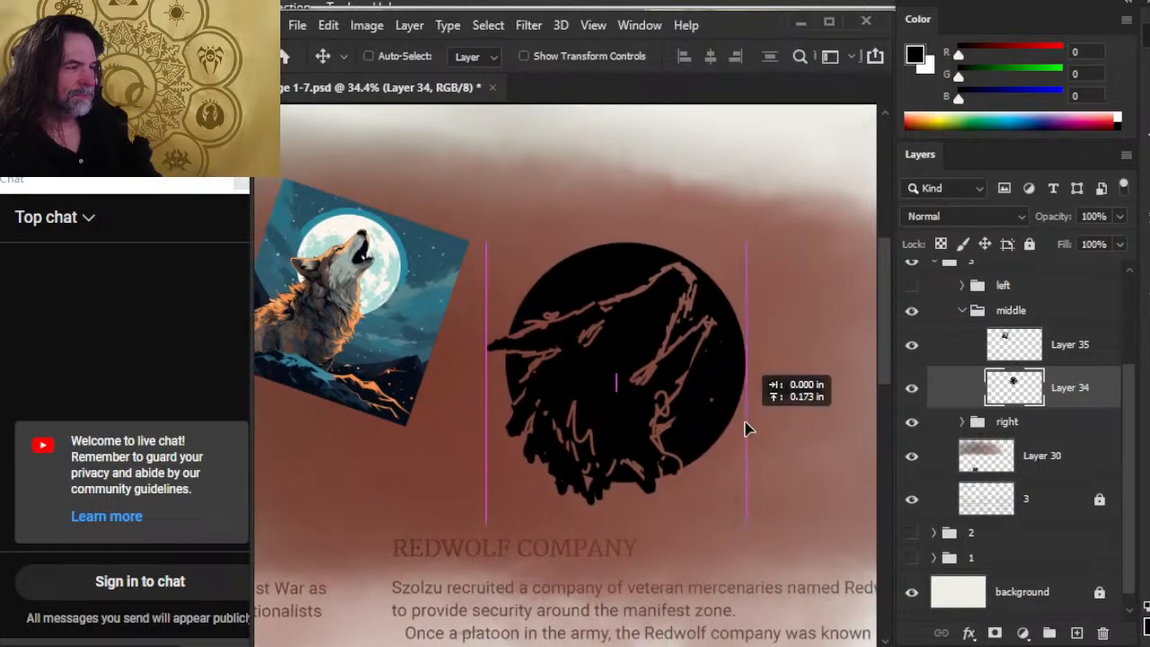
Step: Extend the lower back fur outward with black brush strokes and erase the ear tip protruding beyond the circle
{"action": "key", "text": "b"}
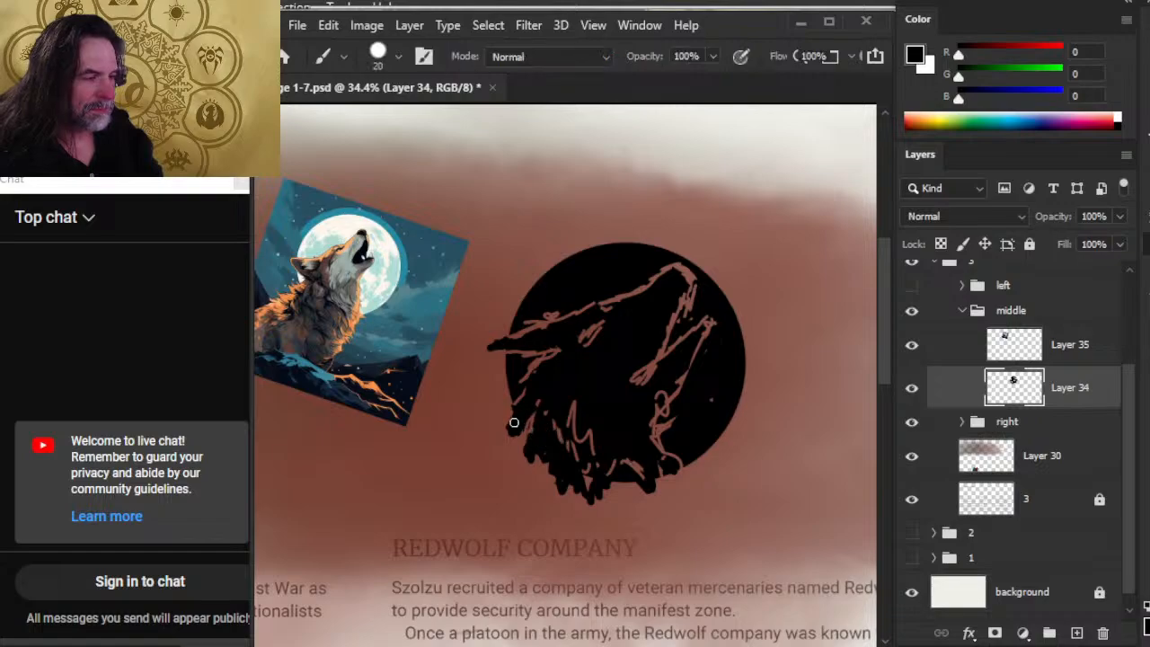
{"action": "mouse_move", "coordinate": [542, 449]}
{"action": "left_mouse_down"}
{"action": "mouse_move", "coordinate": [528, 422]}
{"action": "mouse_move", "coordinate": [517, 440]}
{"action": "mouse_move", "coordinate": [503, 434]}
{"action": "mouse_move", "coordinate": [515, 412]}
{"action": "left_mouse_up"}
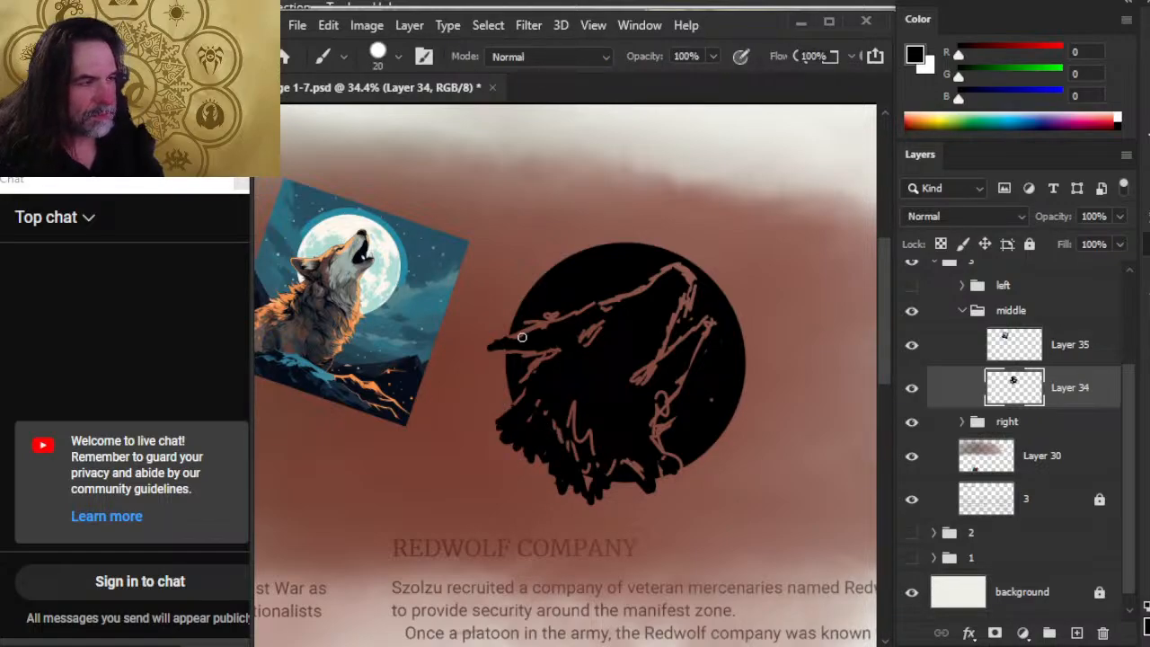
{"action": "key", "text": "e"}
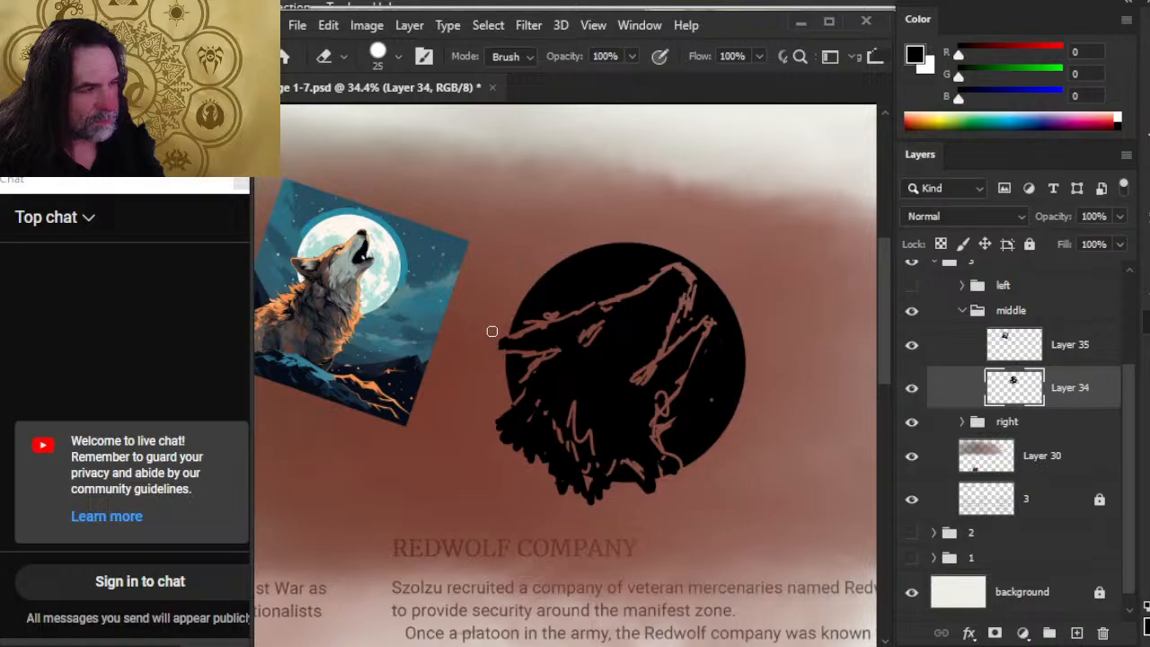
Step: Paint over the old upper ear line and carve a thinner ear edge out to the circle's rim with a 10 px eraser
{"action": "key", "text": "b"}
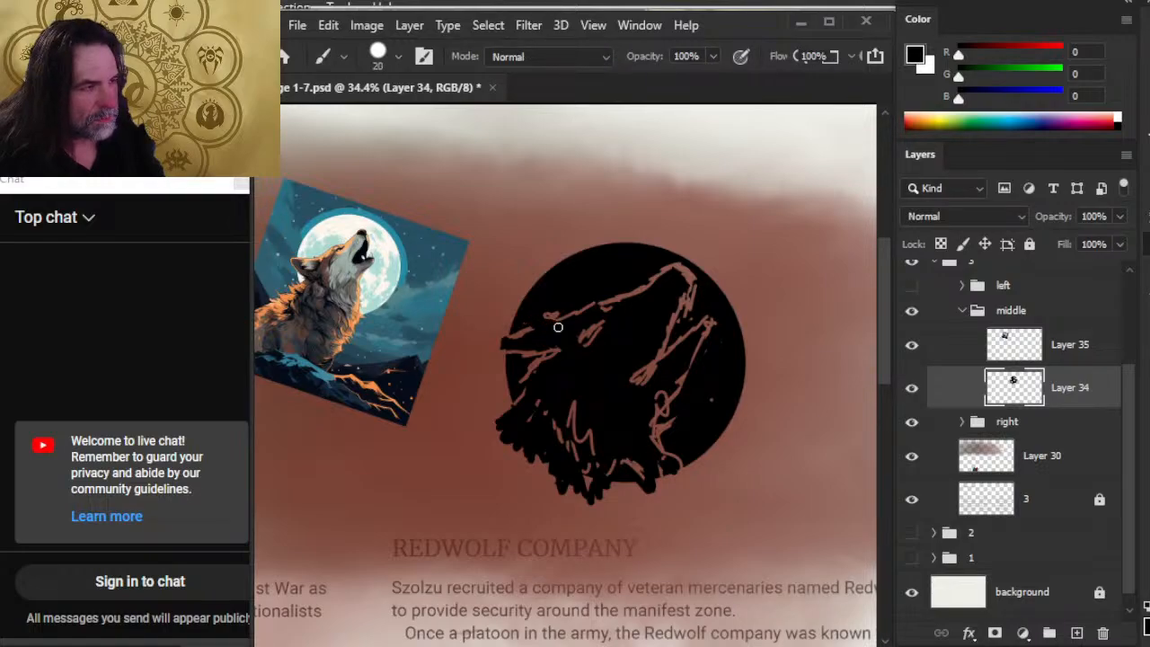
{"action": "key", "text": "e"}
{"action": "key", "text": "bracketleft"}
{"action": "key", "text": "bracketleft"}
{"action": "key", "text": "bracketleft"}
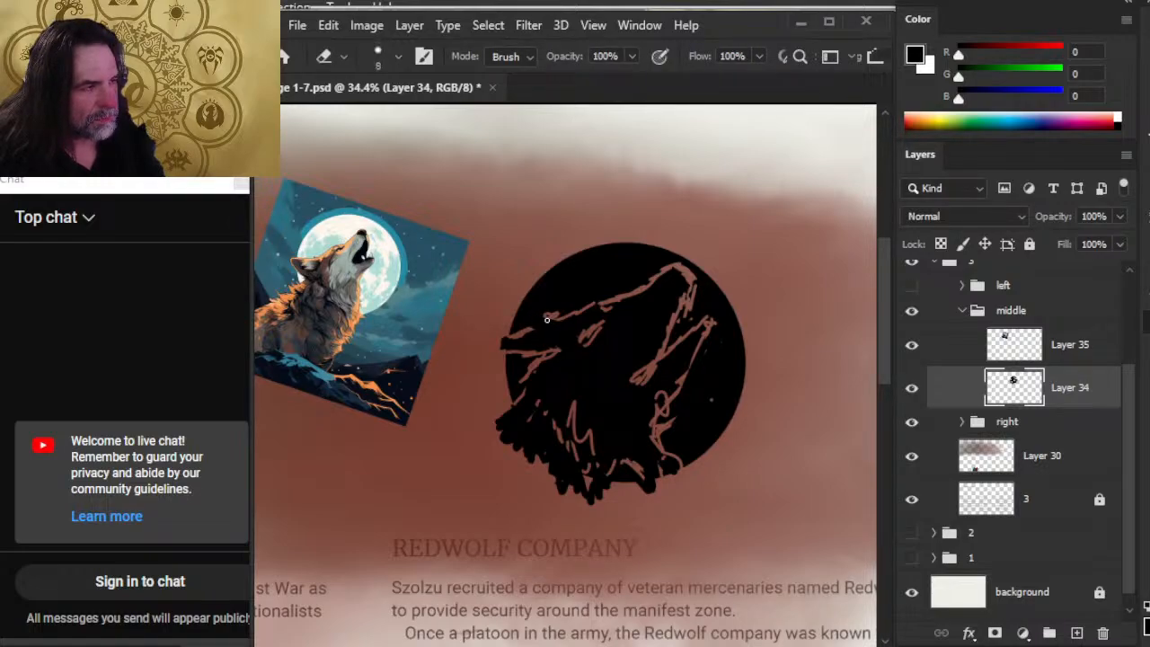
{"action": "key", "text": "b"}
{"action": "key", "text": "e"}
{"action": "key", "text": "bracketright"}
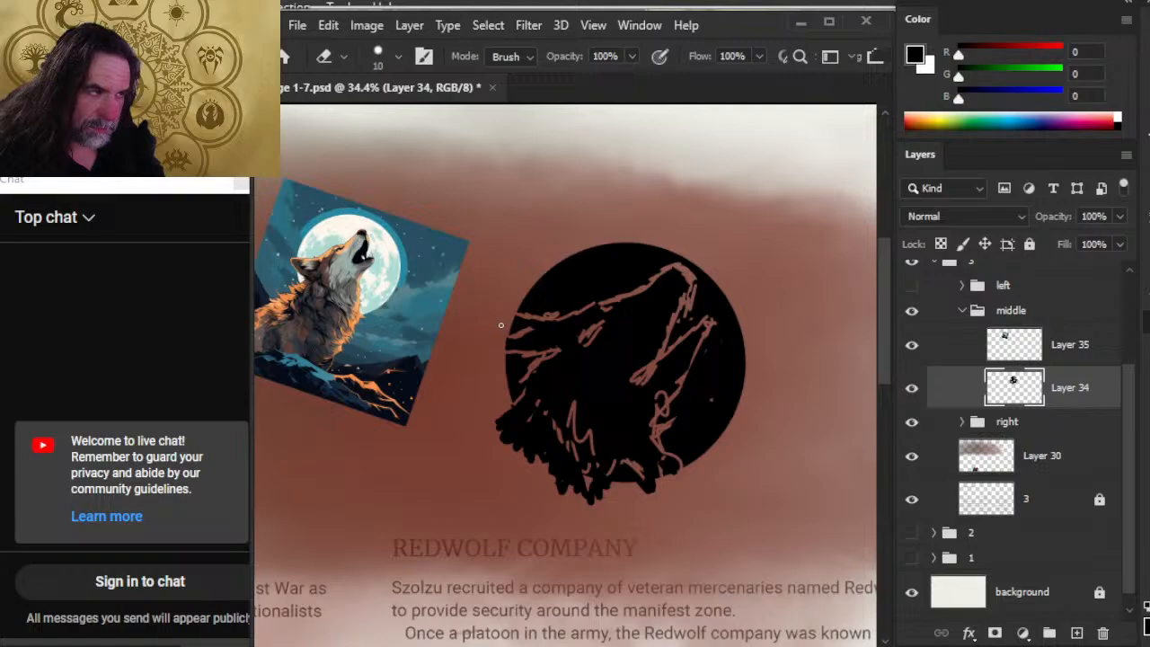
Step: Fill the remaining old ear marks with black and erase a curved line from the ear along the cheek to the jaw
{"action": "key", "text": "b"}
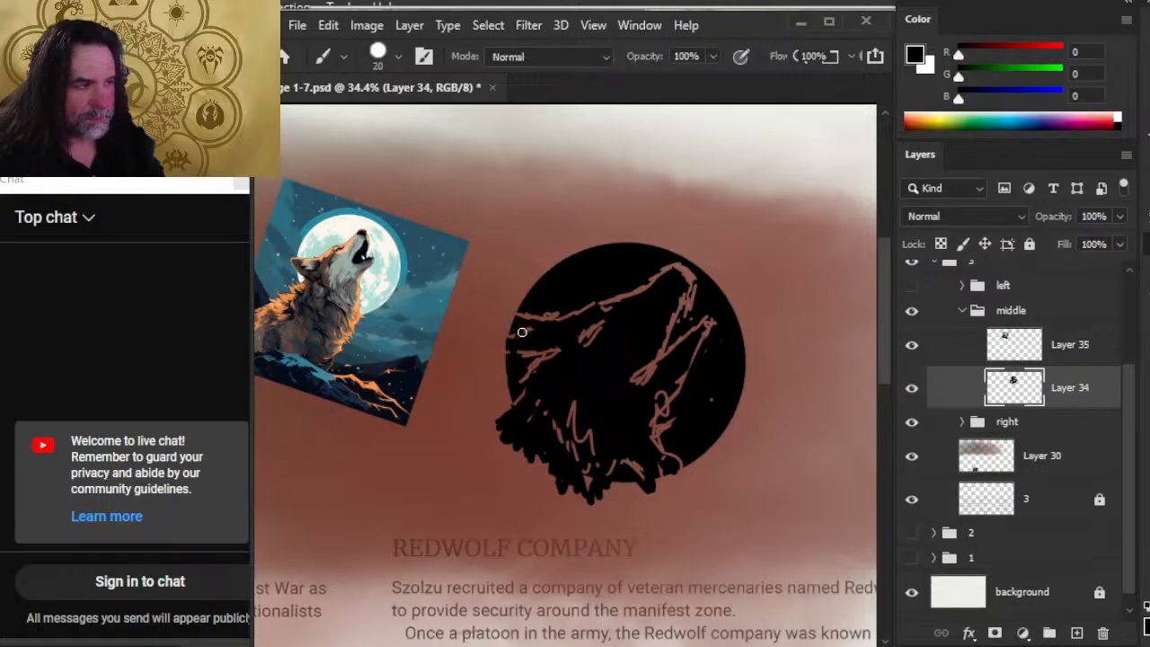
{"action": "key", "text": "e"}
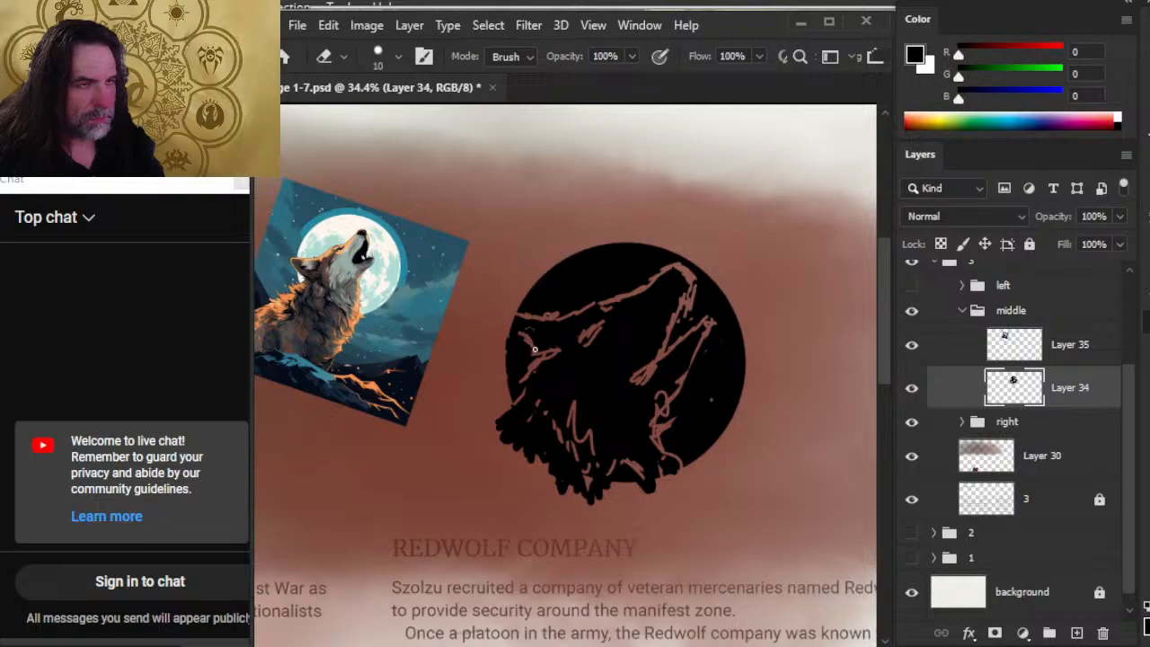
{"action": "mouse_move", "coordinate": [535, 353]}
{"action": "left_mouse_down"}
{"action": "mouse_move", "coordinate": [519, 333]}
{"action": "mouse_move", "coordinate": [548, 377]}
{"action": "left_mouse_up"}
{"action": "mouse_move", "coordinate": [516, 325]}
{"action": "left_mouse_down"}
{"action": "mouse_move", "coordinate": [563, 390]}
{"action": "mouse_move", "coordinate": [533, 357]}
{"action": "mouse_move", "coordinate": [558, 389]}
{"action": "mouse_move", "coordinate": [535, 362]}
{"action": "mouse_move", "coordinate": [541, 384]}
{"action": "mouse_move", "coordinate": [539, 374]}
{"action": "mouse_move", "coordinate": [602, 429]}
{"action": "mouse_move", "coordinate": [550, 388]}
{"action": "left_mouse_up"}
{"action": "mouse_move", "coordinate": [594, 421]}
{"action": "left_mouse_down"}
{"action": "mouse_move", "coordinate": [655, 401]}
{"action": "mouse_move", "coordinate": [676, 380]}
{"action": "mouse_move", "coordinate": [647, 406]}
{"action": "left_mouse_up"}
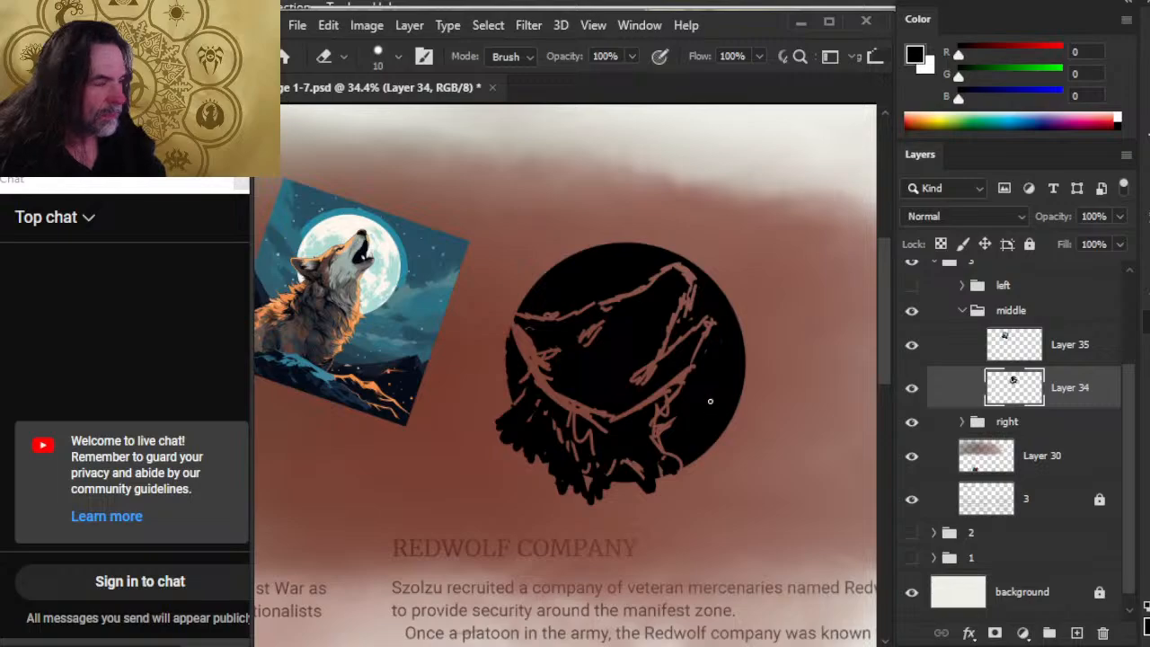
Step: Paint over the stray line at the base of the throat and trim the tuft outside the circle's edge
{"action": "key", "text": "b"}
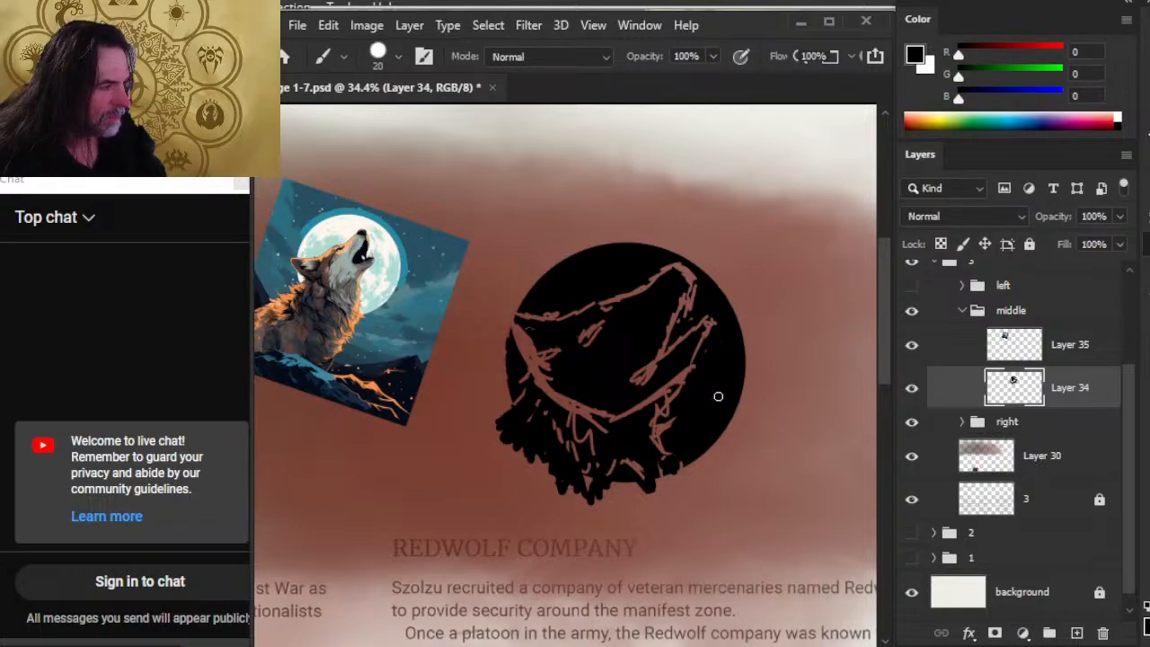
{"action": "key", "text": "e"}
{"action": "key", "text": "b"}
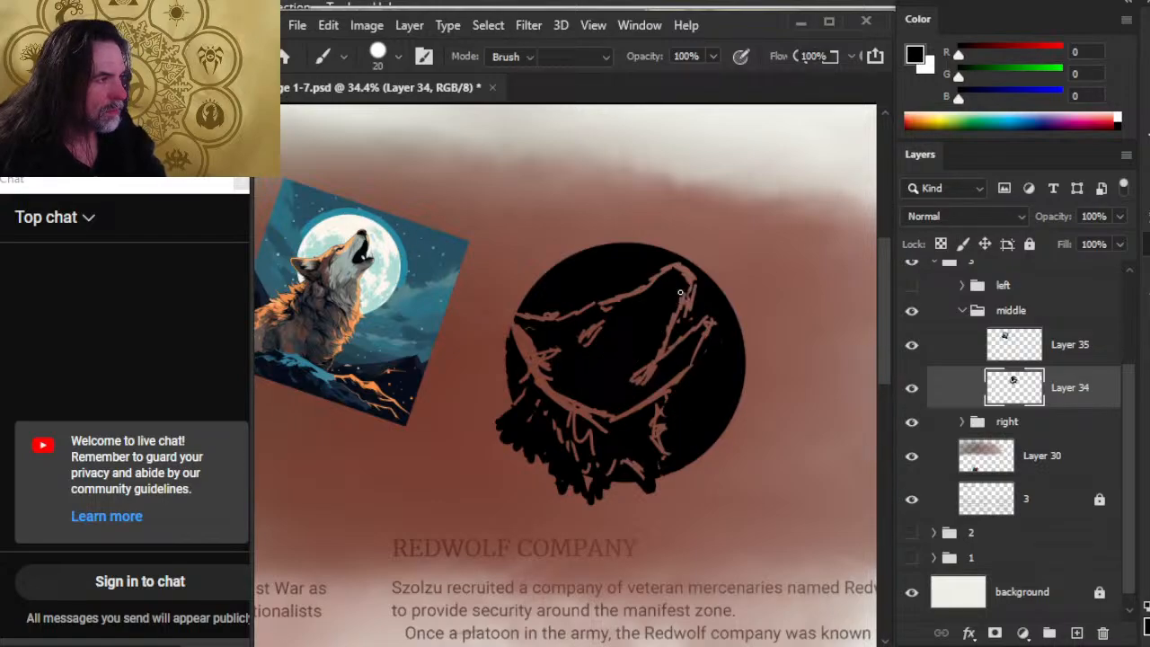
Step: Outline the open mouth by erasing along the inner edges of both jaws and refill the stray gaps with black
{"action": "key", "text": "e"}
{"action": "left_click_drag", "start_coordinate": [680, 292], "coordinate": [642, 347]}
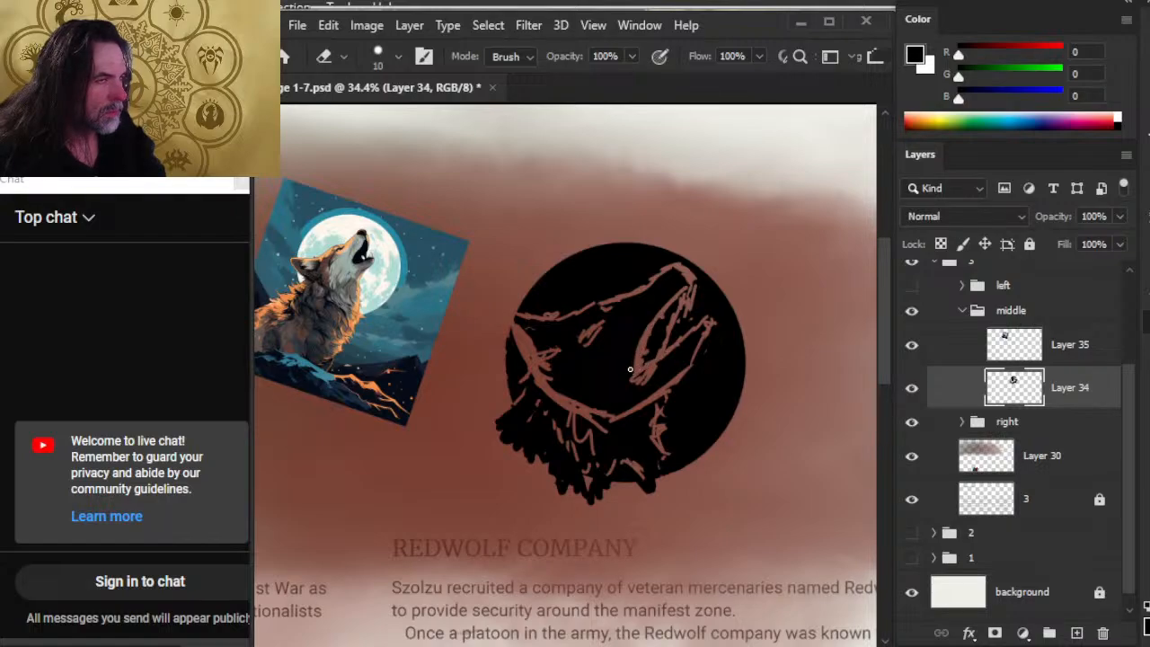
{"action": "left_click_drag", "start_coordinate": [629, 371], "coordinate": [669, 360]}
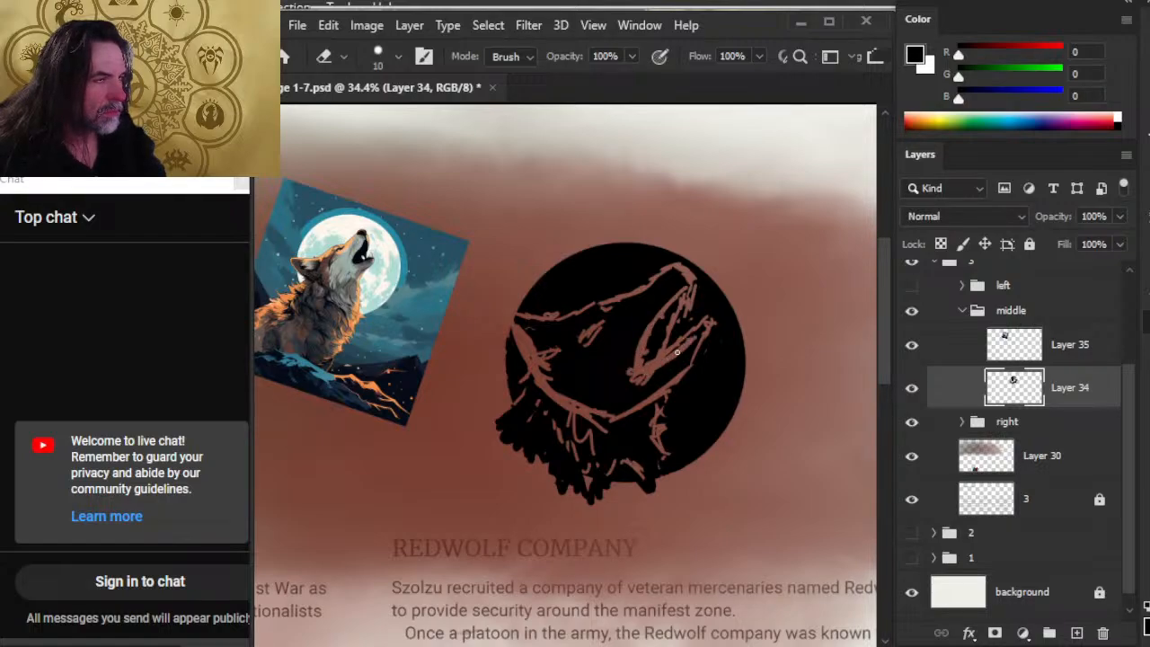
{"action": "mouse_move", "coordinate": [701, 324]}
{"action": "left_mouse_down"}
{"action": "mouse_move", "coordinate": [703, 314]}
{"action": "mouse_move", "coordinate": [666, 325]}
{"action": "mouse_move", "coordinate": [682, 307]}
{"action": "left_mouse_up"}
{"action": "key", "text": "b"}
{"action": "key", "text": "e"}
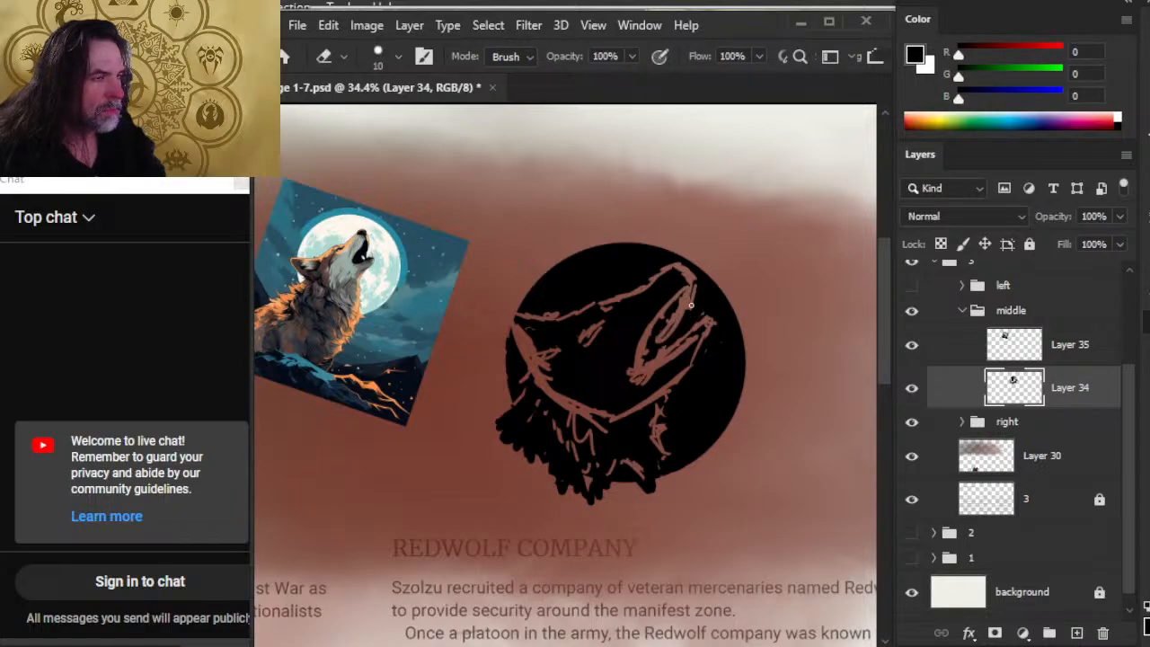
Step: Redraw the wolf's nose tip, muzzle bridge and forehead by painting over the old lines and erasing thinner ones
{"action": "key", "text": "b"}
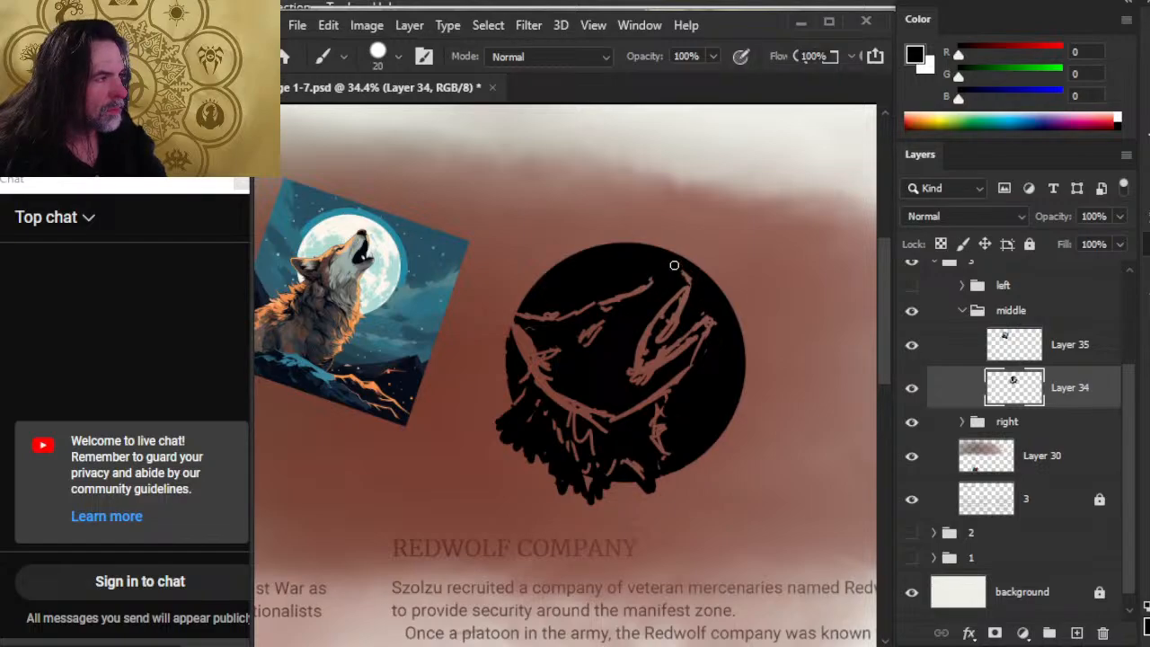
{"action": "key", "text": "e"}
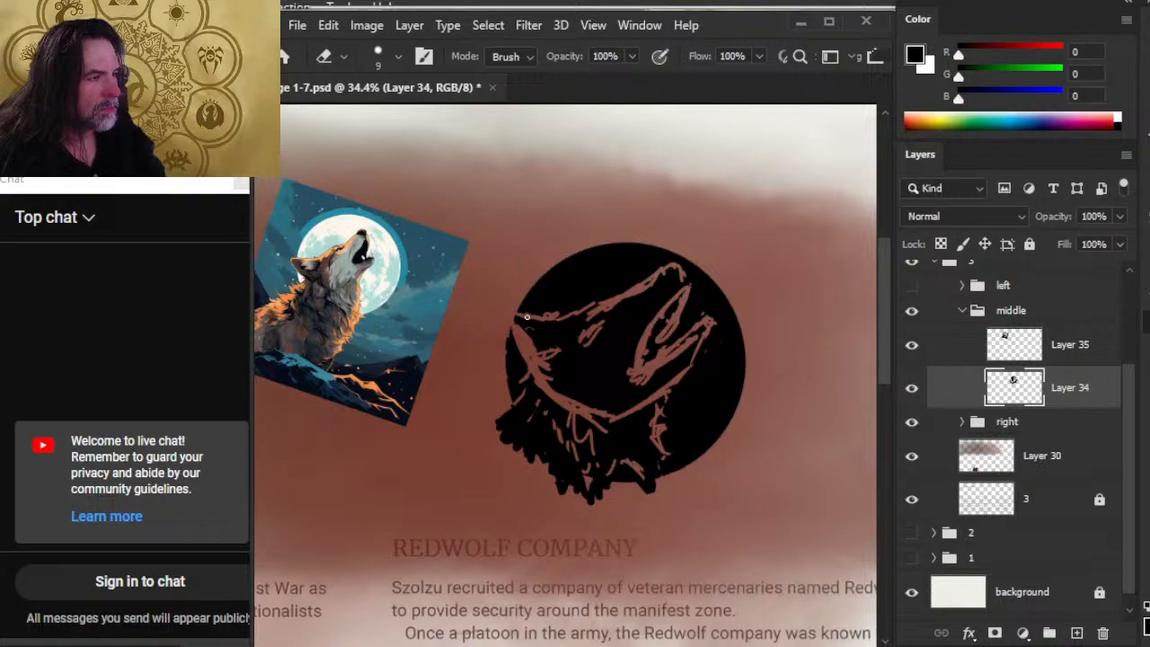
{"action": "key", "text": "b"}
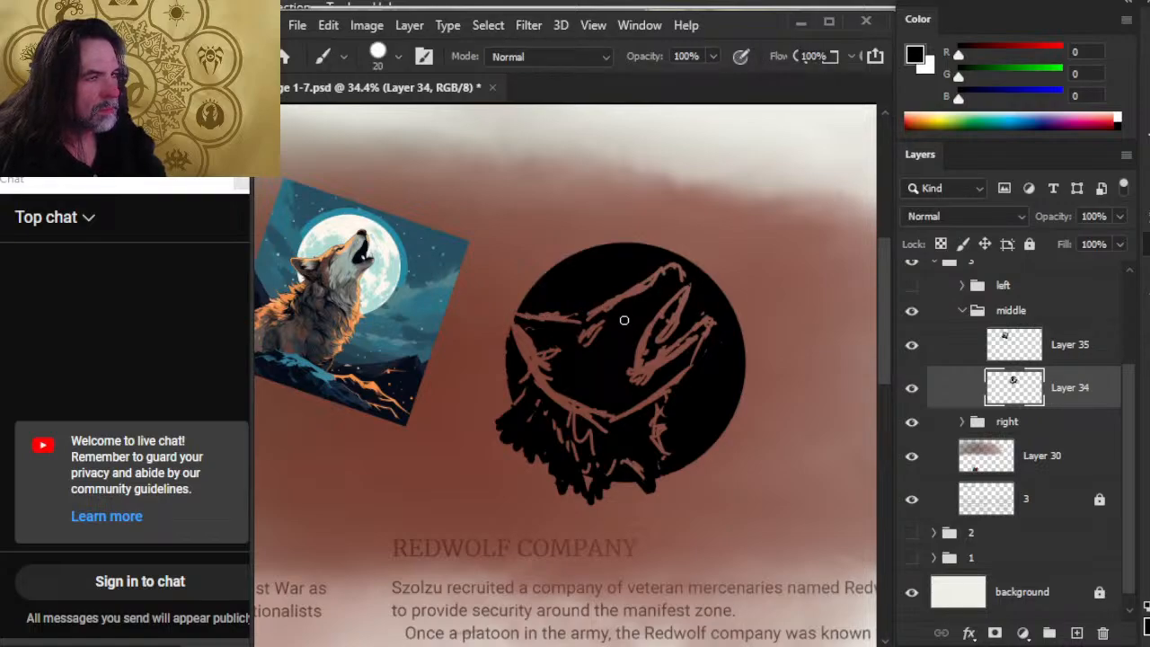
{"action": "key", "text": "e"}
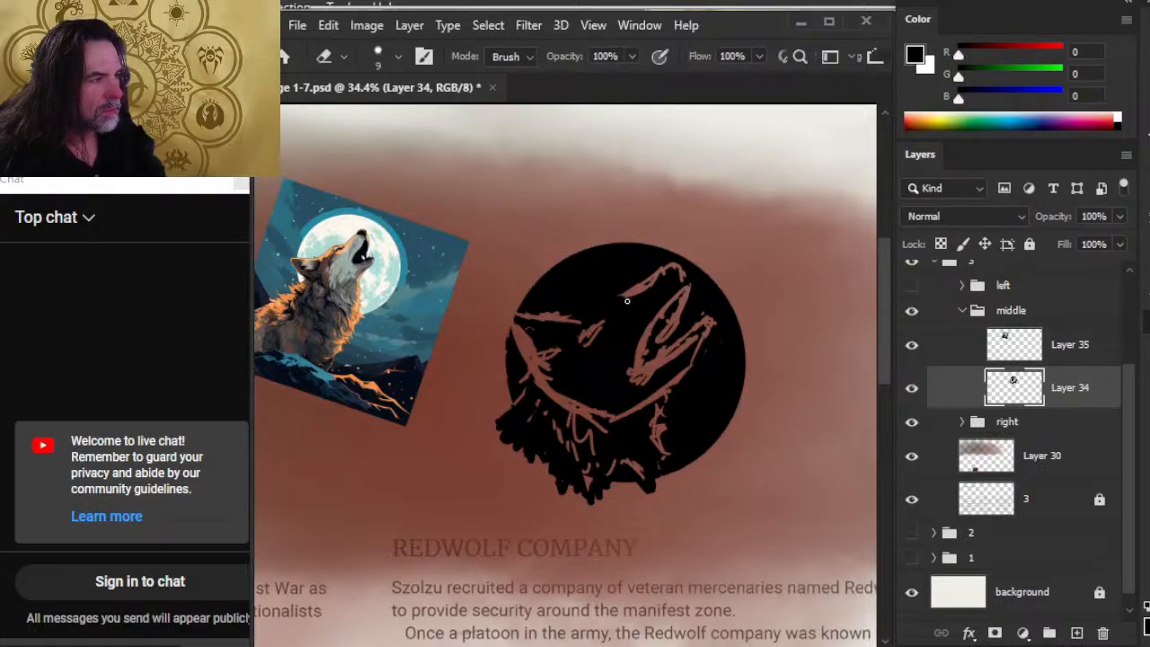
{"action": "mouse_move", "coordinate": [614, 300]}
{"action": "left_mouse_down"}
{"action": "mouse_move", "coordinate": [572, 312]}
{"action": "mouse_move", "coordinate": [629, 297]}
{"action": "left_mouse_up"}
{"action": "key", "text": "b"}
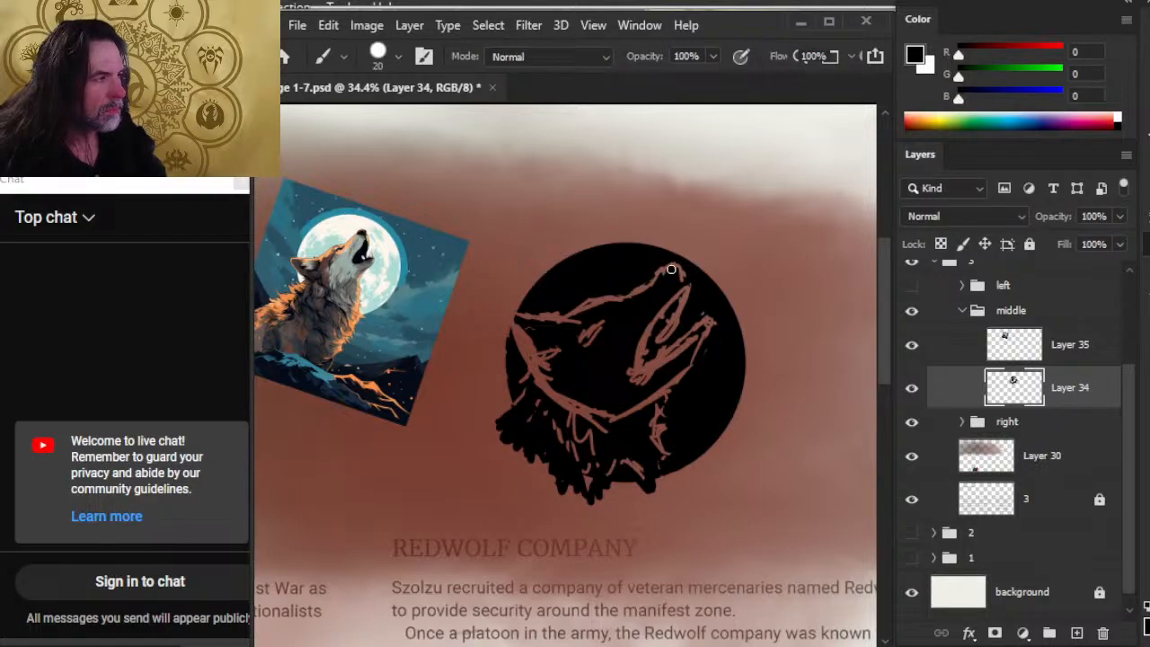
{"action": "key", "text": "e"}
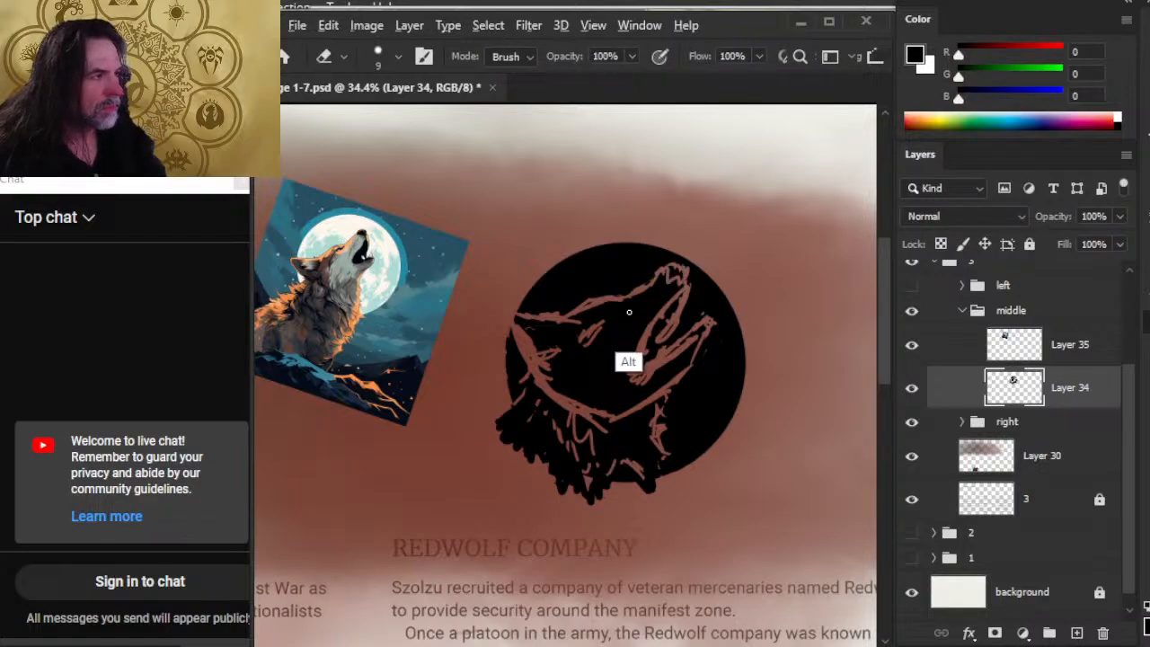
Step: Switch to the browser, examine the Wolf Howling At The Moon listing on Etsy, close it and return to Photoshop
{"action": "key", "text": "alt+Tab"}
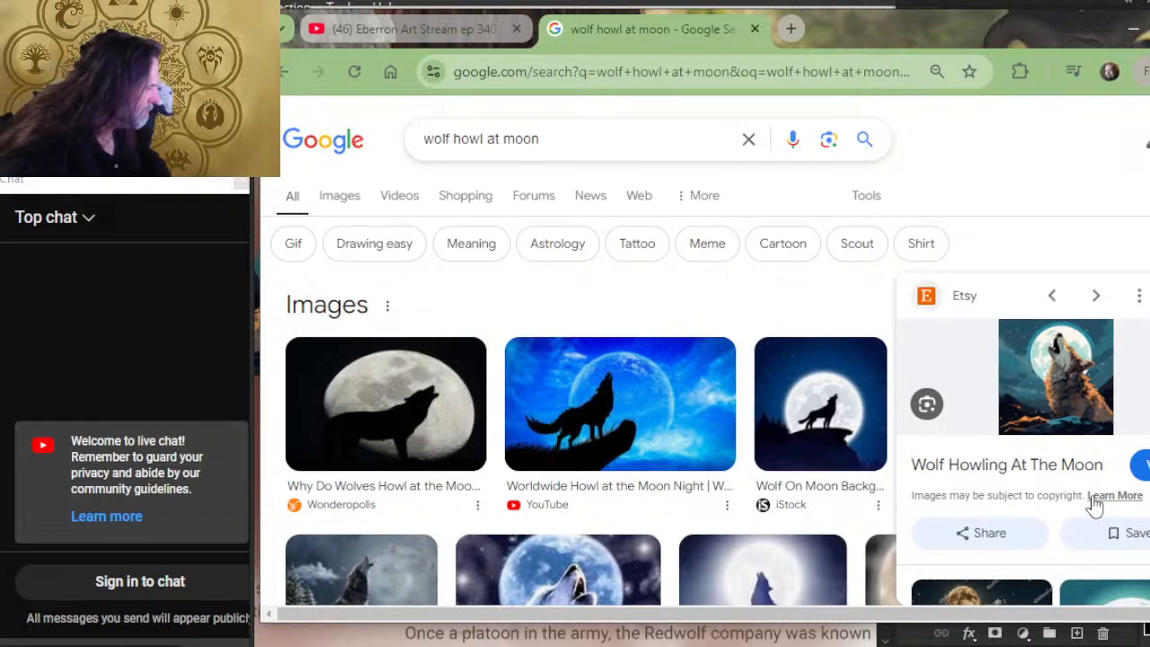
{"action": "left_click", "coordinate": [1051, 467]}
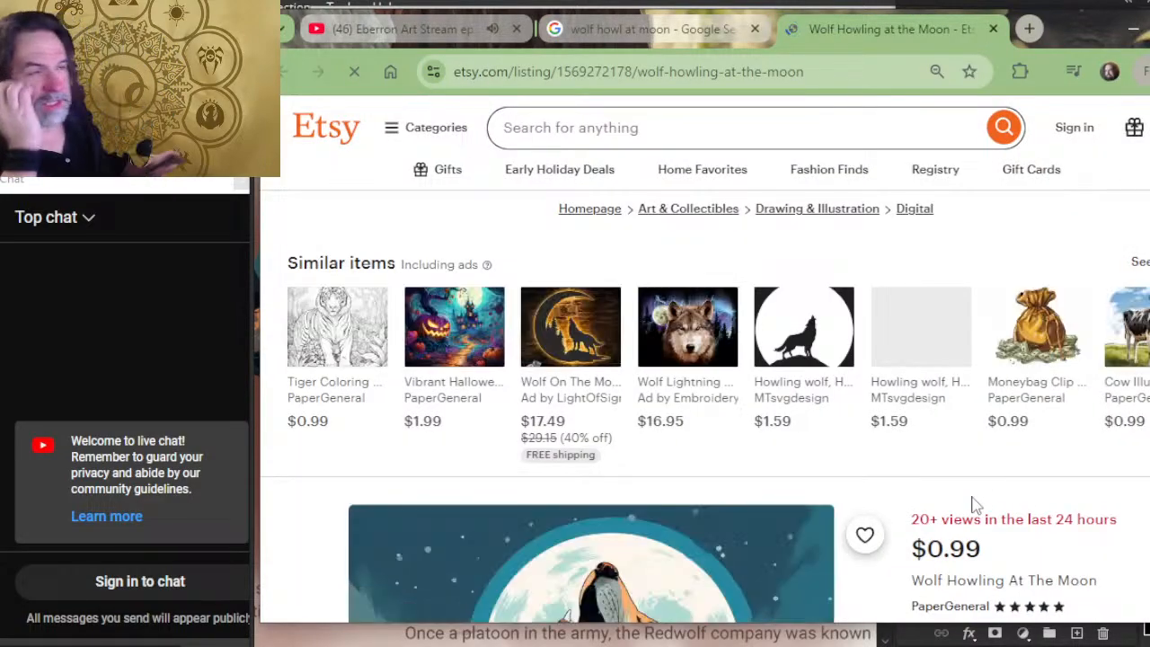
{"action": "scroll", "coordinate": [683, 420], "scroll_direction": "down", "scroll_amount": 2}
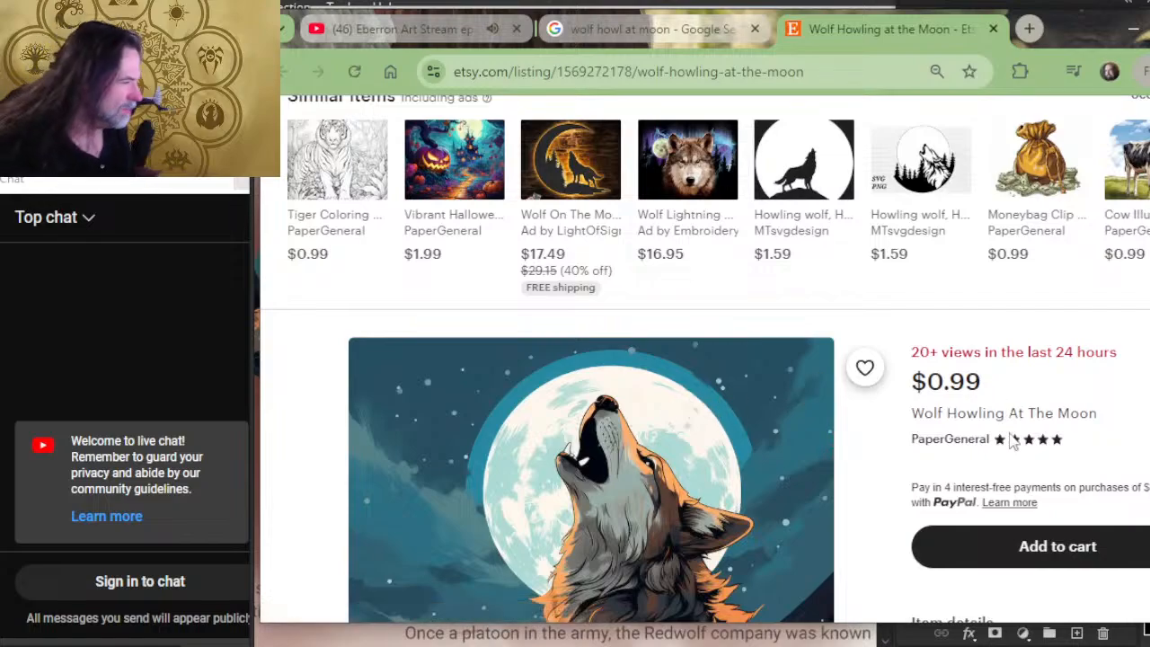
{"action": "scroll", "coordinate": [1105, 471], "scroll_direction": "down", "scroll_amount": 2}
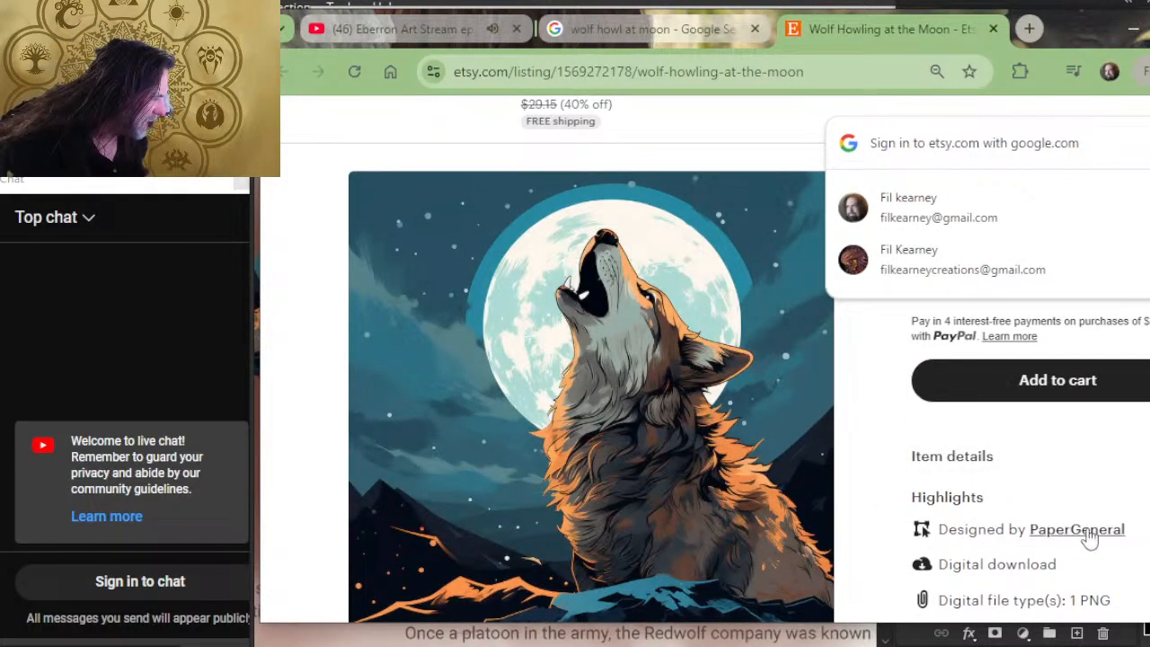
{"action": "scroll", "coordinate": [1039, 500], "scroll_direction": "down", "scroll_amount": 2}
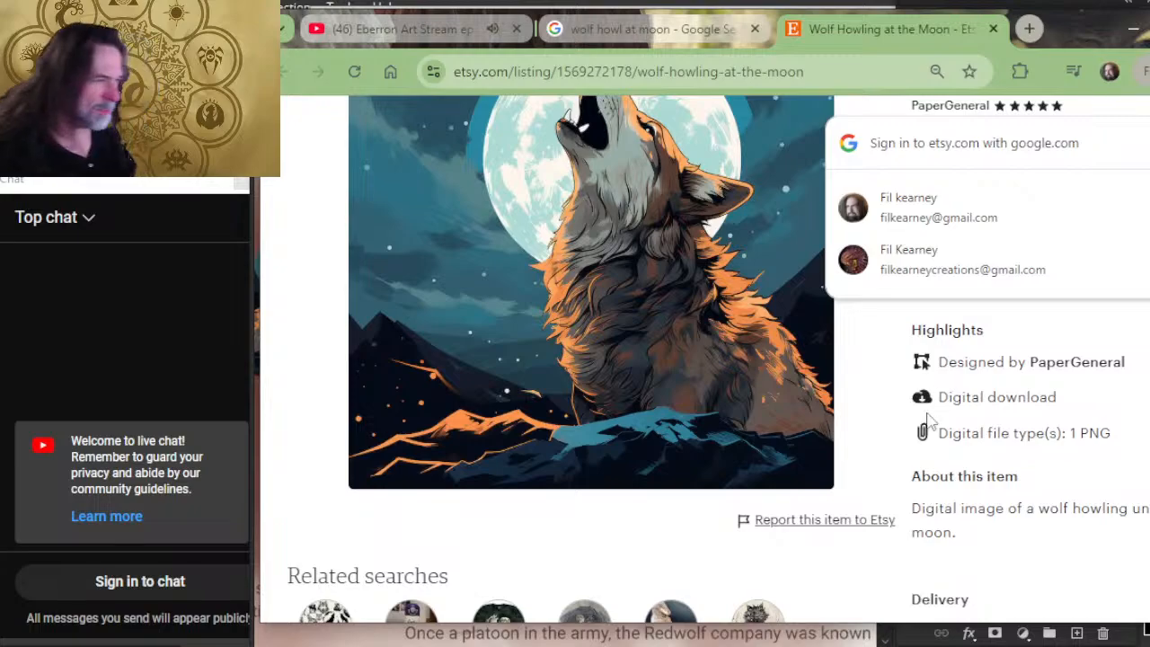
{"action": "scroll", "coordinate": [940, 406], "scroll_direction": "down", "scroll_amount": 2}
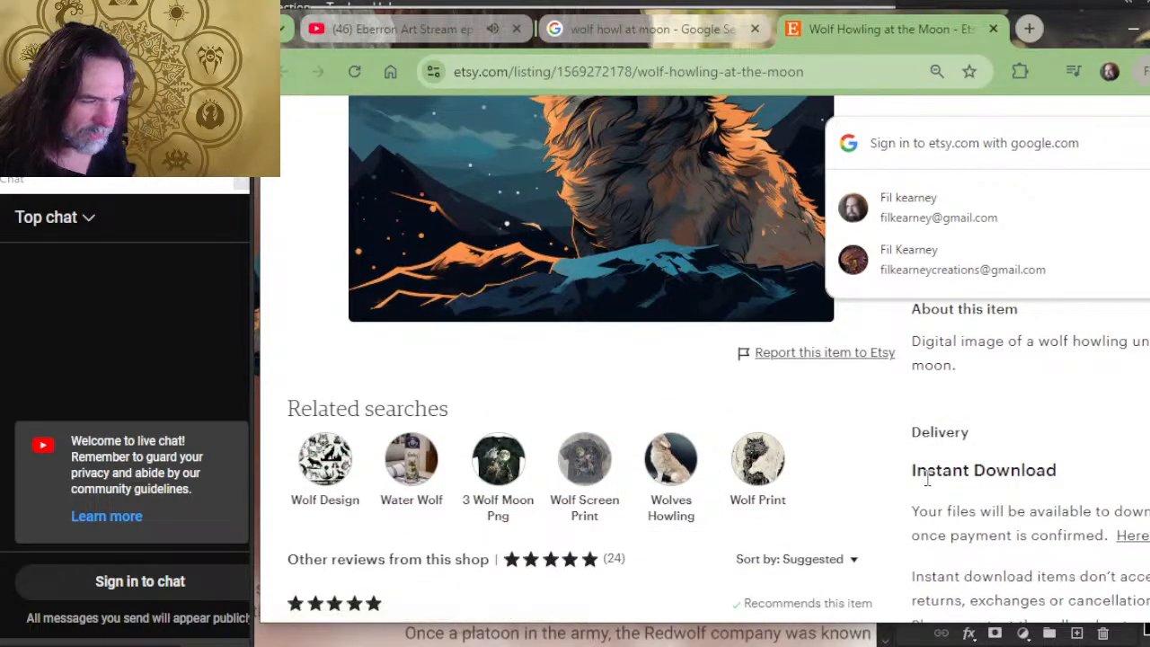
{"action": "scroll", "coordinate": [929, 476], "scroll_direction": "up", "scroll_amount": 4}
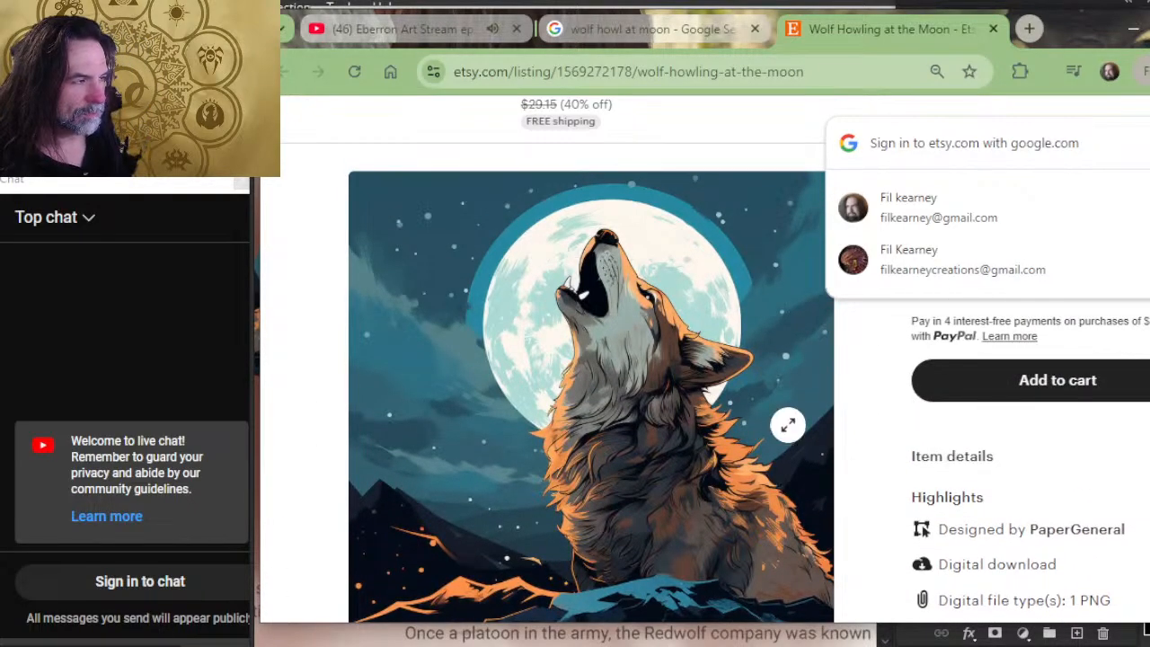
{"action": "left_click", "coordinate": [992, 29]}
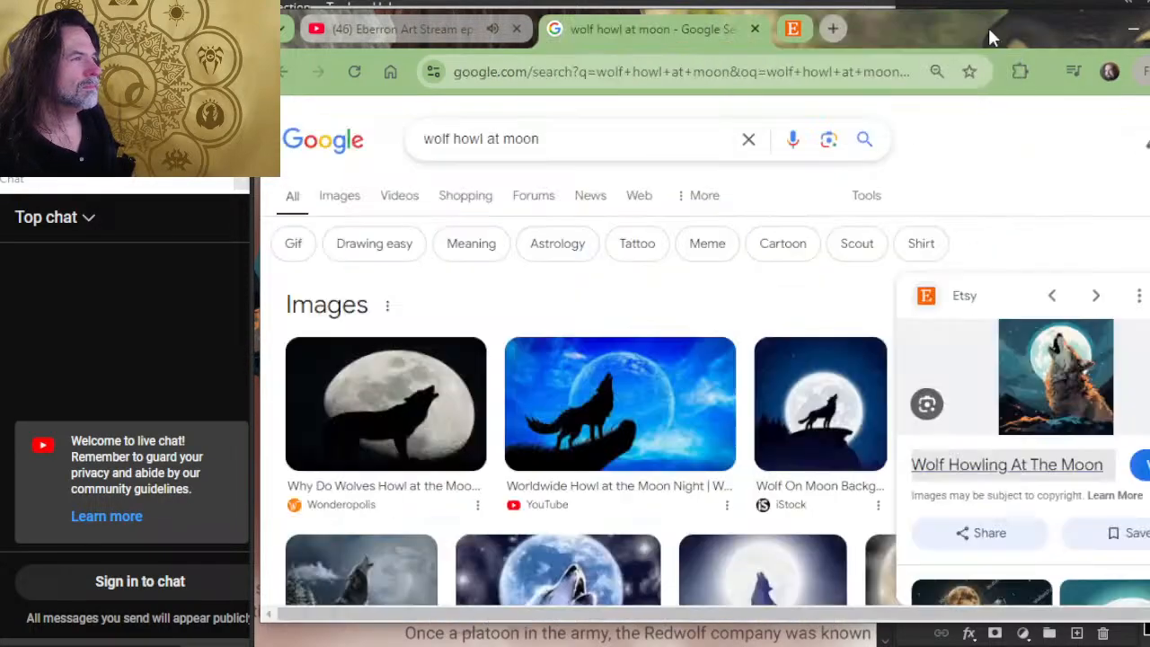
{"action": "key", "text": "alt+Tab"}
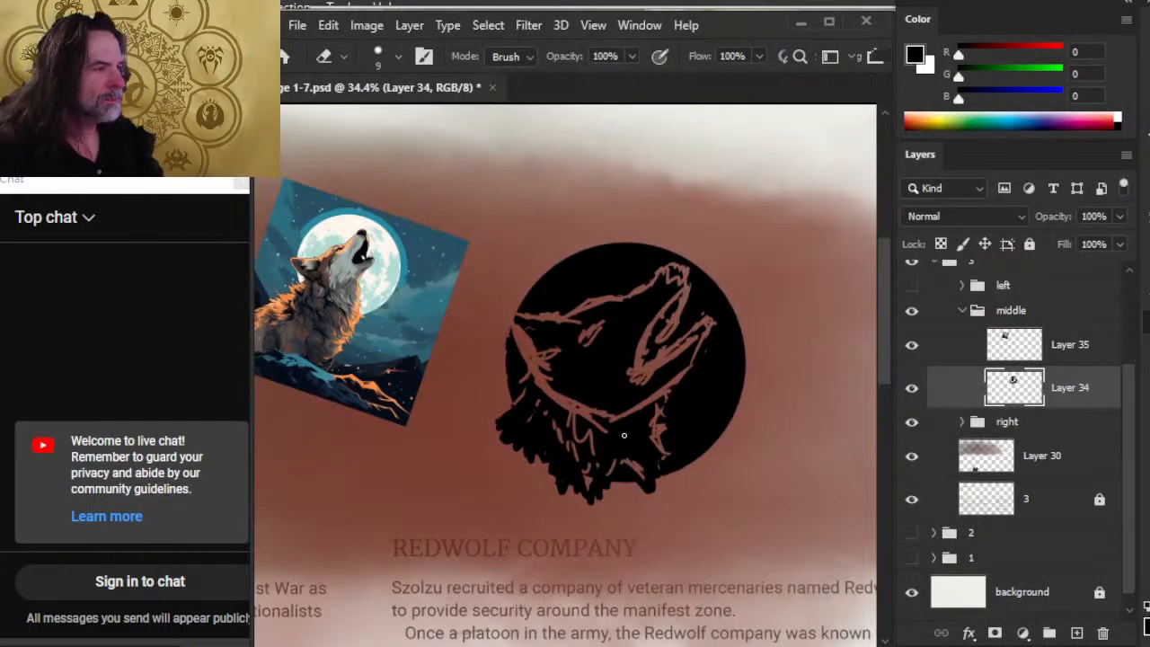
Step: Reshape the ear by painting out the curved cheek line, extending the ear tip in black and trimming it with the eraser
{"action": "key", "text": "b"}
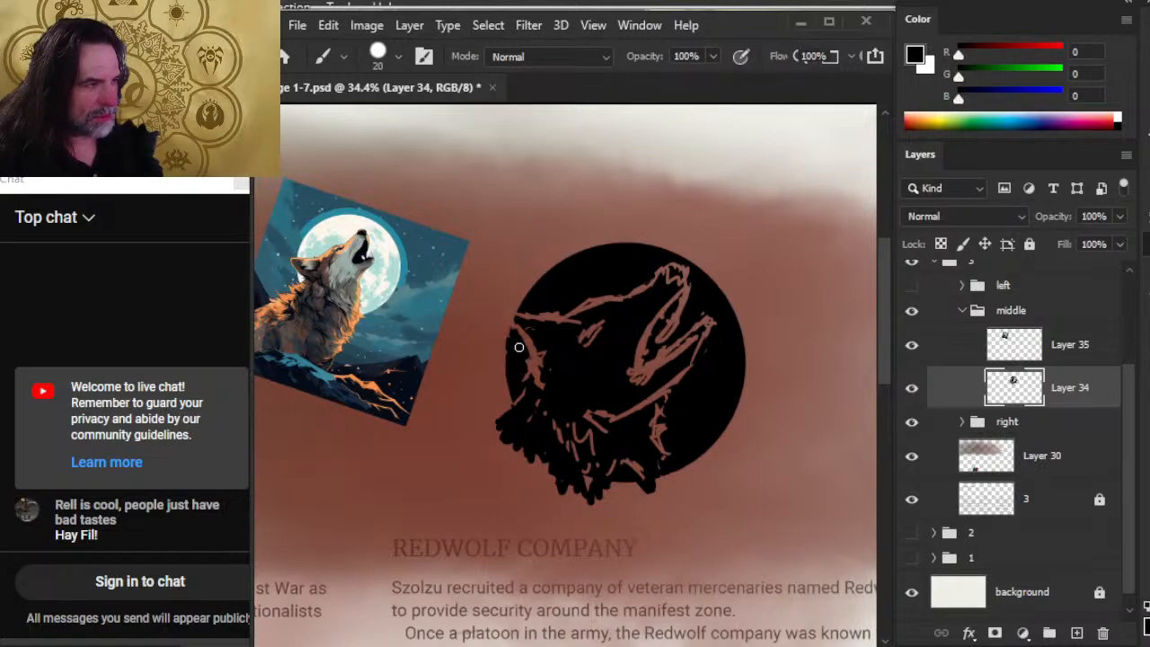
{"action": "left_click_drag", "start_coordinate": [574, 319], "coordinate": [606, 285]}
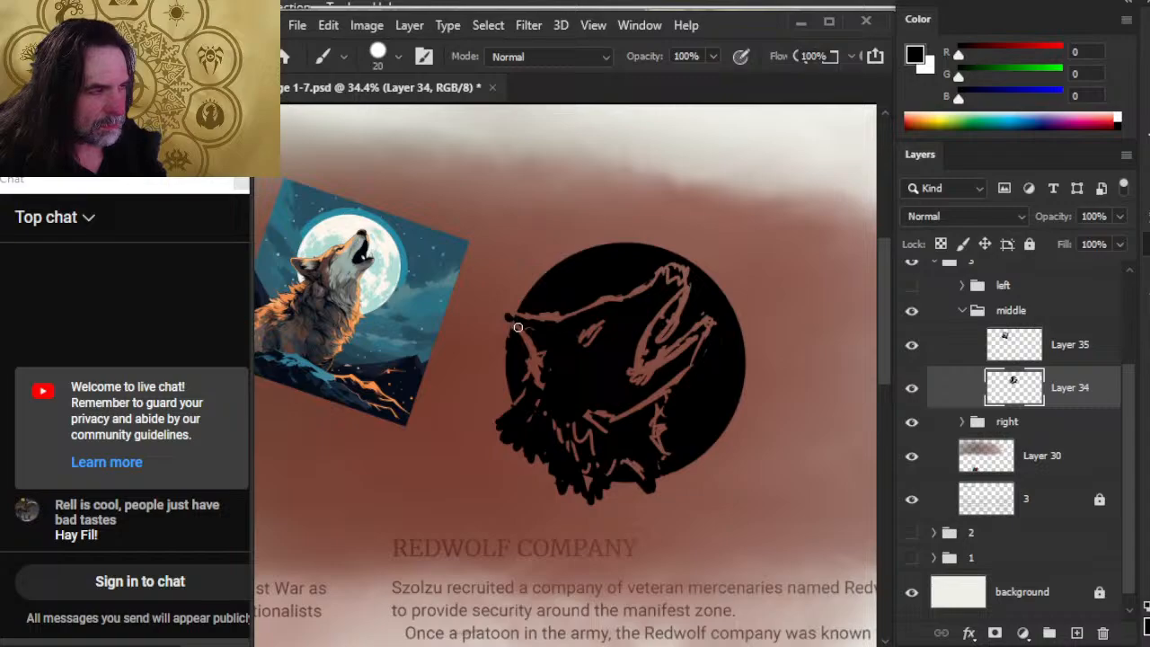
{"action": "key", "text": "e"}
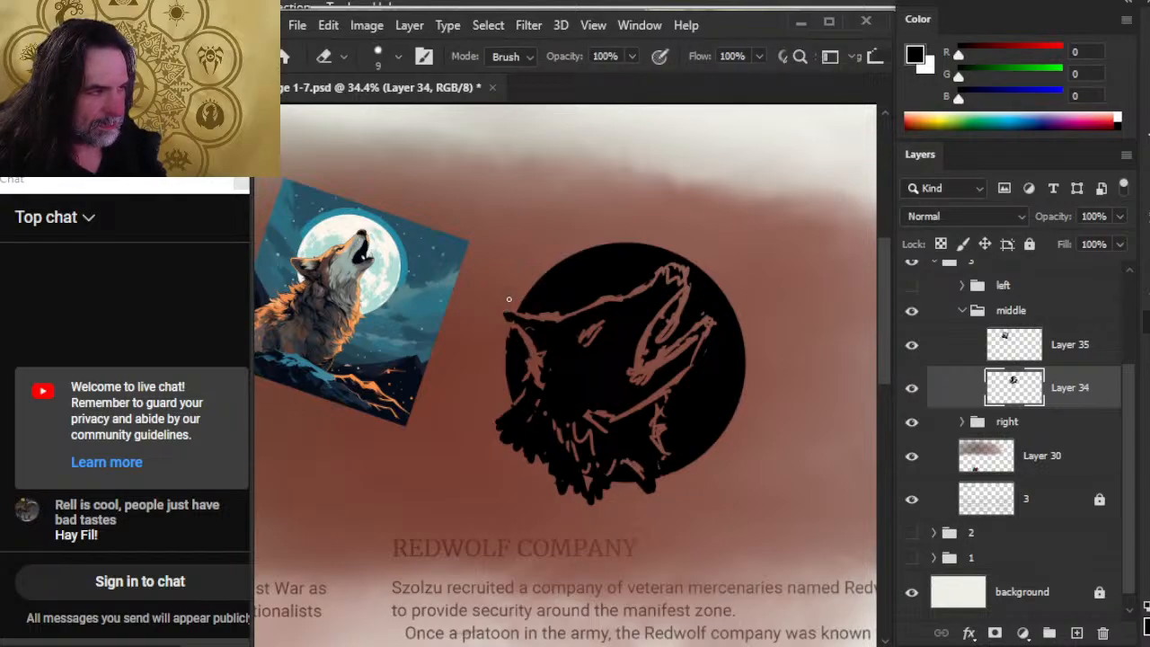
Step: Refine the wolf's brow and muzzle bridge into a smoother contour with alternating black brush and eraser strokes
{"action": "key", "text": "b"}
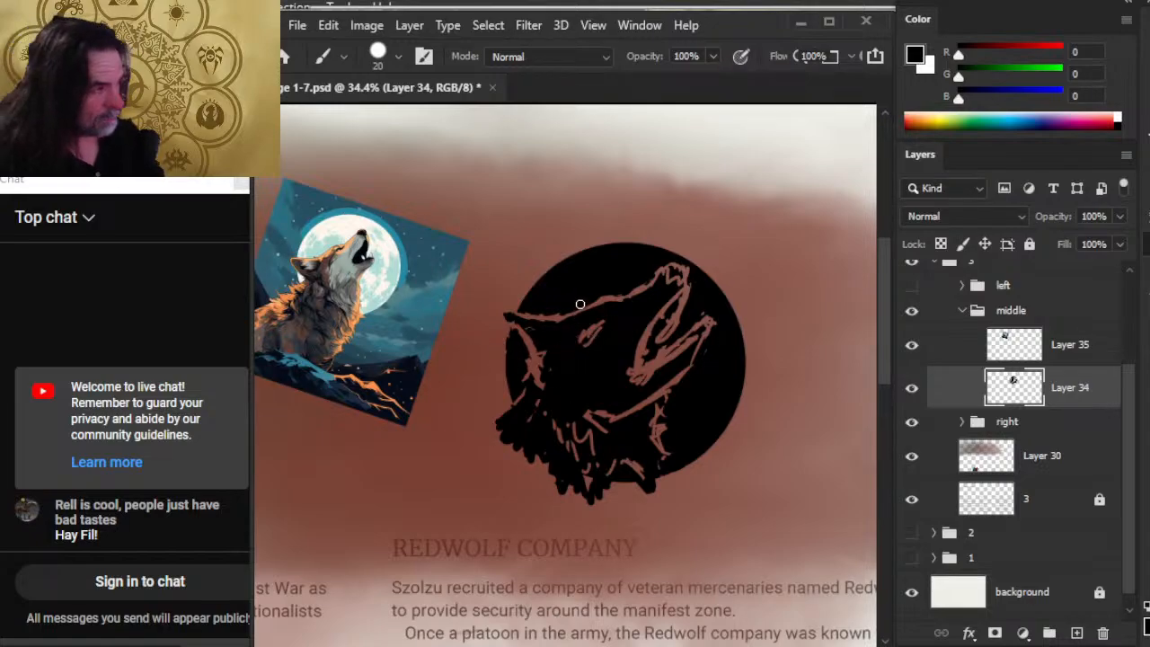
{"action": "key", "text": "e"}
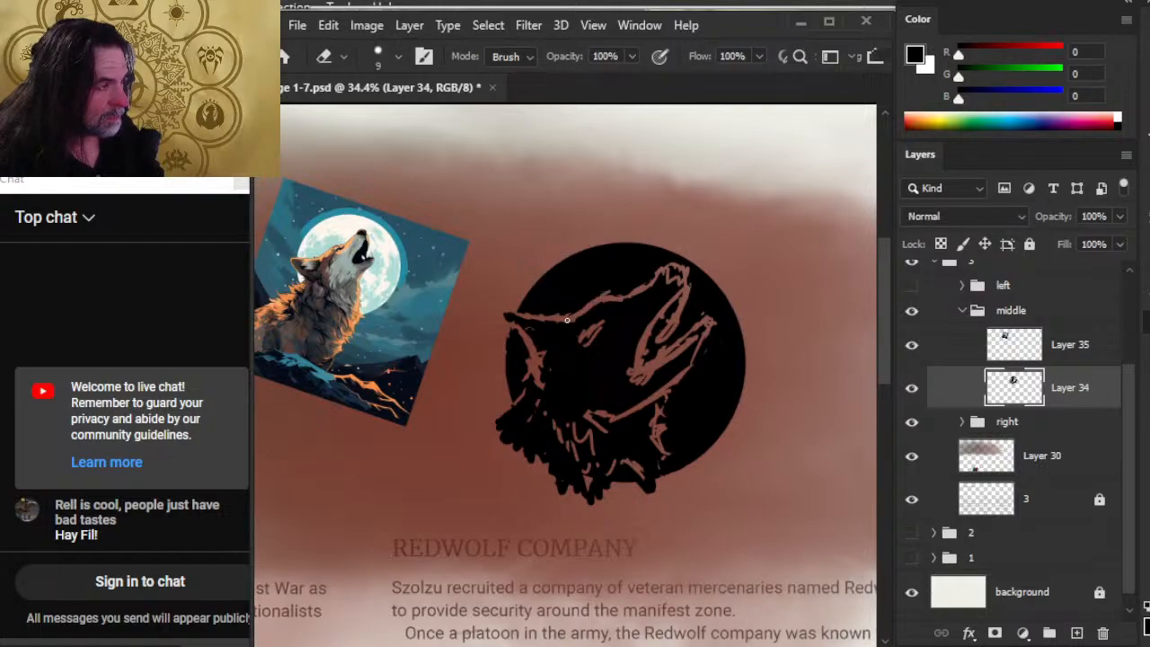
{"action": "key", "text": "b"}
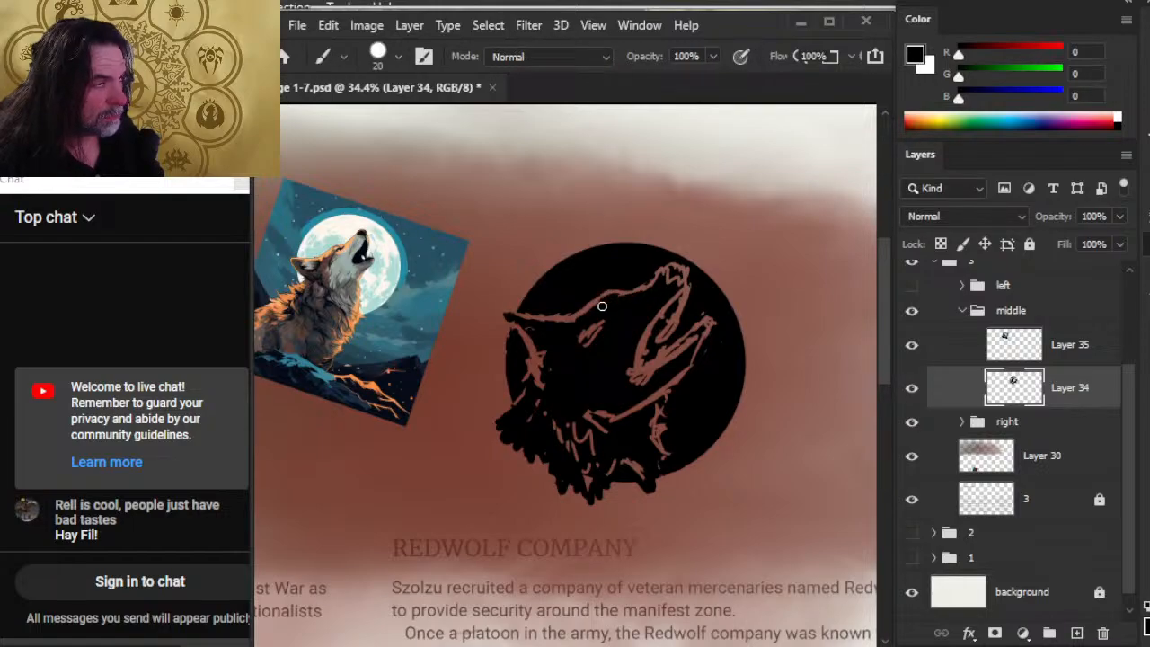
Step: Rework the wolf's eye by painting out the slanted mark in black and erasing a smaller one close beneath the brow line
{"action": "key", "text": "e"}
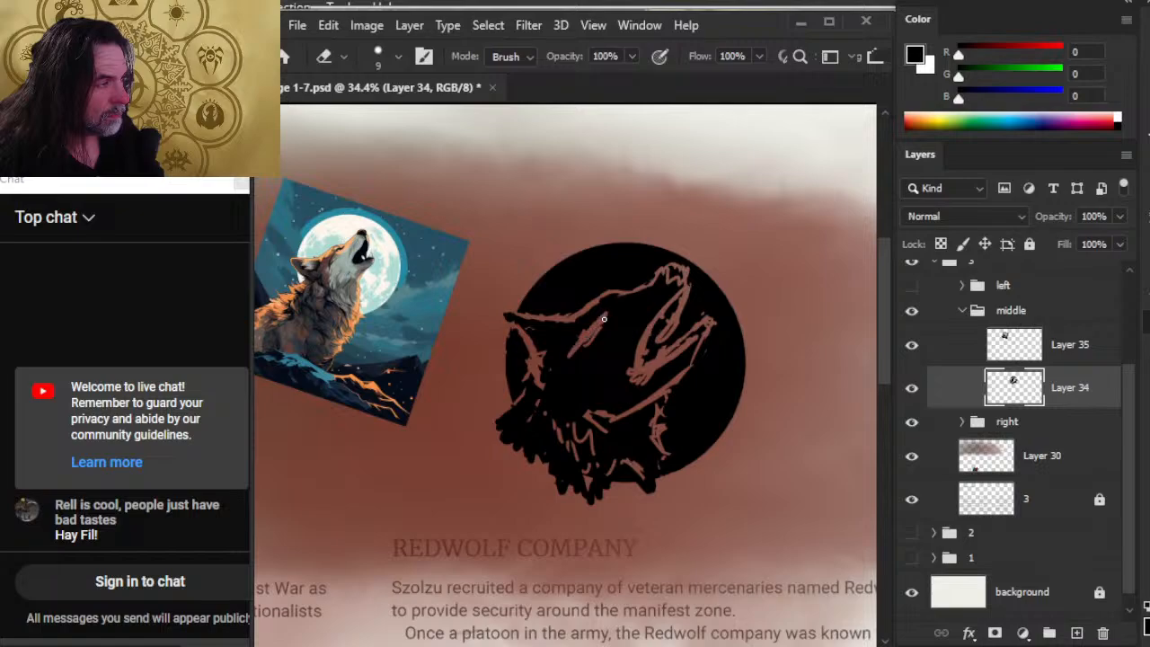
{"action": "key", "text": "b"}
{"action": "left_click_drag", "start_coordinate": [573, 353], "coordinate": [595, 316]}
{"action": "key", "text": "e"}
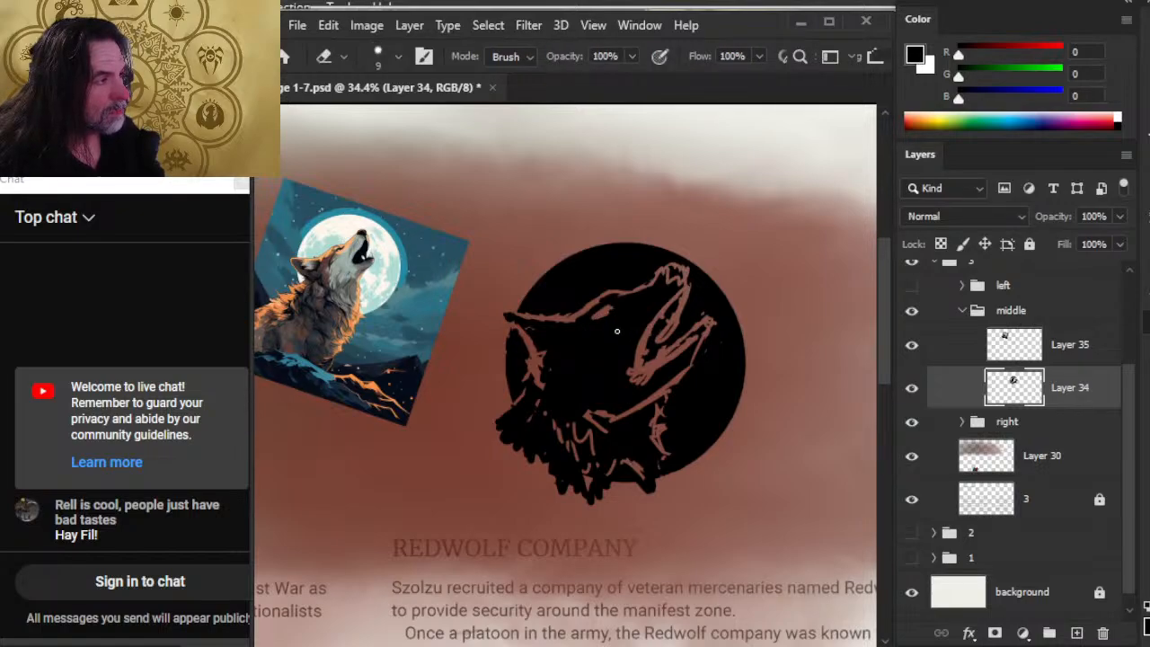
{"action": "key", "text": "b"}
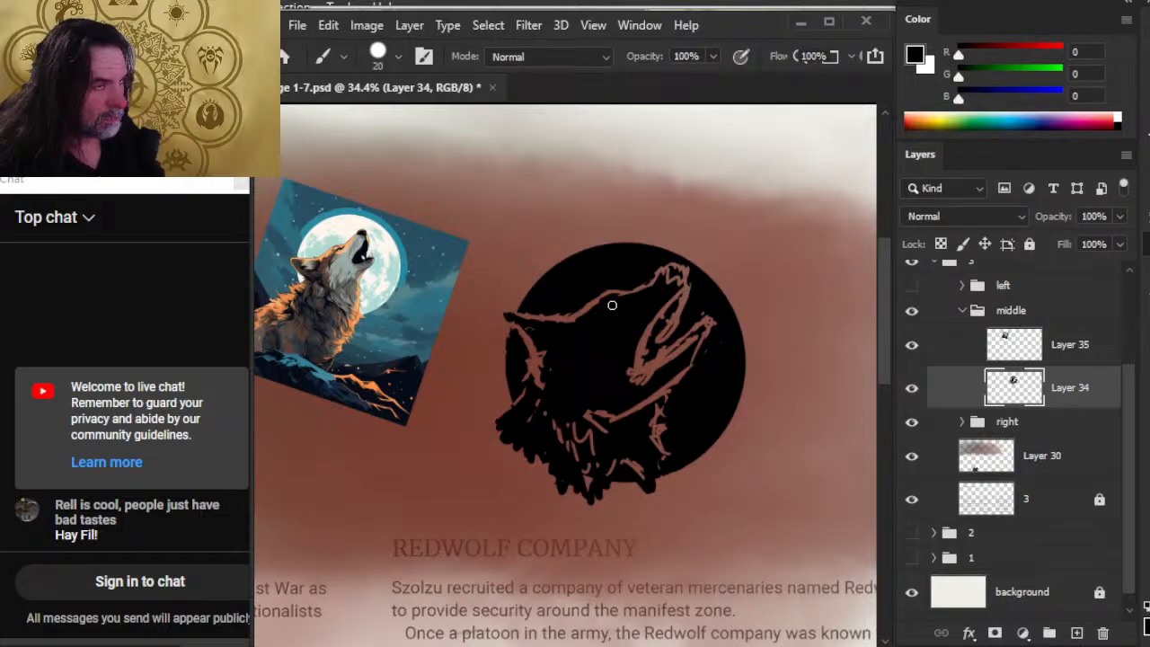
{"action": "key", "text": "e"}
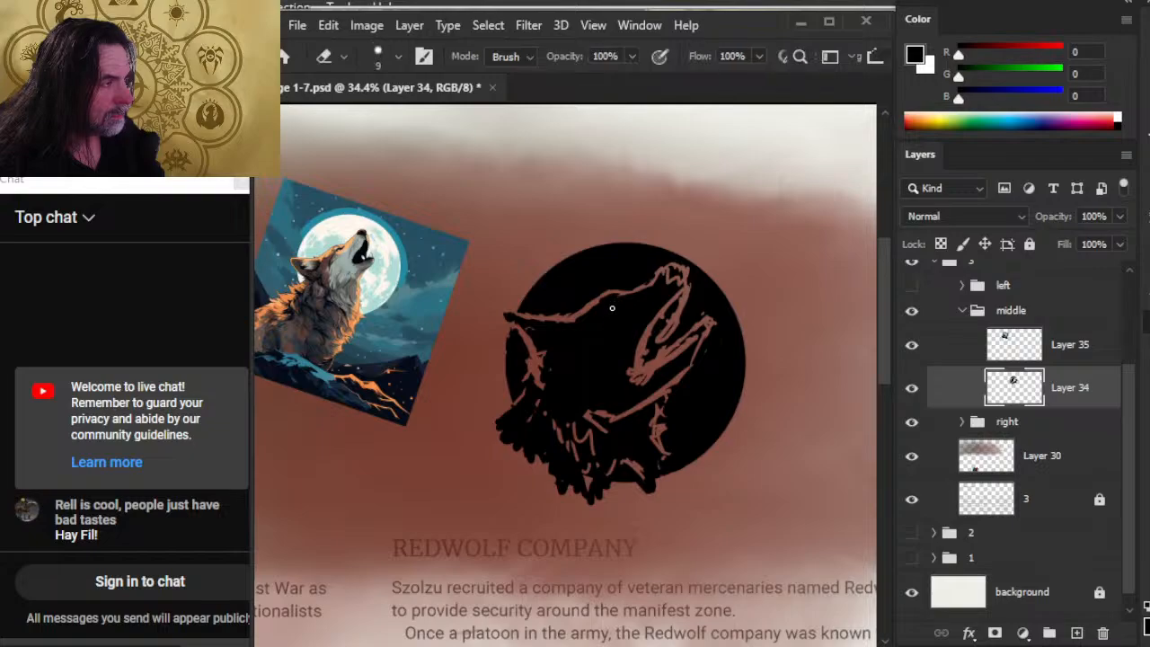
{"action": "key", "text": "b"}
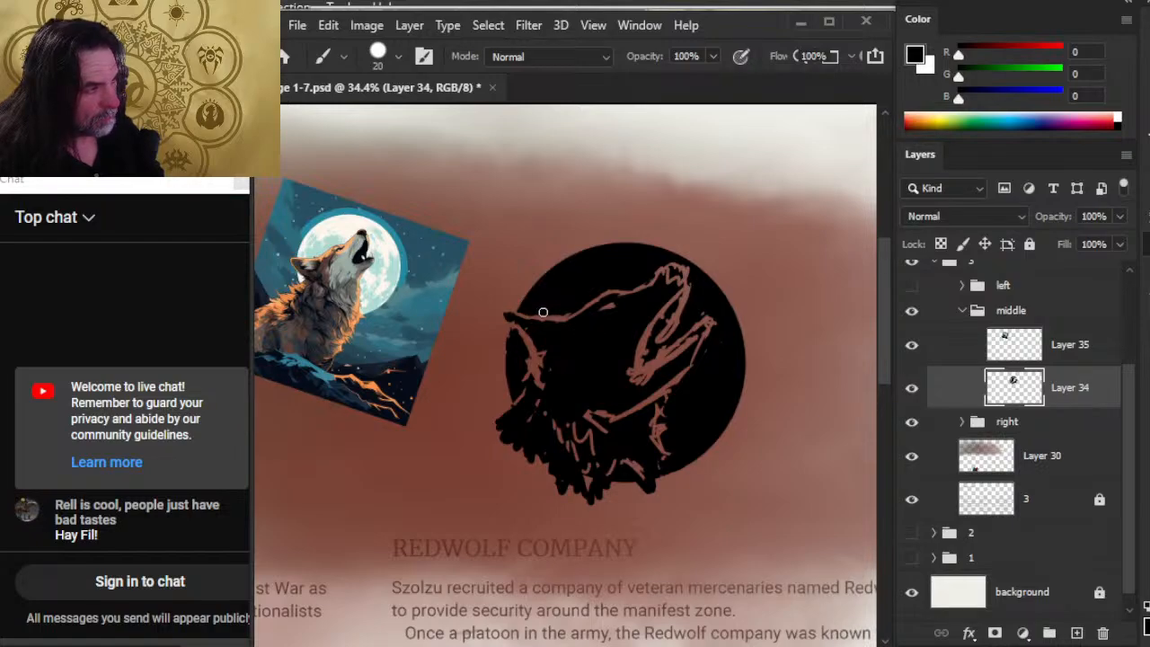
Step: Trim the neck fur outside the circle with the eraser, repainting the back tufts smaller in black and sharpening the lowest tuft
{"action": "key", "text": "e"}
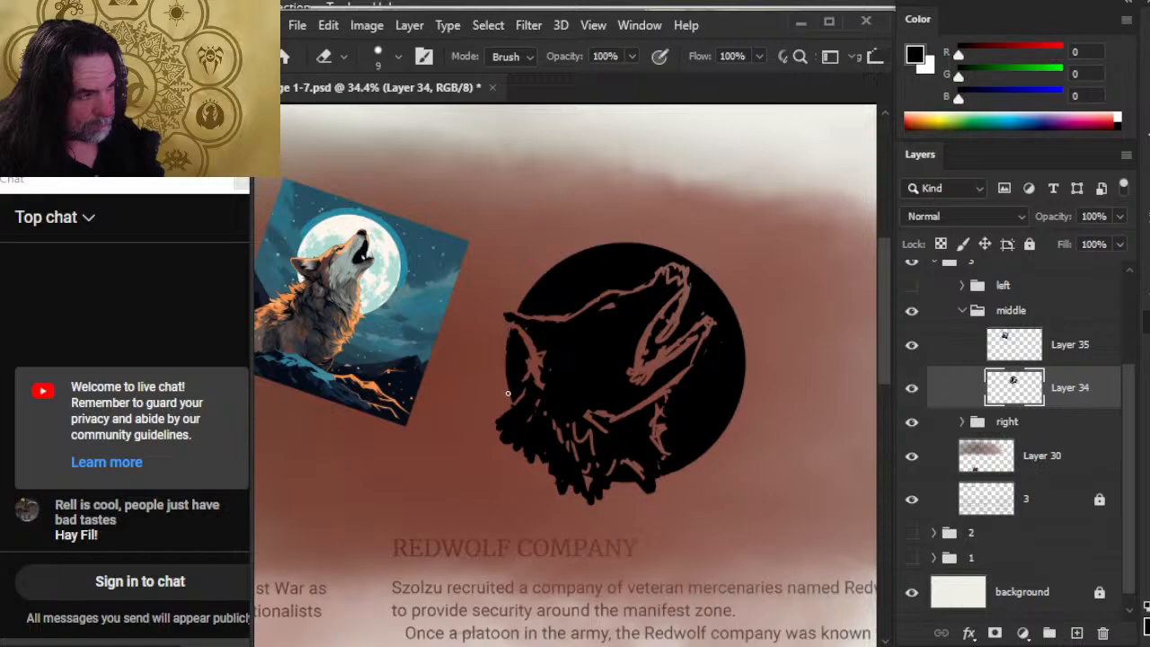
{"action": "mouse_move", "coordinate": [498, 411]}
{"action": "left_mouse_down"}
{"action": "mouse_move", "coordinate": [502, 442]}
{"action": "mouse_move", "coordinate": [521, 441]}
{"action": "mouse_move", "coordinate": [528, 462]}
{"action": "left_mouse_up"}
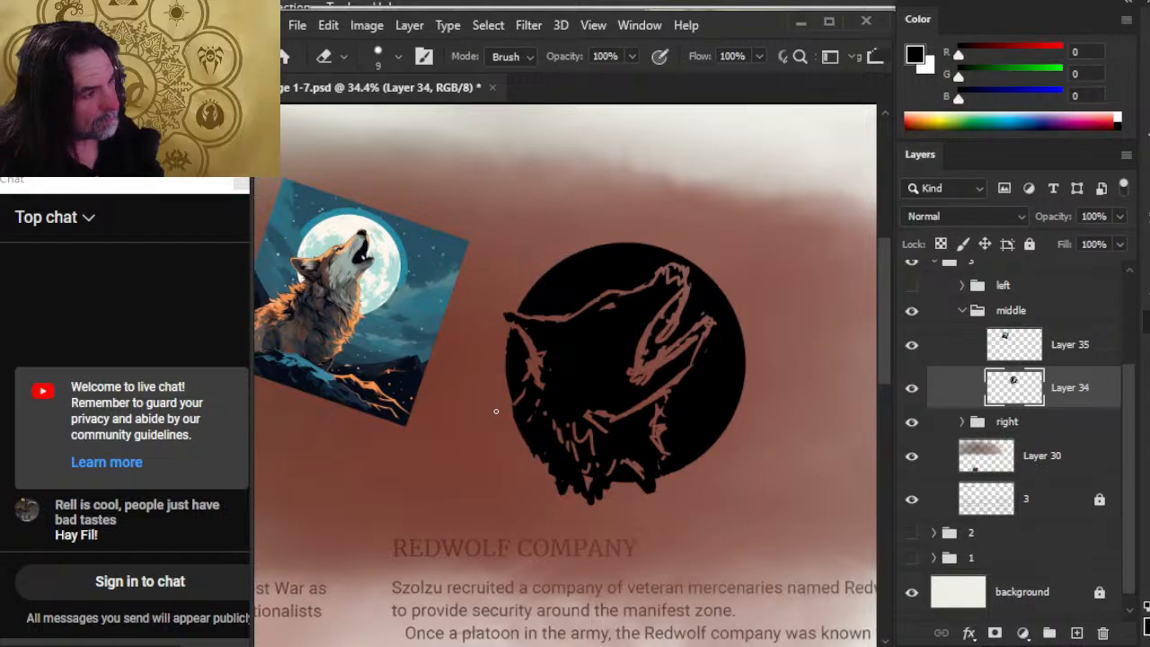
{"action": "left_click_drag", "start_coordinate": [514, 411], "coordinate": [532, 455]}
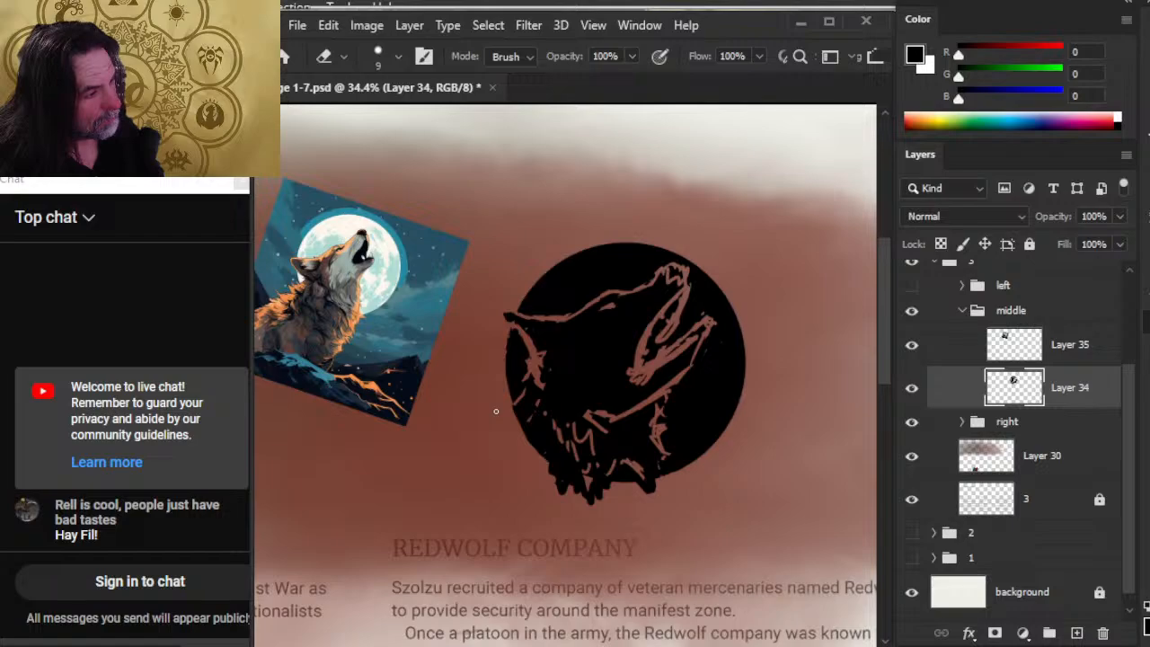
{"action": "key", "text": "b"}
{"action": "mouse_move", "coordinate": [534, 463]}
{"action": "left_mouse_down"}
{"action": "mouse_move", "coordinate": [541, 441]}
{"action": "mouse_move", "coordinate": [520, 405]}
{"action": "left_mouse_up"}
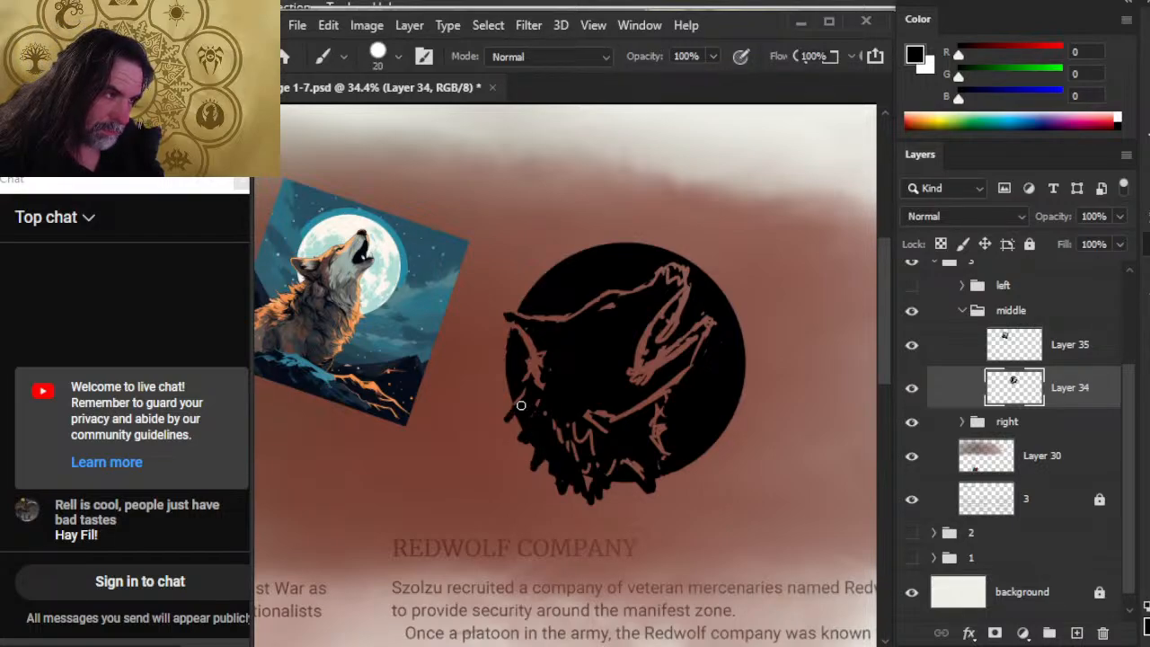
{"action": "key", "text": "e"}
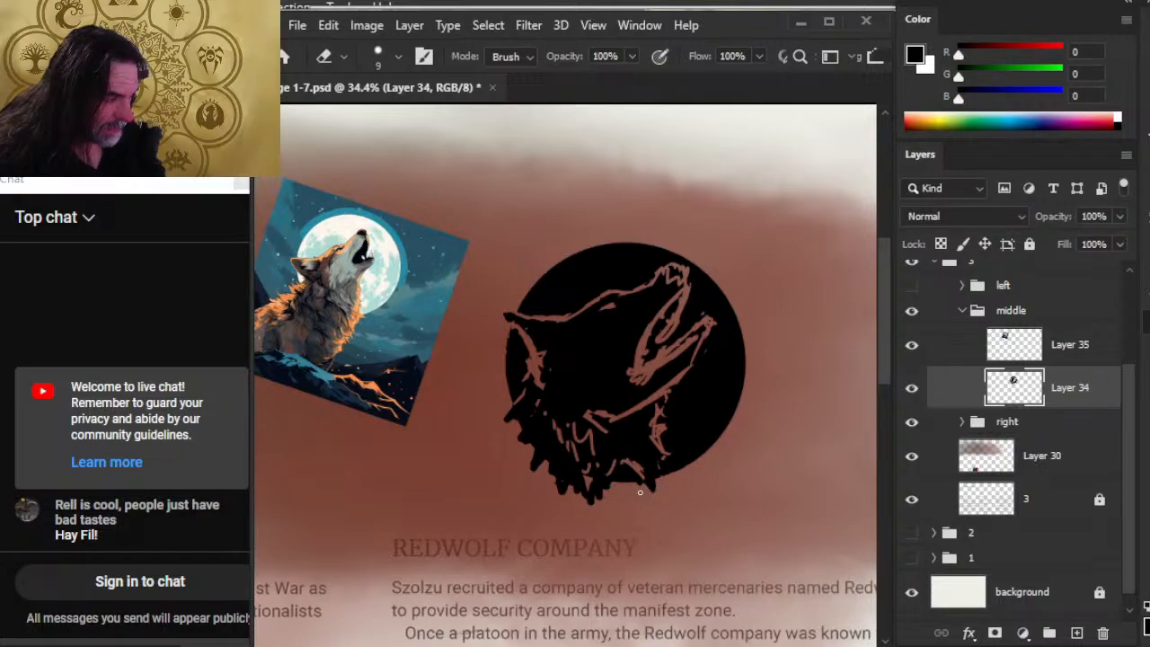
{"action": "left_click_drag", "start_coordinate": [603, 490], "coordinate": [589, 503]}
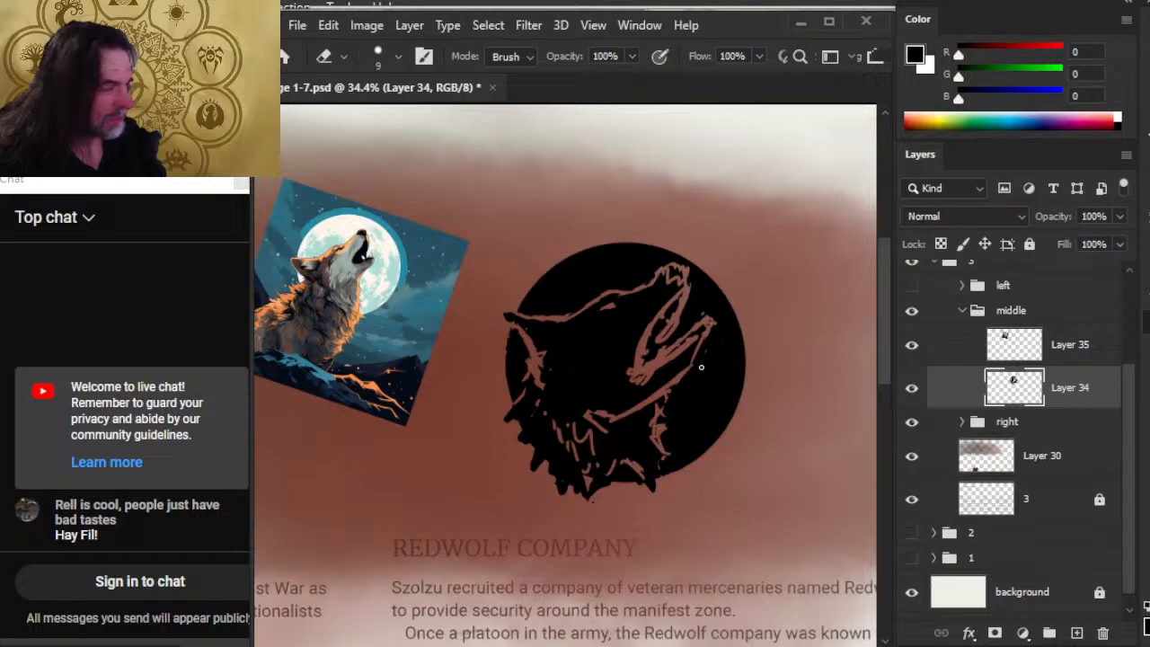
Step: Thicken the lower jaw line, paint out the old mouth corner in black and erase a new corner set further back
{"action": "left_click_drag", "start_coordinate": [680, 371], "coordinate": [666, 386]}
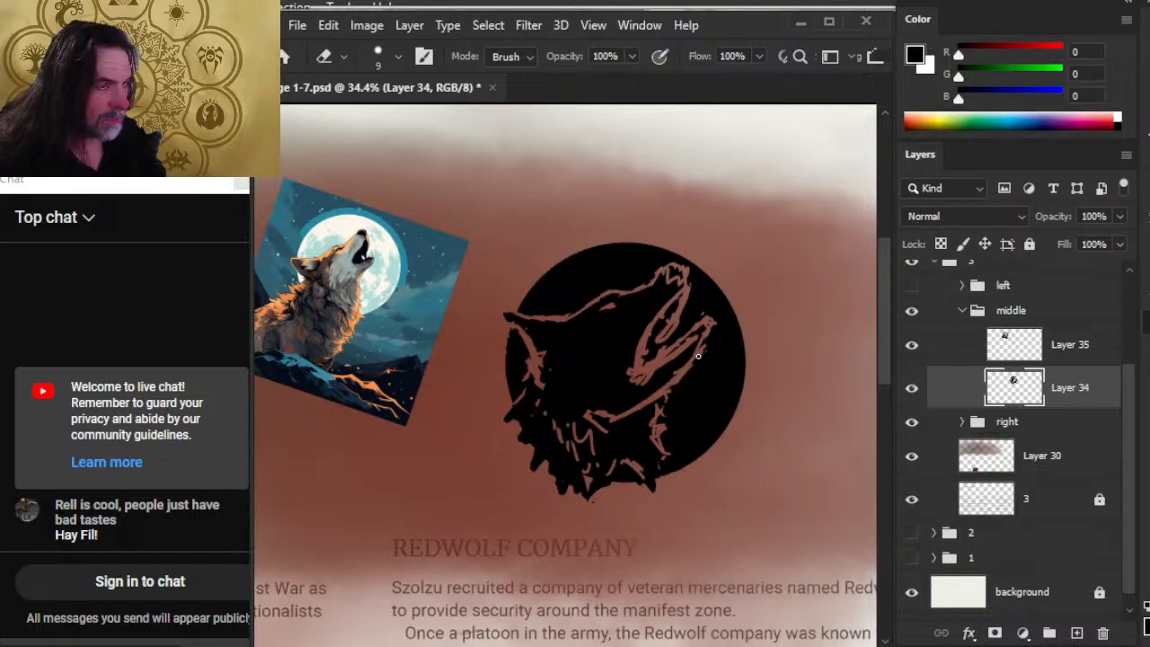
{"action": "key", "text": "b"}
{"action": "left_click_drag", "start_coordinate": [656, 370], "coordinate": [646, 336]}
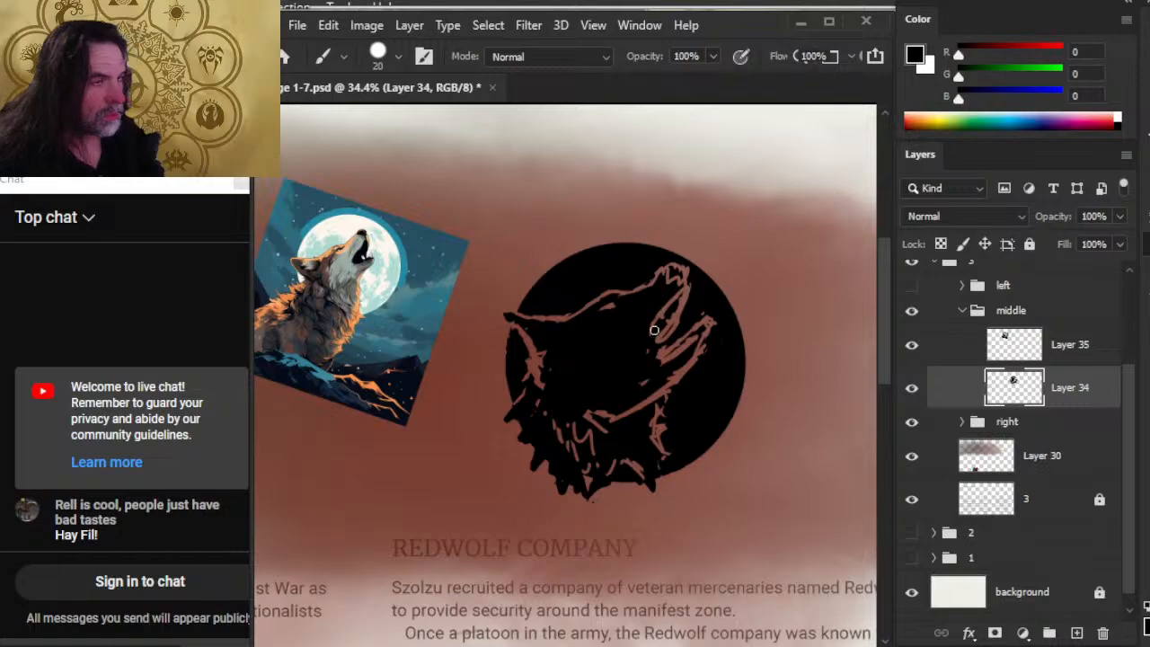
{"action": "key", "text": "e"}
{"action": "mouse_move", "coordinate": [668, 306]}
{"action": "left_mouse_down"}
{"action": "mouse_move", "coordinate": [647, 331]}
{"action": "mouse_move", "coordinate": [657, 316]}
{"action": "mouse_move", "coordinate": [647, 320]}
{"action": "mouse_move", "coordinate": [636, 363]}
{"action": "left_mouse_up"}
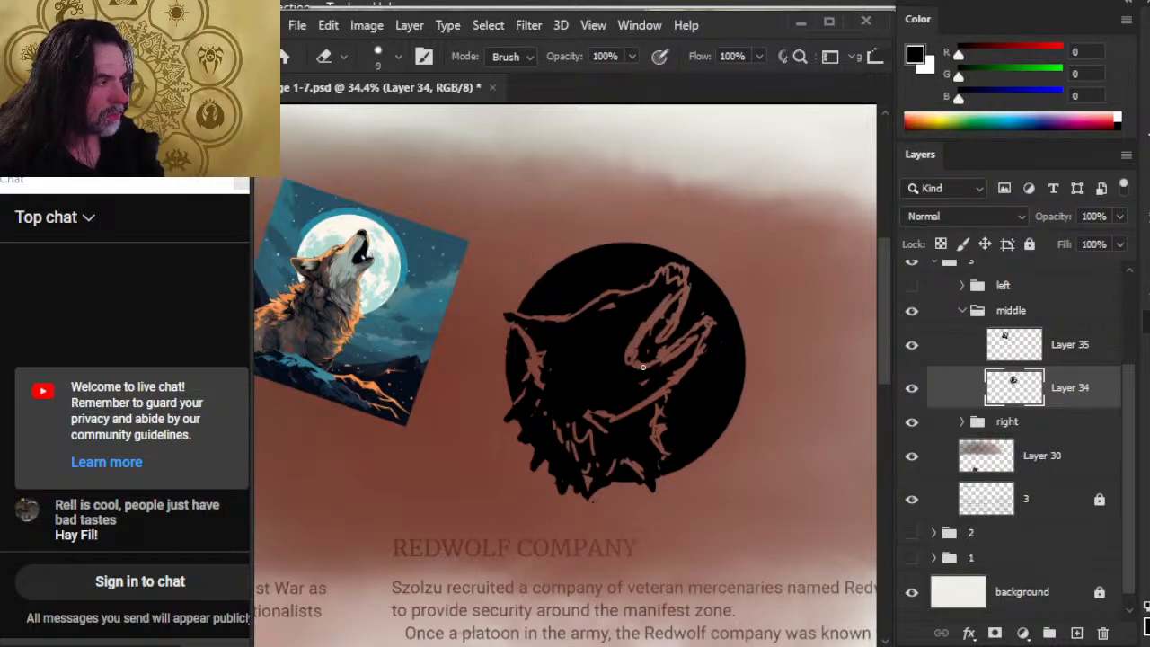
Step: Refine the open mouth's inner contours, cleaning up the upper and lower jaw lines with alternating black brush and eraser strokes
{"action": "key", "text": "b"}
{"action": "key", "text": "e"}
{"action": "key", "text": "b"}
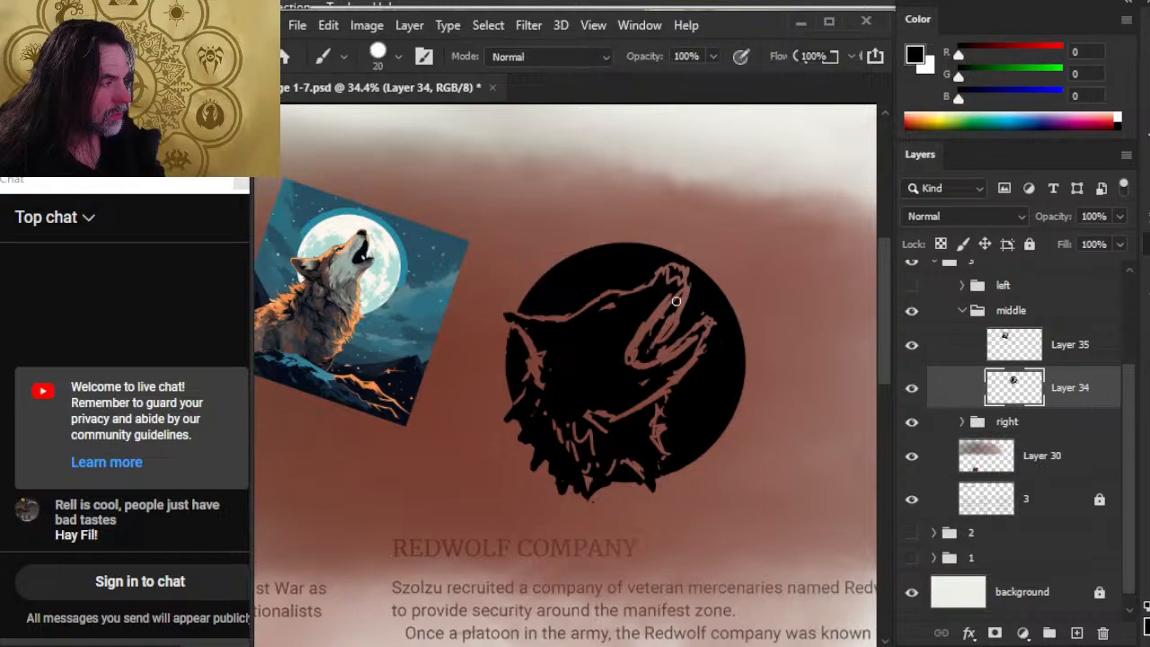
{"action": "key", "text": "e"}
{"action": "key", "text": "b"}
{"action": "key", "text": "e"}
{"action": "key", "text": "b"}
{"action": "key", "text": "e"}
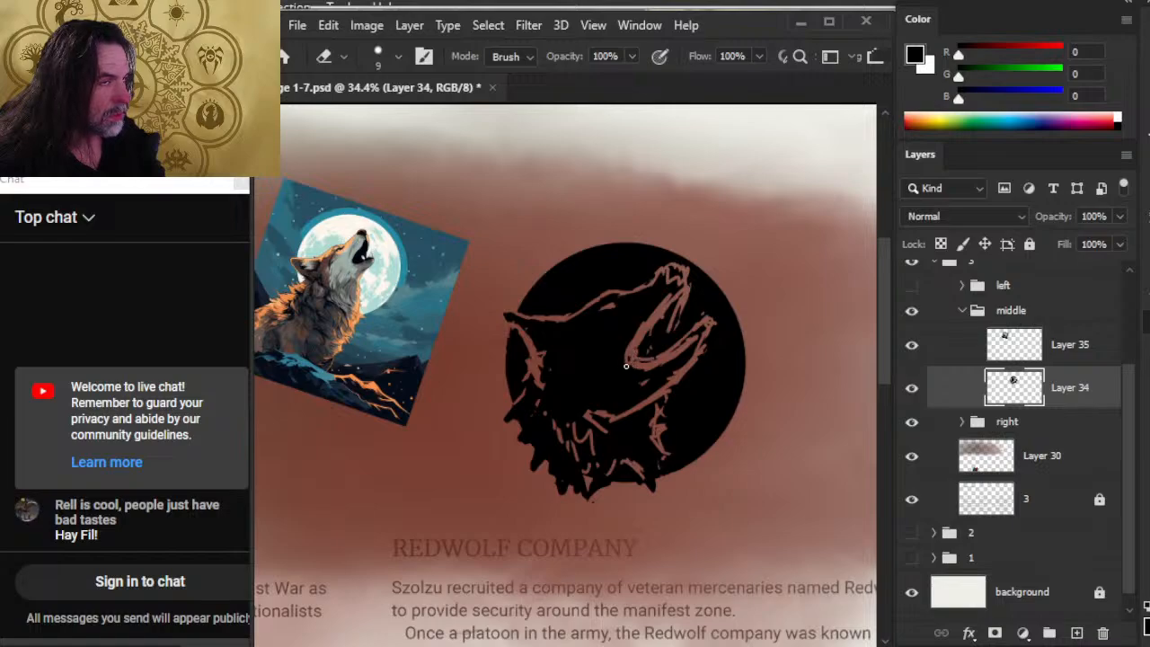
Step: Erase long shading strokes along the side of the muzzle and reshape the nose tip with brush and eraser
{"action": "mouse_move", "coordinate": [635, 331]}
{"action": "left_mouse_down"}
{"action": "mouse_move", "coordinate": [627, 369]}
{"action": "mouse_move", "coordinate": [687, 349]}
{"action": "left_mouse_up"}
{"action": "mouse_move", "coordinate": [637, 379]}
{"action": "left_mouse_down"}
{"action": "mouse_move", "coordinate": [618, 325]}
{"action": "mouse_move", "coordinate": [631, 316]}
{"action": "mouse_move", "coordinate": [646, 370]}
{"action": "left_mouse_up"}
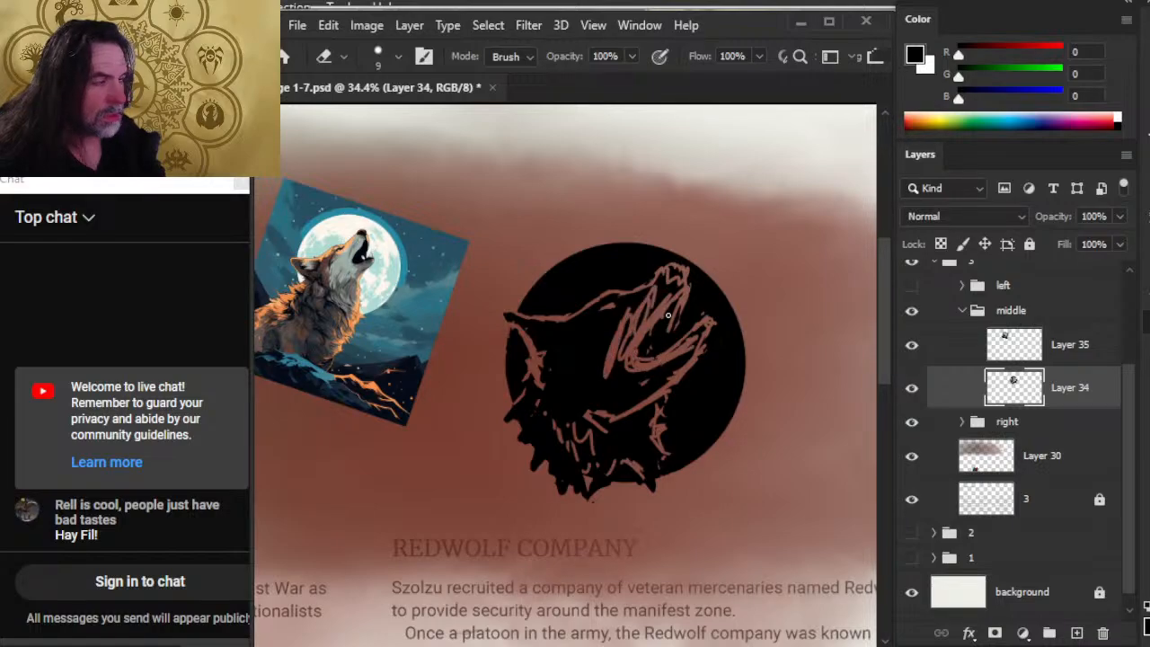
{"action": "mouse_move", "coordinate": [661, 292]}
{"action": "left_mouse_down"}
{"action": "mouse_move", "coordinate": [632, 306]}
{"action": "mouse_move", "coordinate": [673, 280]}
{"action": "left_mouse_up"}
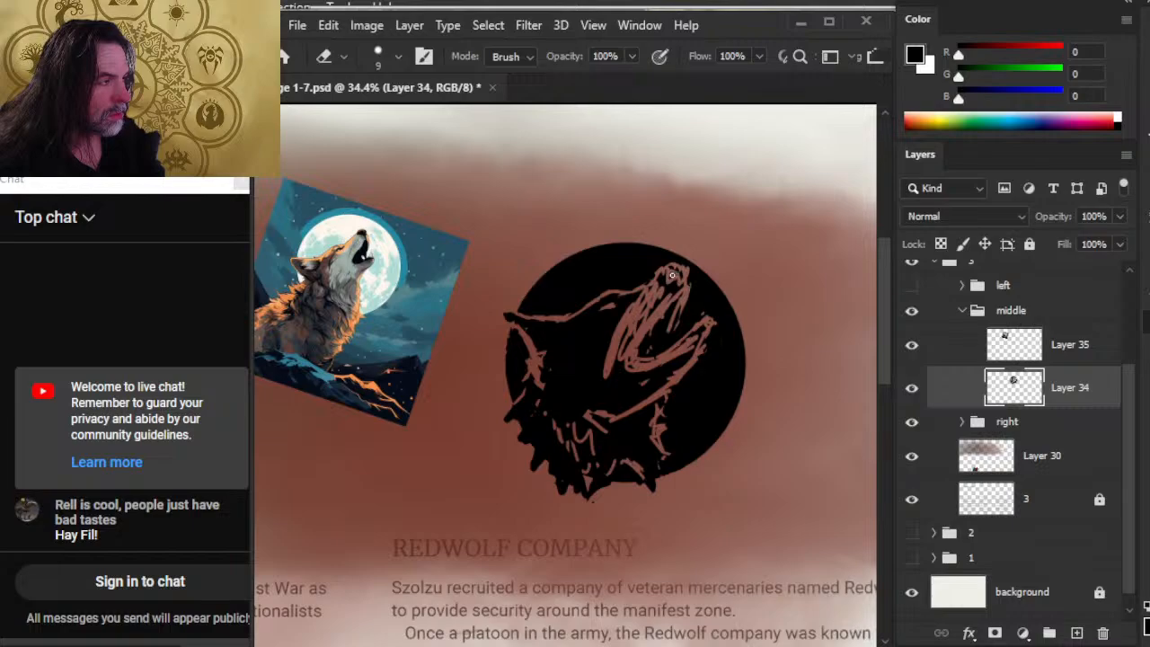
{"action": "key", "text": "b"}
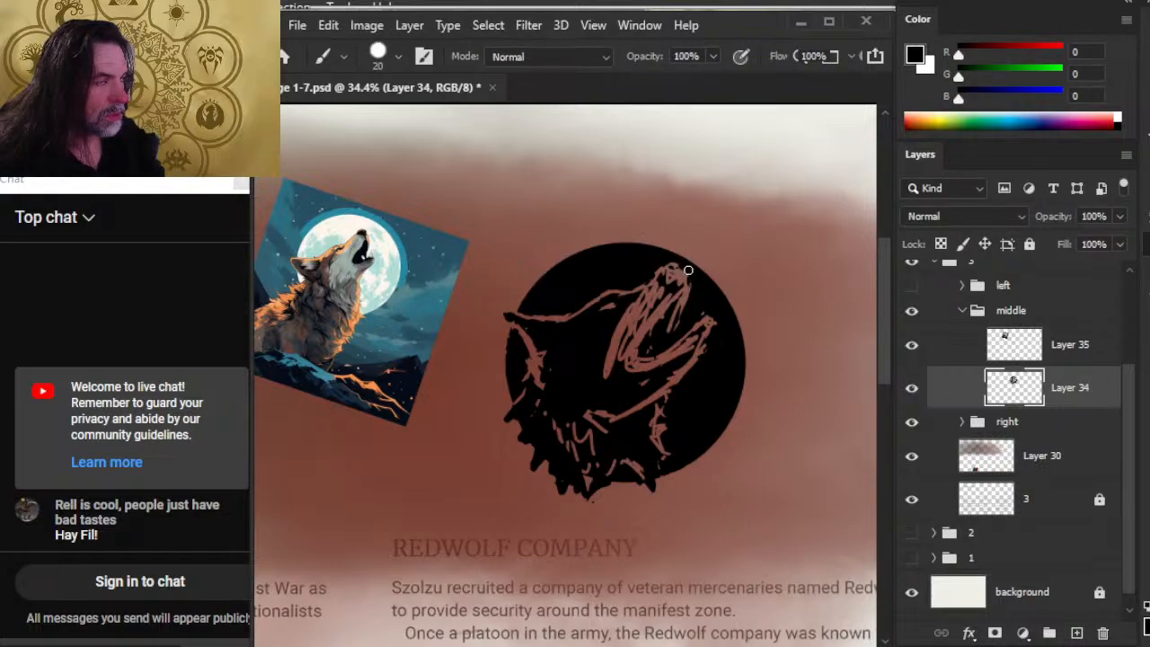
{"action": "key", "text": "e"}
{"action": "key", "text": "b"}
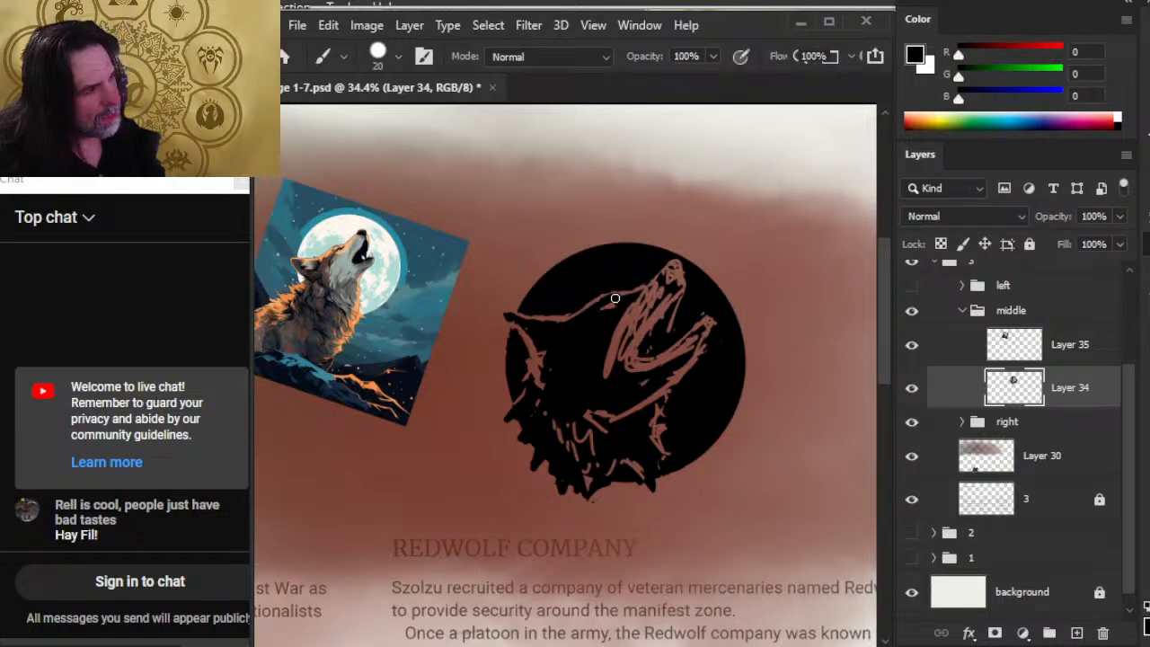
Step: Redraw the brow curve further back toward the ear and erase a small eye mark beneath it
{"action": "key", "text": "e"}
{"action": "mouse_move", "coordinate": [604, 294]}
{"action": "left_mouse_down"}
{"action": "mouse_move", "coordinate": [618, 293]}
{"action": "mouse_move", "coordinate": [589, 305]}
{"action": "mouse_move", "coordinate": [657, 274]}
{"action": "mouse_move", "coordinate": [607, 310]}
{"action": "mouse_move", "coordinate": [585, 307]}
{"action": "left_mouse_up"}
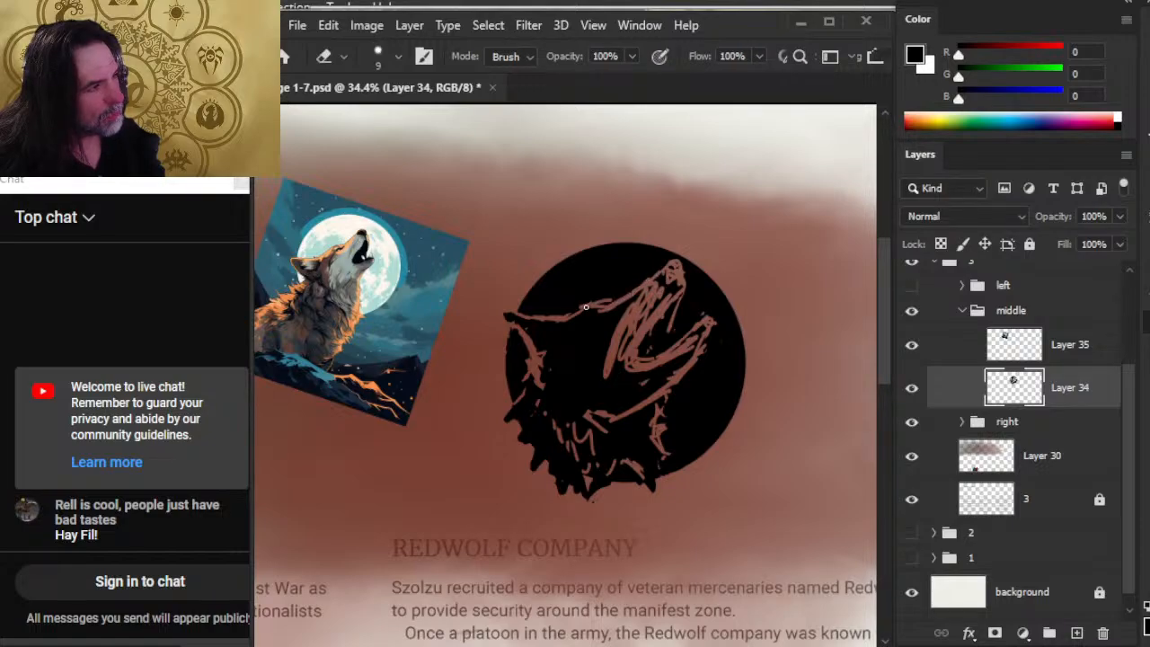
{"action": "key", "text": "b"}
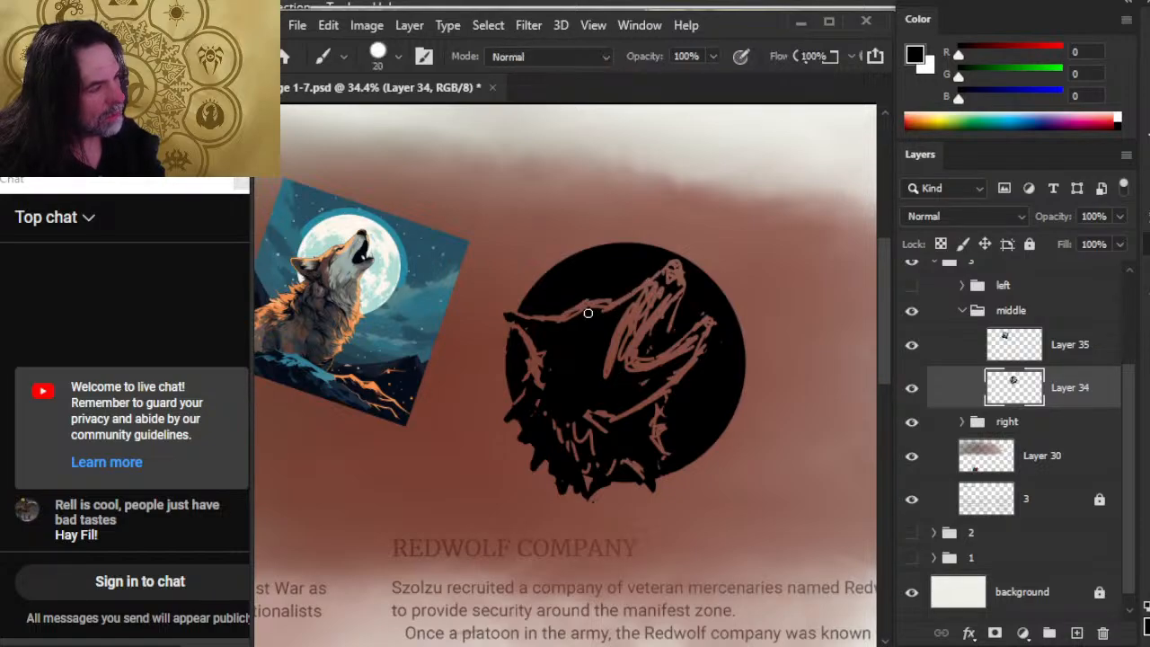
{"action": "key", "text": "e"}
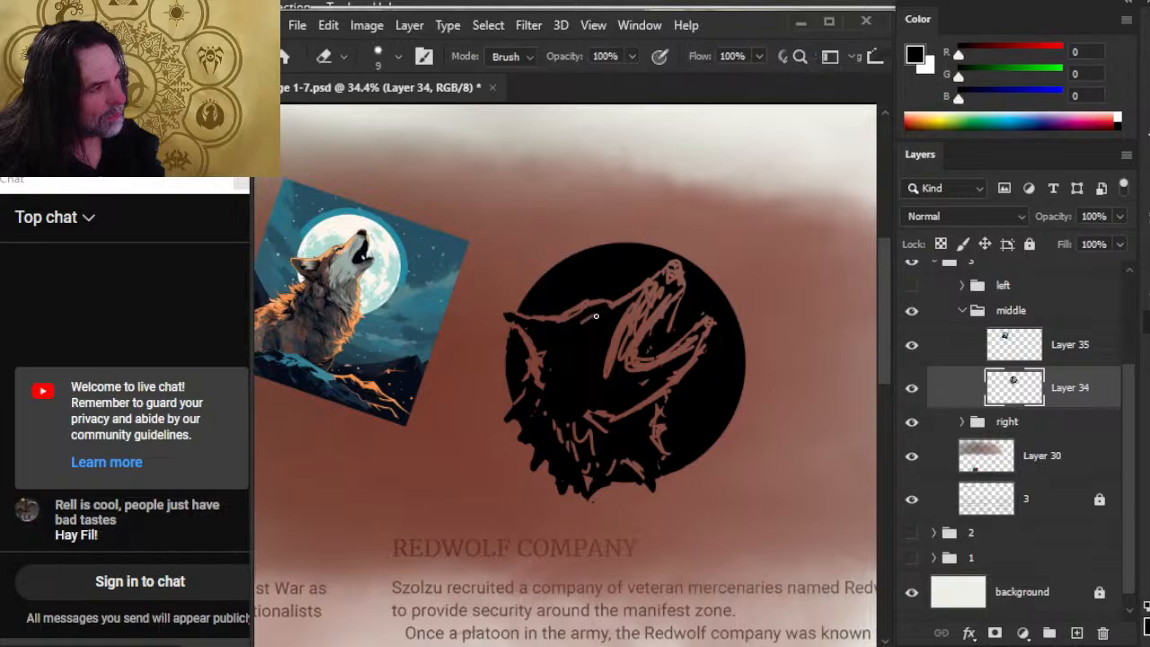
Step: Reshape the wolf's ear by painting its front edge and tip in black and trimming the outline with the eraser
{"action": "key", "text": "b"}
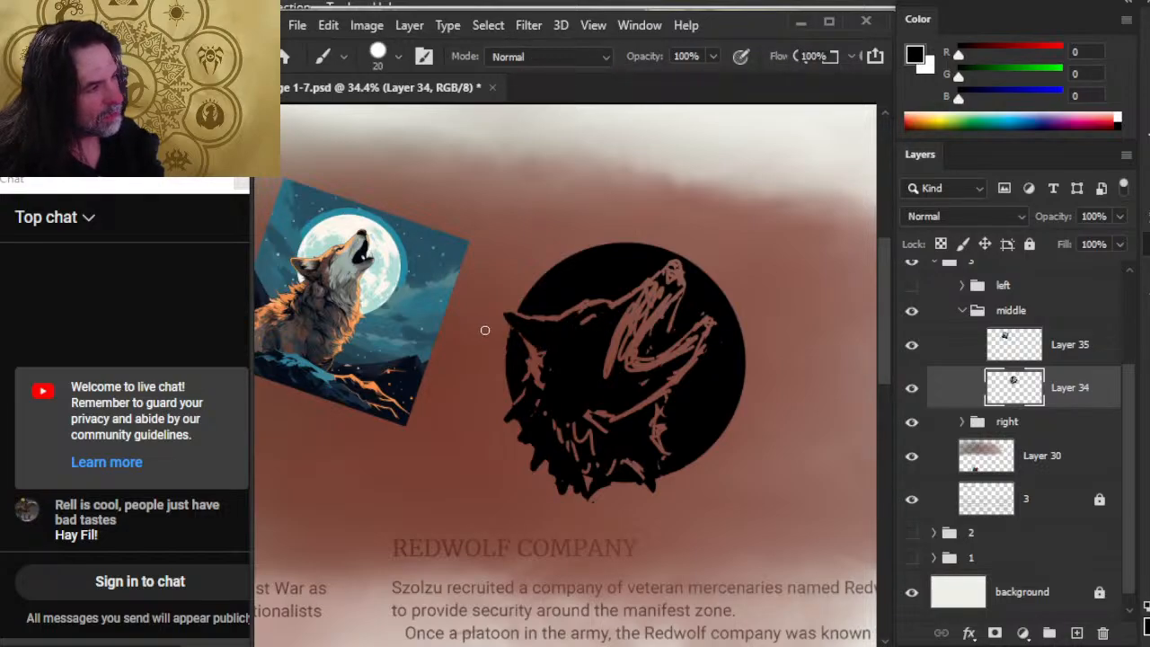
{"action": "key", "text": "e"}
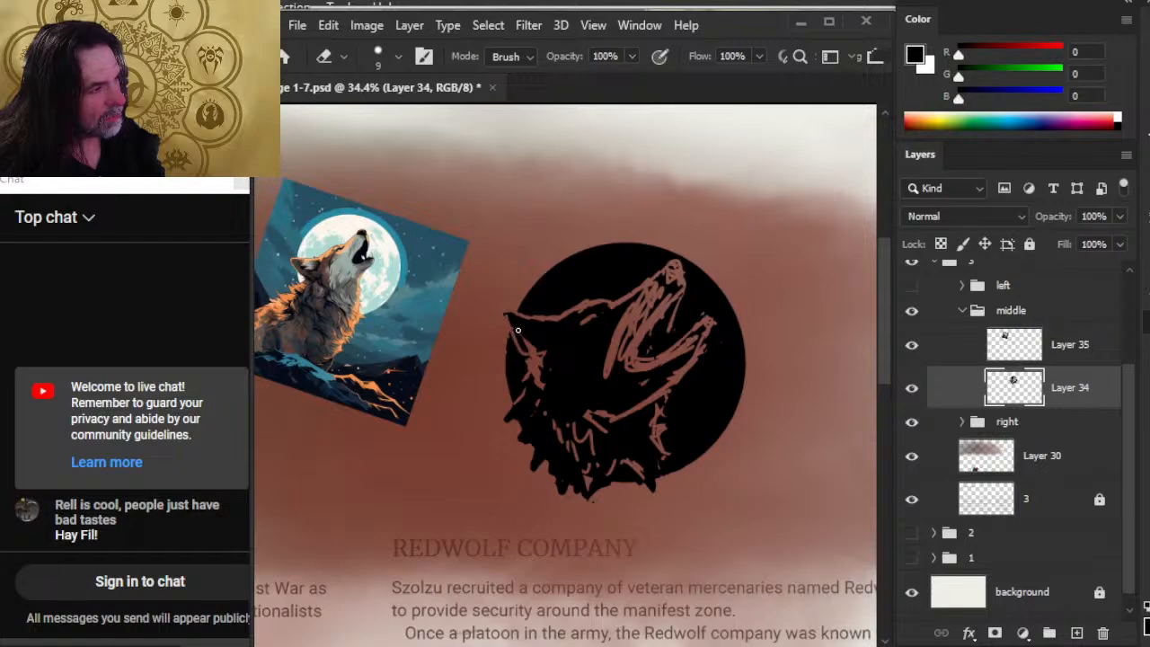
{"action": "key", "text": "b"}
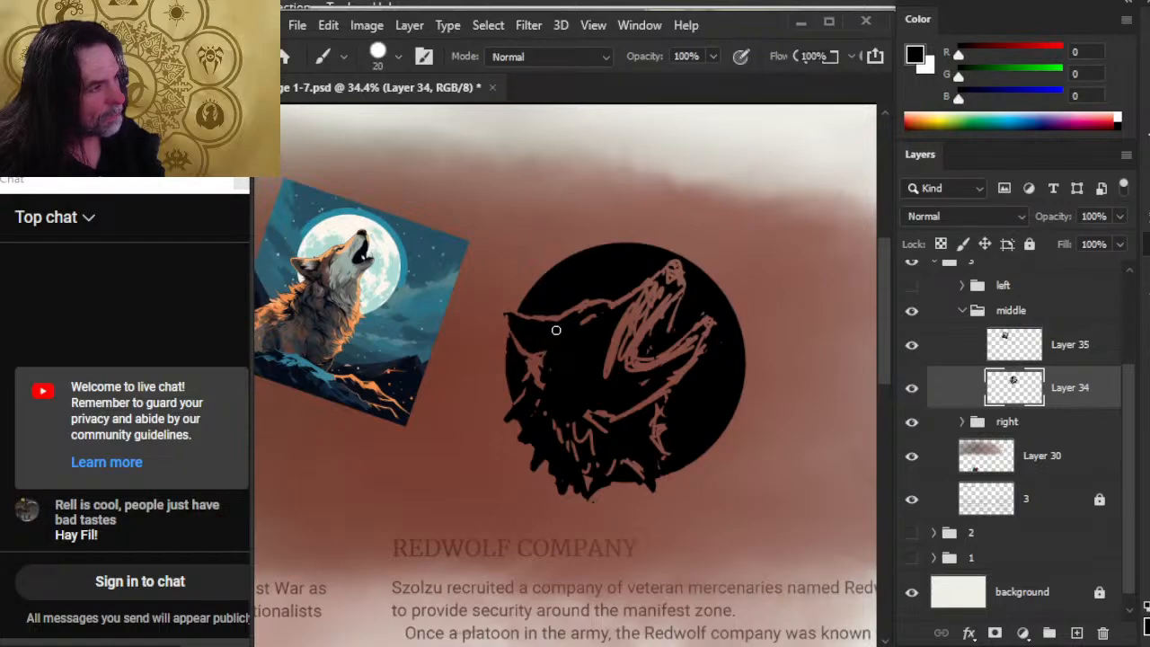
{"action": "key", "text": "e"}
{"action": "key", "text": "b"}
{"action": "key", "text": "e"}
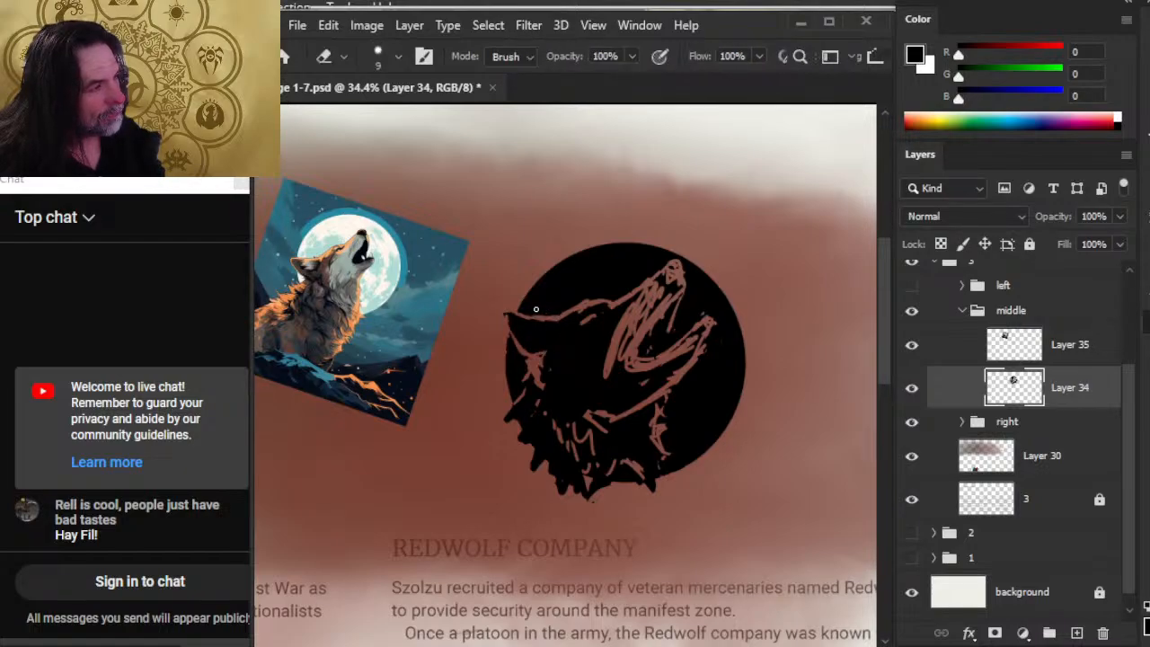
{"action": "key", "text": "b"}
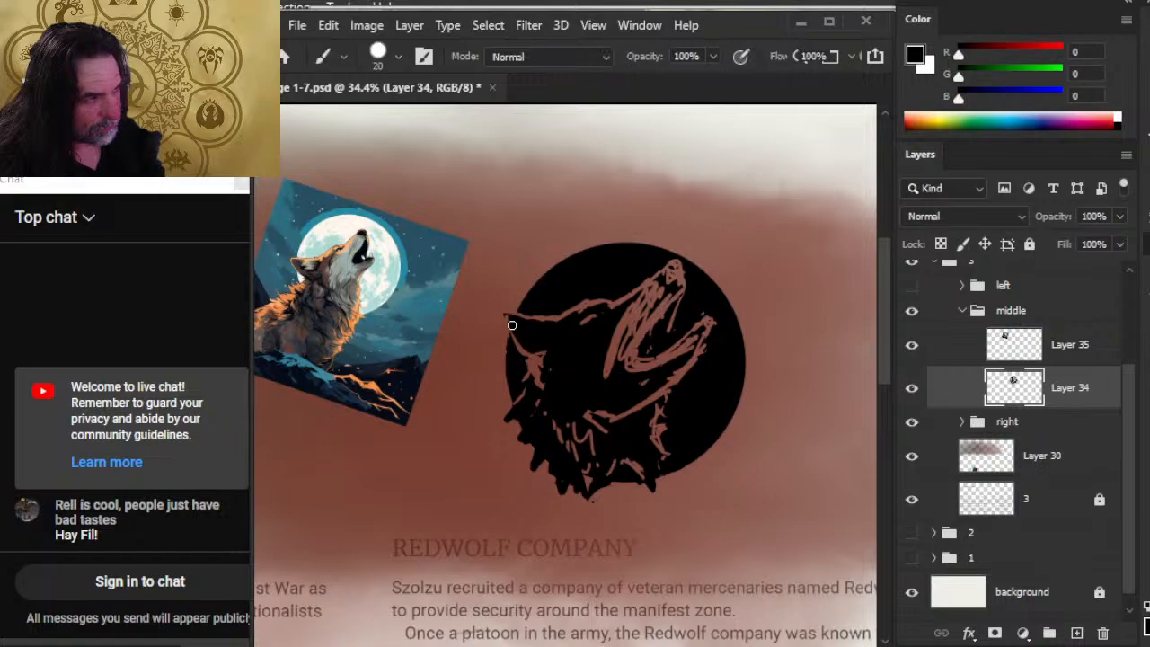
{"action": "key", "text": "e"}
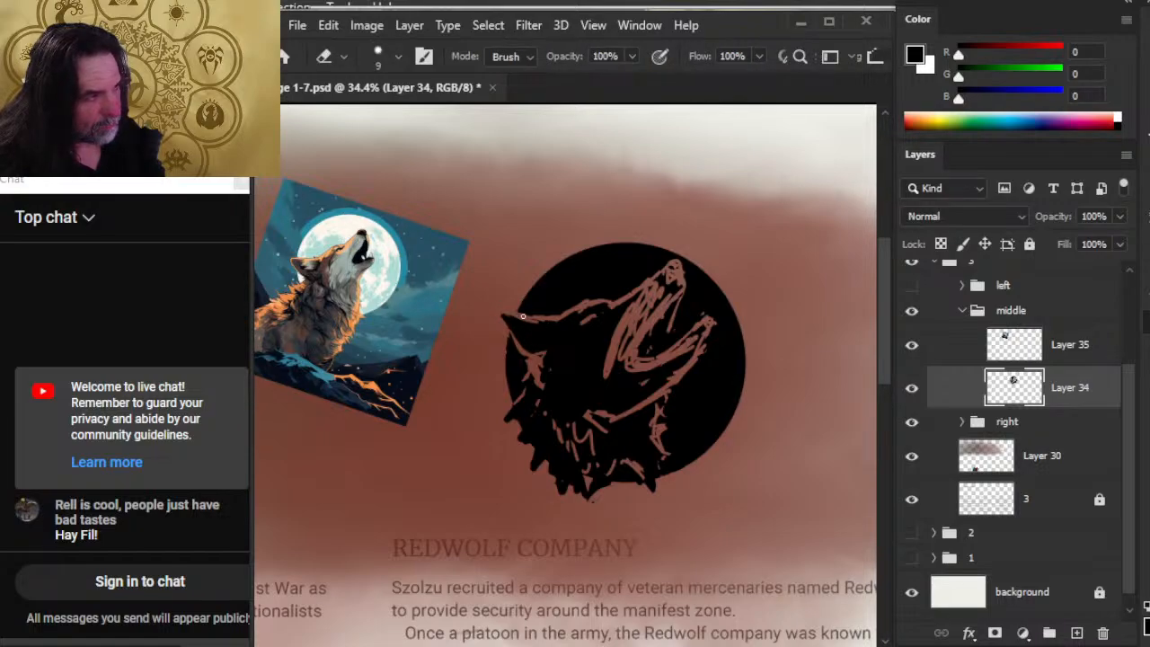
Step: Smooth the brow and muzzle bridge contour, thinning the lines with black and redoing the small eye mark
{"action": "key", "text": "b"}
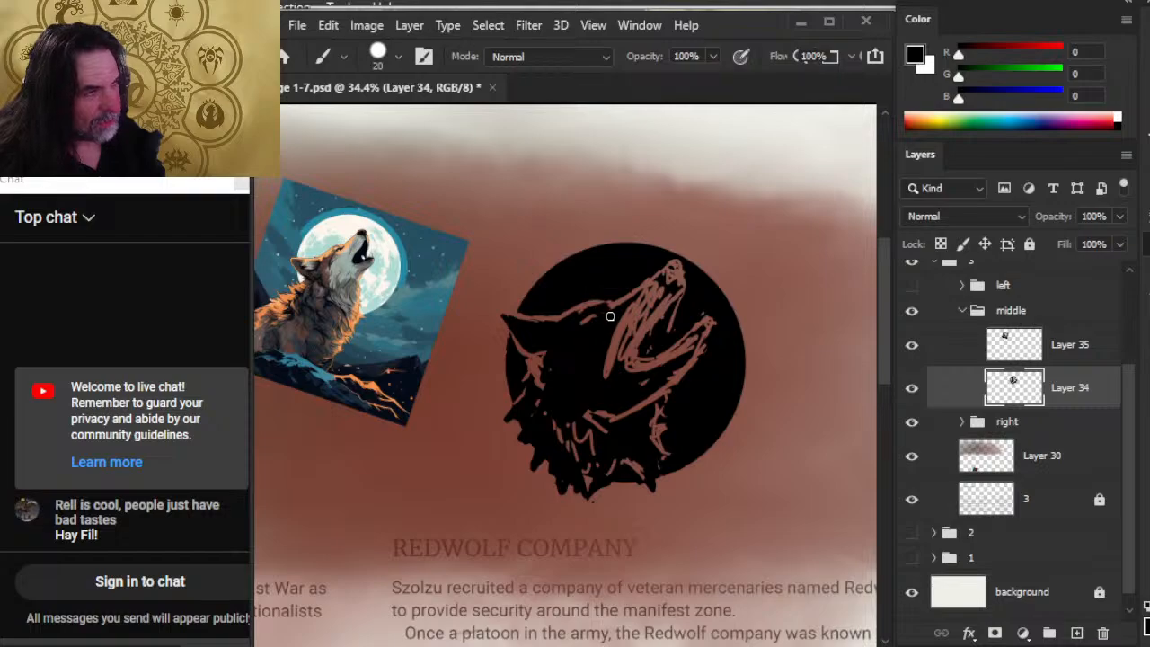
{"action": "key", "text": "e"}
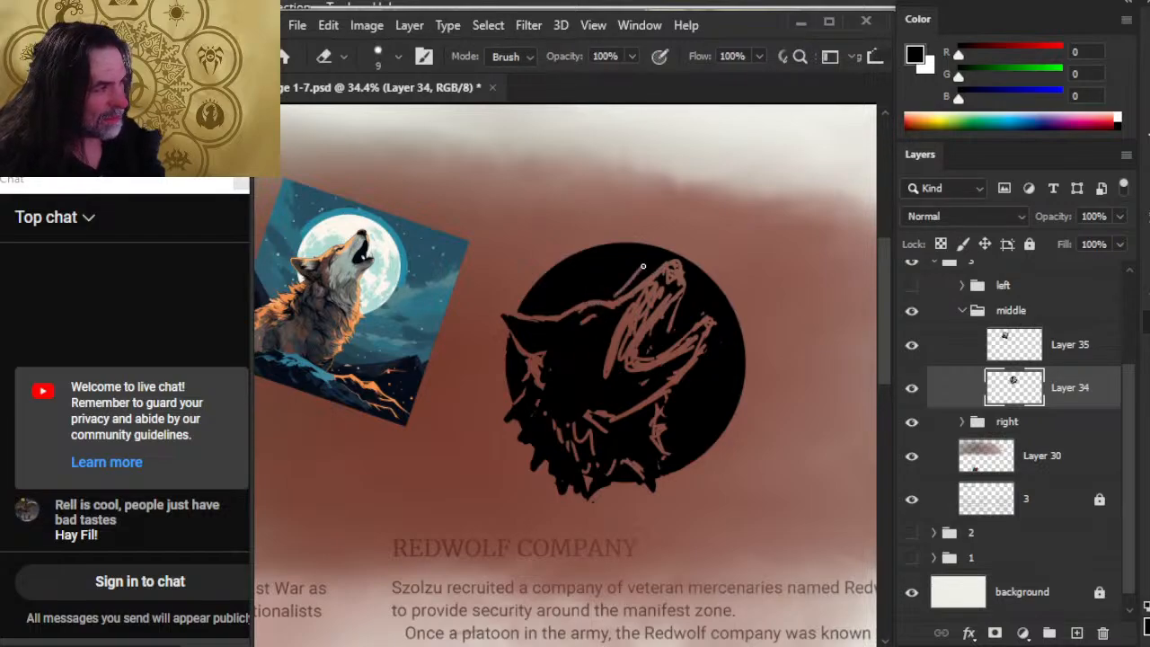
{"action": "key", "text": "b"}
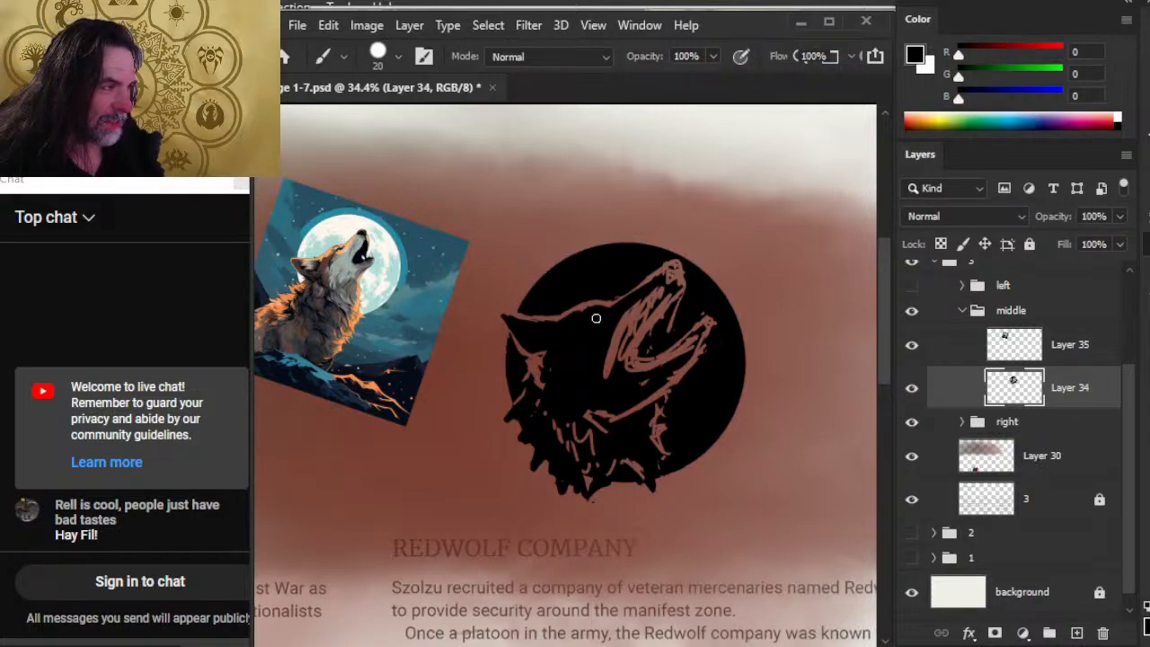
{"action": "key", "text": "e"}
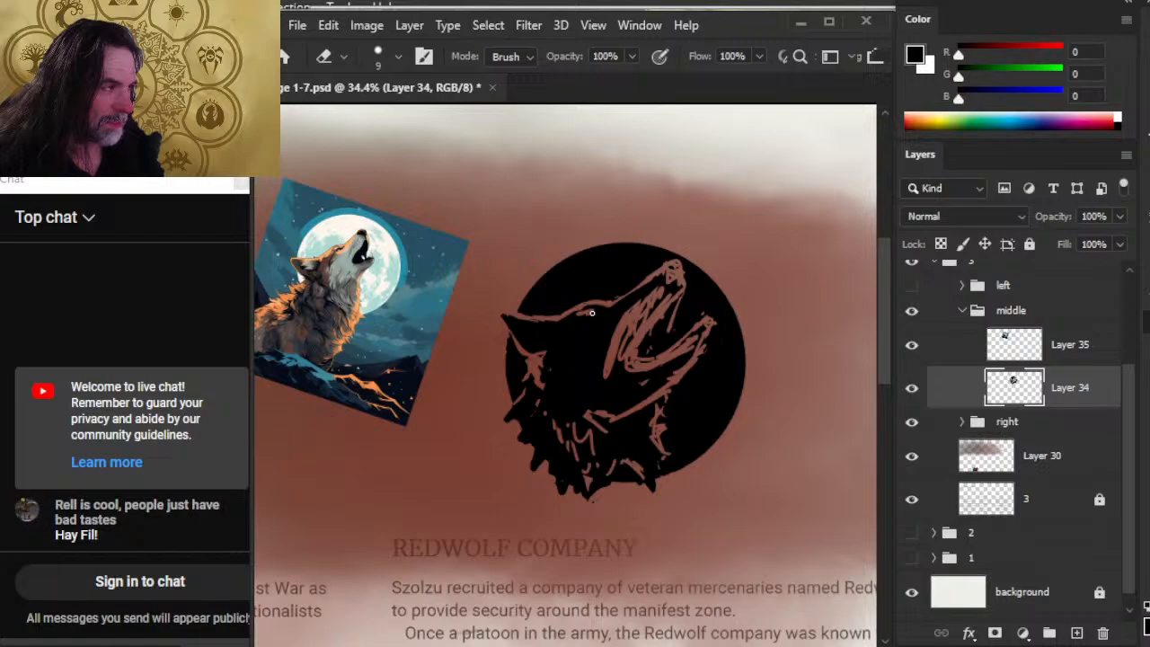
{"action": "key", "text": "b"}
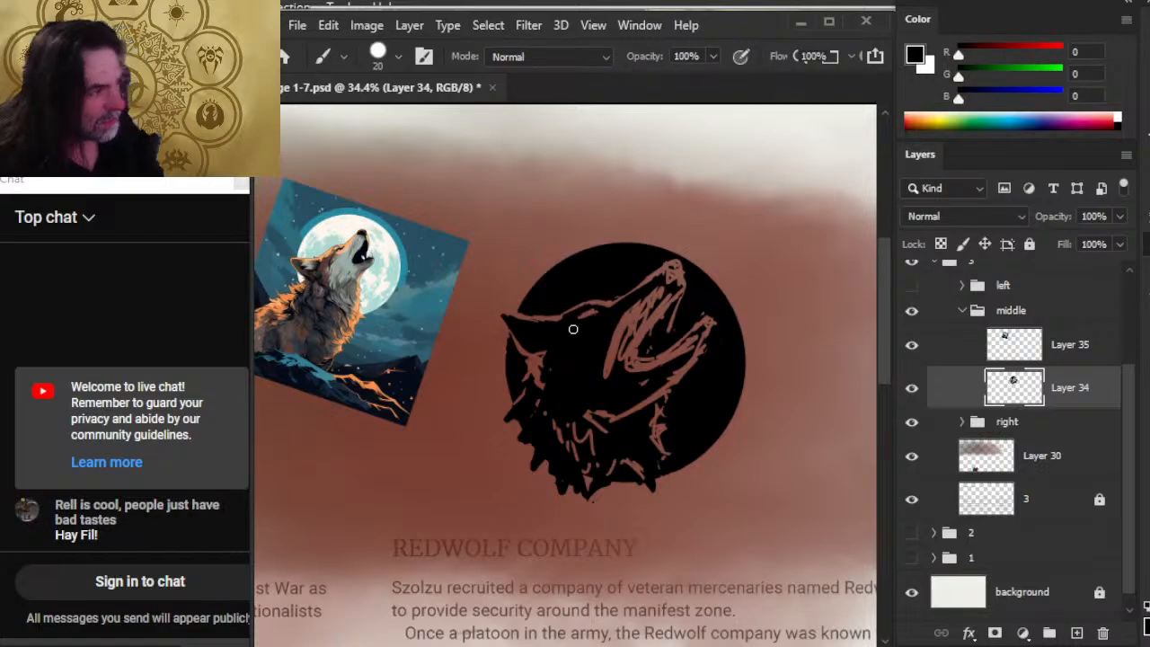
Step: Repaint the ear's upper edge in black and redraw it up to the tip with a size 6 eraser
{"action": "key", "text": "e"}
{"action": "key", "text": "b"}
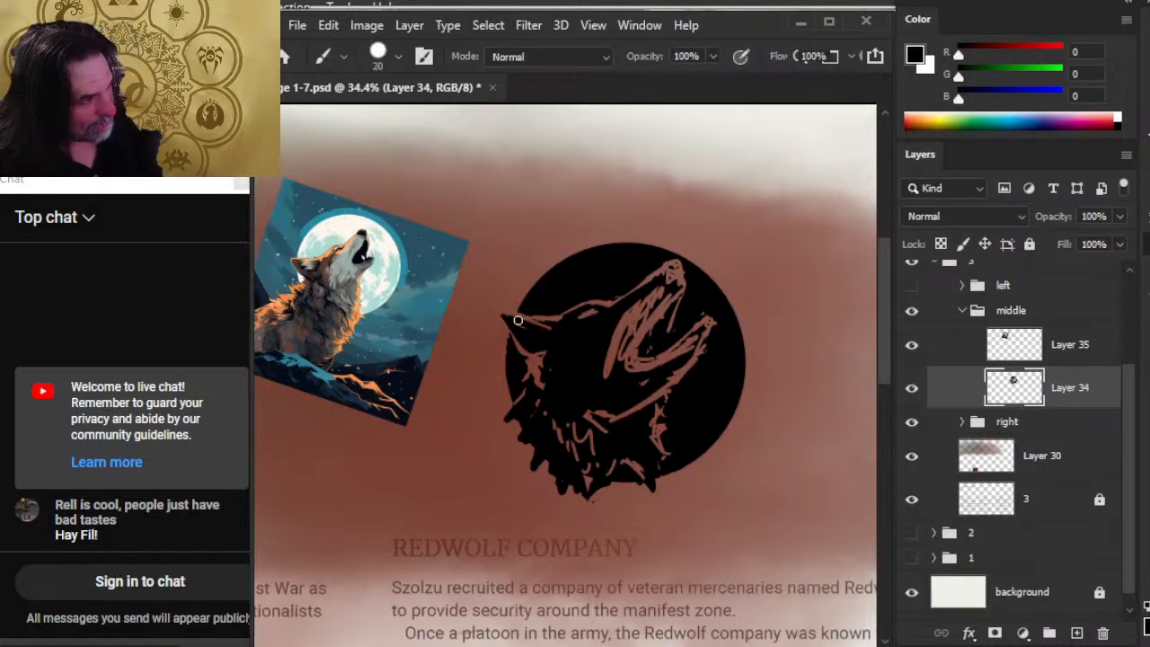
{"action": "key", "text": "e"}
{"action": "key", "text": "bracketleft"}
{"action": "key", "text": "bracketleft"}
{"action": "key", "text": "b"}
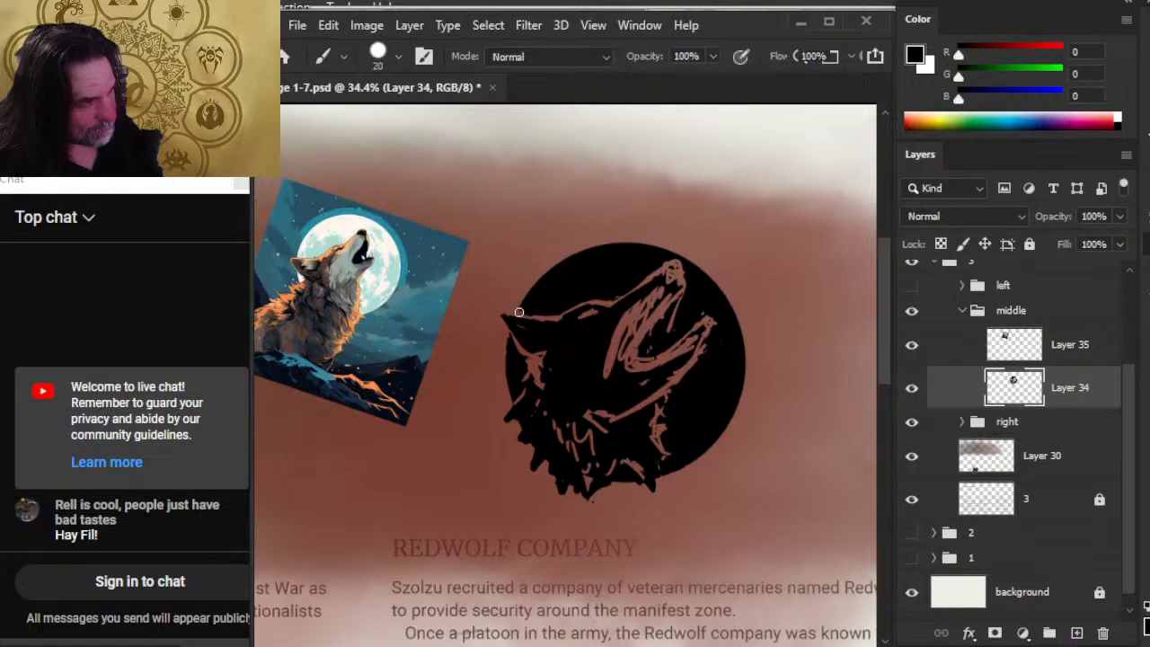
{"action": "key", "text": "e"}
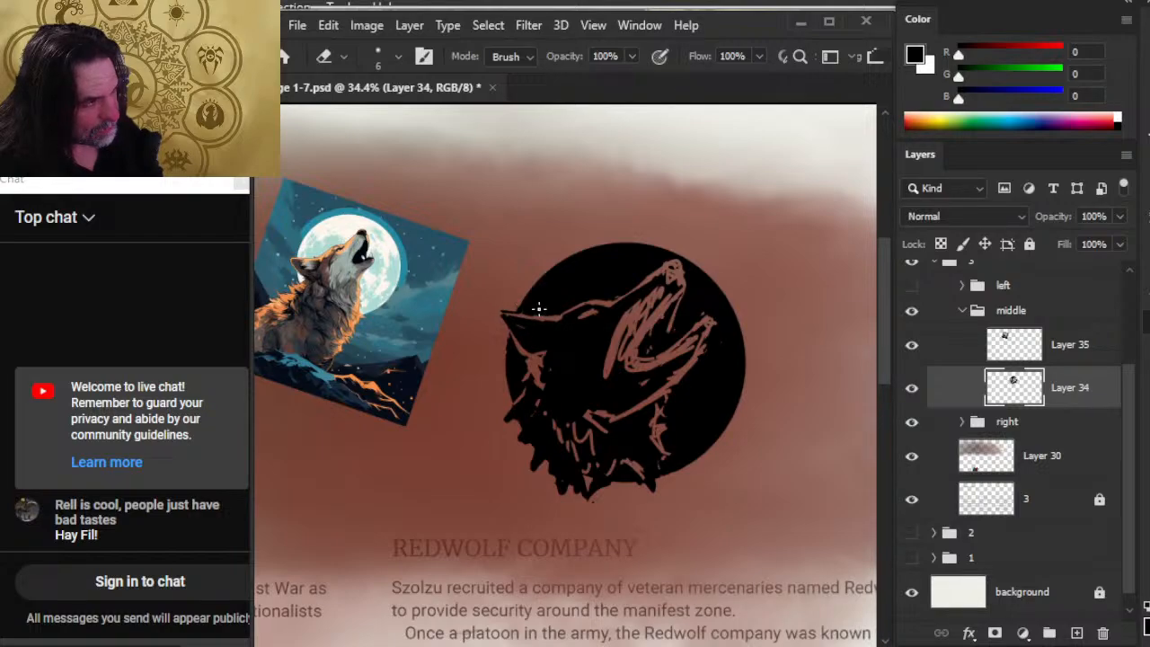
{"action": "key", "text": "b"}
{"action": "key", "text": "e"}
{"action": "key", "text": "b"}
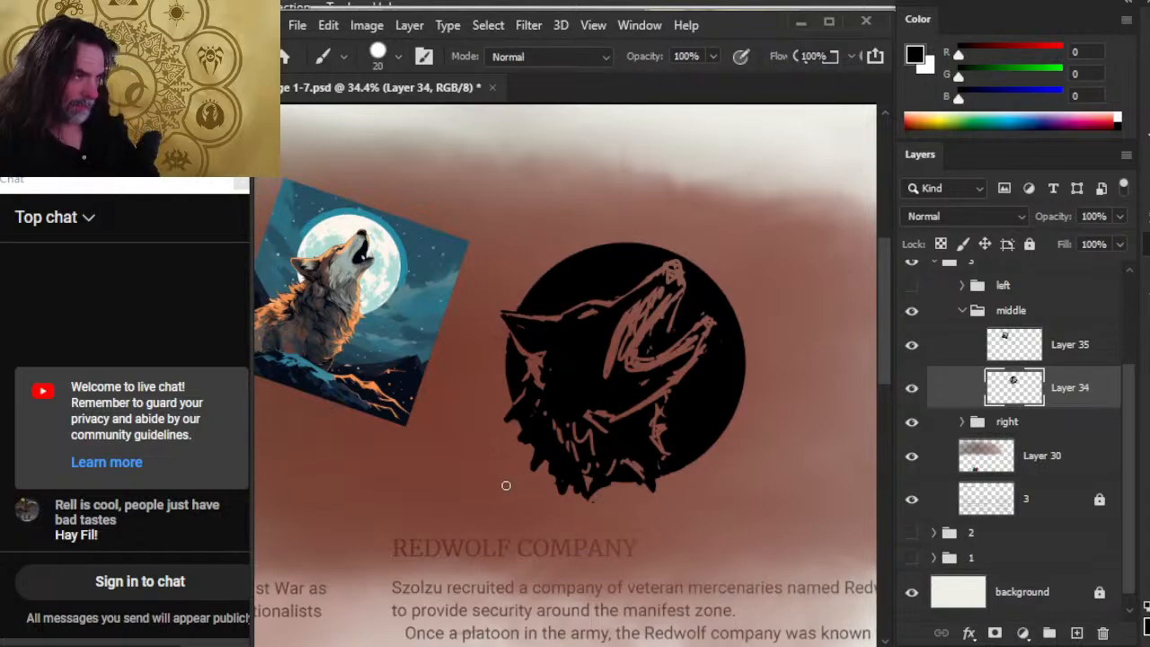
Step: Paint out the lower jaw's long underside line in black and redraw the jaw shorter with the eraser
{"action": "key", "text": "e"}
{"action": "key", "text": "b"}
{"action": "mouse_move", "coordinate": [672, 388]}
{"action": "left_mouse_down"}
{"action": "mouse_move", "coordinate": [713, 336]}
{"action": "mouse_move", "coordinate": [710, 321]}
{"action": "left_mouse_up"}
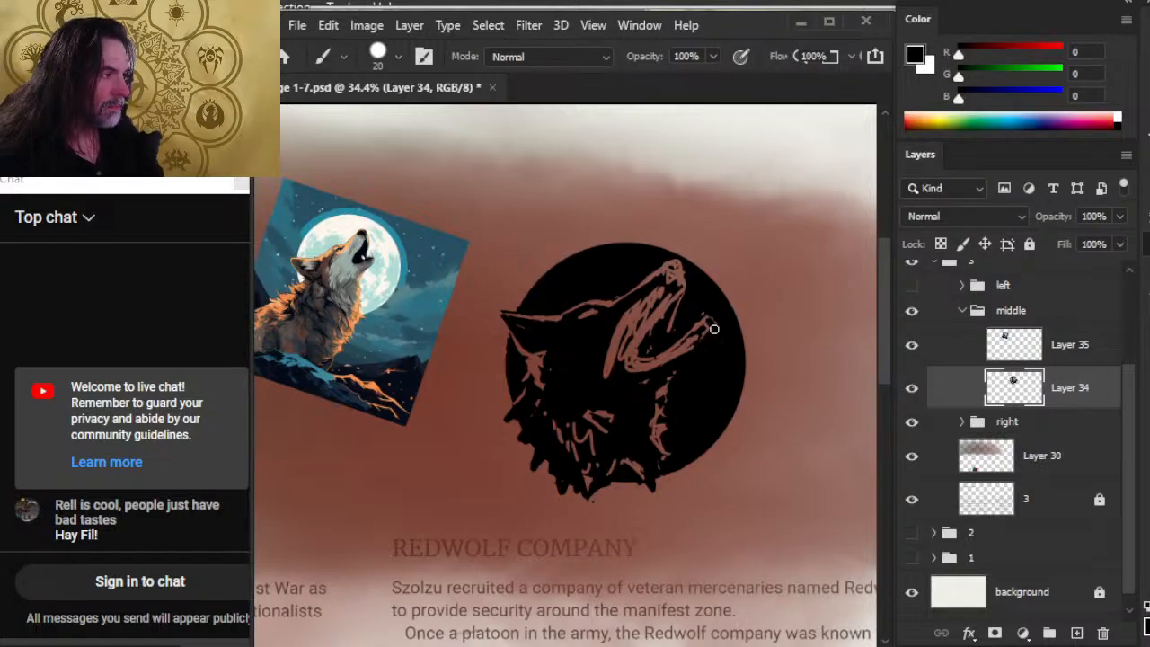
{"action": "key", "text": "e"}
{"action": "left_click_drag", "start_coordinate": [685, 363], "coordinate": [705, 338]}
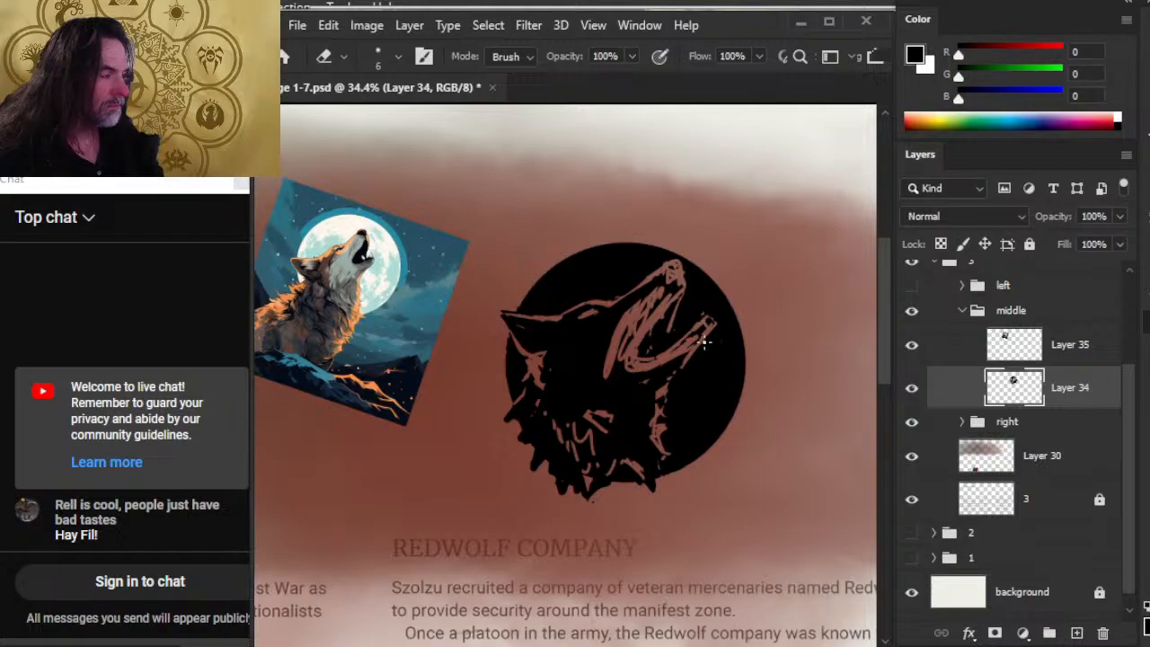
{"action": "key", "text": "b"}
{"action": "key", "text": "e"}
{"action": "key", "text": "b"}
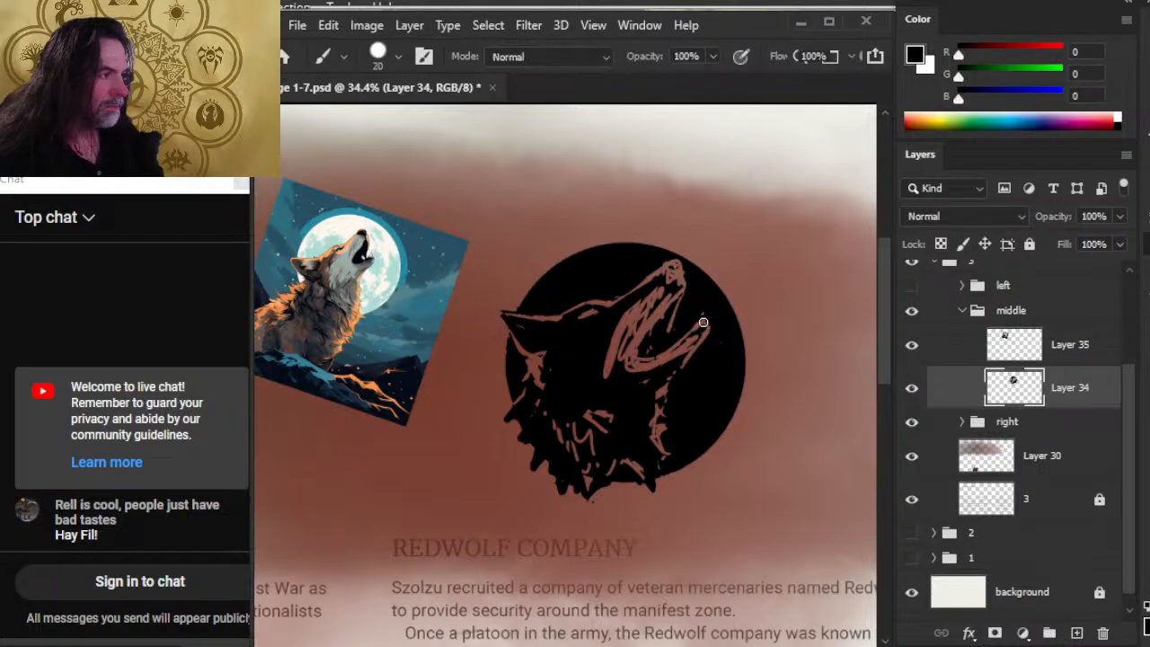
{"action": "key", "text": "e"}
{"action": "key", "text": "b"}
{"action": "key", "text": "e"}
{"action": "key", "text": "b"}
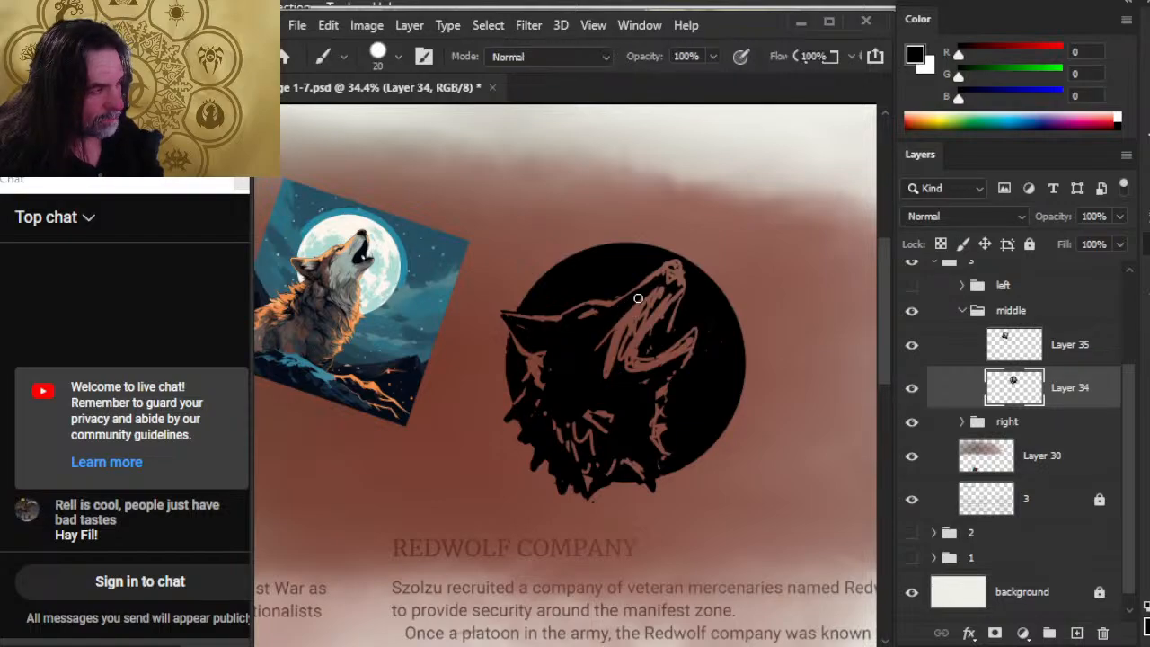
Step: Paint out the shading on the side of the muzzle and erase fur strokes down the cheek with a size 5 eraser
{"action": "mouse_move", "coordinate": [638, 300]}
{"action": "left_mouse_down"}
{"action": "mouse_move", "coordinate": [628, 336]}
{"action": "mouse_move", "coordinate": [571, 357]}
{"action": "mouse_move", "coordinate": [559, 395]}
{"action": "mouse_move", "coordinate": [599, 327]}
{"action": "mouse_move", "coordinate": [549, 357]}
{"action": "mouse_move", "coordinate": [553, 338]}
{"action": "mouse_move", "coordinate": [544, 421]}
{"action": "mouse_move", "coordinate": [567, 381]}
{"action": "left_mouse_up"}
{"action": "key", "text": "e"}
{"action": "key", "text": "b"}
{"action": "key", "text": "e"}
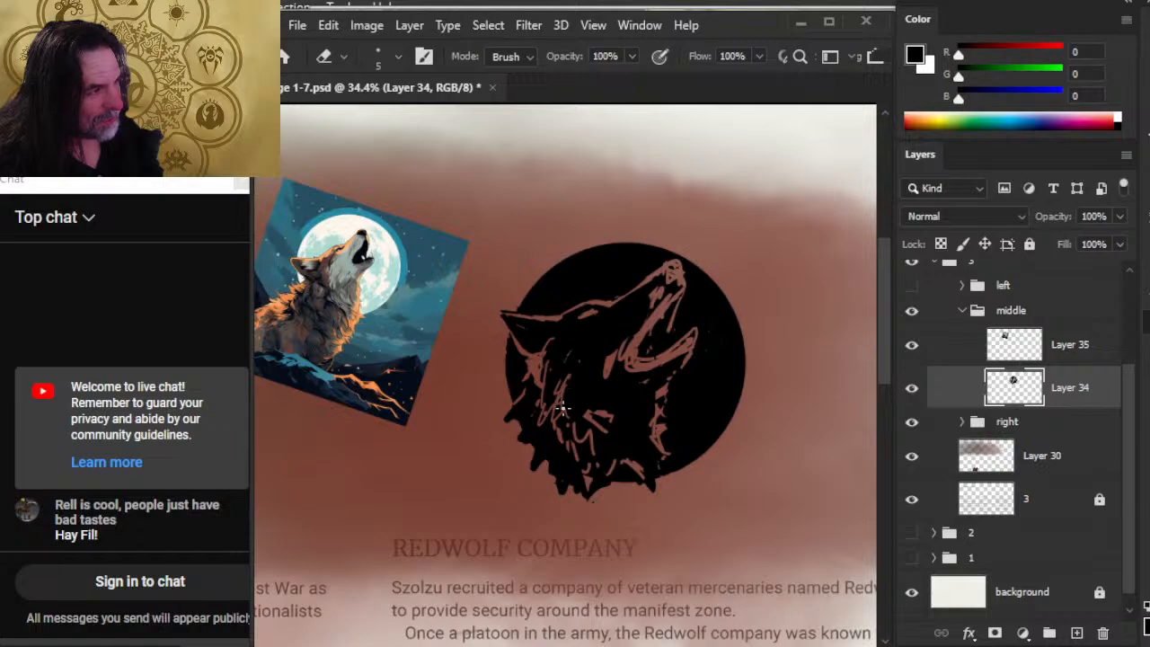
Step: Rework the fur marks where the ear's base meets the head with black paint and the eraser
{"action": "key", "text": "b"}
{"action": "left_click_drag", "start_coordinate": [551, 334], "coordinate": [534, 349]}
{"action": "key", "text": "e"}
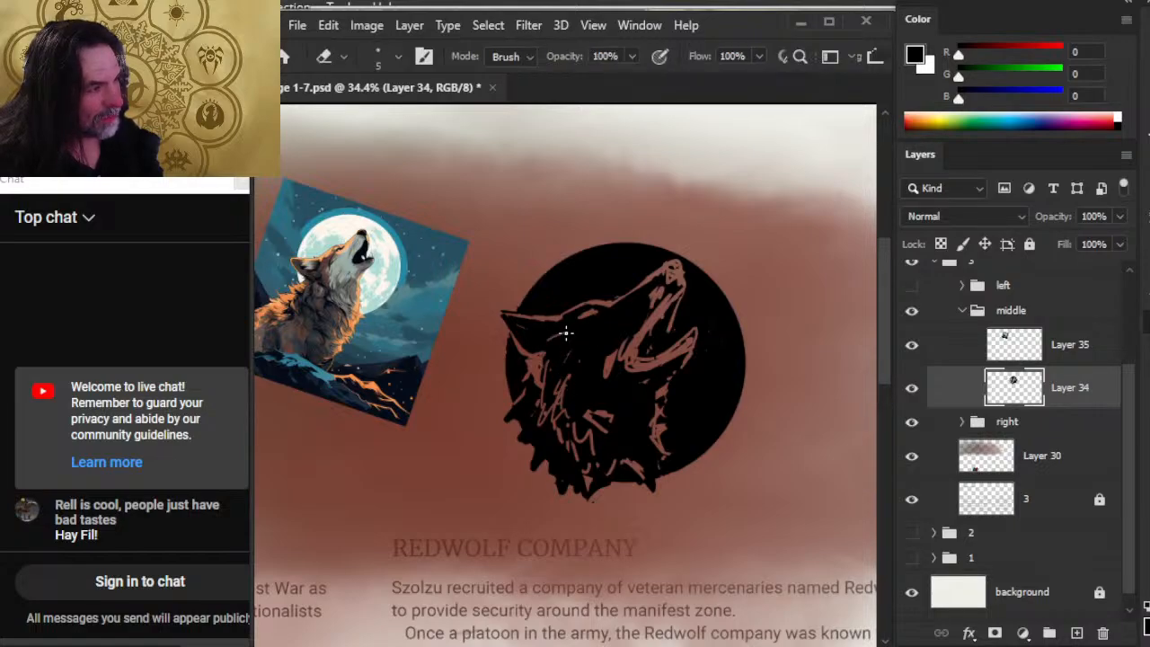
{"action": "key", "text": "b"}
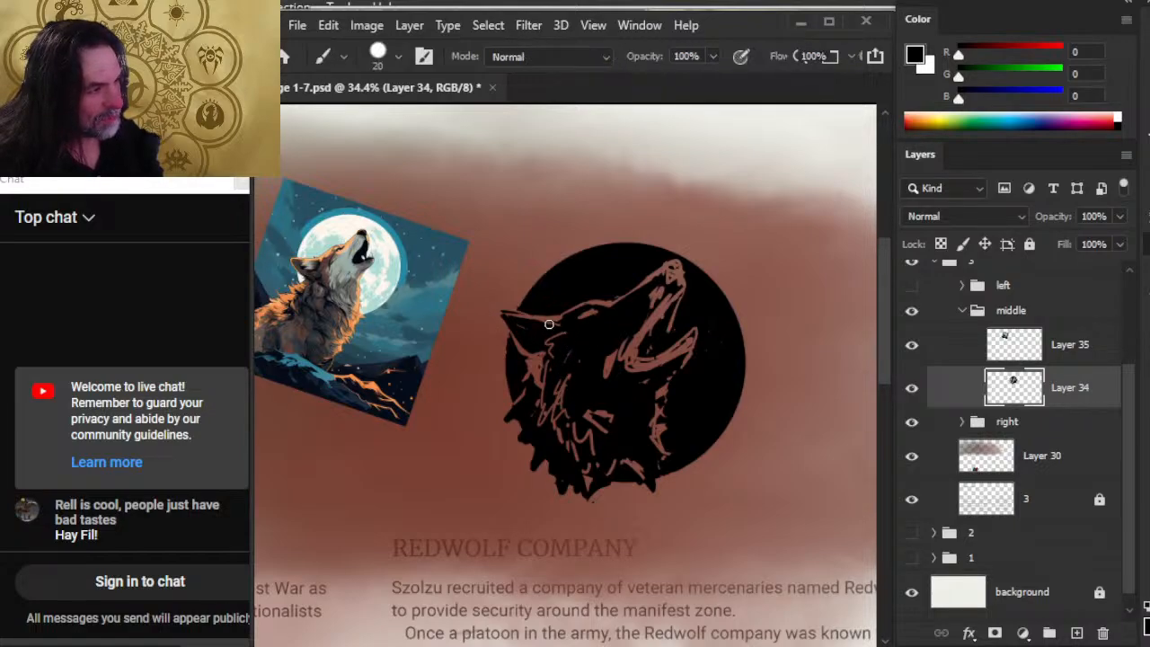
Step: Paint over the ear tip's outer edge in black and trim its outline with a size 10 eraser
{"action": "left_click_drag", "start_coordinate": [518, 280], "coordinate": [508, 303]}
{"action": "key", "text": "e"}
{"action": "key", "text": "bracketright"}
{"action": "key", "text": "bracketright"}
{"action": "key", "text": "bracketright"}
{"action": "key", "text": "bracketright"}
{"action": "key", "text": "bracketright"}
{"action": "key", "text": "b"}
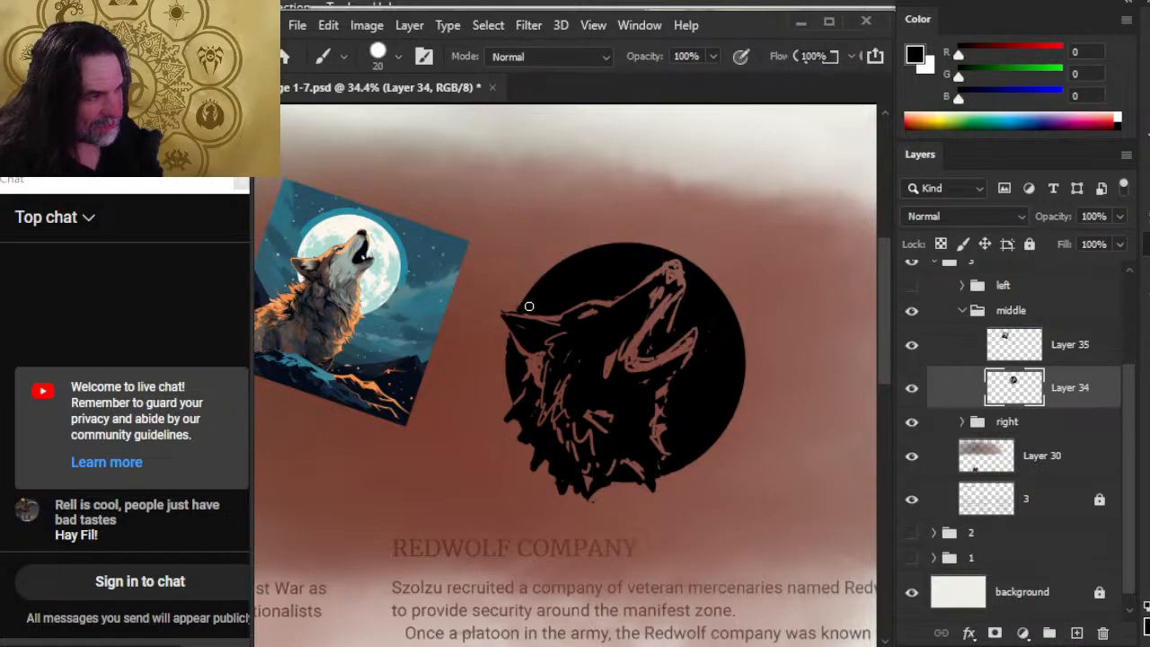
{"action": "key", "text": "e"}
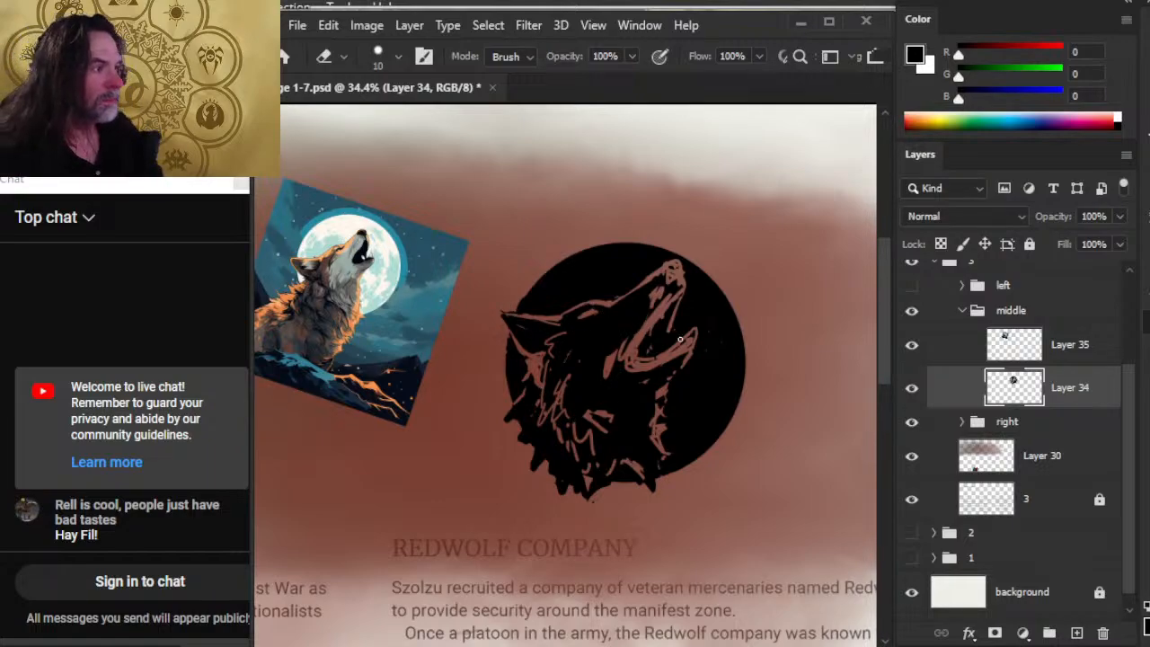
Step: Clean up the open mouth in black and erase a curved line joining the nose to the lower jaw tip
{"action": "key", "text": "b"}
{"action": "key", "text": "e"}
{"action": "key", "text": "b"}
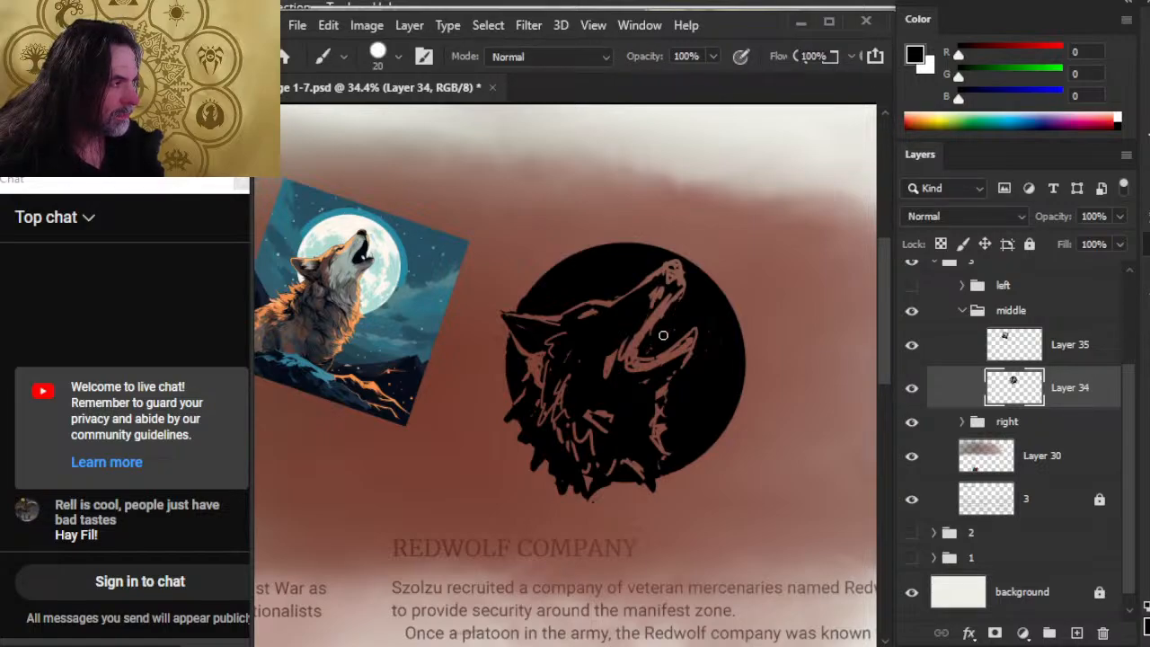
{"action": "key", "text": "e"}
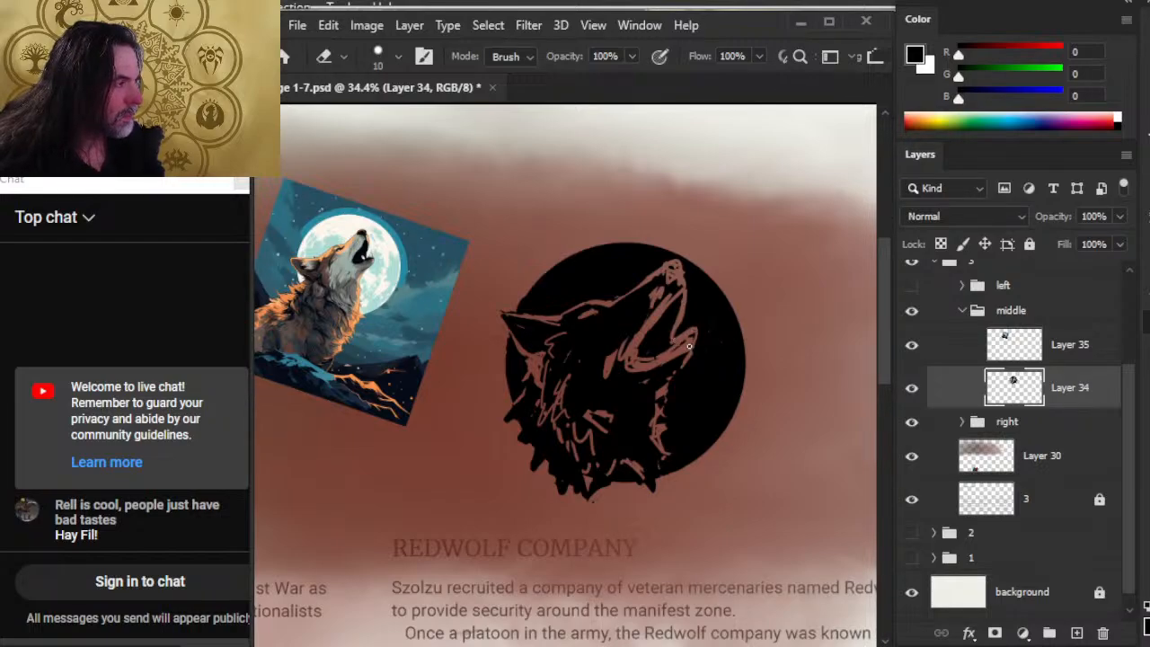
Step: Thin the lower jaw with black and redraw its upper lip line back to the mouth corner
{"action": "key", "text": "b"}
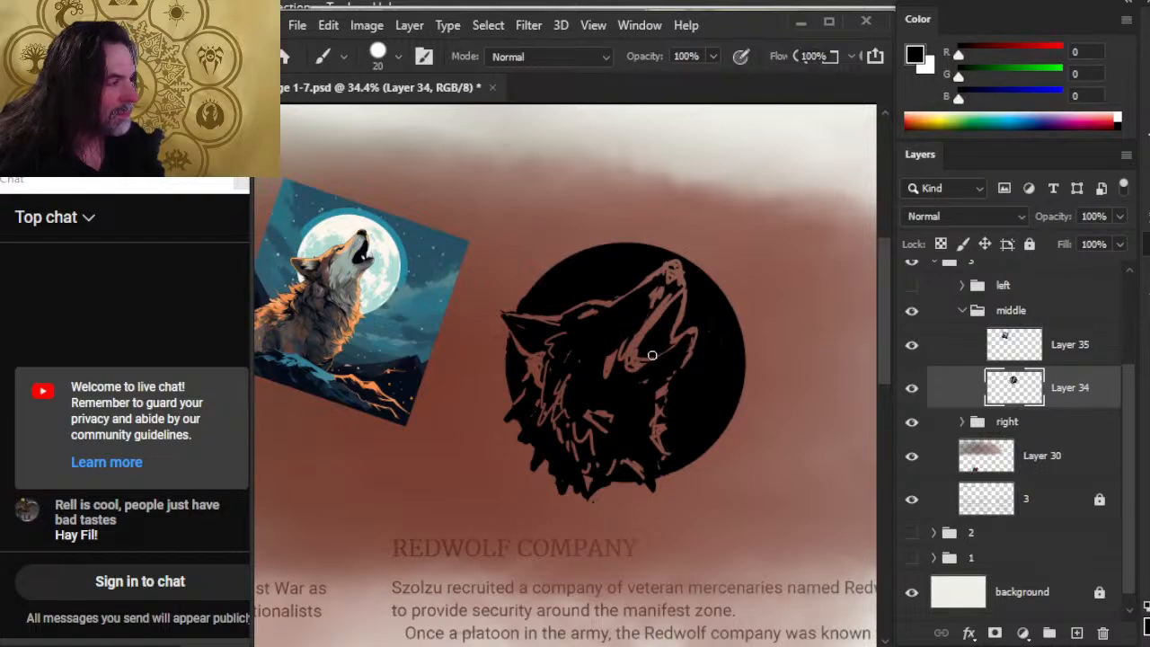
{"action": "key", "text": "e"}
{"action": "key", "text": "b"}
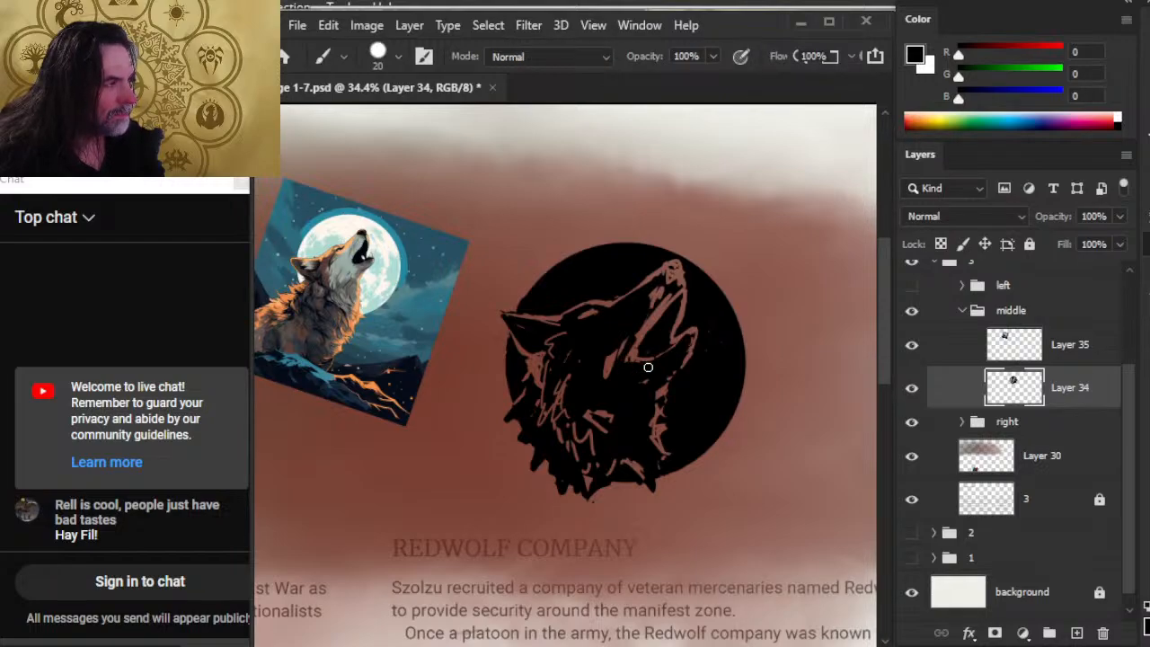
{"action": "key", "text": "e"}
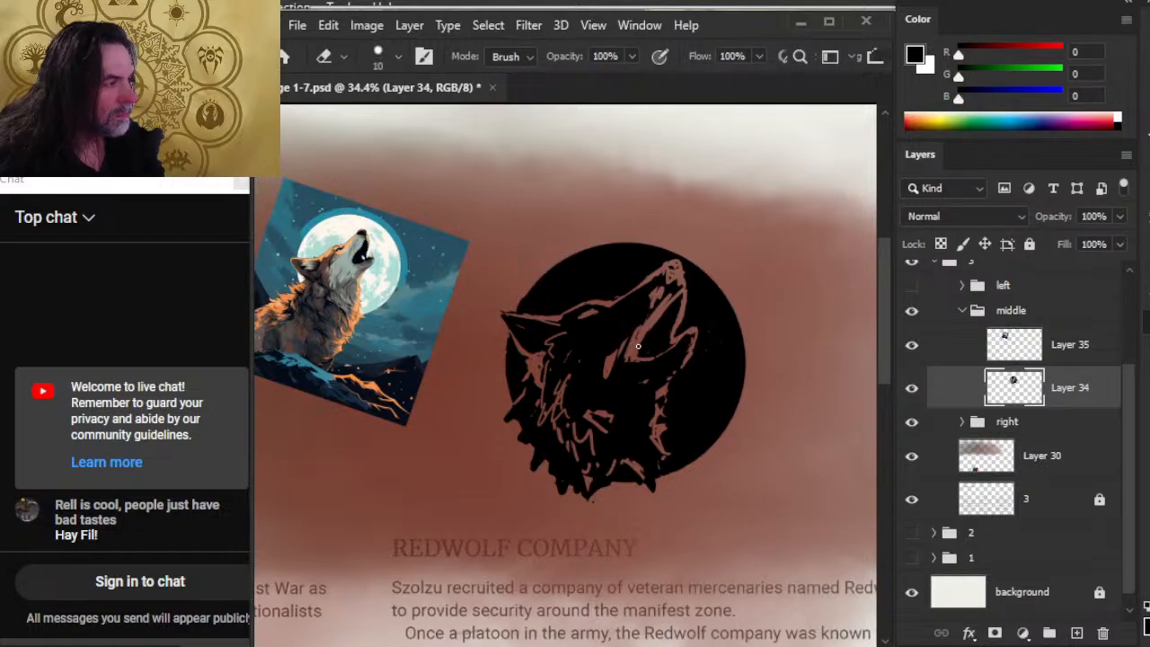
Step: Erase dense vertical fur strokes across the cheek, below the mouth corner and along the underside of the lower jaw
{"action": "mouse_move", "coordinate": [639, 310]}
{"action": "left_mouse_down"}
{"action": "mouse_move", "coordinate": [593, 393]}
{"action": "mouse_move", "coordinate": [631, 408]}
{"action": "left_mouse_up"}
{"action": "mouse_move", "coordinate": [626, 368]}
{"action": "left_mouse_down"}
{"action": "mouse_move", "coordinate": [623, 408]}
{"action": "mouse_move", "coordinate": [645, 408]}
{"action": "left_mouse_up"}
{"action": "mouse_move", "coordinate": [673, 353]}
{"action": "left_mouse_down"}
{"action": "mouse_move", "coordinate": [654, 390]}
{"action": "mouse_move", "coordinate": [679, 359]}
{"action": "left_mouse_up"}
{"action": "key", "text": "b"}
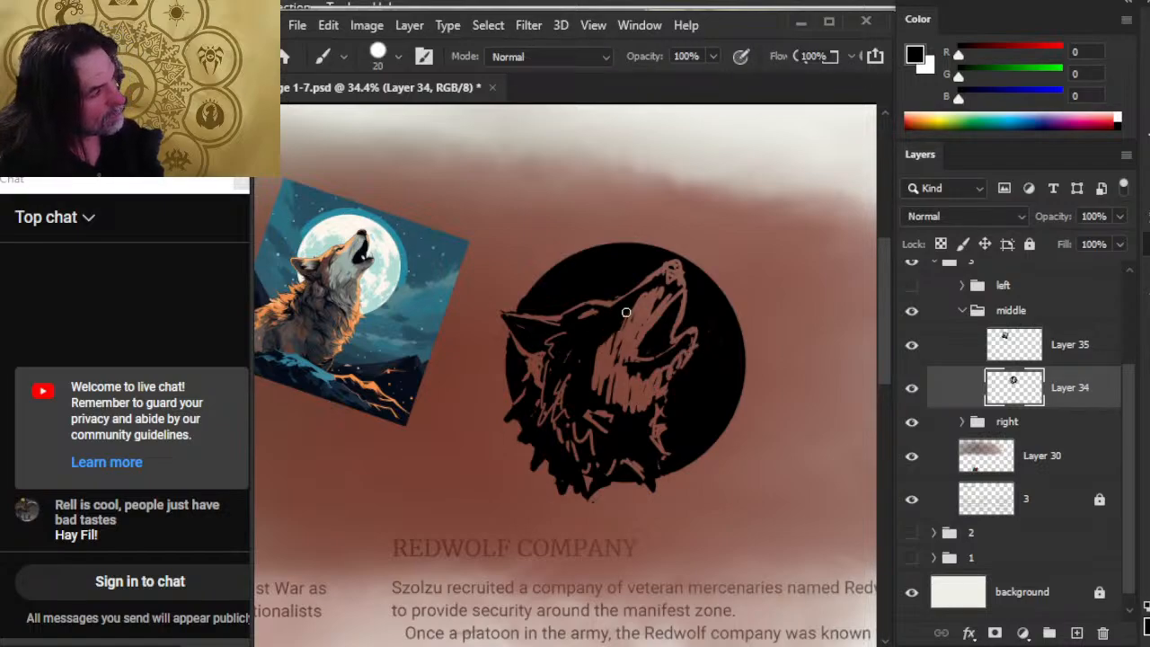
Step: Erase short slanted fur strokes from the muzzle bridge back across the side of the head
{"action": "key", "text": "e"}
{"action": "left_click_drag", "start_coordinate": [614, 320], "coordinate": [598, 345]}
{"action": "left_click_drag", "start_coordinate": [600, 333], "coordinate": [571, 364]}
{"action": "left_click_drag", "start_coordinate": [580, 365], "coordinate": [576, 376]}
{"action": "left_click_drag", "start_coordinate": [624, 315], "coordinate": [619, 327]}
{"action": "key", "text": "b"}
{"action": "key", "text": "e"}
{"action": "key", "text": "b"}
Step: Rework the shading along the upper lip, darkening it with black and erasing fine strokes with a size 8 eraser
{"action": "mouse_move", "coordinate": [667, 298]}
{"action": "left_mouse_down"}
{"action": "mouse_move", "coordinate": [638, 334]}
{"action": "mouse_move", "coordinate": [642, 322]}
{"action": "left_mouse_up"}
{"action": "left_click_drag", "start_coordinate": [637, 326], "coordinate": [625, 358]}
{"action": "key", "text": "ctrl"}
{"action": "left_click_drag", "start_coordinate": [671, 307], "coordinate": [640, 346]}
{"action": "key", "text": "e"}
{"action": "key", "text": "bracketleft"}
{"action": "key", "text": "bracketleft"}
{"action": "mouse_move", "coordinate": [678, 289]}
{"action": "left_mouse_down"}
{"action": "mouse_move", "coordinate": [647, 320]}
{"action": "mouse_move", "coordinate": [673, 283]}
{"action": "mouse_move", "coordinate": [636, 345]}
{"action": "left_mouse_up"}
{"action": "key", "text": "b"}
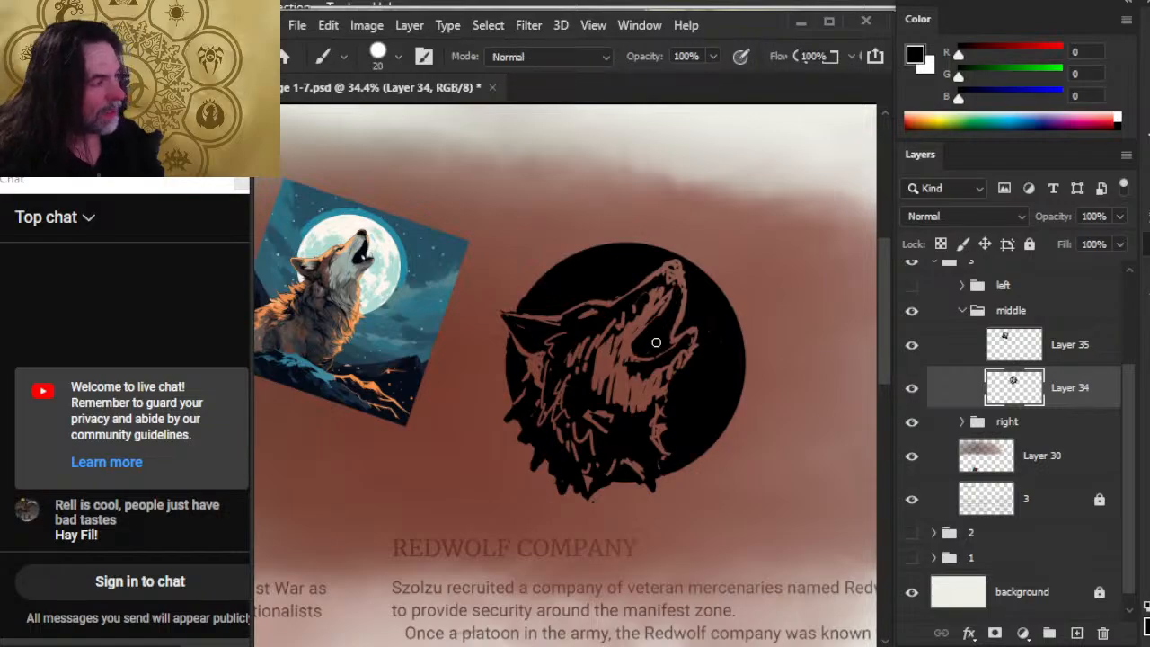
{"action": "left_click_drag", "start_coordinate": [663, 304], "coordinate": [622, 344]}
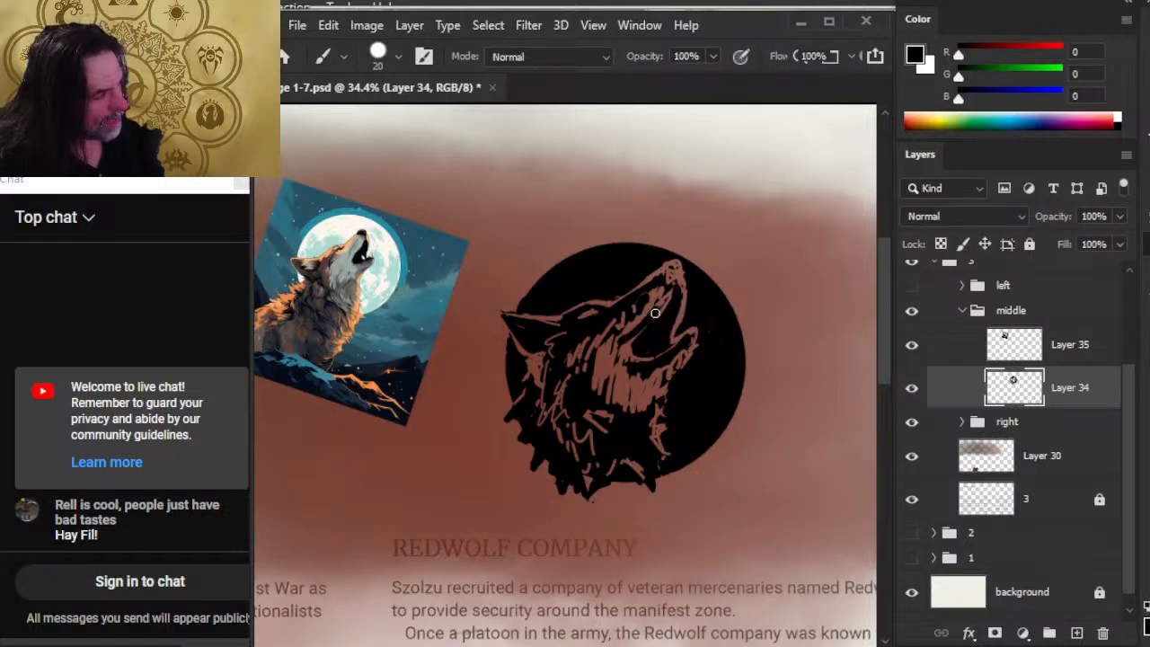
{"action": "key", "text": "e"}
{"action": "mouse_move", "coordinate": [656, 307]}
{"action": "left_mouse_down"}
{"action": "mouse_move", "coordinate": [616, 337]}
{"action": "mouse_move", "coordinate": [626, 340]}
{"action": "left_mouse_up"}
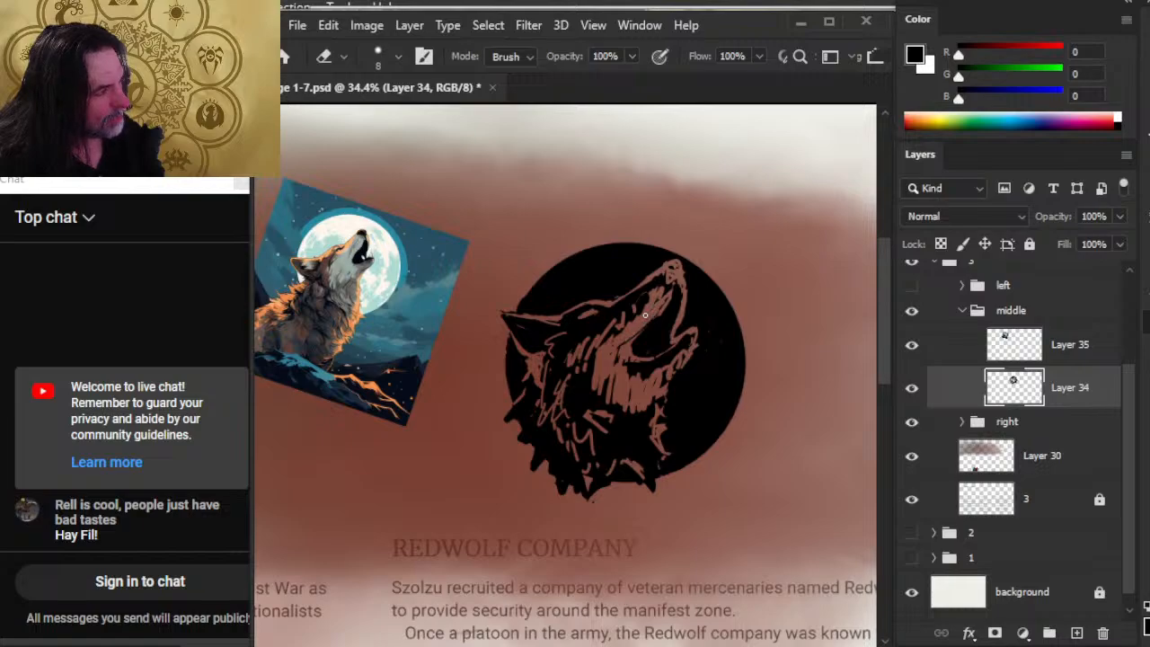
Step: Reshape the nose tip with black paint and the eraser, trimming the outer line along the top of the muzzle
{"action": "key", "text": "b"}
{"action": "left_click_drag", "start_coordinate": [670, 286], "coordinate": [668, 258]}
{"action": "key", "text": "e"}
{"action": "key", "text": "b"}
{"action": "key", "text": "e"}
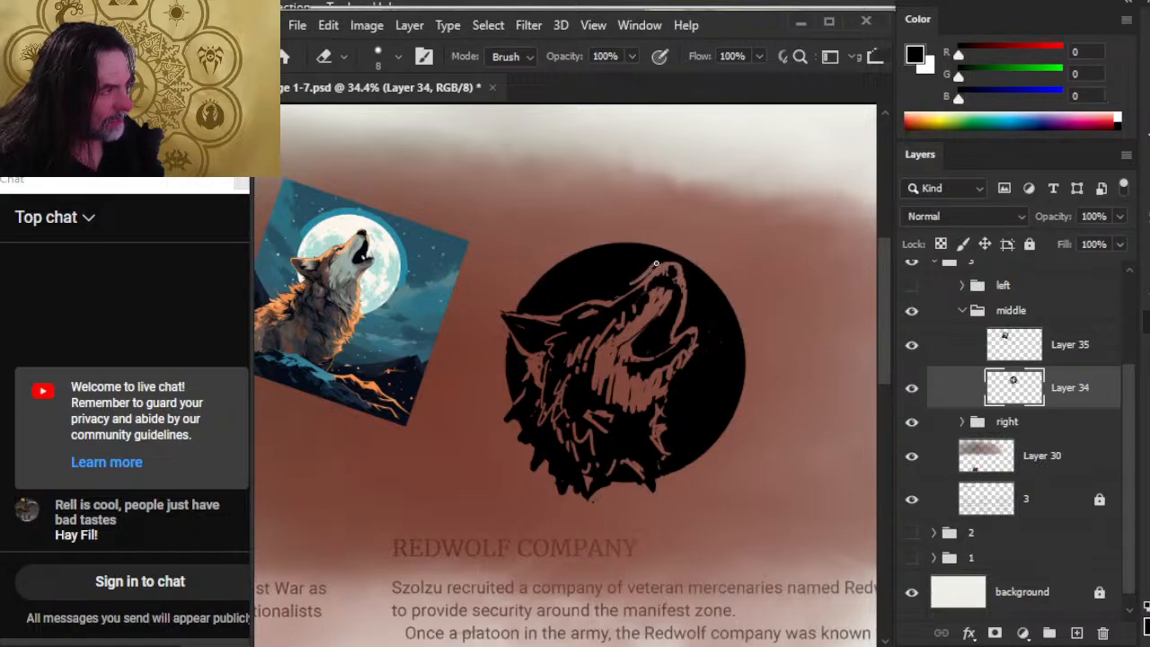
{"action": "key", "text": "b"}
{"action": "left_click_drag", "start_coordinate": [640, 278], "coordinate": [651, 261]}
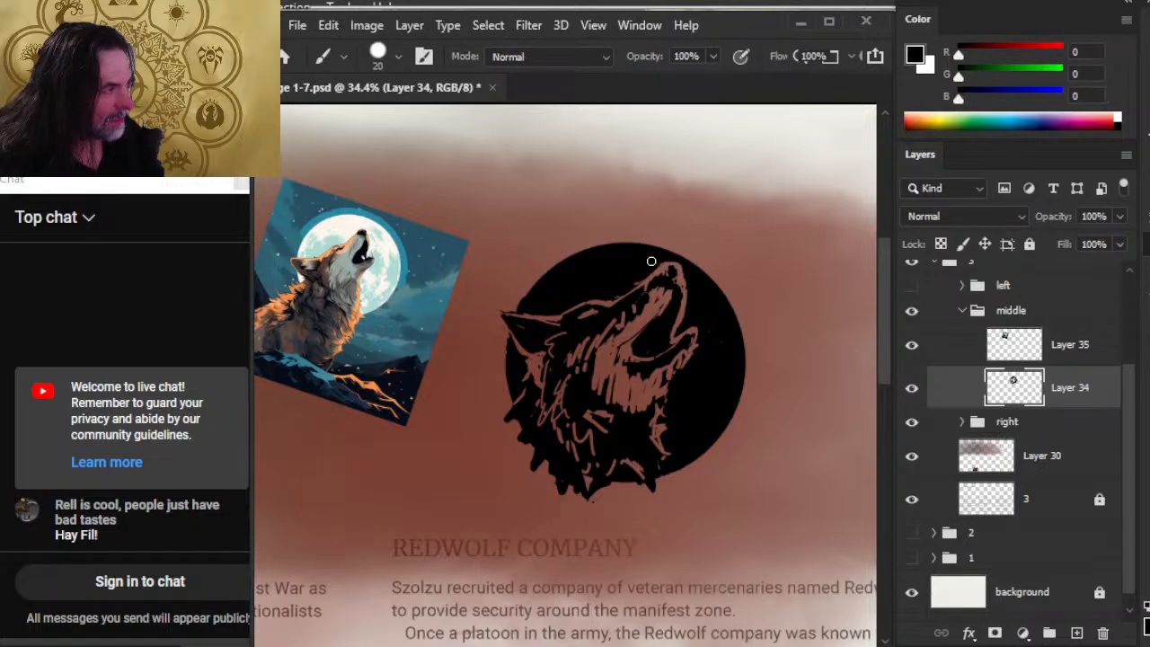
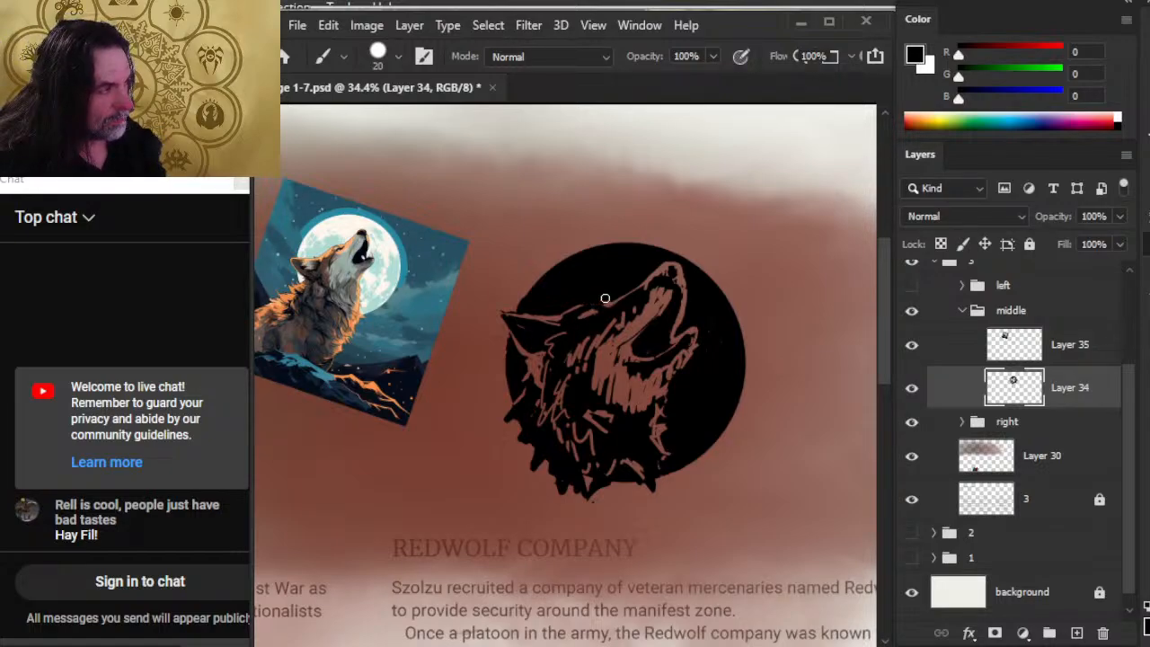
Step: Redraw the brow contour with a size 7 eraser and touch up the nose tip with black
{"action": "key", "text": "e"}
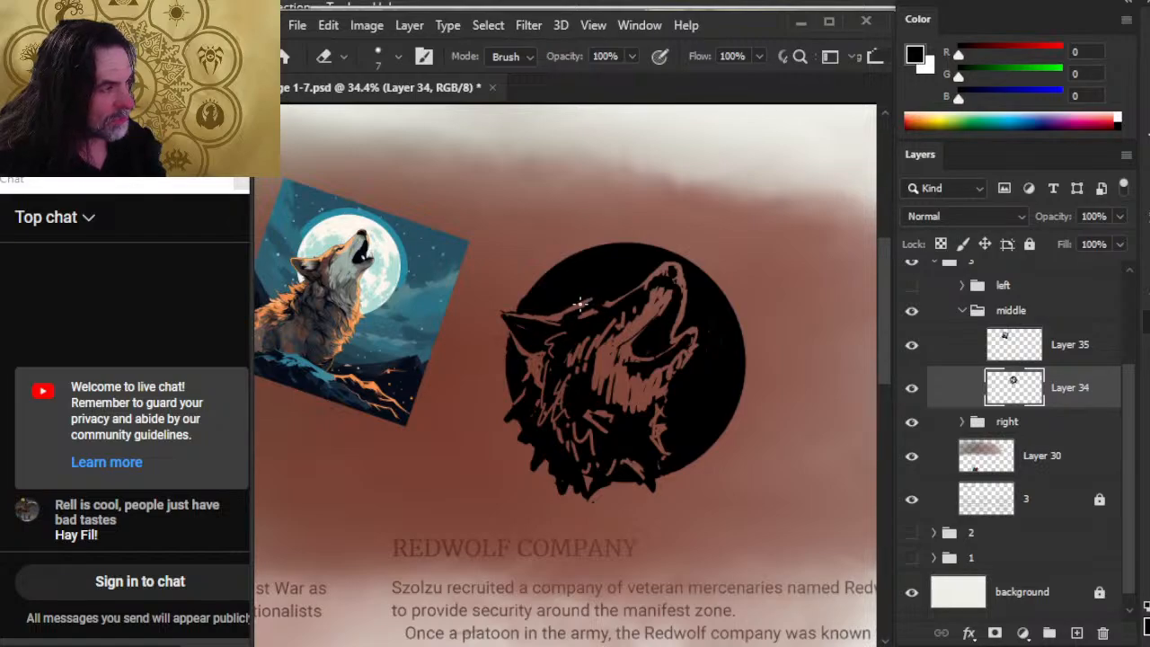
{"action": "key", "text": "b"}
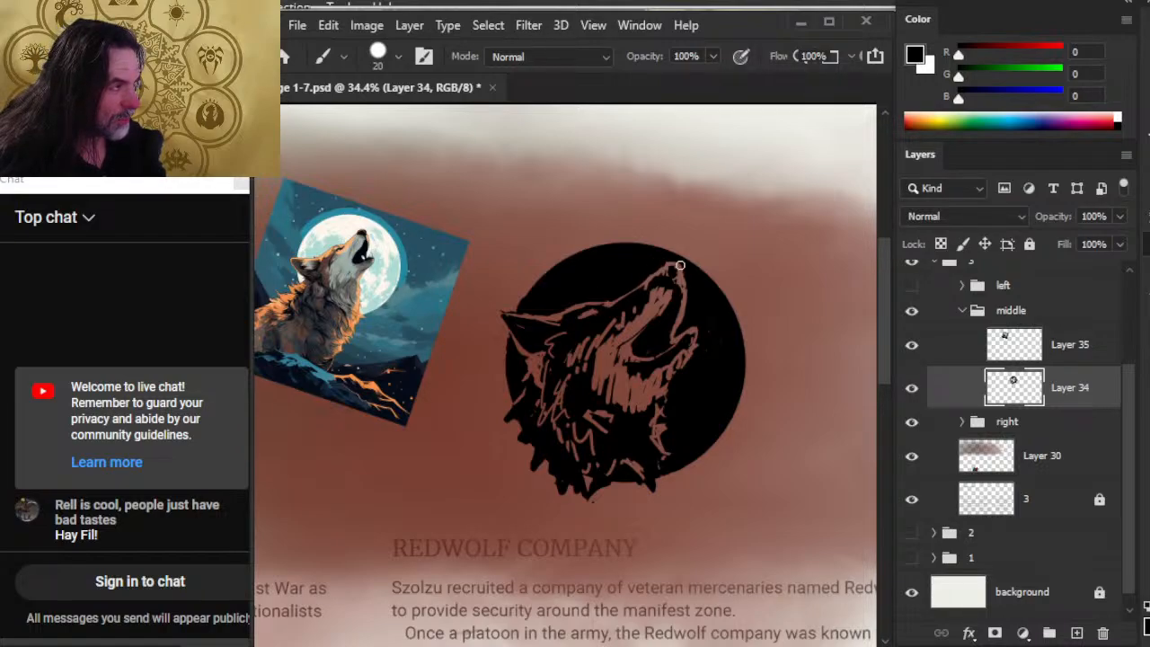
{"action": "key", "text": "e"}
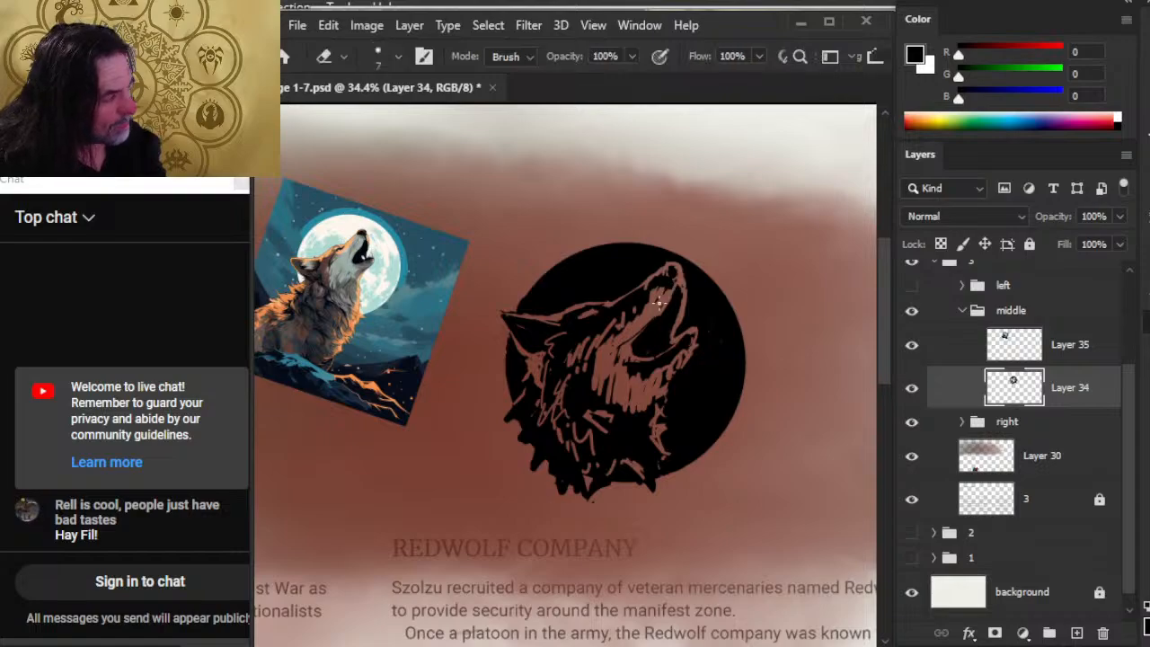
Step: Paint the mouth corner black and erase a new lower lip line curving toward the jaw
{"action": "key", "text": "b"}
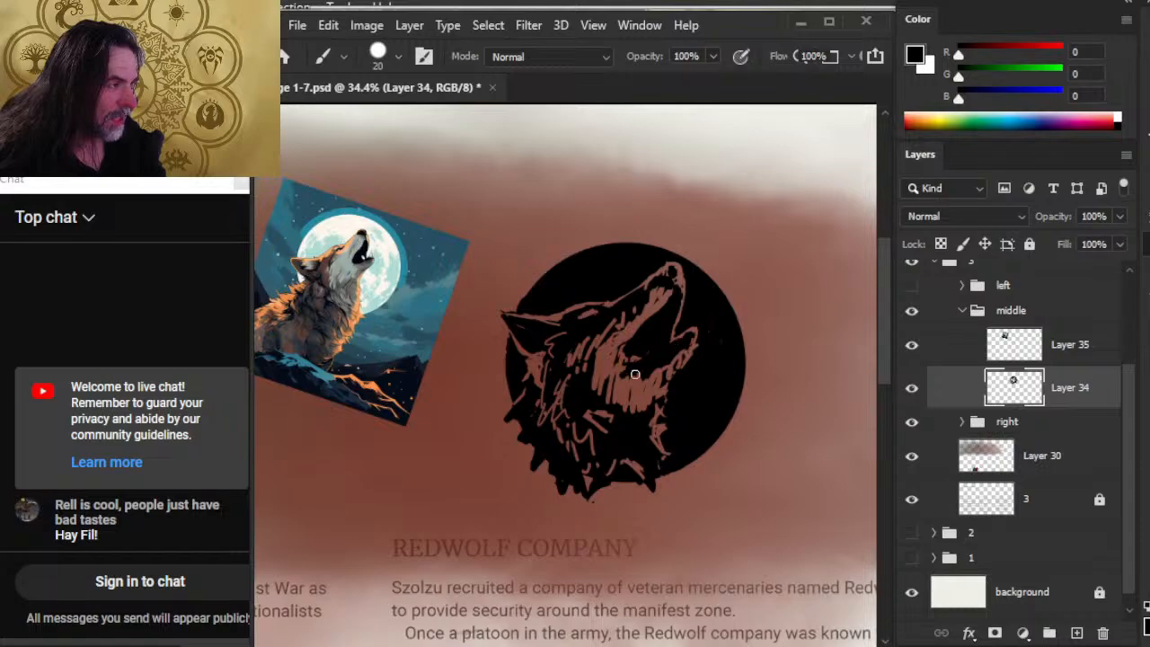
{"action": "key", "text": "e"}
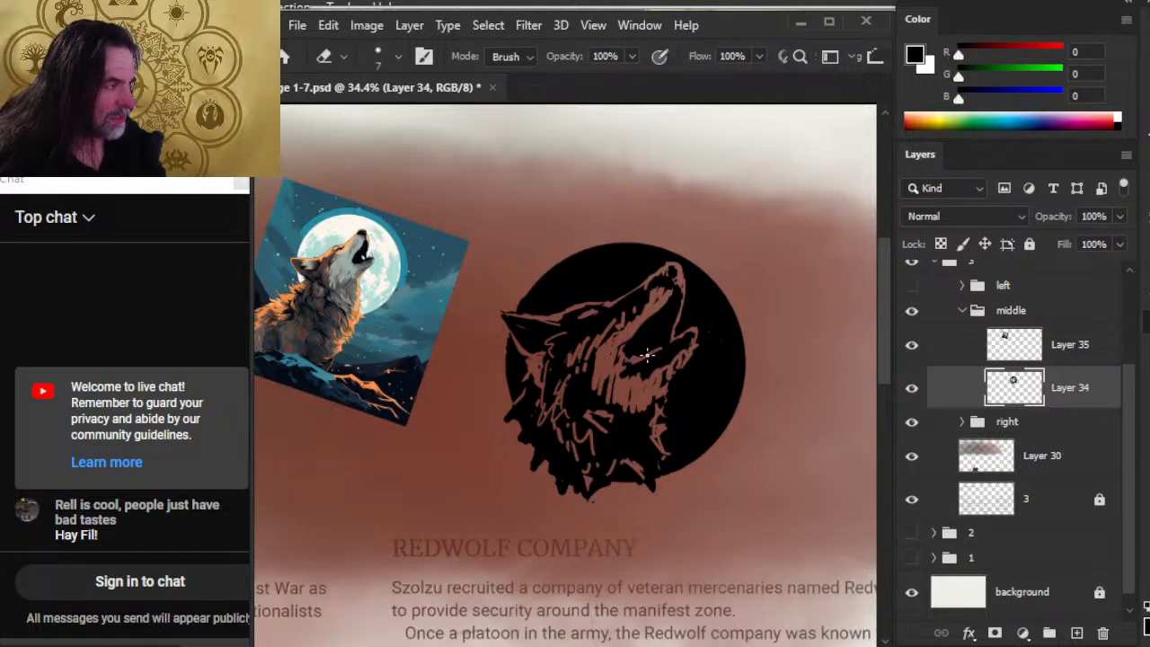
{"action": "key", "text": "b"}
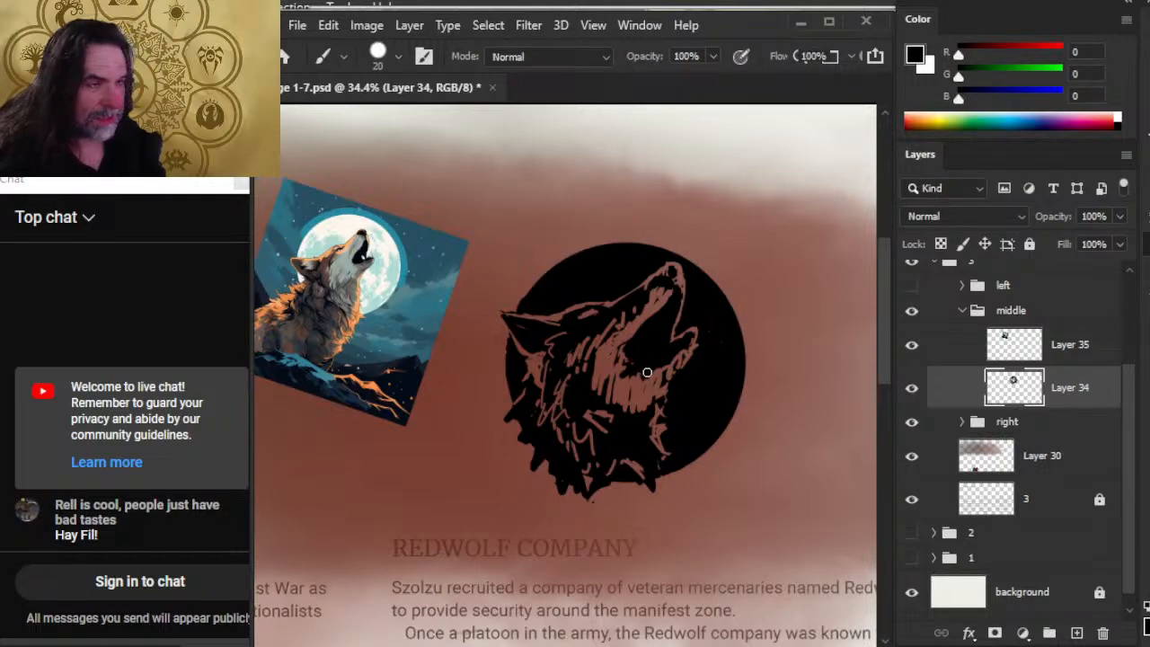
{"action": "key", "text": "e"}
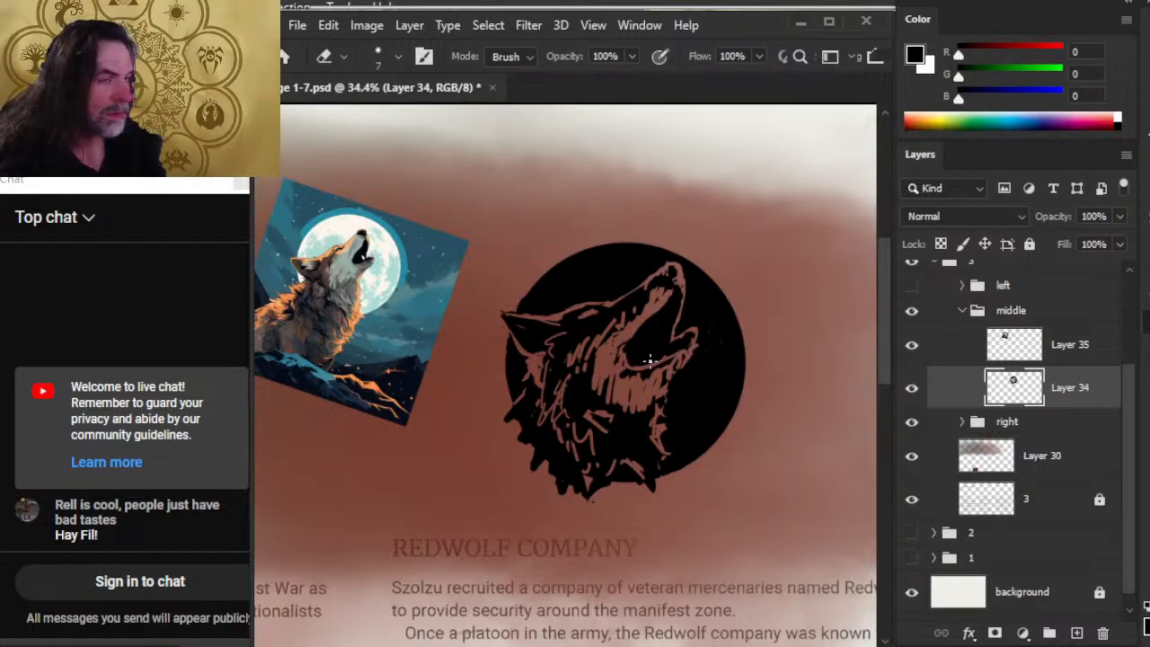
{"action": "key", "text": "b"}
{"action": "key", "text": "e"}
Step: Refine the lower jaw's tip with black strokes and redraw its thin front outline with the eraser
{"action": "key", "text": "b"}
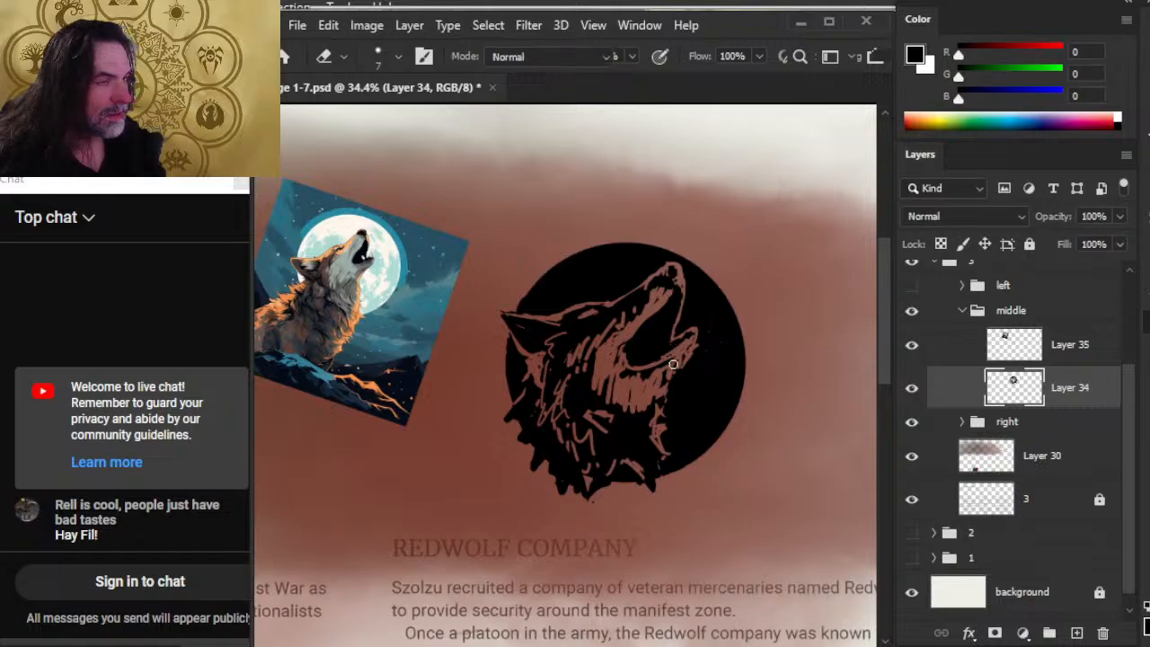
{"action": "key", "text": "e"}
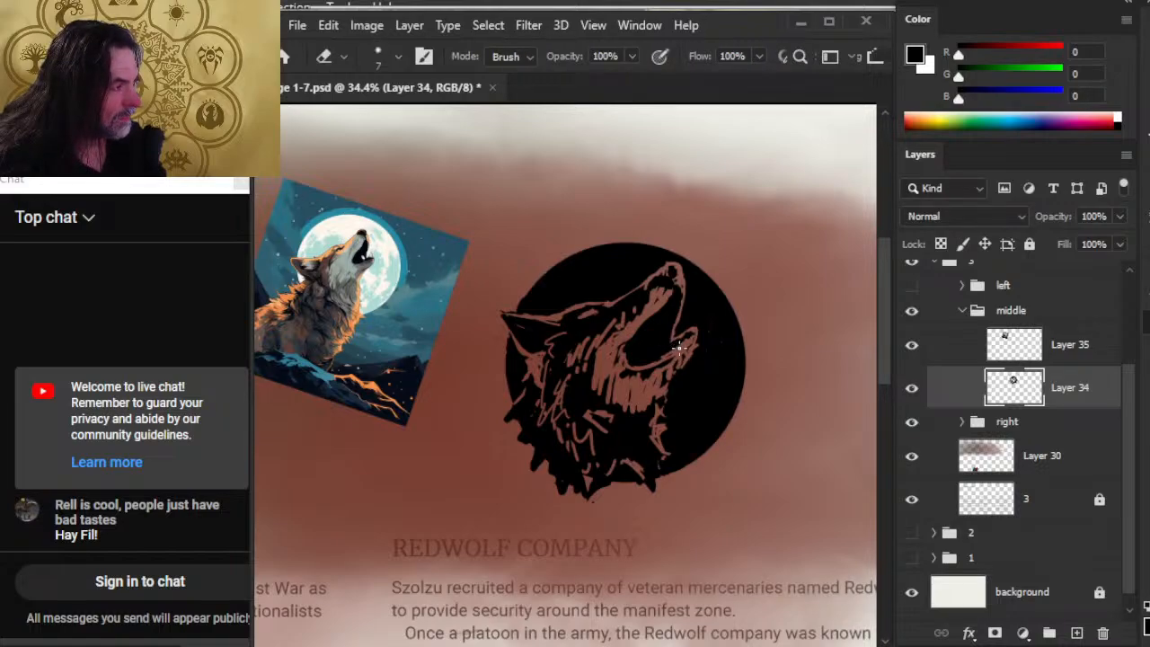
{"action": "key", "text": "b"}
{"action": "key", "text": "e"}
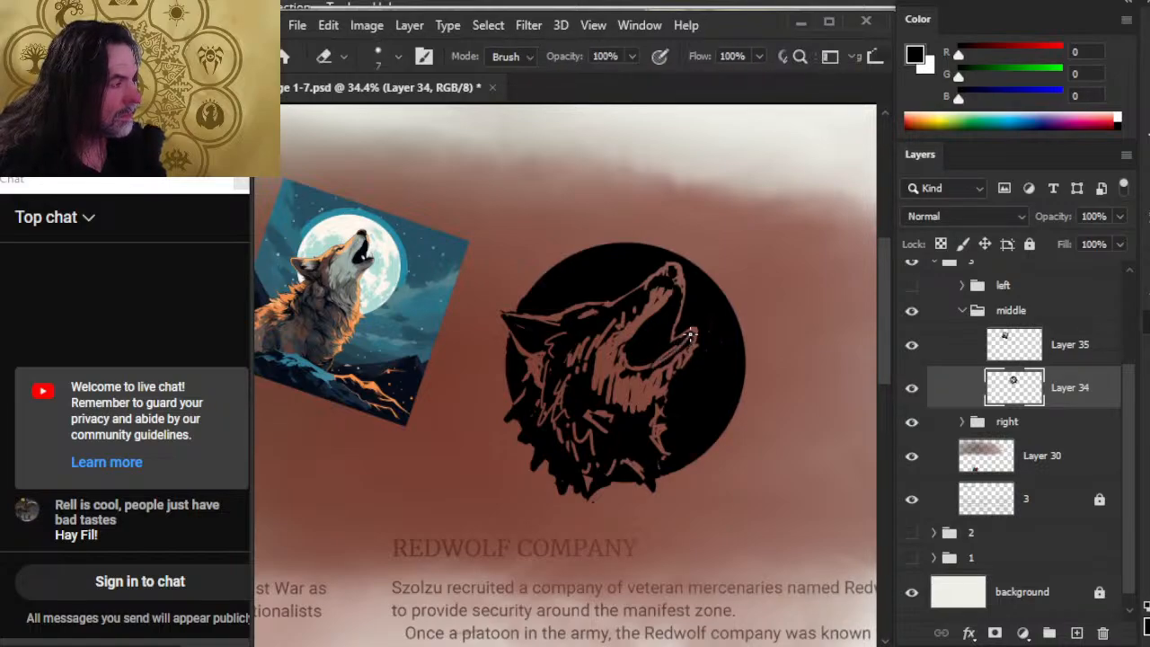
Step: Erase the lower lip line up to the jaw tip and open up the fur at the mouth corner
{"action": "left_click_drag", "start_coordinate": [643, 368], "coordinate": [690, 336]}
{"action": "left_click_drag", "start_coordinate": [617, 349], "coordinate": [631, 372]}
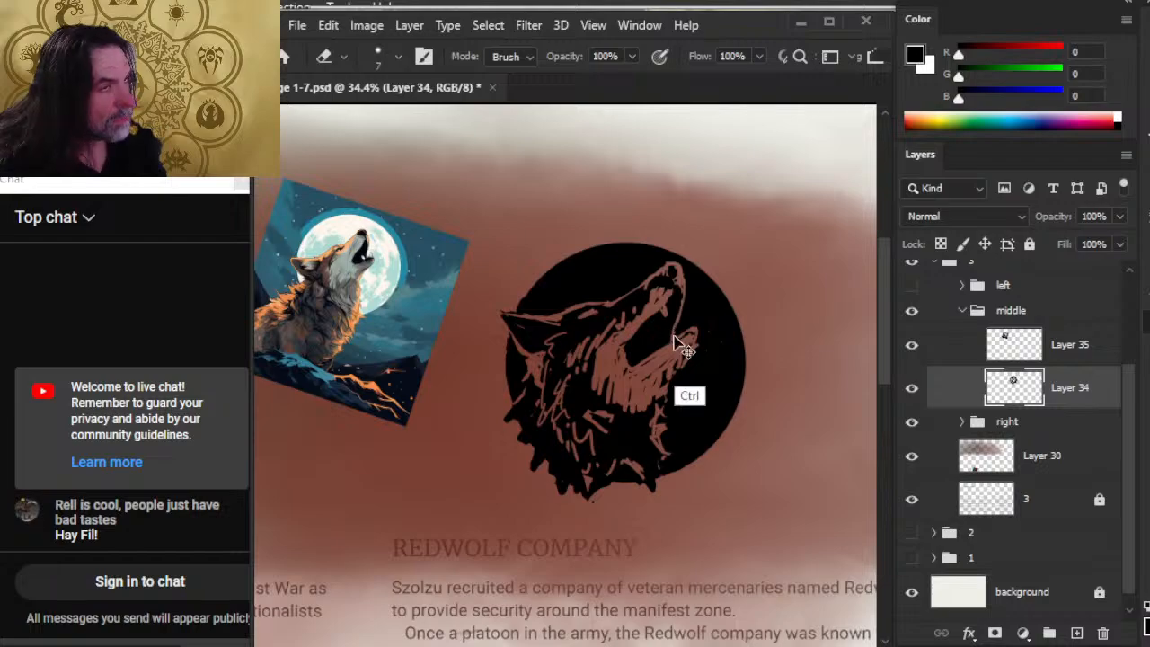
{"action": "key", "text": "z"}
{"action": "left_click_drag", "start_coordinate": [337, 256], "coordinate": [391, 329]}
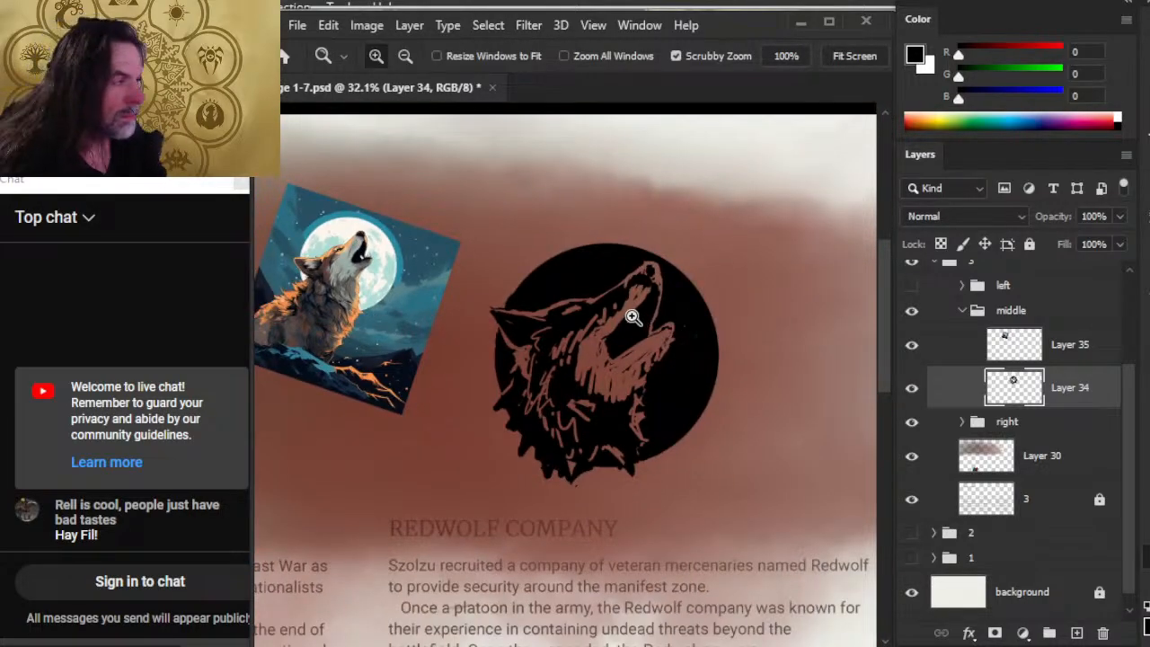
Step: Rework the nose tip with a size 7 eraser and a size 20 black brush
{"action": "key", "text": "b"}
{"action": "key", "text": "e"}
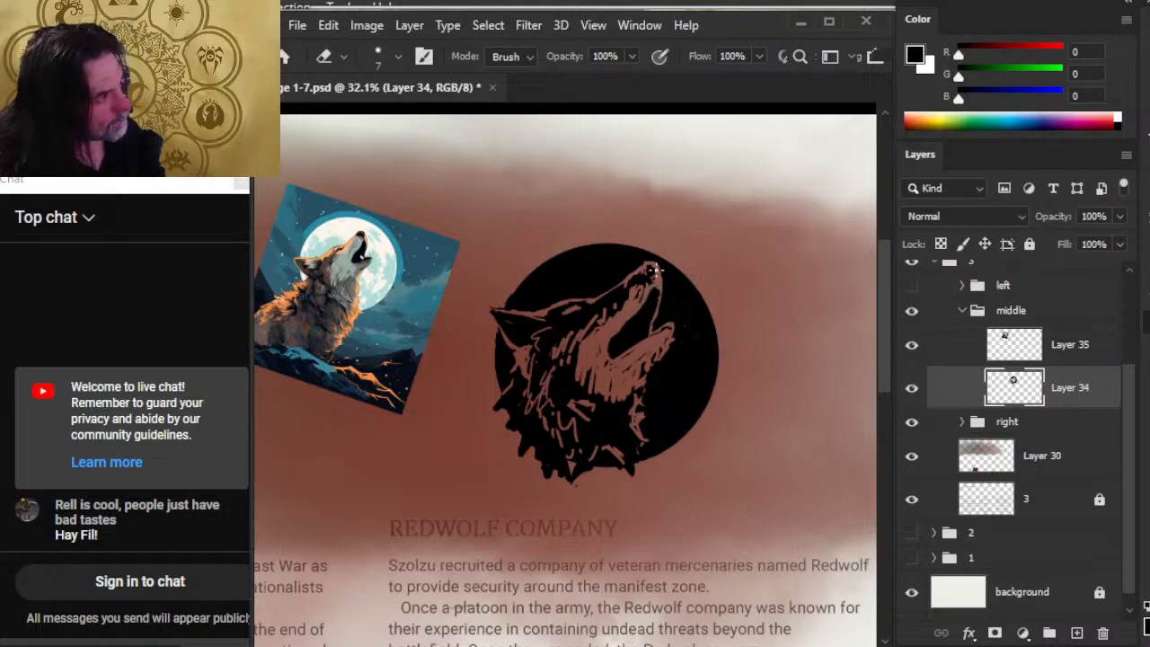
{"action": "key", "text": "b"}
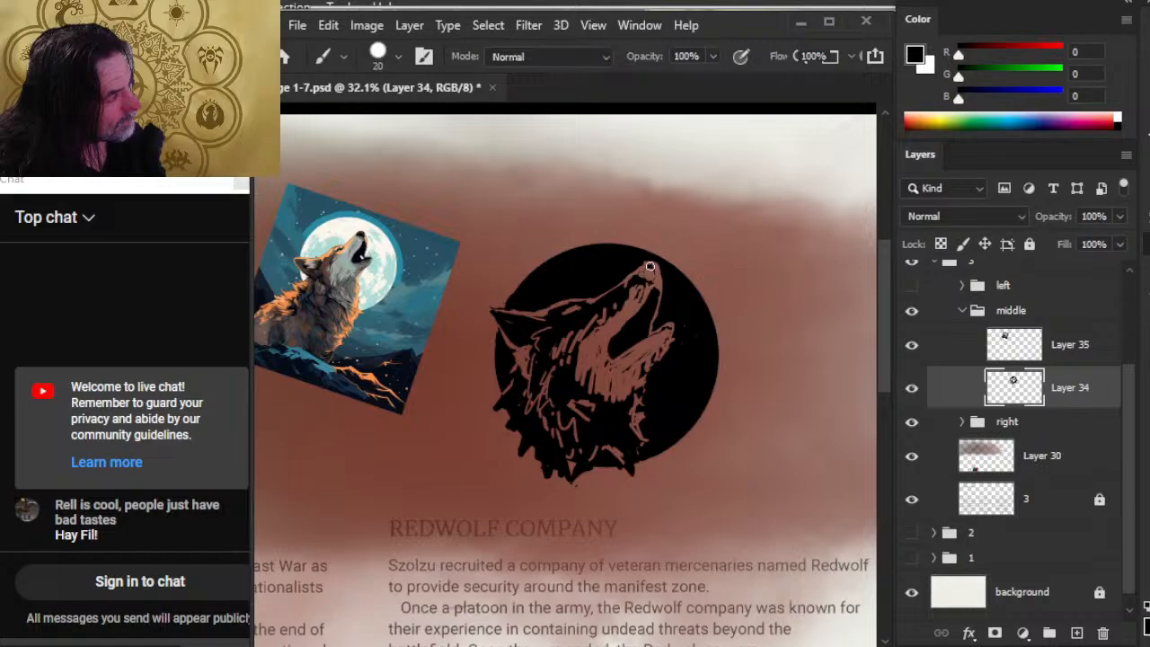
{"action": "key", "text": "e"}
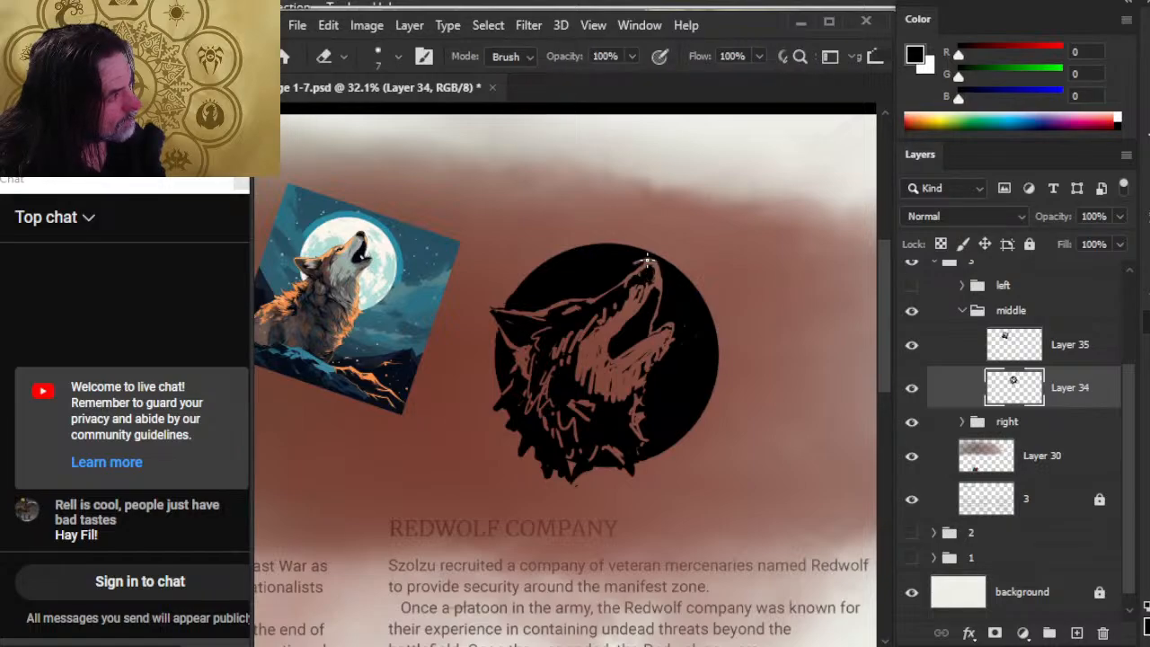
{"action": "key", "text": "b"}
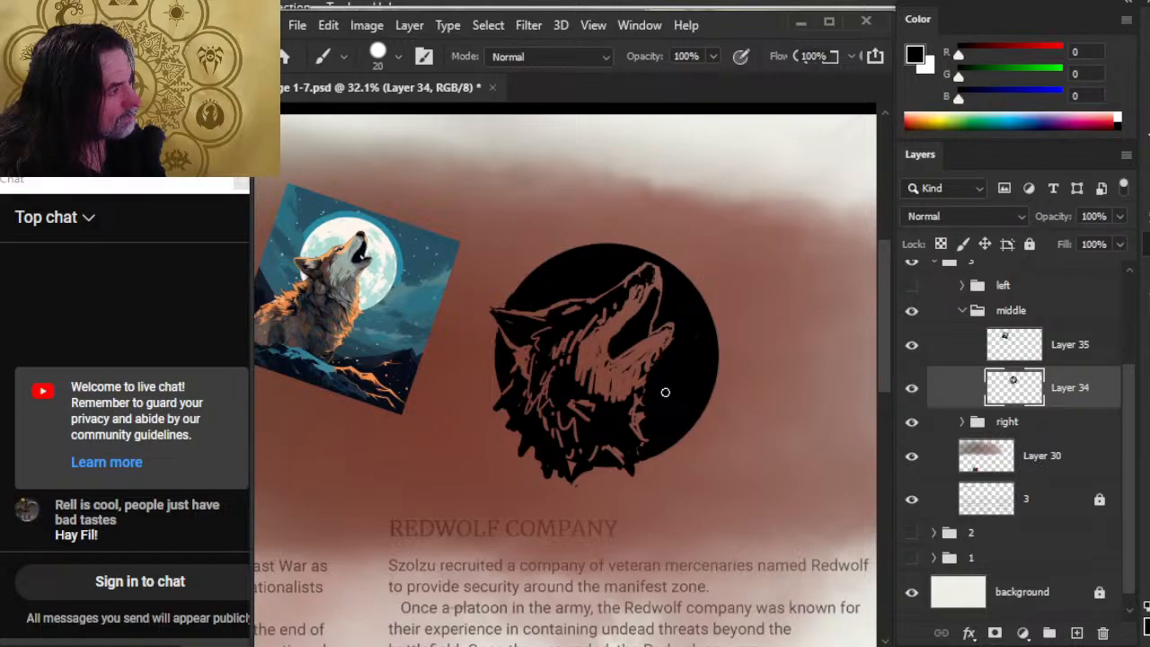
Step: Erase fur strokes down the throat, darken the front of the neck with black, and reduce the brush to size 10
{"action": "key", "text": "e"}
{"action": "mouse_move", "coordinate": [650, 355]}
{"action": "left_mouse_down"}
{"action": "mouse_move", "coordinate": [634, 404]}
{"action": "mouse_move", "coordinate": [640, 454]}
{"action": "mouse_move", "coordinate": [623, 405]}
{"action": "left_mouse_up"}
{"action": "key", "text": "b"}
{"action": "mouse_move", "coordinate": [640, 453]}
{"action": "left_mouse_down"}
{"action": "mouse_move", "coordinate": [624, 405]}
{"action": "mouse_move", "coordinate": [638, 436]}
{"action": "left_mouse_up"}
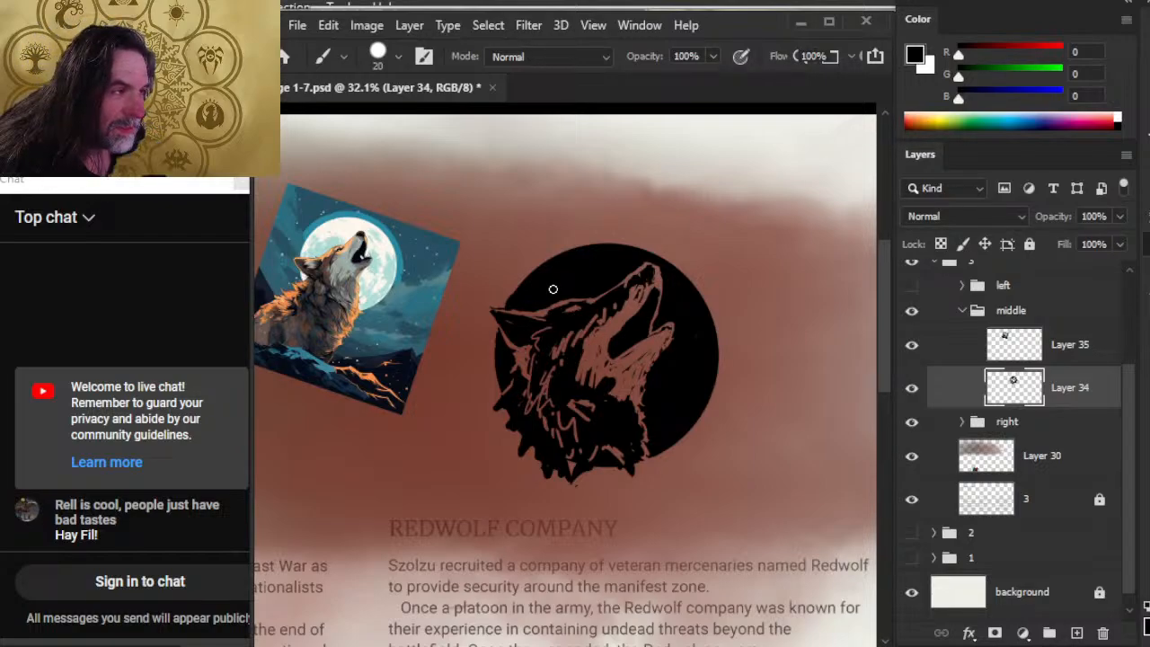
{"action": "key", "text": "bracketleft"}
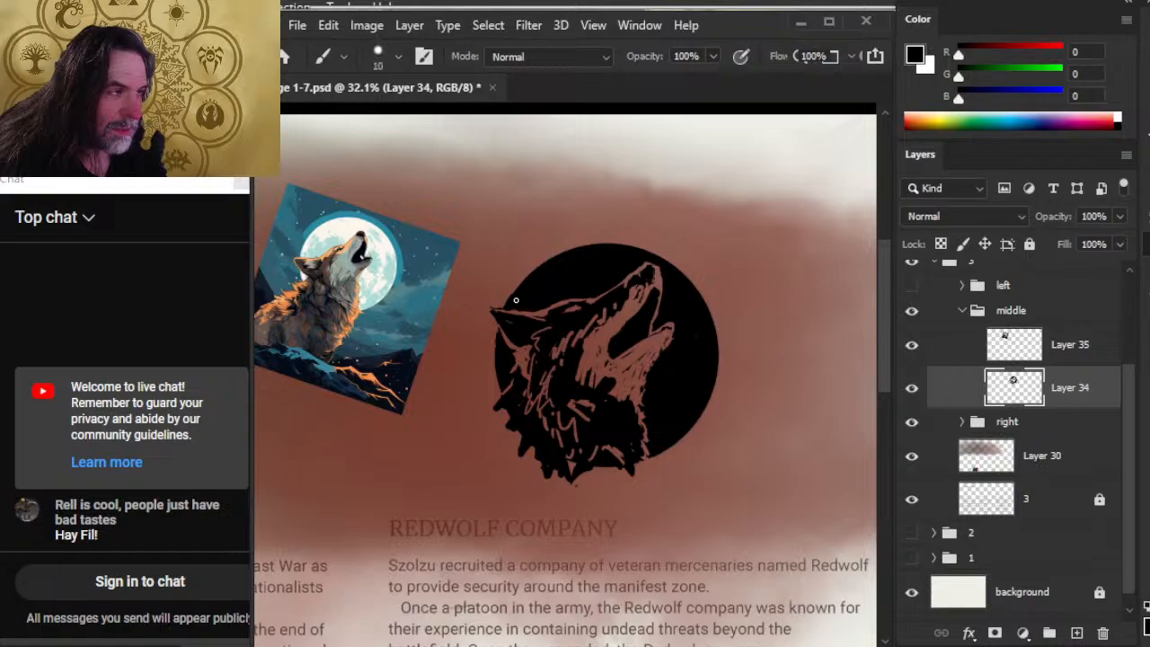
{"action": "key", "text": "e"}
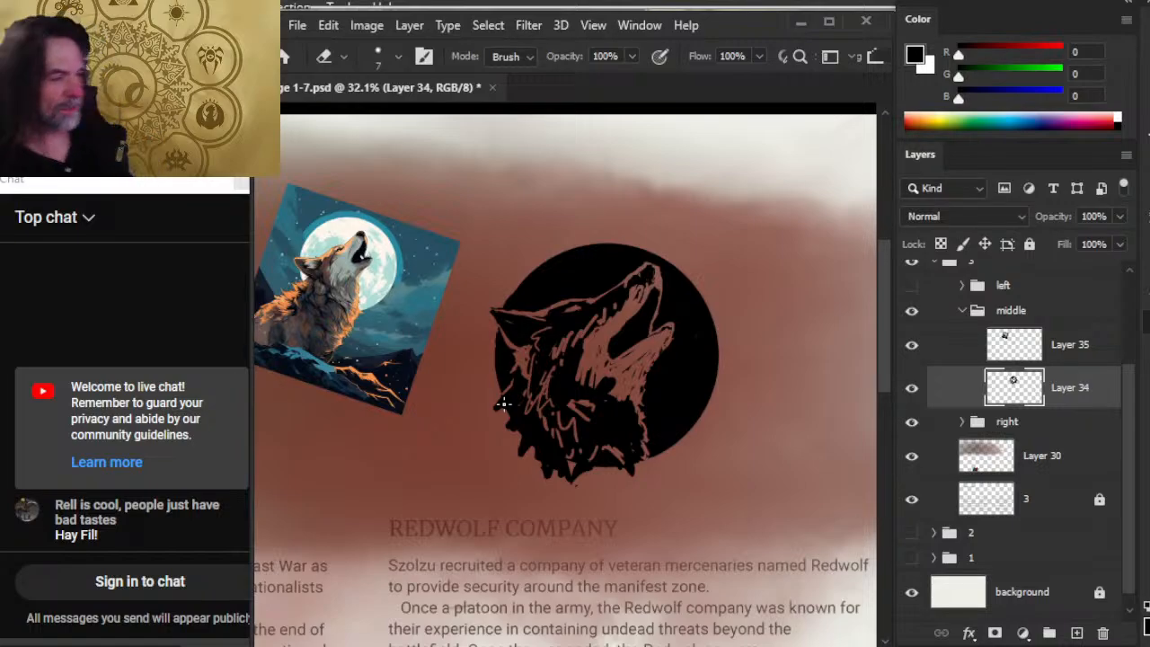
Step: Touch up the cheek with black and clear broader light areas on the cheek and muzzle with a size 20 eraser
{"action": "key", "text": "b"}
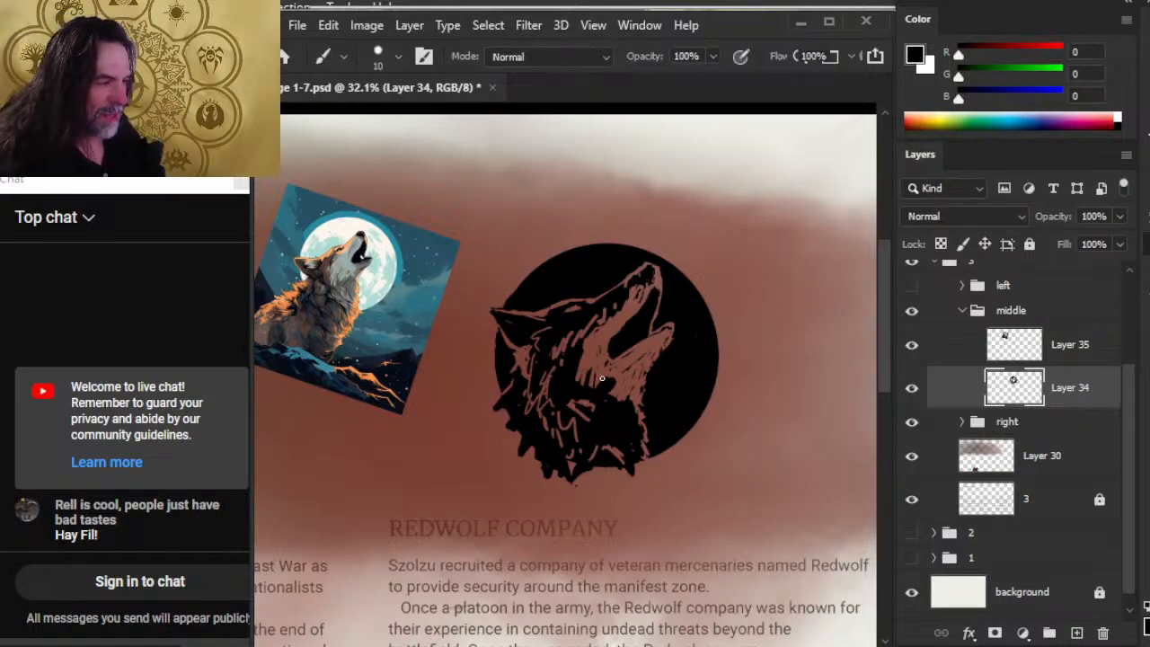
{"action": "key", "text": "e"}
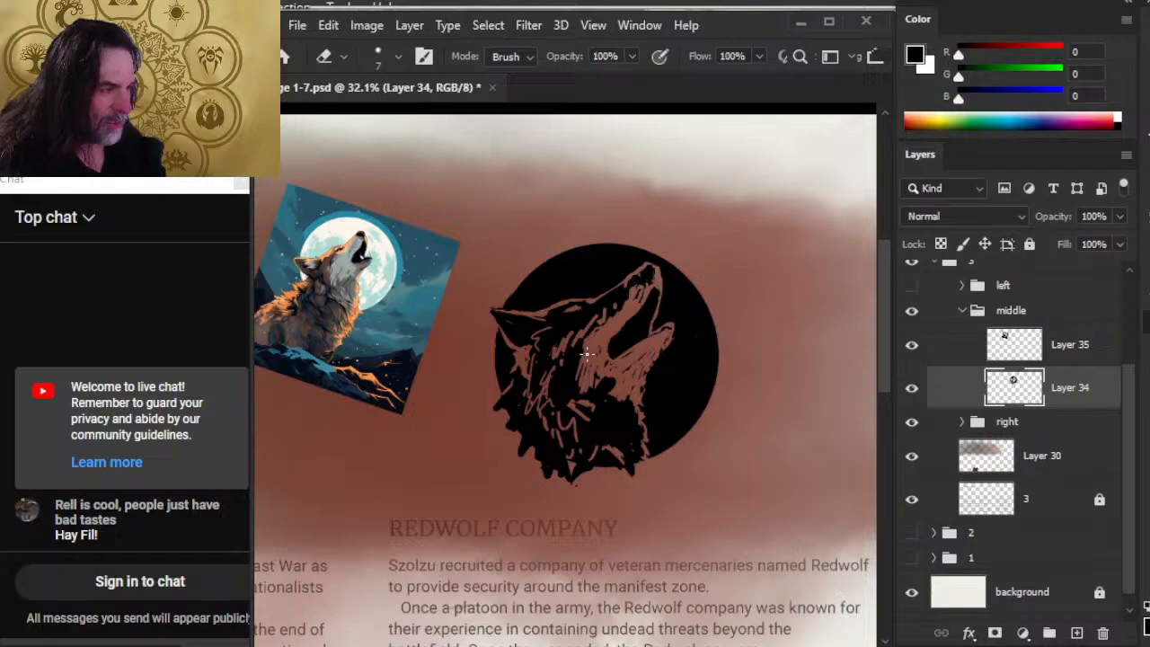
{"action": "key", "text": "bracketright"}
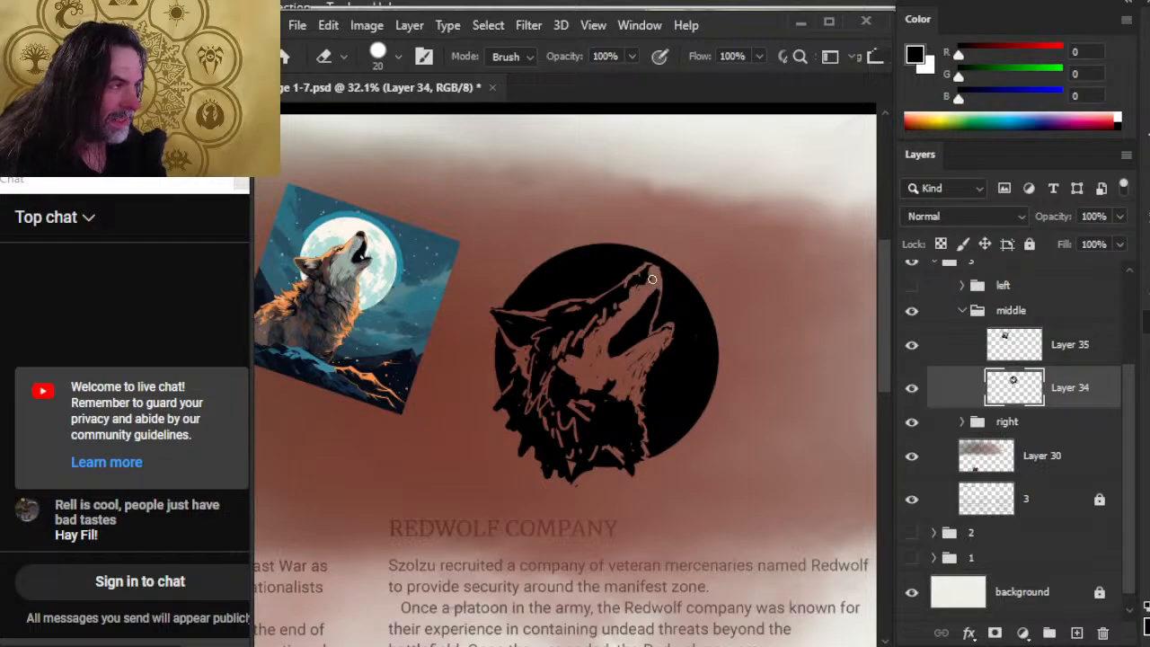
Step: Detail the muzzle and nose with size 10 black strokes and refine their edges with a size 10 eraser
{"action": "key", "text": "b"}
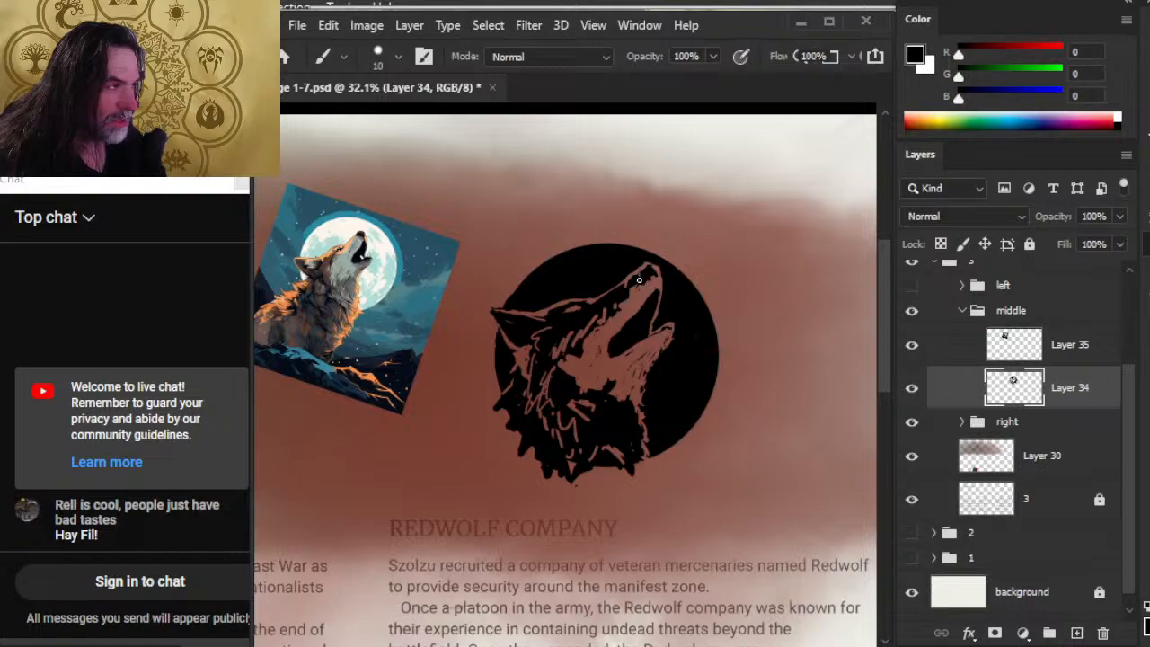
{"action": "key", "text": "e"}
{"action": "key", "text": "bracketleft"}
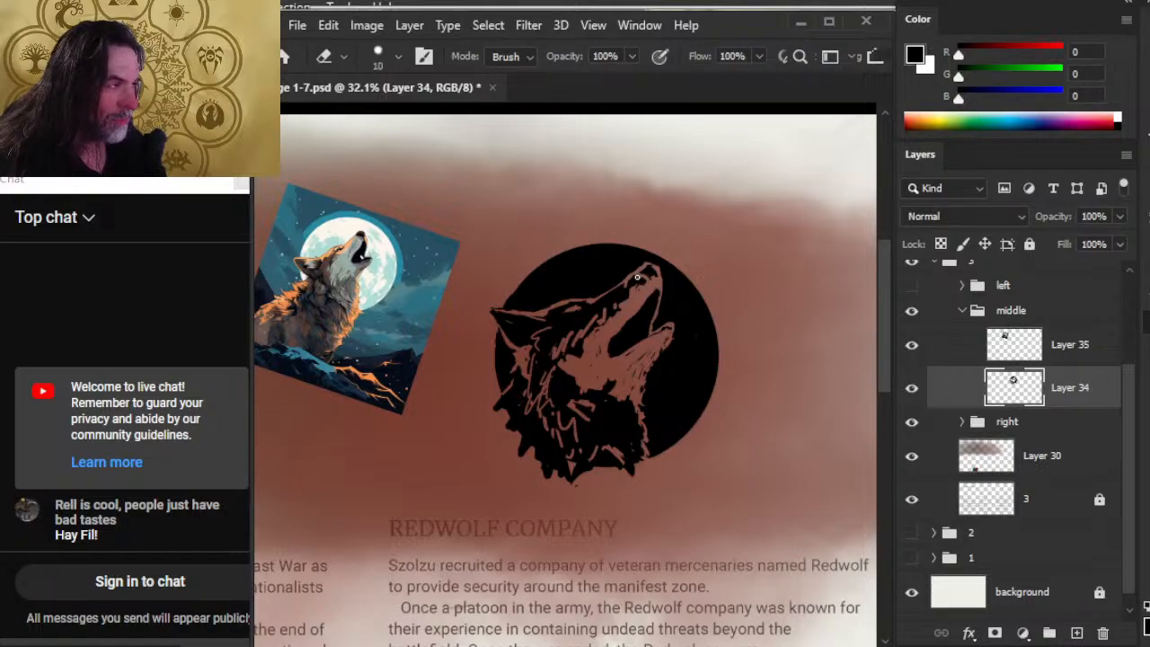
{"action": "key", "text": "b"}
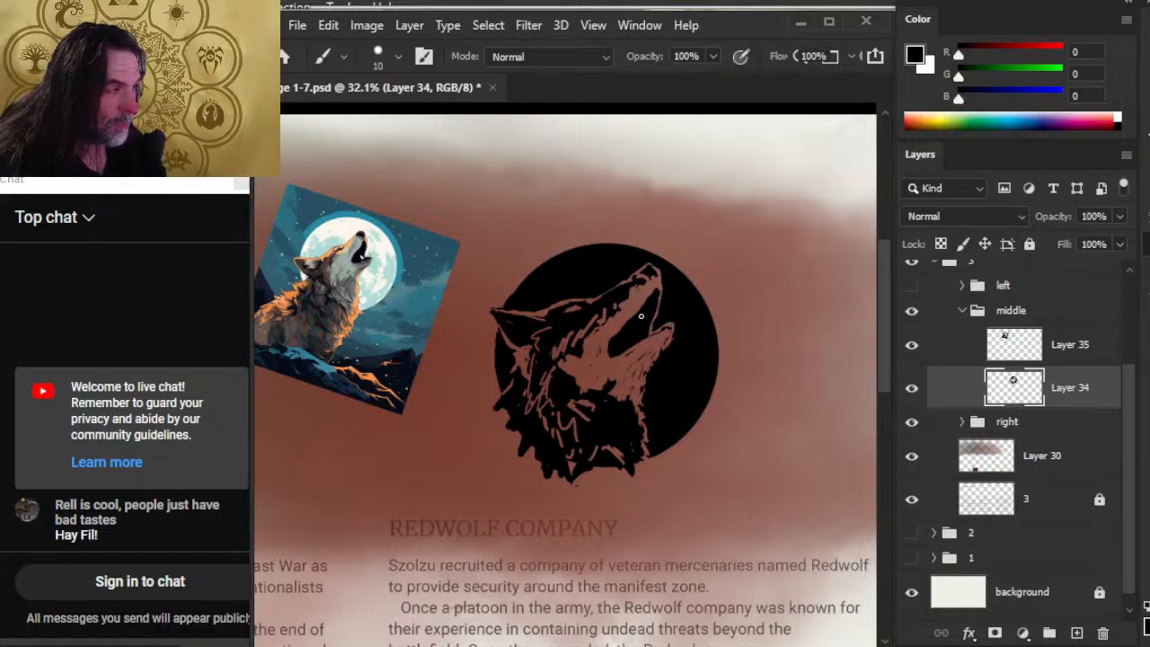
{"action": "key", "text": "e"}
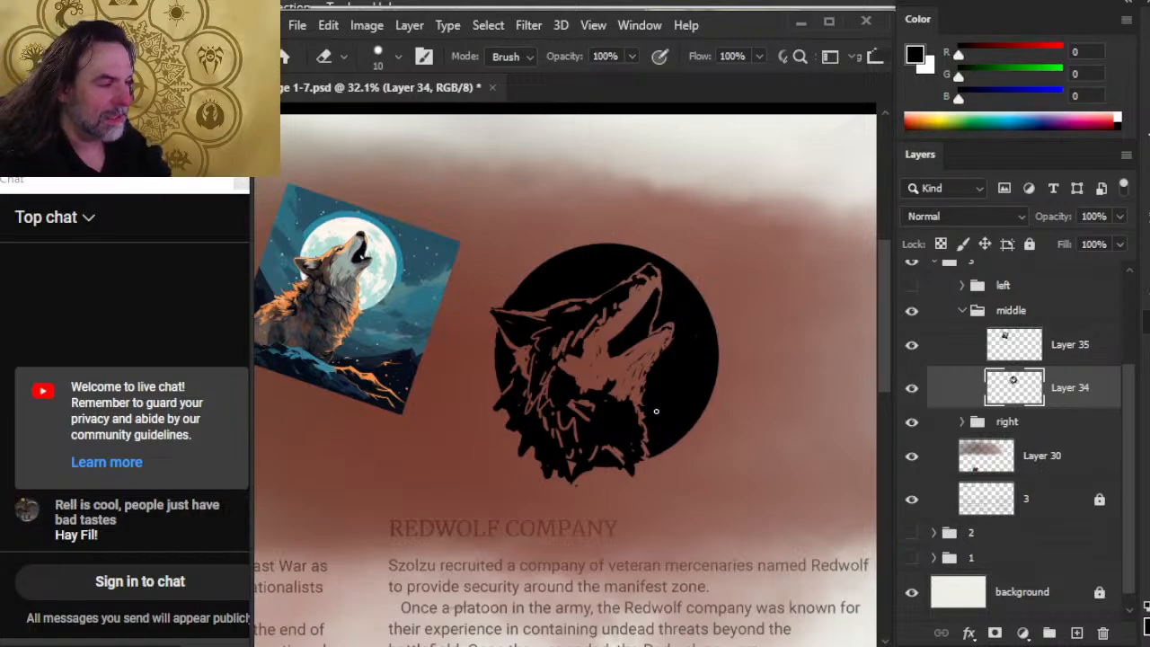
Step: Break up the cheek fur below the eye with alternating black strokes and eraser marks
{"action": "key", "text": "b"}
{"action": "mouse_move", "coordinate": [594, 372]}
{"action": "left_mouse_down"}
{"action": "mouse_move", "coordinate": [589, 392]}
{"action": "mouse_move", "coordinate": [593, 374]}
{"action": "mouse_move", "coordinate": [582, 390]}
{"action": "mouse_move", "coordinate": [559, 386]}
{"action": "mouse_move", "coordinate": [574, 387]}
{"action": "left_mouse_up"}
{"action": "key", "text": "e"}
{"action": "mouse_move", "coordinate": [554, 343]}
{"action": "left_mouse_down"}
{"action": "mouse_move", "coordinate": [551, 366]}
{"action": "mouse_move", "coordinate": [560, 338]}
{"action": "mouse_move", "coordinate": [551, 359]}
{"action": "mouse_move", "coordinate": [561, 340]}
{"action": "mouse_move", "coordinate": [600, 334]}
{"action": "mouse_move", "coordinate": [631, 302]}
{"action": "mouse_move", "coordinate": [543, 341]}
{"action": "left_mouse_up"}
{"action": "key", "text": "b"}
{"action": "key", "text": "e"}
{"action": "key", "text": "b"}
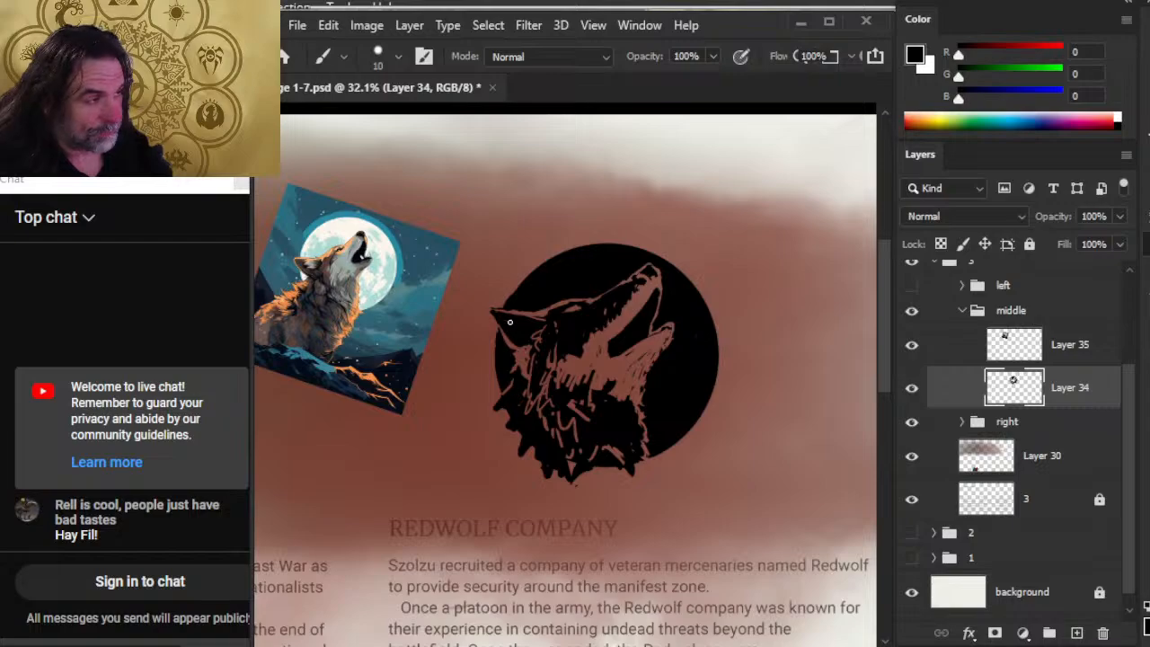
Step: Add fur lines inside the ear with a size 8 eraser and refine the contour from ear to brow
{"action": "key", "text": "e"}
{"action": "key", "text": "bracketleft"}
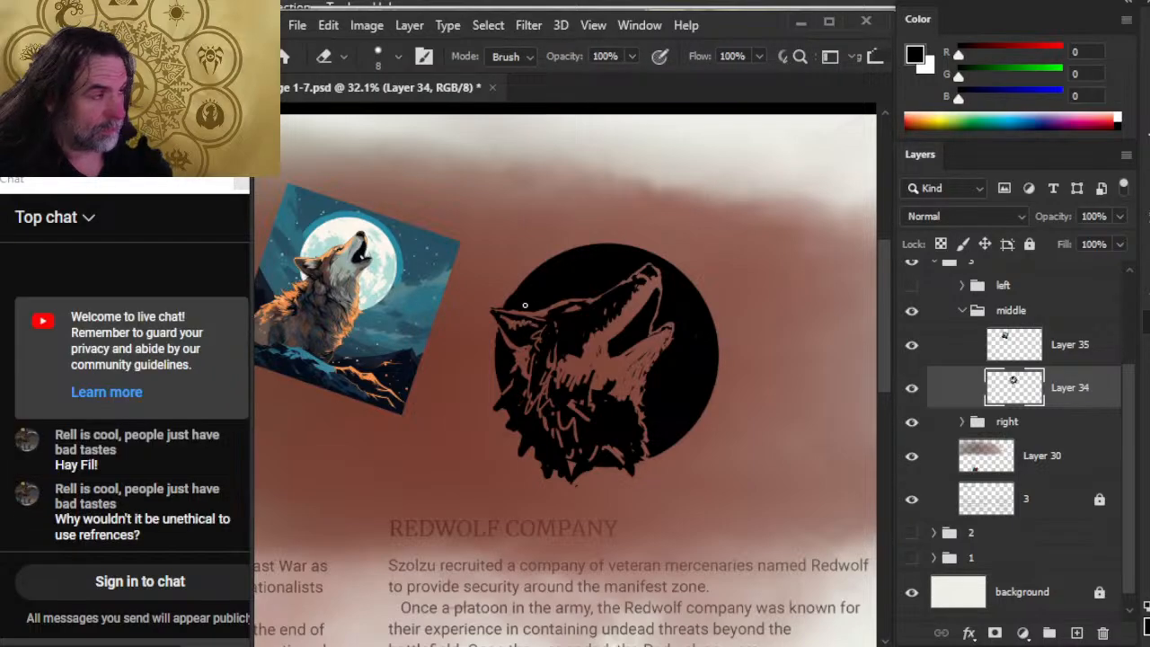
{"action": "key", "text": "b"}
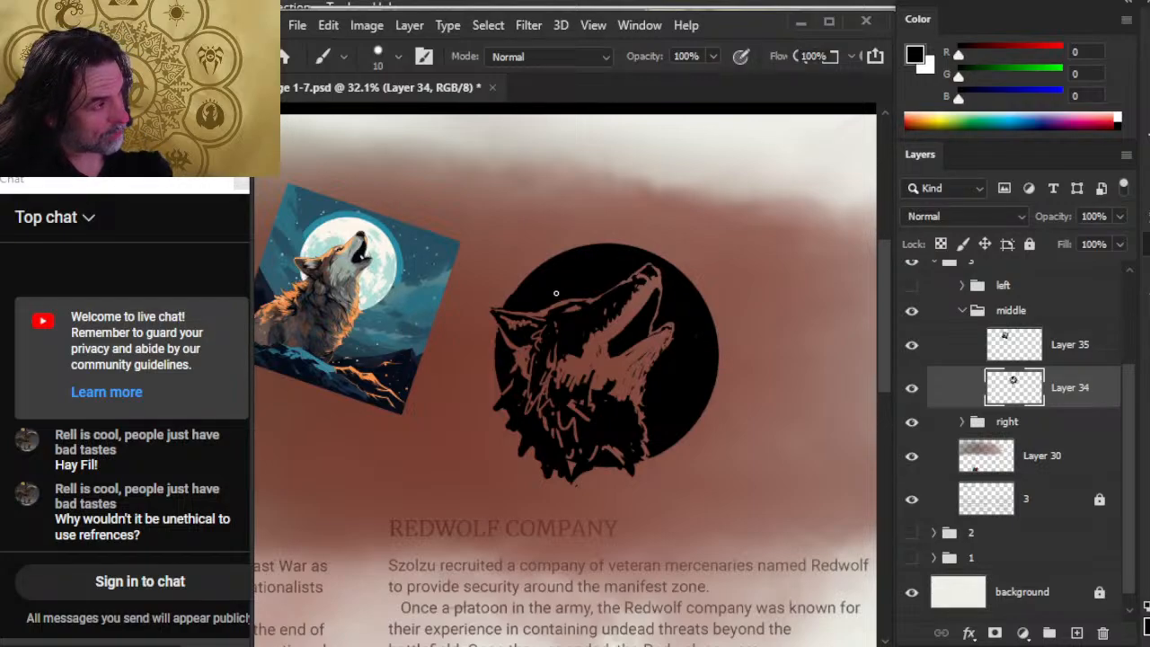
{"action": "key", "text": "e"}
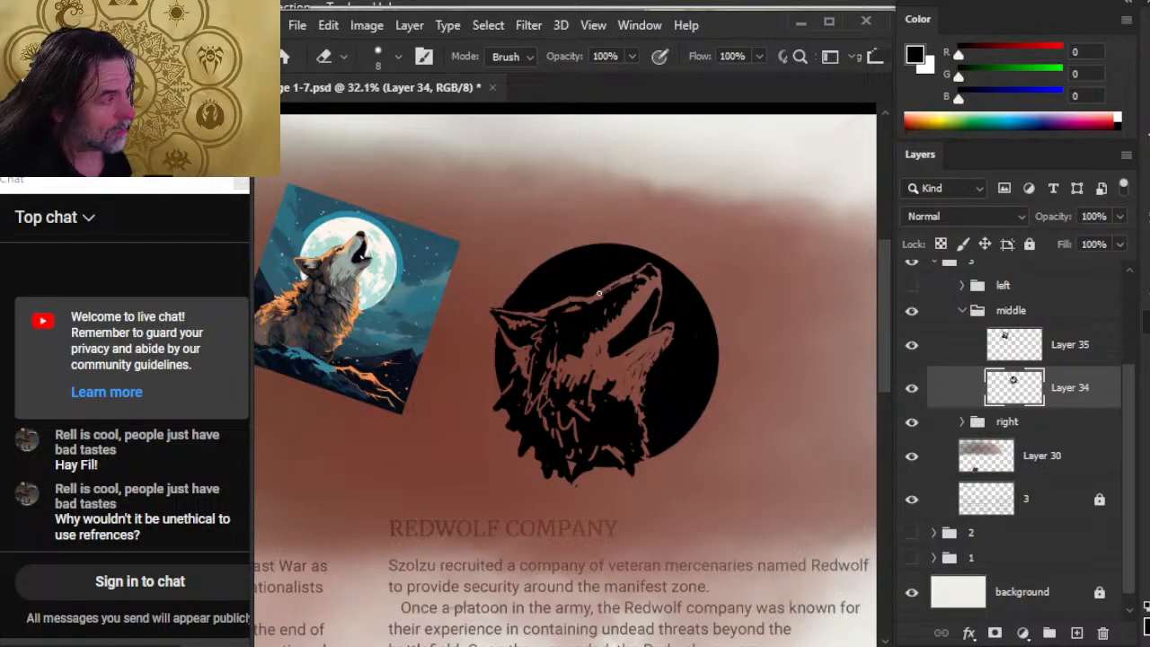
{"action": "key", "text": "b"}
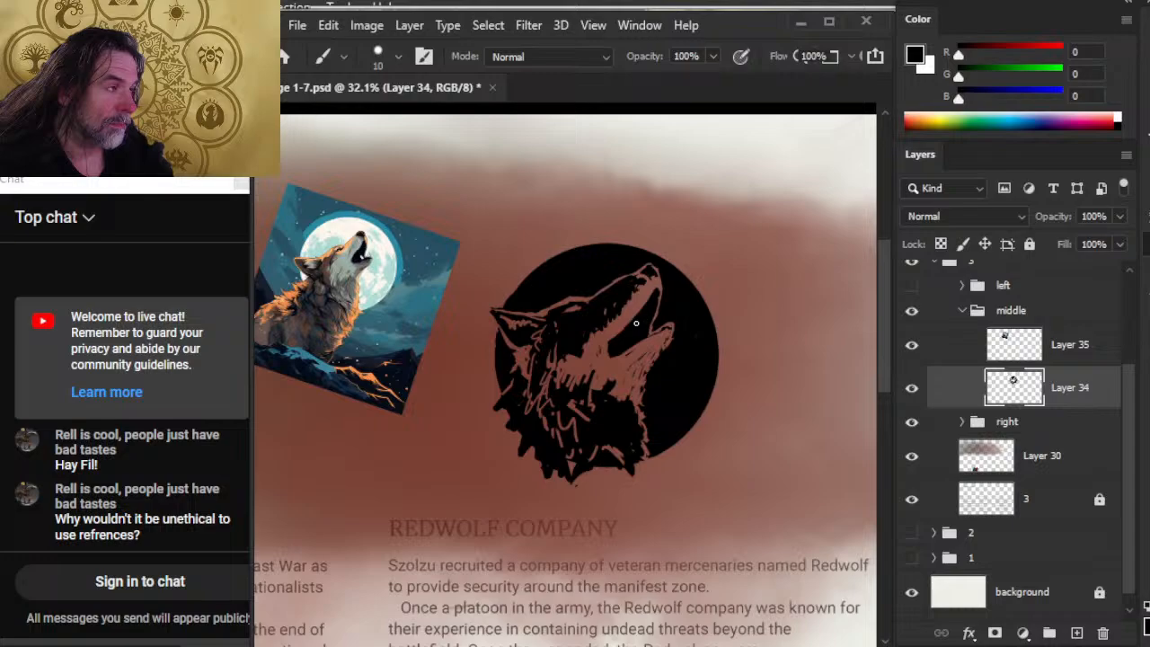
Step: Redraw the thin front line between the nose and lower jaw with a finer eraser and black paint
{"action": "key", "text": "e"}
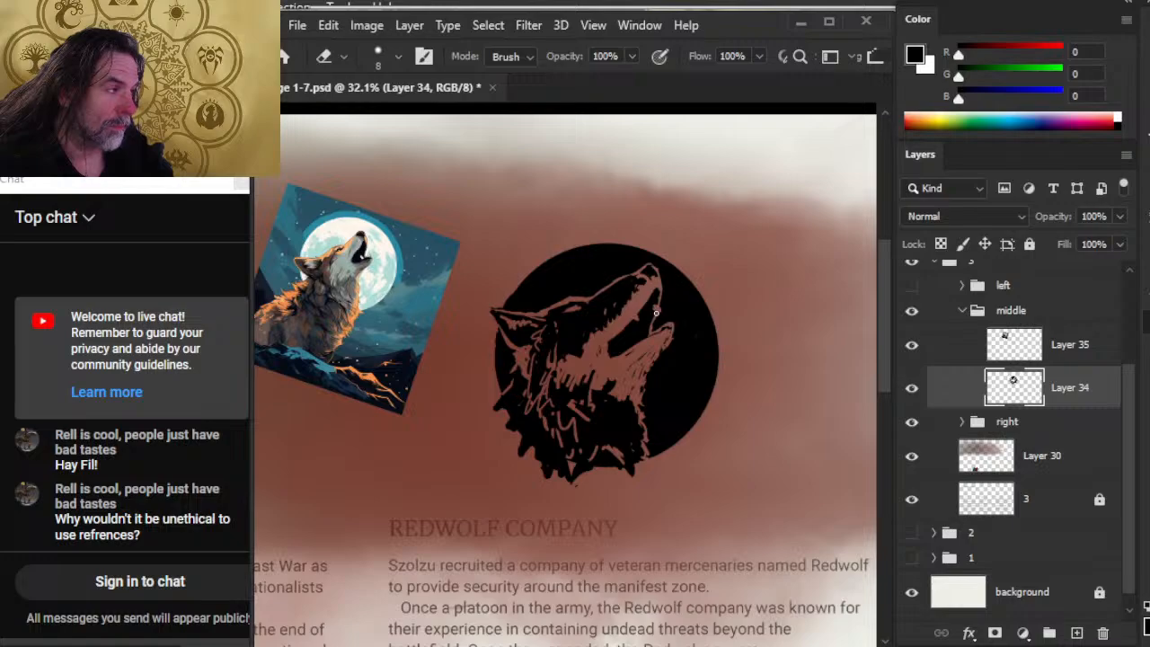
{"action": "key", "text": "b"}
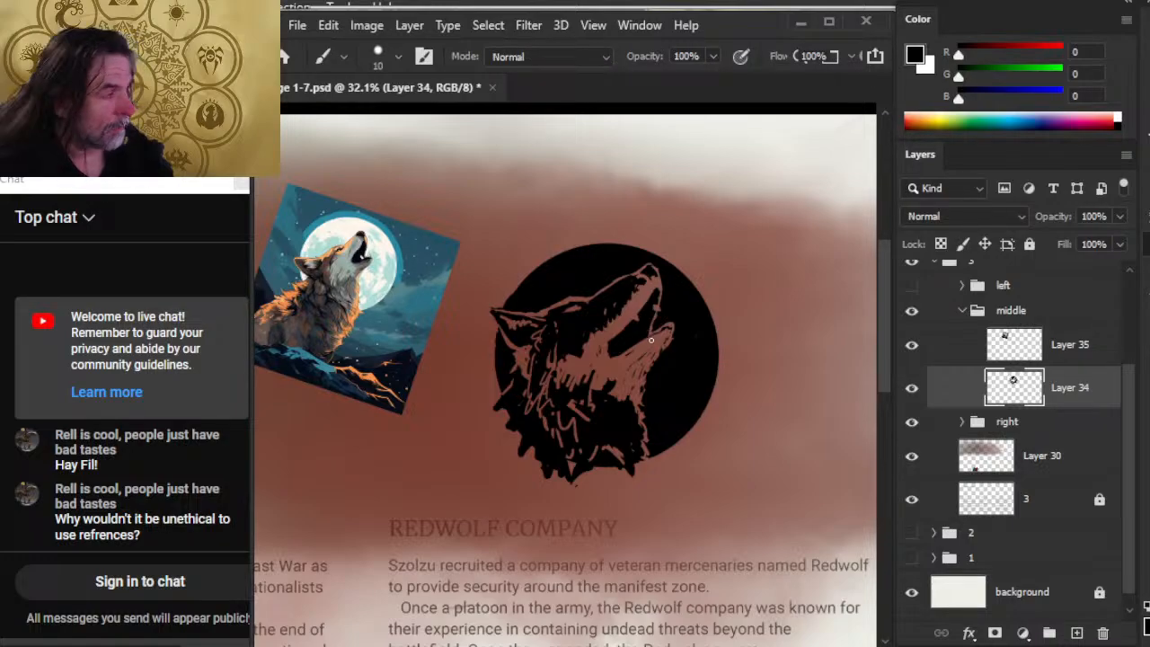
{"action": "key", "text": "e"}
{"action": "key", "text": "b"}
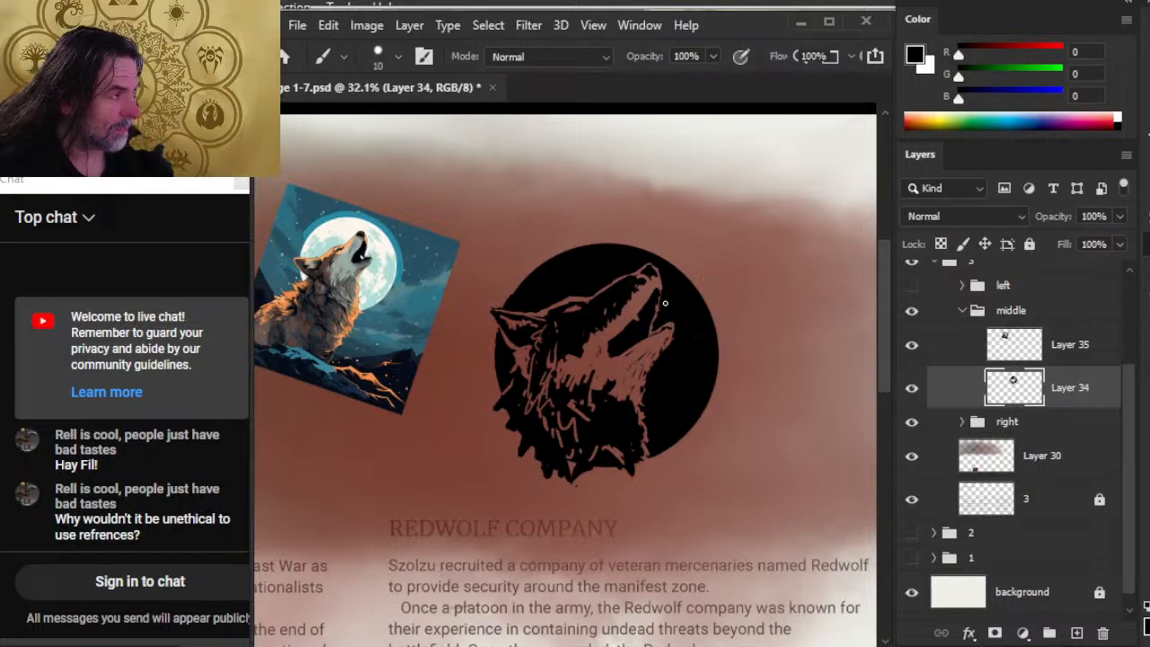
{"action": "key", "text": "e"}
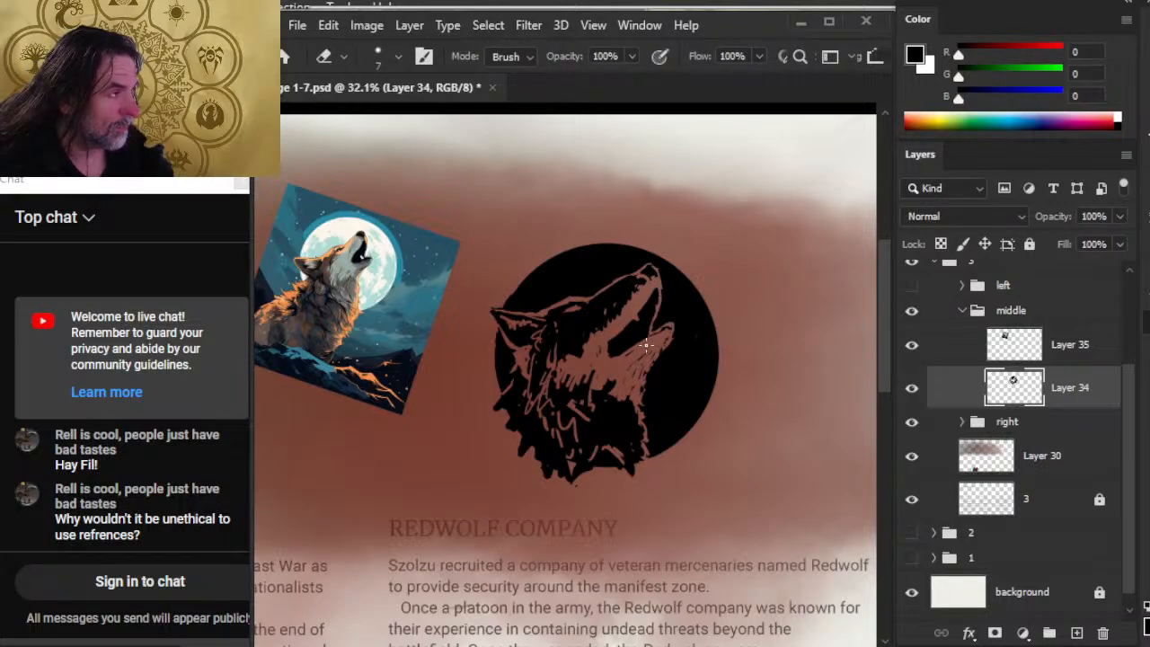
{"action": "key", "text": "b"}
Step: Reshape the lower jaw's tip and inner lip edge with a size 7 eraser and size 10 black brush
{"action": "key", "text": "e"}
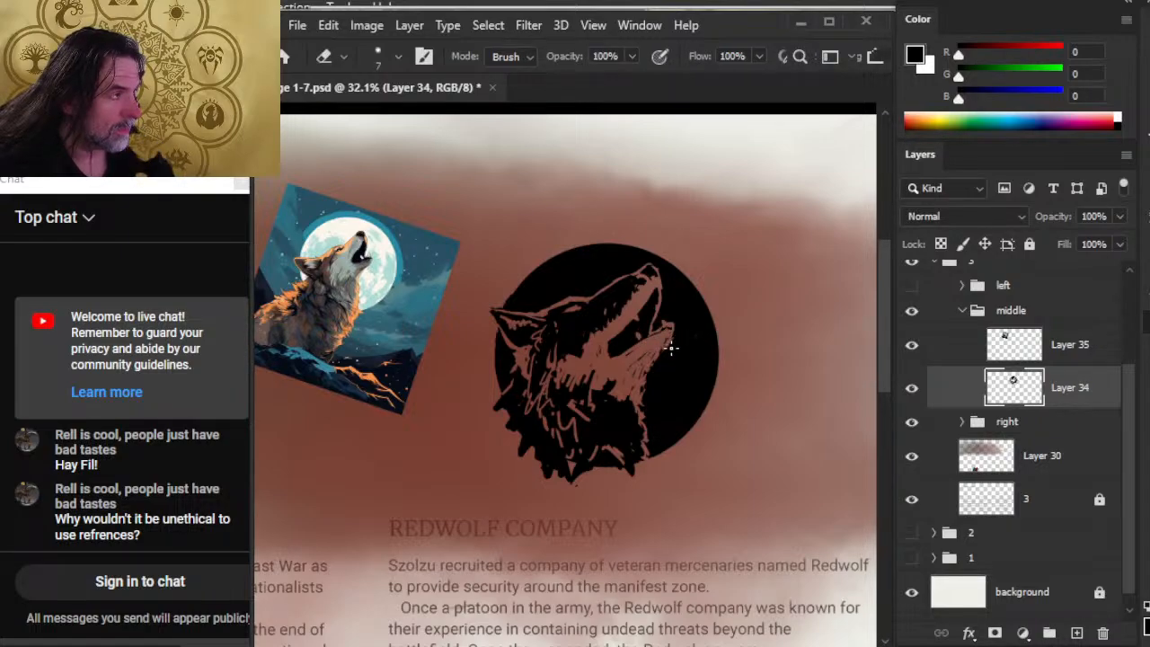
{"action": "key", "text": "b"}
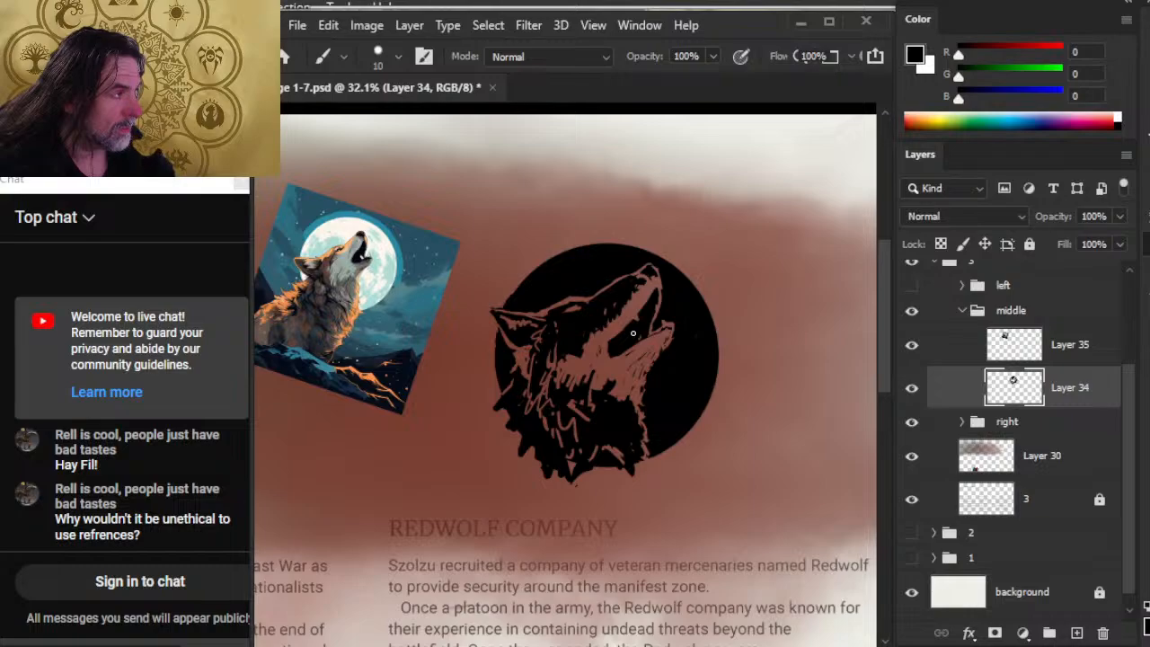
{"action": "key", "text": "e"}
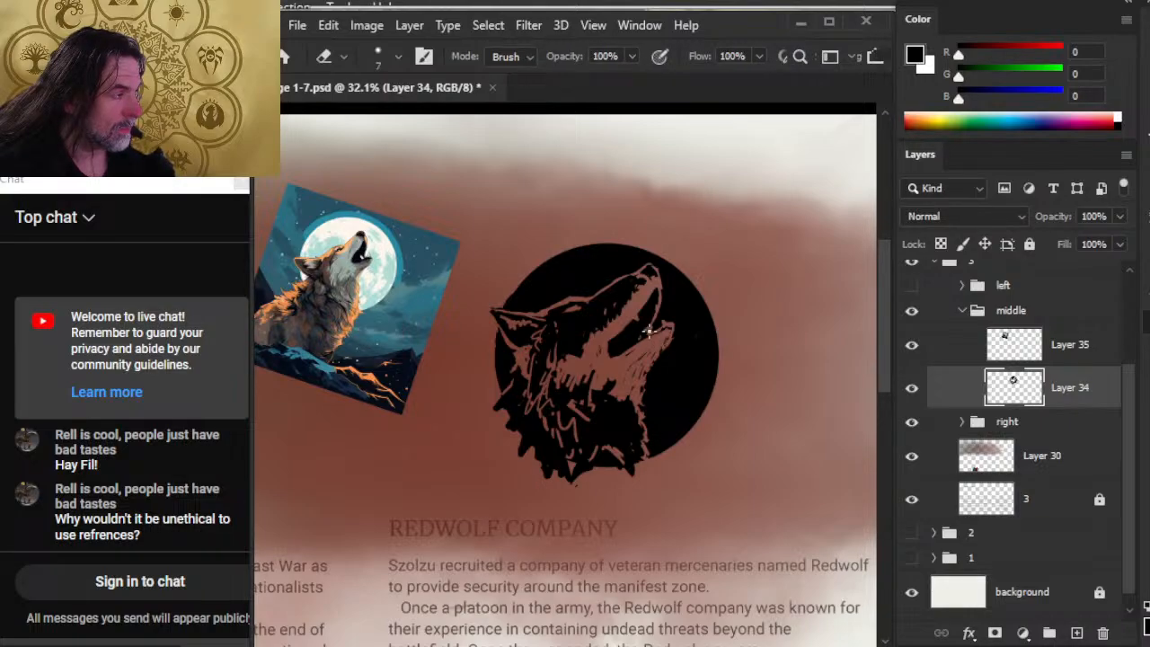
{"action": "key", "text": "b"}
{"action": "key", "text": "e"}
{"action": "key", "text": "b"}
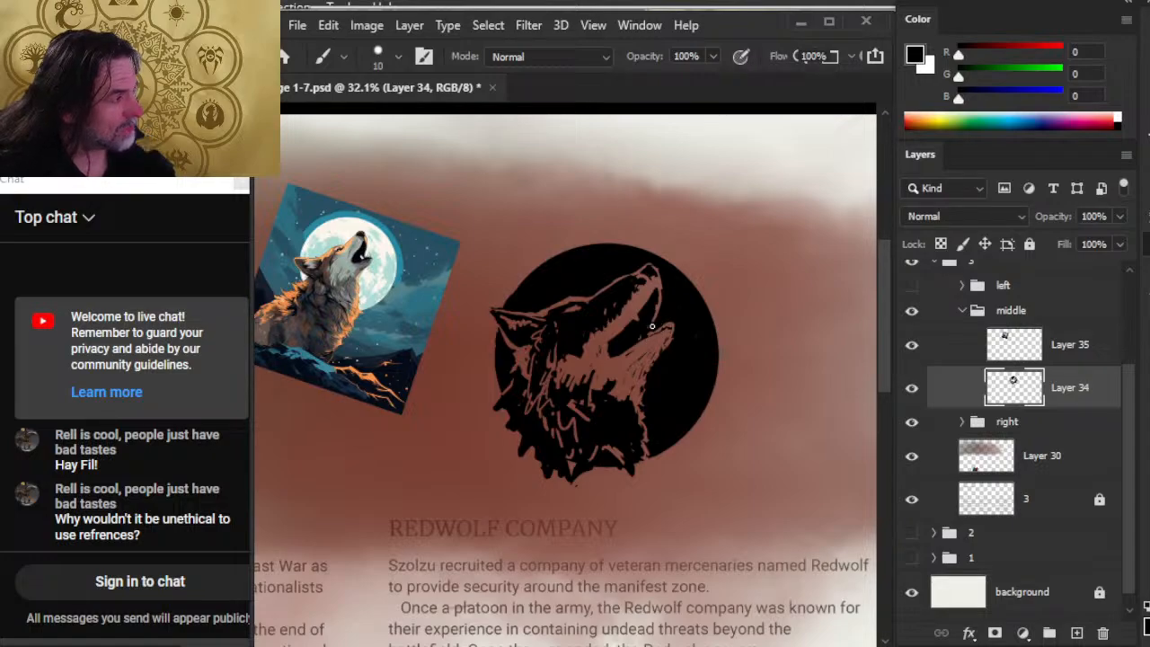
{"action": "key", "text": "e"}
{"action": "key", "text": "b"}
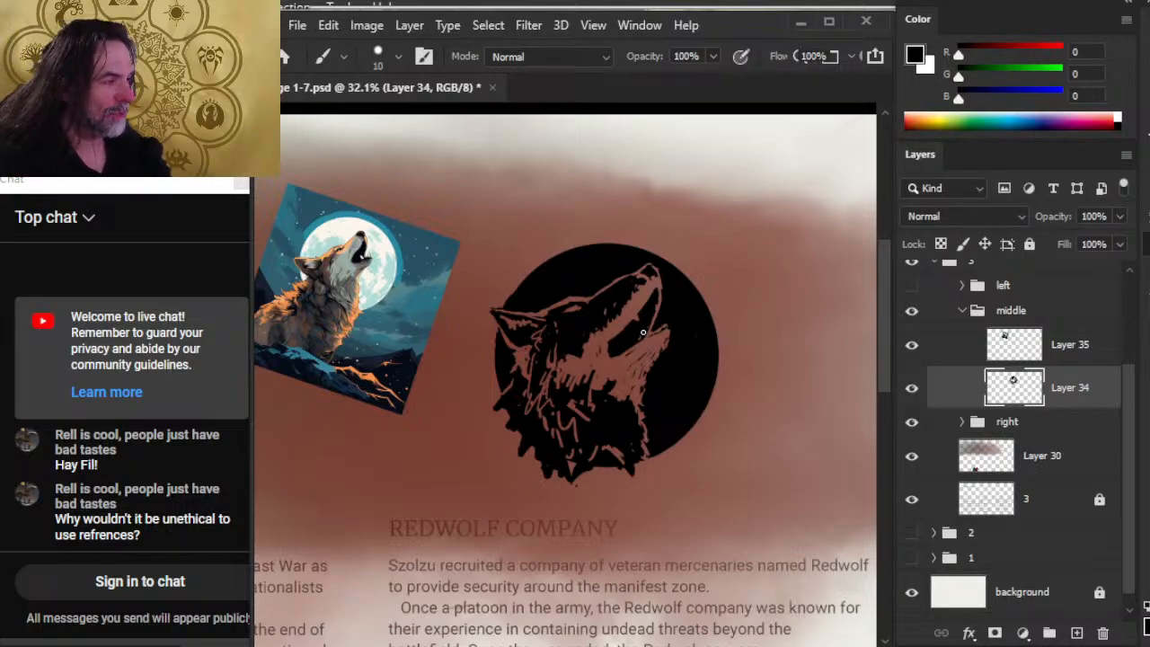
Step: Clean up the upper lip edge and mouth opening with the eraser and black paint, raising the eraser to size 9
{"action": "key", "text": "e"}
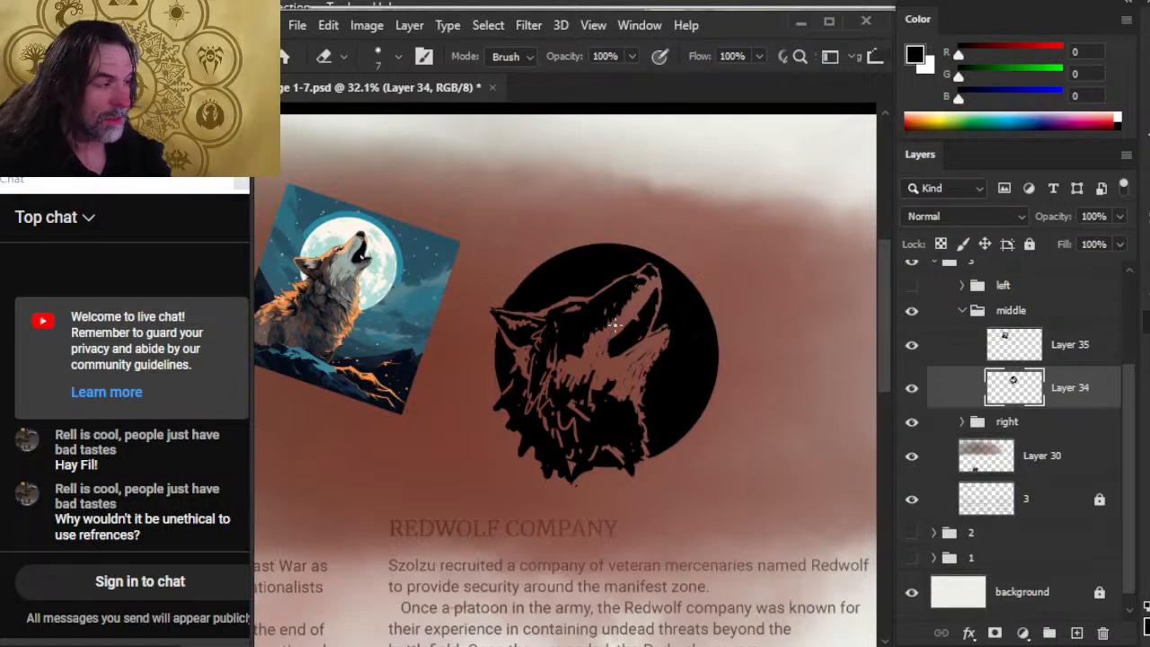
{"action": "key", "text": "b"}
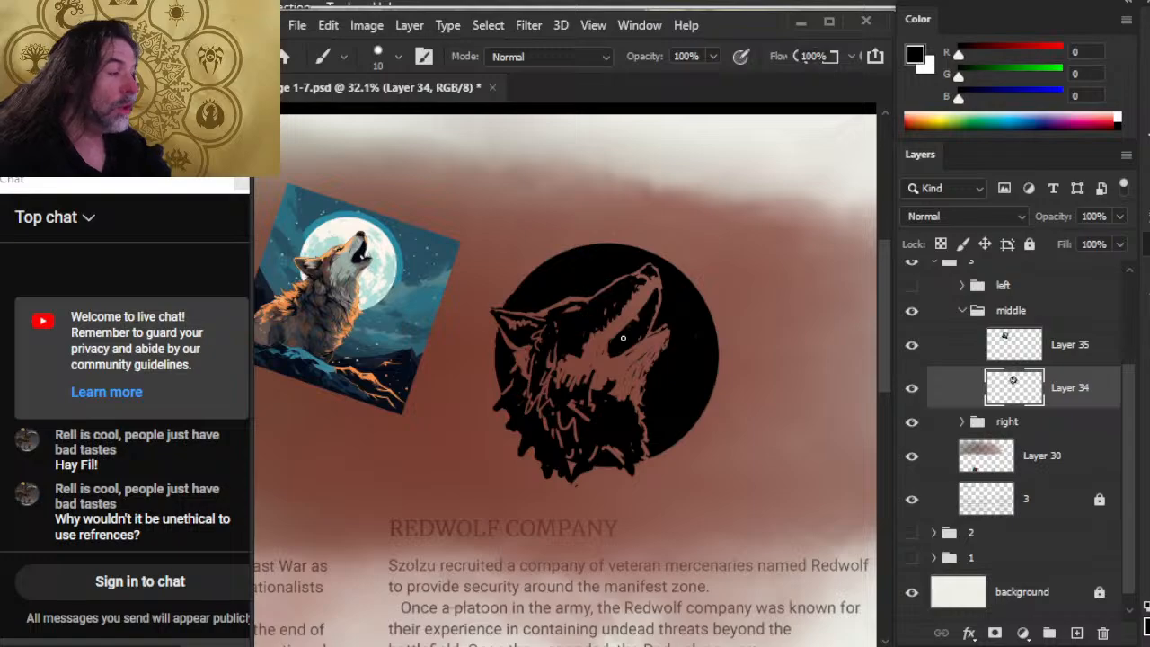
{"action": "key", "text": "e"}
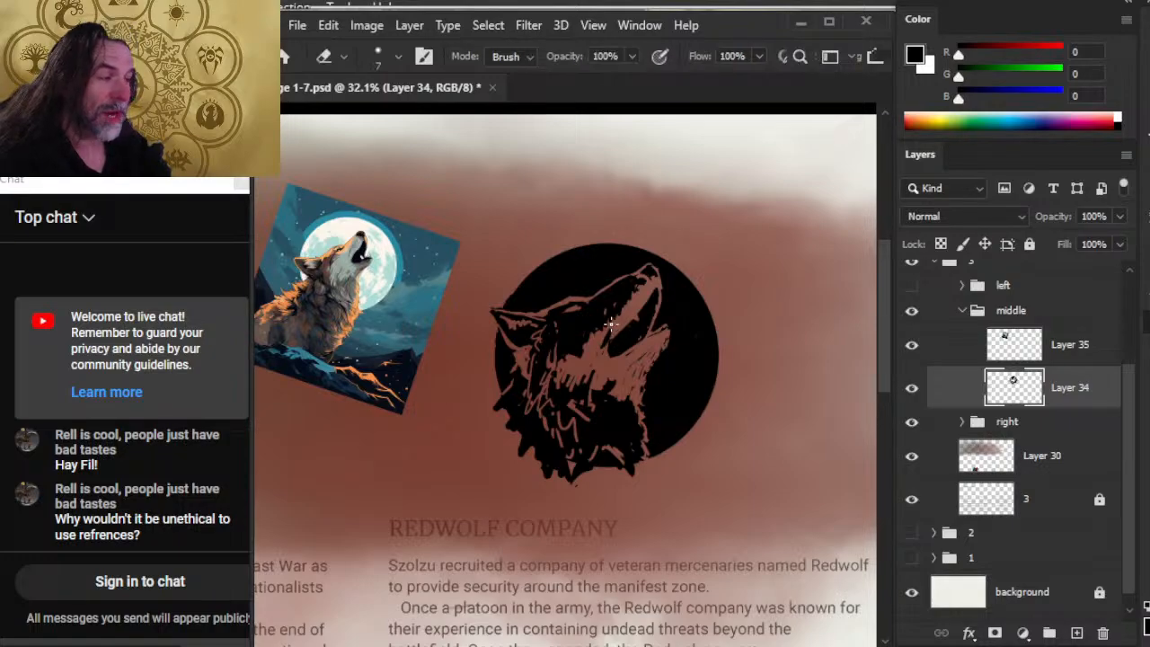
{"action": "key", "text": "b"}
{"action": "key", "text": "e"}
{"action": "key", "text": "bracketright"}
{"action": "key", "text": "bracketright"}
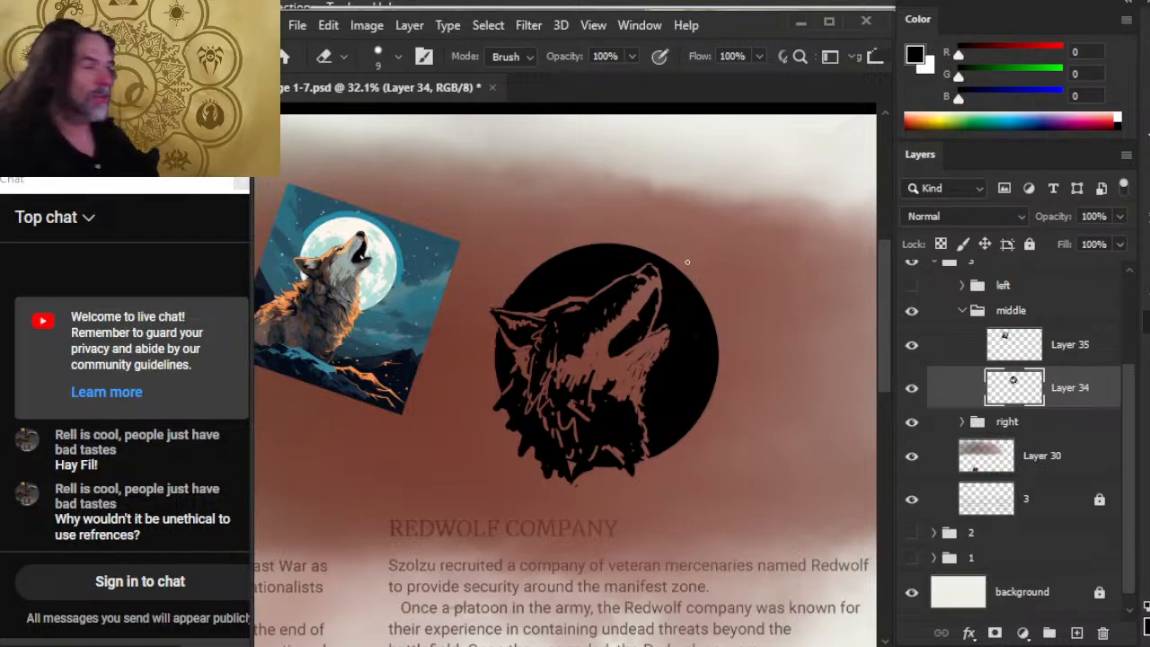
Step: Sketch a small open box in black beside the emblem's circle with the size 10 brush and swap the paint to white
{"action": "key", "text": "b"}
{"action": "mouse_move", "coordinate": [742, 252]}
{"action": "left_mouse_down"}
{"action": "mouse_move", "coordinate": [800, 293]}
{"action": "mouse_move", "coordinate": [778, 251]}
{"action": "mouse_move", "coordinate": [798, 291]}
{"action": "left_mouse_up"}
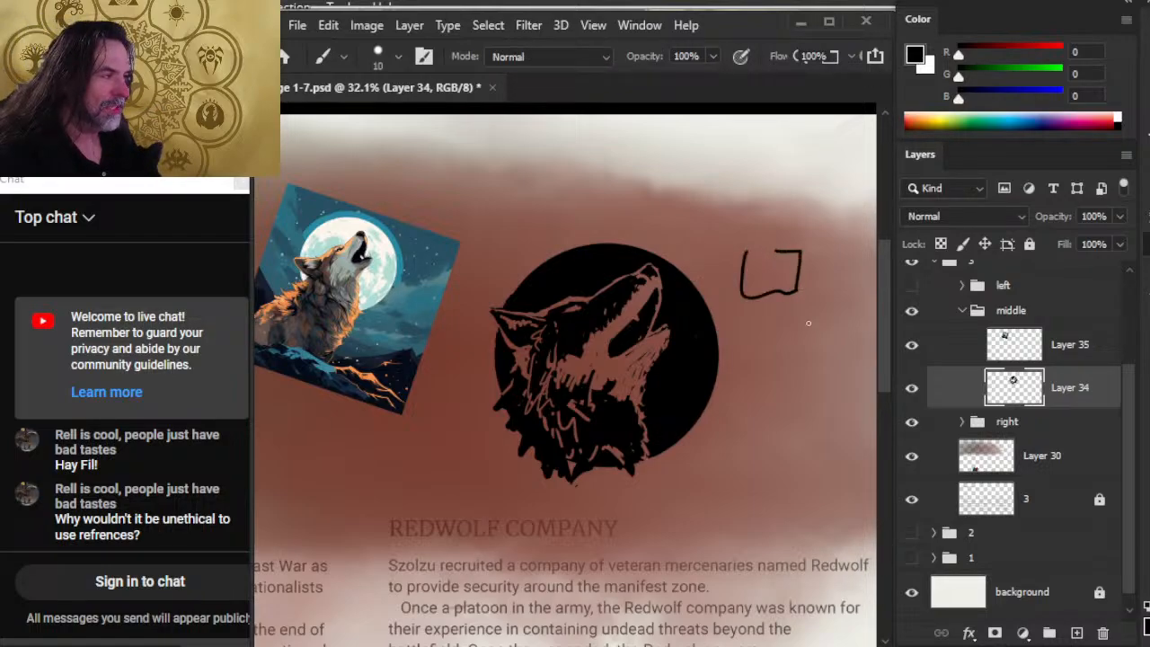
{"action": "key", "text": "x"}
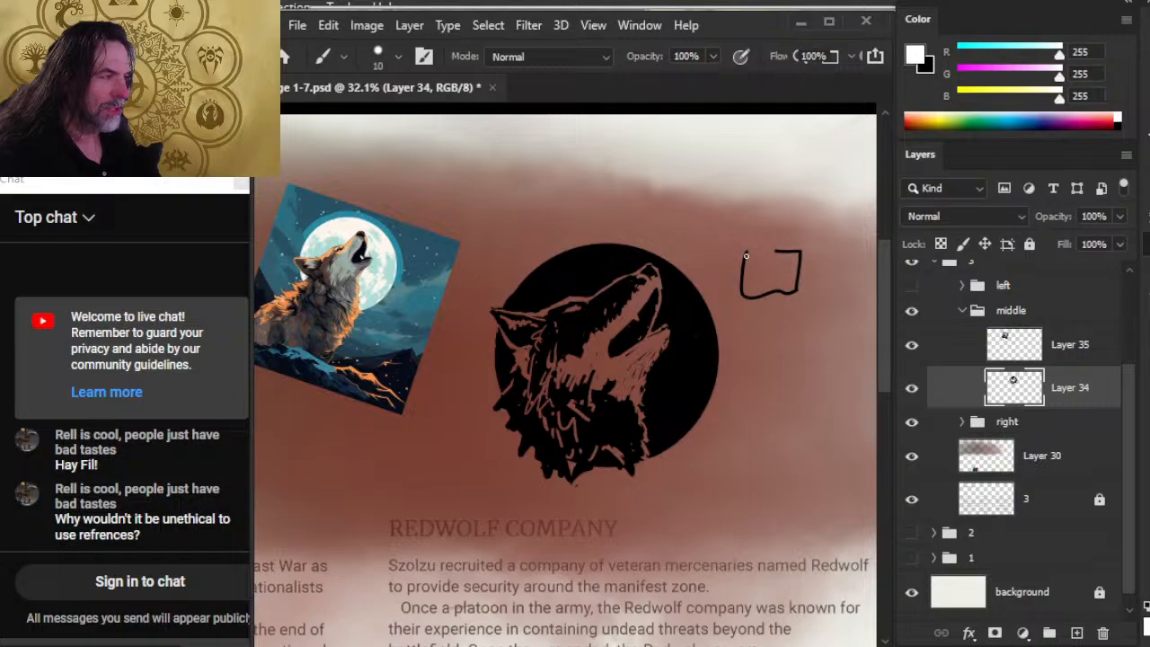
{"action": "mouse_move", "coordinate": [745, 252]}
{"action": "left_mouse_down"}
{"action": "mouse_move", "coordinate": [742, 291]}
{"action": "mouse_move", "coordinate": [792, 291]}
{"action": "mouse_move", "coordinate": [796, 268]}
{"action": "left_mouse_up"}
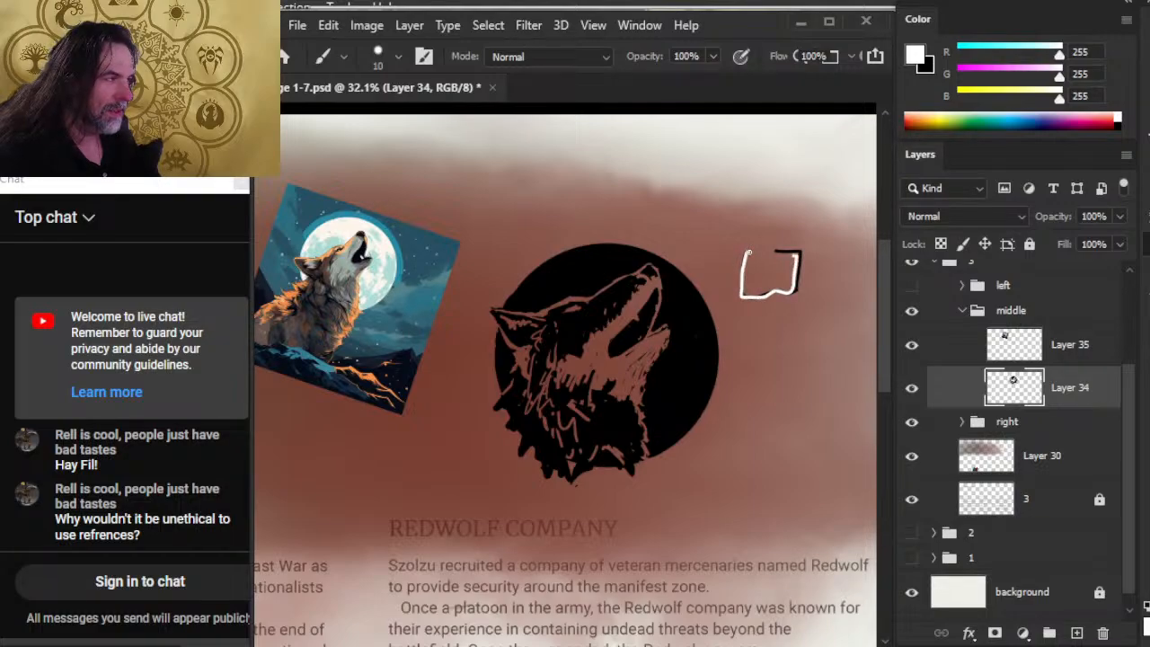
{"action": "key", "text": "ctrl+z"}
{"action": "key", "text": "ctrl+z"}
Step: Paint a similar open box in white below the black one and move its left side outward to widen it
{"action": "mouse_move", "coordinate": [766, 328]}
{"action": "left_mouse_down"}
{"action": "mouse_move", "coordinate": [763, 347]}
{"action": "mouse_move", "coordinate": [785, 379]}
{"action": "mouse_move", "coordinate": [806, 361]}
{"action": "mouse_move", "coordinate": [790, 332]}
{"action": "left_mouse_up"}
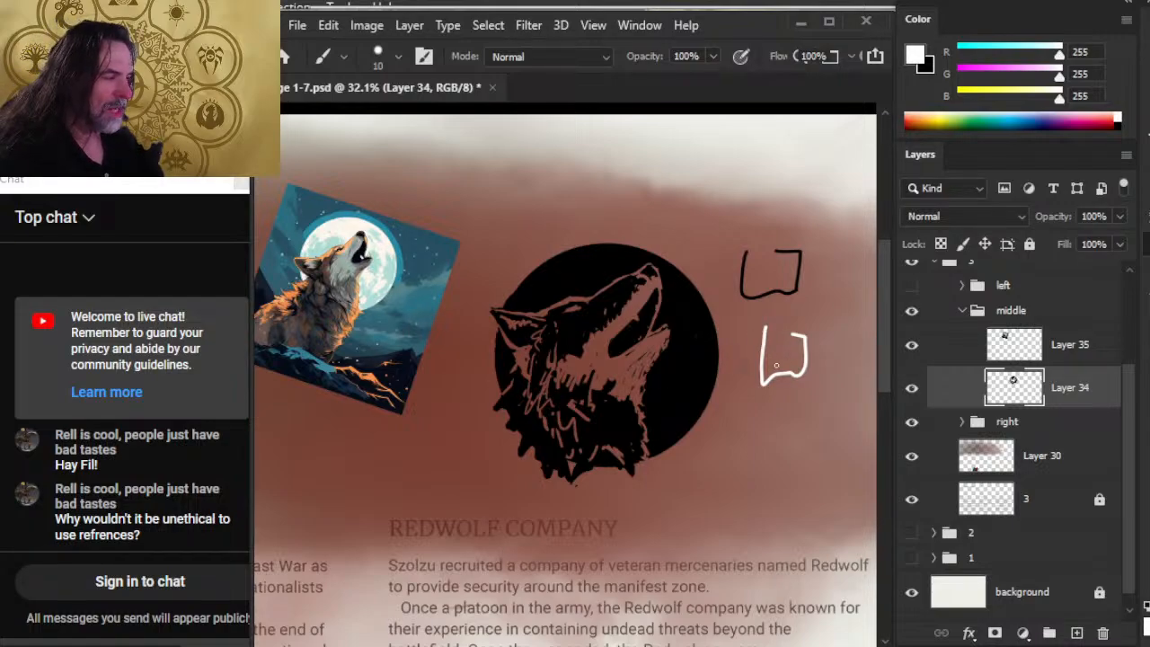
{"action": "key", "text": "l"}
{"action": "mouse_move", "coordinate": [780, 316]}
{"action": "left_mouse_down"}
{"action": "mouse_move", "coordinate": [732, 335]}
{"action": "mouse_move", "coordinate": [764, 399]}
{"action": "mouse_move", "coordinate": [792, 376]}
{"action": "mouse_move", "coordinate": [778, 320]}
{"action": "left_mouse_up"}
{"action": "key", "text": "v"}
{"action": "left_click_drag", "start_coordinate": [771, 367], "coordinate": [753, 369]}
{"action": "key", "text": "ctrl+d"}
Step: Close the gap in the white box's bottom line with white brush strokes
{"action": "key", "text": "b"}
{"action": "mouse_move", "coordinate": [769, 370]}
{"action": "left_mouse_down"}
{"action": "mouse_move", "coordinate": [794, 374]}
{"action": "mouse_move", "coordinate": [757, 381]}
{"action": "left_mouse_up"}
{"action": "key", "text": "e"}
{"action": "key", "text": "b"}
{"action": "key", "text": "e"}
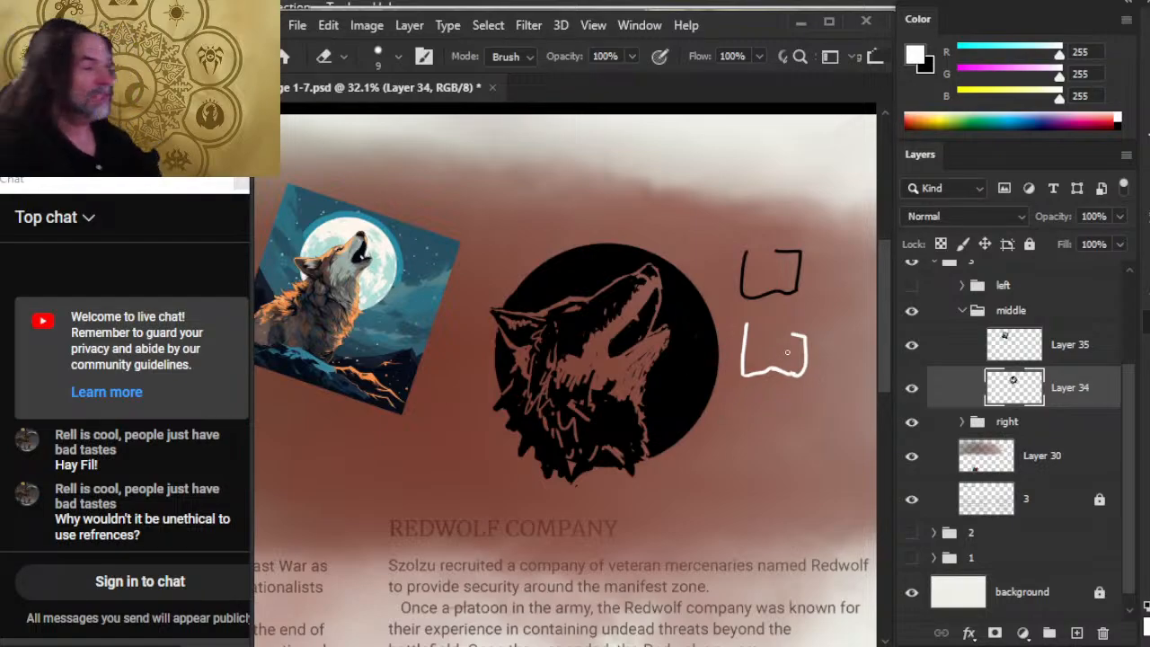
Step: Lasso the white box's right side, nudge it left to match the black box's width, and clear the selection
{"action": "key", "text": "l"}
{"action": "mouse_move", "coordinate": [790, 314]}
{"action": "left_mouse_down"}
{"action": "mouse_move", "coordinate": [783, 357]}
{"action": "mouse_move", "coordinate": [808, 386]}
{"action": "mouse_move", "coordinate": [814, 319]}
{"action": "left_mouse_up"}
{"action": "key", "text": "v"}
{"action": "key", "text": "Left"}
{"action": "key", "text": "Left"}
{"action": "key", "text": "Left"}
{"action": "key", "text": "Left"}
{"action": "key", "text": "Left"}
{"action": "key", "text": "Left"}
{"action": "key", "text": "Left"}
{"action": "key", "text": "Left"}
{"action": "key", "text": "Left"}
{"action": "key", "text": "Left"}
{"action": "key", "text": "Left"}
{"action": "key", "text": "Left"}
{"action": "key", "text": "Left"}
{"action": "key", "text": "Left"}
{"action": "key", "text": "Left"}
{"action": "key", "text": "Left"}
{"action": "key", "text": "Left"}
{"action": "key", "text": "Left"}
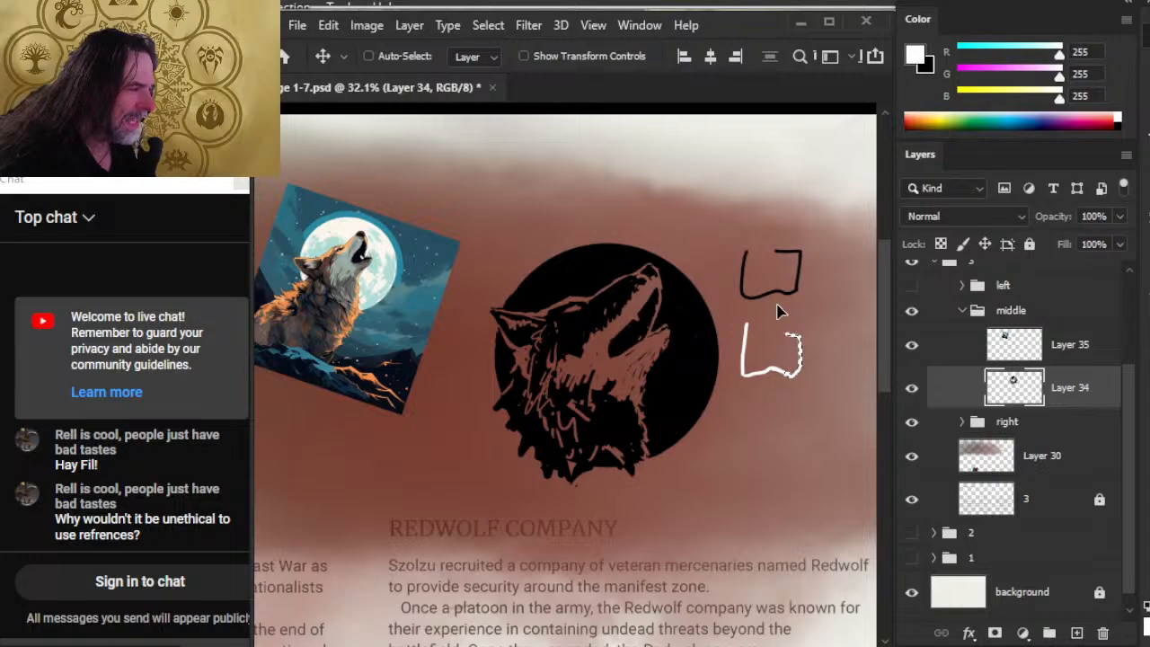
{"action": "key", "text": "l"}
{"action": "key", "text": "ctrl+d"}
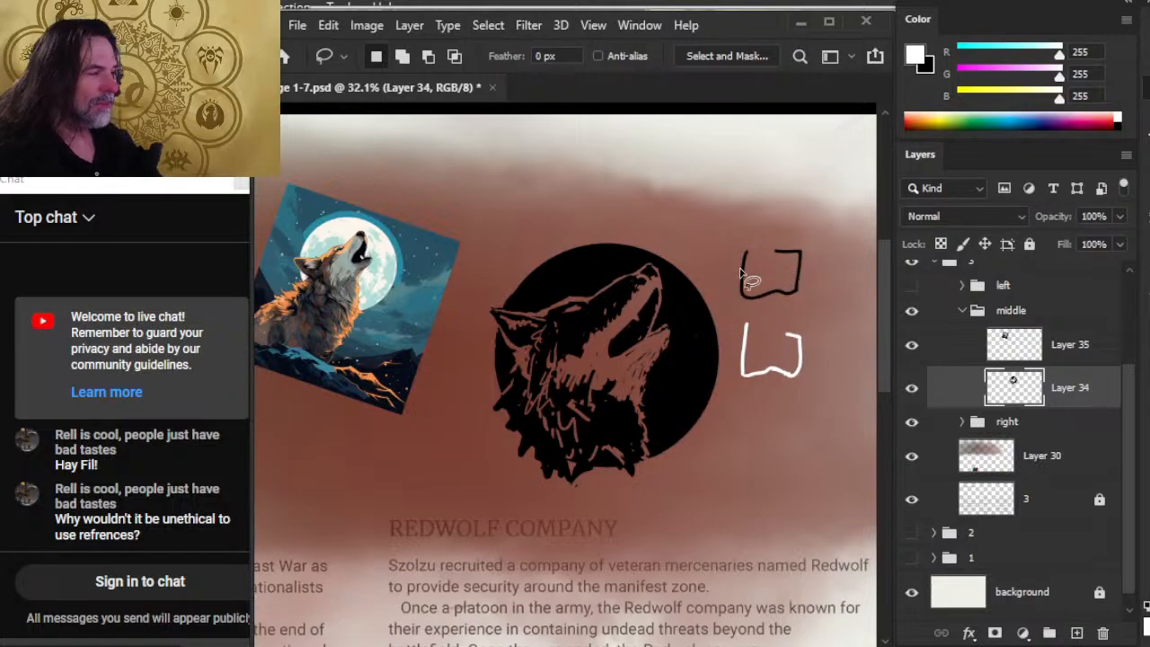
Step: Lasso the black sketched box beside the emblem
{"action": "key", "text": "e"}
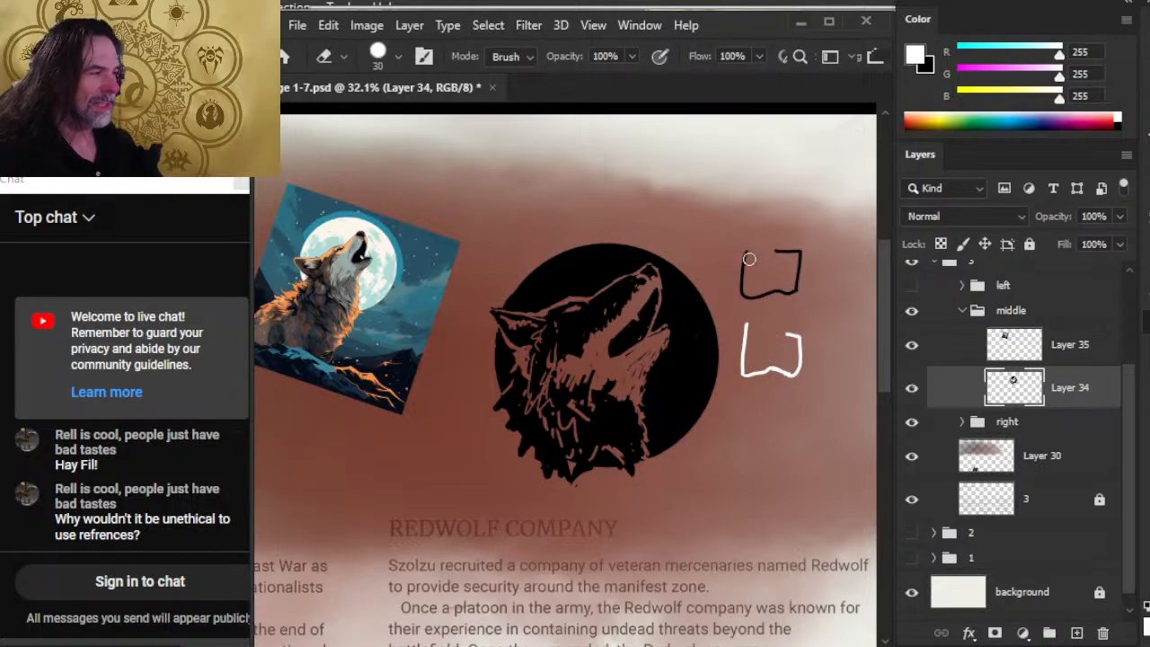
{"action": "key", "text": "l"}
{"action": "mouse_move", "coordinate": [726, 238]}
{"action": "left_mouse_down"}
{"action": "mouse_move", "coordinate": [777, 315]}
{"action": "mouse_move", "coordinate": [723, 234]}
{"action": "left_mouse_up"}
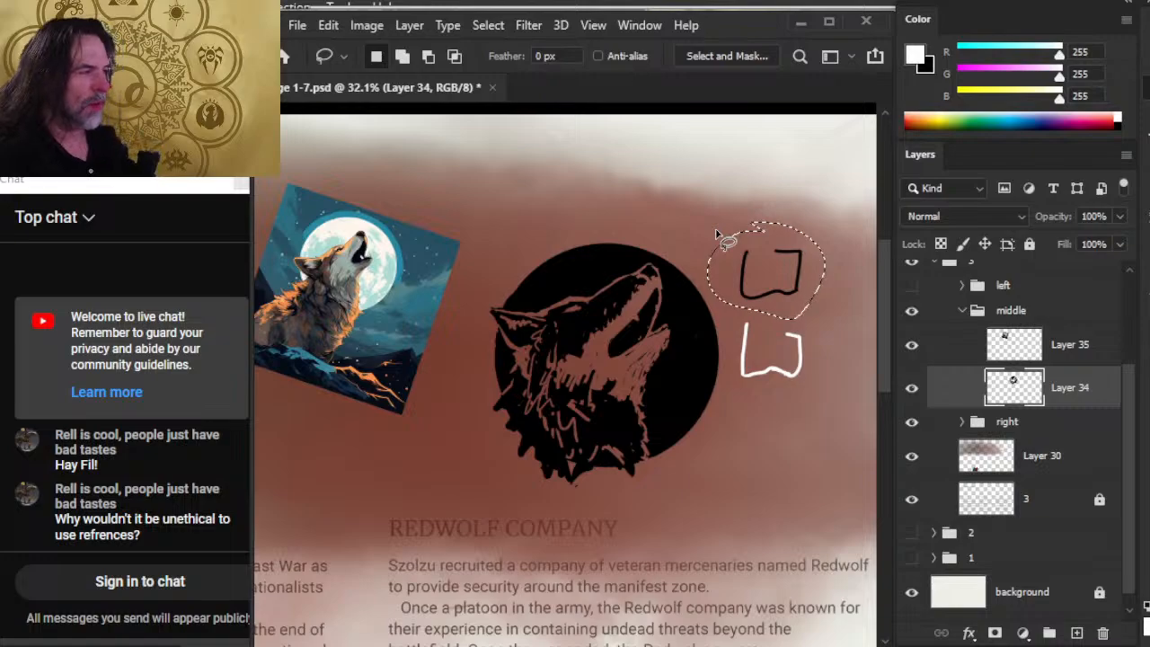
Step: Remove the black and white square test marks beside the wolf emblem and erase the ear tip extending past the circle
{"action": "key", "text": "Delete"}
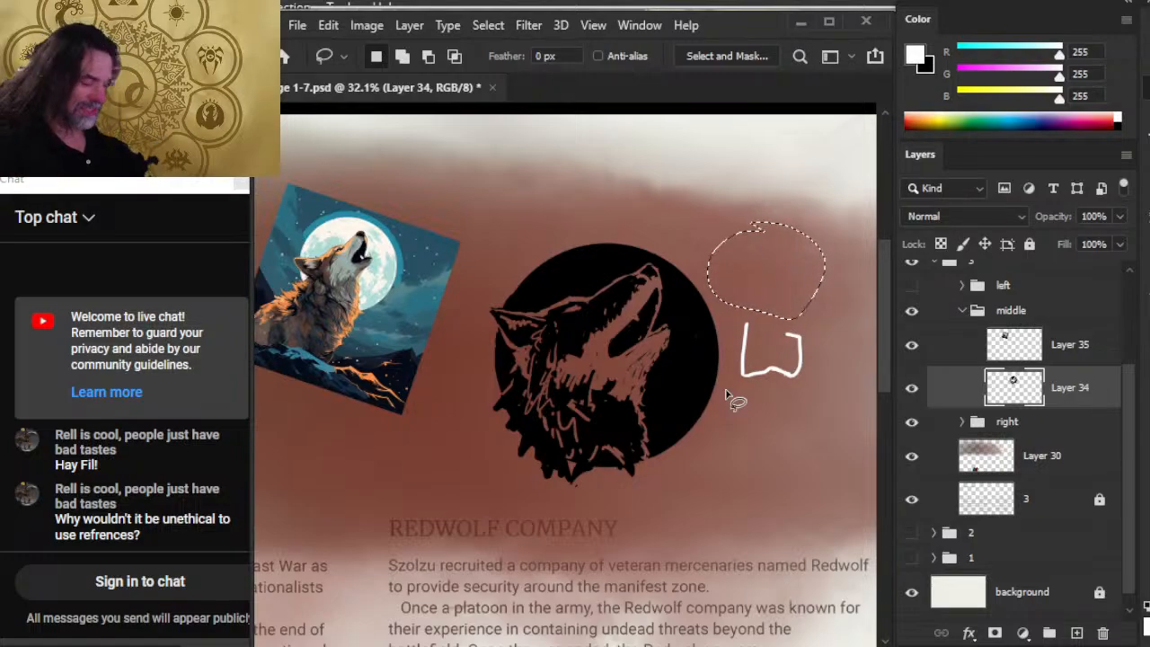
{"action": "key", "text": "ctrl+z"}
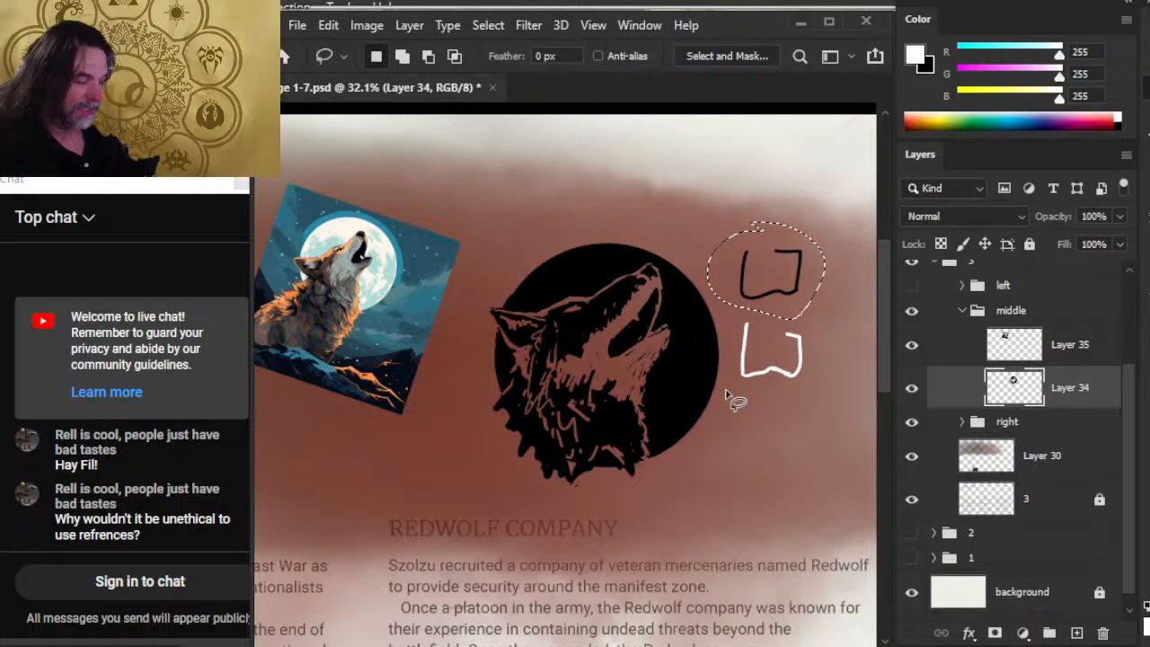
{"action": "left_click", "coordinate": [679, 229]}
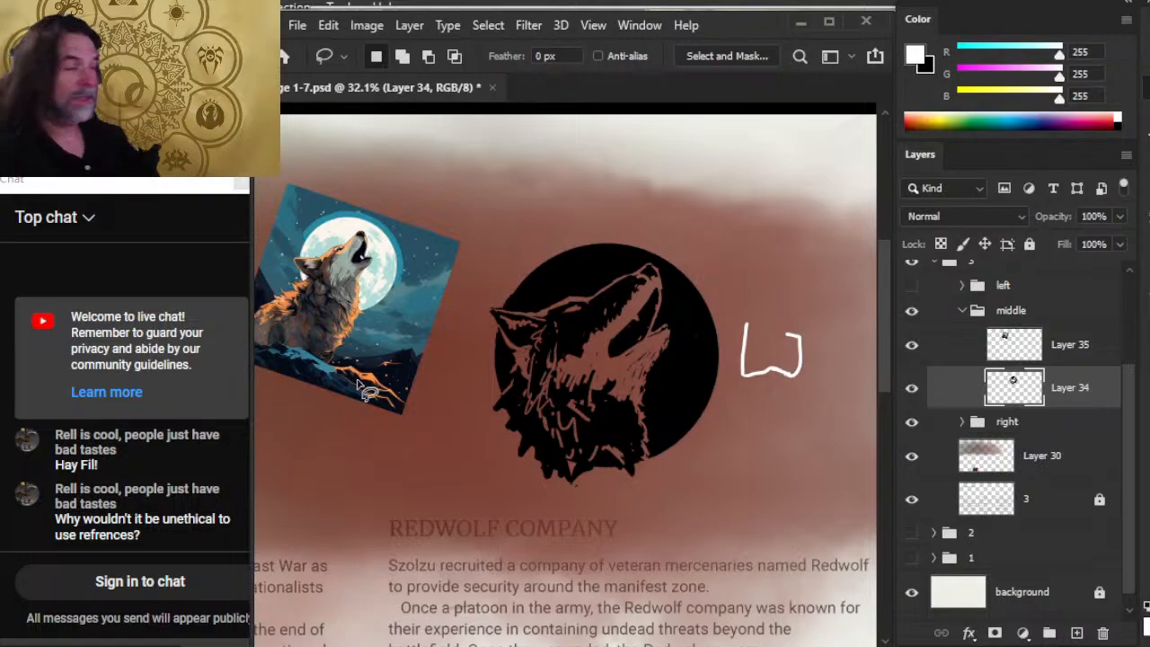
{"action": "key", "text": "e"}
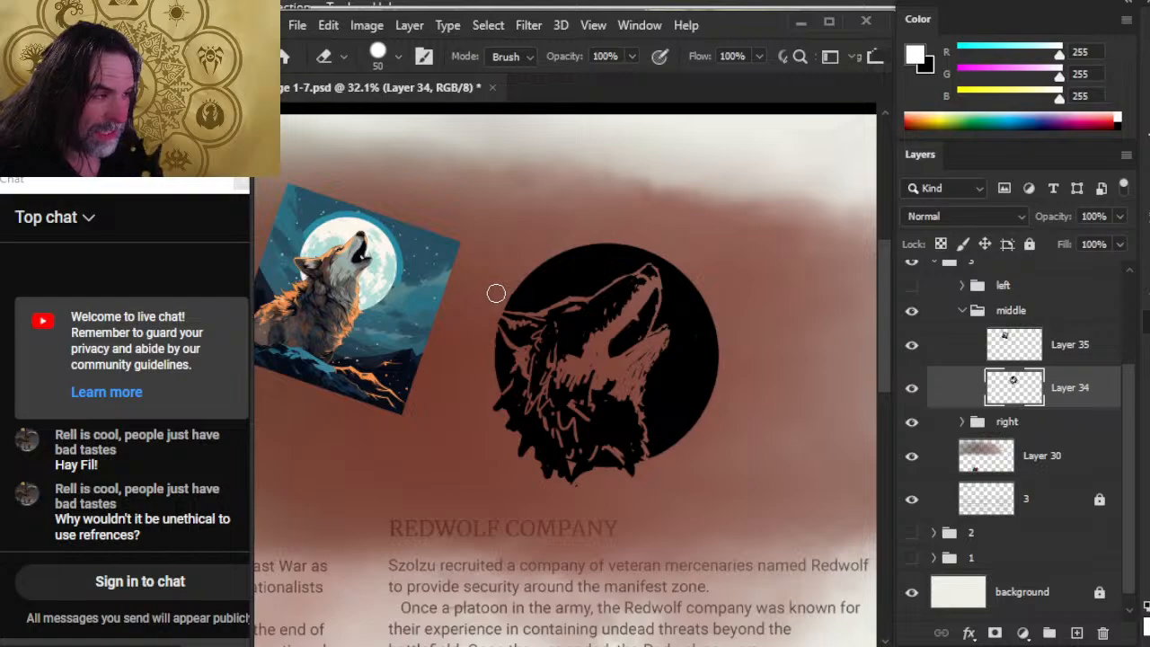
Step: Swap the painting colour to black and rework the ear's upper edge at the circle's rim with brush and eraser
{"action": "key", "text": "b"}
{"action": "mouse_move", "coordinate": [520, 306]}
{"action": "left_mouse_down"}
{"action": "mouse_move", "coordinate": [508, 316]}
{"action": "mouse_move", "coordinate": [521, 297]}
{"action": "left_mouse_up"}
{"action": "key", "text": "x"}
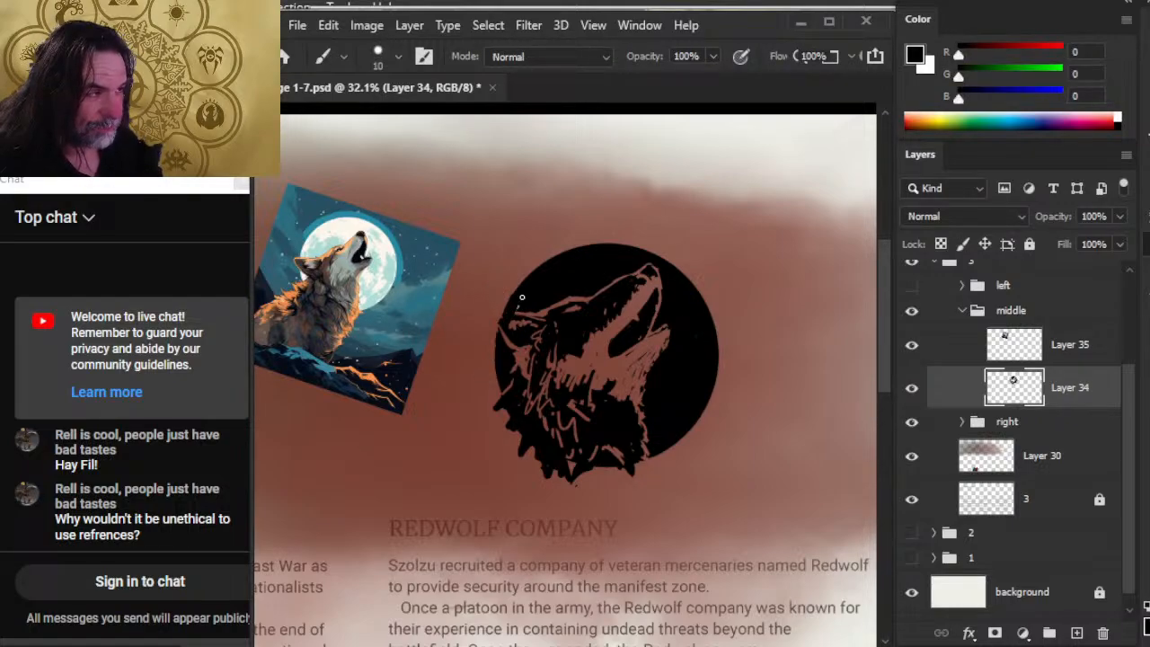
{"action": "key", "text": "e"}
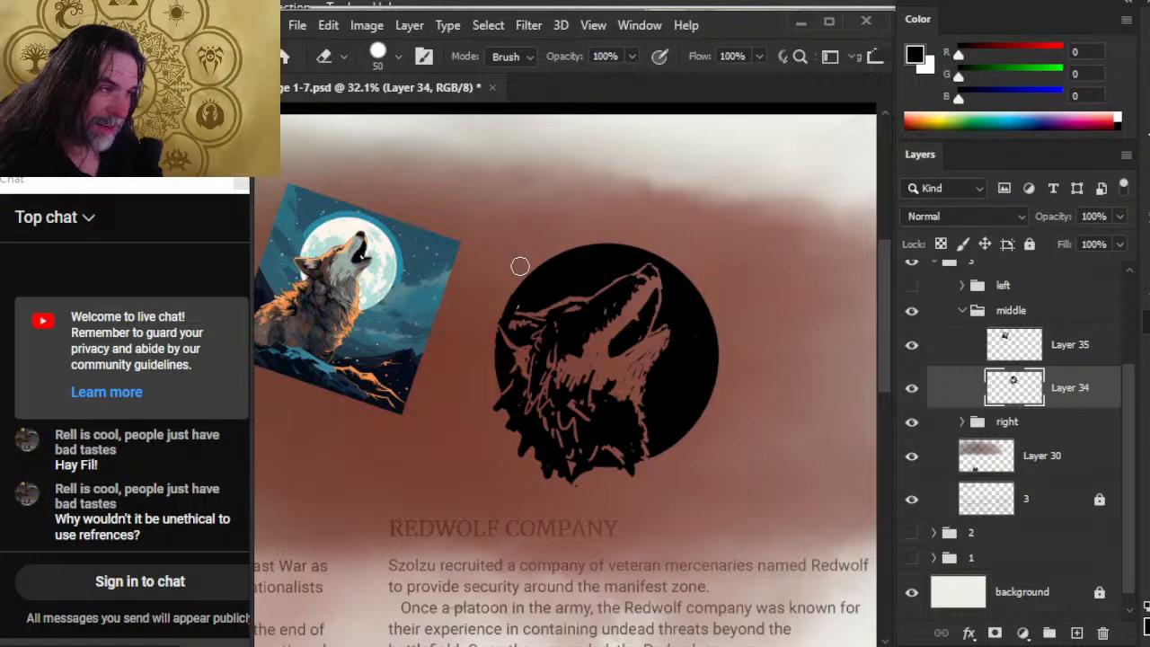
{"action": "key", "text": "b"}
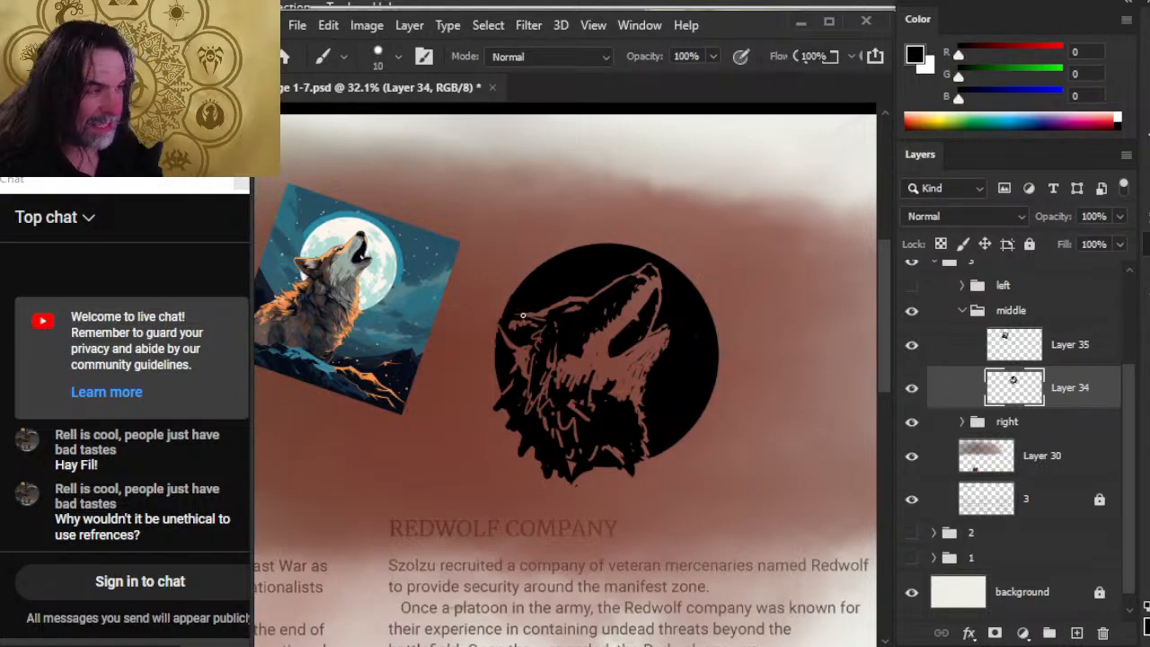
Step: Reduce the eraser to 8 px, carve the ear's outline, and paint a pointed black ear tip extending past the circle
{"action": "key", "text": "e"}
{"action": "key", "text": "bracketleft"}
{"action": "key", "text": "bracketleft"}
{"action": "key", "text": "bracketleft"}
{"action": "key", "text": "bracketleft"}
{"action": "key", "text": "bracketleft"}
{"action": "key", "text": "bracketleft"}
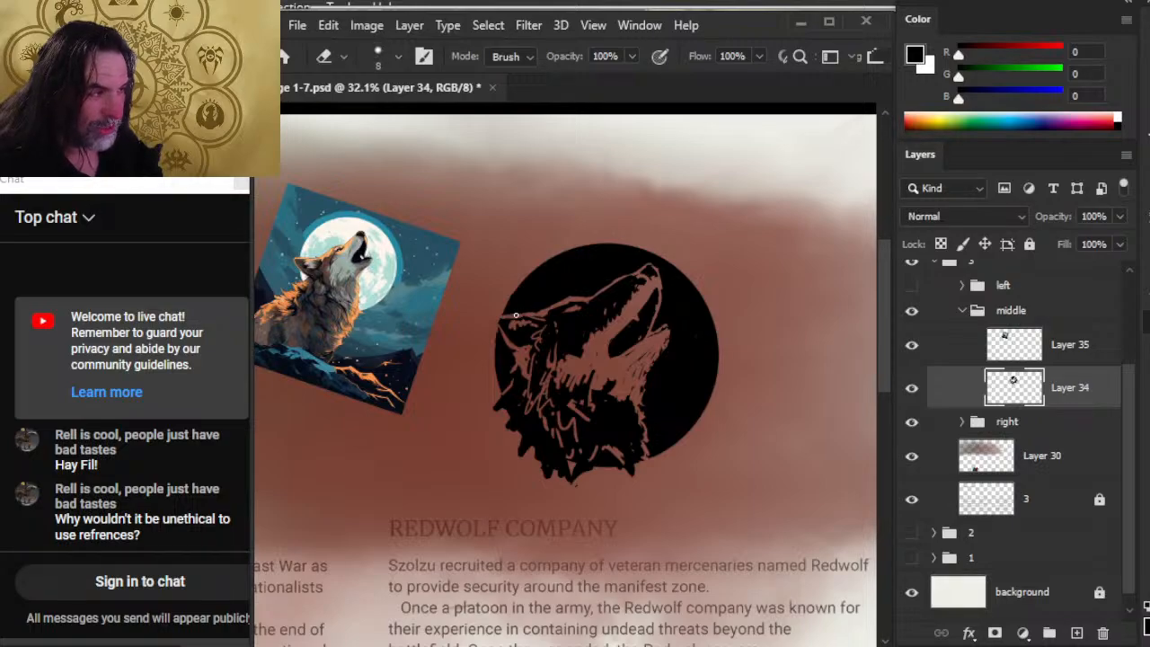
{"action": "key", "text": "b"}
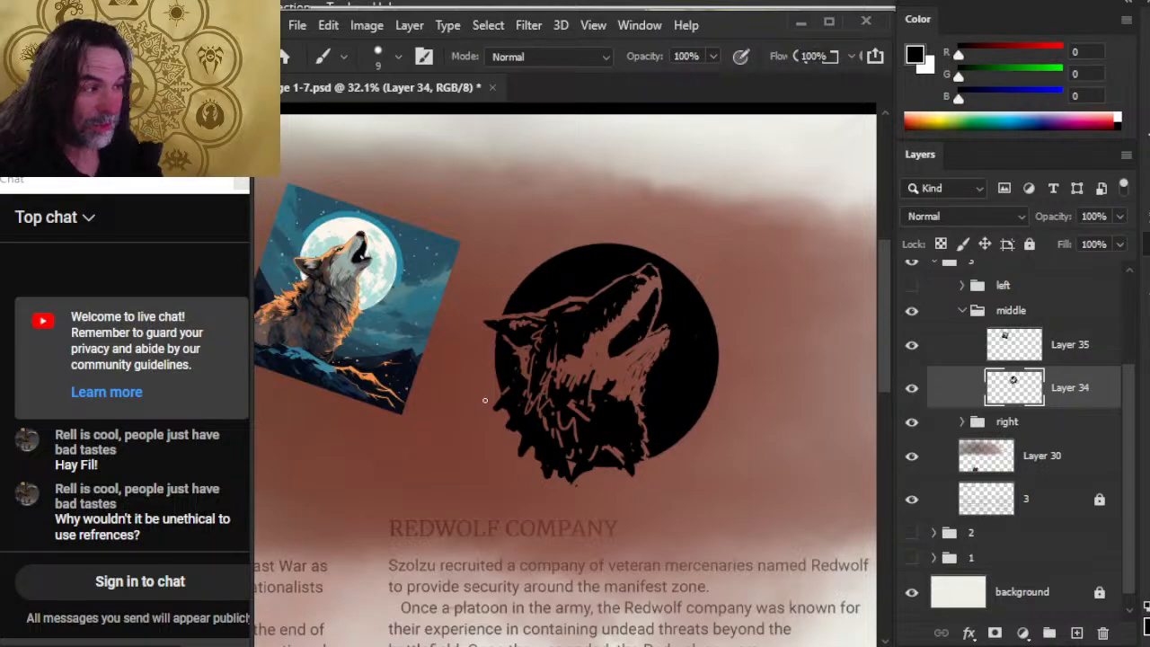
Step: Erase the upper fur spikes on the back of the wolf's neck and touch up that edge in black
{"action": "key", "text": "e"}
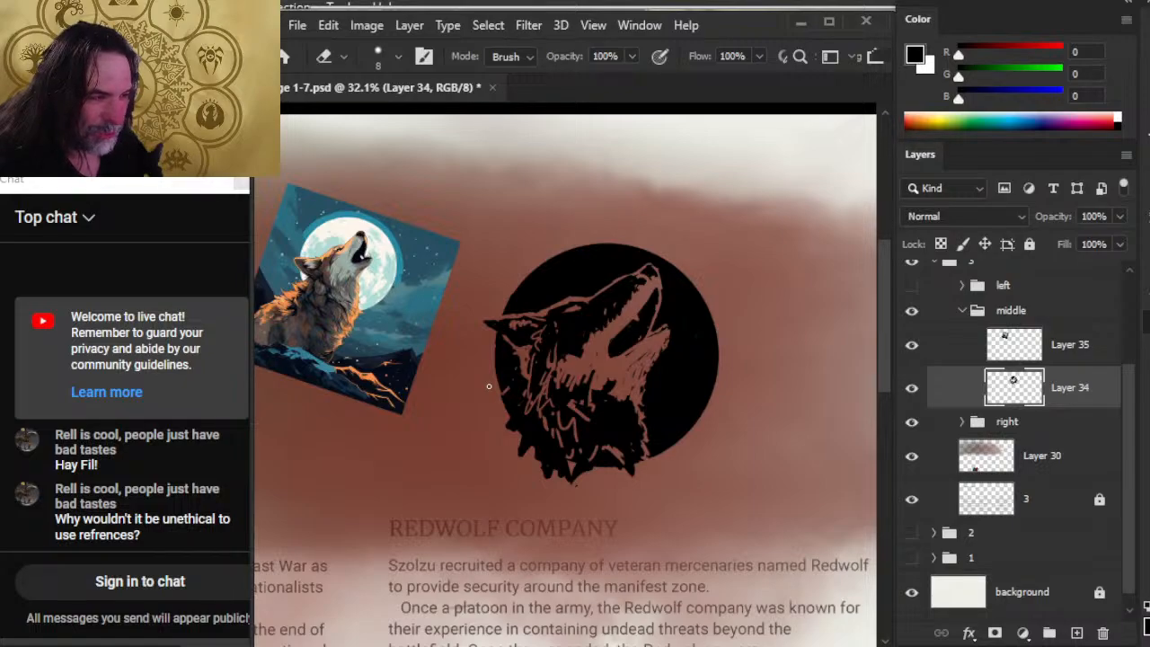
{"action": "key", "text": "b"}
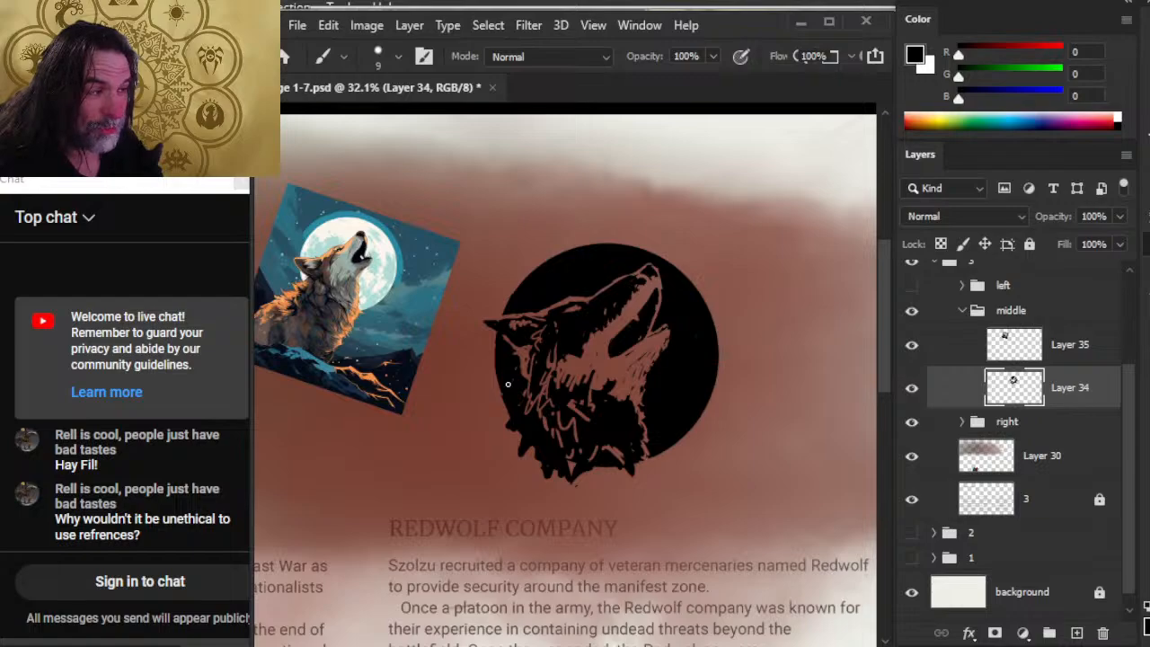
{"action": "key", "text": "e"}
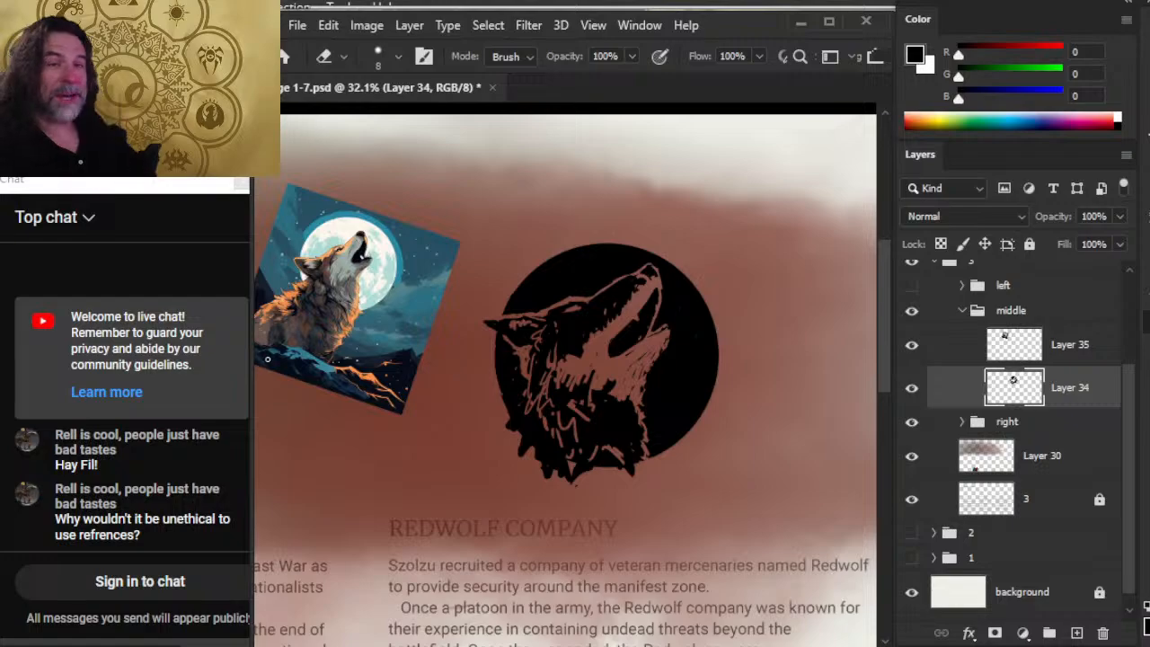
Step: Refine the fur markings inside the wolf's ear with small black strokes and 8 px eraser strokes
{"action": "key", "text": "b"}
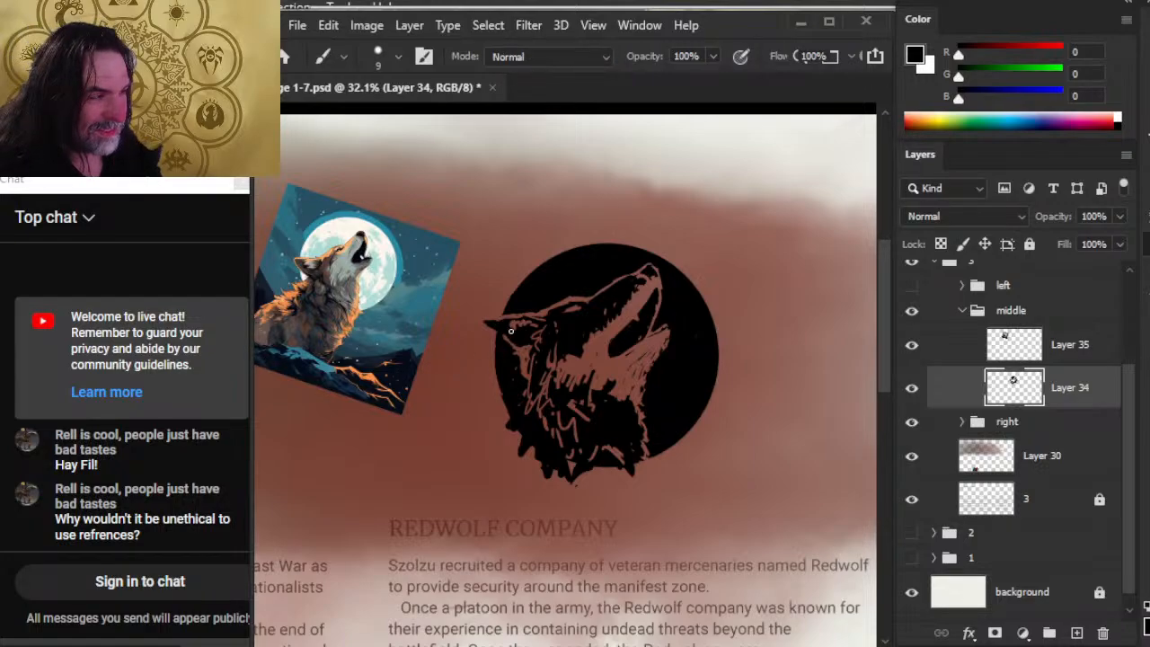
{"action": "key", "text": "e"}
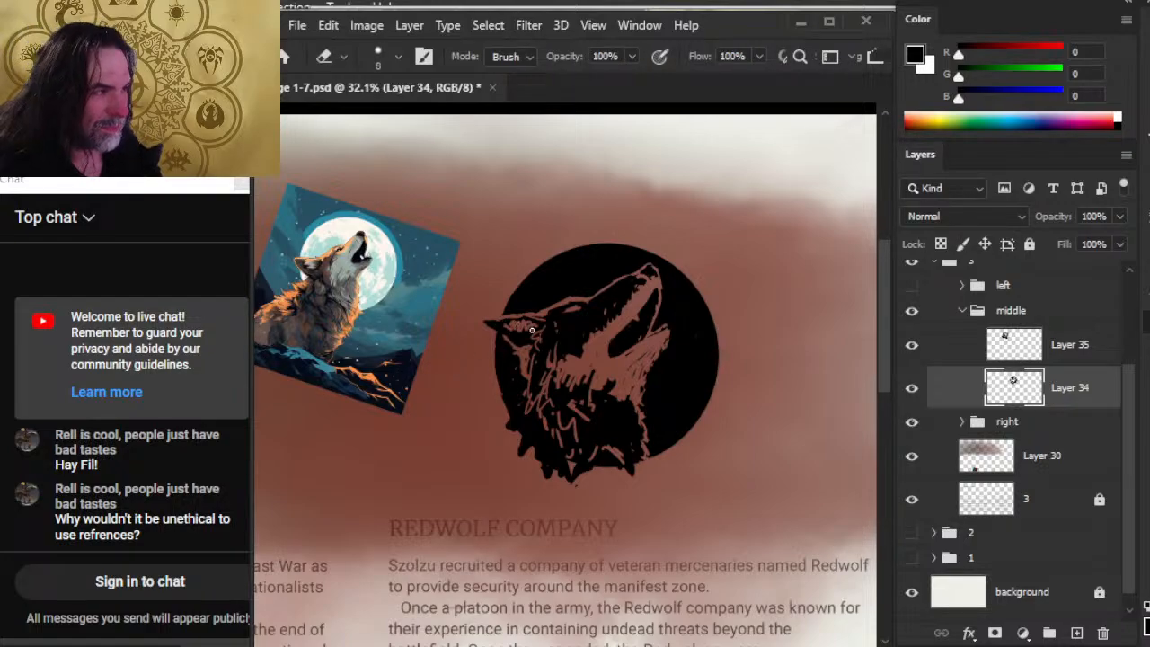
{"action": "key", "text": "b"}
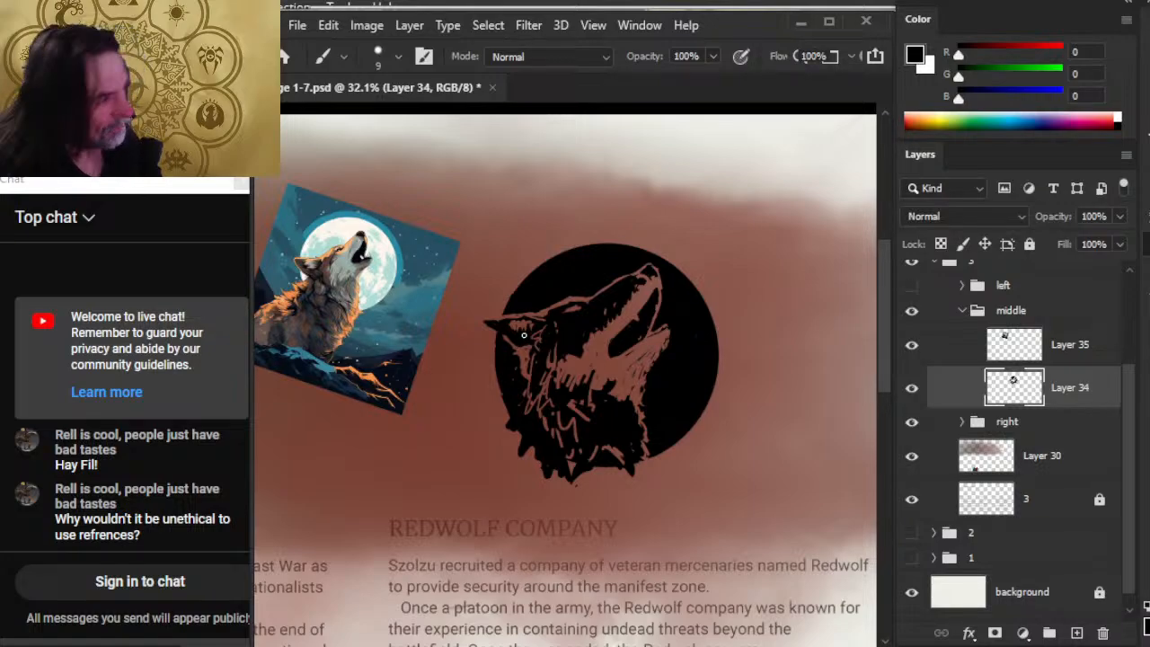
{"action": "key", "text": "e"}
{"action": "mouse_move", "coordinate": [505, 324]}
{"action": "left_mouse_down"}
{"action": "mouse_move", "coordinate": [522, 327]}
{"action": "mouse_move", "coordinate": [508, 326]}
{"action": "left_mouse_up"}
{"action": "key", "text": "b"}
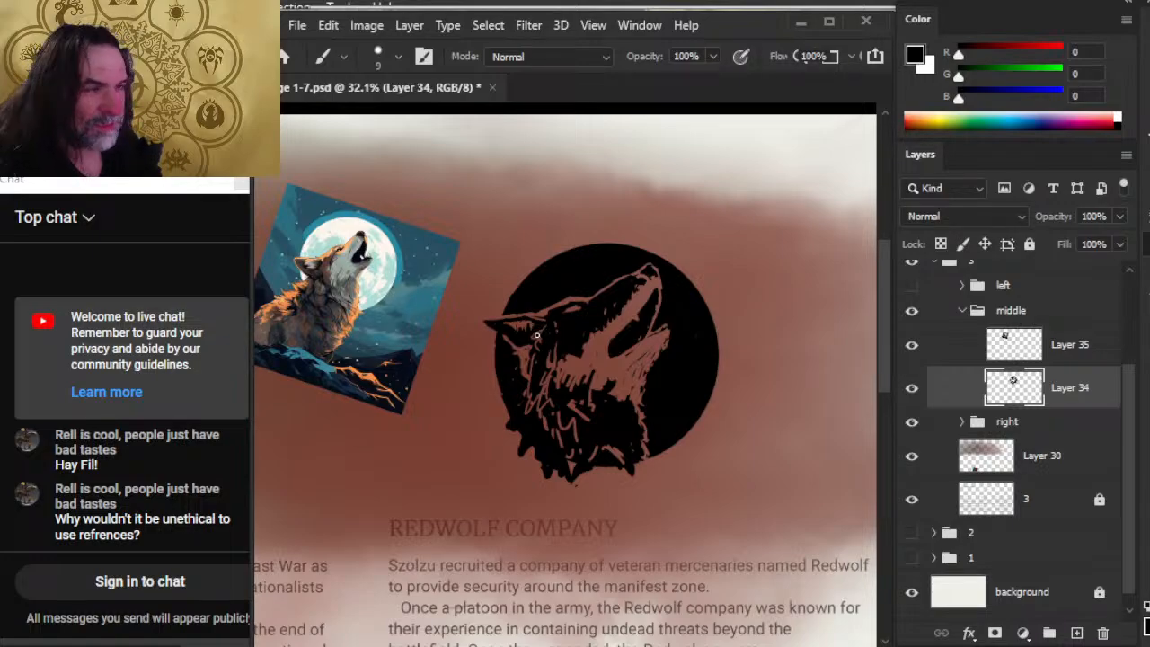
Step: Clean up the contour where the ear's upper edge meets the wolf's head, using eraser highlights and black touch-ups
{"action": "key", "text": "e"}
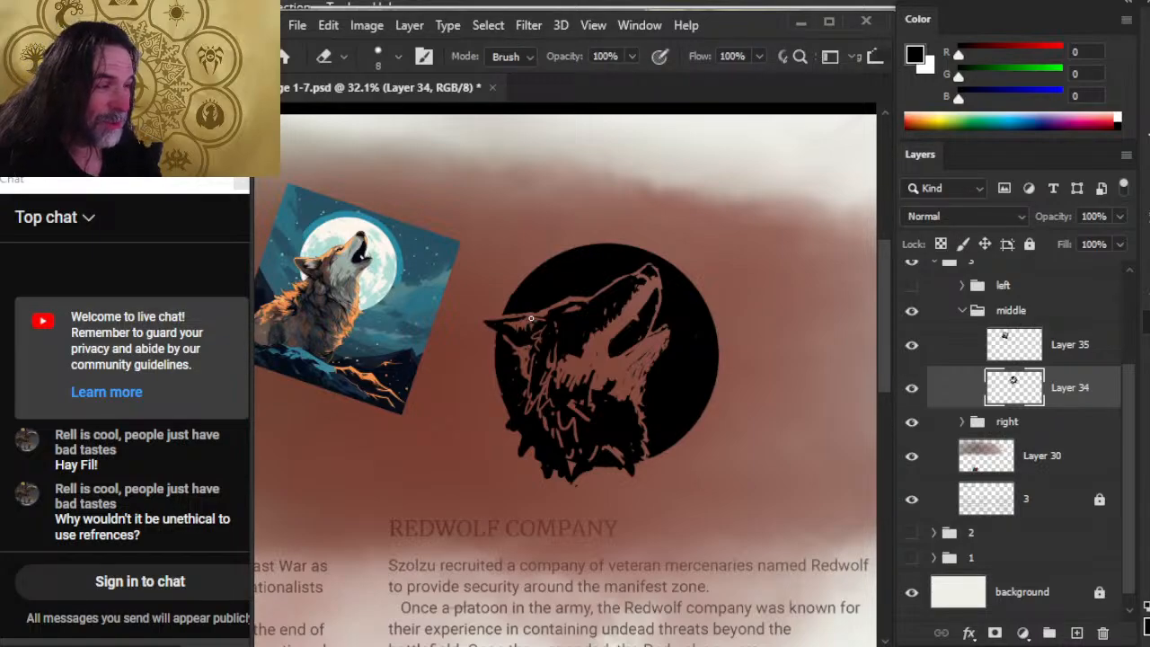
{"action": "key", "text": "b"}
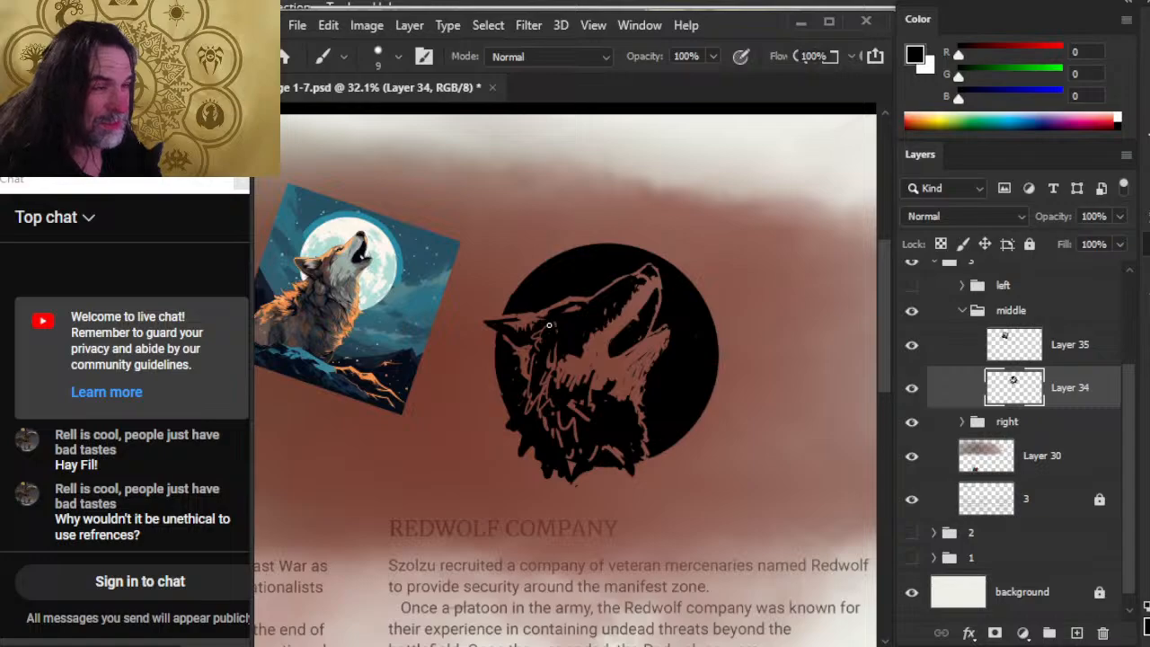
{"action": "key", "text": "e"}
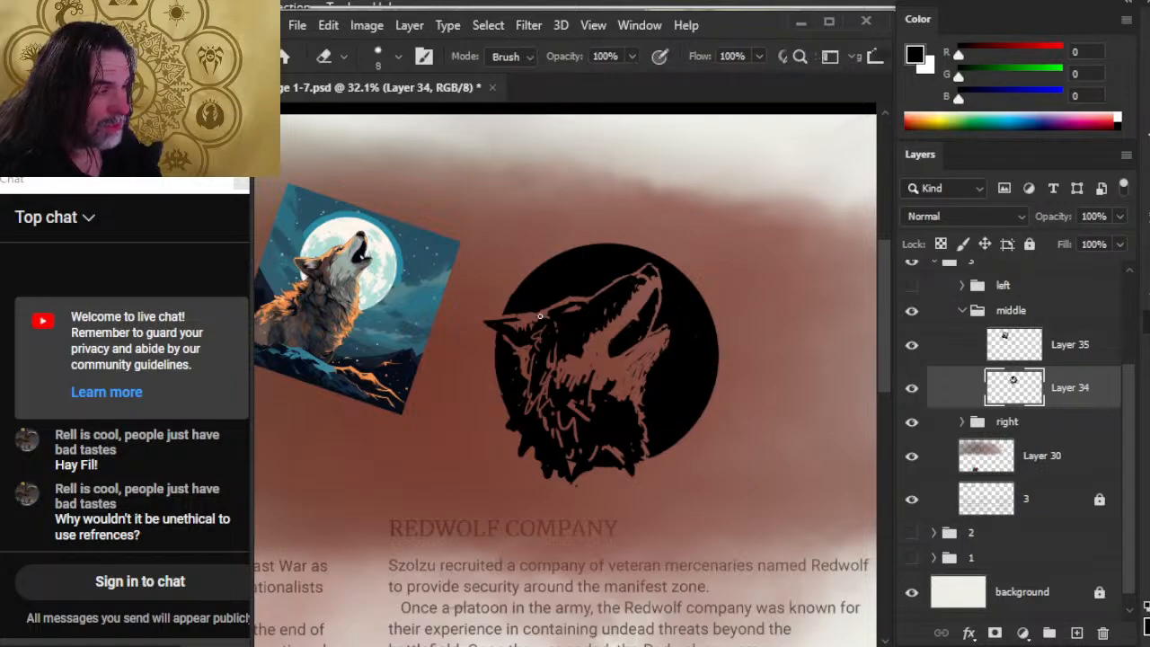
{"action": "key", "text": "b"}
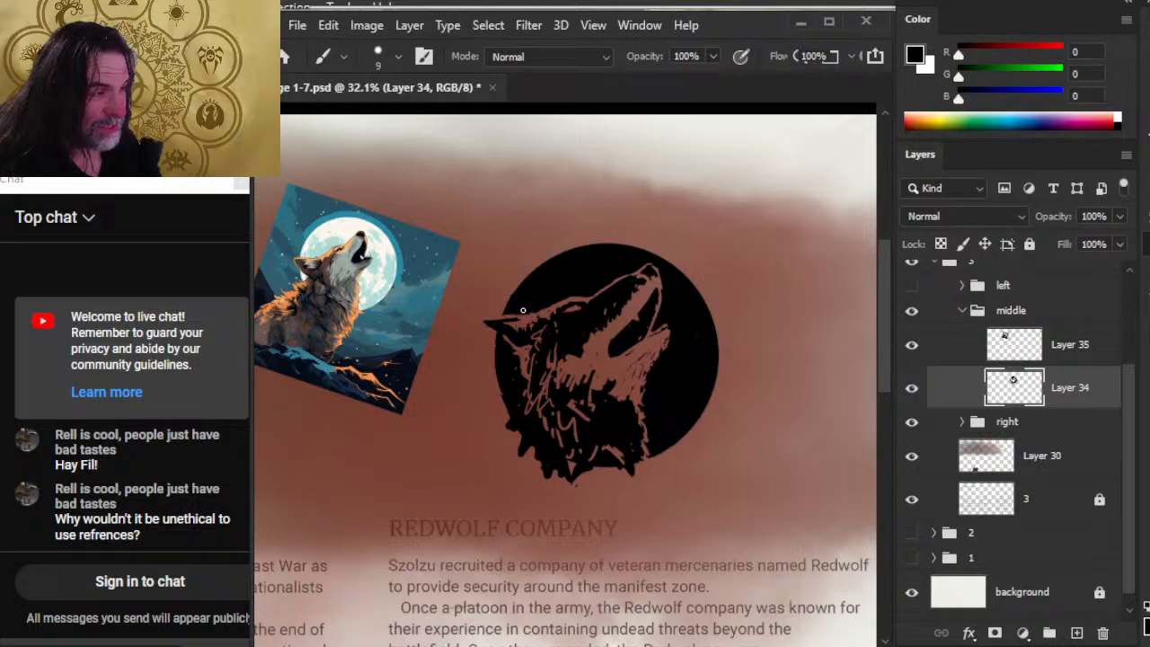
Step: Reshape the wolf's brow ridge and the forehead around the eye with alternating erased highlights and black brush strokes
{"action": "key", "text": "e"}
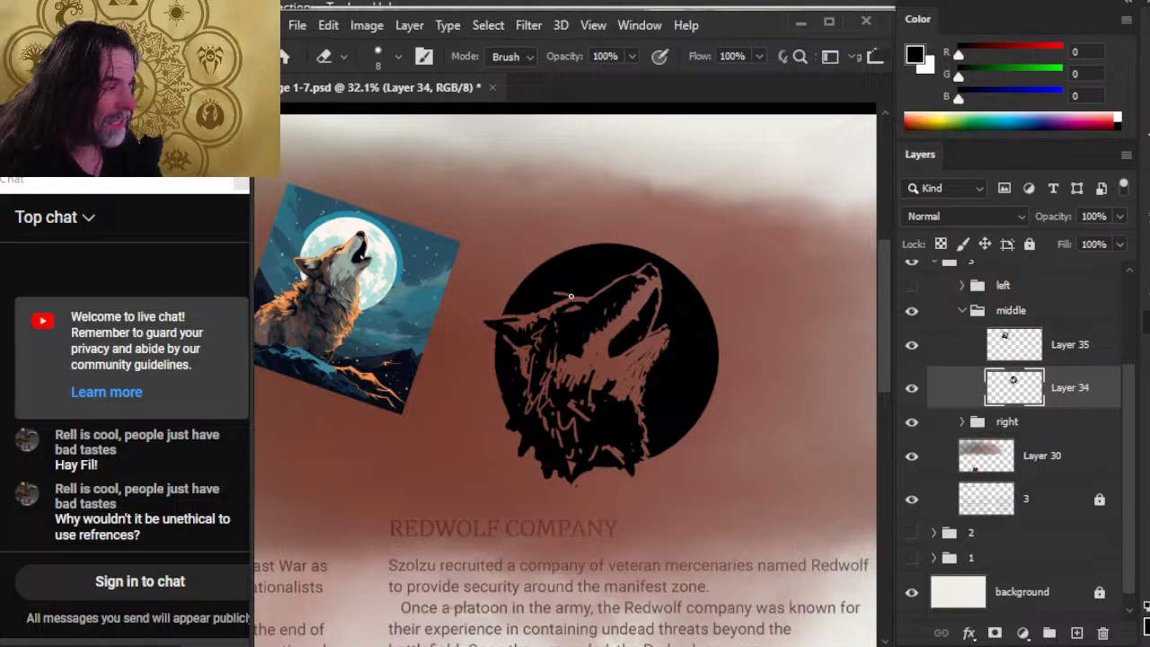
{"action": "key", "text": "b"}
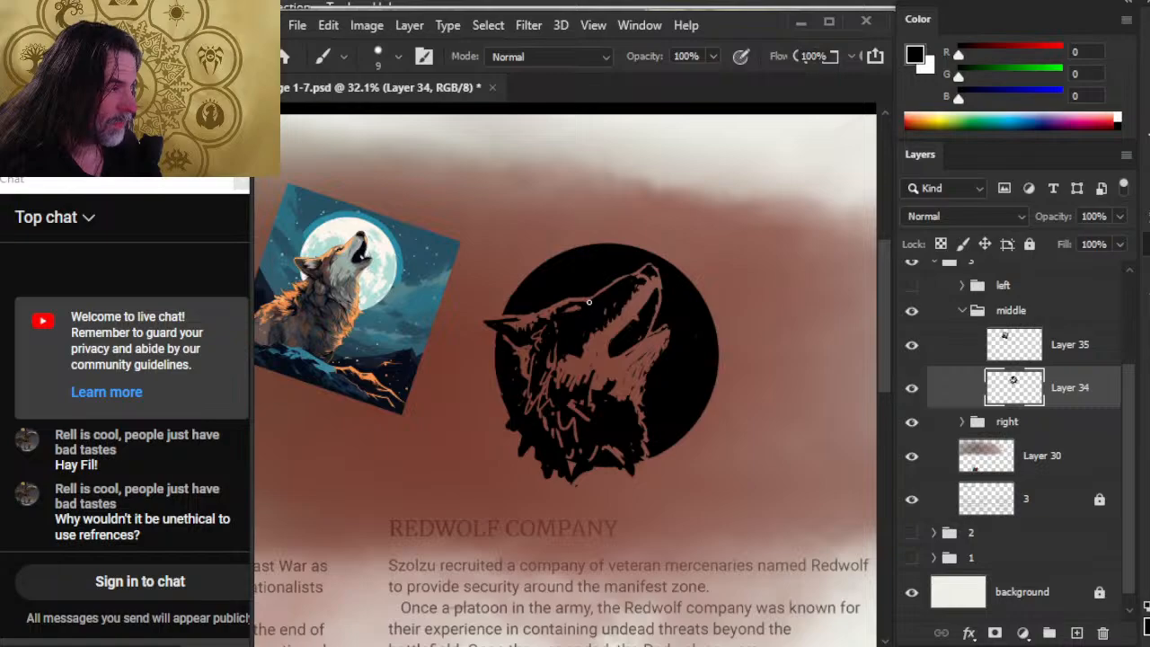
{"action": "key", "text": "e"}
{"action": "key", "text": "b"}
{"action": "key", "text": "e"}
{"action": "key", "text": "b"}
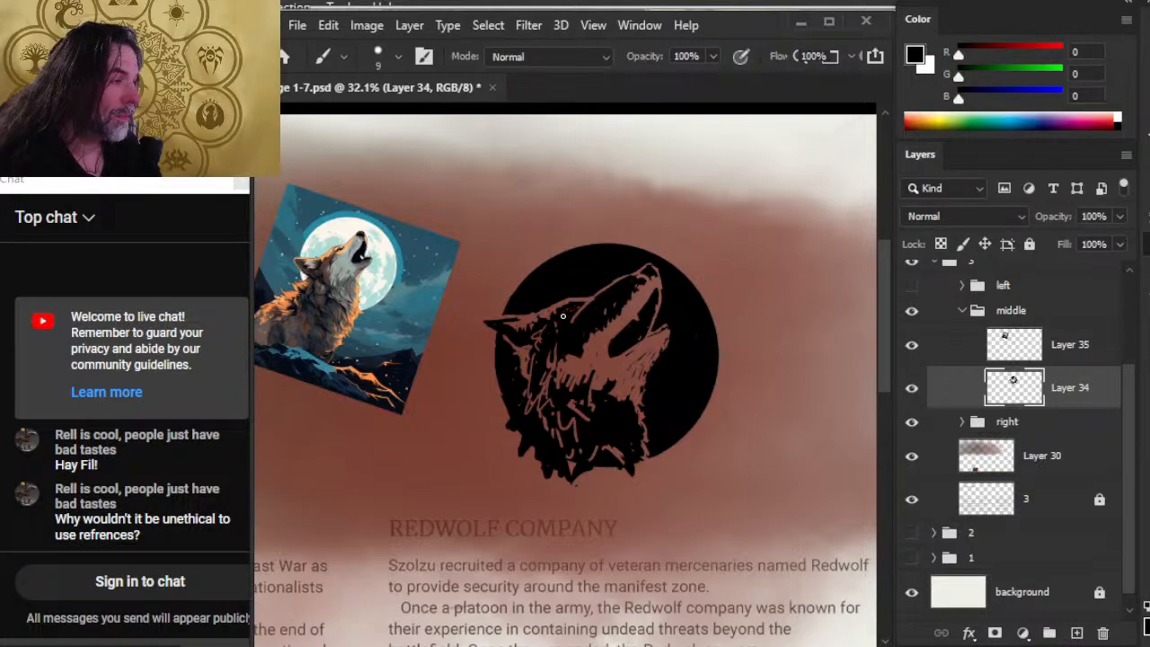
{"action": "key", "text": "e"}
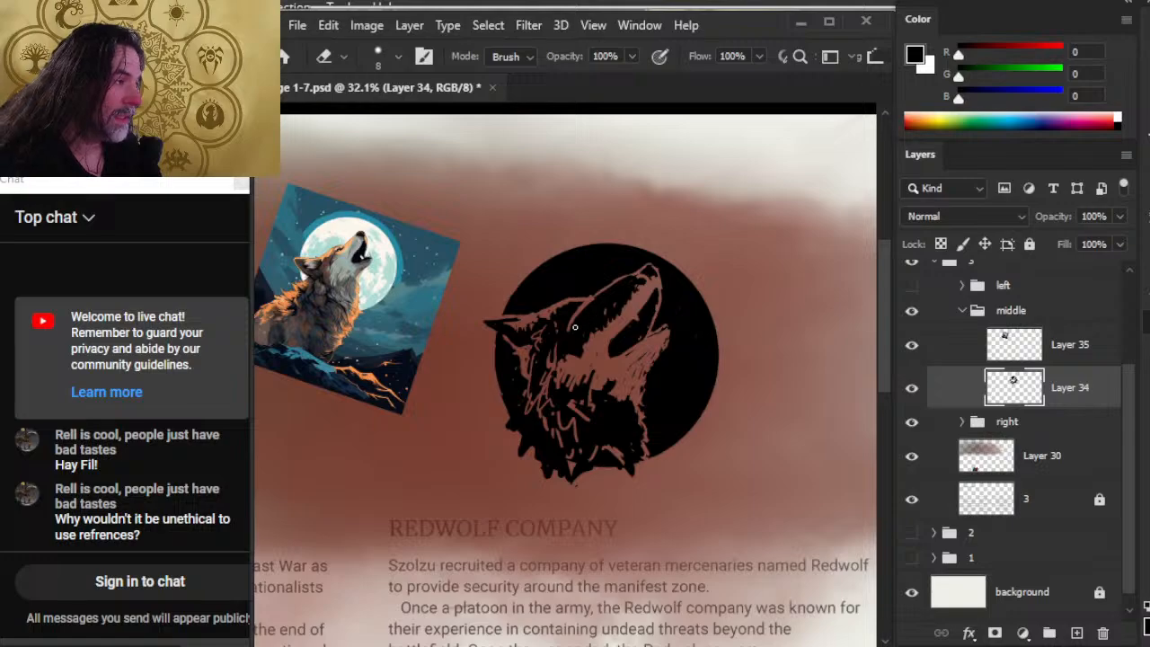
{"action": "key", "text": "b"}
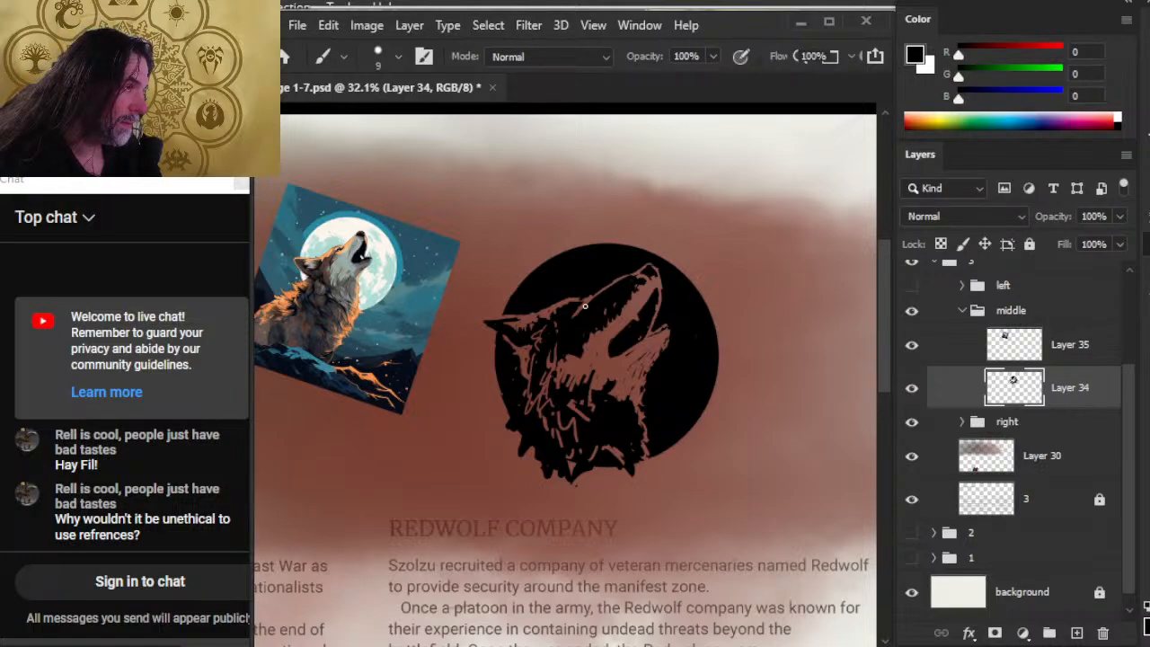
{"action": "key", "text": "e"}
Step: Carve fur behind the wolf's cheek with a 7 px eraser and repaint black fur spikes along the back of the neck
{"action": "key", "text": "b"}
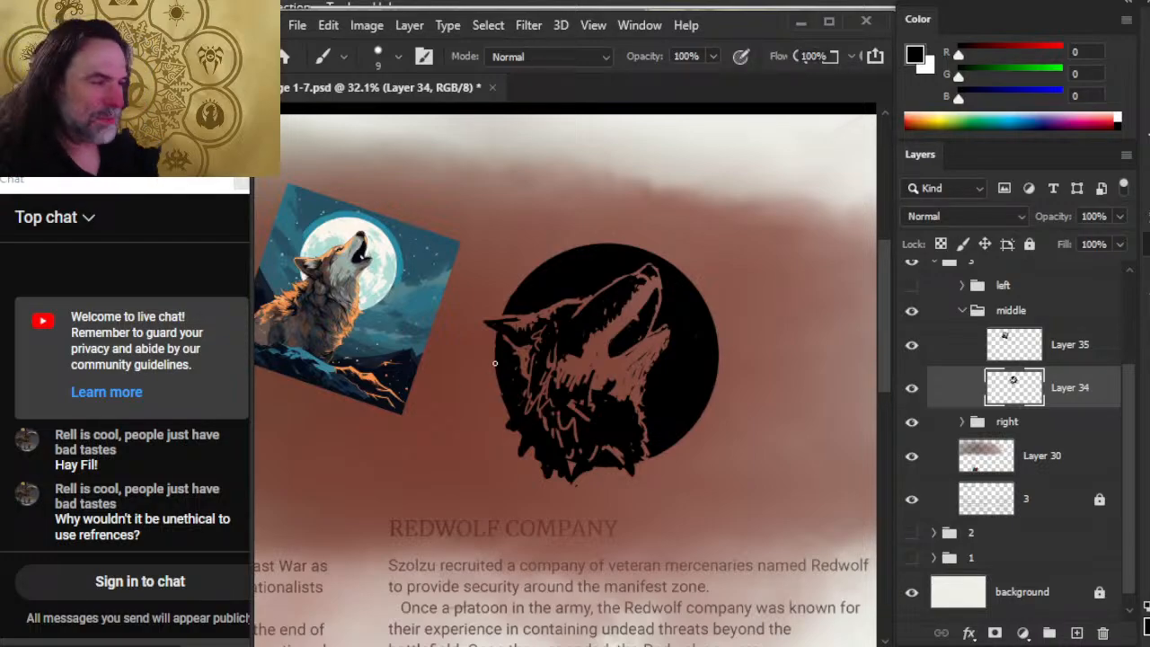
{"action": "key", "text": "e"}
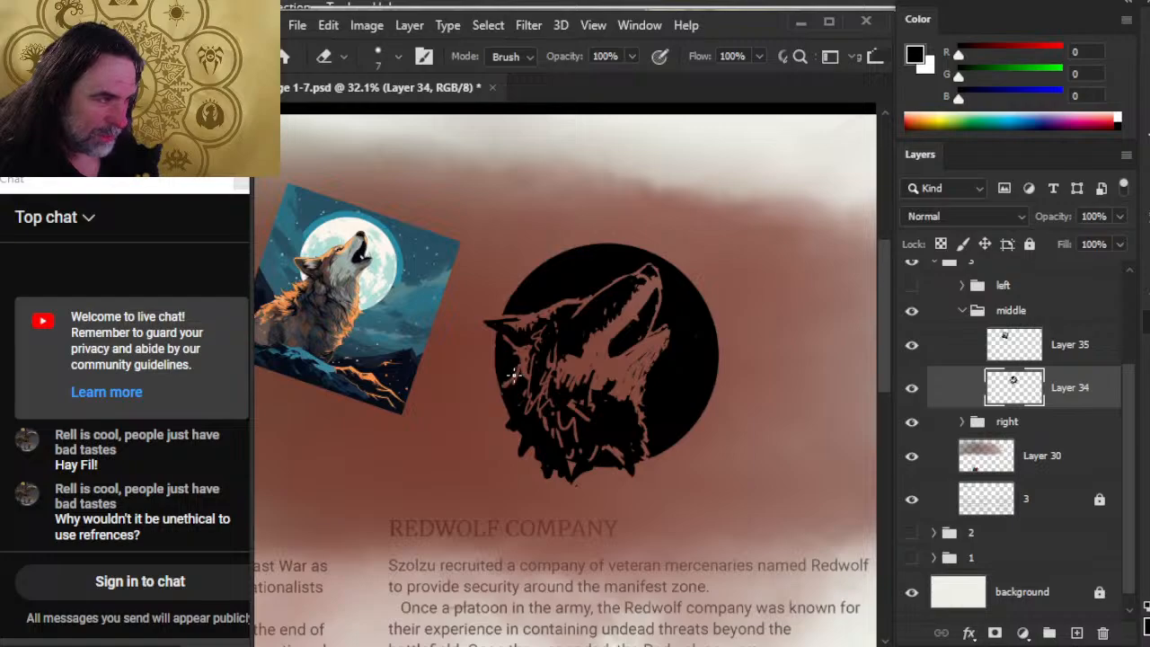
{"action": "key", "text": "b"}
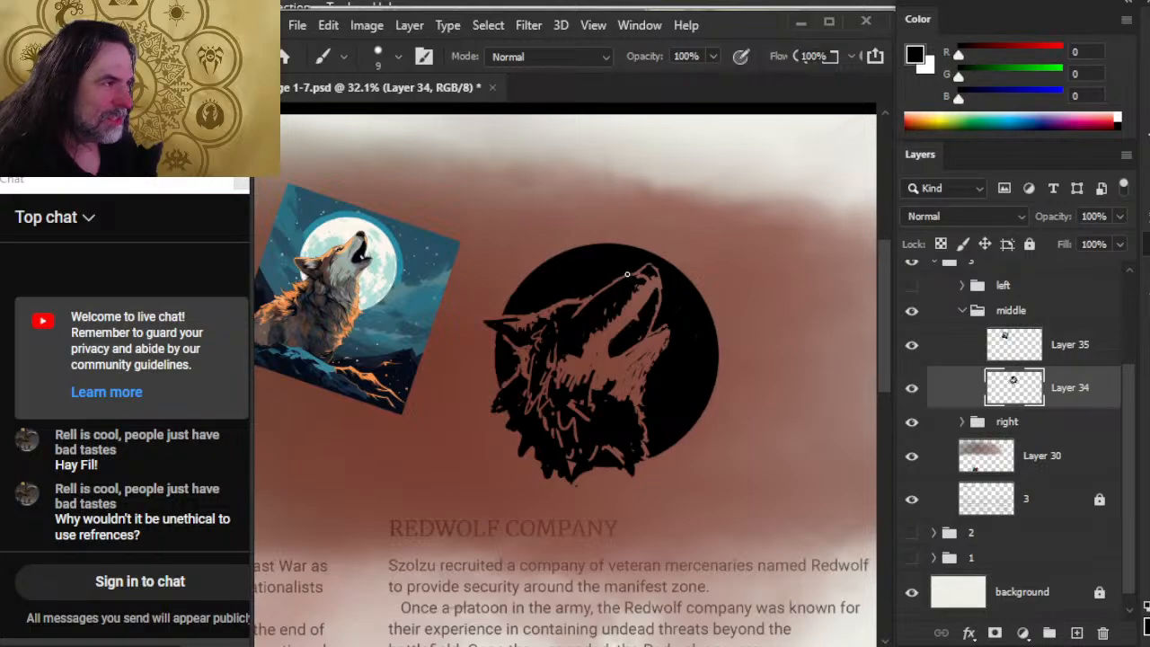
Step: Refine the wolf's muzzle outline and the shape of its open mouth with eraser highlights and black fill strokes
{"action": "key", "text": "e"}
{"action": "key", "text": "b"}
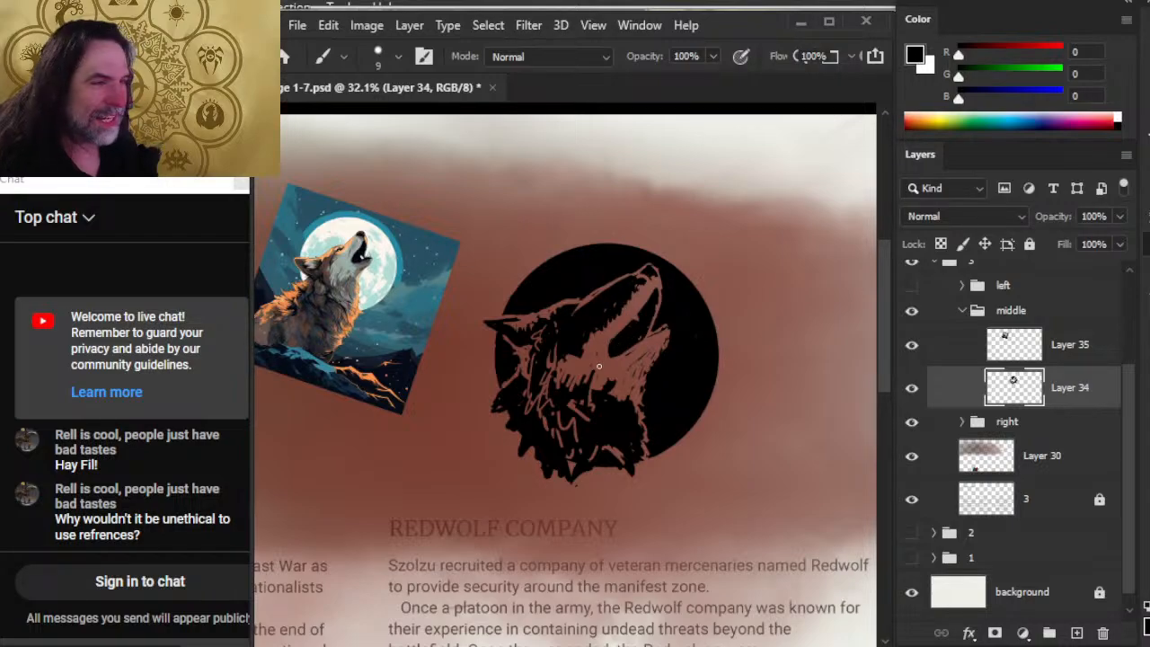
{"action": "key", "text": "e"}
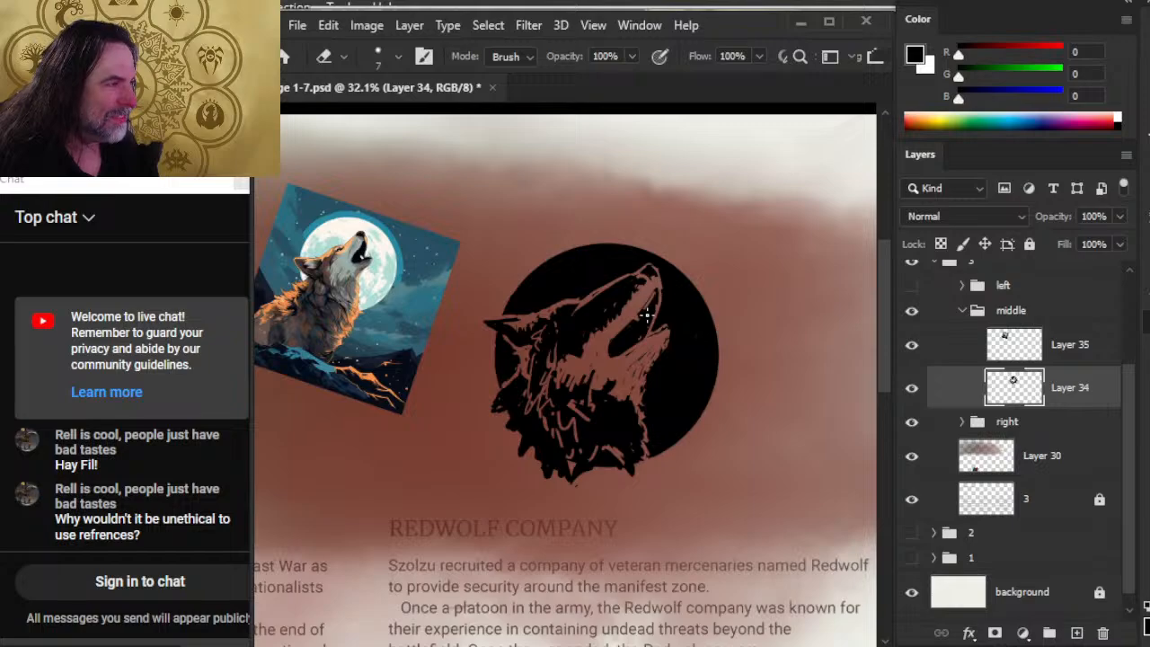
{"action": "key", "text": "b"}
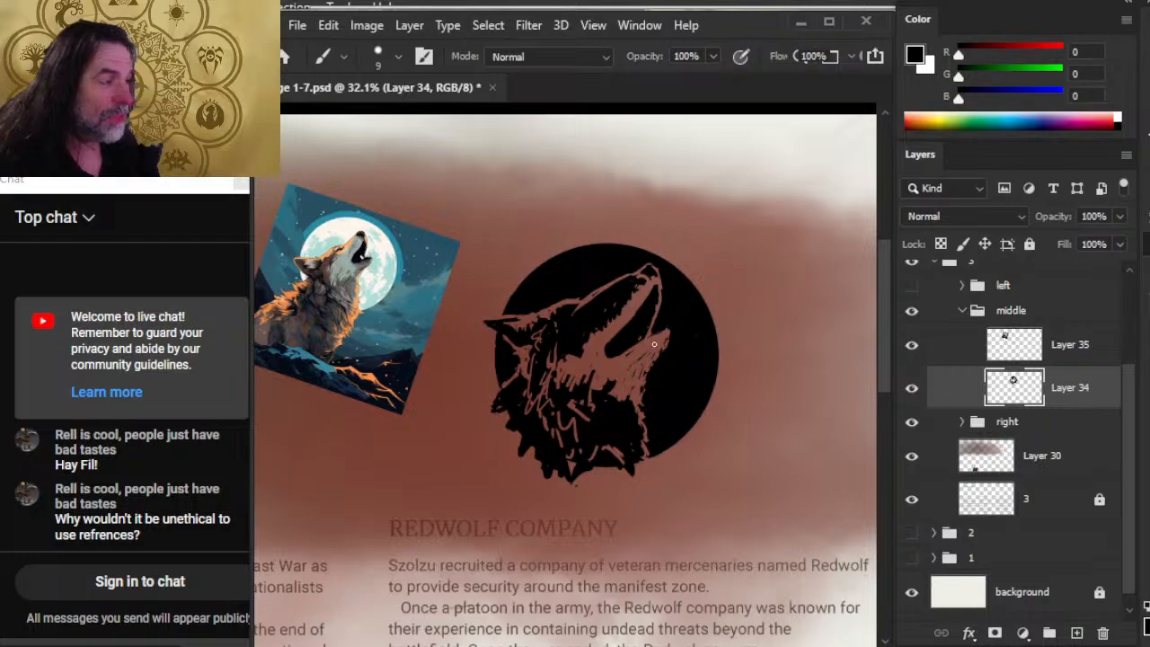
Step: Reshape the wolf's lower jaw and the corner of its open mouth with alternating eraser highlights and black brush strokes
{"action": "key", "text": "e"}
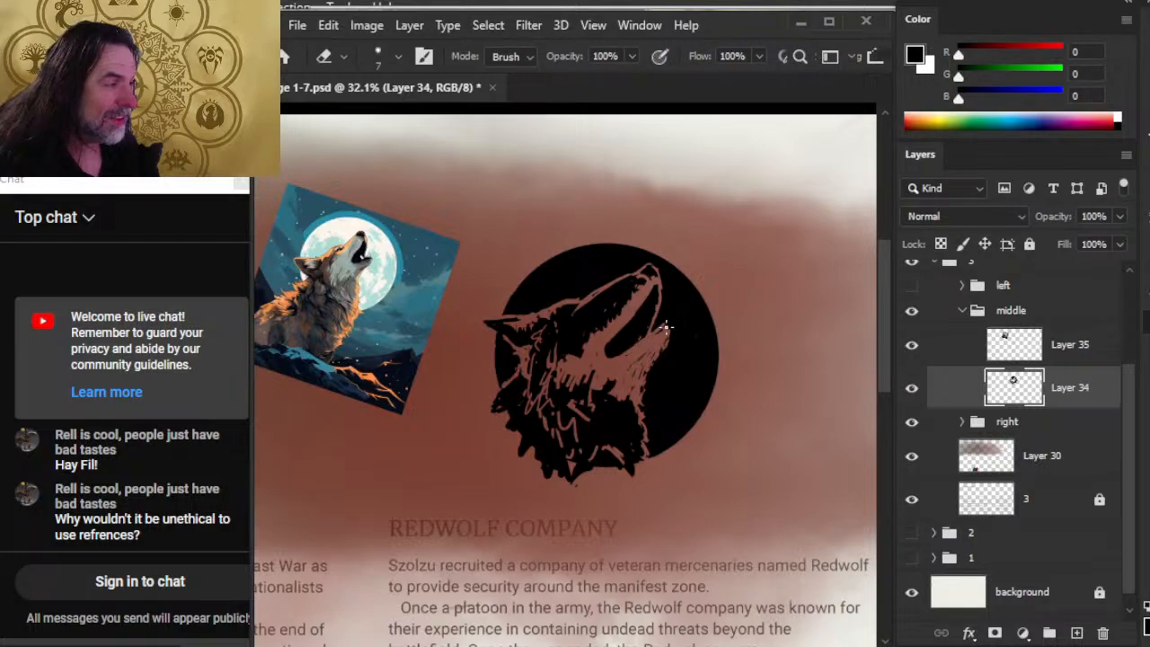
{"action": "key", "text": "b"}
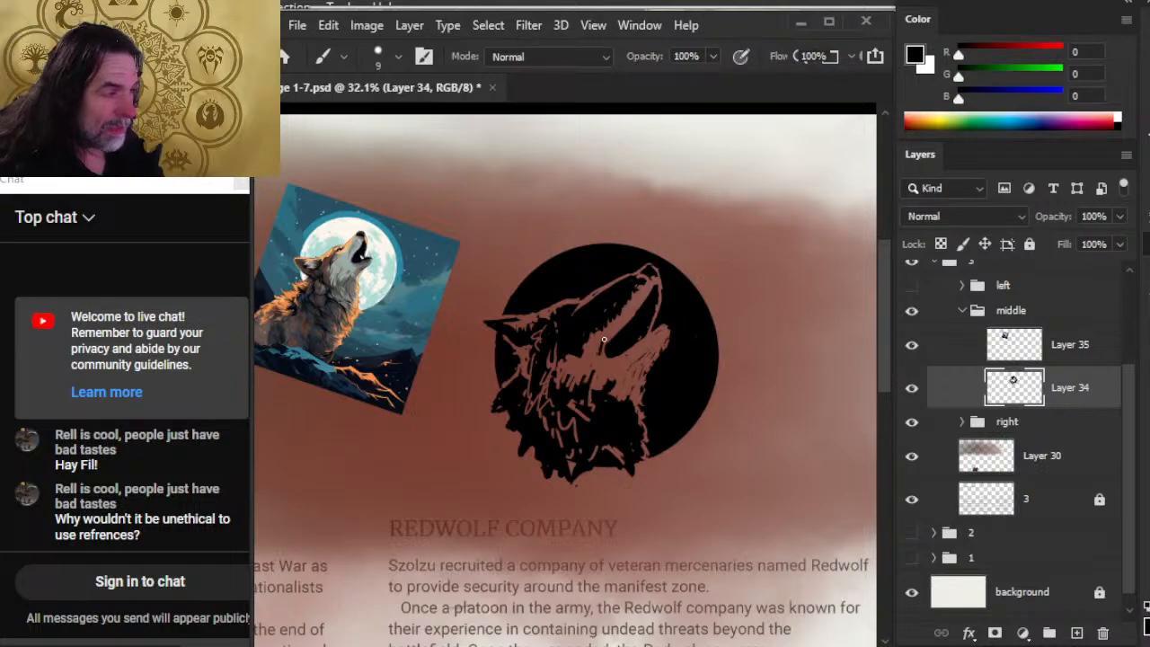
{"action": "key", "text": "e"}
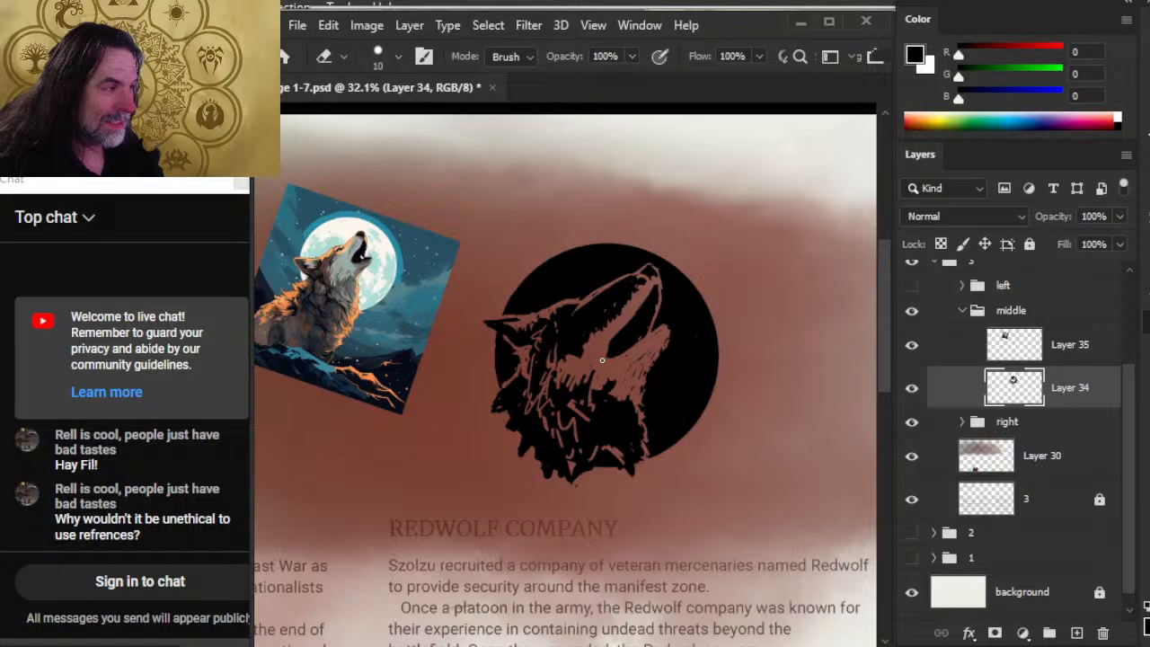
{"action": "key", "text": "b"}
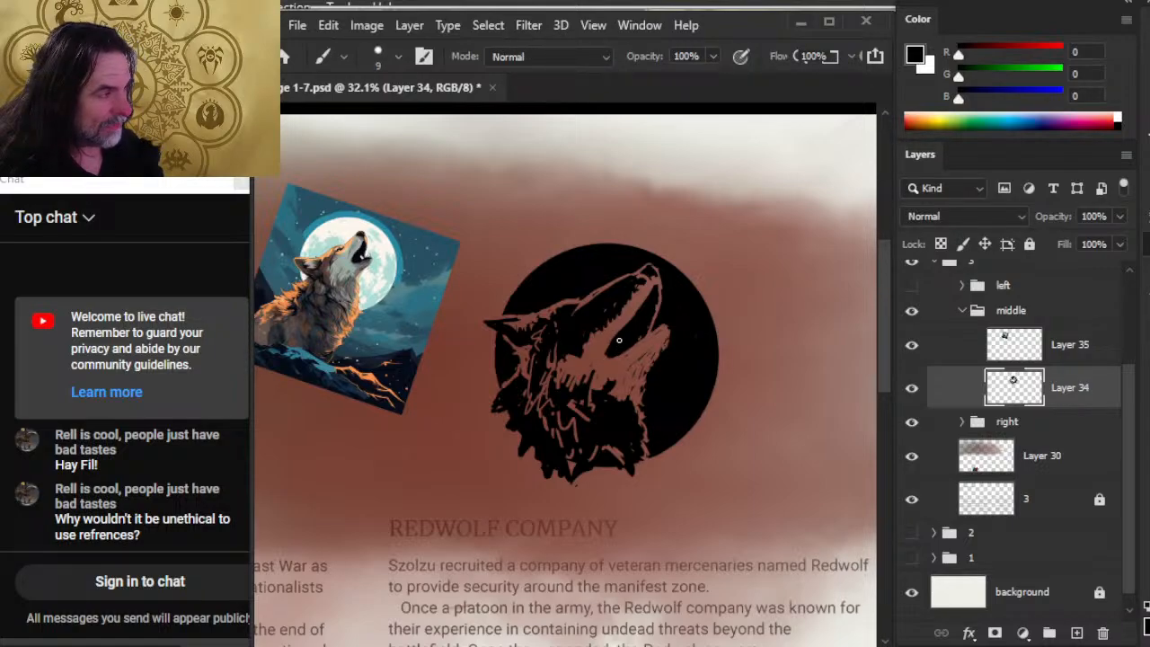
{"action": "key", "text": "e"}
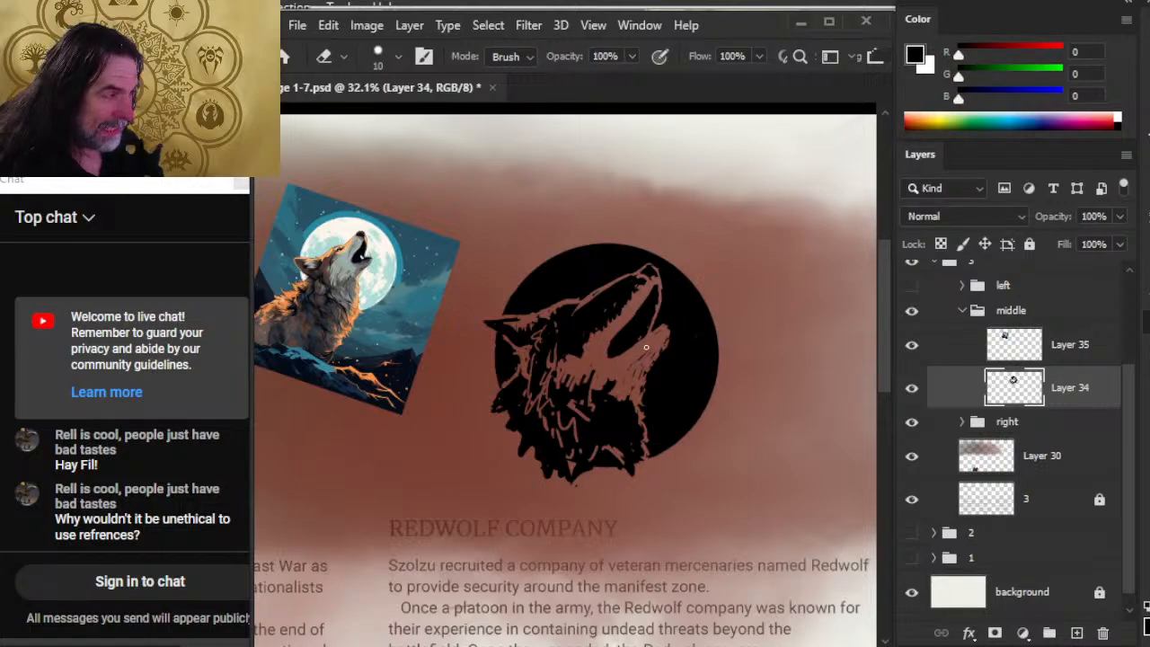
Step: Define the fur on the wolf's throat below the jaw with an 8 px eraser and black brush strokes
{"action": "key", "text": "bracketleft"}
{"action": "key", "text": "bracketleft"}
{"action": "key", "text": "b"}
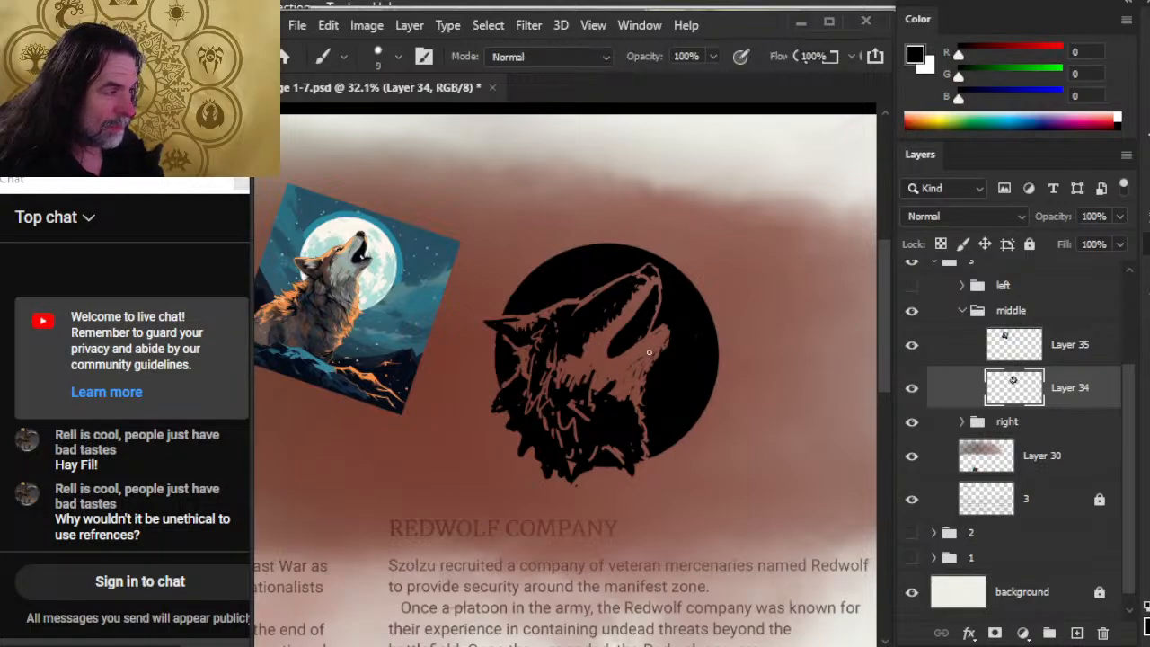
{"action": "key", "text": "e"}
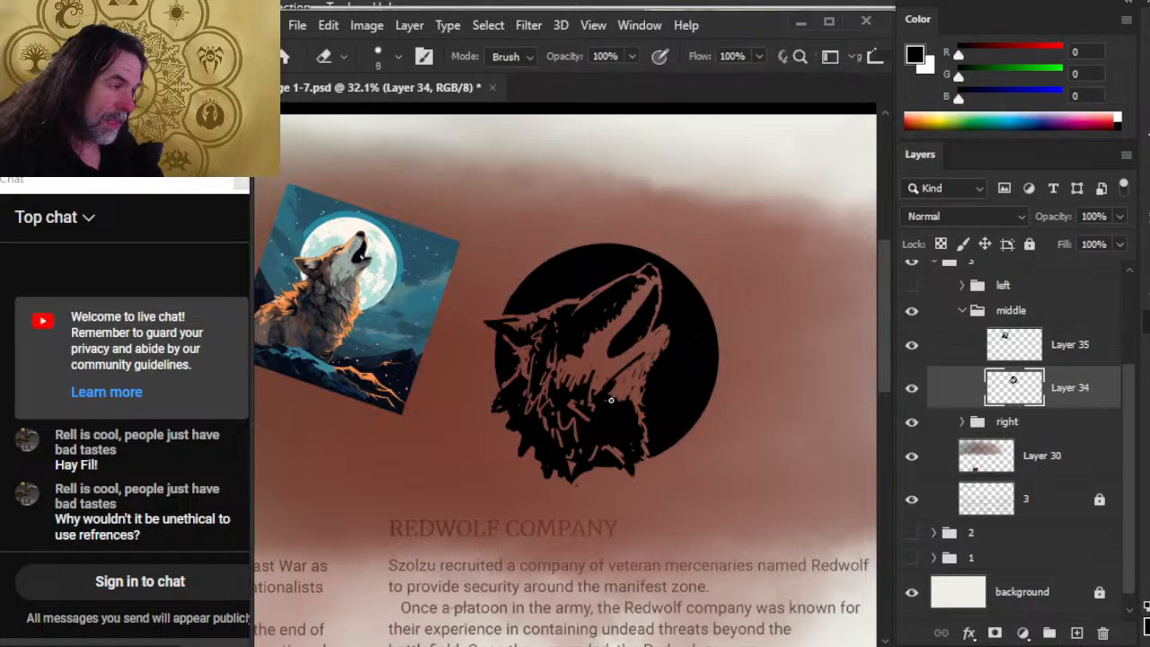
{"action": "key", "text": "b"}
{"action": "mouse_move", "coordinate": [612, 400]}
{"action": "left_mouse_down"}
{"action": "mouse_move", "coordinate": [626, 384]}
{"action": "mouse_move", "coordinate": [613, 375]}
{"action": "mouse_move", "coordinate": [643, 349]}
{"action": "mouse_move", "coordinate": [610, 374]}
{"action": "left_mouse_up"}
{"action": "key", "text": "e"}
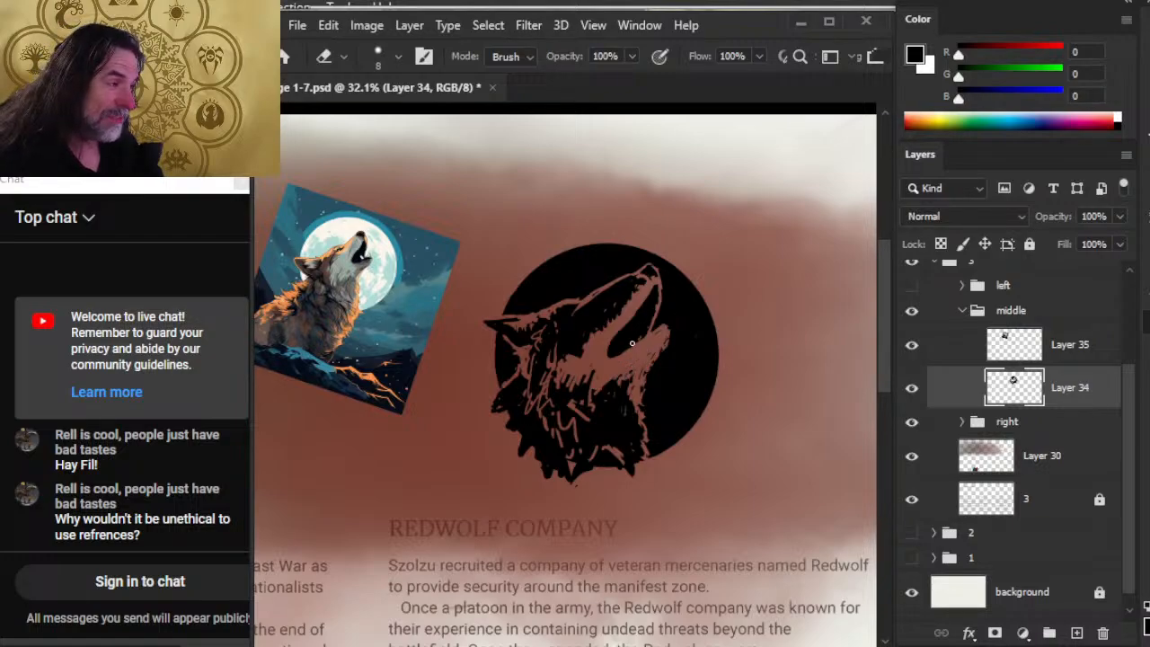
Step: Touch up the wolf's cheek and brow with short erased highlights and black brush strokes
{"action": "key", "text": "b"}
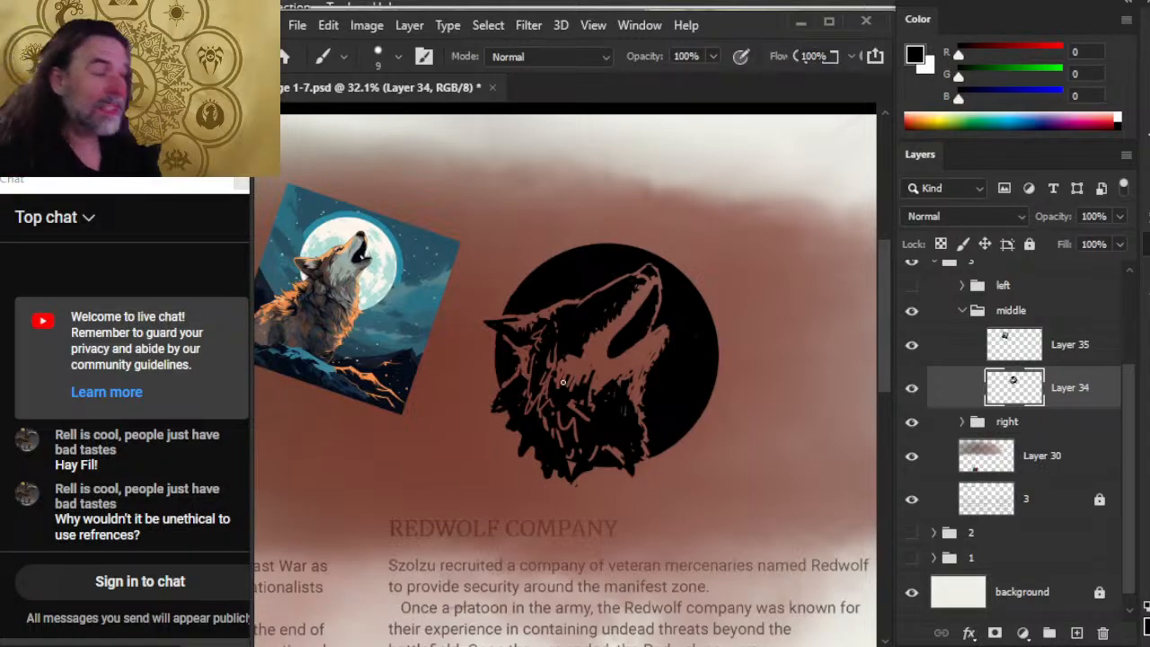
{"action": "key", "text": "e"}
{"action": "left_click_drag", "start_coordinate": [589, 318], "coordinate": [596, 343]}
{"action": "key", "text": "b"}
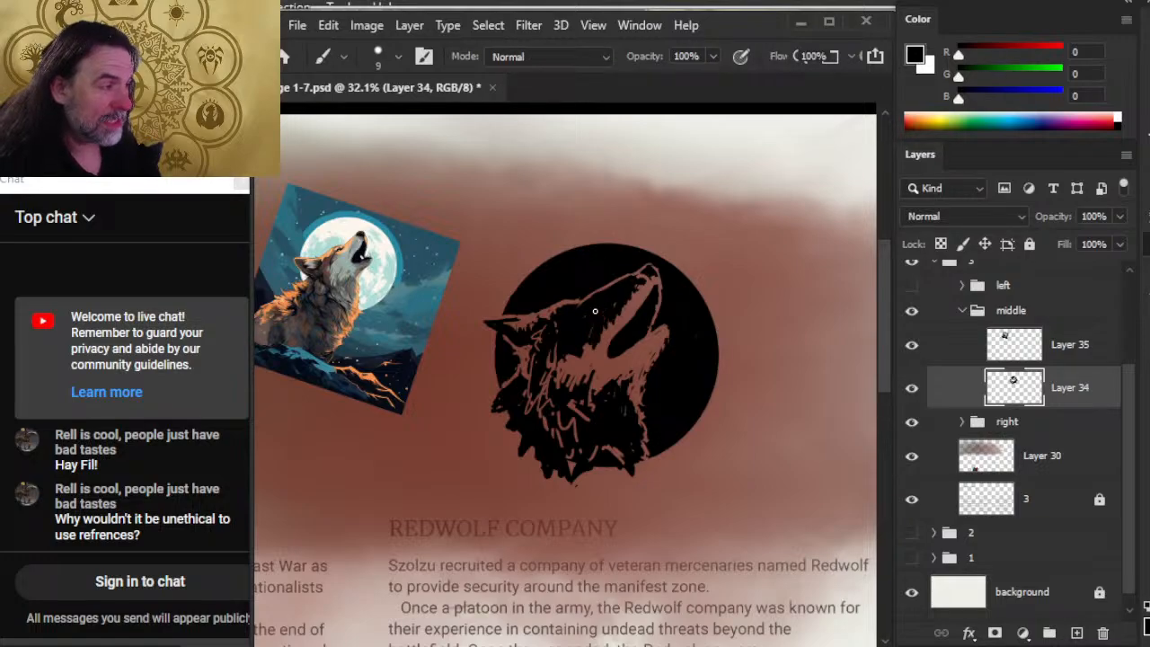
Step: Switch to the adventure outline in Notepad and review its Introduction and Part 1 sections
{"action": "key", "text": "alt+Tab"}
{"action": "key", "text": "alt+Tab"}
{"action": "key", "text": "alt+Tab"}
{"action": "key", "text": "alt+Tab"}
{"action": "key", "text": "alt+Tab"}
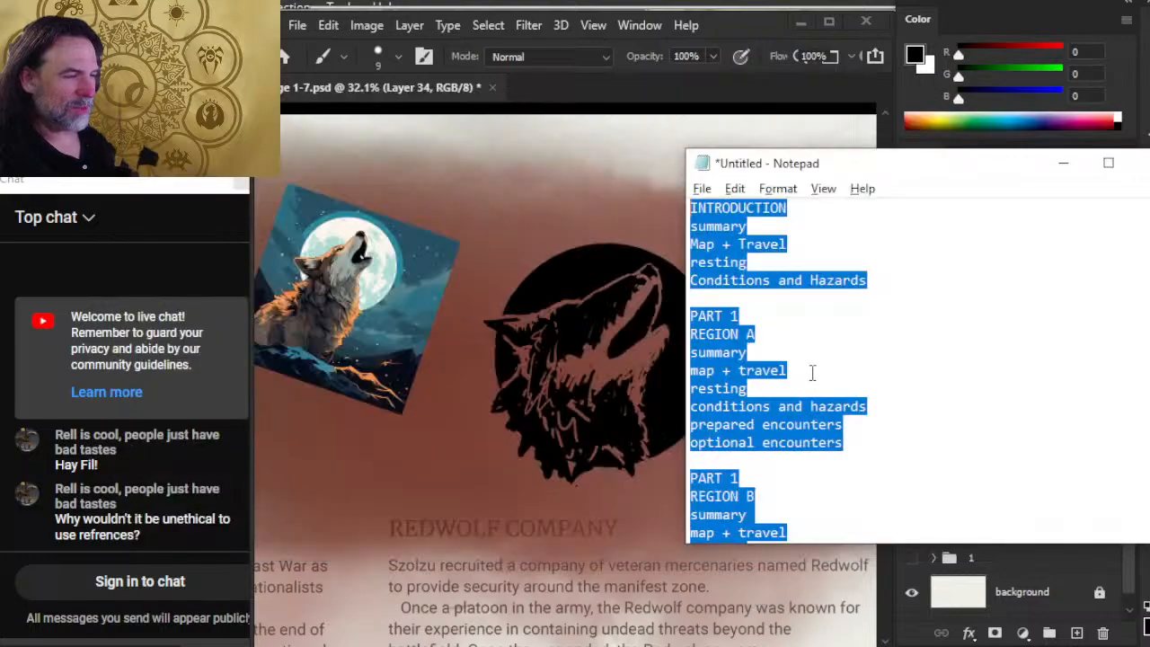
{"action": "left_click", "coordinate": [870, 356]}
{"action": "scroll", "coordinate": [866, 352], "scroll_direction": "down", "scroll_amount": 2}
{"action": "scroll", "coordinate": [854, 346], "scroll_direction": "up", "scroll_amount": 2}
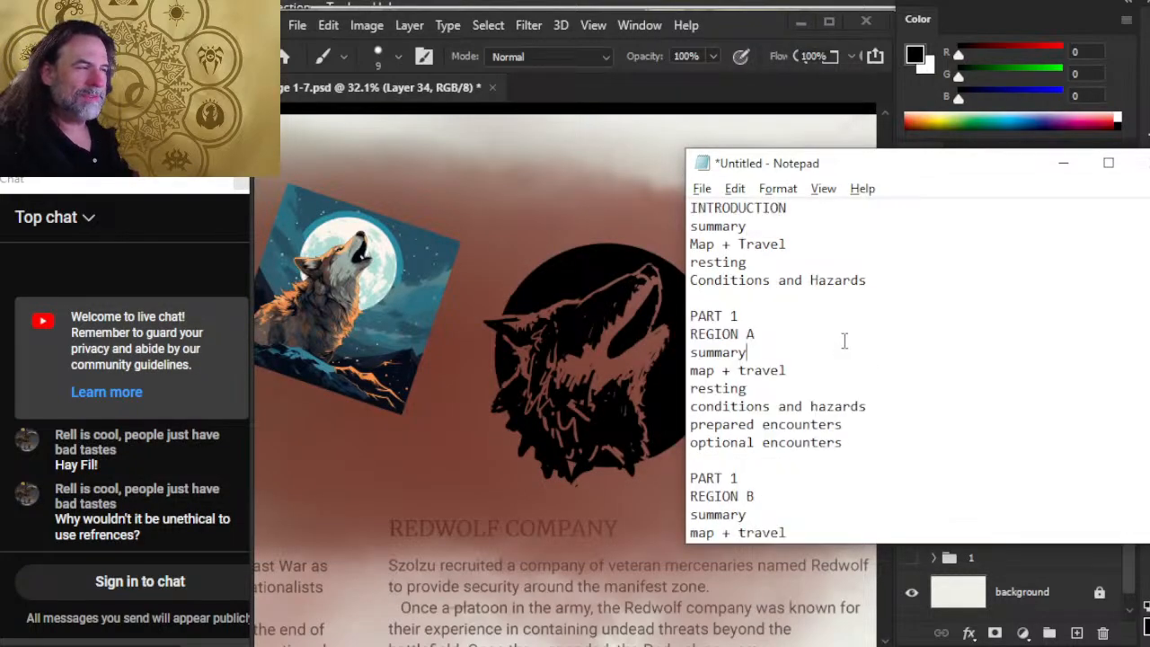
{"action": "left_click", "coordinate": [768, 228]}
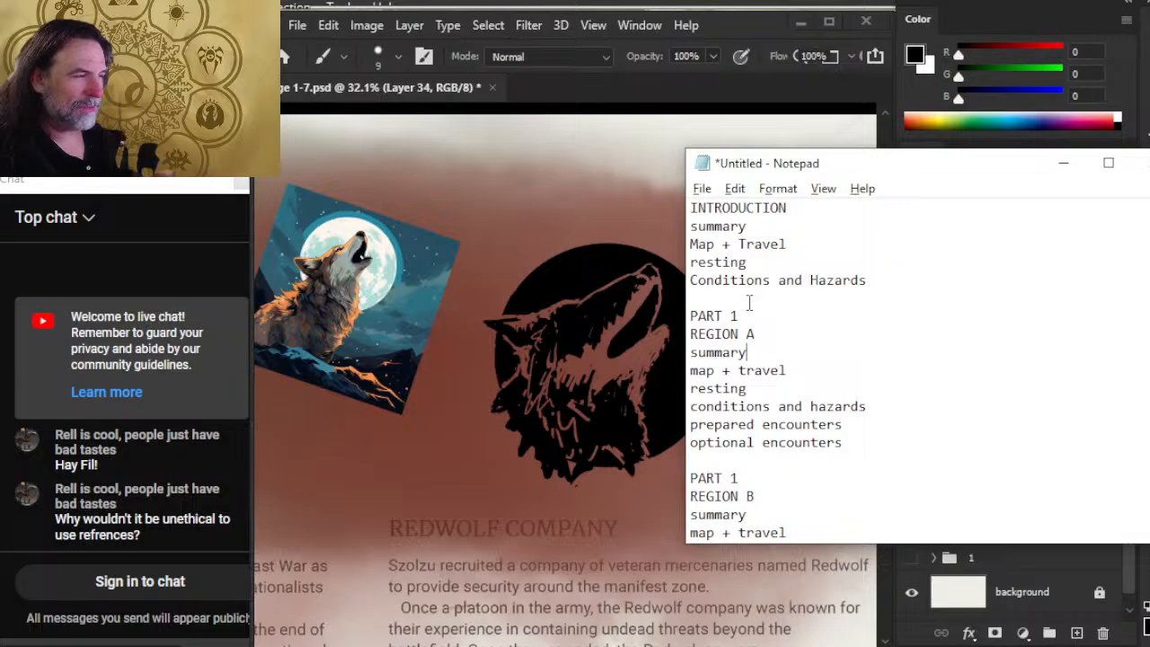
Step: Switch to the Crystals of Mabar layouts document in Word and review the locations, plot hooks, rests, weather and conditions pages
{"action": "key", "text": "alt+Tab"}
{"action": "key", "text": "alt+Tab"}
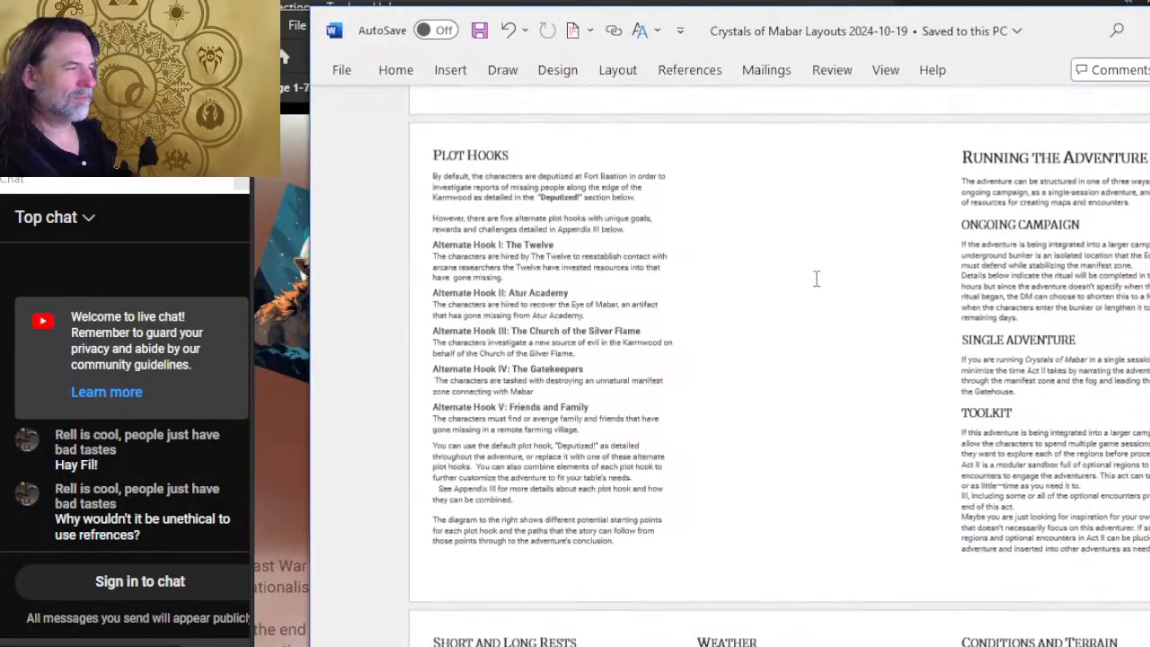
{"action": "scroll", "coordinate": [816, 278], "scroll_direction": "up", "scroll_amount": 3}
{"action": "scroll", "coordinate": [815, 278], "scroll_direction": "up", "scroll_amount": 10}
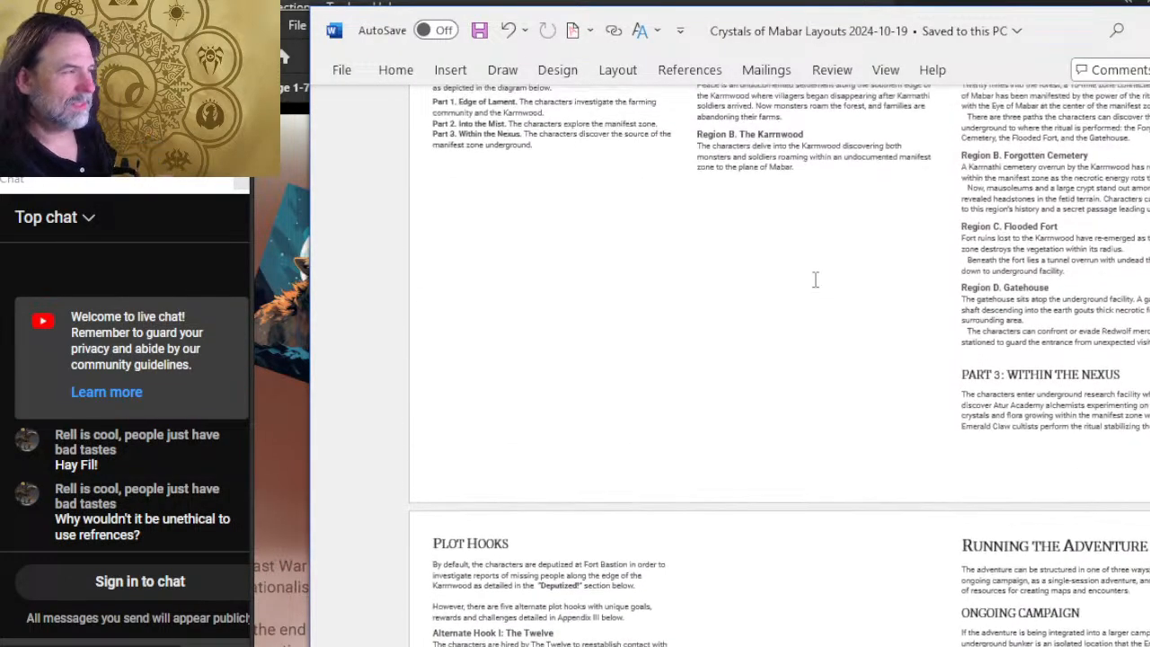
{"action": "scroll", "coordinate": [811, 278], "scroll_direction": "down", "scroll_amount": 5}
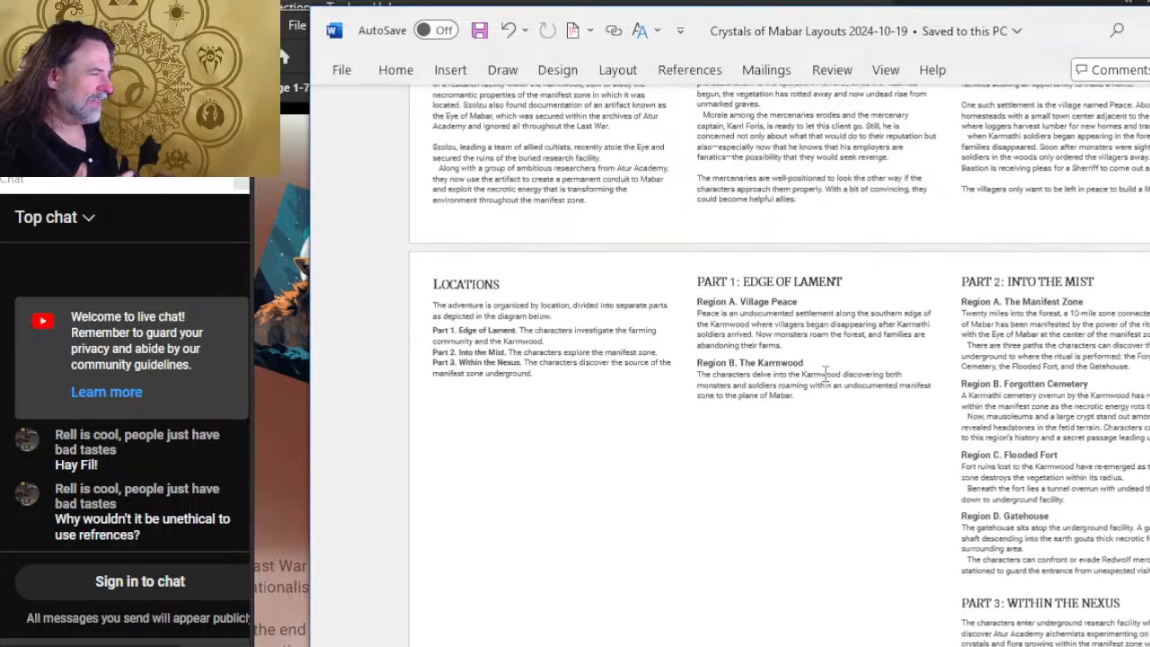
{"action": "scroll", "coordinate": [818, 333], "scroll_direction": "down", "scroll_amount": 8}
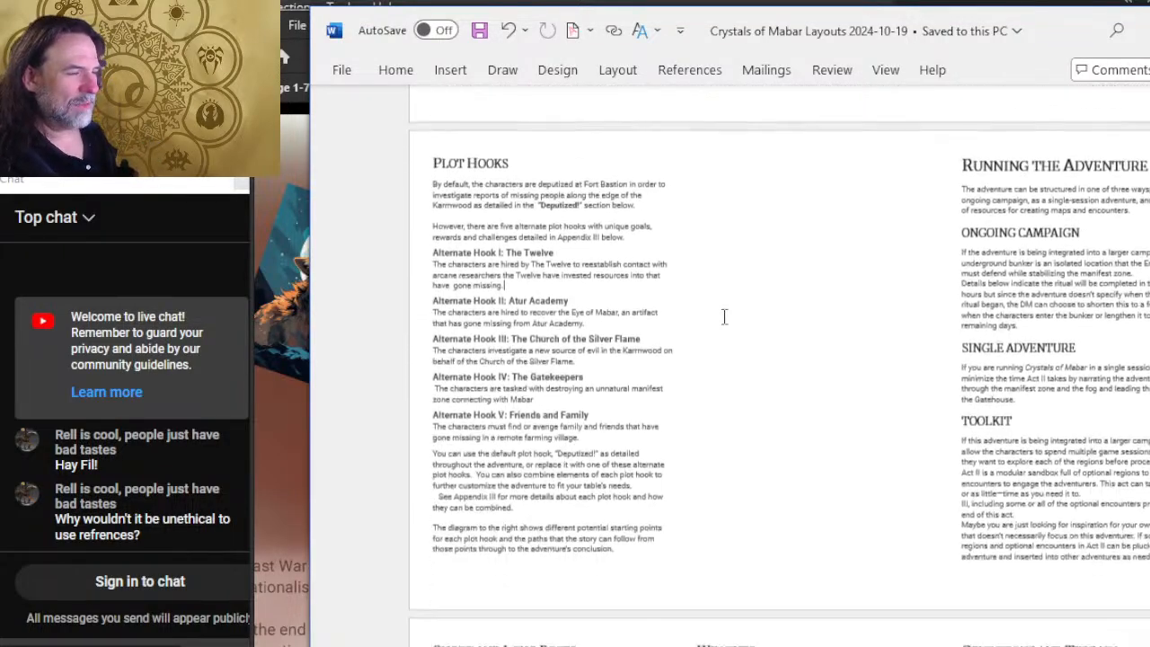
{"action": "scroll", "coordinate": [854, 243], "scroll_direction": "down", "scroll_amount": 4}
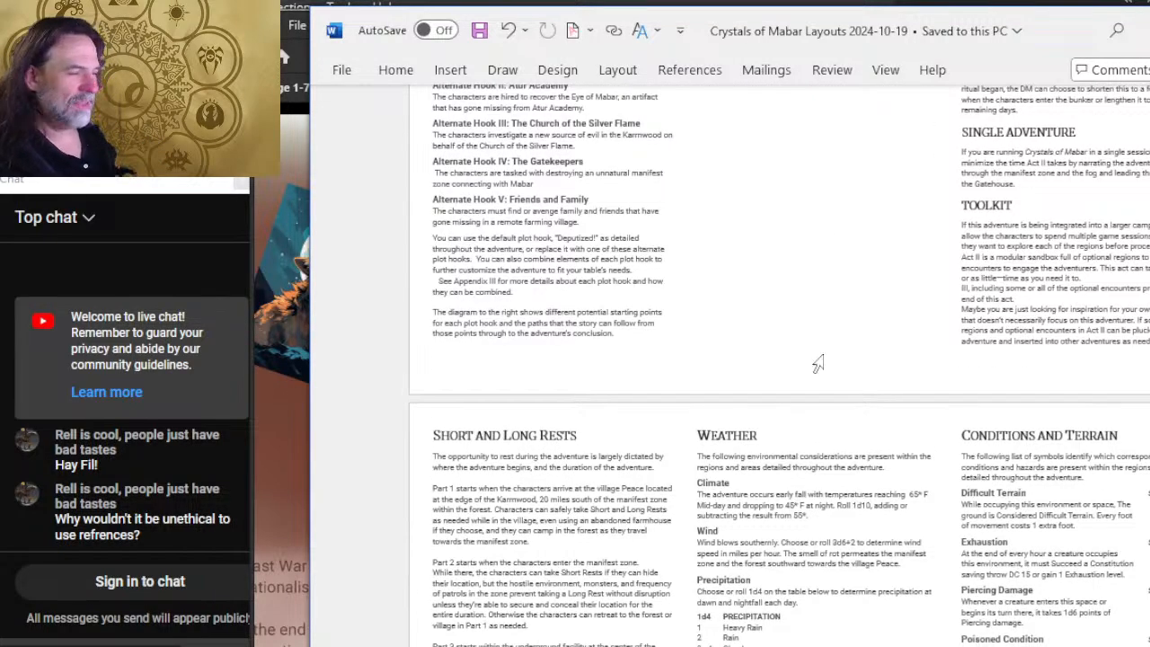
{"action": "scroll", "coordinate": [618, 311], "scroll_direction": "down", "scroll_amount": 3}
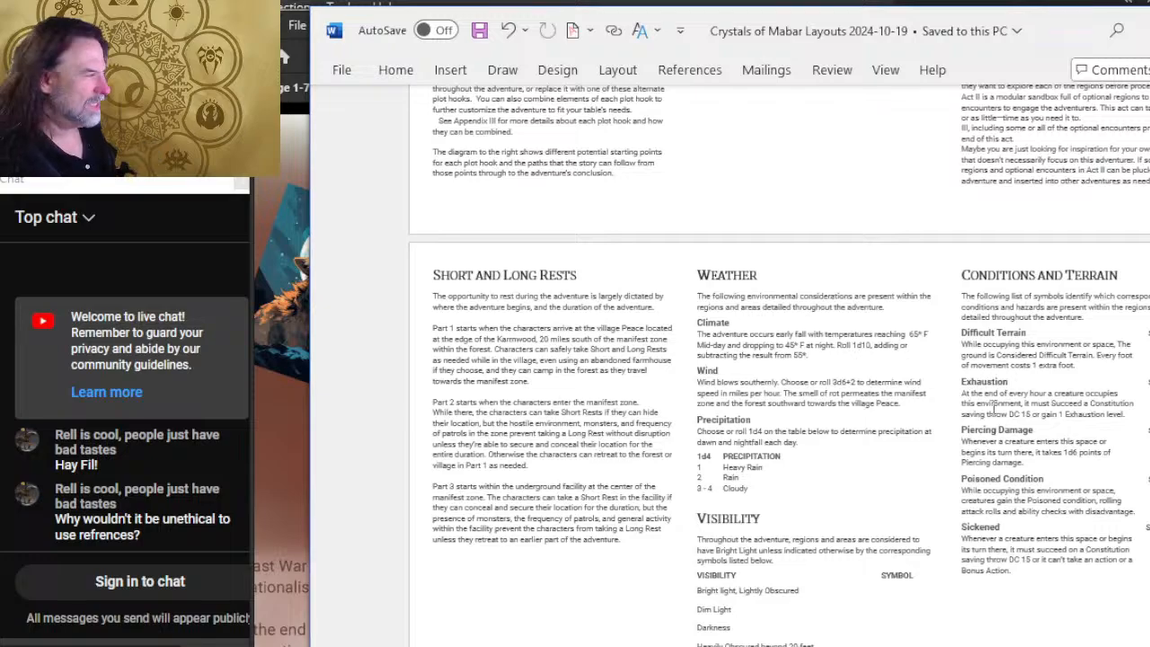
Step: Return to the Notepad outline and compare the Part 1 entries listed for Region A and Region B
{"action": "key", "text": "alt+Tab"}
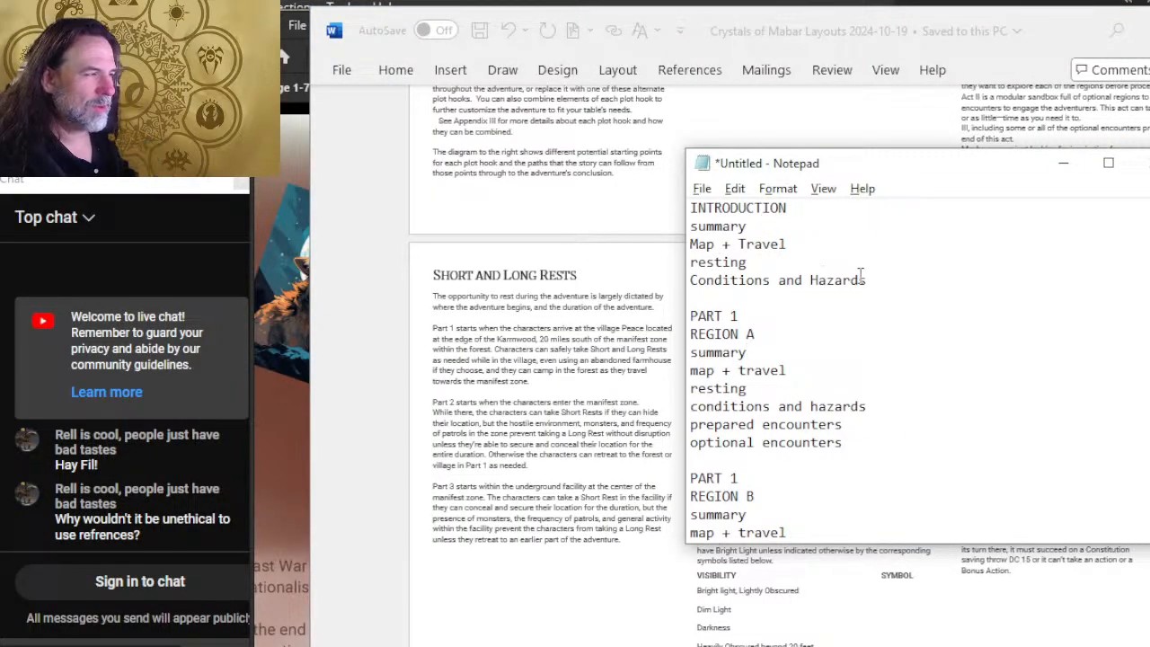
{"action": "key", "text": "alt+Tab"}
{"action": "key", "text": "alt+Tab"}
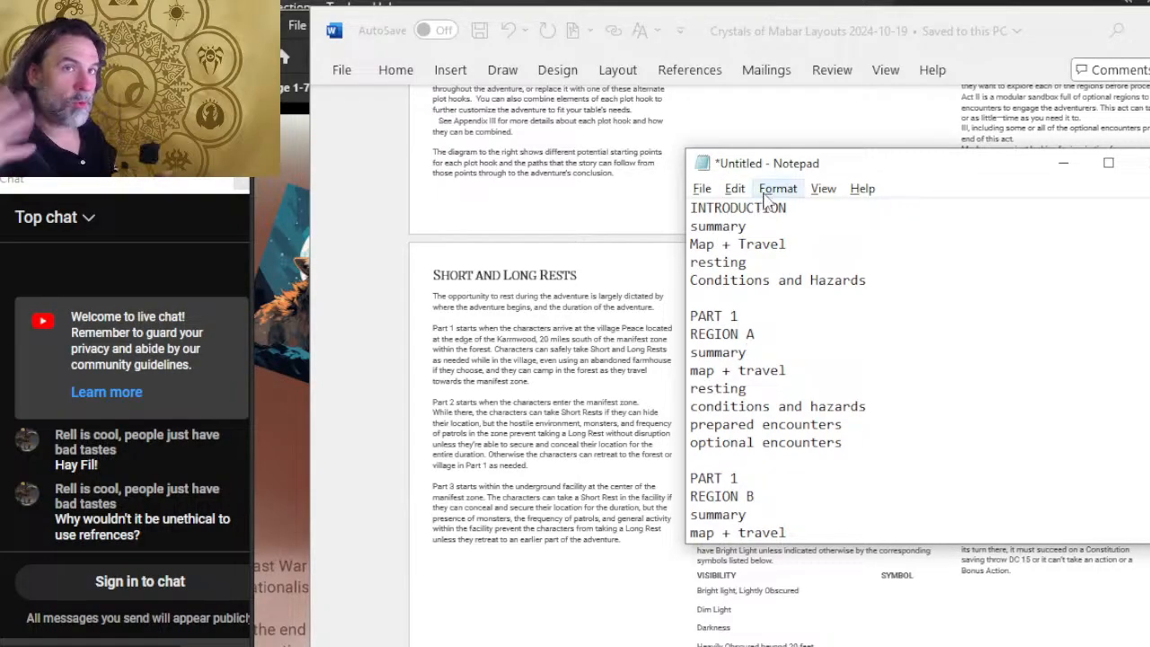
{"action": "scroll", "coordinate": [827, 308], "scroll_direction": "down", "scroll_amount": 3}
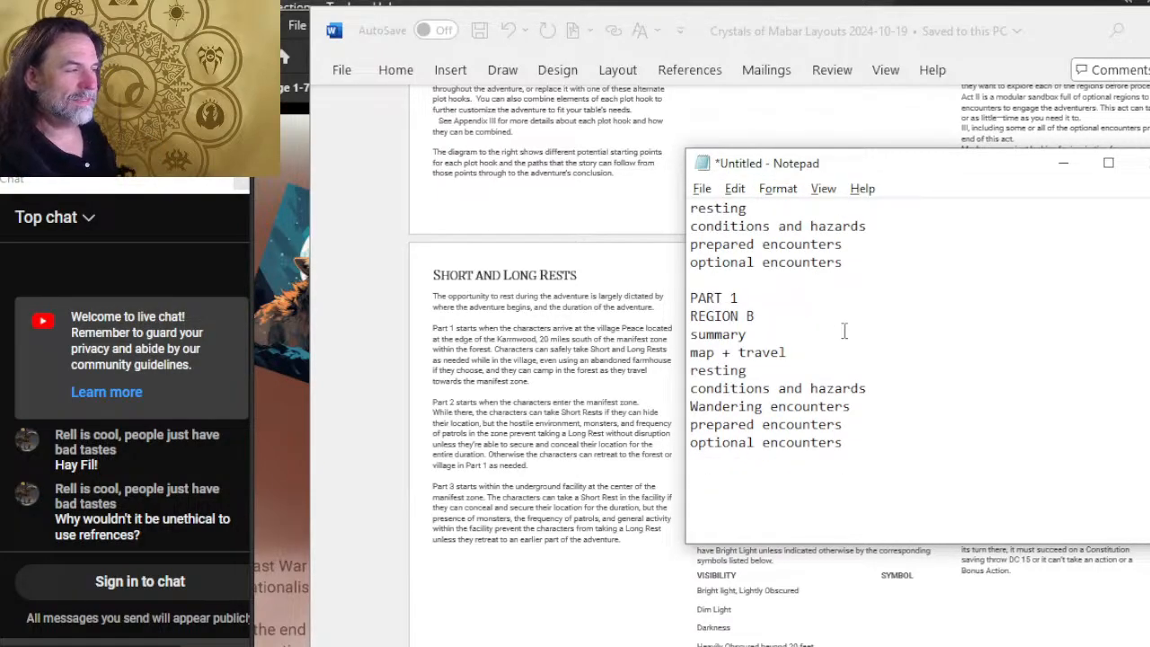
{"action": "scroll", "coordinate": [848, 335], "scroll_direction": "up", "scroll_amount": 1}
{"action": "left_click", "coordinate": [780, 387]}
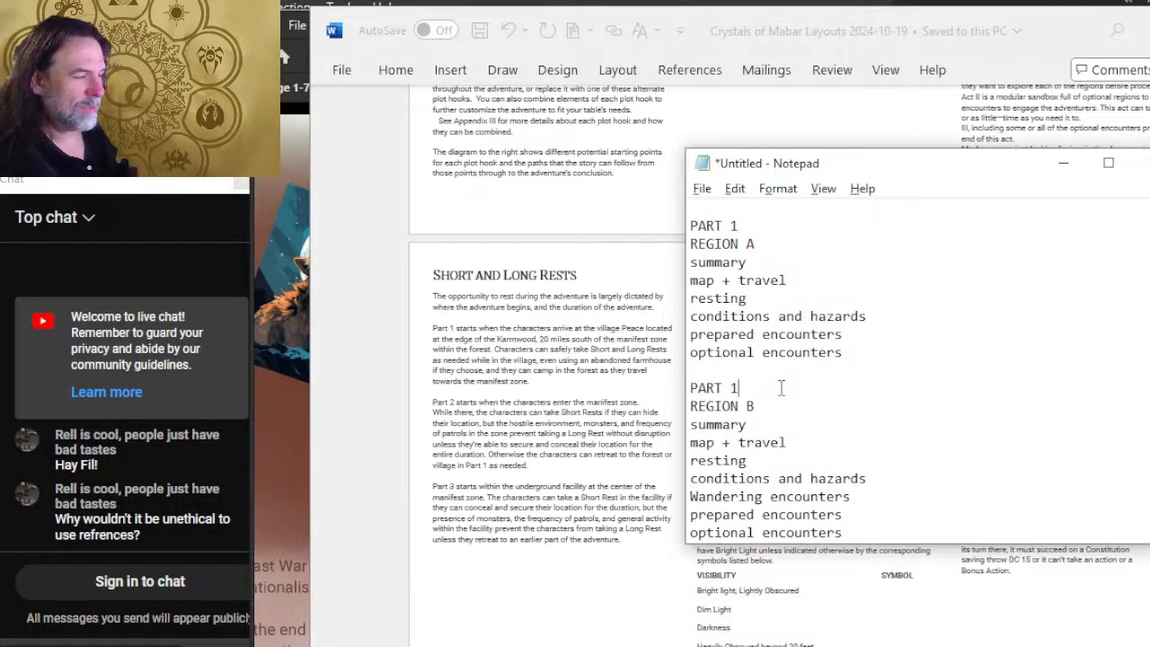
{"action": "scroll", "coordinate": [813, 301], "scroll_direction": "down", "scroll_amount": 4}
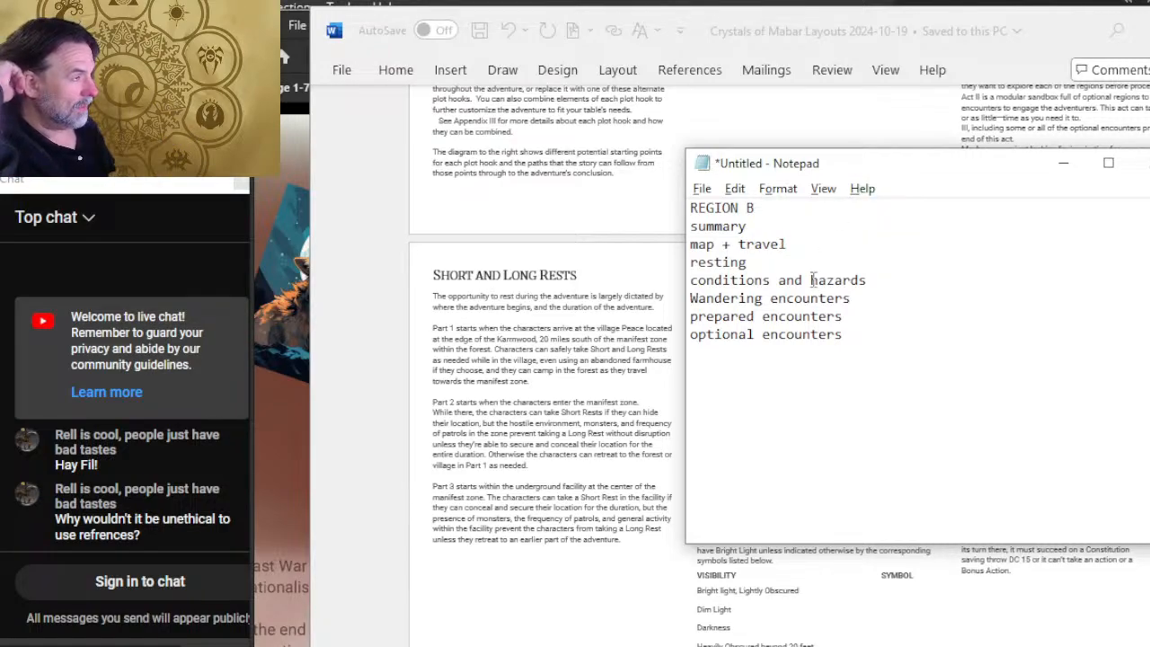
{"action": "left_click", "coordinate": [827, 383]}
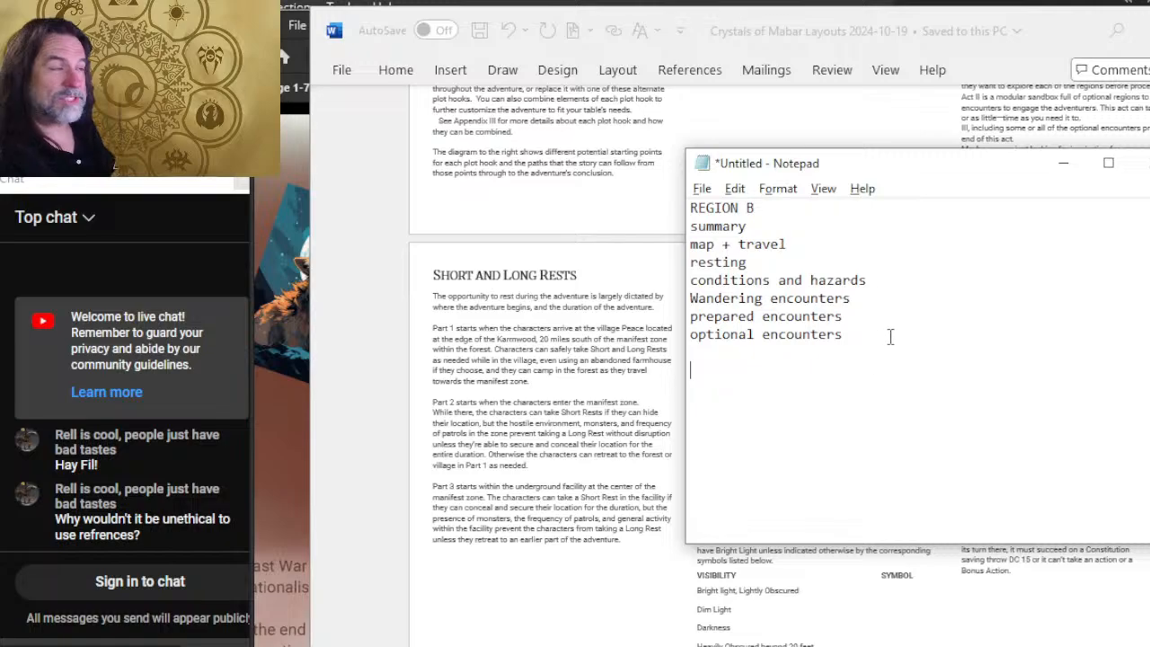
{"action": "scroll", "coordinate": [899, 359], "scroll_direction": "up", "scroll_amount": 3}
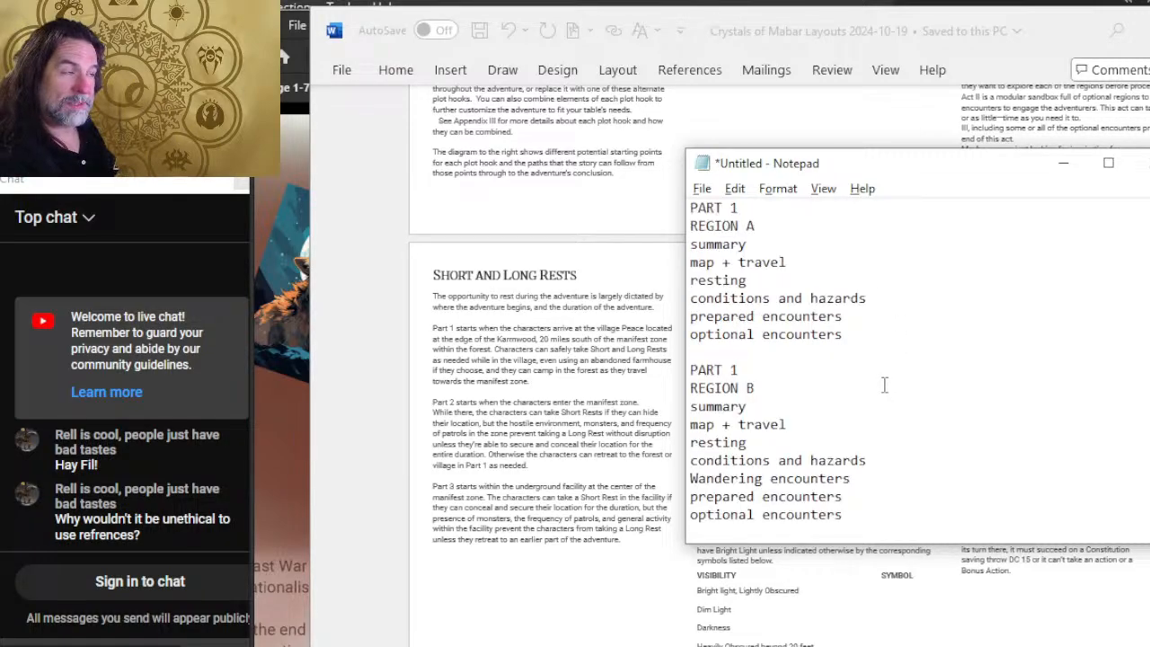
{"action": "scroll", "coordinate": [885, 381], "scroll_direction": "up", "scroll_amount": 2}
{"action": "scroll", "coordinate": [853, 346], "scroll_direction": "down", "scroll_amount": 2}
{"action": "scroll", "coordinate": [849, 328], "scroll_direction": "up", "scroll_amount": 2}
{"action": "scroll", "coordinate": [848, 320], "scroll_direction": "down", "scroll_amount": 2}
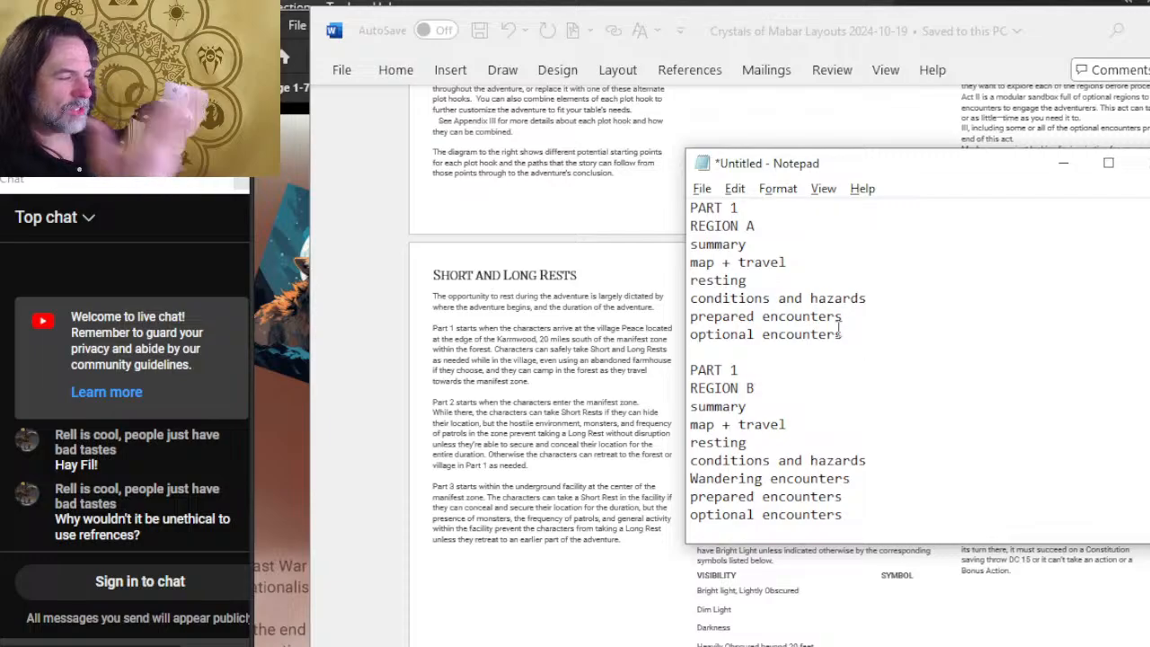
Step: Review the Word layout from Short and Long Rests through Starting the Adventure and Part I to Region A: Village Peace
{"action": "left_click", "coordinate": [418, 382]}
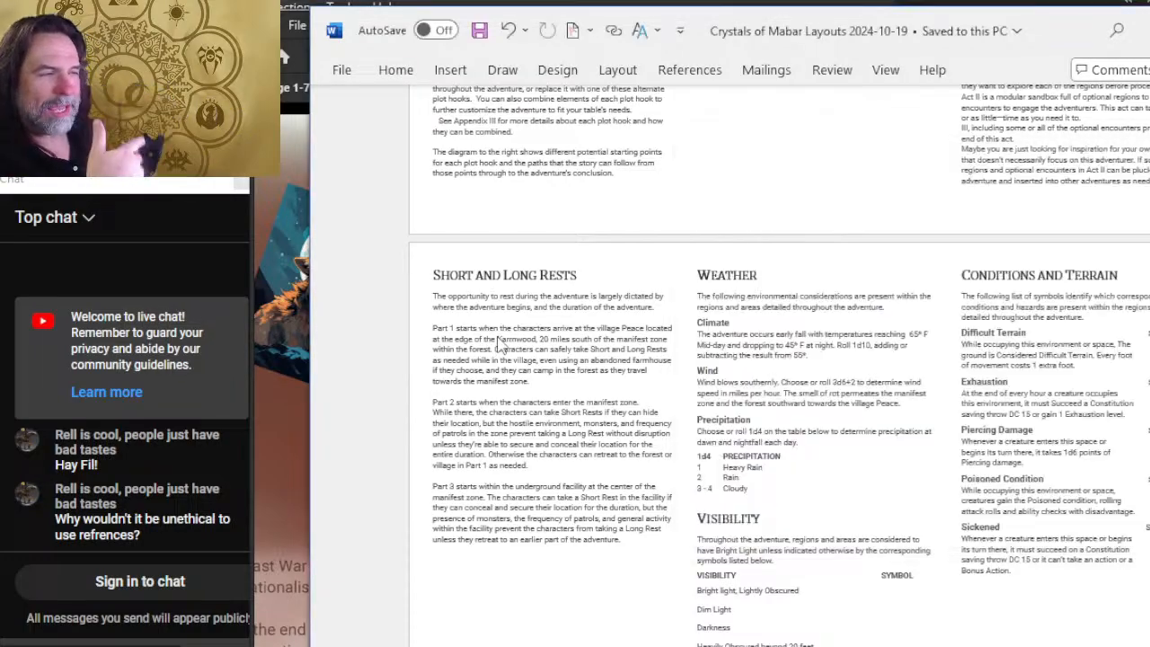
{"action": "scroll", "coordinate": [763, 354], "scroll_direction": "up", "scroll_amount": 1}
{"action": "scroll", "coordinate": [808, 368], "scroll_direction": "down", "scroll_amount": 5}
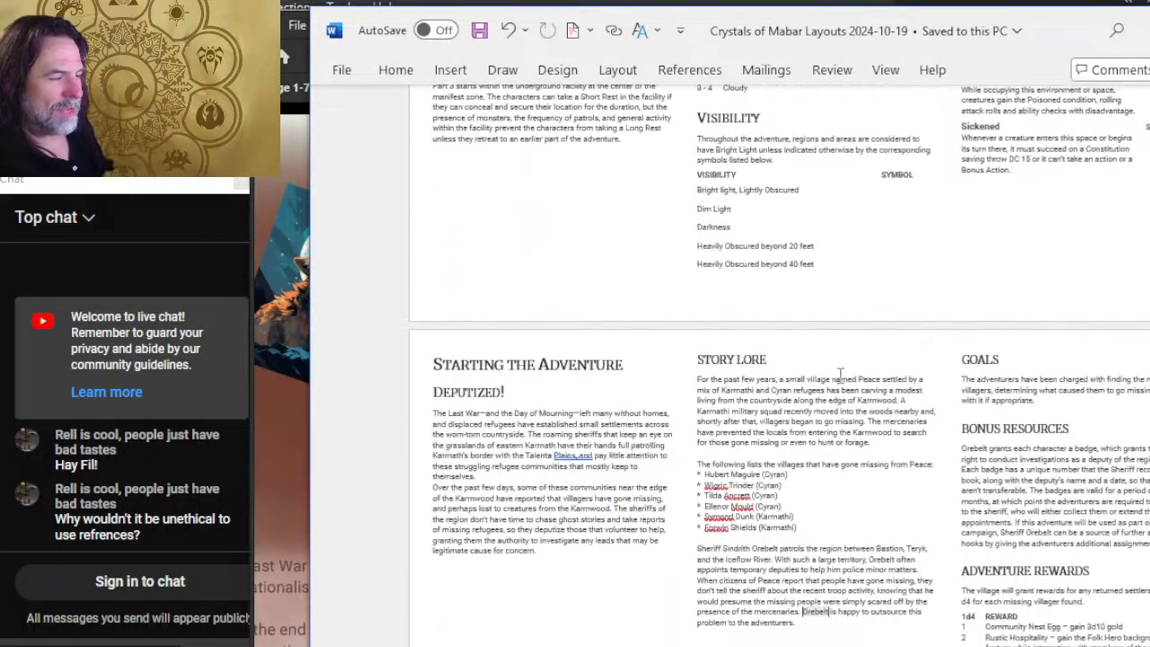
{"action": "scroll", "coordinate": [838, 332], "scroll_direction": "down", "scroll_amount": 6}
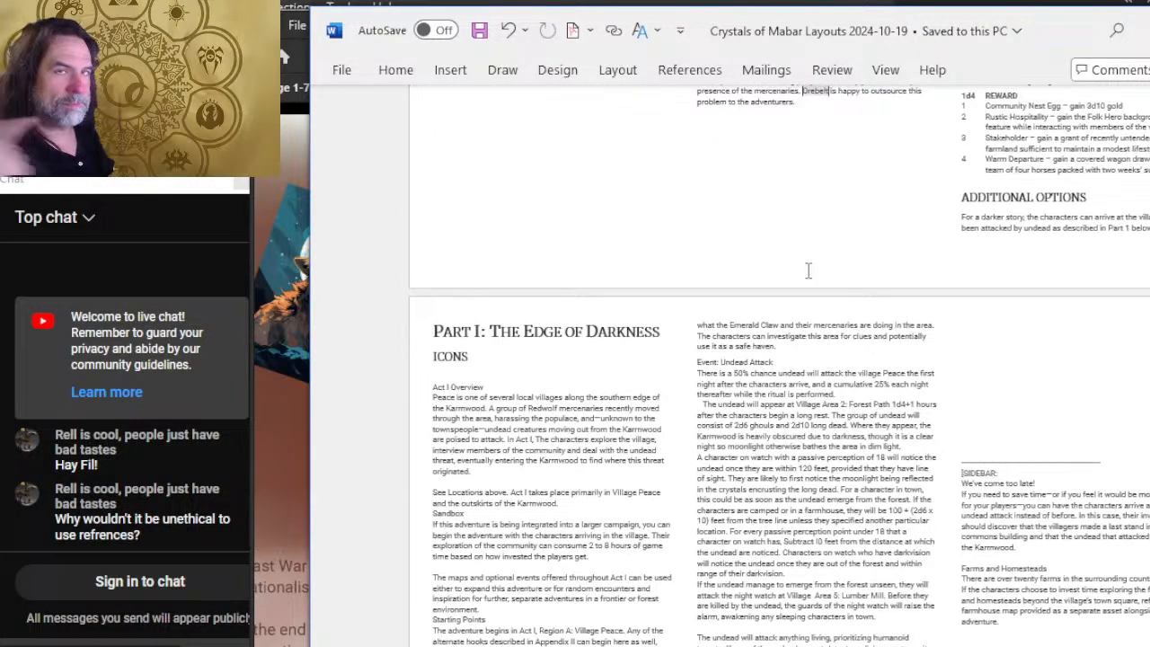
{"action": "scroll", "coordinate": [706, 281], "scroll_direction": "down", "scroll_amount": 5}
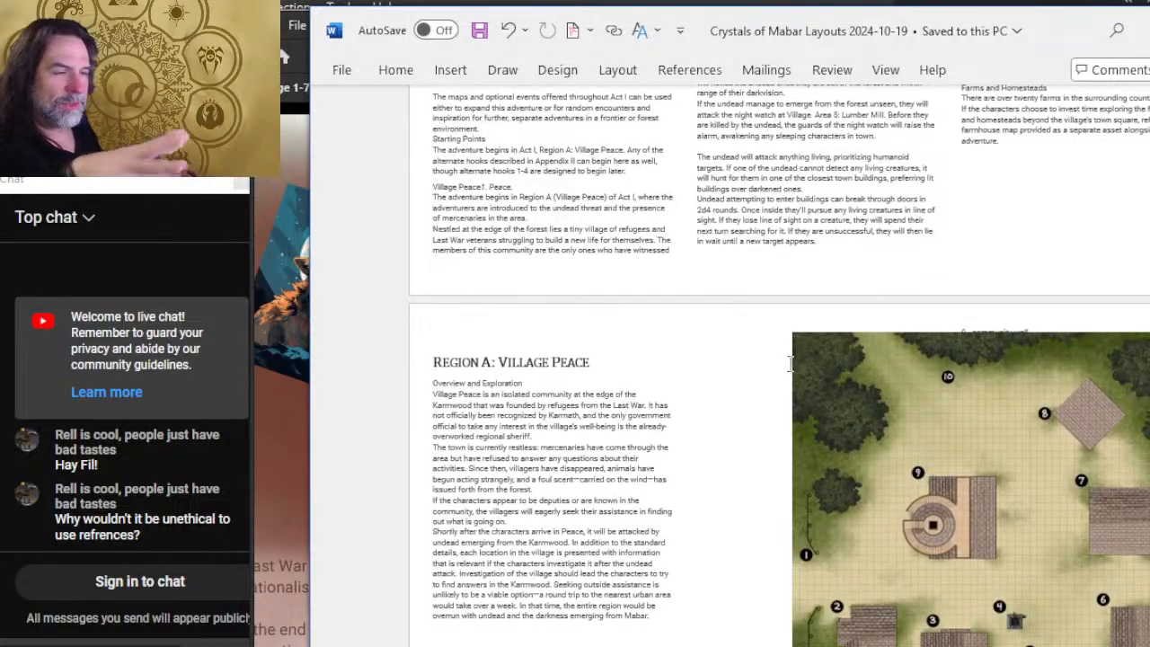
Step: Go back to the Notepad outline and examine Region A's entries, focusing on its summary and map + travel lines
{"action": "key", "text": "alt+Tab"}
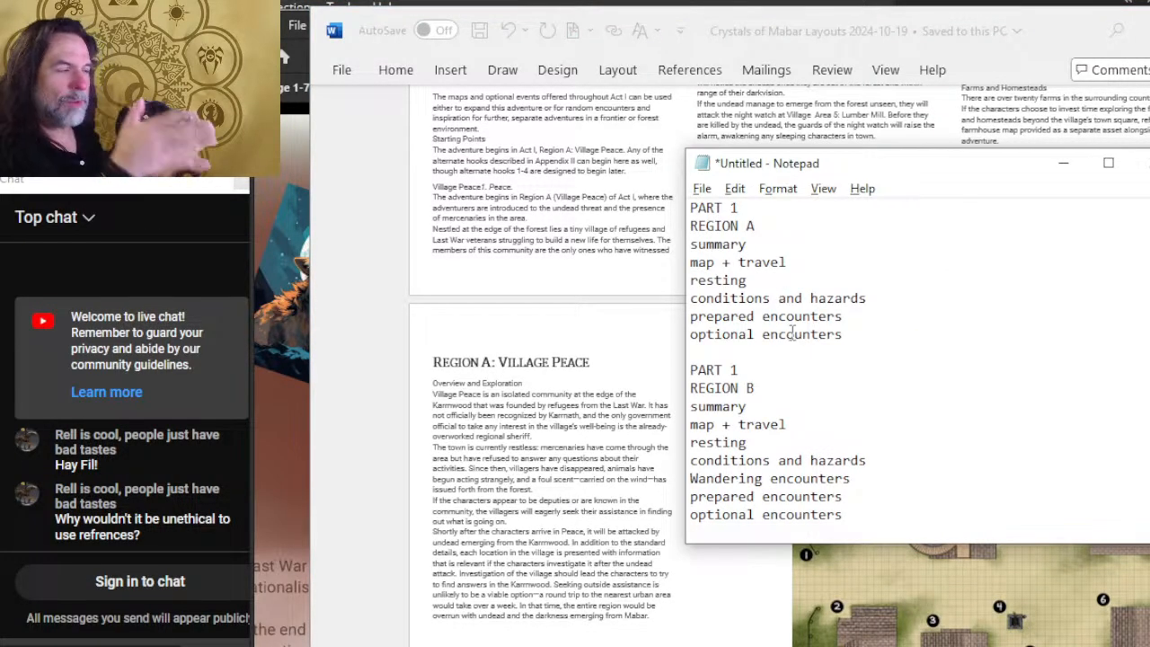
{"action": "scroll", "coordinate": [867, 315], "scroll_direction": "down", "scroll_amount": 3}
{"action": "scroll", "coordinate": [876, 327], "scroll_direction": "up", "scroll_amount": 3}
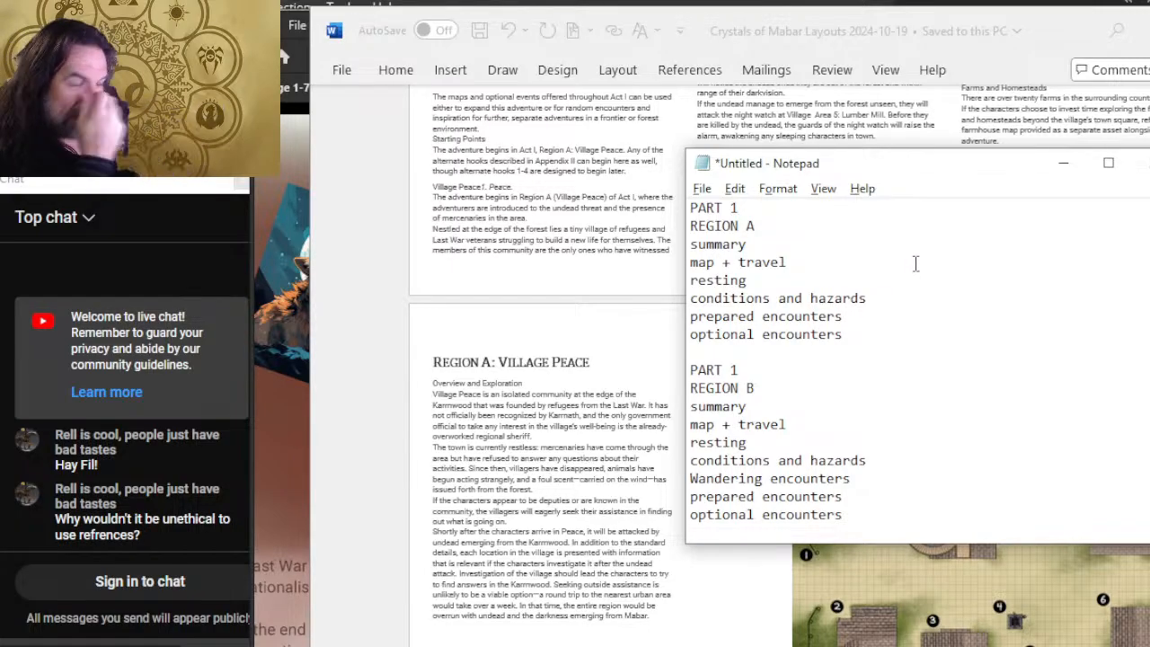
{"action": "scroll", "coordinate": [854, 284], "scroll_direction": "up", "scroll_amount": 2}
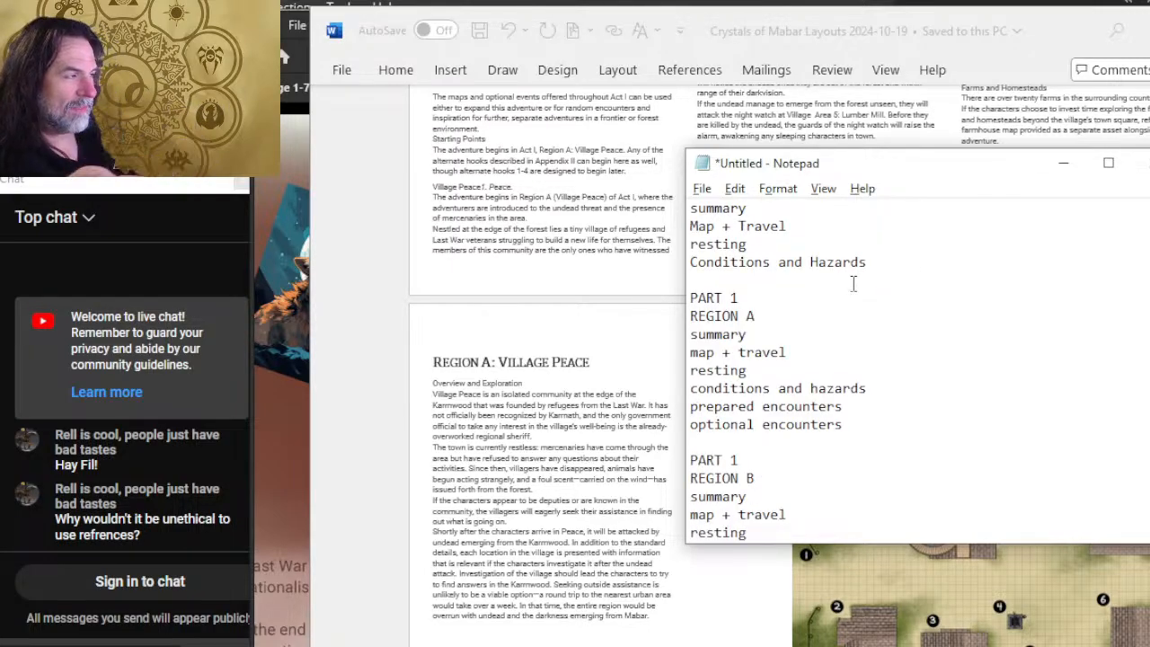
{"action": "left_click", "coordinate": [781, 312]}
{"action": "left_click", "coordinate": [763, 334]}
{"action": "mouse_move", "coordinate": [730, 352]}
{"action": "left_mouse_down"}
{"action": "mouse_move", "coordinate": [696, 350]}
{"action": "mouse_move", "coordinate": [715, 352]}
{"action": "left_mouse_up"}
{"action": "left_click", "coordinate": [789, 353]}
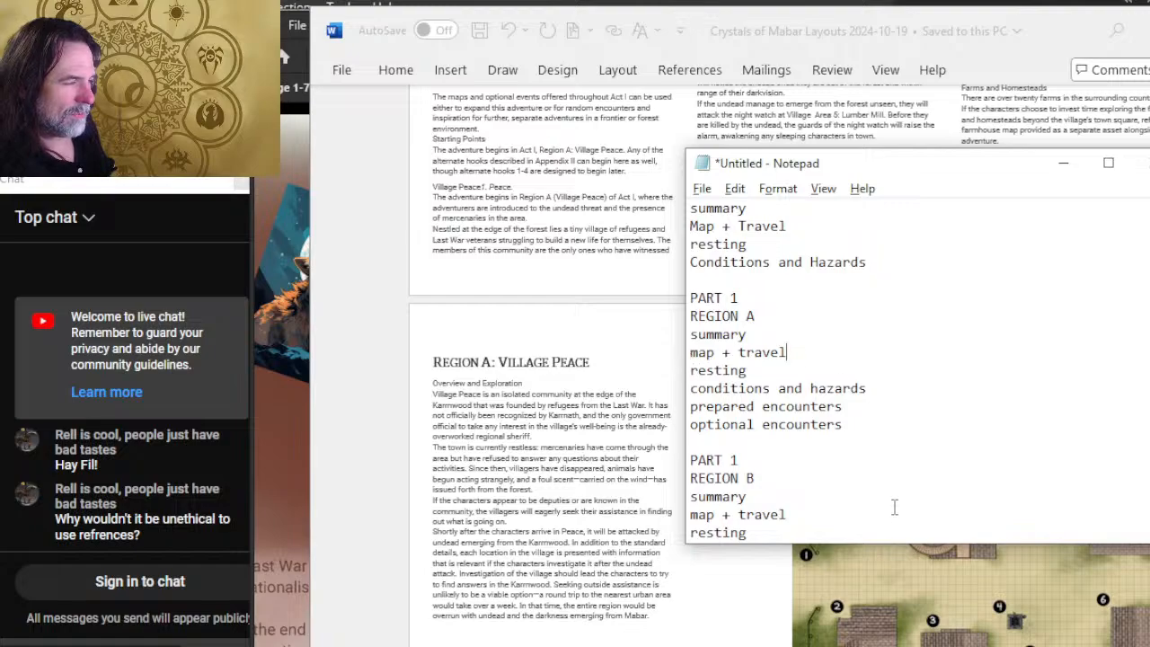
Step: Switch to the Word layout and remove the blank line above the Village Area 1: Main Gate heading
{"action": "left_click", "coordinate": [619, 436]}
{"action": "scroll", "coordinate": [907, 390], "scroll_direction": "down", "scroll_amount": 3}
{"action": "scroll", "coordinate": [908, 391], "scroll_direction": "down", "scroll_amount": 9}
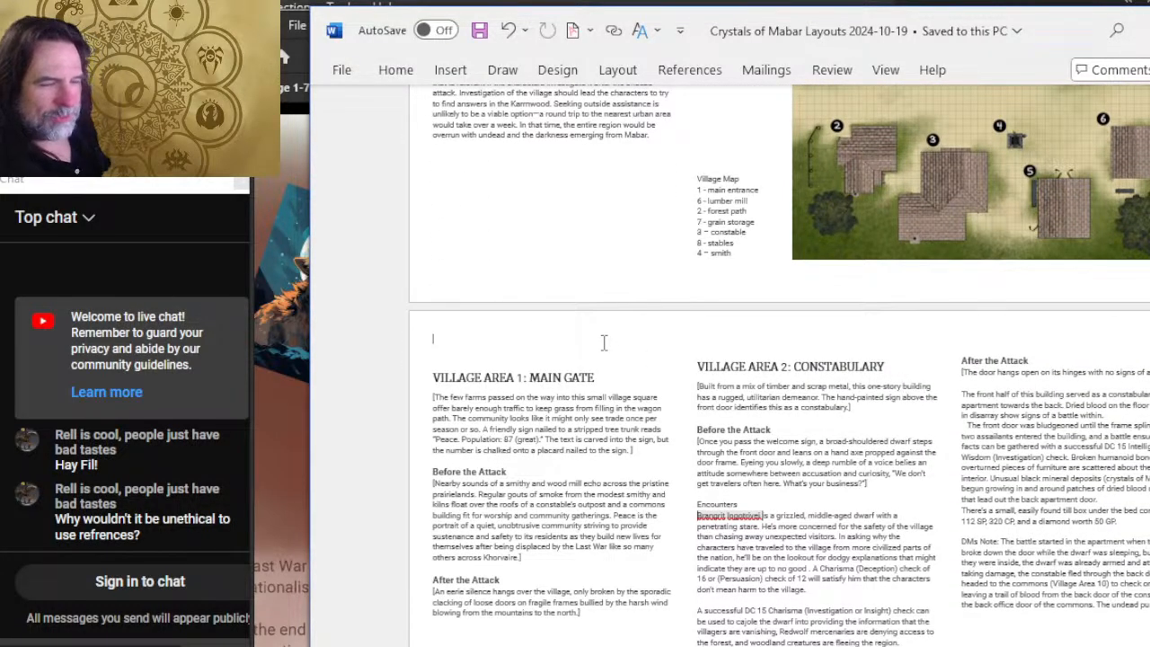
{"action": "left_click", "coordinate": [604, 342]}
{"action": "key", "text": "Delete"}
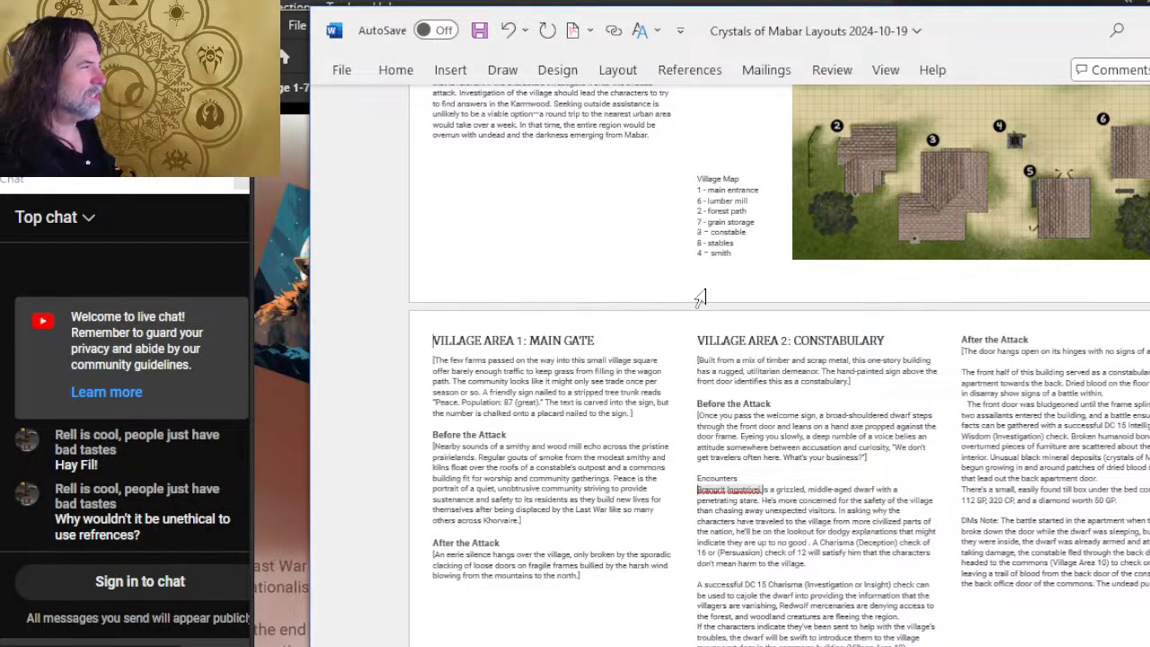
Step: Try moving the village map picture over the middle column beside Region A's overview text, and undo the move
{"action": "scroll", "coordinate": [865, 225], "scroll_direction": "up", "scroll_amount": 3}
{"action": "left_click_drag", "start_coordinate": [1003, 249], "coordinate": [708, 301]}
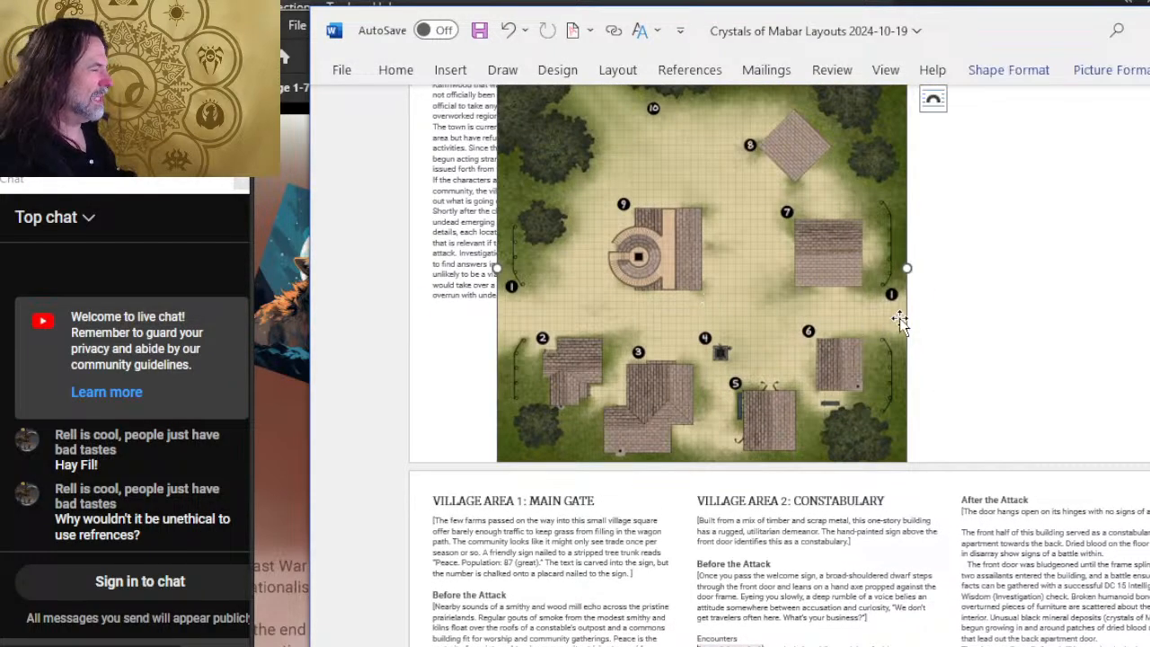
{"action": "scroll", "coordinate": [950, 318], "scroll_direction": "up", "scroll_amount": 2}
{"action": "key", "text": "ctrl+z"}
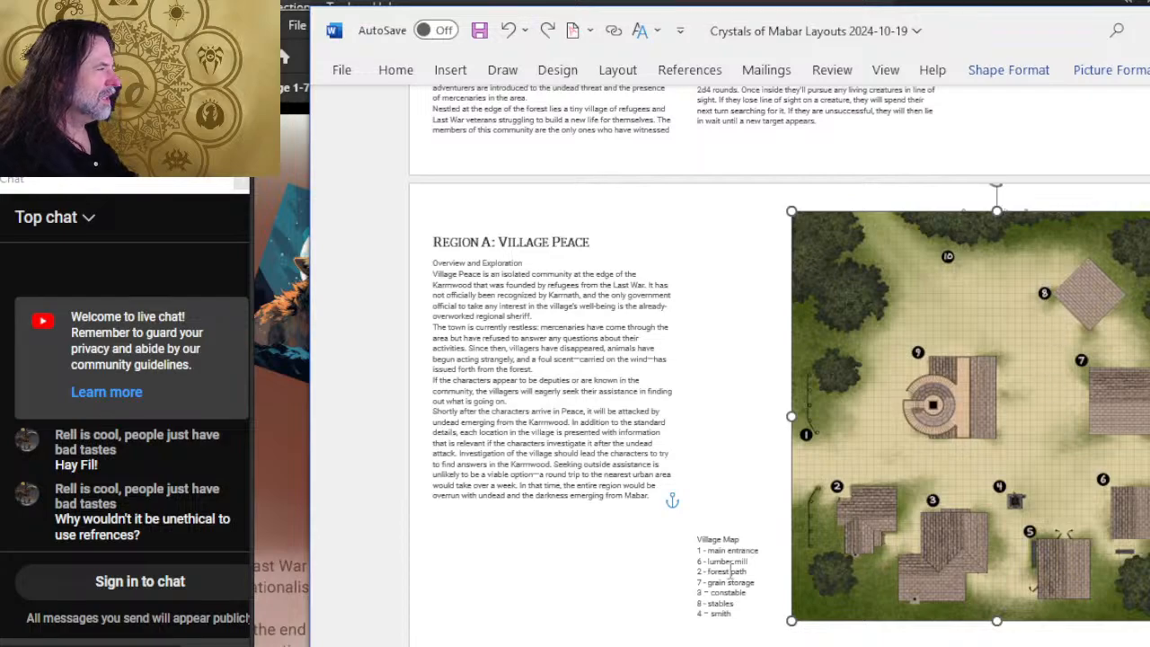
Step: Remove blank lines above the Village Map list so its entries through 10 – commons fit in one column beside the map
{"action": "left_click", "coordinate": [749, 461]}
{"action": "key", "text": "Delete"}
{"action": "key", "text": "Delete"}
{"action": "key", "text": "Delete"}
{"action": "key", "text": "Delete"}
{"action": "key", "text": "Delete"}
{"action": "key", "text": "Delete"}
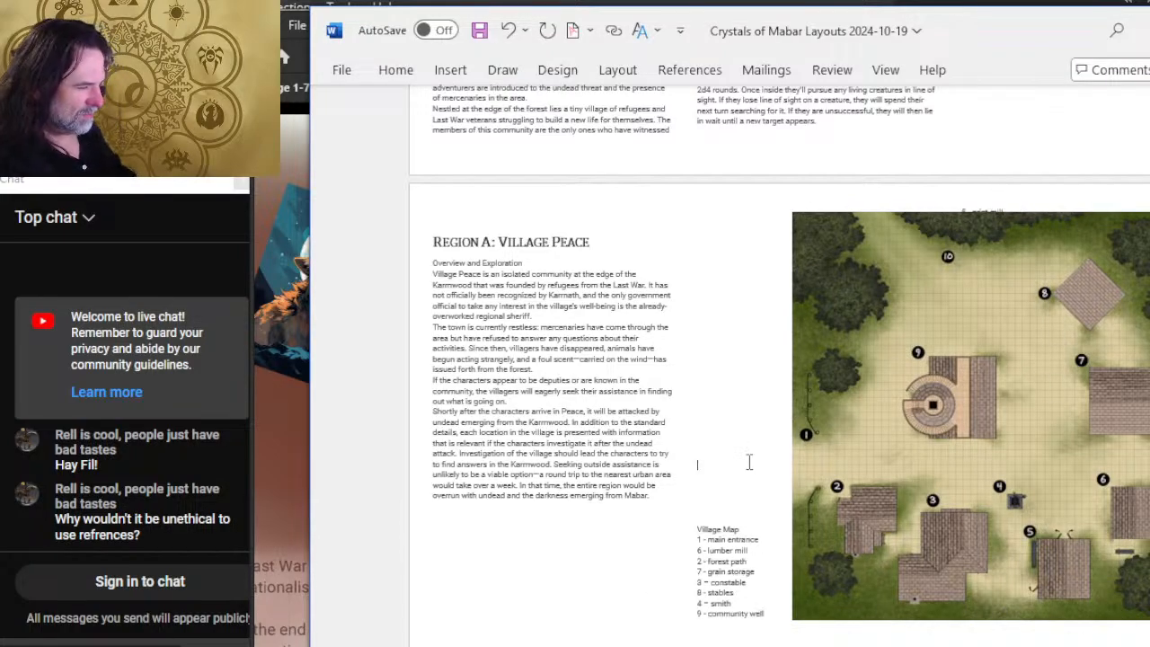
{"action": "key", "text": "Return"}
{"action": "key", "text": "Return"}
{"action": "key", "text": "Return"}
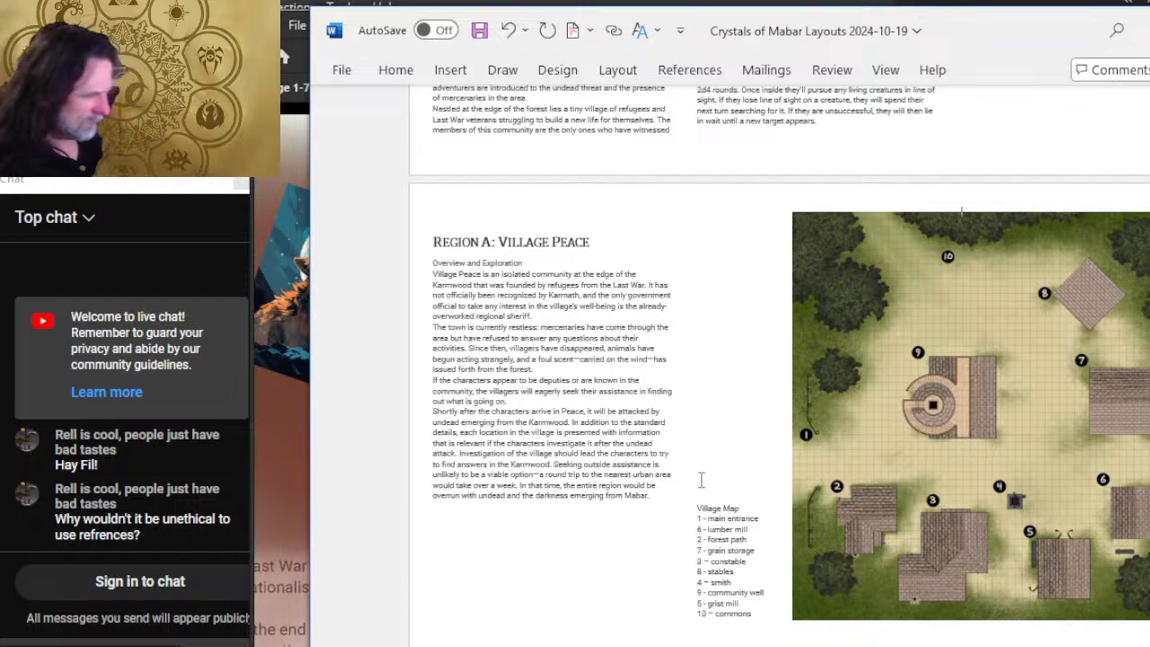
Step: Compare the Notepad outline's Region A entries with the Word pages for Part I: The Edge of Darkness and Region A: Village Peace
{"action": "scroll", "coordinate": [703, 483], "scroll_direction": "down", "scroll_amount": 3}
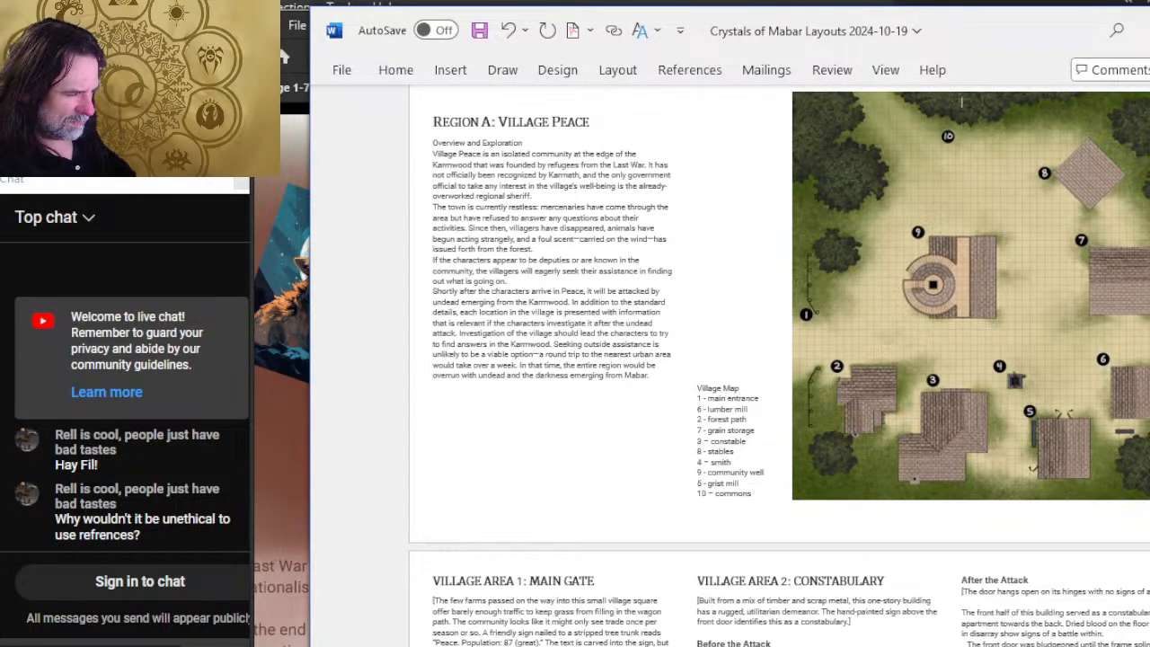
{"action": "key", "text": "alt+Tab"}
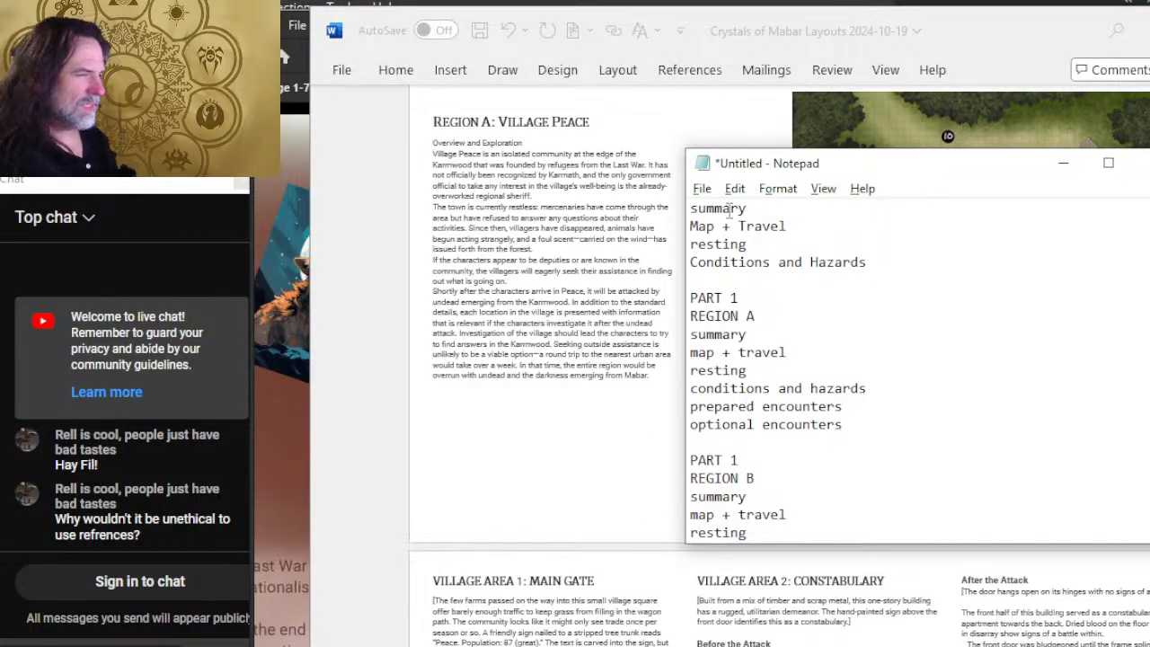
{"action": "key", "text": "alt+Tab"}
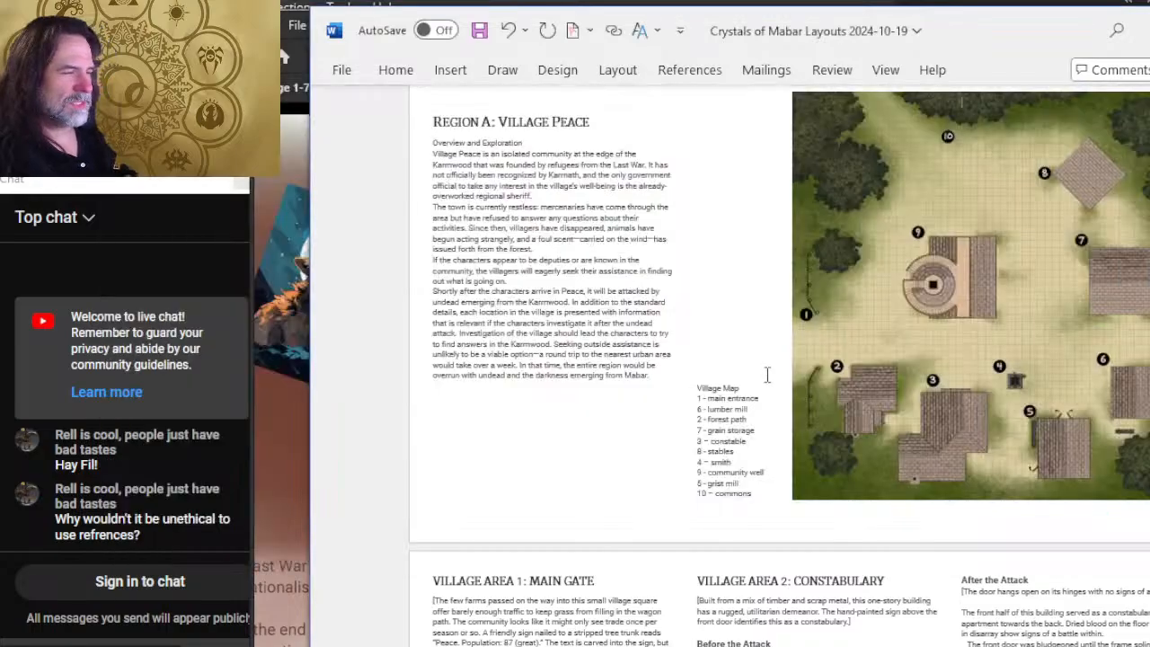
{"action": "scroll", "coordinate": [710, 328], "scroll_direction": "up", "scroll_amount": 5}
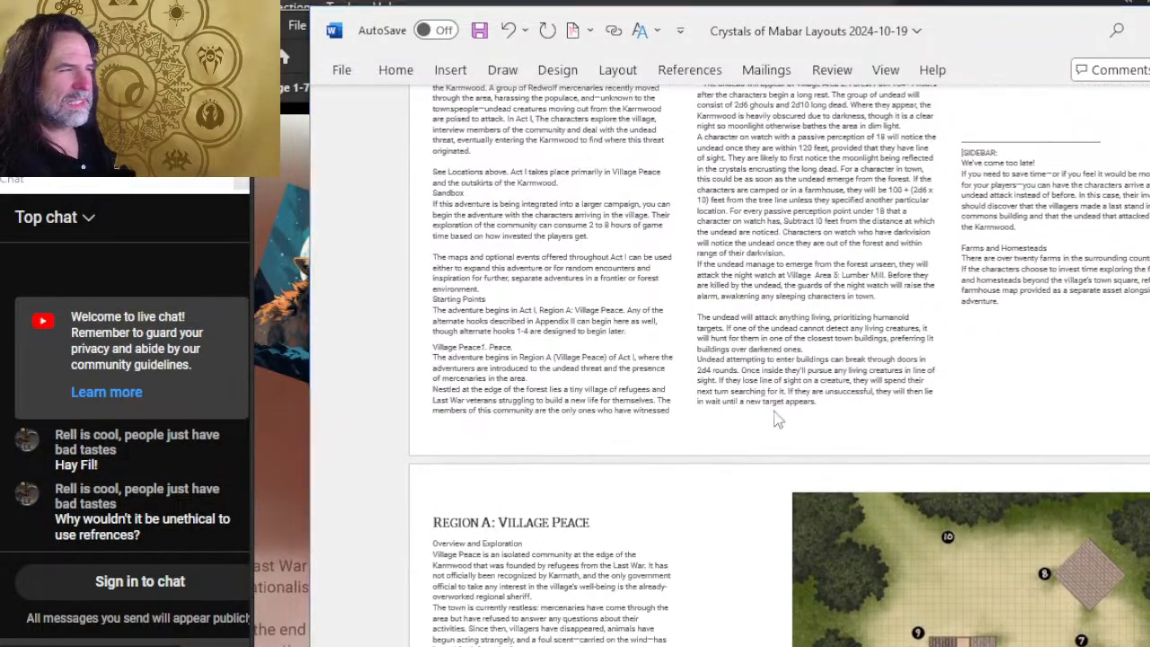
{"action": "scroll", "coordinate": [715, 324], "scroll_direction": "up", "scroll_amount": 2}
{"action": "key", "text": "alt+Tab"}
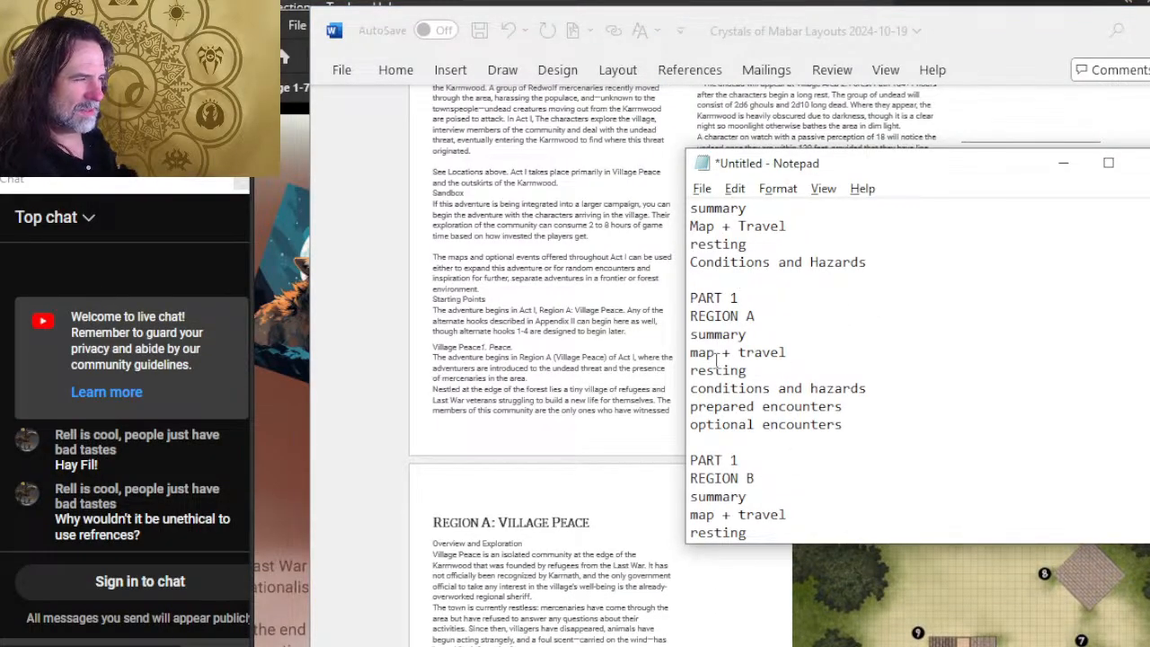
{"action": "key", "text": "alt+Tab"}
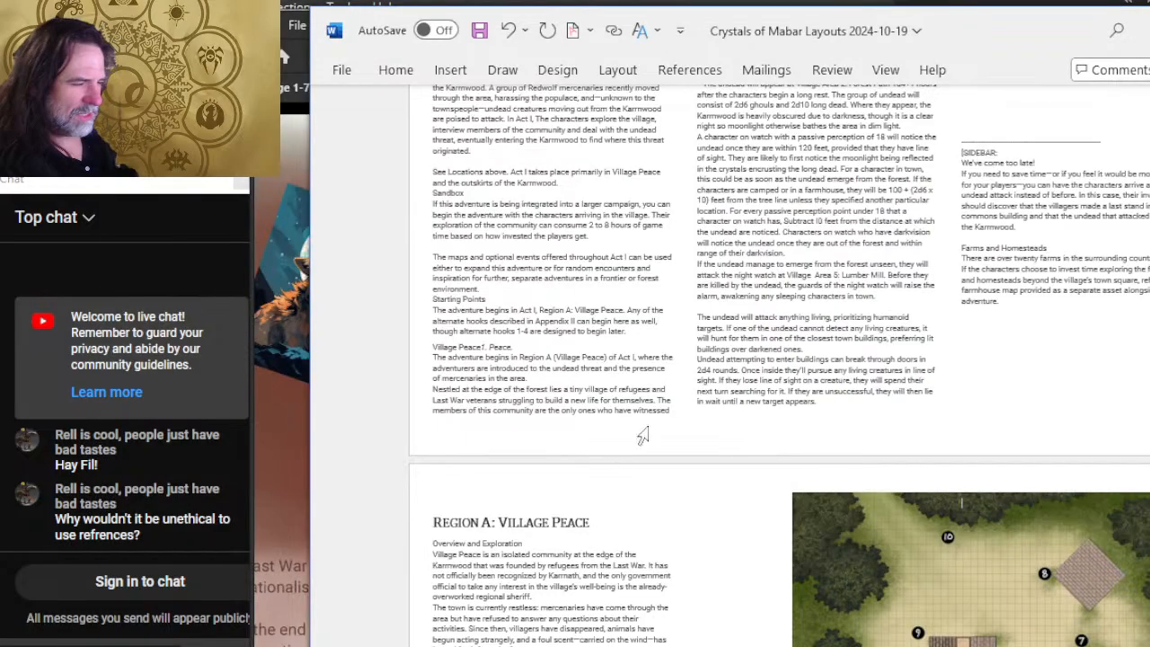
{"action": "scroll", "coordinate": [629, 449], "scroll_direction": "up", "scroll_amount": 4}
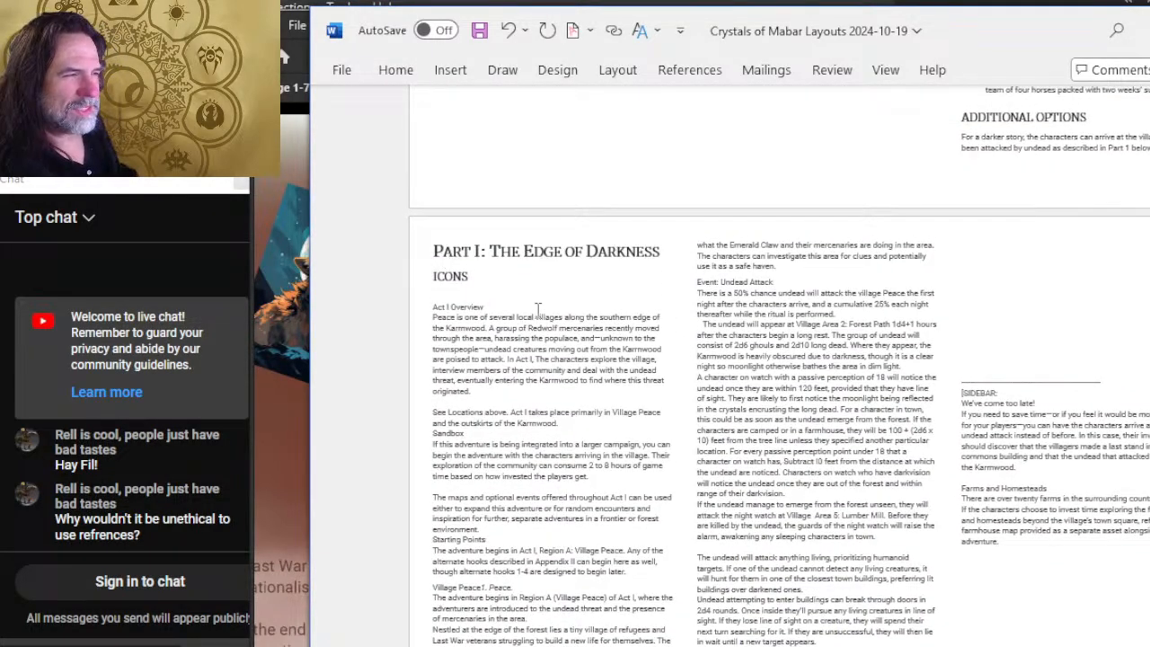
{"action": "key", "text": "alt+Tab"}
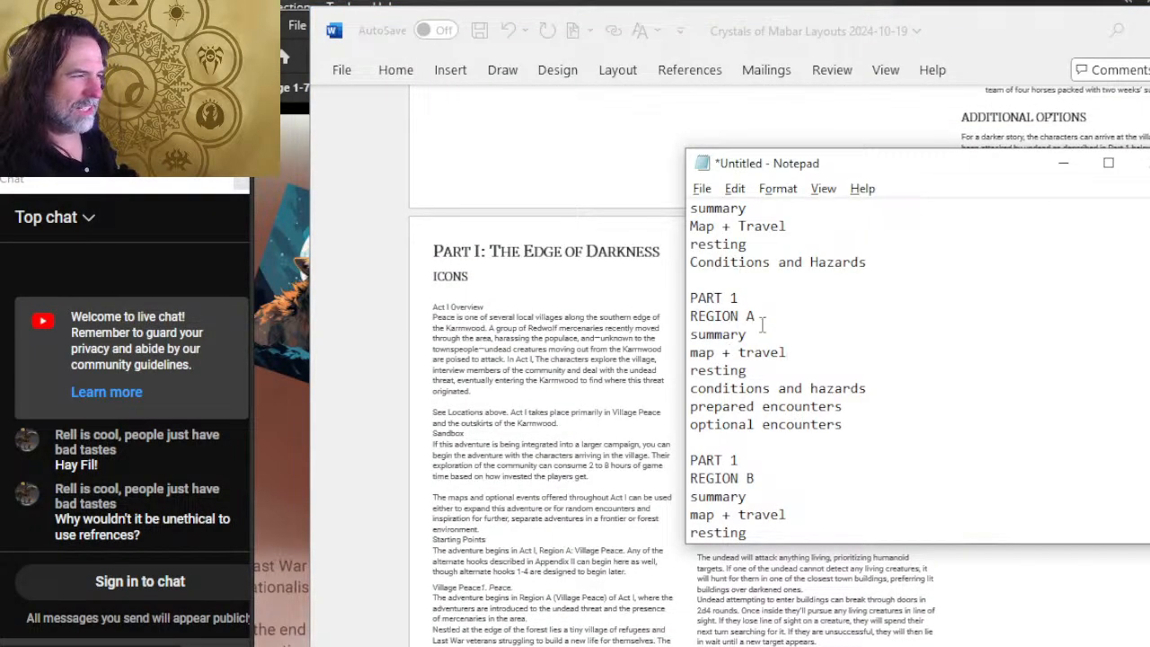
{"action": "key", "text": "alt+Tab"}
{"action": "scroll", "coordinate": [440, 335], "scroll_direction": "down", "scroll_amount": 2}
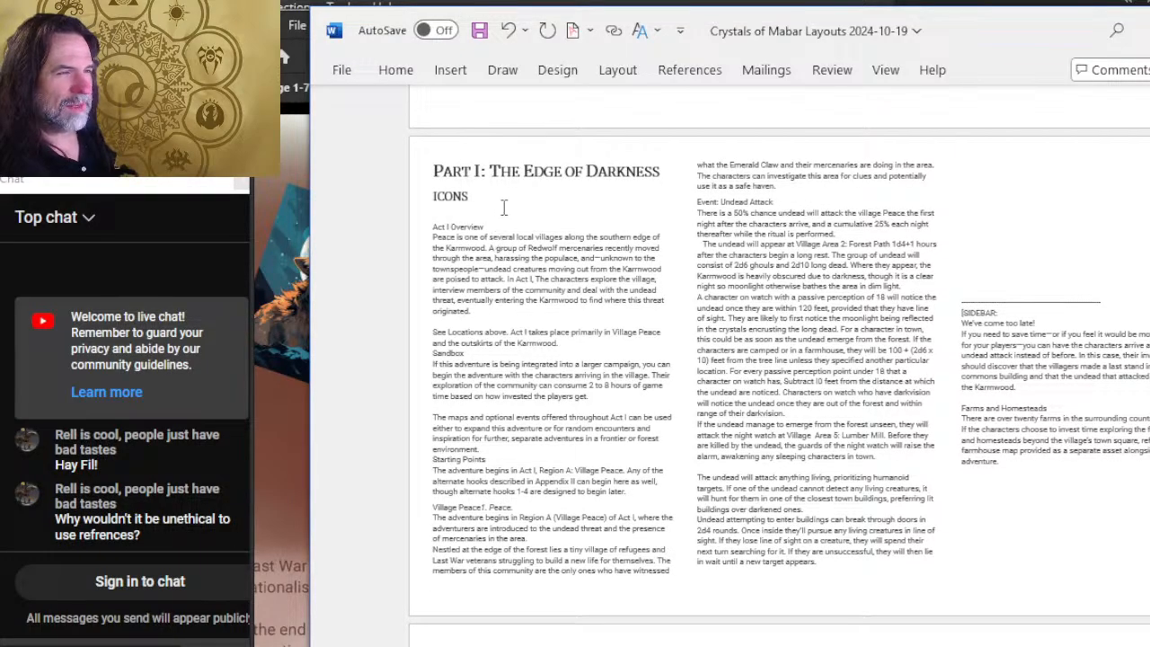
Step: Remove the blank line above the Region A: Village Peace heading and insert blank lines above the Village Map list
{"action": "scroll", "coordinate": [504, 208], "scroll_direction": "down", "scroll_amount": 8}
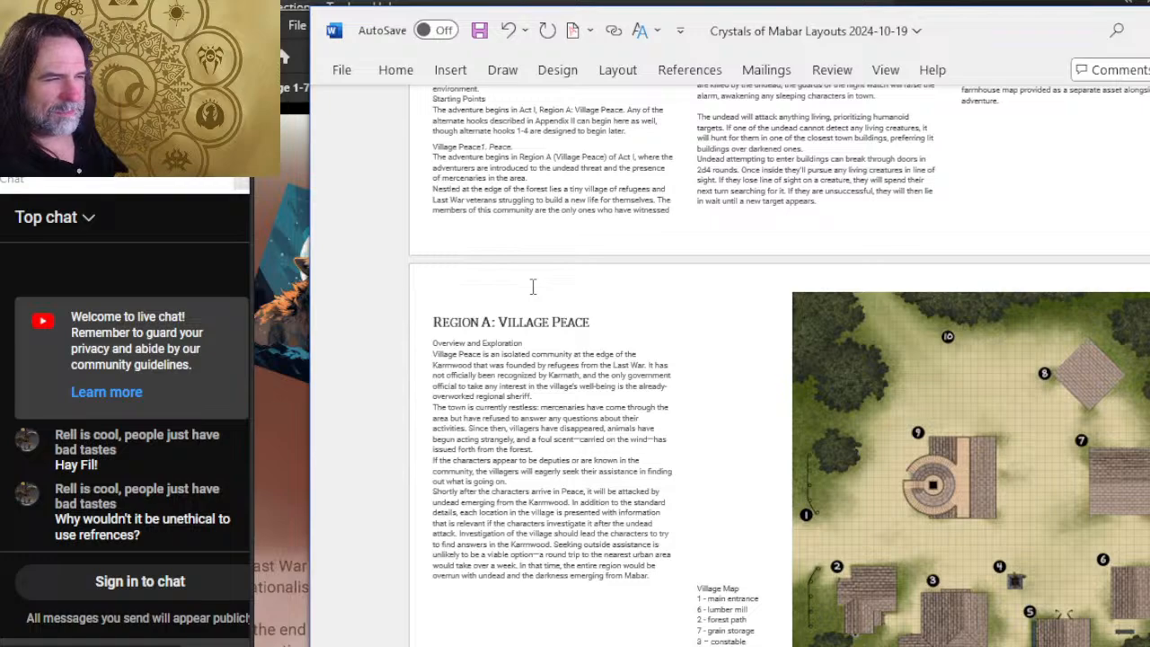
{"action": "scroll", "coordinate": [548, 296], "scroll_direction": "down", "scroll_amount": 2}
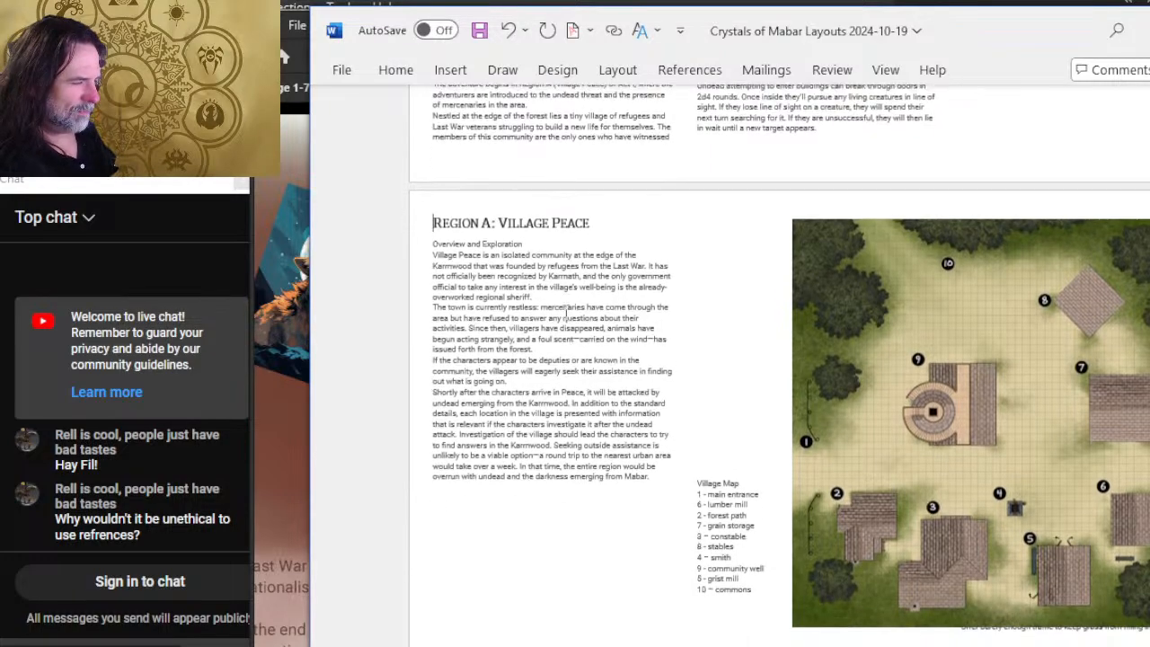
{"action": "scroll", "coordinate": [566, 304], "scroll_direction": "down", "scroll_amount": 1}
{"action": "left_click", "coordinate": [759, 357]}
{"action": "key", "text": "Return"}
{"action": "key", "text": "Return"}
{"action": "key", "text": "Return"}
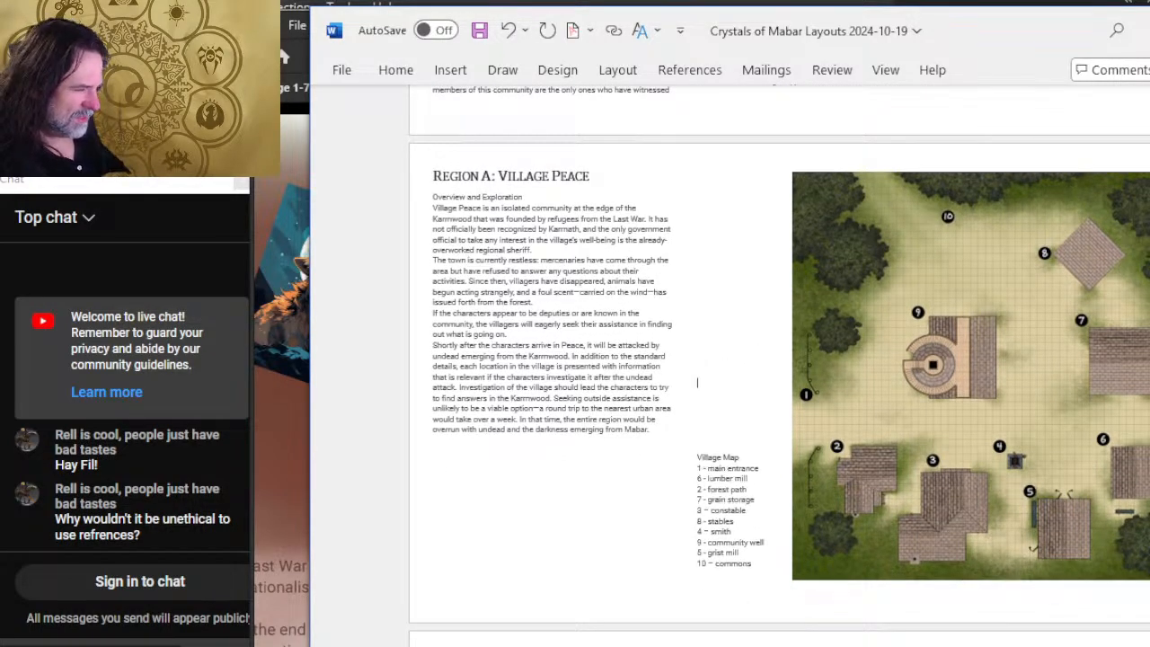
Step: Check the Part I: The Edge of Darkness page and its transition into Region A against the Notepad outline
{"action": "scroll", "coordinate": [609, 252], "scroll_direction": "up", "scroll_amount": 8}
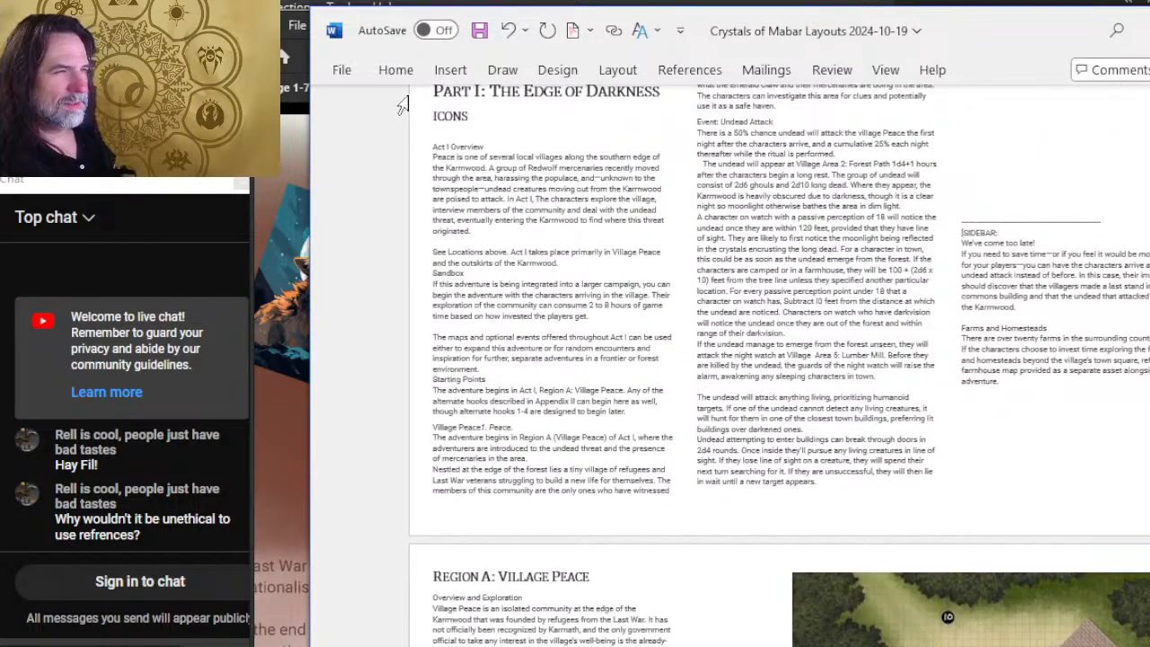
{"action": "scroll", "coordinate": [610, 252], "scroll_direction": "down", "scroll_amount": 2}
{"action": "key", "text": "alt+Tab"}
{"action": "key", "text": "alt+Tab"}
{"action": "scroll", "coordinate": [545, 217], "scroll_direction": "up", "scroll_amount": 3}
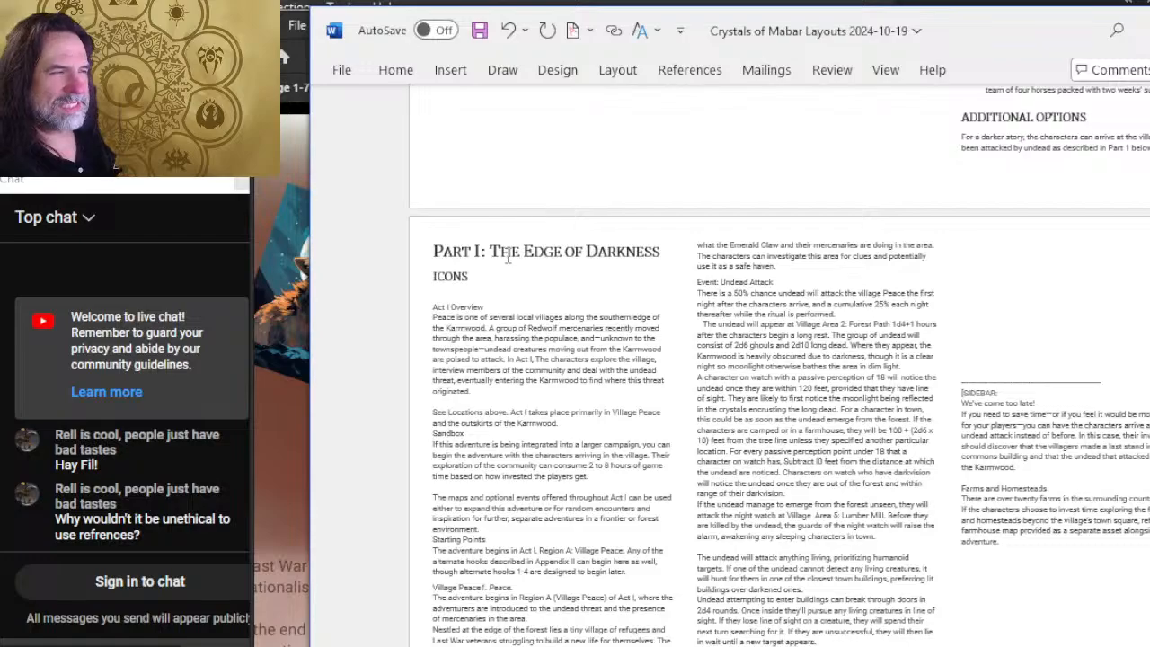
{"action": "scroll", "coordinate": [639, 357], "scroll_direction": "down", "scroll_amount": 1}
{"action": "scroll", "coordinate": [639, 356], "scroll_direction": "down", "scroll_amount": 6}
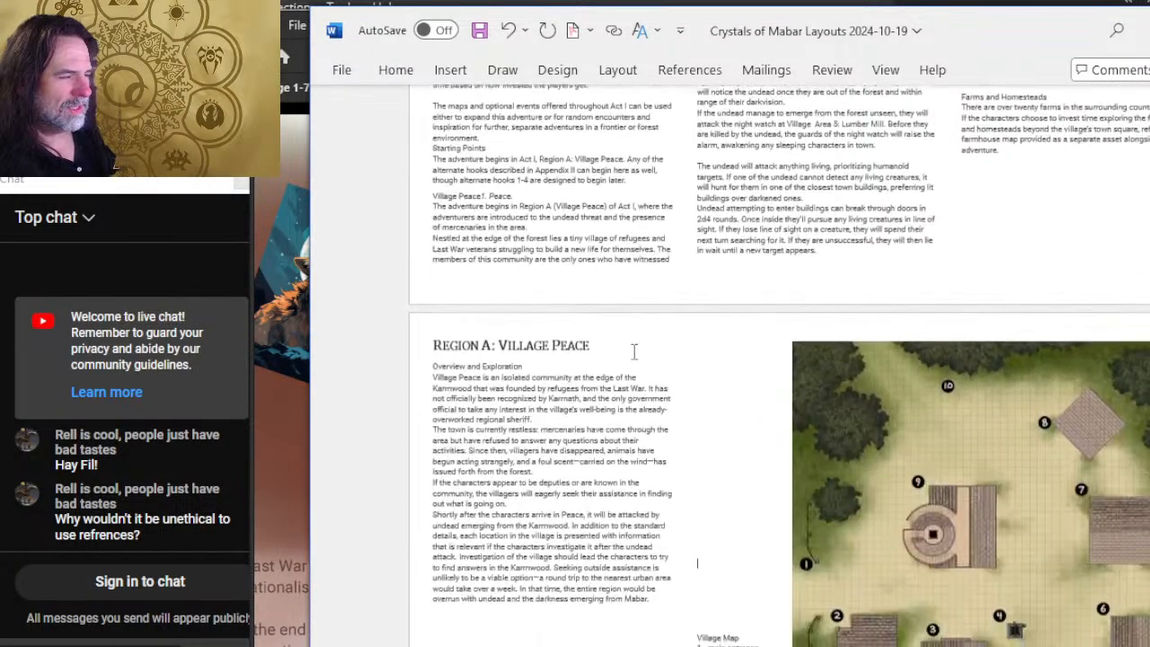
{"action": "scroll", "coordinate": [640, 357], "scroll_direction": "up", "scroll_amount": 1}
{"action": "scroll", "coordinate": [522, 360], "scroll_direction": "up", "scroll_amount": 4}
{"action": "scroll", "coordinate": [522, 359], "scroll_direction": "up", "scroll_amount": 3}
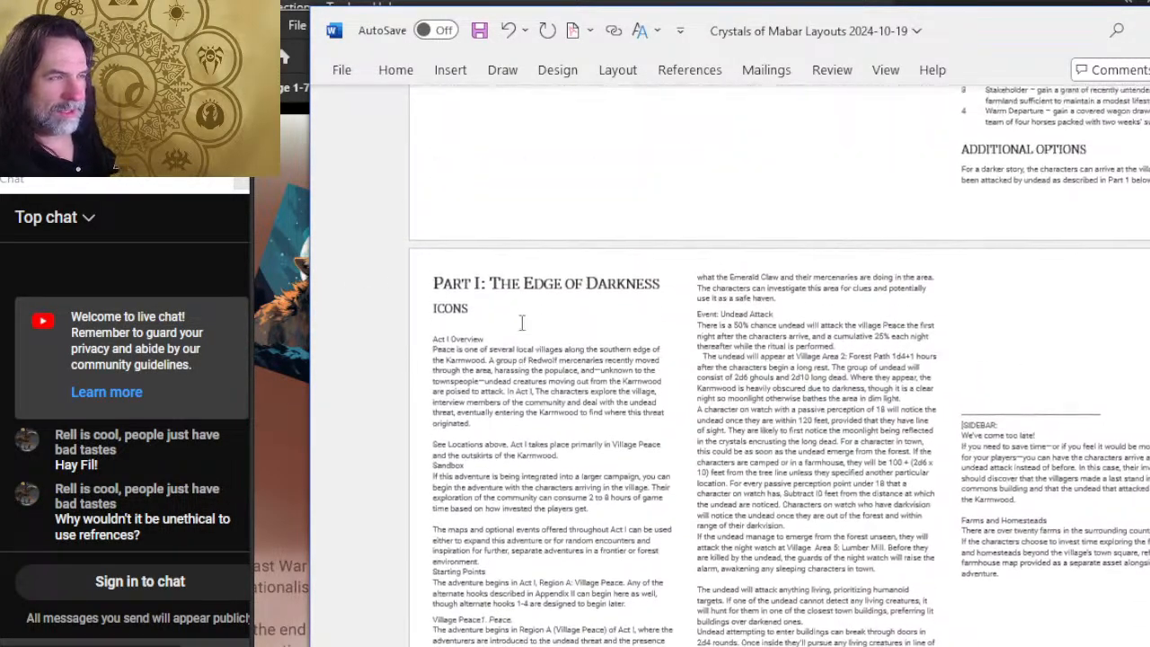
{"action": "scroll", "coordinate": [539, 216], "scroll_direction": "down", "scroll_amount": 2}
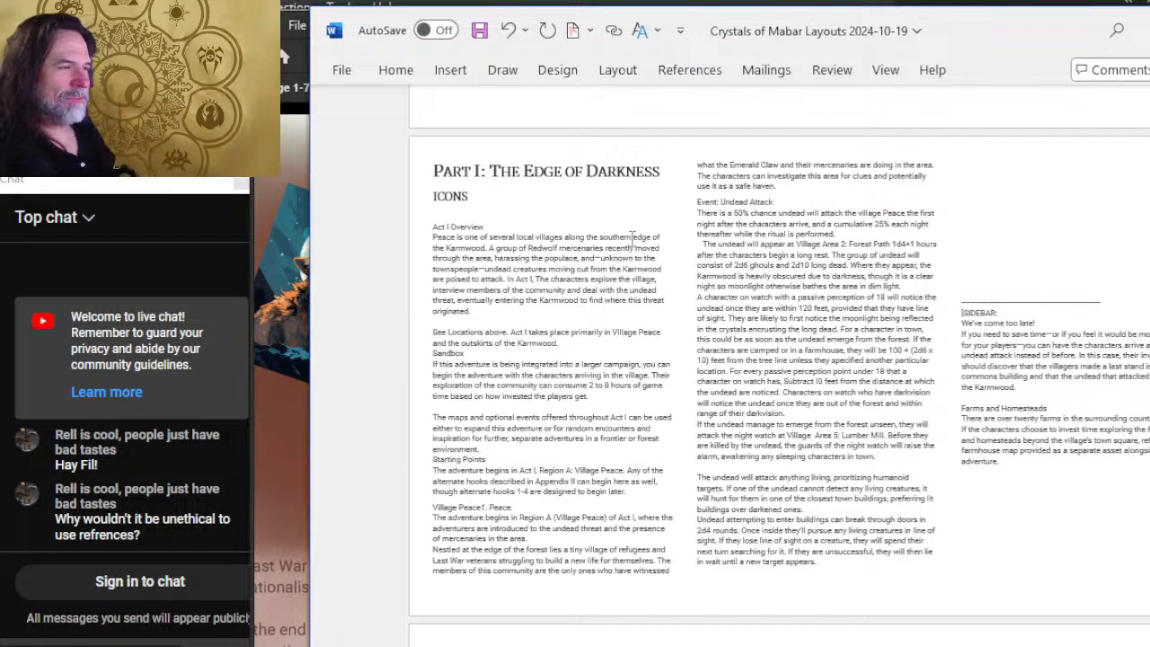
Step: In the Notepad outline, add a PART 1 section with "summary" and "map + travel" lines above the Region A block
{"action": "key", "text": "alt+Tab"}
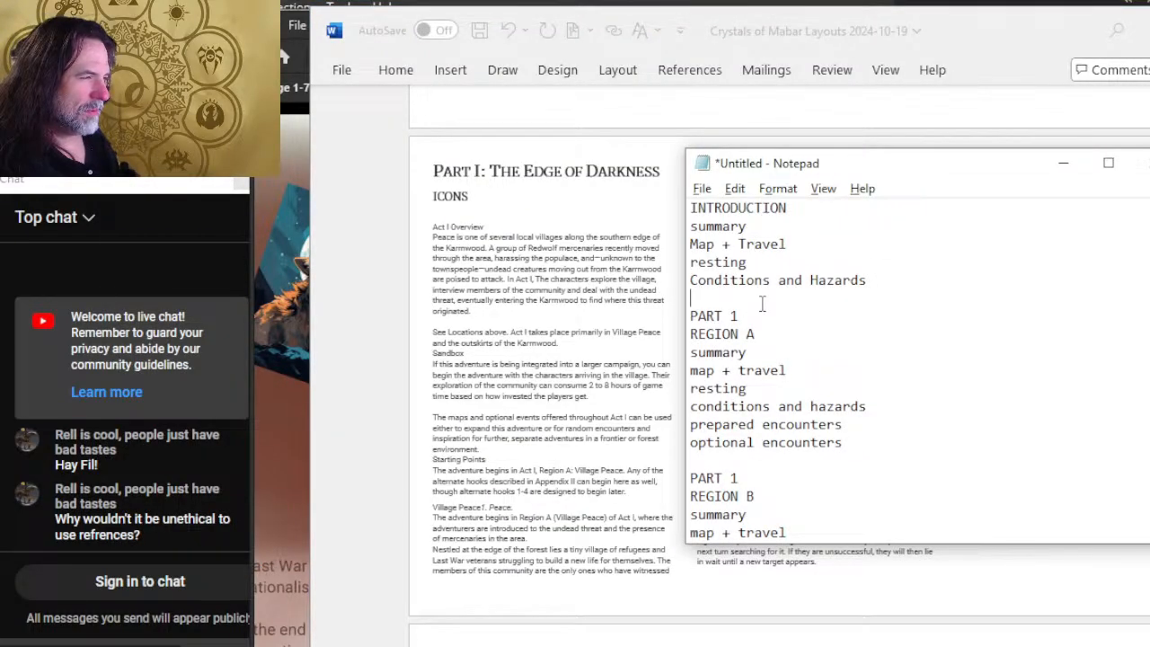
{"action": "key", "text": "Return"}
{"action": "key", "text": "Return"}
{"action": "key", "text": "Up"}
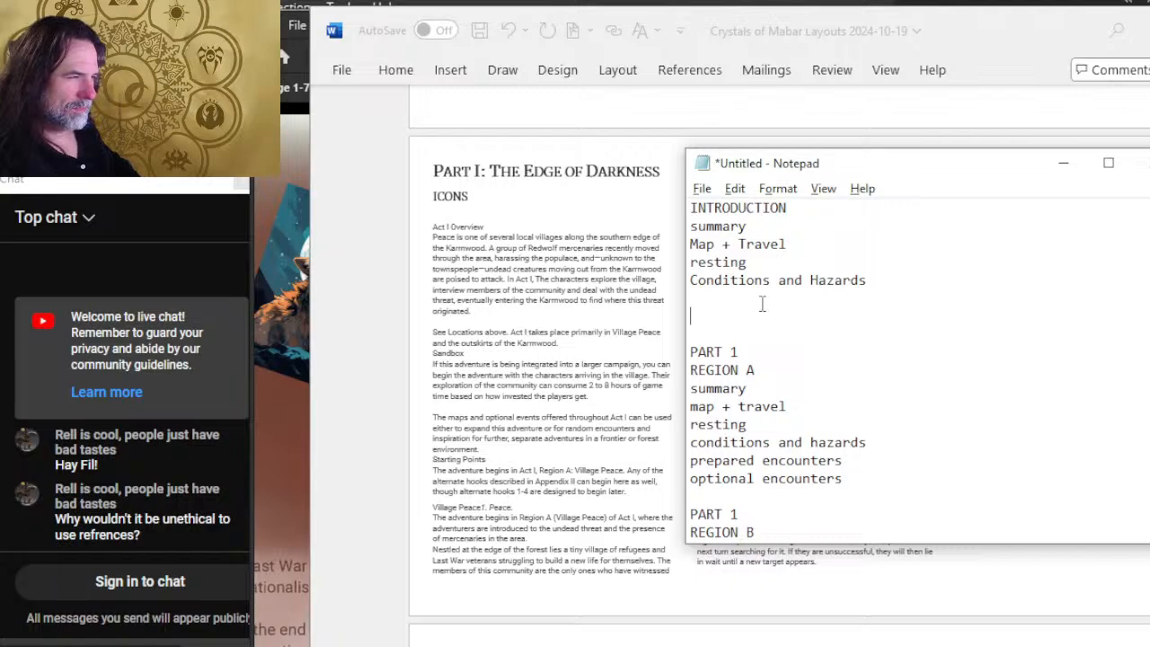
{"action": "type", "text": "PART 1"}
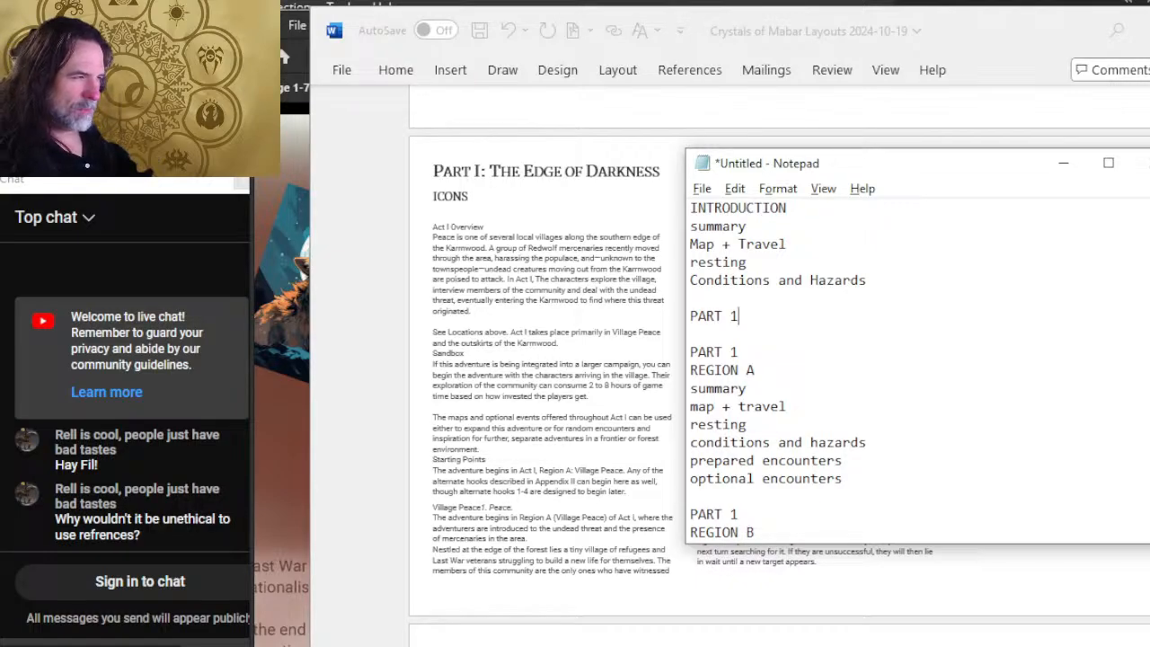
{"action": "key", "text": "Return"}
{"action": "type", "text": "summary"}
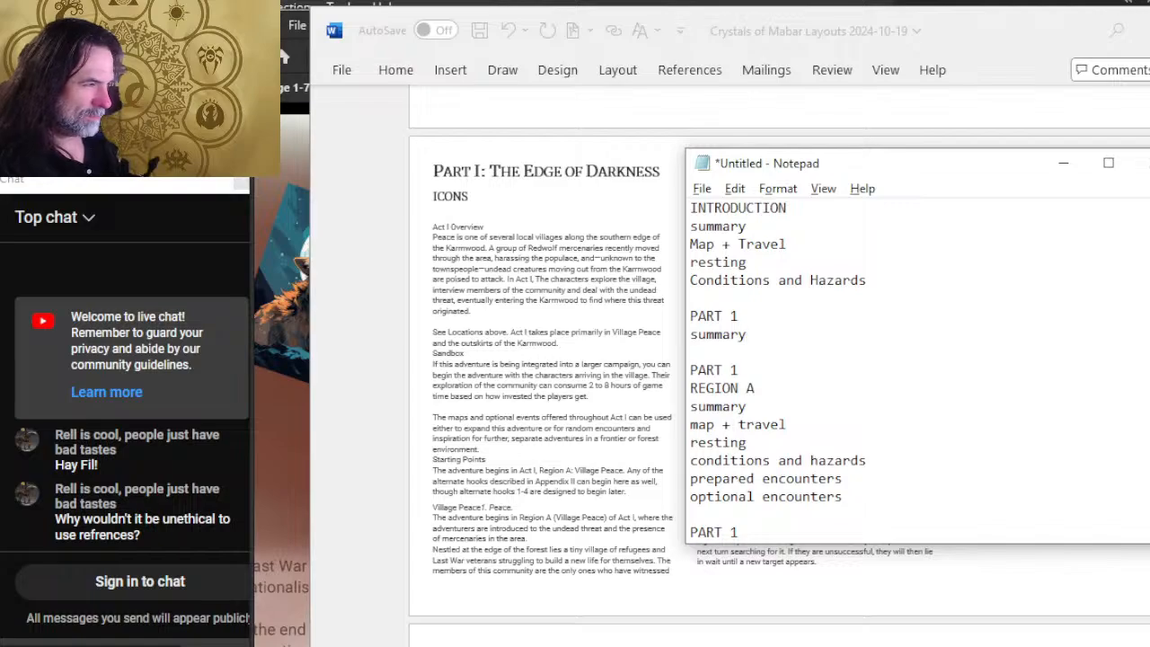
{"action": "key", "text": "Return"}
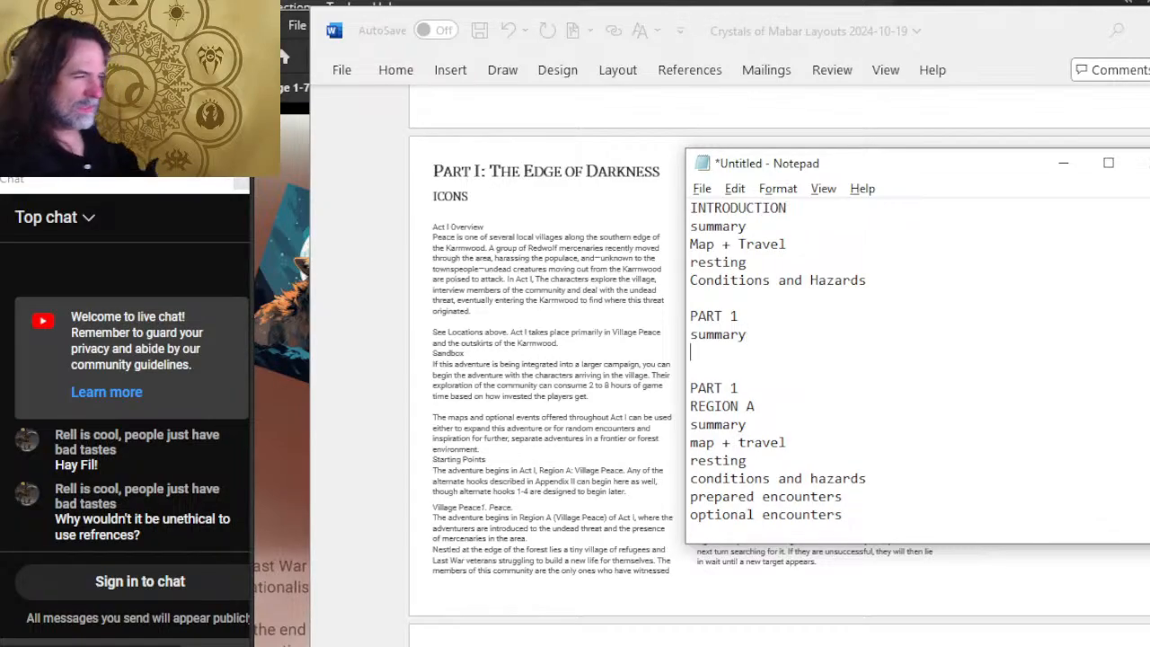
{"action": "type", "text": "map + travel"}
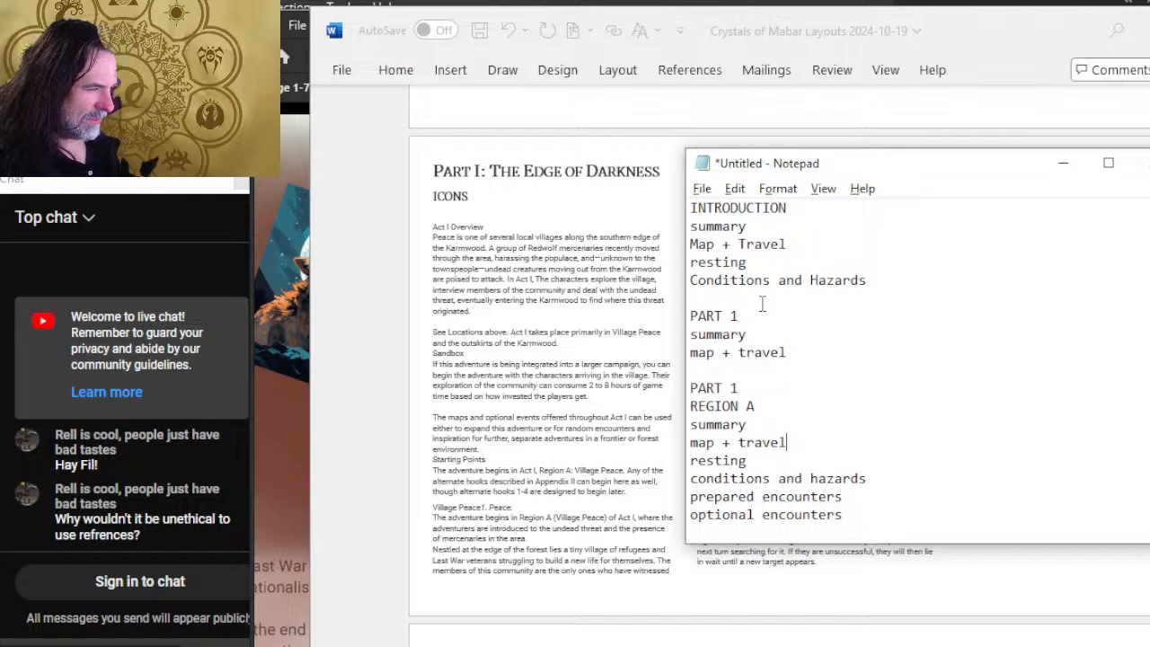
Step: Erase and re-enter the word "travel" in Region A's map line of the outline
{"action": "key", "text": "BackSpace"}
{"action": "key", "text": "BackSpace"}
{"action": "key", "text": "BackSpace"}
{"action": "key", "text": "BackSpace"}
{"action": "key", "text": "BackSpace"}
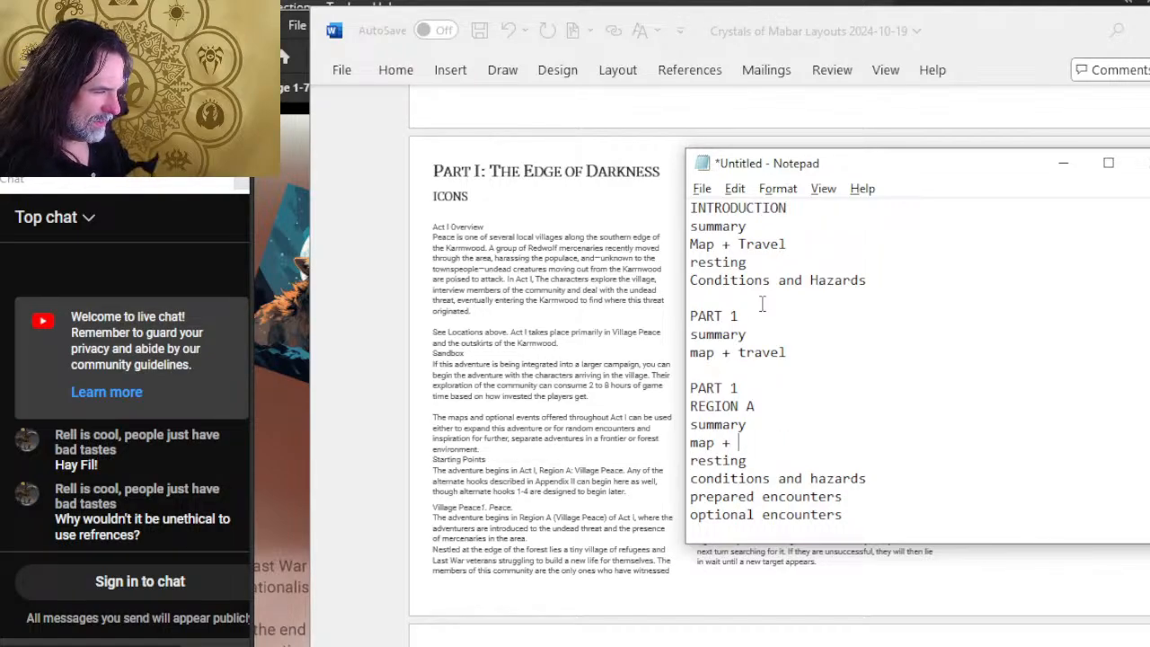
{"action": "type", "text": "tr"}
{"action": "key", "text": "BackSpace"}
{"action": "key", "text": "BackSpace"}
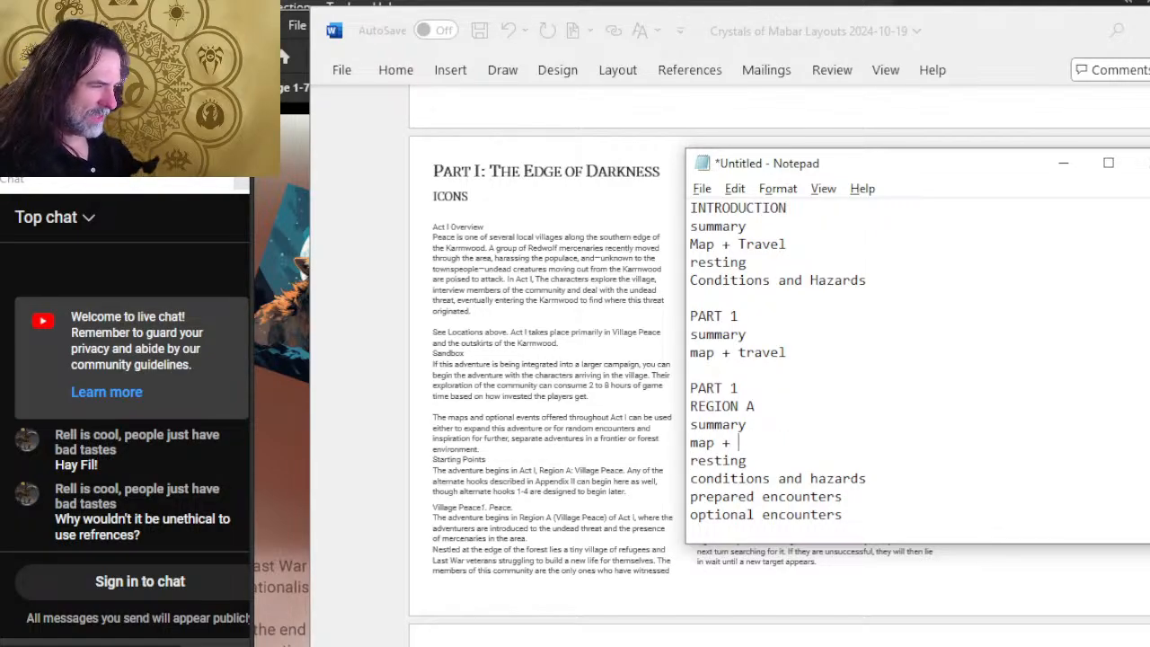
{"action": "type", "text": "travel"}
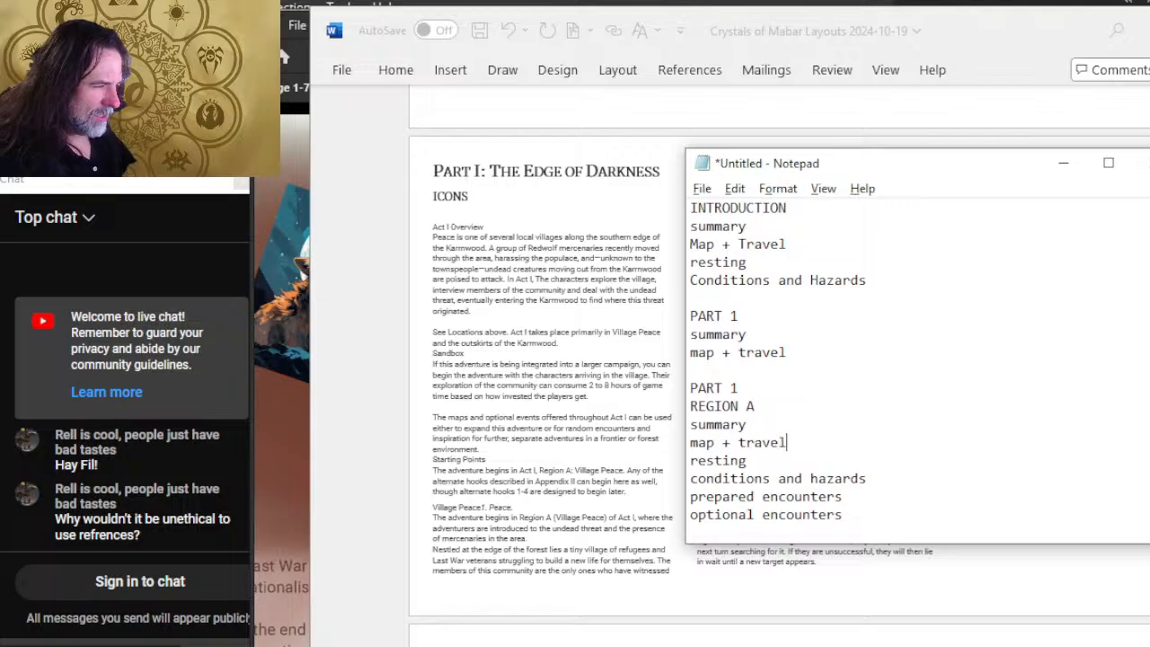
Step: Return to the Word layout and review the Starting the Adventure and Part I: The Edge of Darkness pages
{"action": "key", "text": "alt+Tab"}
{"action": "scroll", "coordinate": [600, 358], "scroll_direction": "up", "scroll_amount": 1}
{"action": "scroll", "coordinate": [629, 354], "scroll_direction": "up", "scroll_amount": 9}
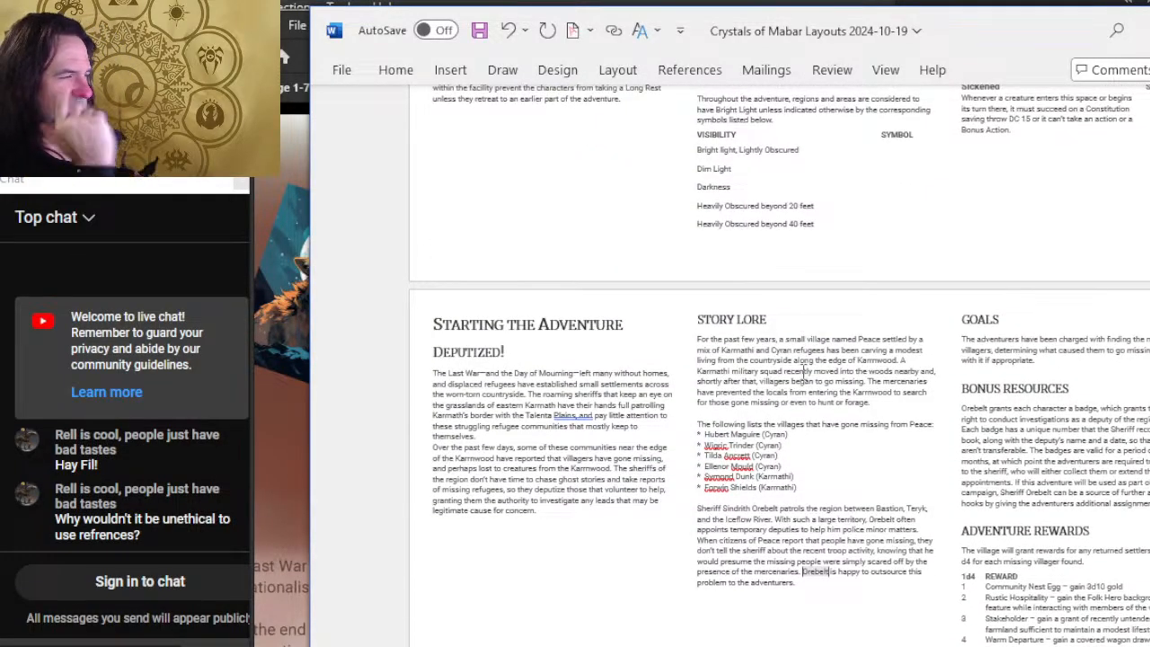
{"action": "scroll", "coordinate": [806, 368], "scroll_direction": "down", "scroll_amount": 3}
{"action": "scroll", "coordinate": [814, 359], "scroll_direction": "down", "scroll_amount": 5}
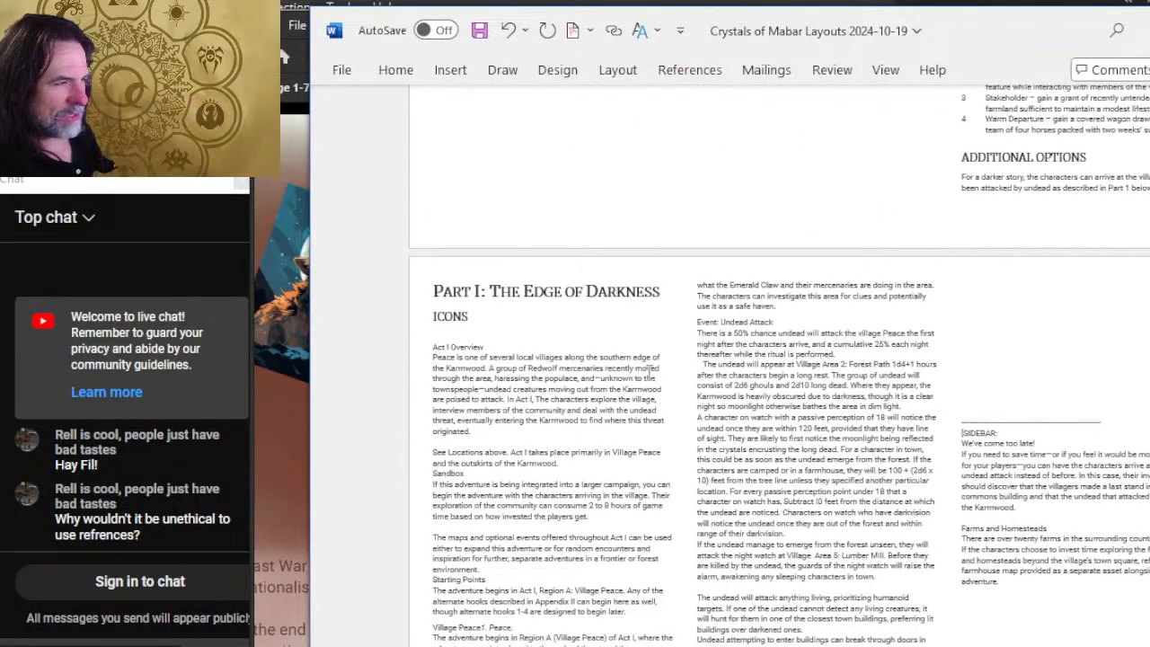
{"action": "scroll", "coordinate": [701, 270], "scroll_direction": "down", "scroll_amount": 2}
{"action": "scroll", "coordinate": [739, 241], "scroll_direction": "down", "scroll_amount": 1}
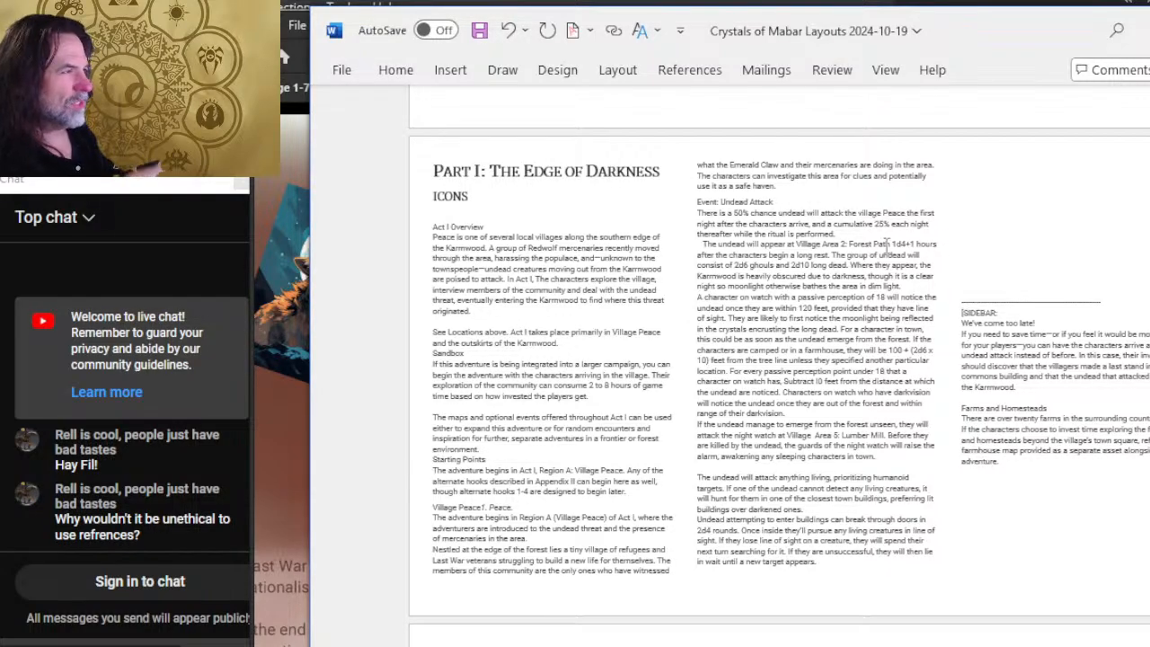
Step: Compare the Part I: The Edge of Darkness page and the start of Region A with the PART 1 sections of the Notepad outline
{"action": "key", "text": "alt+Tab"}
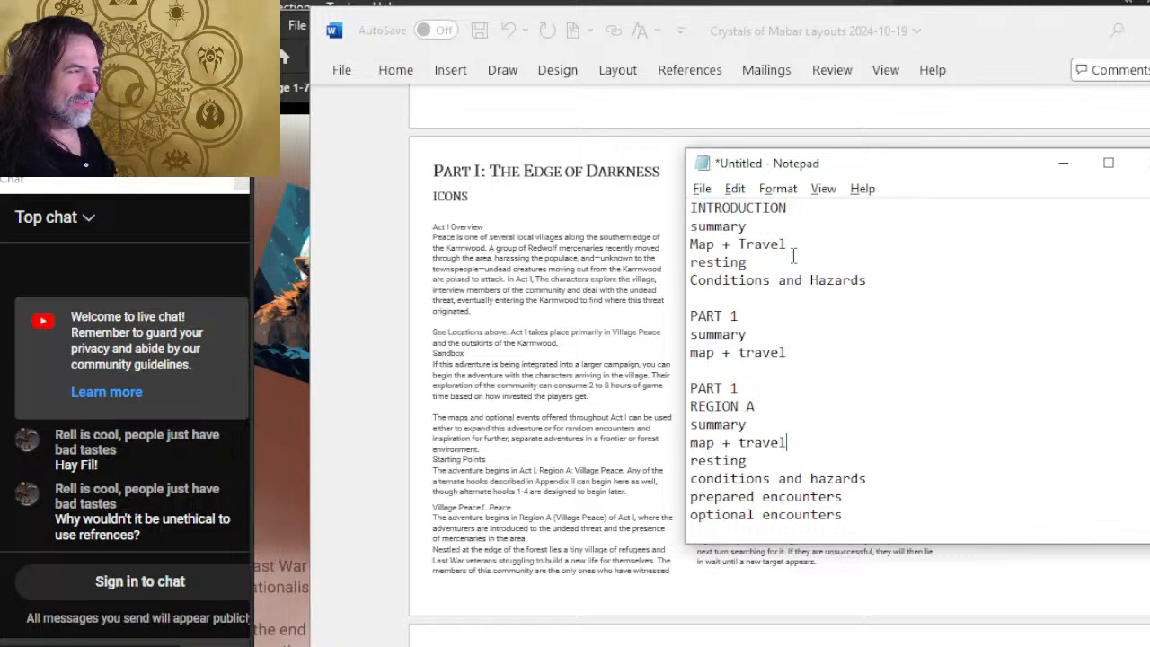
{"action": "key", "text": "alt+Tab"}
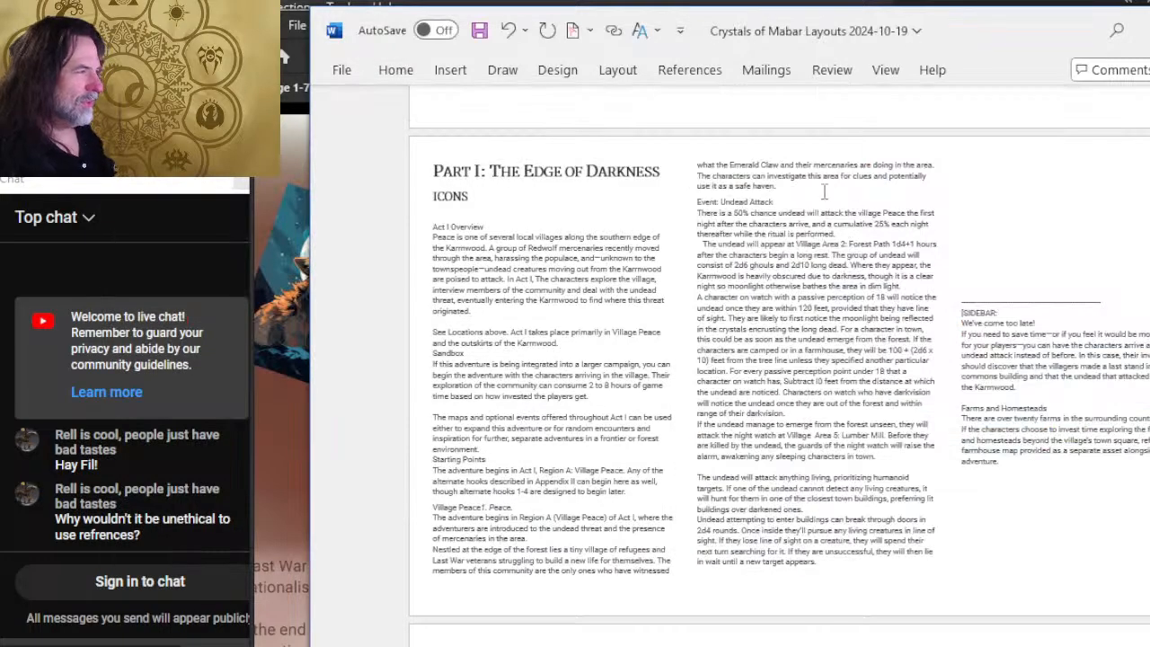
{"action": "scroll", "coordinate": [801, 213], "scroll_direction": "up", "scroll_amount": 1}
{"action": "scroll", "coordinate": [801, 212], "scroll_direction": "up", "scroll_amount": 1}
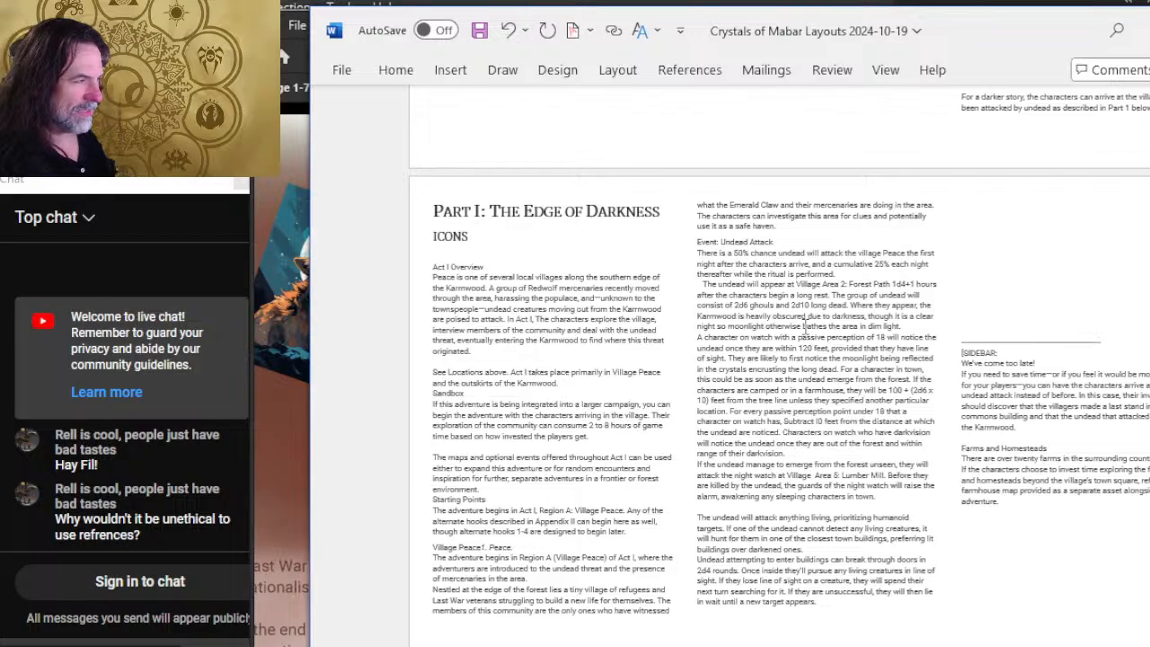
{"action": "key", "text": "alt+Tab"}
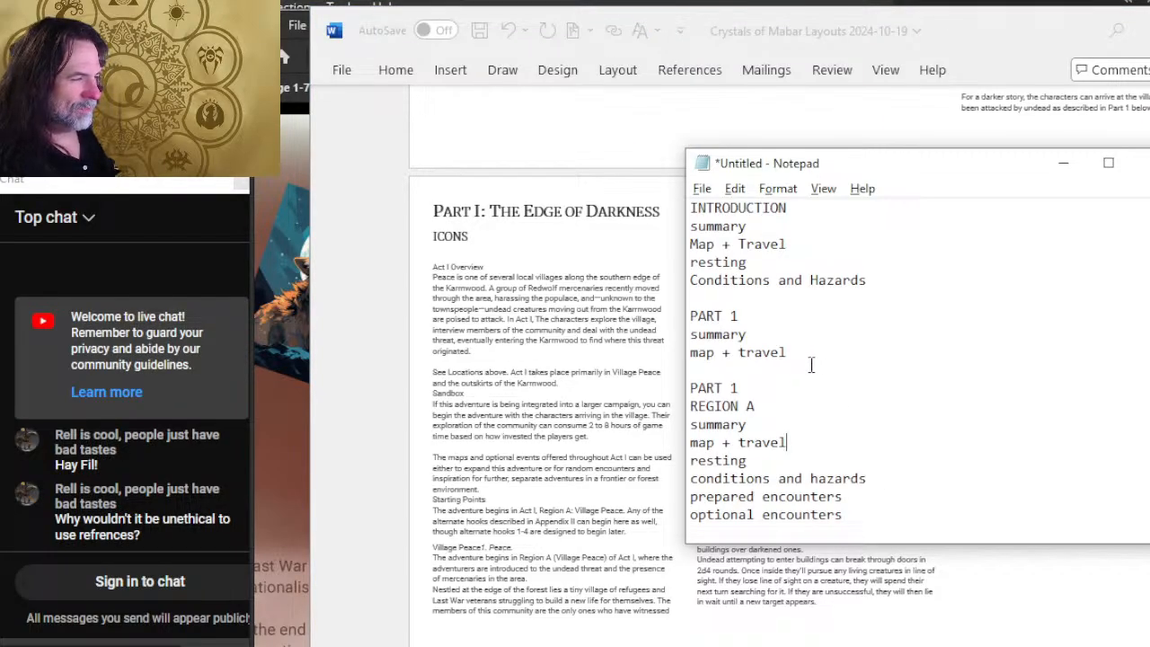
{"action": "key", "text": "alt+Tab"}
{"action": "scroll", "coordinate": [816, 386], "scroll_direction": "down", "scroll_amount": 5}
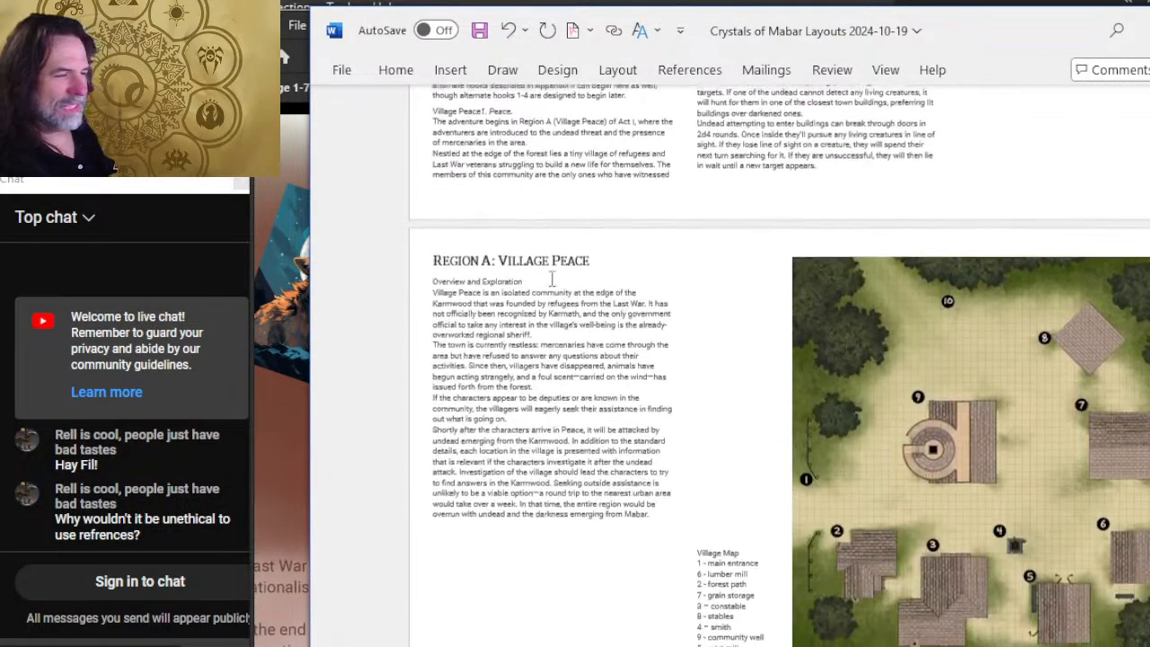
{"action": "key", "text": "alt+Tab"}
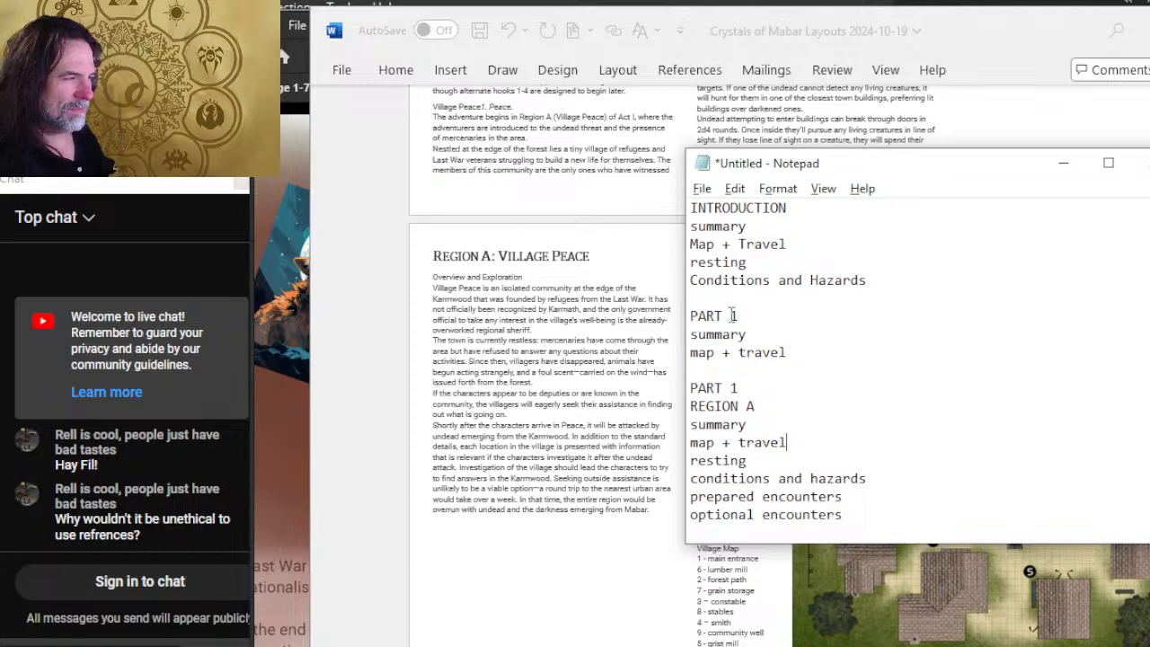
{"action": "key", "text": "alt+Tab"}
{"action": "scroll", "coordinate": [817, 304], "scroll_direction": "up", "scroll_amount": 4}
{"action": "scroll", "coordinate": [818, 304], "scroll_direction": "up", "scroll_amount": 1}
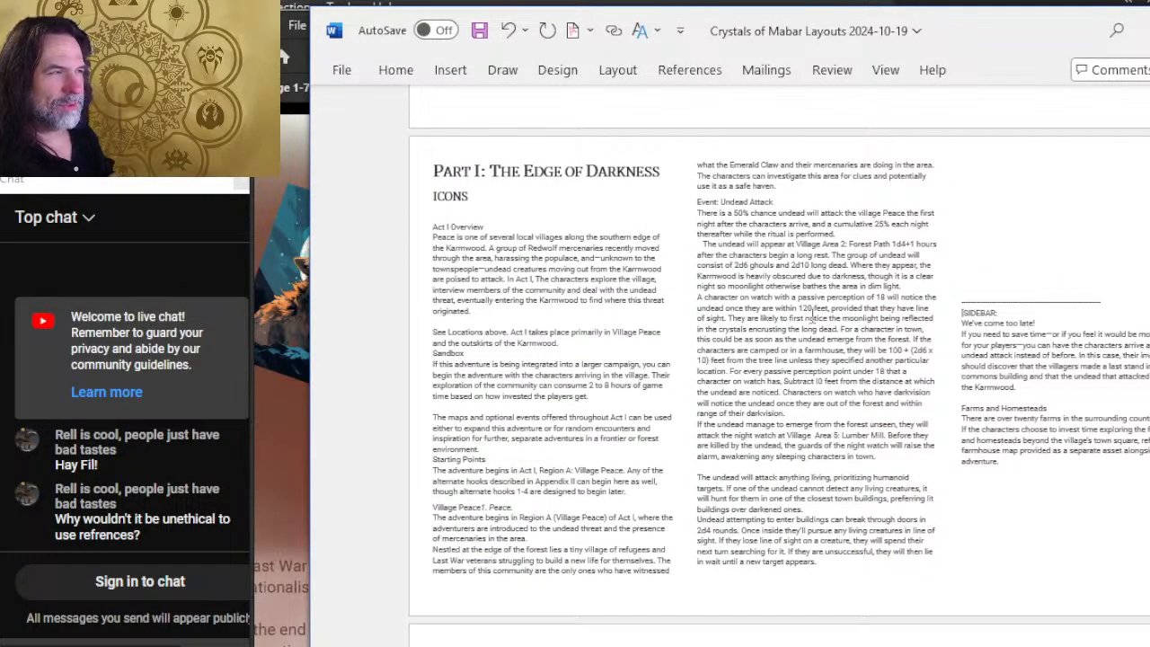
Step: Review the Region A: Village Peace pages in the Word layout, from the village map through the Village Area 1 to 5 entries
{"action": "scroll", "coordinate": [811, 317], "scroll_direction": "down", "scroll_amount": 12}
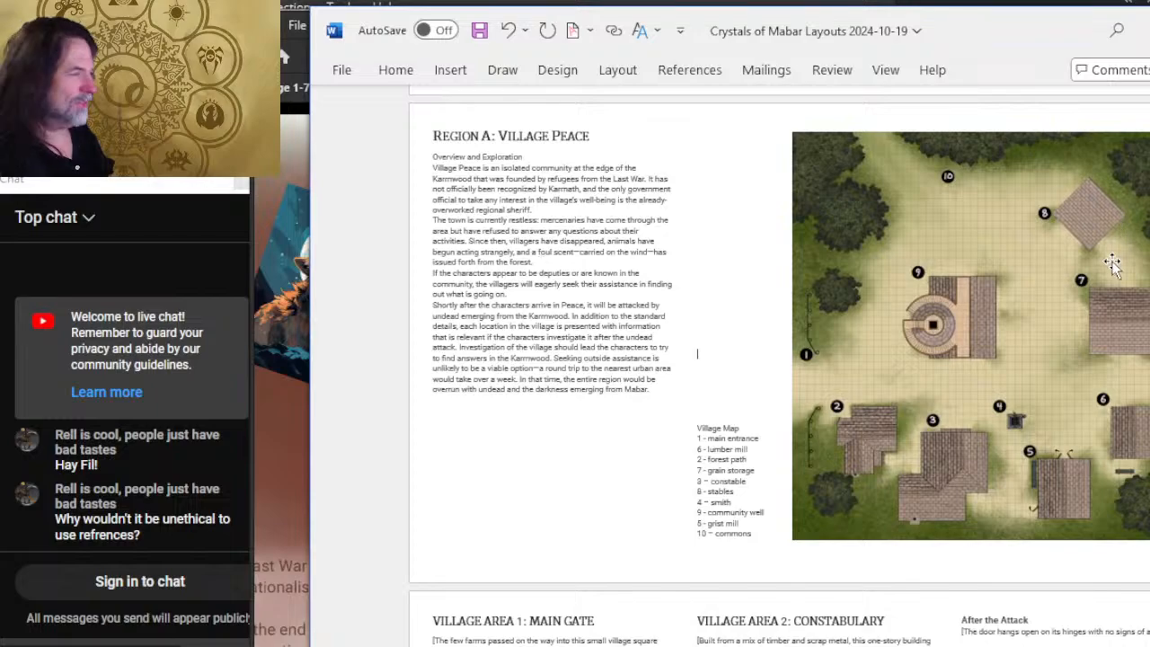
{"action": "scroll", "coordinate": [1019, 320], "scroll_direction": "down", "scroll_amount": 12}
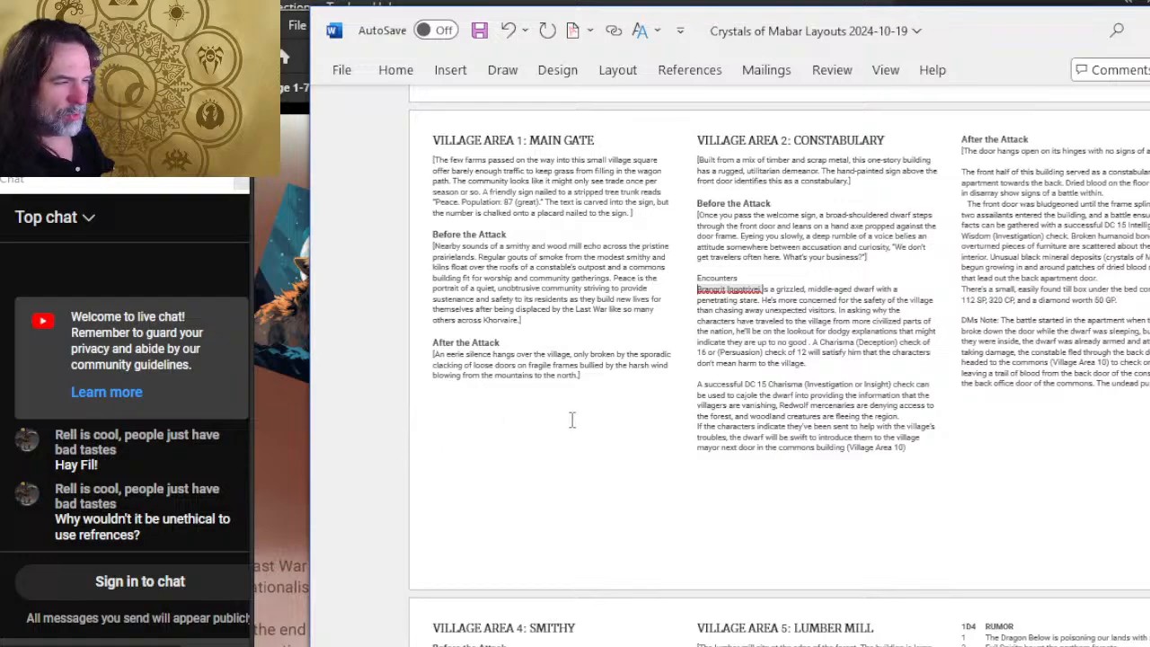
{"action": "scroll", "coordinate": [1063, 427], "scroll_direction": "down", "scroll_amount": 5}
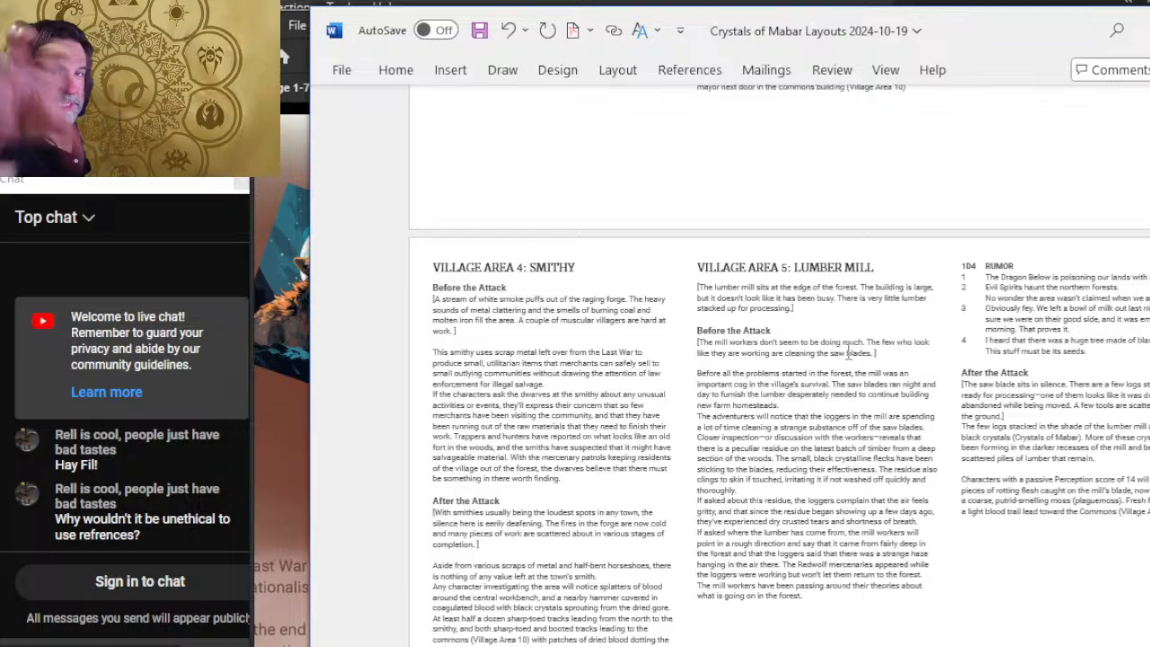
{"action": "scroll", "coordinate": [820, 372], "scroll_direction": "up", "scroll_amount": 3}
{"action": "scroll", "coordinate": [691, 454], "scroll_direction": "up", "scroll_amount": 2}
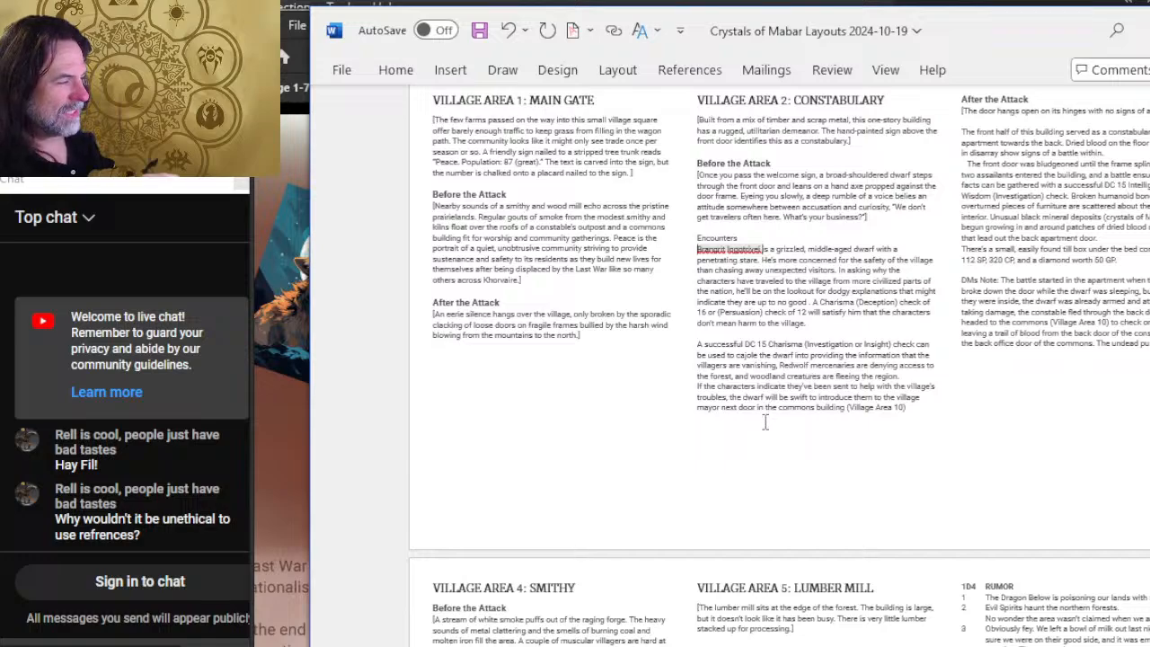
{"action": "scroll", "coordinate": [910, 415], "scroll_direction": "up", "scroll_amount": 2}
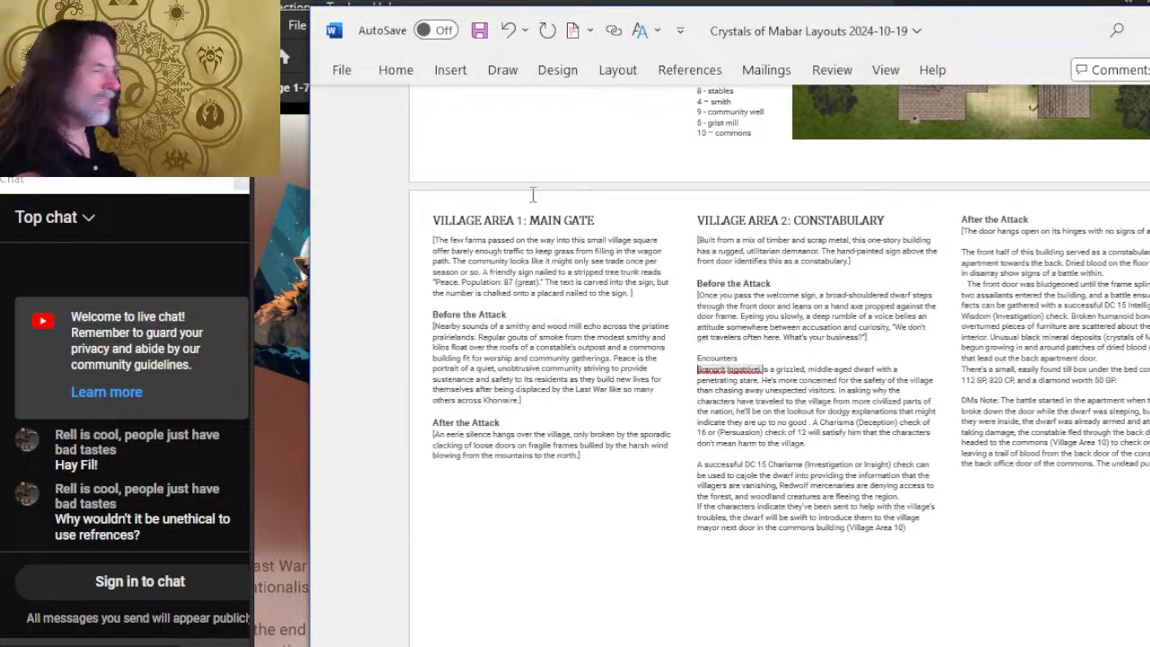
{"action": "scroll", "coordinate": [618, 258], "scroll_direction": "up", "scroll_amount": 8}
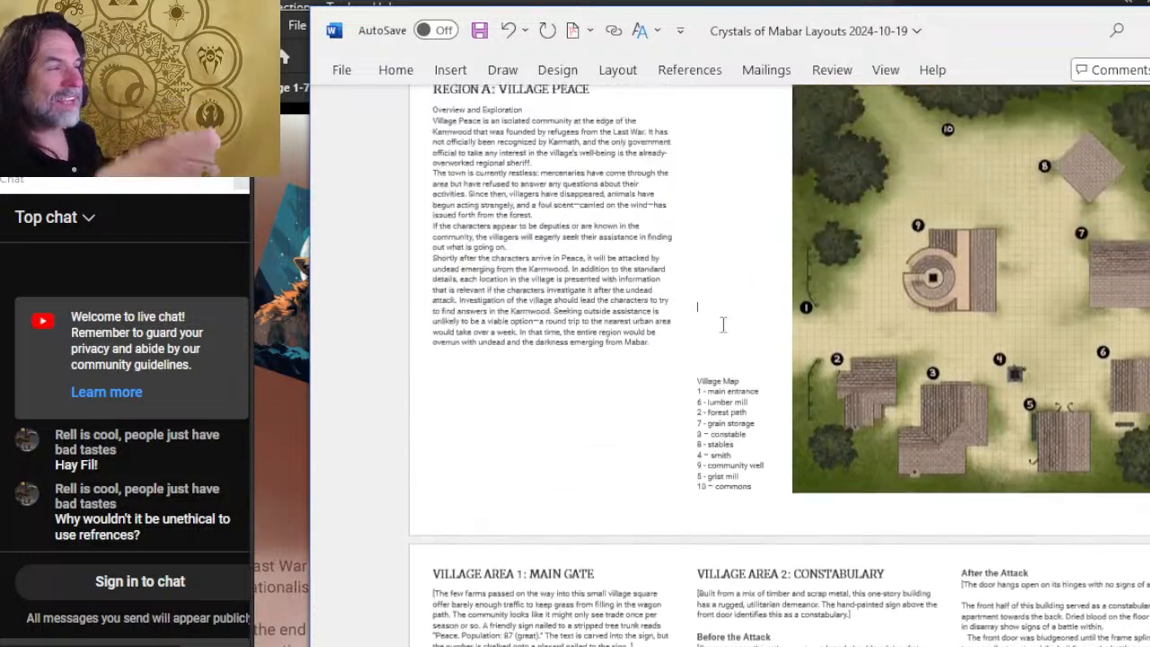
{"action": "scroll", "coordinate": [746, 356], "scroll_direction": "up", "scroll_amount": 1}
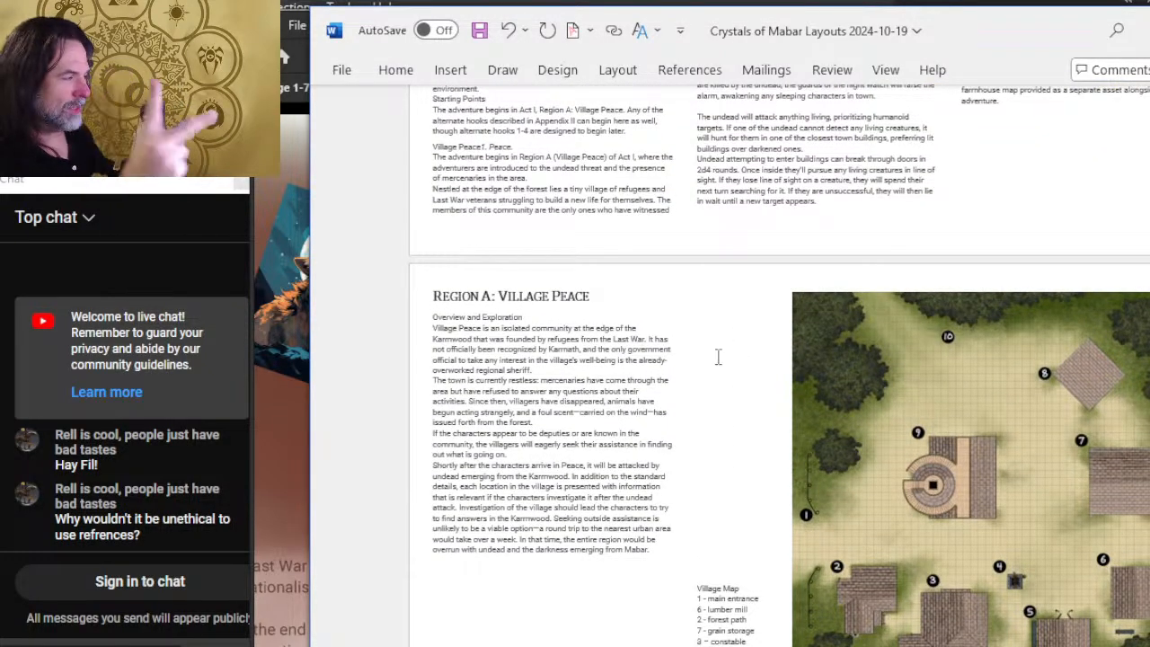
{"action": "scroll", "coordinate": [683, 357], "scroll_direction": "down", "scroll_amount": 1}
{"action": "scroll", "coordinate": [678, 362], "scroll_direction": "down", "scroll_amount": 2}
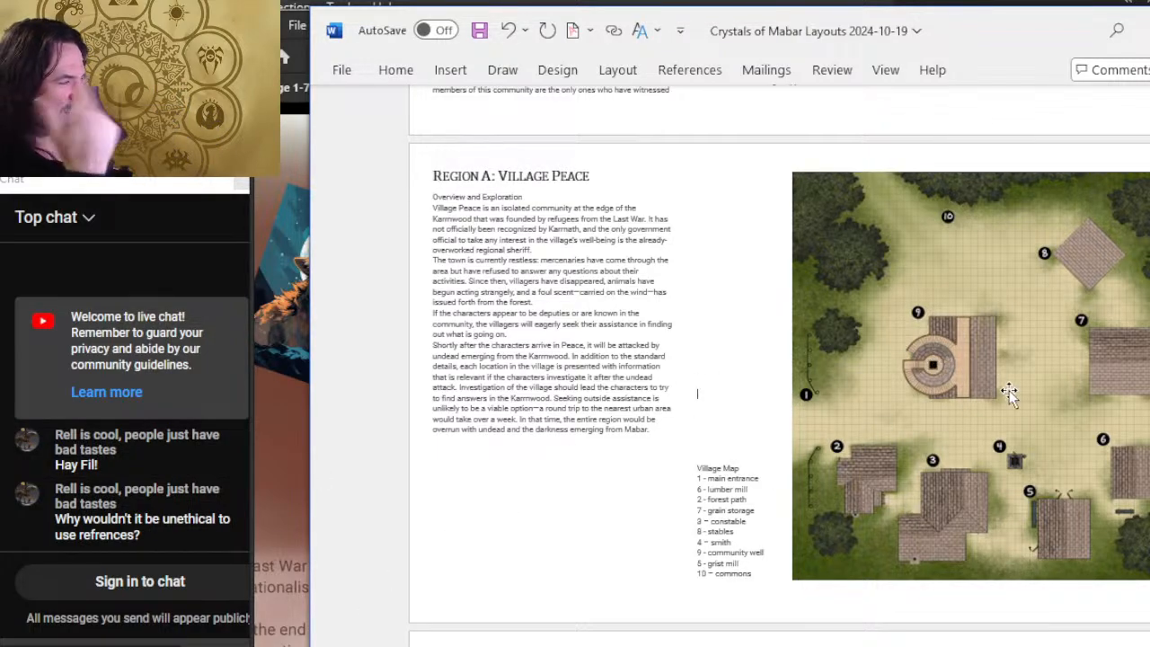
{"action": "scroll", "coordinate": [1049, 454], "scroll_direction": "down", "scroll_amount": 1}
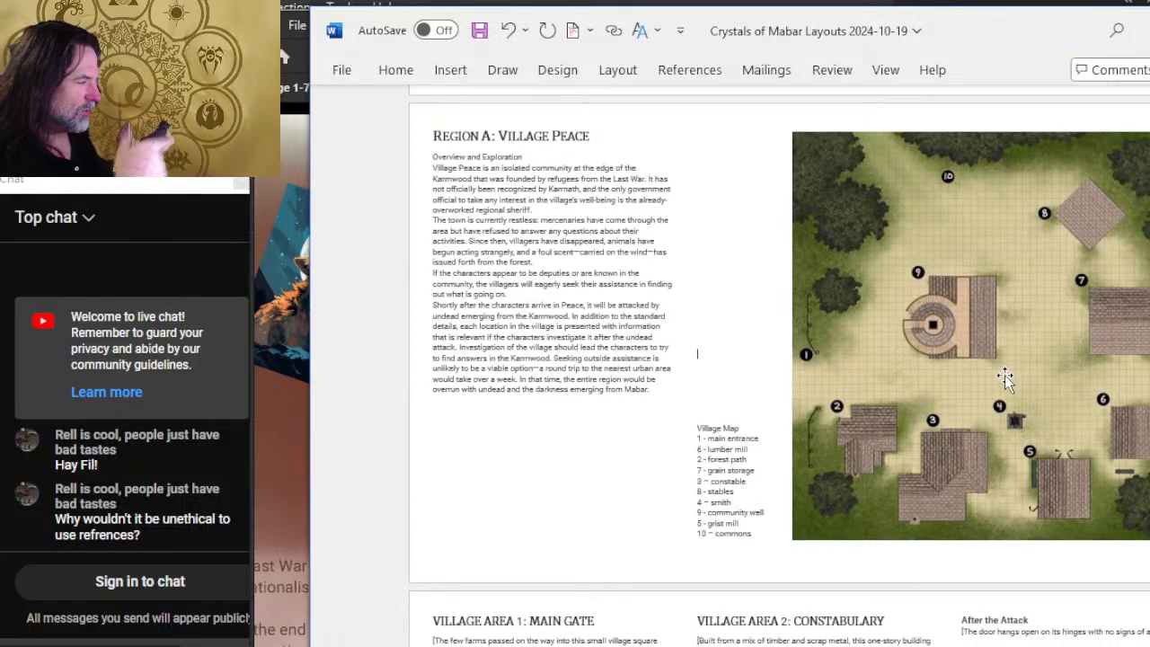
Step: Examine the Part I: The Edge of Darkness page again, including its transitions from the Additional Options page and into Region A
{"action": "left_click", "coordinate": [762, 344]}
{"action": "scroll", "coordinate": [762, 344], "scroll_direction": "up", "scroll_amount": 8}
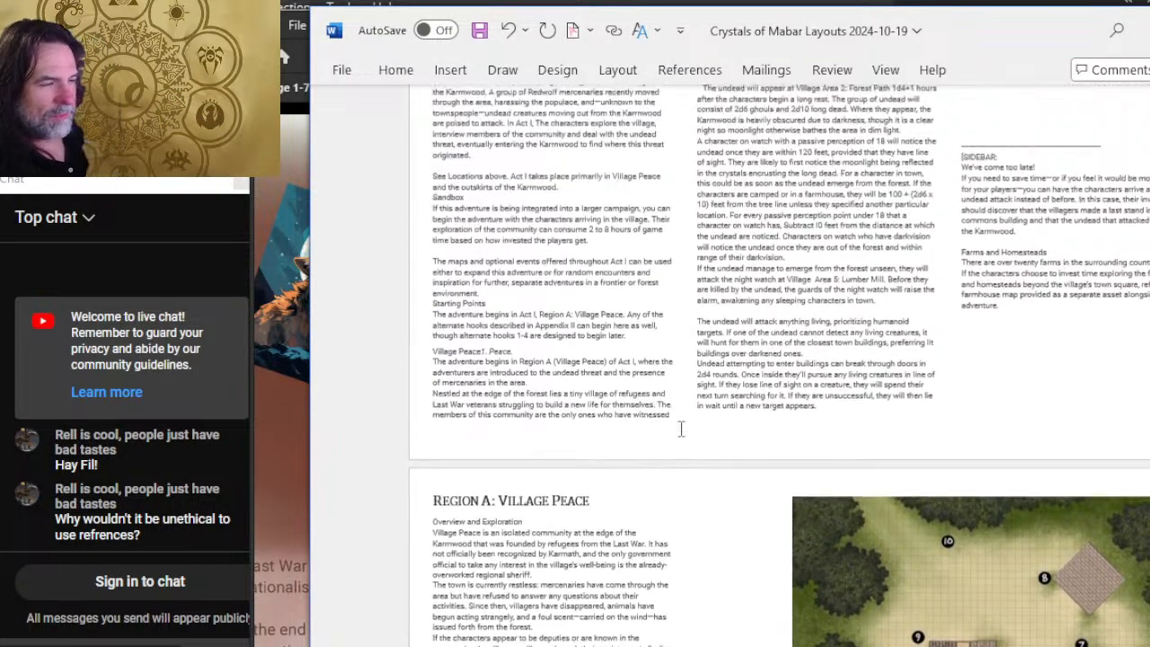
{"action": "scroll", "coordinate": [822, 334], "scroll_direction": "up", "scroll_amount": 1}
{"action": "scroll", "coordinate": [568, 225], "scroll_direction": "down", "scroll_amount": 2}
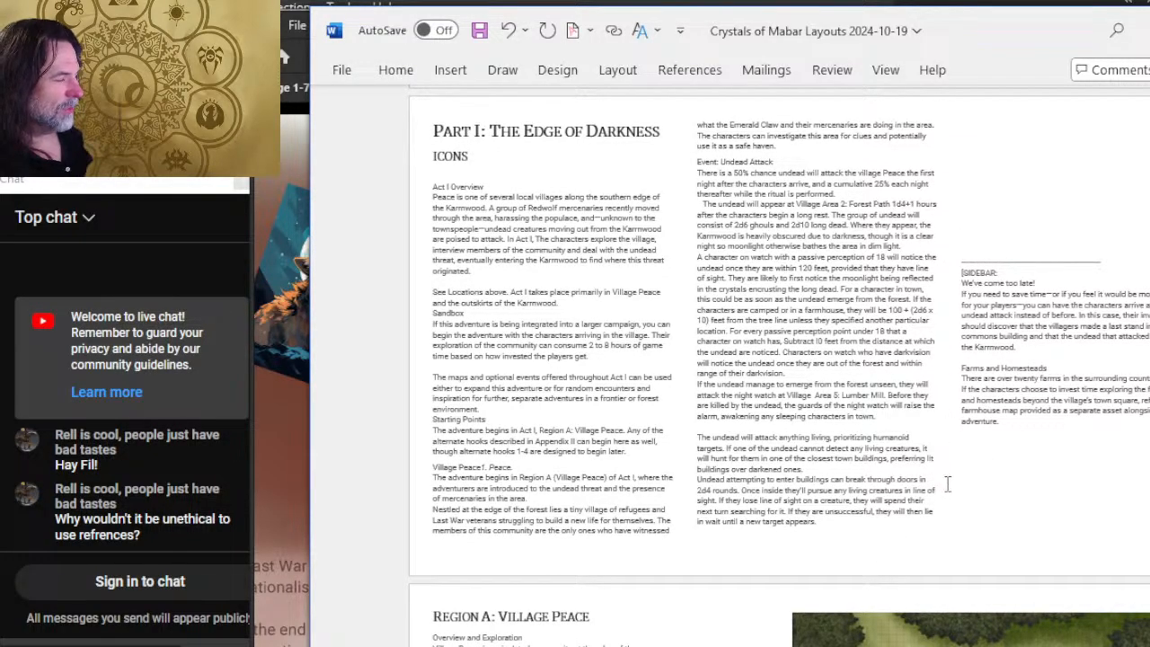
{"action": "scroll", "coordinate": [950, 489], "scroll_direction": "down", "scroll_amount": 5}
{"action": "scroll", "coordinate": [952, 493], "scroll_direction": "up", "scroll_amount": 9}
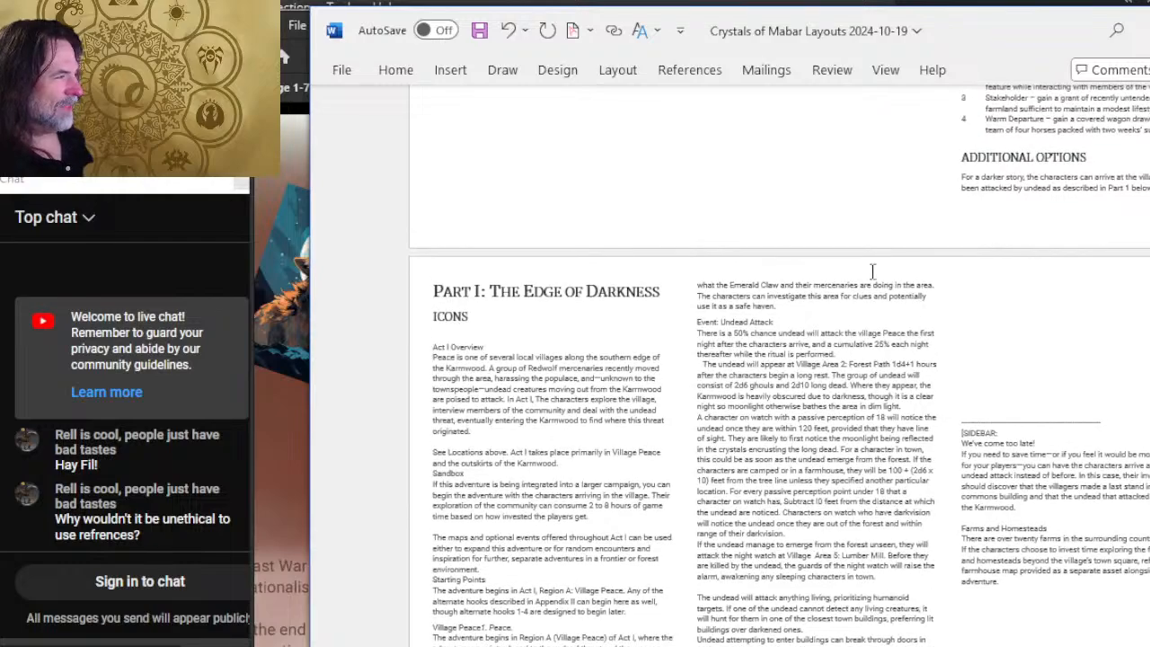
{"action": "scroll", "coordinate": [811, 392], "scroll_direction": "down", "scroll_amount": 4}
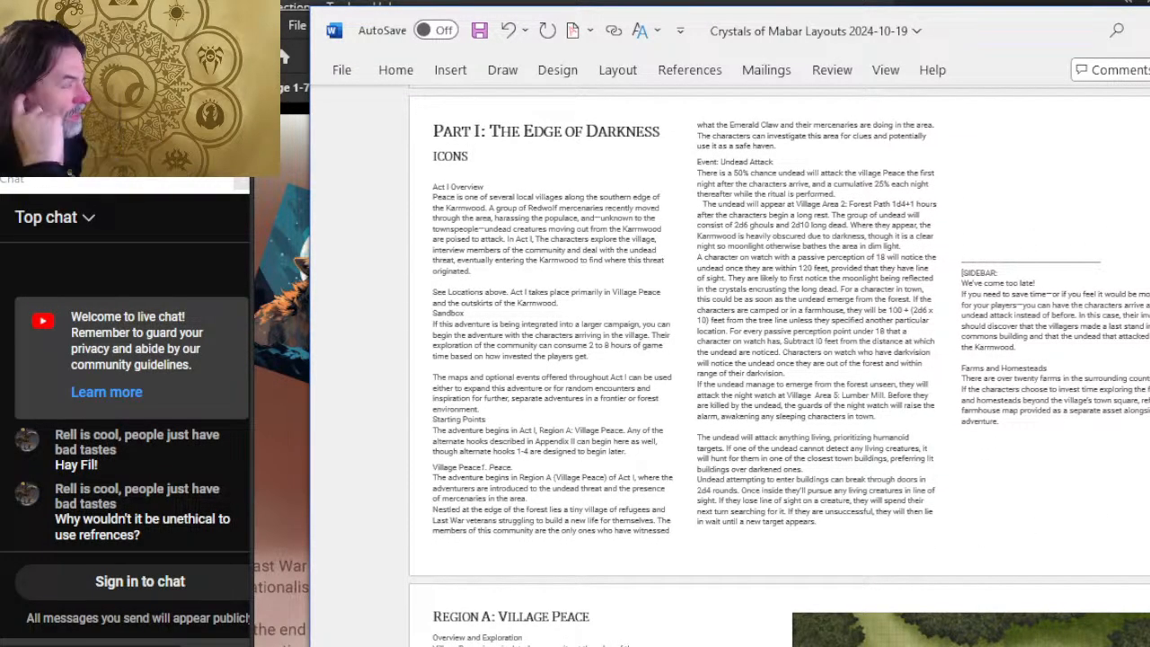
Step: Examine the Village Peace overview, map and map key together with the Main Gate and Constabulary entries that follow
{"action": "scroll", "coordinate": [1051, 411], "scroll_direction": "down", "scroll_amount": 11}
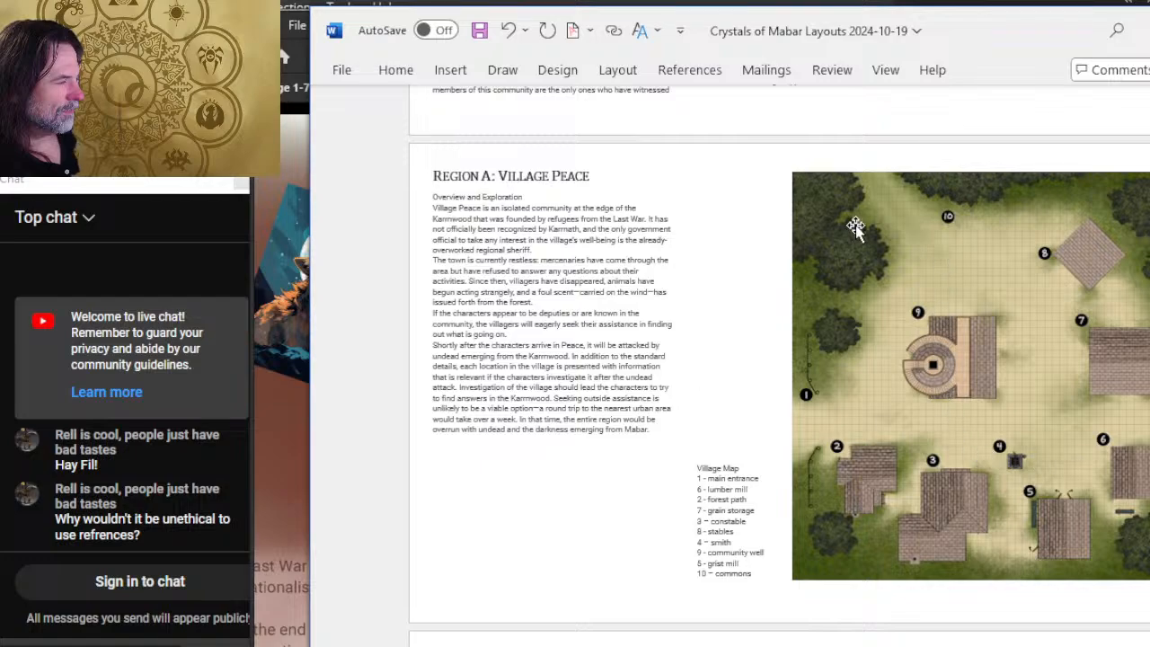
{"action": "scroll", "coordinate": [543, 471], "scroll_direction": "up", "scroll_amount": 1}
{"action": "scroll", "coordinate": [809, 377], "scroll_direction": "down", "scroll_amount": 3}
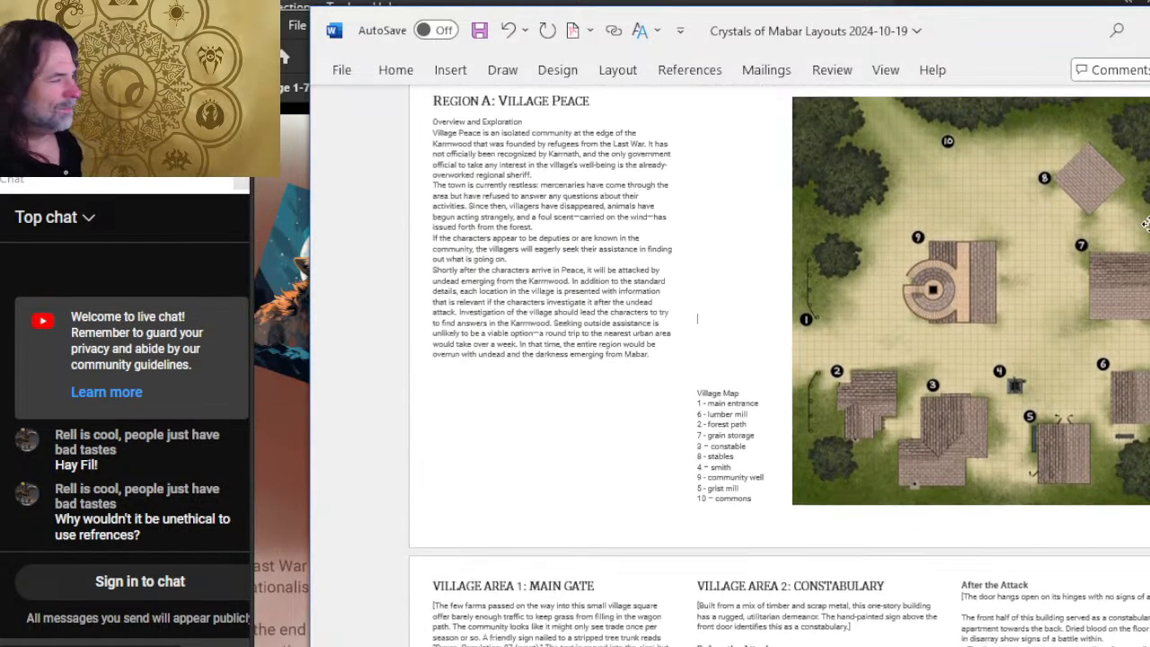
{"action": "scroll", "coordinate": [1068, 268], "scroll_direction": "up", "scroll_amount": 1}
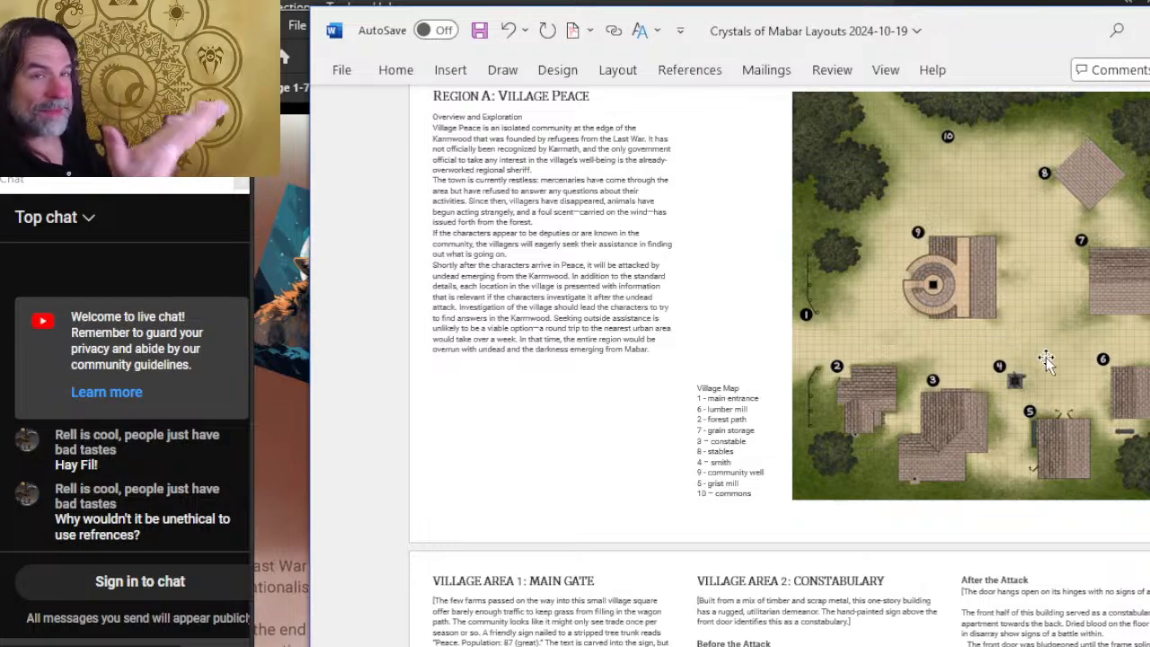
{"action": "scroll", "coordinate": [1024, 333], "scroll_direction": "down", "scroll_amount": 3}
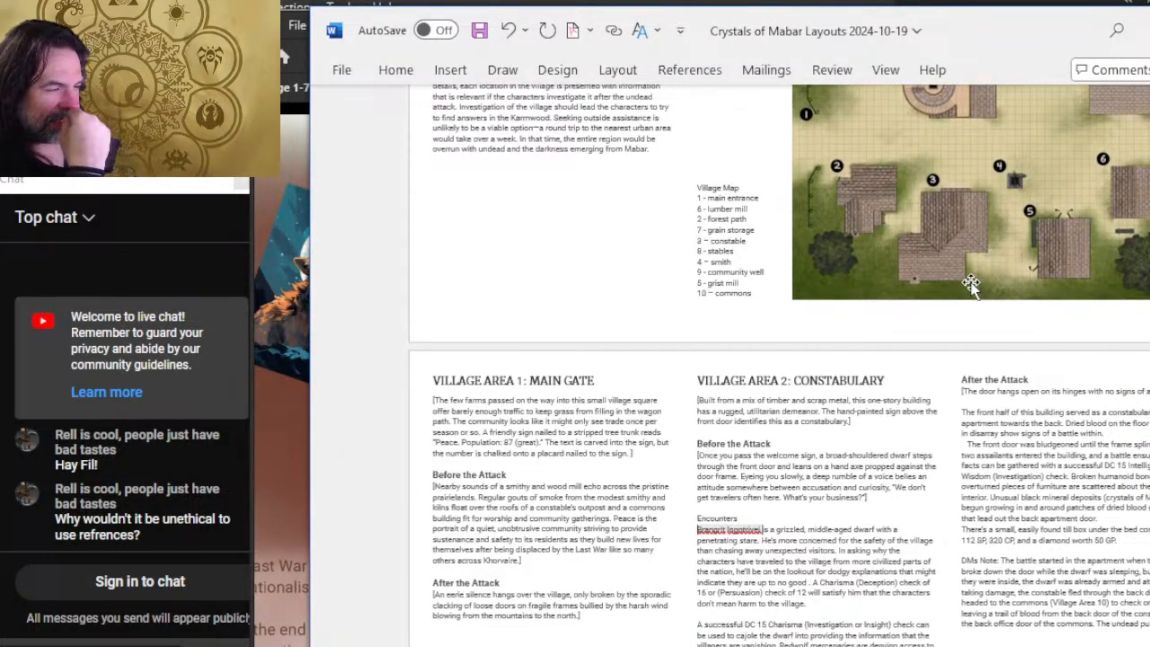
{"action": "scroll", "coordinate": [1015, 272], "scroll_direction": "up", "scroll_amount": 3}
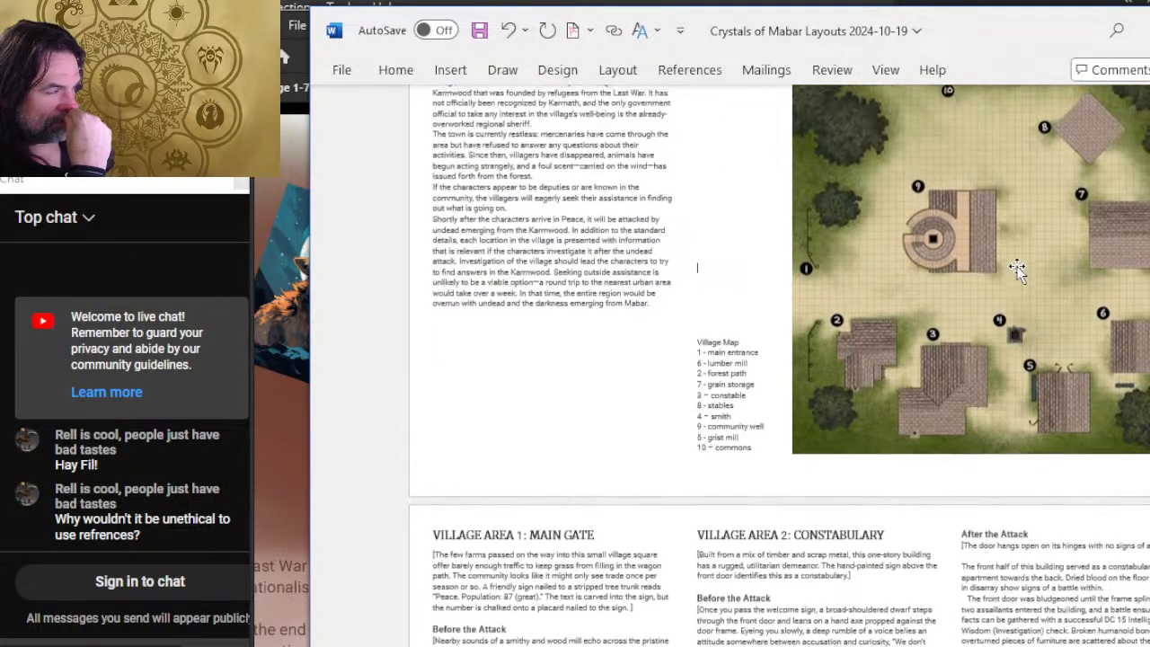
{"action": "scroll", "coordinate": [1016, 269], "scroll_direction": "up", "scroll_amount": 2}
{"action": "scroll", "coordinate": [1016, 270], "scroll_direction": "down", "scroll_amount": 2}
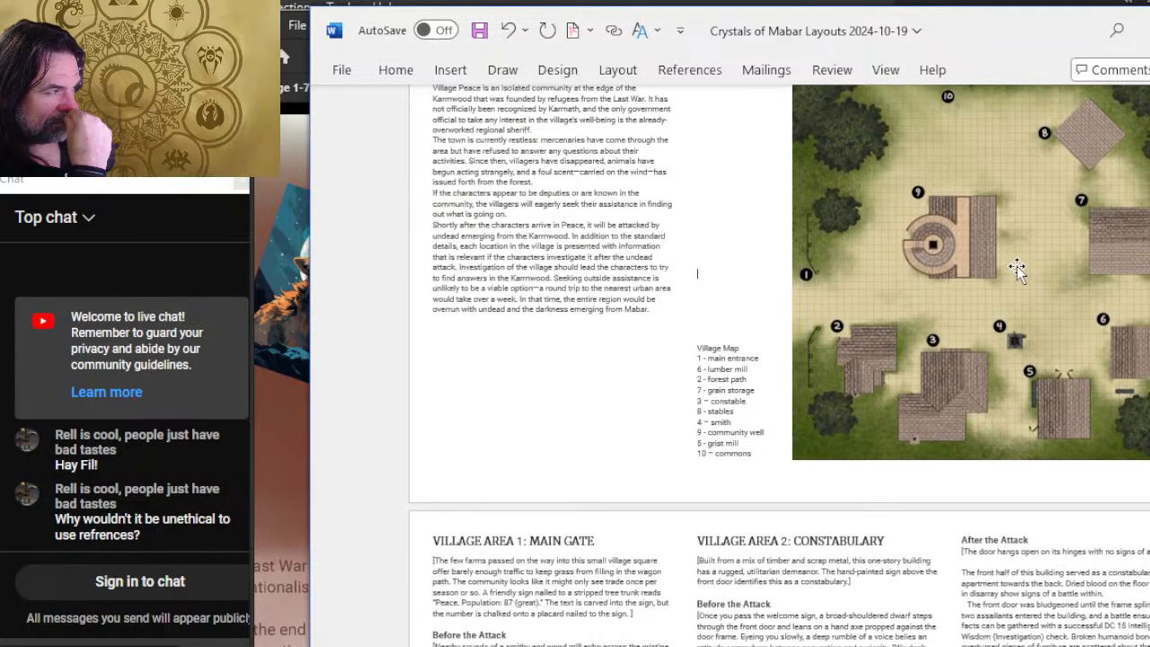
{"action": "scroll", "coordinate": [1016, 269], "scroll_direction": "down", "scroll_amount": 5}
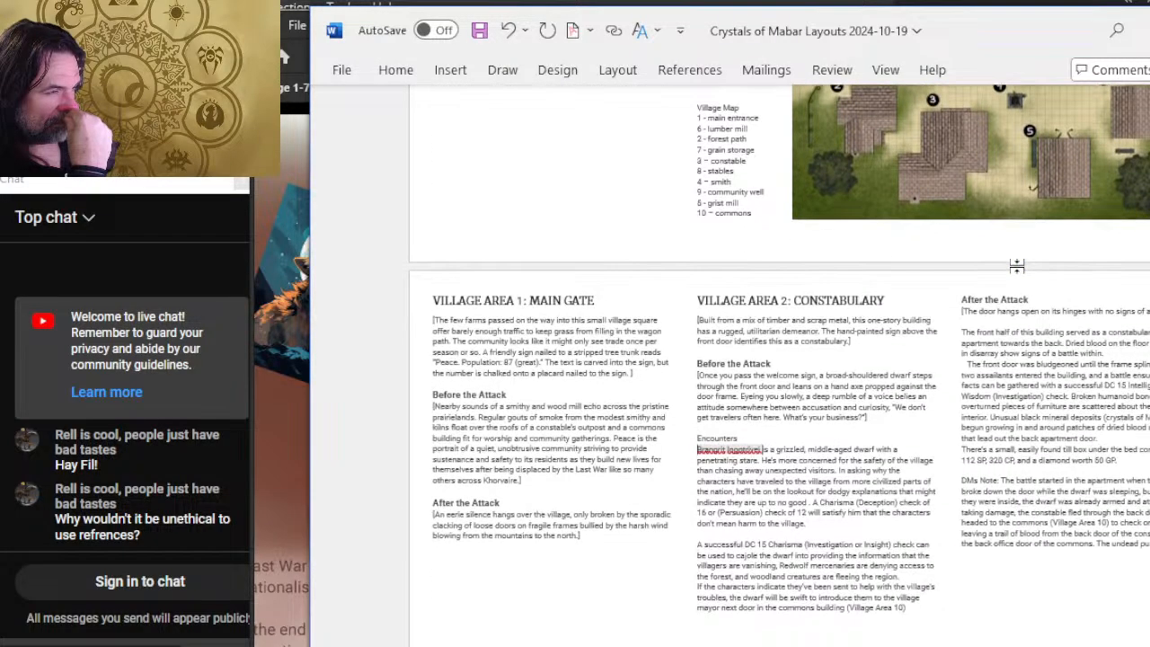
Step: Try to save the Notepad outline and switch to the page 1-7 artwork in Photoshop
{"action": "key", "text": "alt+Tab"}
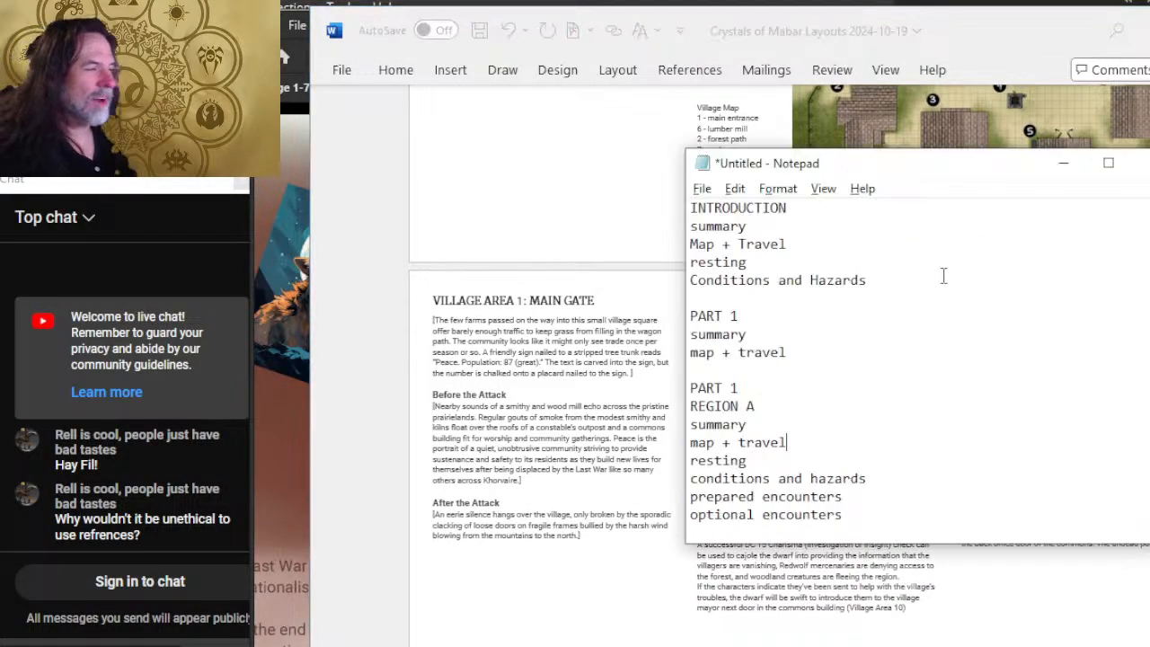
{"action": "key", "text": "ctrl+s"}
{"action": "key", "text": "Escape"}
{"action": "key", "text": "alt+Tab"}
{"action": "key", "text": "alt+Tab"}
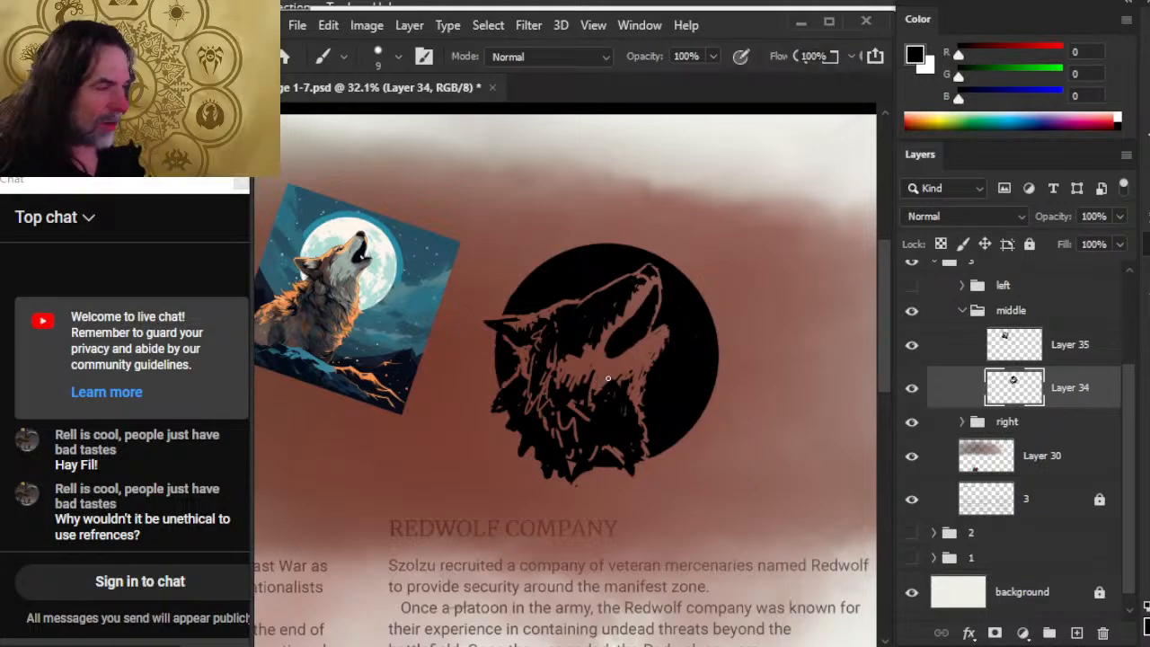
Step: Refine the wolf's mouth corner and upper throat on Layer 34, alternating black brush strokes and fine erasing
{"action": "key", "text": "e"}
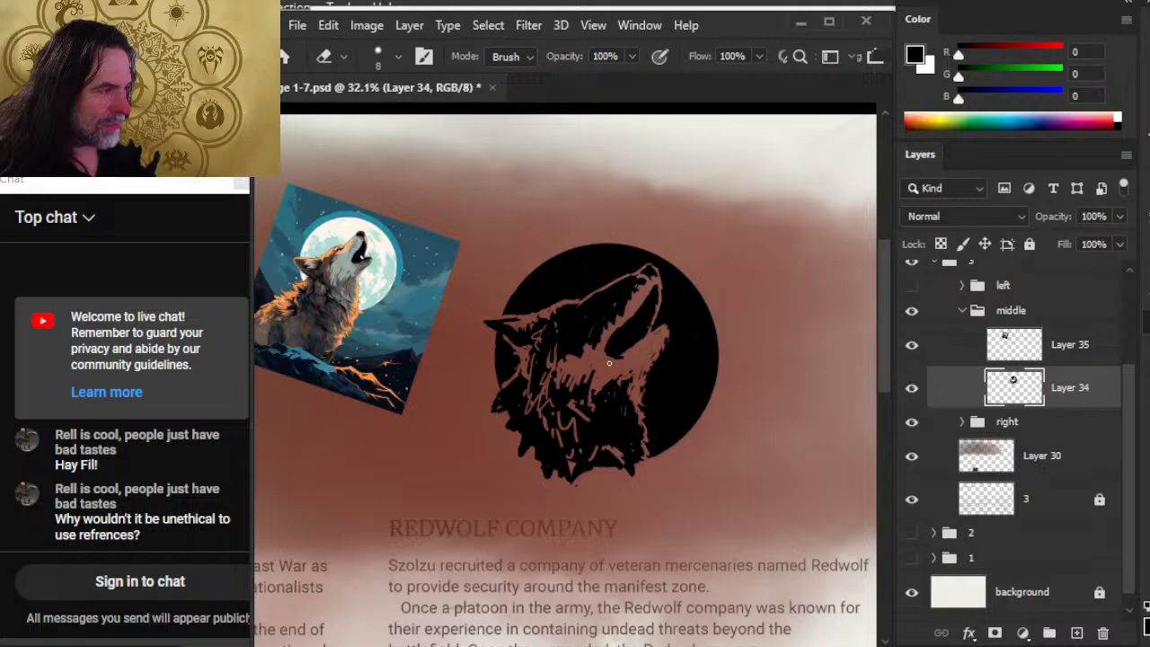
{"action": "key", "text": "b"}
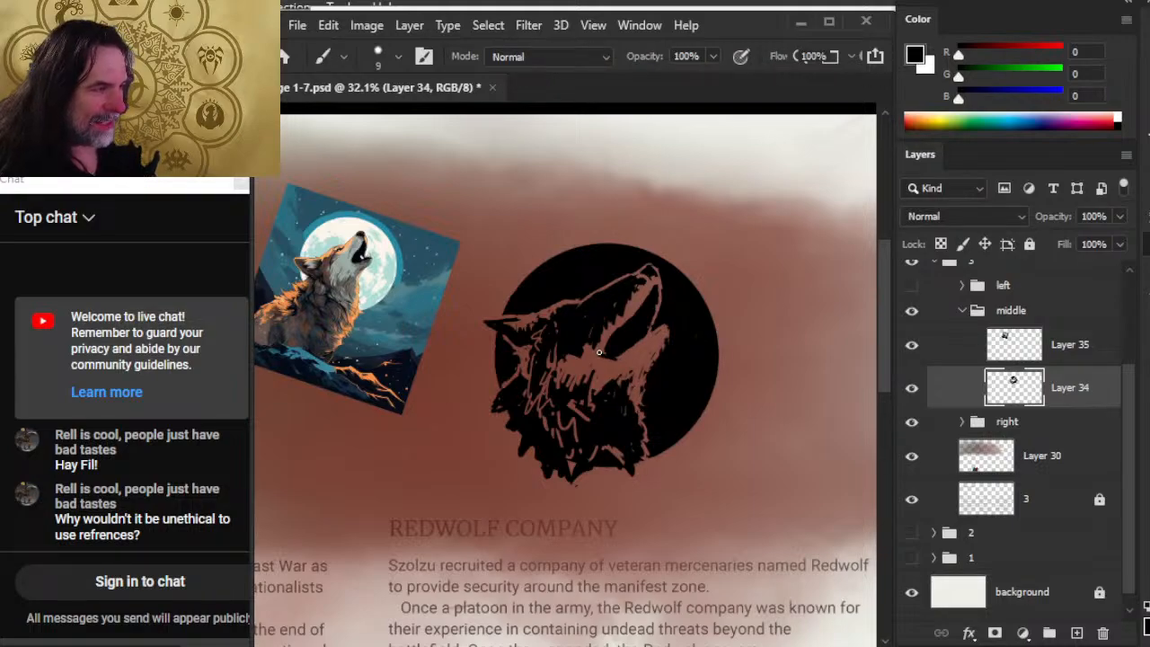
{"action": "key", "text": "z"}
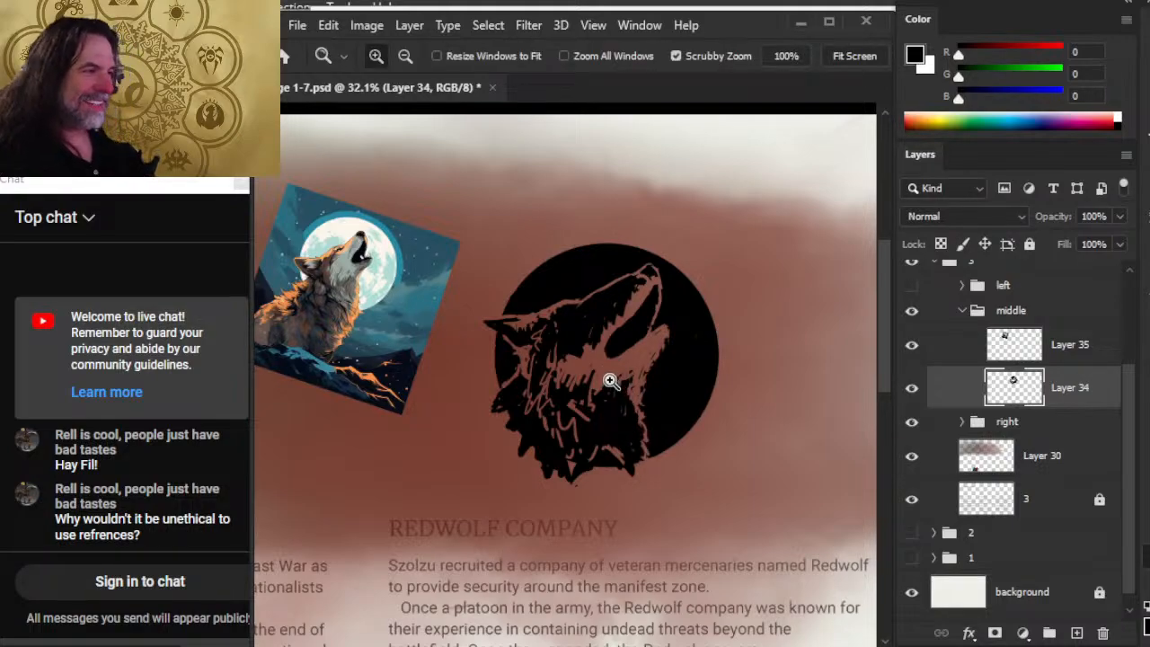
{"action": "key", "text": "e"}
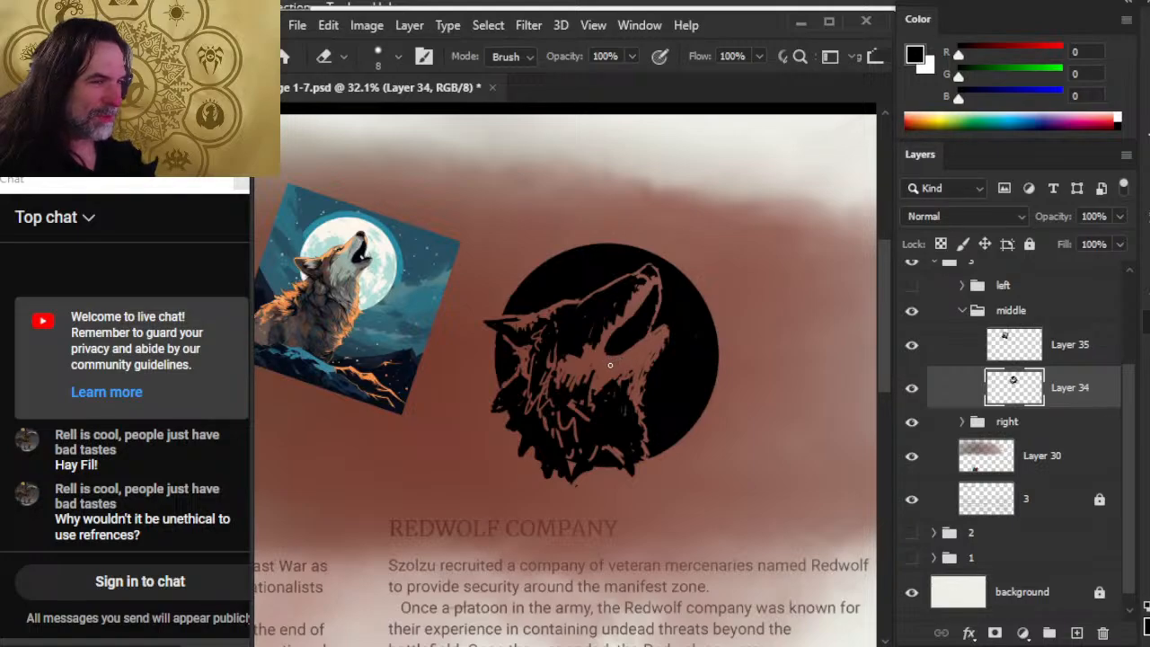
{"action": "key", "text": "b"}
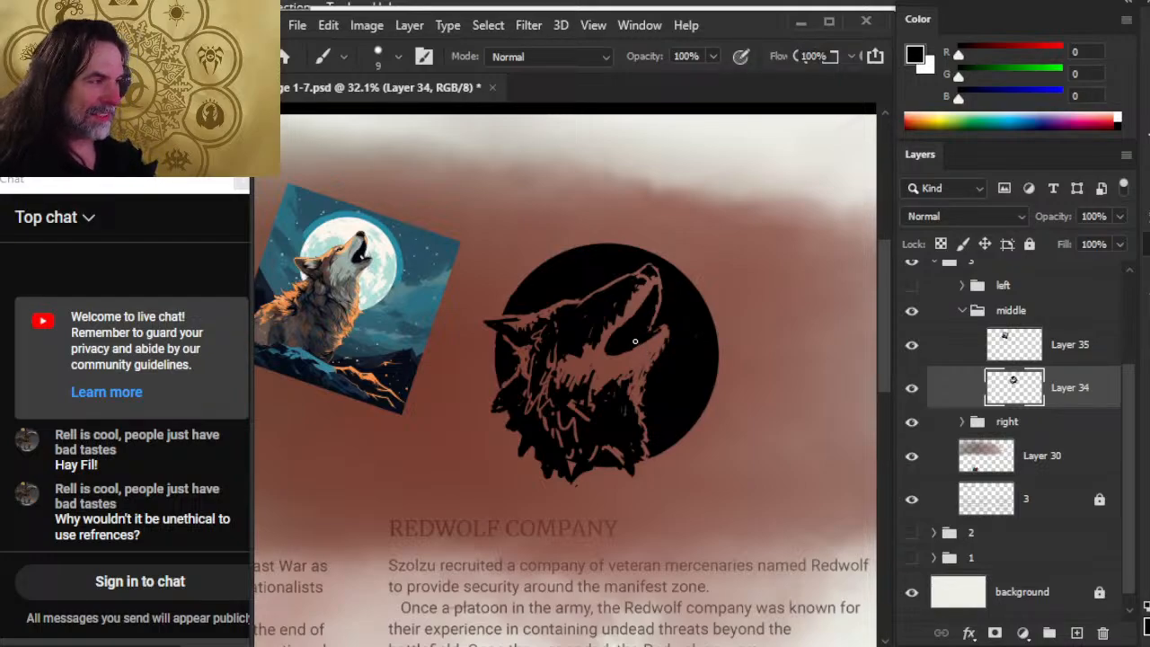
{"action": "key", "text": "e"}
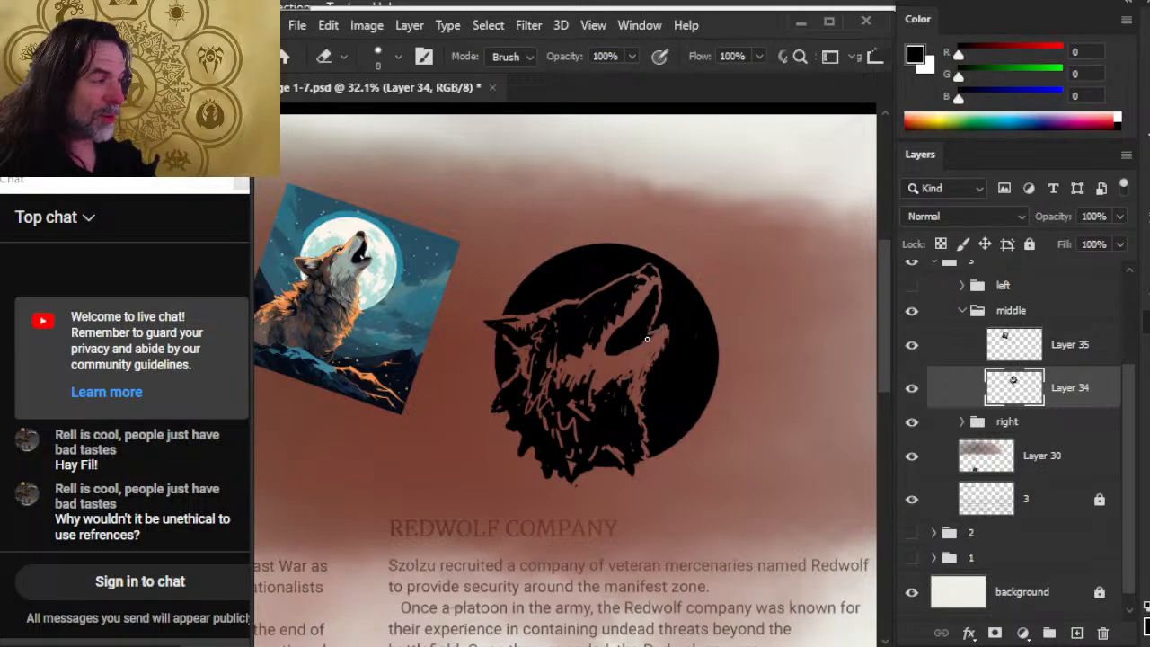
{"action": "key", "text": "b"}
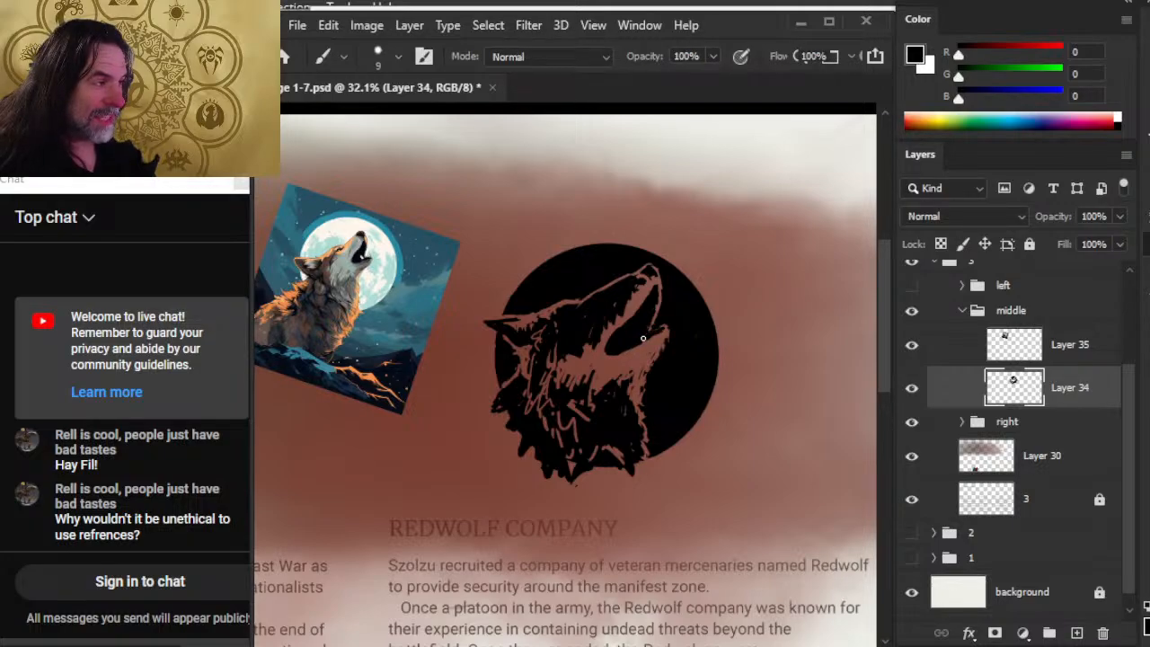
Step: Try to reshape the wolf's lower jaw and chin tip with black strokes and an eraser enlarged to 15
{"action": "key", "text": "e"}
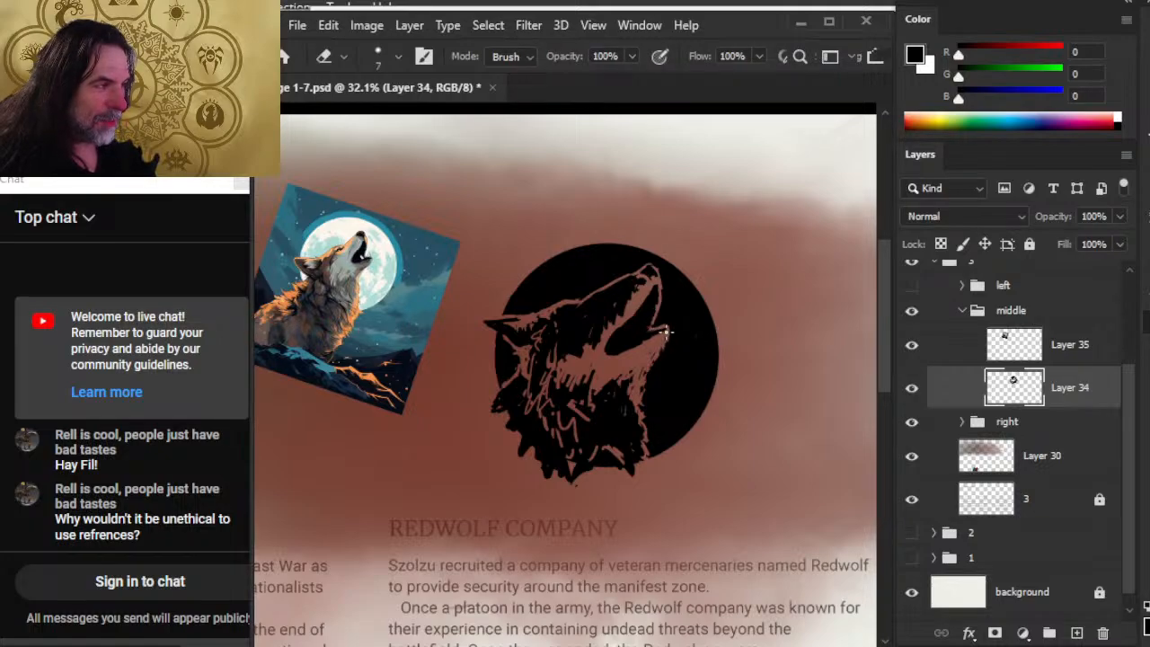
{"action": "key", "text": "b"}
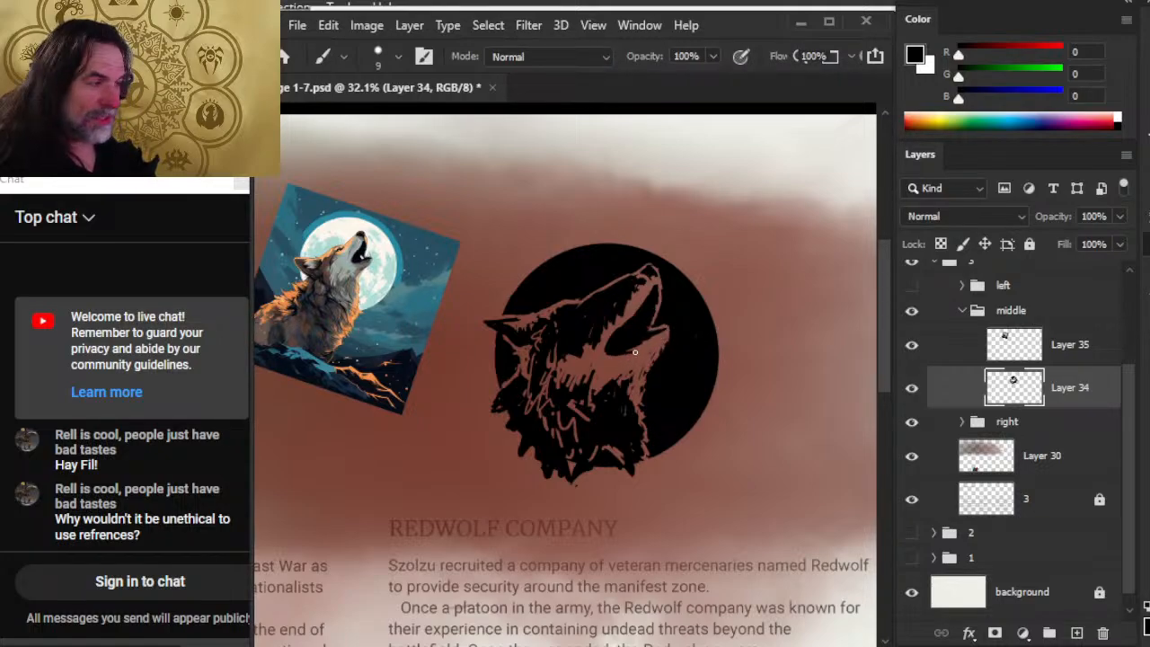
{"action": "key", "text": "e"}
{"action": "key", "text": "bracketright"}
{"action": "key", "text": "bracketright"}
{"action": "key", "text": "bracketright"}
{"action": "key", "text": "bracketright"}
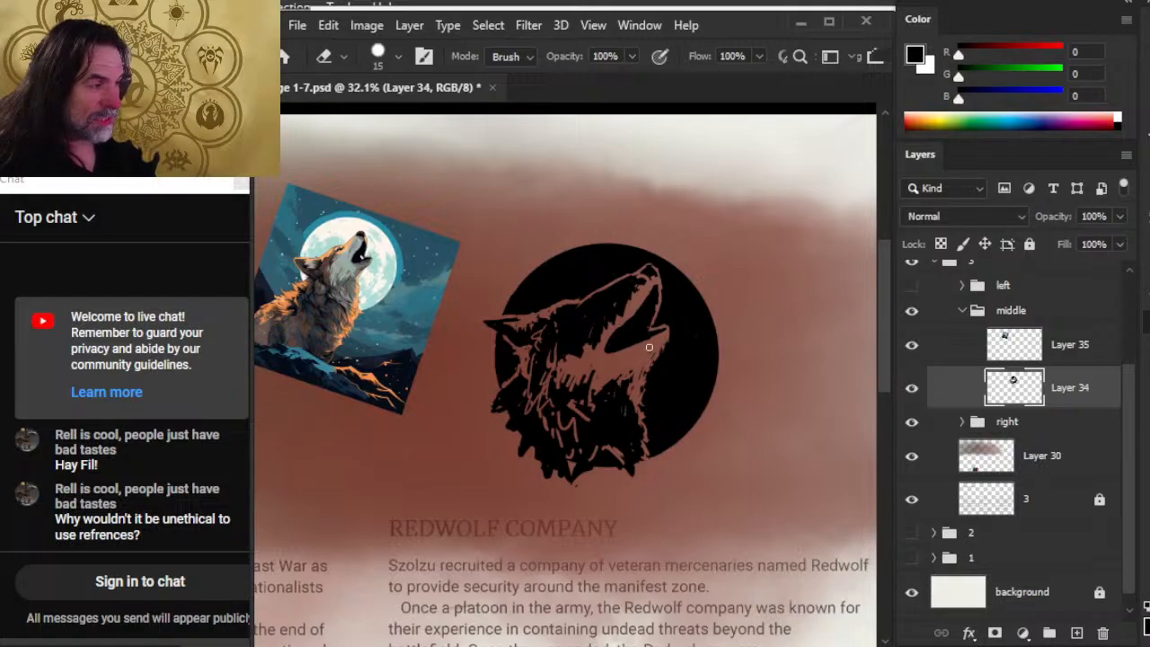
{"action": "key", "text": "b"}
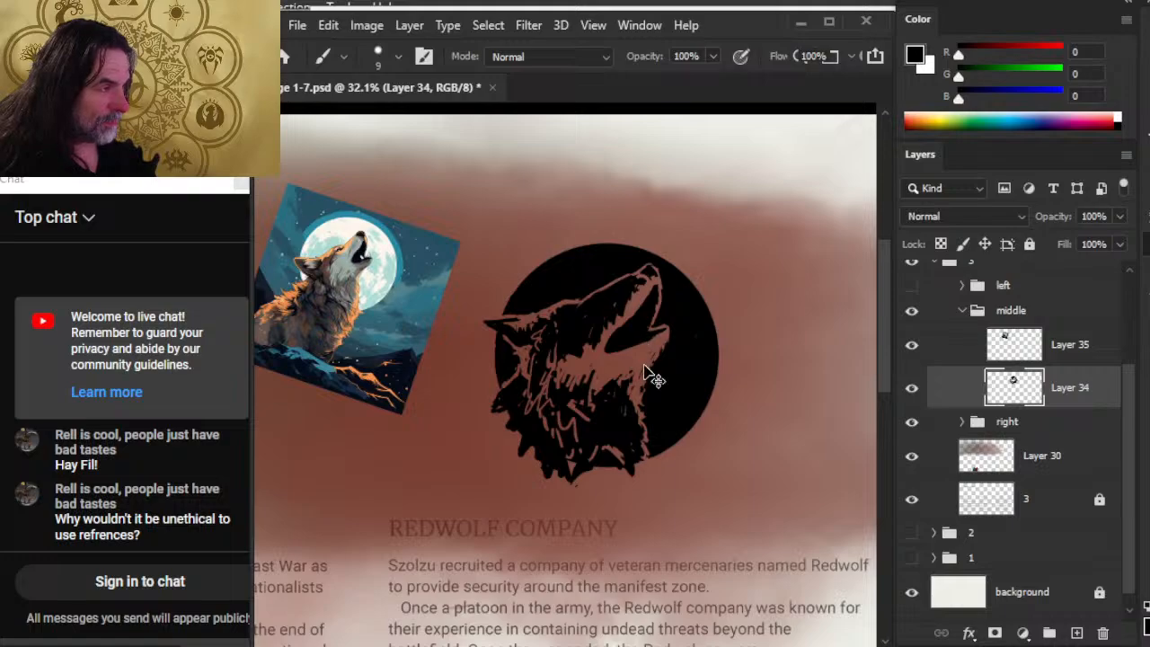
{"action": "key", "text": "ctrl"}
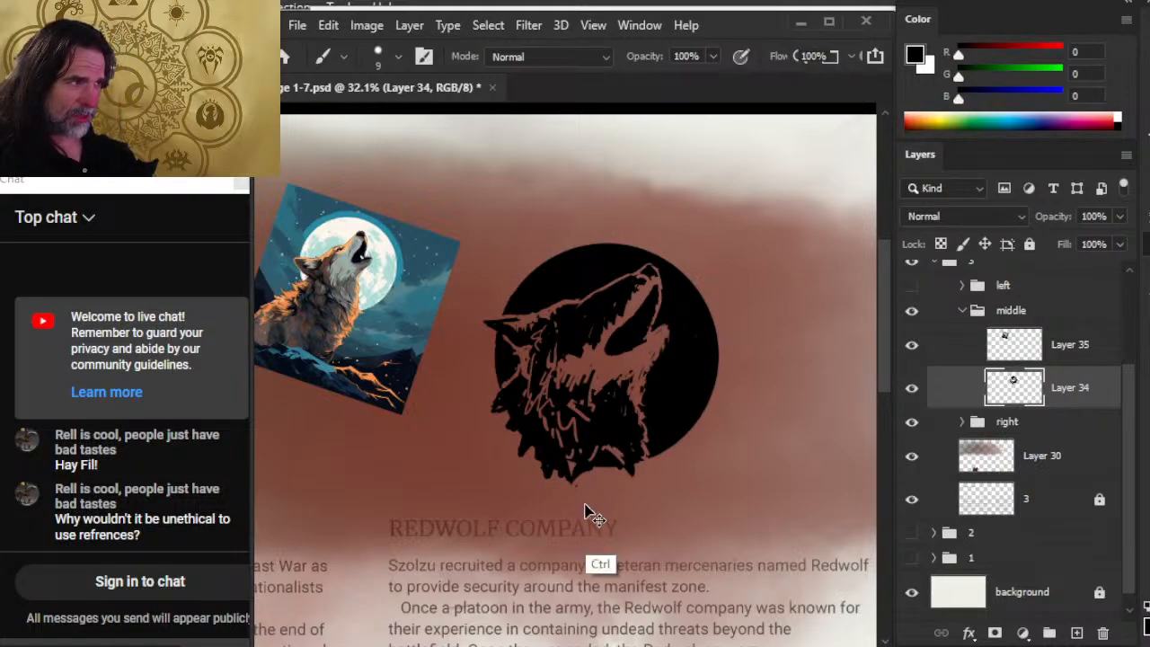
Step: Break up the wolf's cheek and throat with black fur strokes, cleaning them up with the eraser at size 8
{"action": "key", "text": "e"}
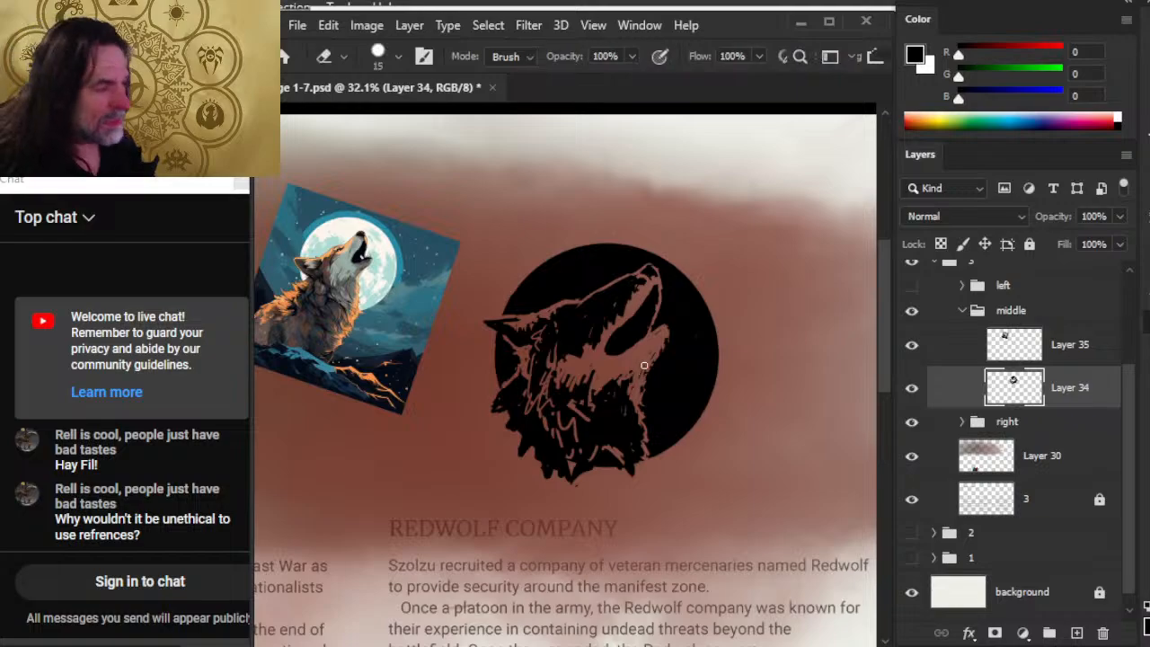
{"action": "key", "text": "bracketleft"}
{"action": "key", "text": "bracketleft"}
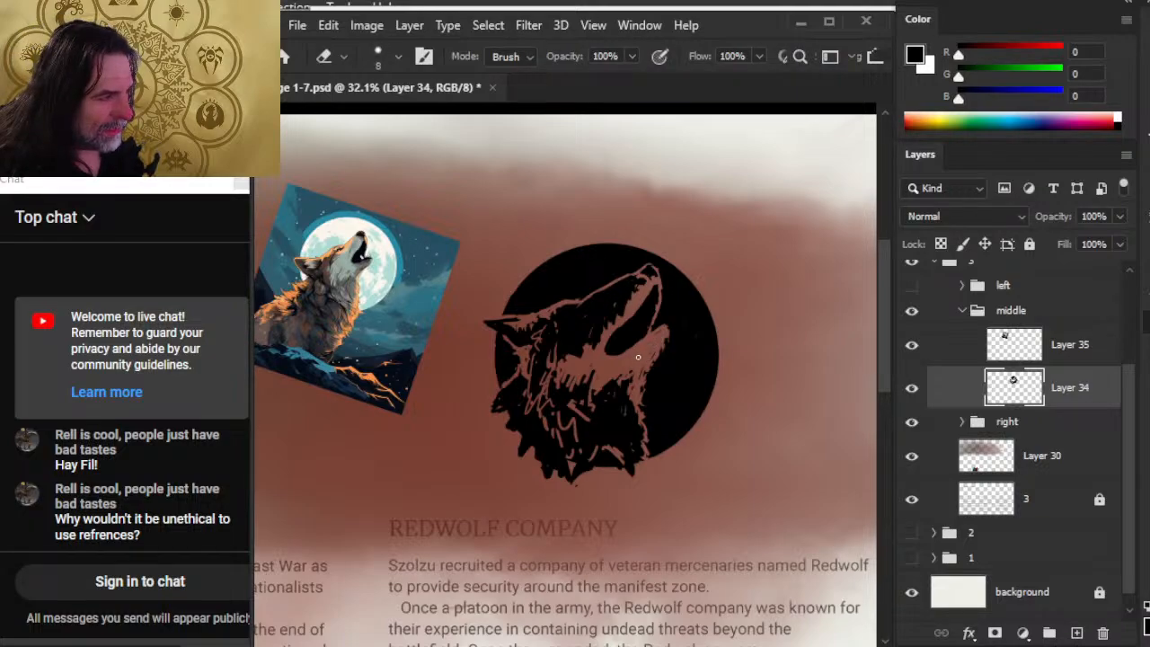
{"action": "key", "text": "b"}
{"action": "left_click_drag", "start_coordinate": [640, 353], "coordinate": [606, 391]}
{"action": "key", "text": "e"}
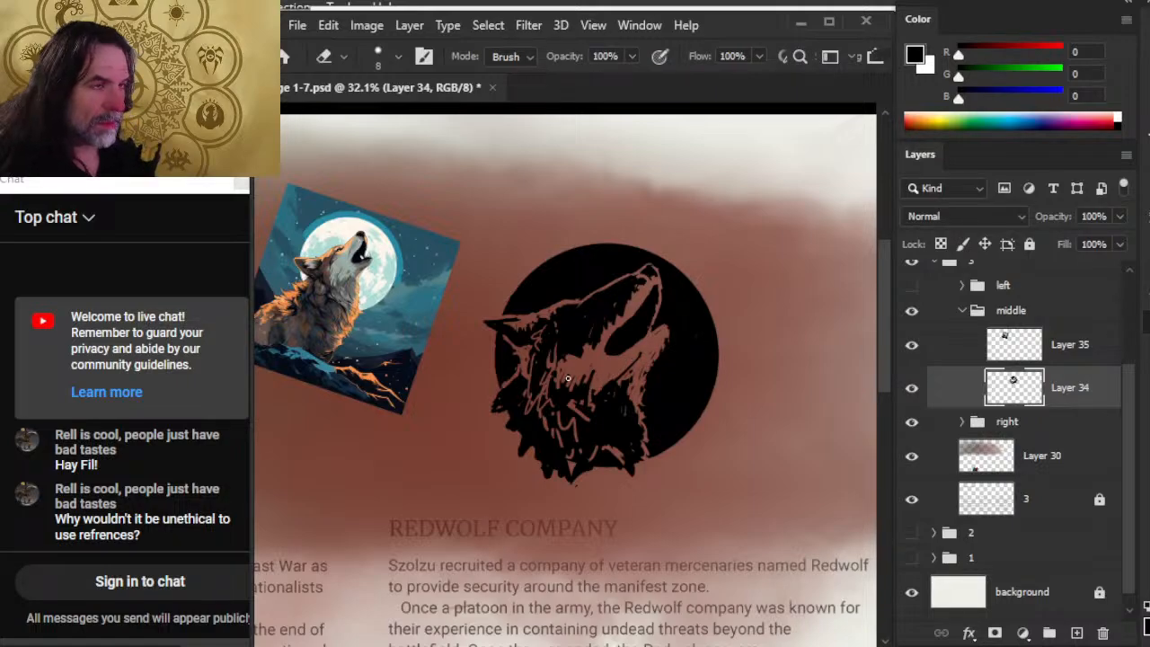
{"action": "key", "text": "b"}
{"action": "mouse_move", "coordinate": [590, 368]}
{"action": "left_mouse_down"}
{"action": "mouse_move", "coordinate": [611, 400]}
{"action": "mouse_move", "coordinate": [606, 388]}
{"action": "mouse_move", "coordinate": [644, 356]}
{"action": "mouse_move", "coordinate": [646, 367]}
{"action": "mouse_move", "coordinate": [661, 341]}
{"action": "mouse_move", "coordinate": [632, 370]}
{"action": "left_mouse_up"}
{"action": "key", "text": "e"}
{"action": "key", "text": "b"}
{"action": "key", "text": "e"}
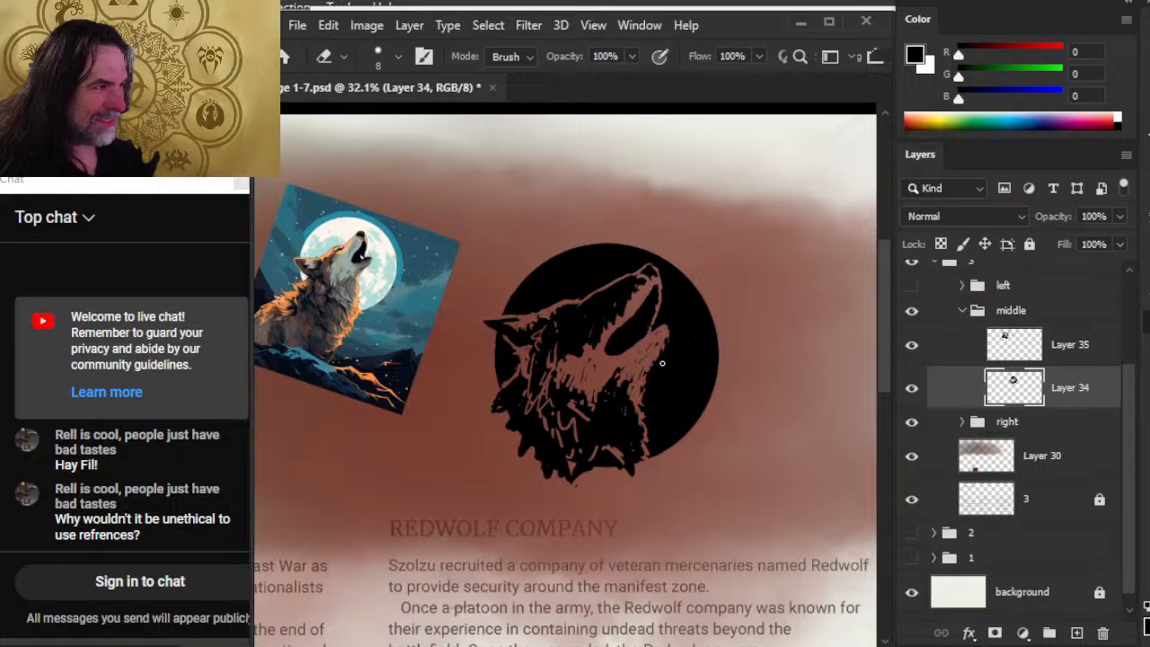
Step: Slim the wolf's lower jaw with black paint along its underside and erase fur highlights down the throat
{"action": "key", "text": "b"}
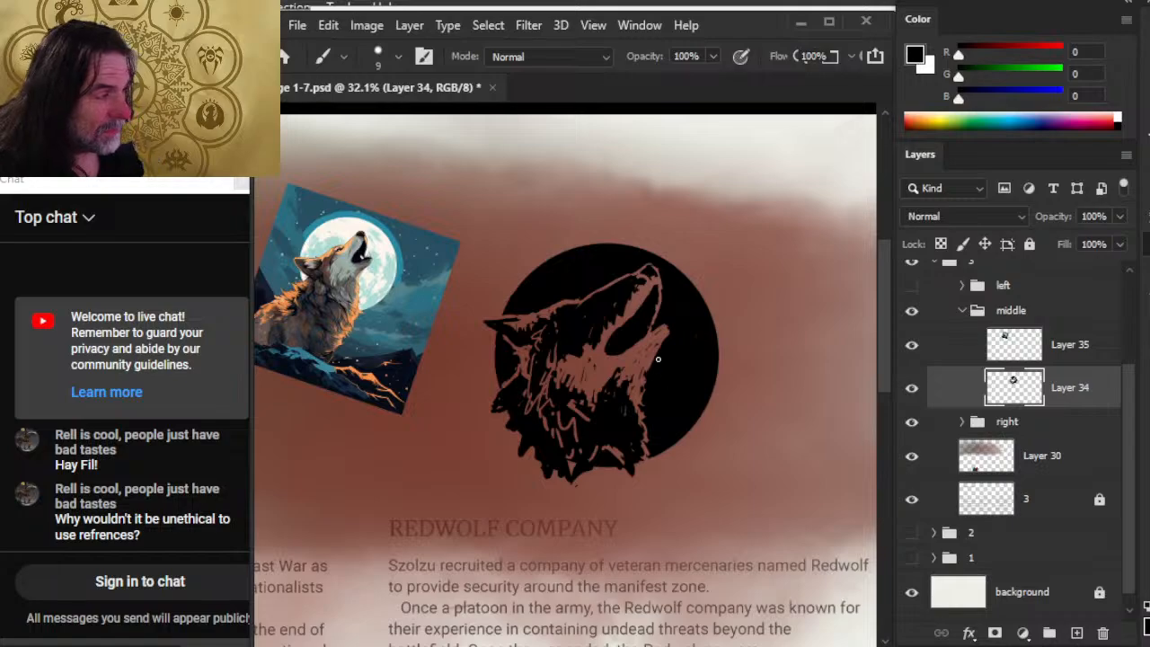
{"action": "key", "text": "e"}
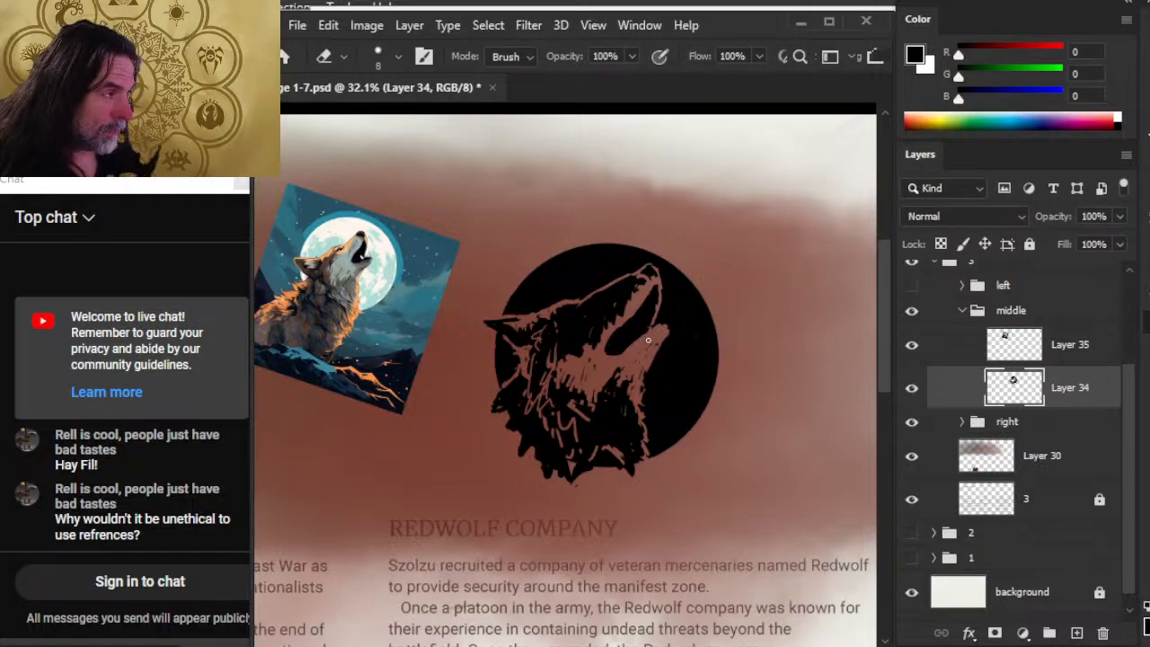
{"action": "key", "text": "b"}
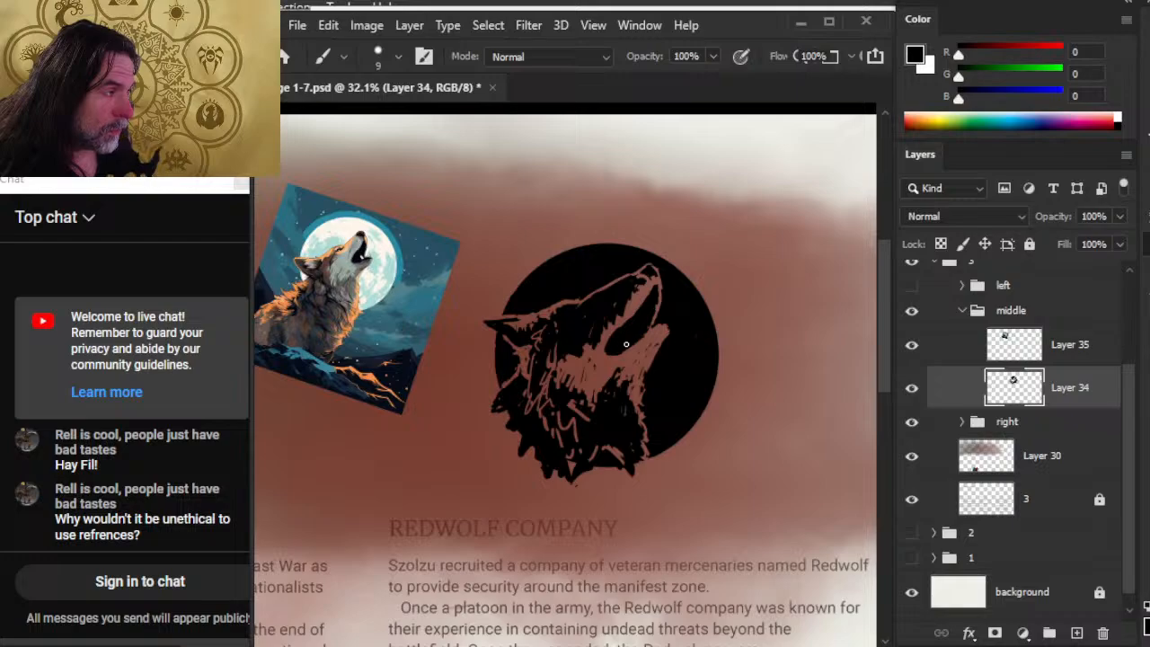
{"action": "left_click_drag", "start_coordinate": [669, 343], "coordinate": [674, 330]}
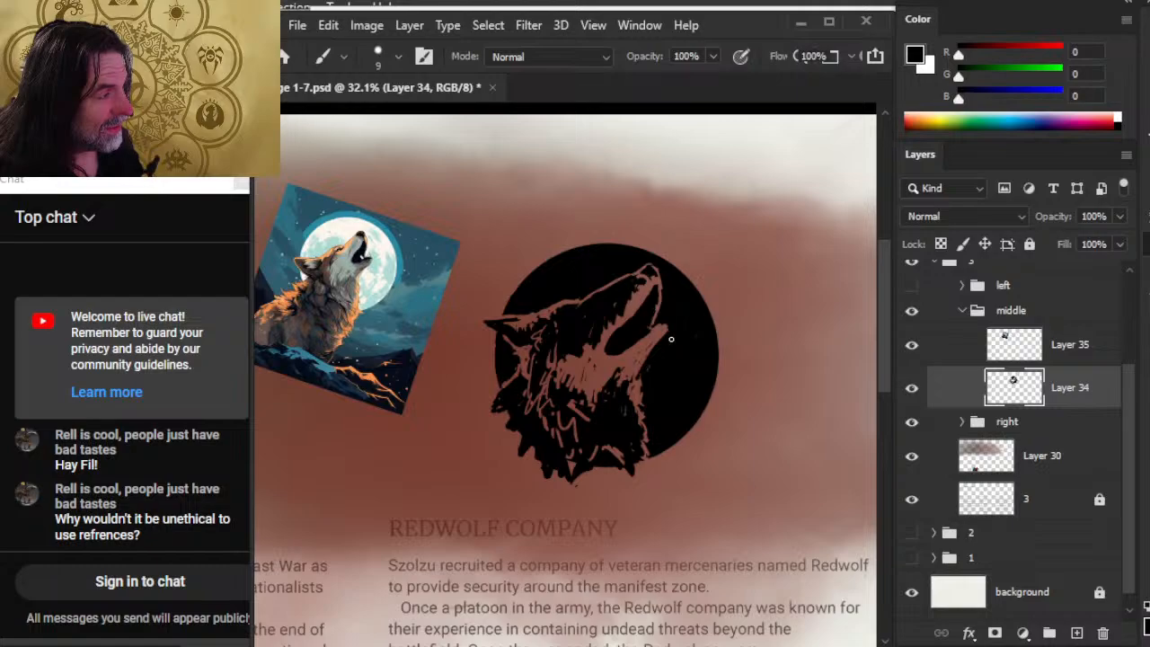
{"action": "key", "text": "e"}
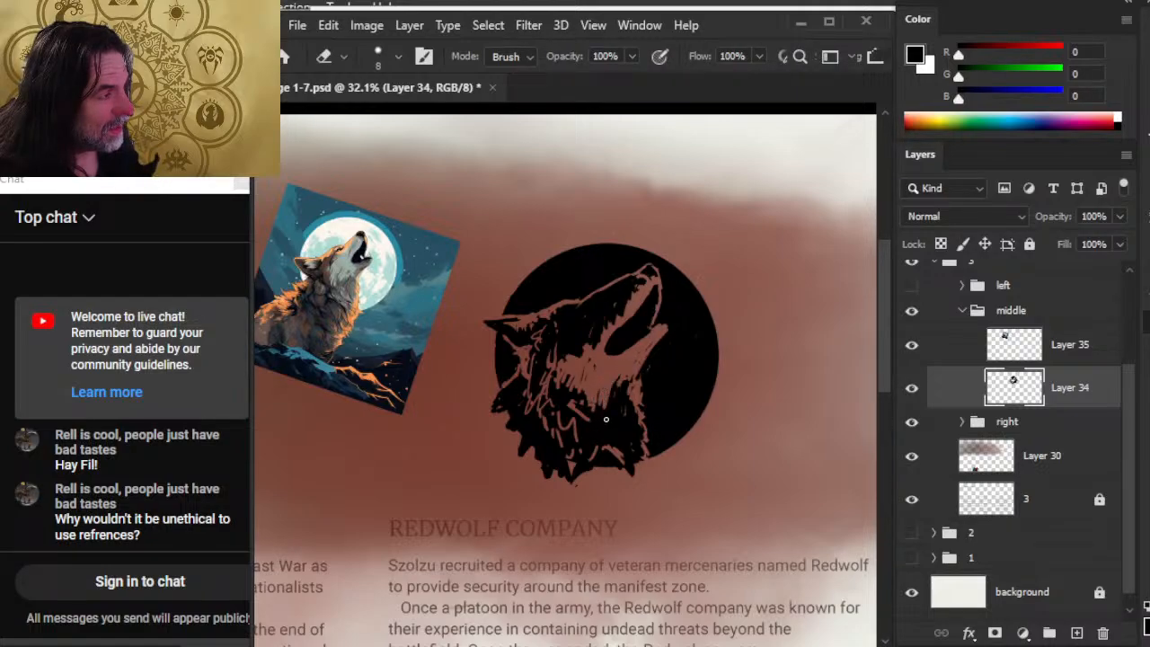
{"action": "key", "text": "b"}
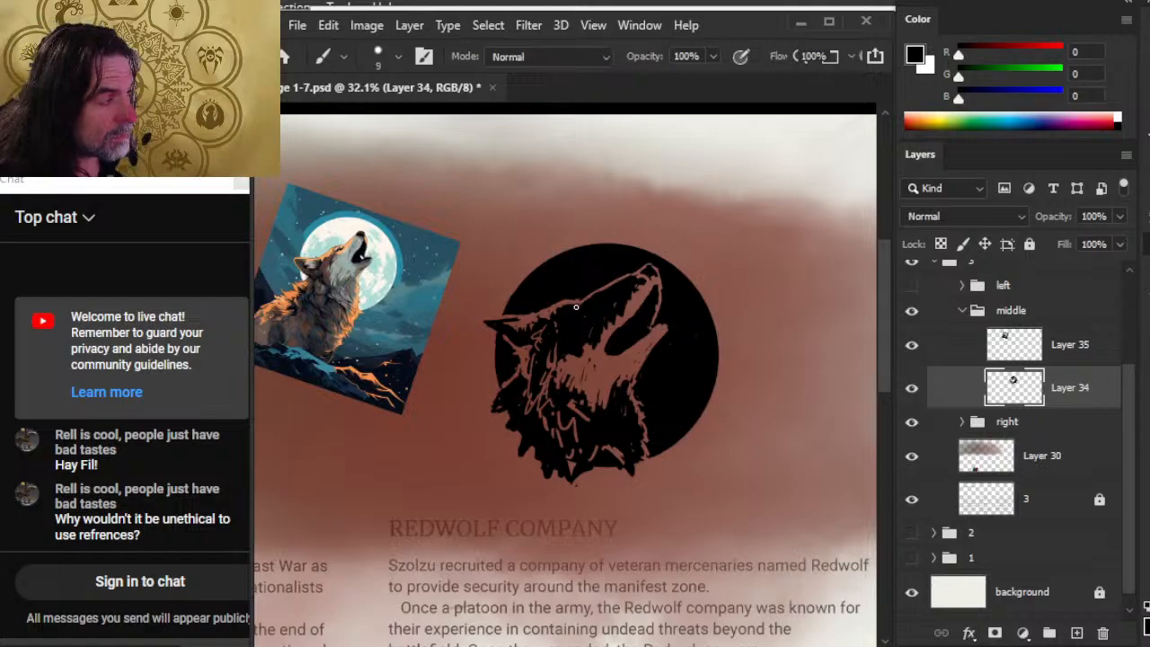
Step: Refine the wolf's brow line and shape a fang along the upper jaw, using a size 8 brush and eraser
{"action": "key", "text": "e"}
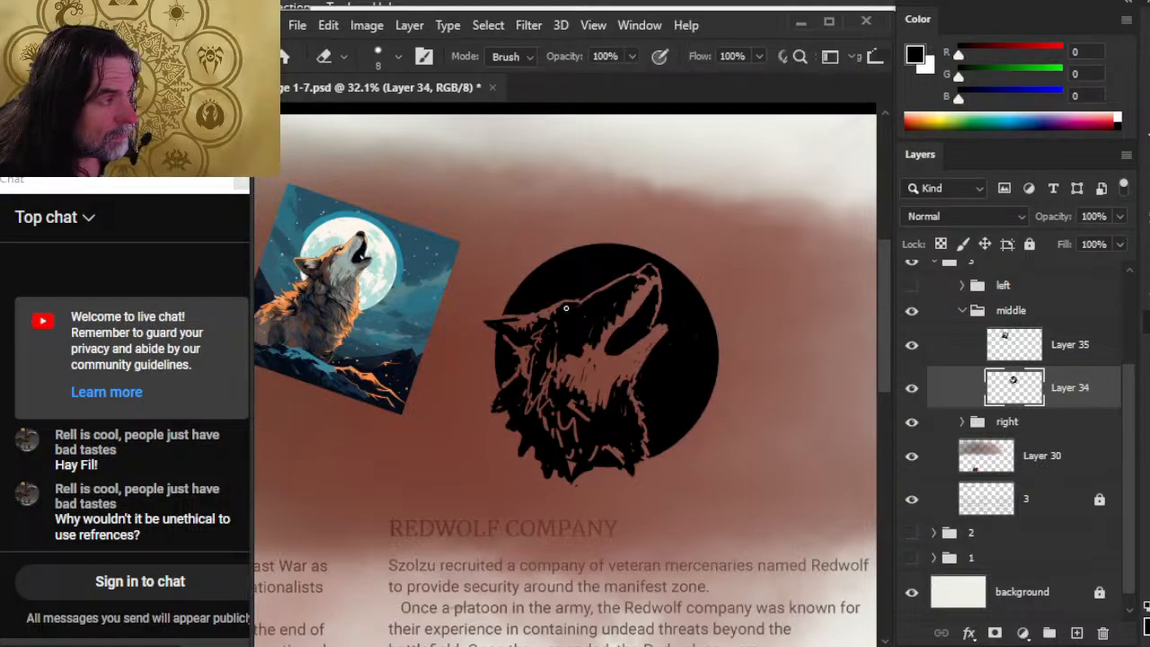
{"action": "key", "text": "b"}
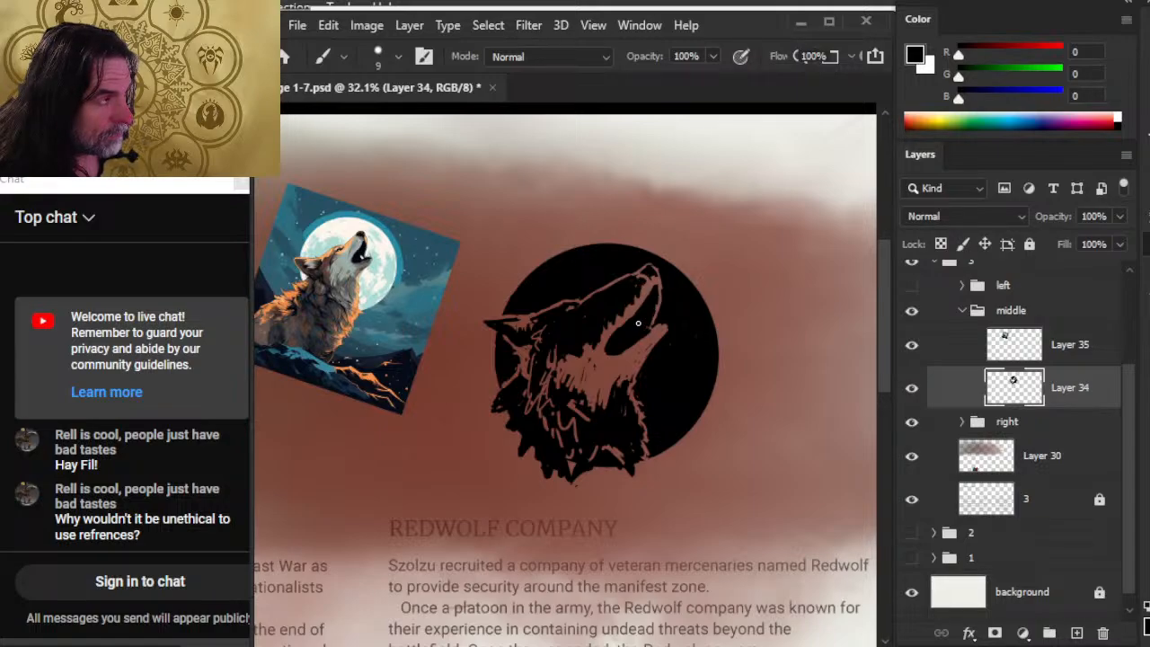
{"action": "key", "text": "e"}
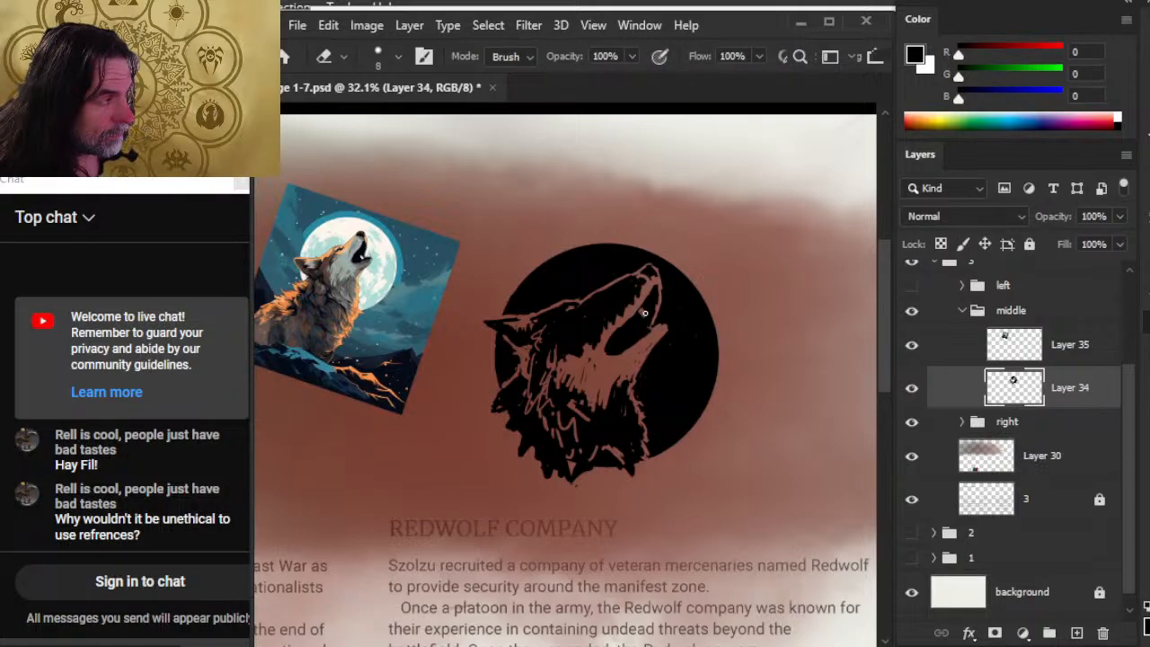
{"action": "key", "text": "b"}
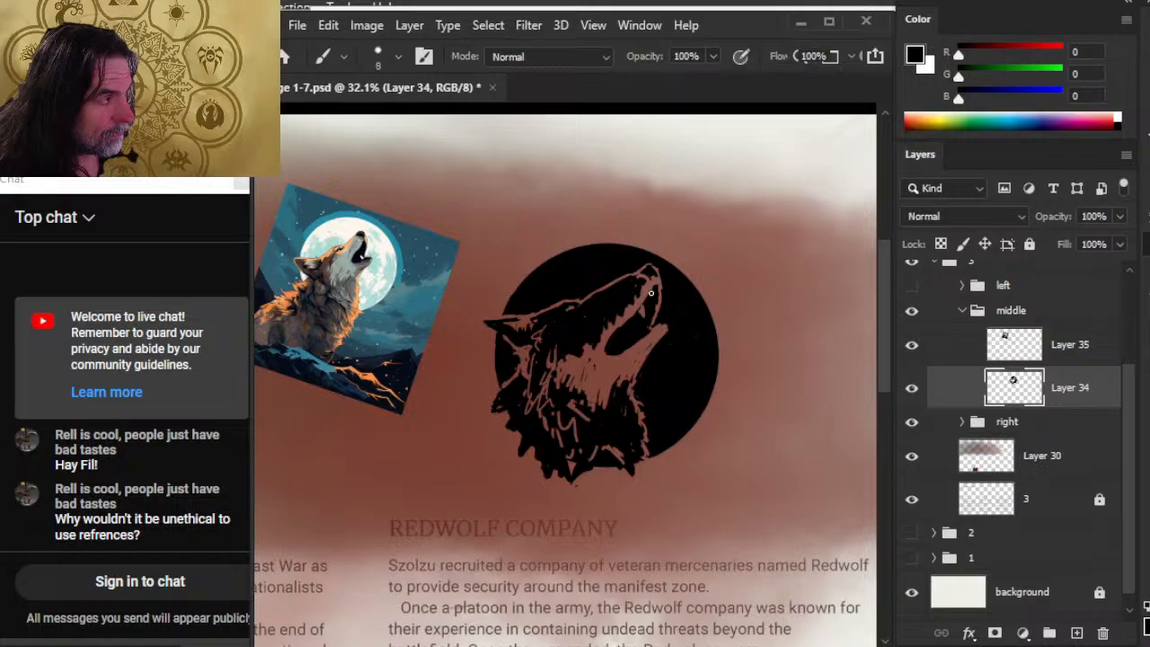
{"action": "left_click_drag", "start_coordinate": [653, 289], "coordinate": [637, 309]}
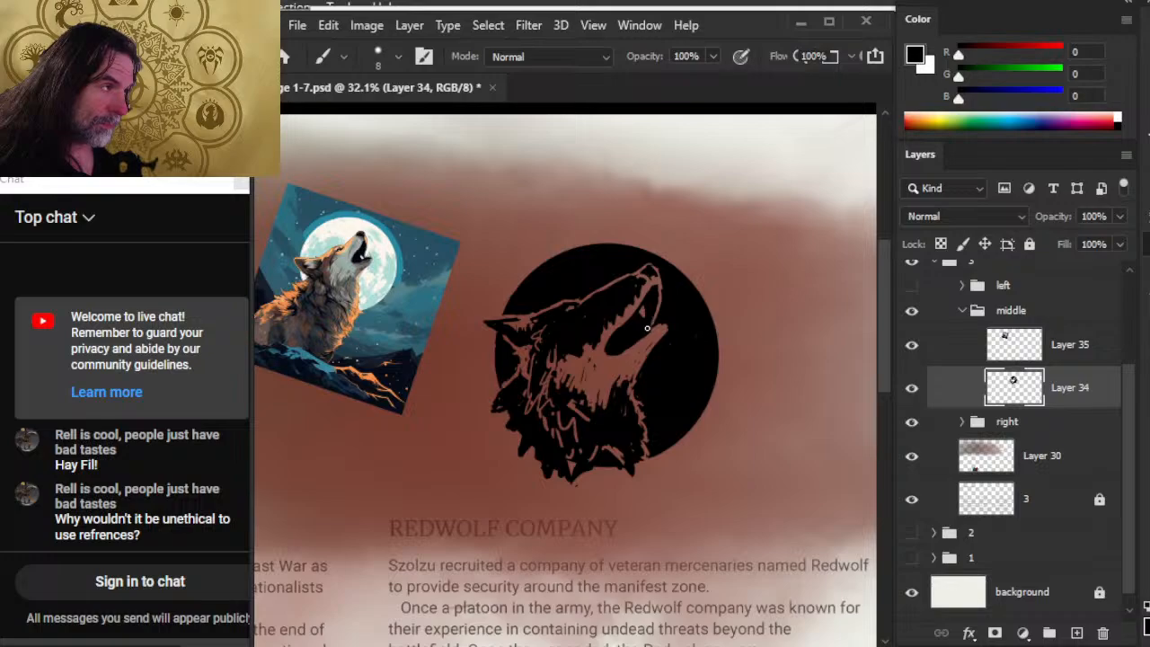
{"action": "key", "text": "e"}
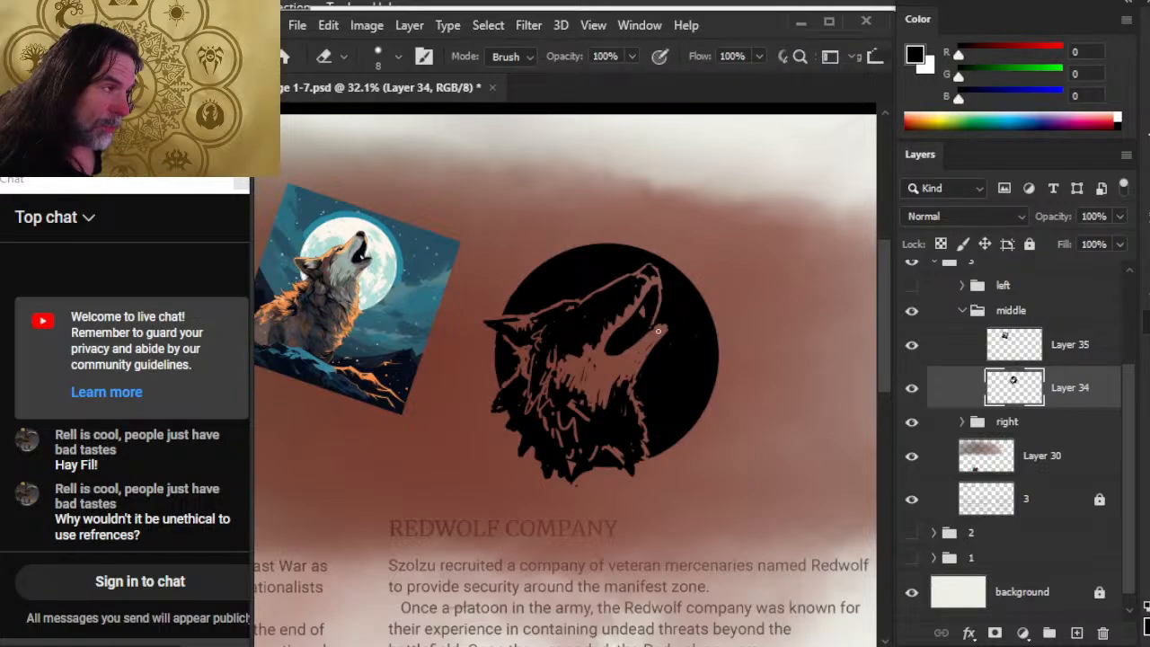
{"action": "key", "text": "b"}
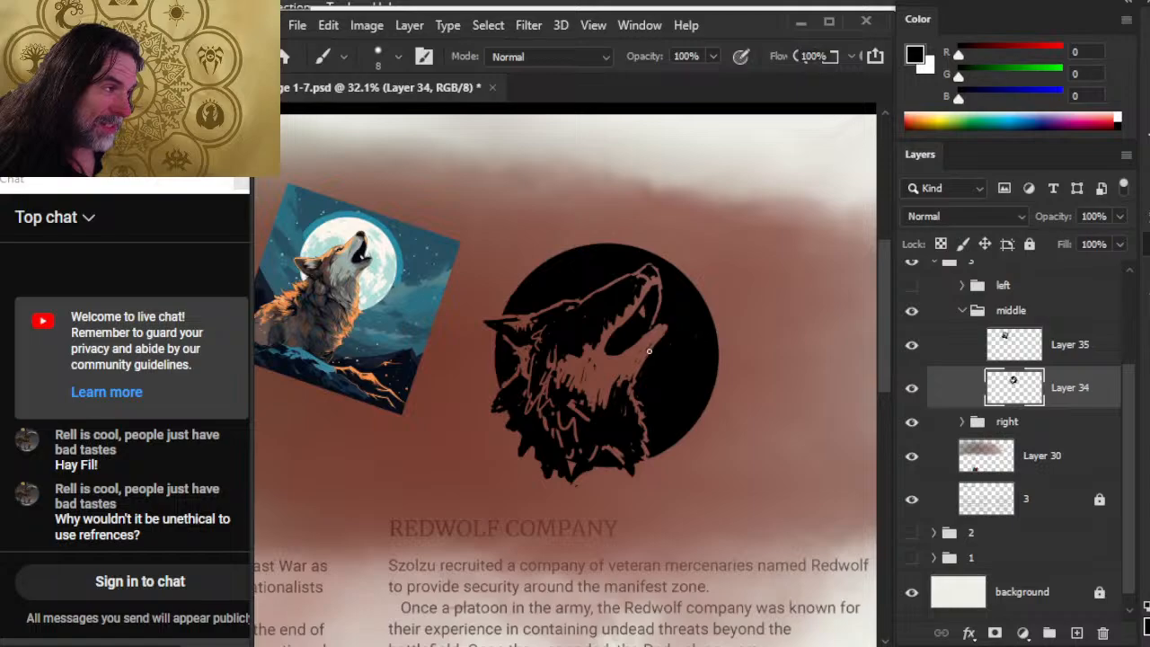
Step: Touch up the fur on the back of the wolf's neck and cheek with alternating size 8 eraser and black brush strokes
{"action": "key", "text": "e"}
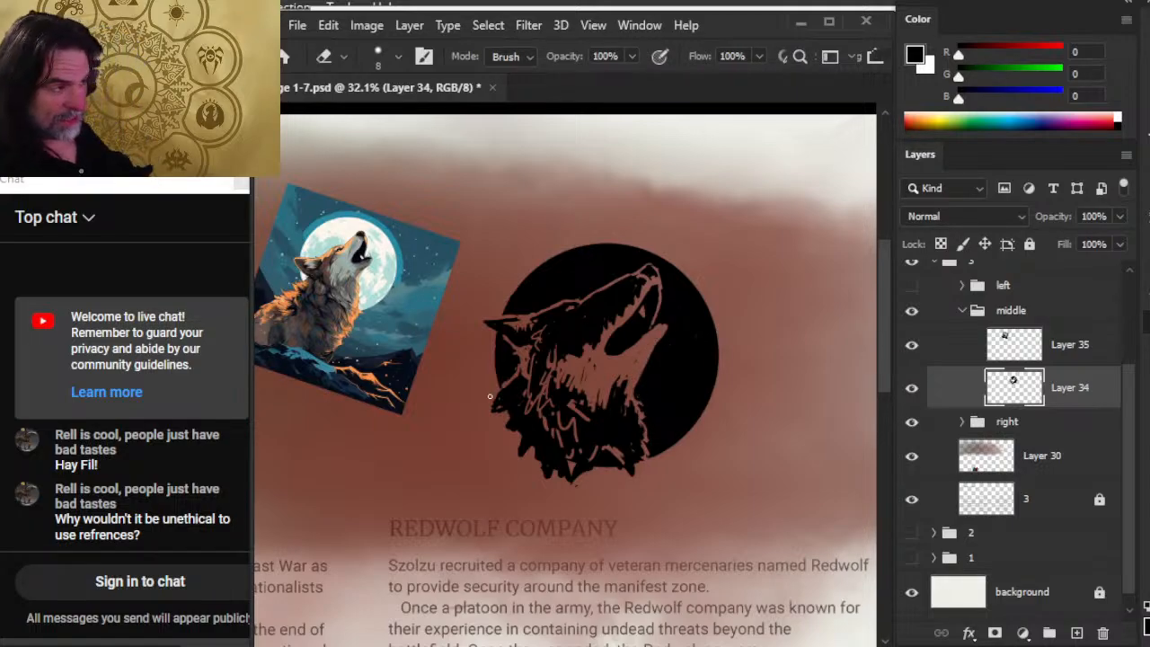
{"action": "key", "text": "b"}
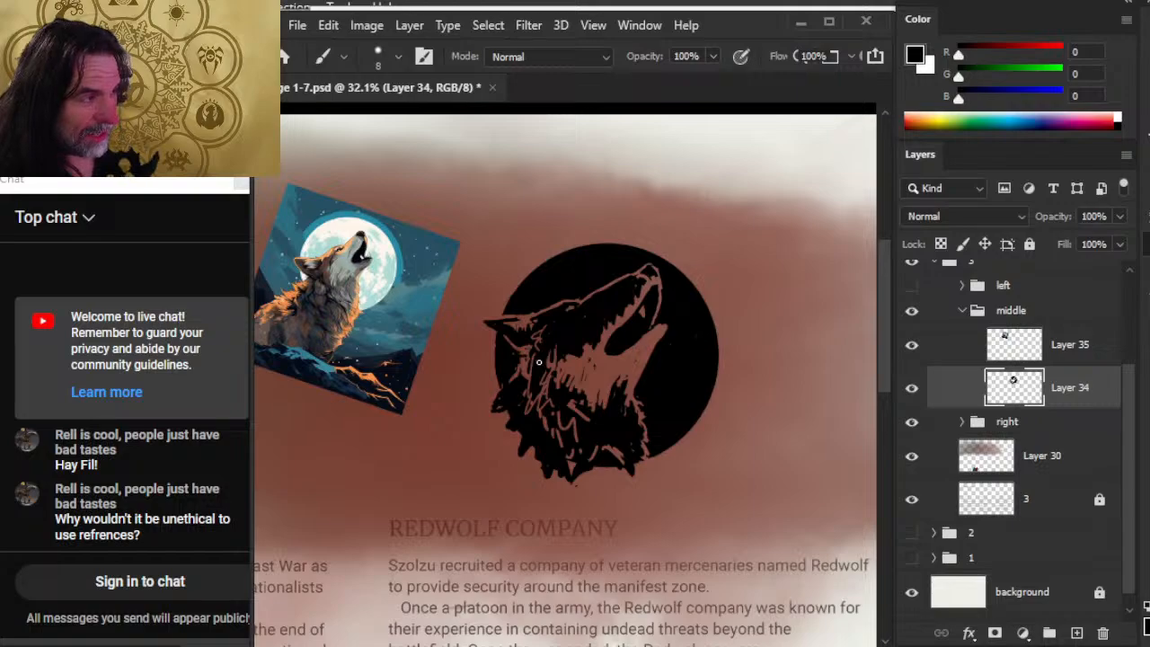
{"action": "key", "text": "e"}
{"action": "key", "text": "b"}
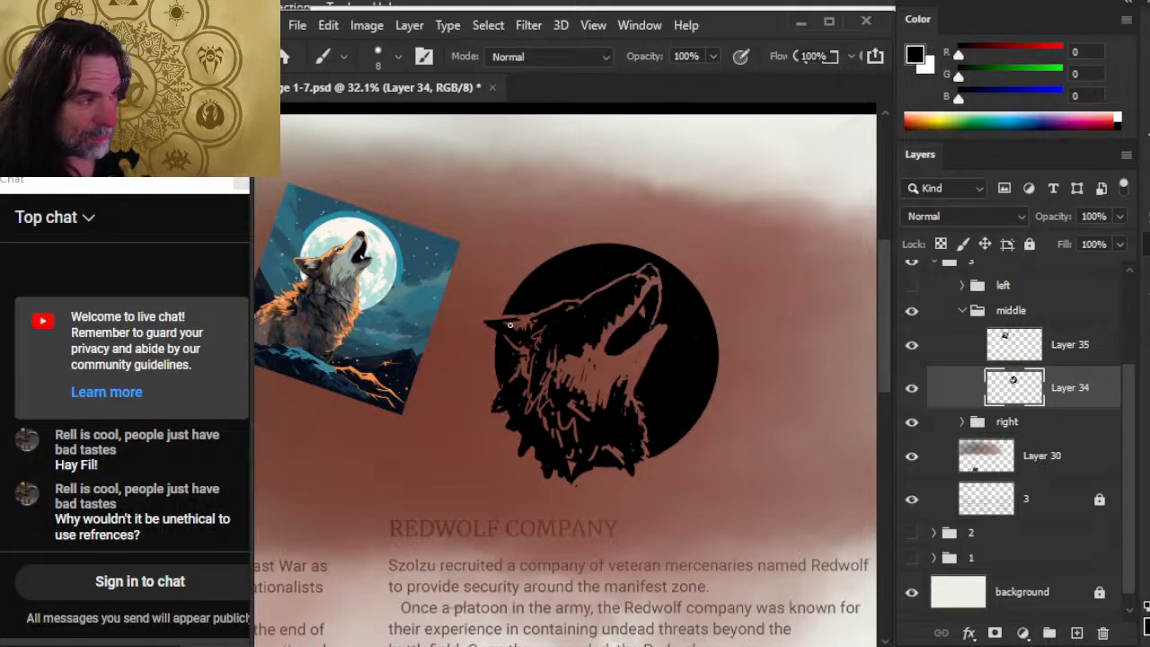
Step: Sharpen the wolf's pointed ear and its inner shading with small black strokes and size 8 eraser touches
{"action": "key", "text": "e"}
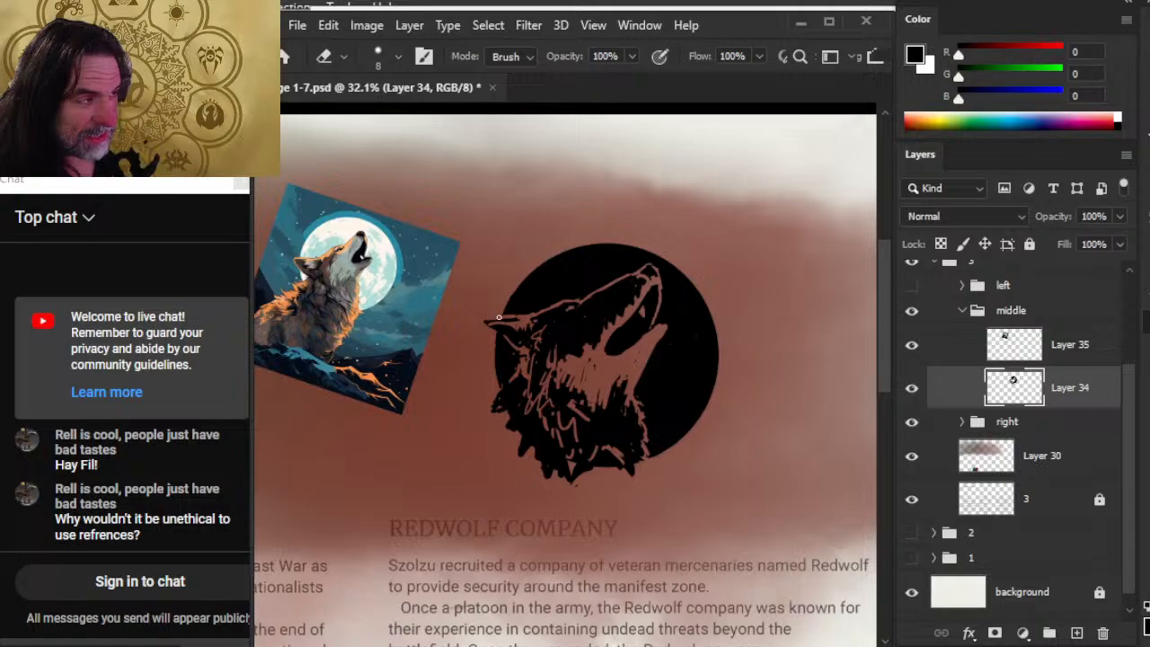
{"action": "key", "text": "b"}
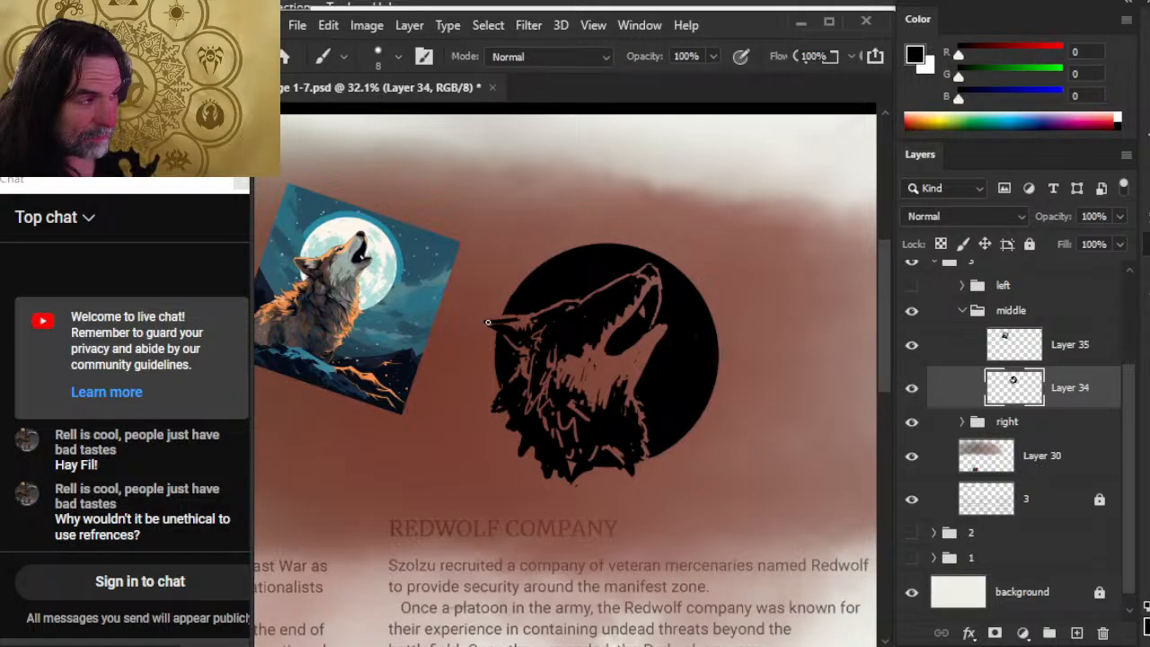
{"action": "key", "text": "e"}
{"action": "key", "text": "b"}
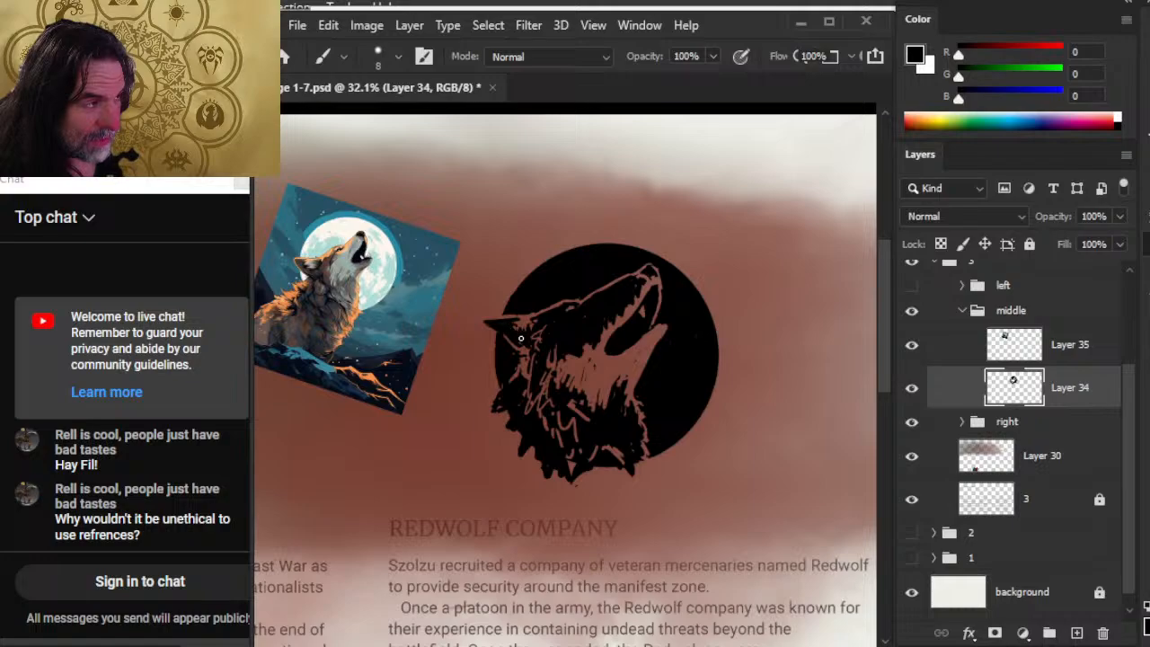
{"action": "key", "text": "e"}
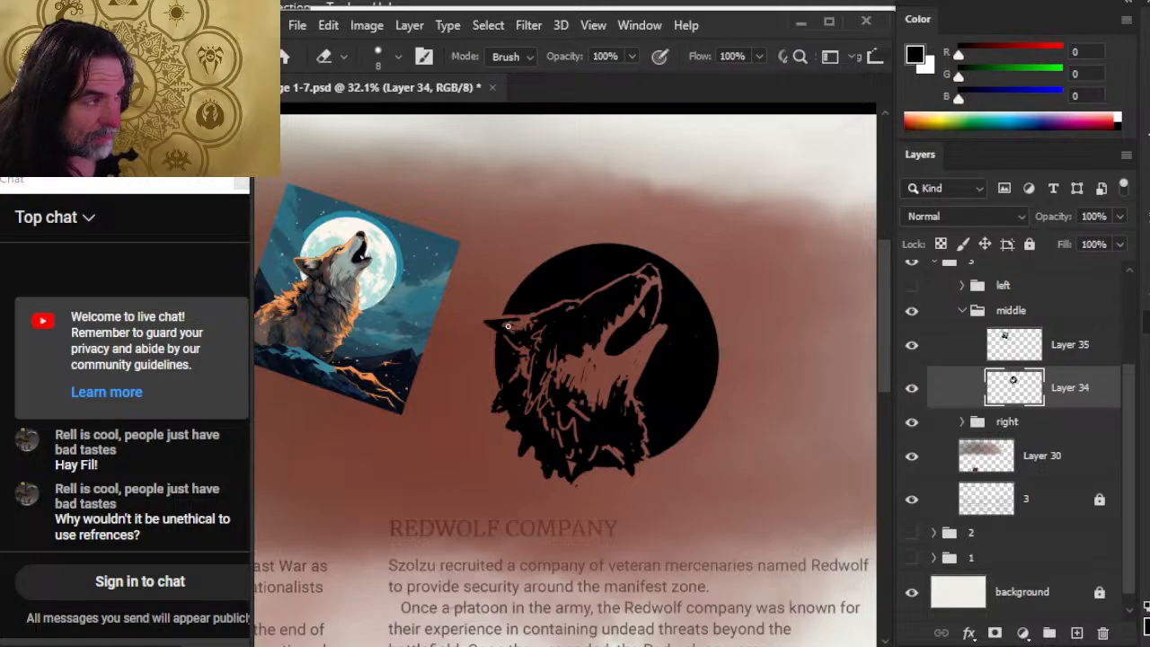
Step: Refine the mouth edge and the tip of the wolf's lower jaw with black paint and the size 8 eraser
{"action": "key", "text": "b"}
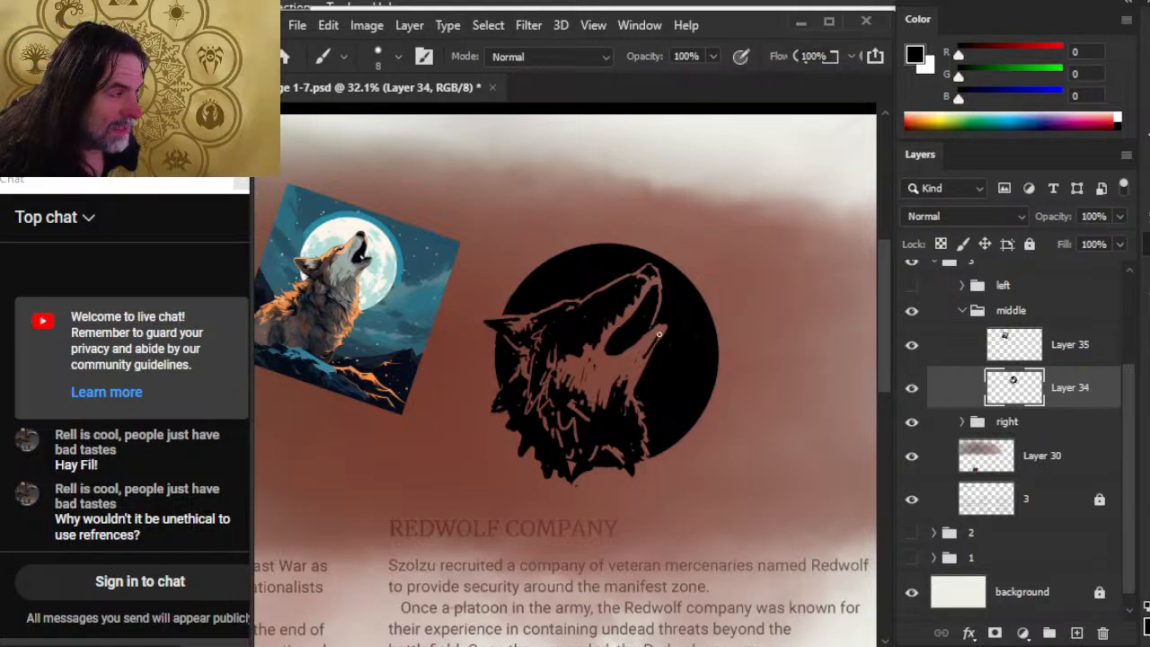
{"action": "key", "text": "e"}
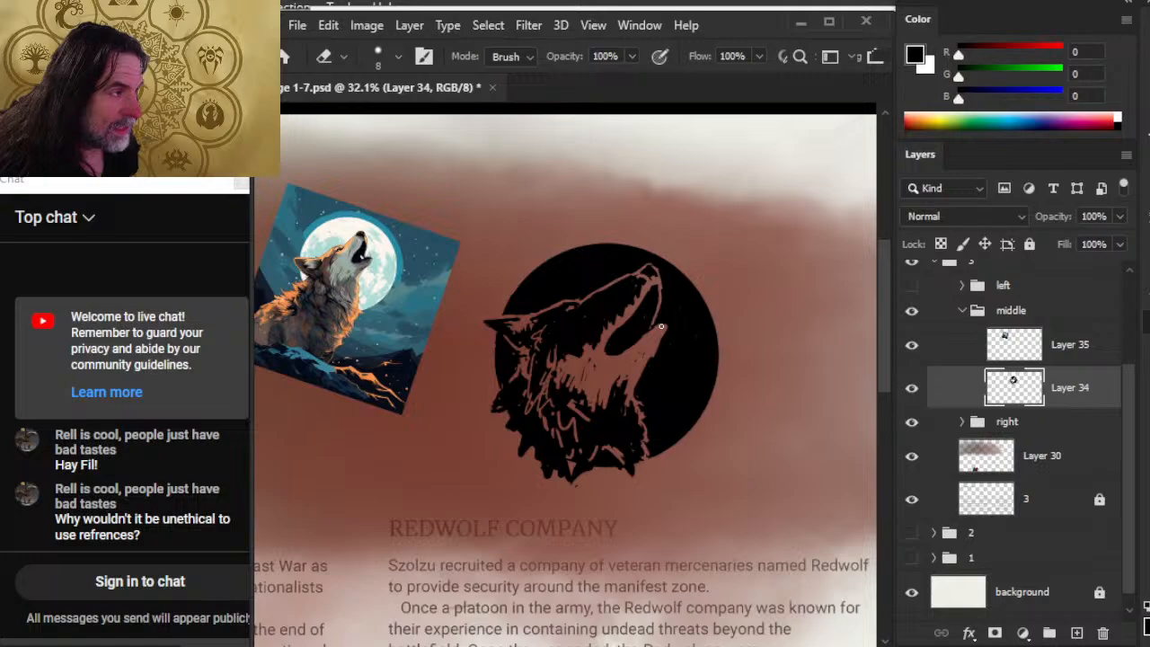
{"action": "key", "text": "b"}
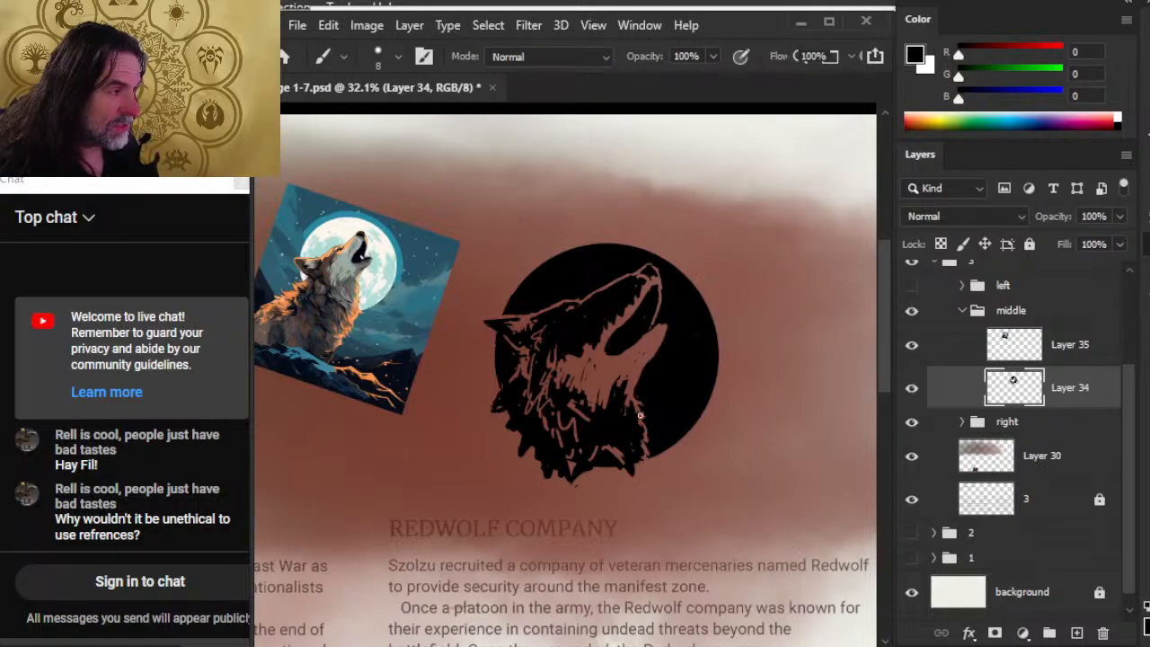
Step: Erase a new line down the front of the wolf's neck and paint out the old outline outside it in black
{"action": "key", "text": "e"}
{"action": "left_click_drag", "start_coordinate": [634, 393], "coordinate": [633, 443]}
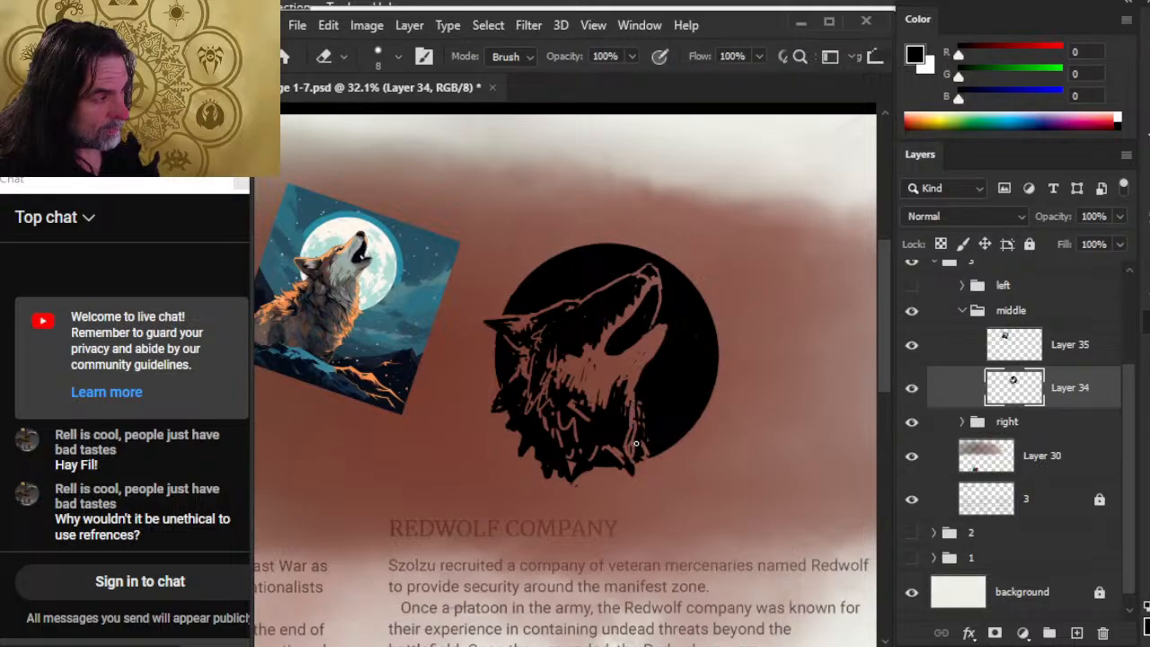
{"action": "key", "text": "b"}
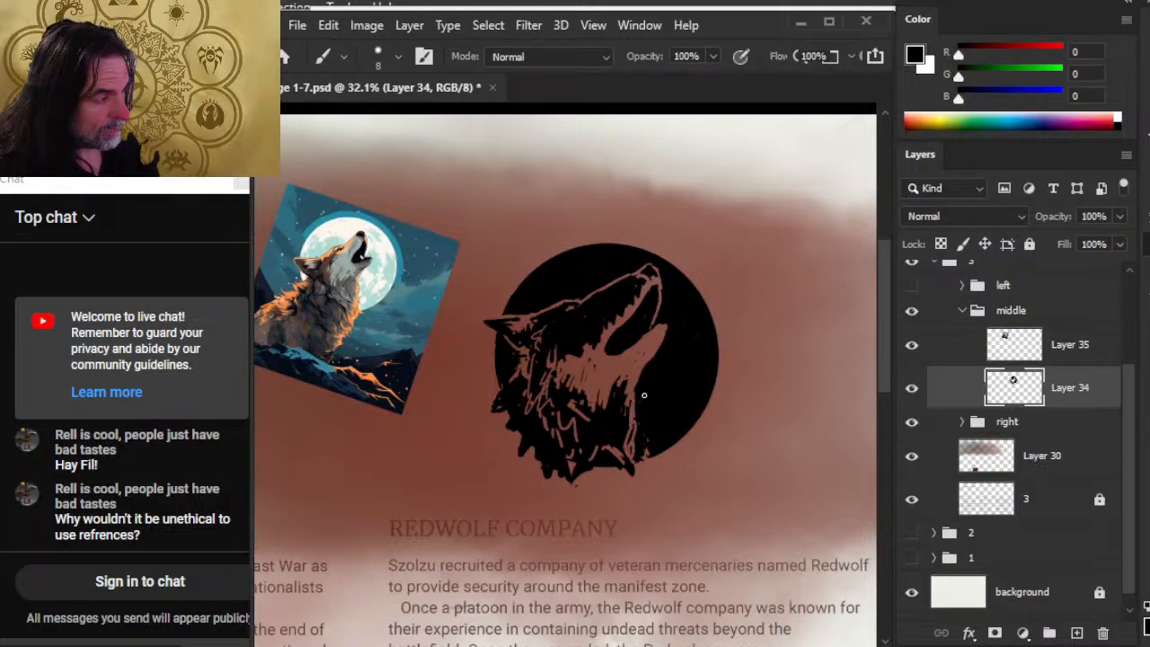
Step: Remove the fur tuft hanging below the front of the neck and smooth the circle's lower edge with brush and eraser
{"action": "key", "text": "e"}
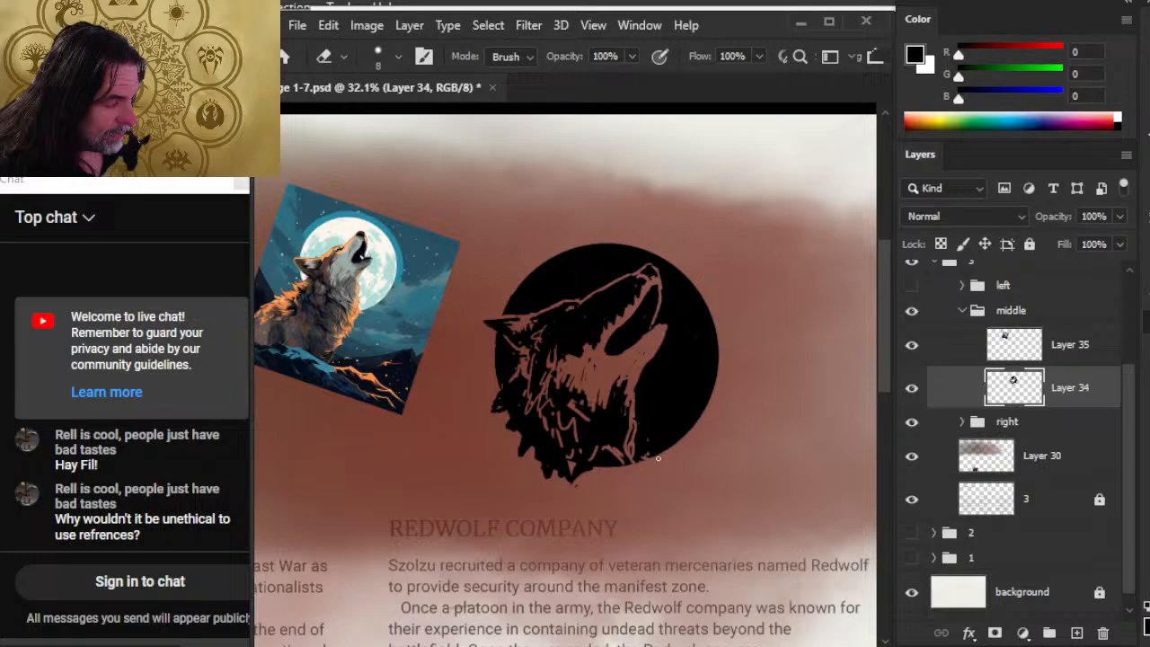
{"action": "key", "text": "b"}
{"action": "key", "text": "e"}
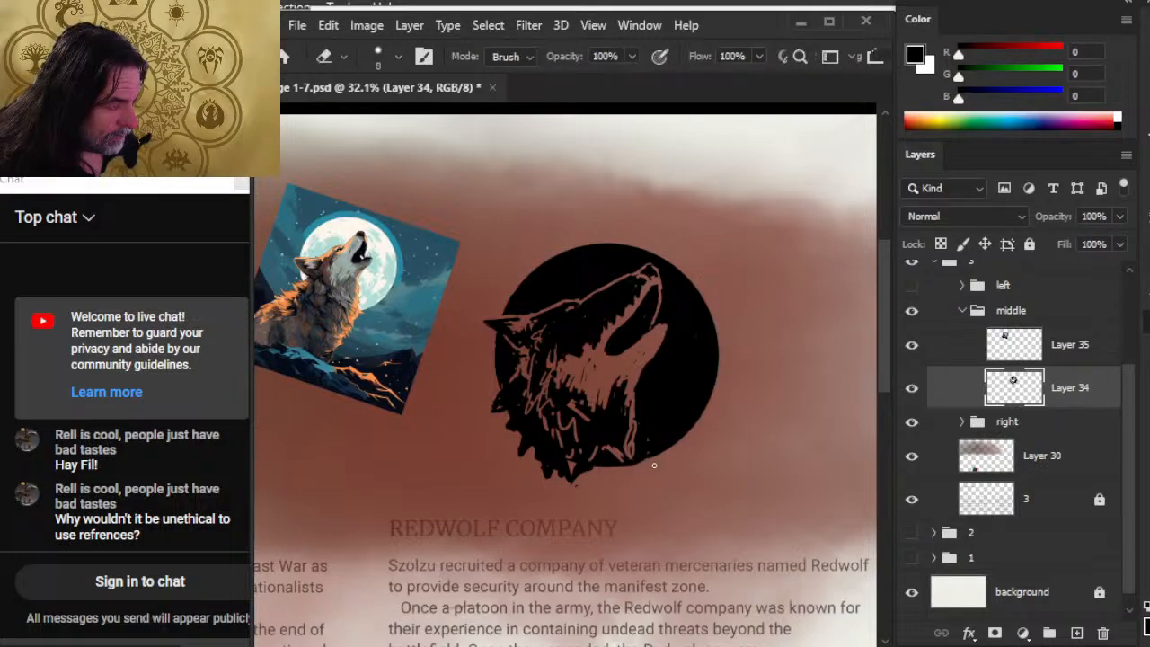
{"action": "key", "text": "b"}
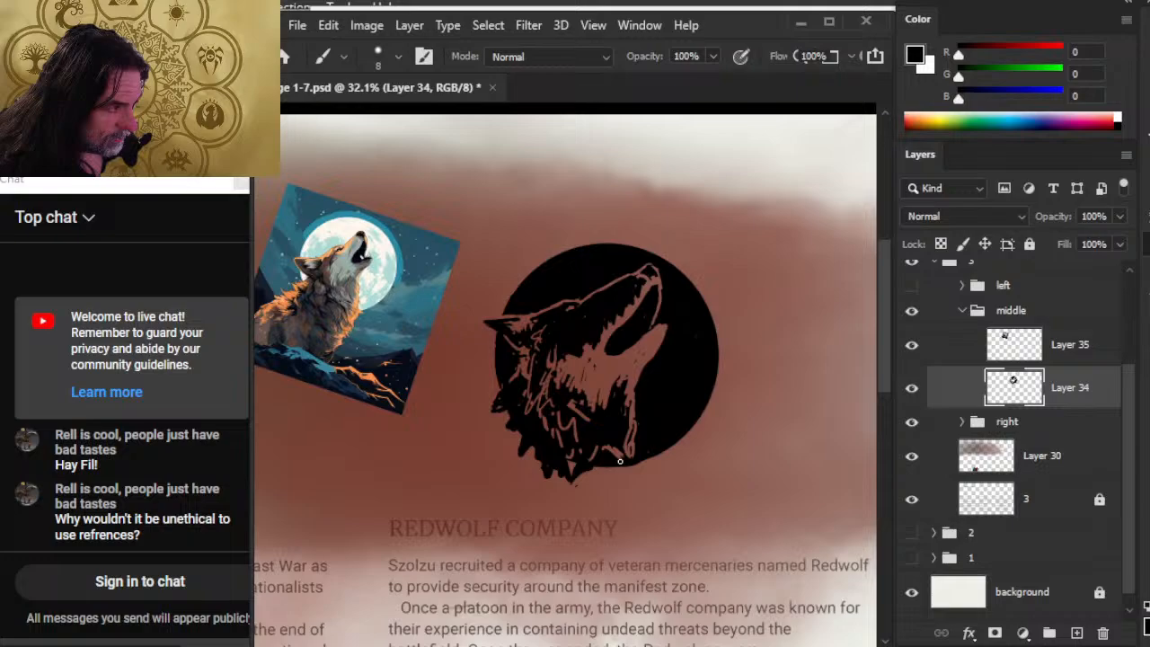
{"action": "key", "text": "e"}
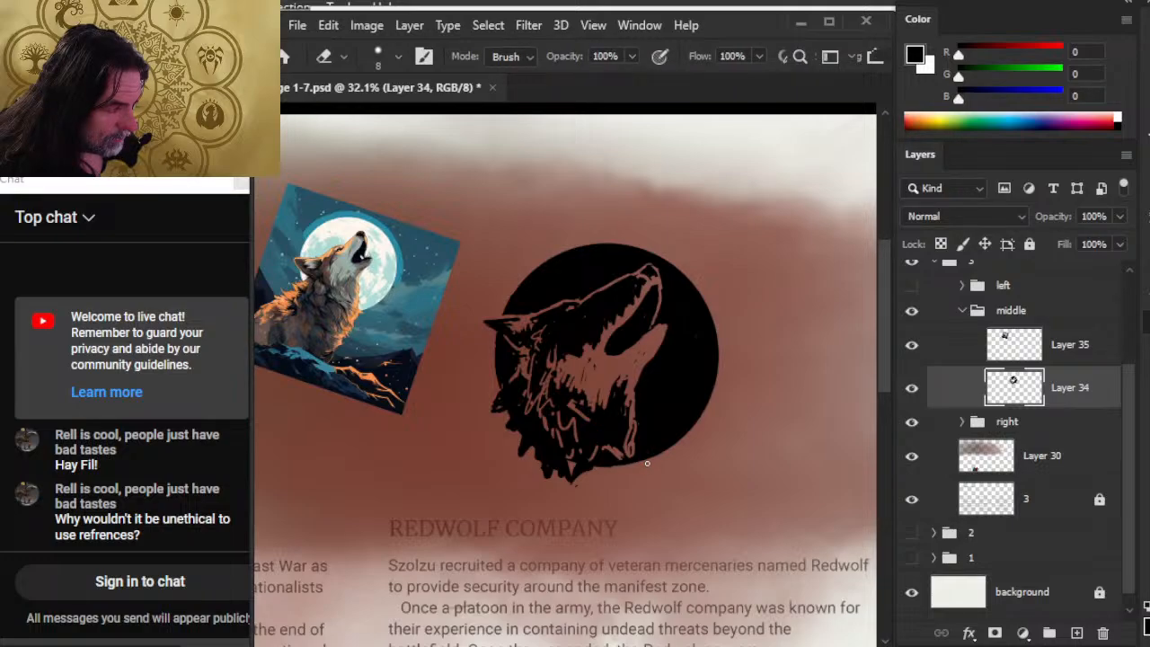
{"action": "key", "text": "b"}
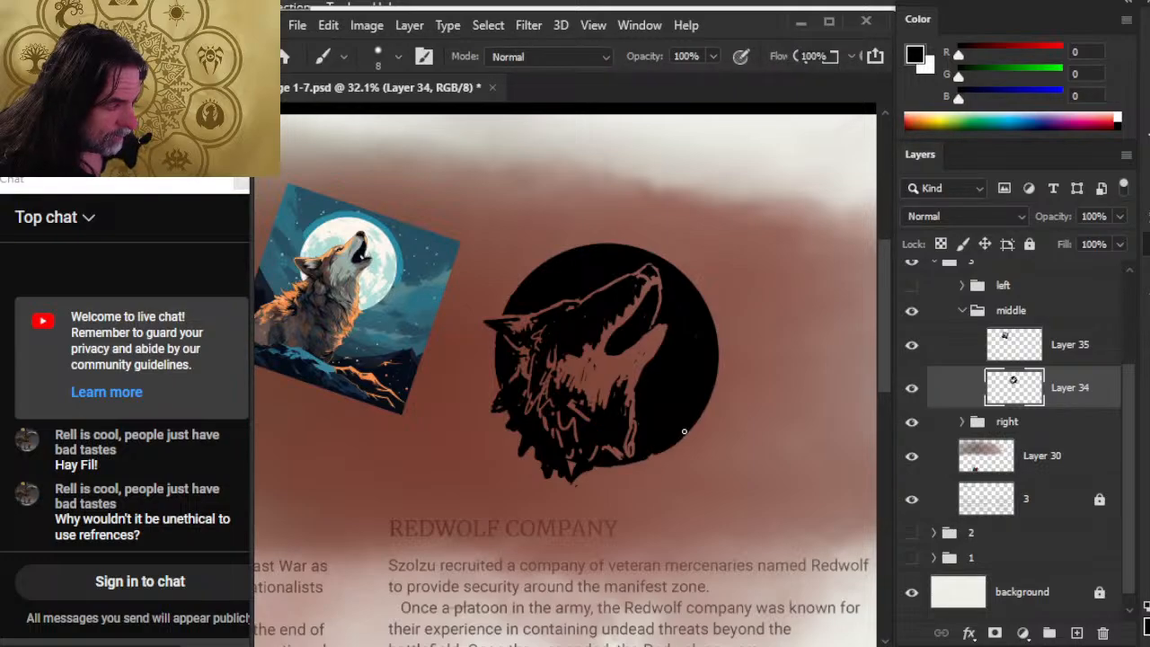
{"action": "key", "text": "e"}
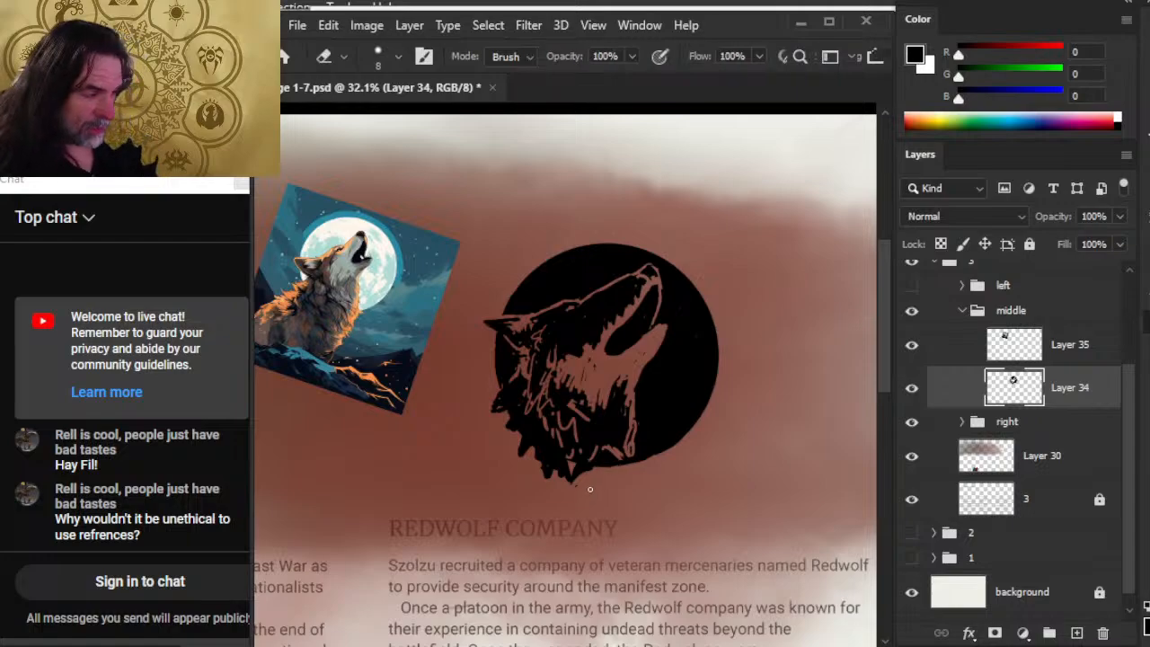
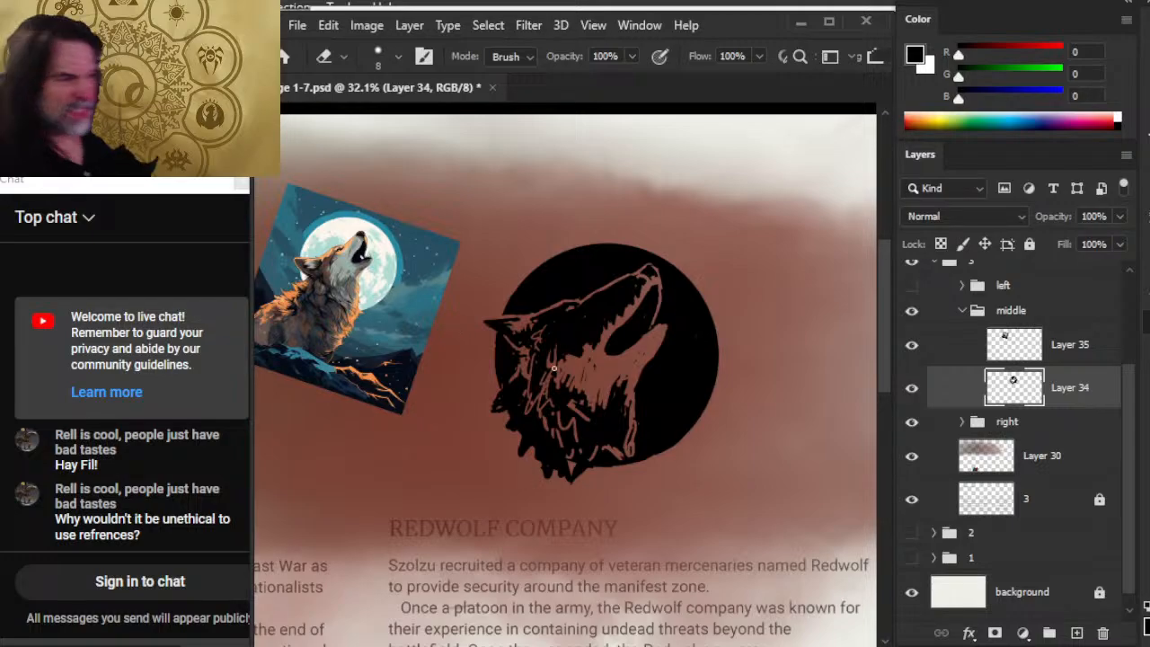
Step: Refine the contour line along the wolf's forehead and the top of its muzzle with size 8 brush and eraser strokes
{"action": "key", "text": "b"}
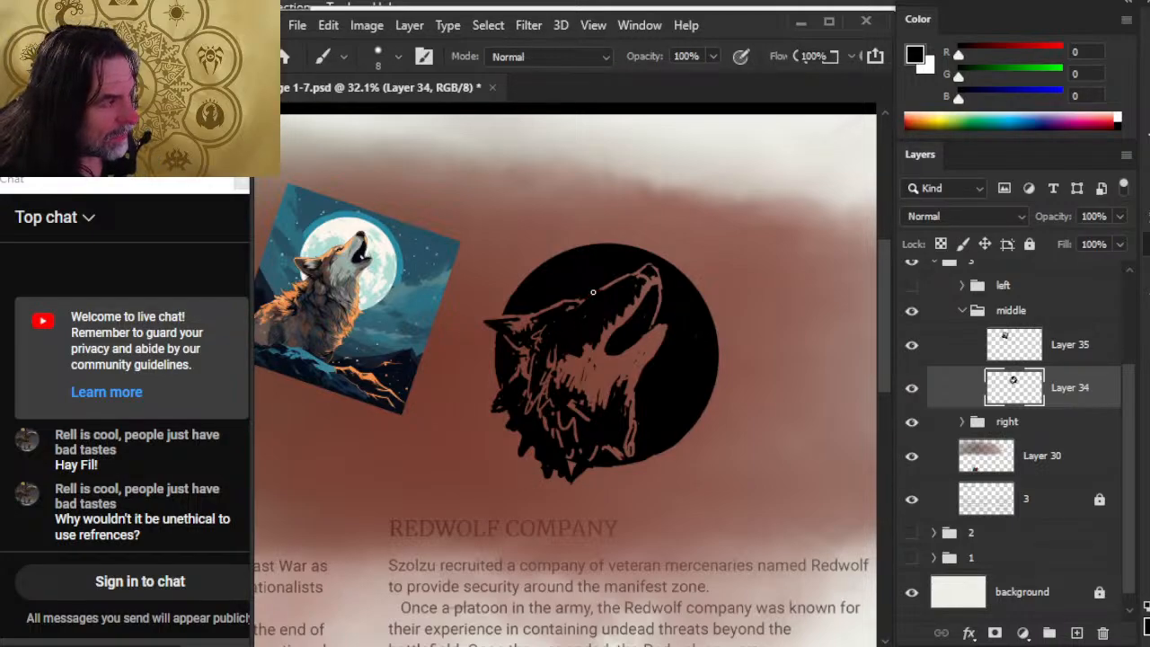
{"action": "key", "text": "e"}
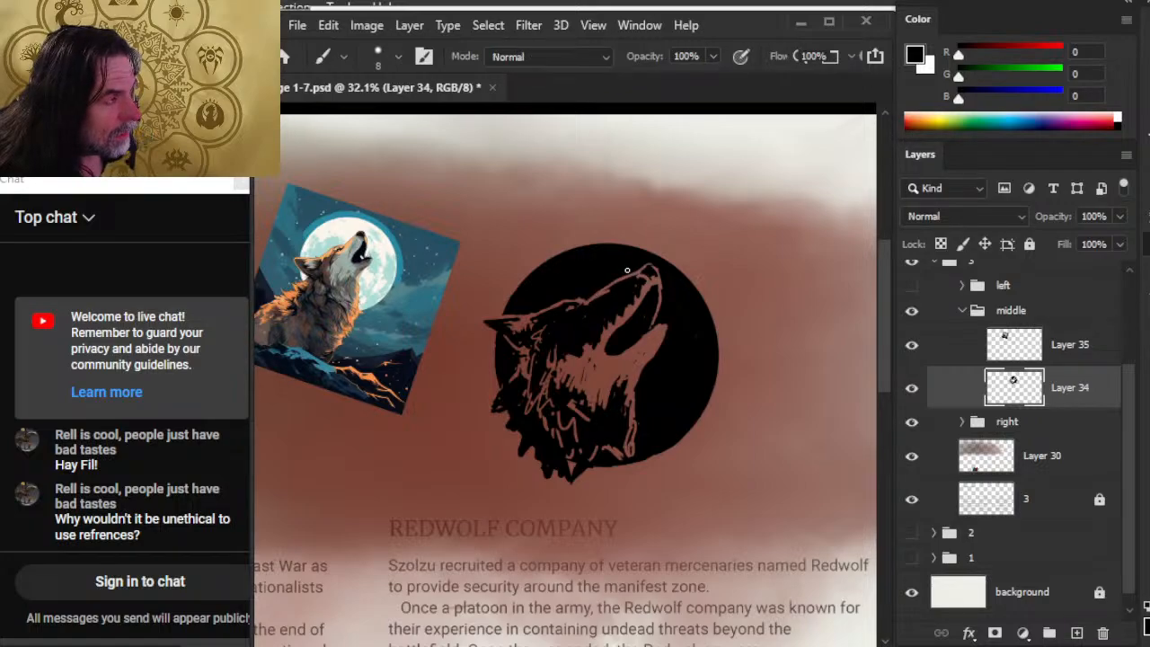
{"action": "key", "text": "b"}
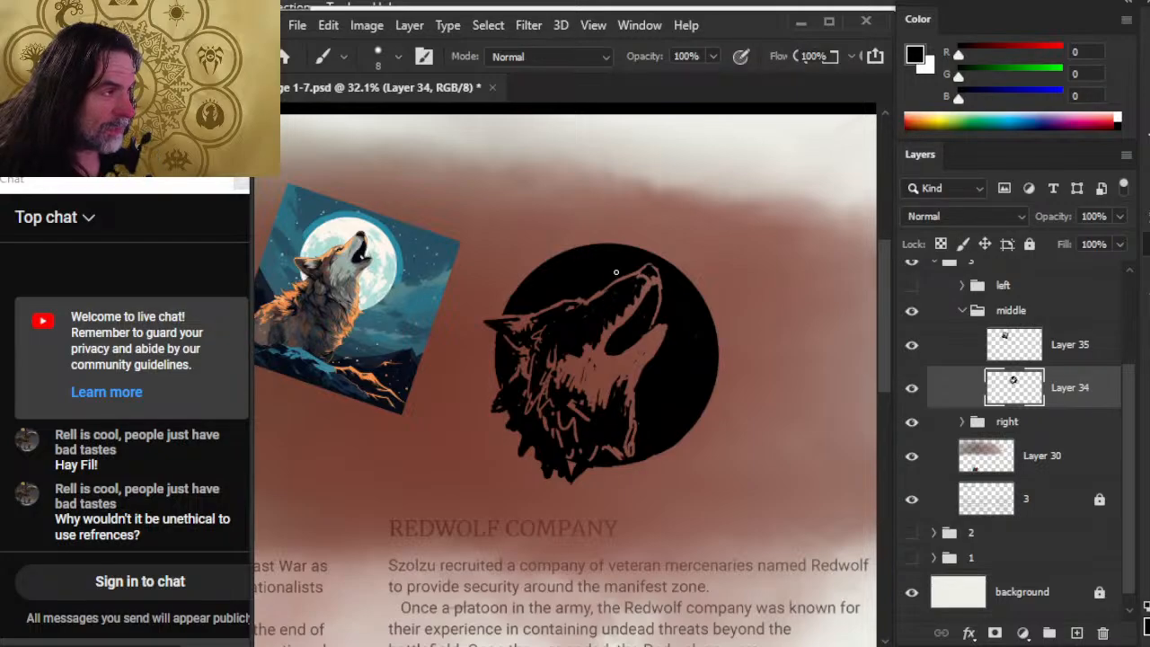
{"action": "key", "text": "e"}
{"action": "key", "text": "b"}
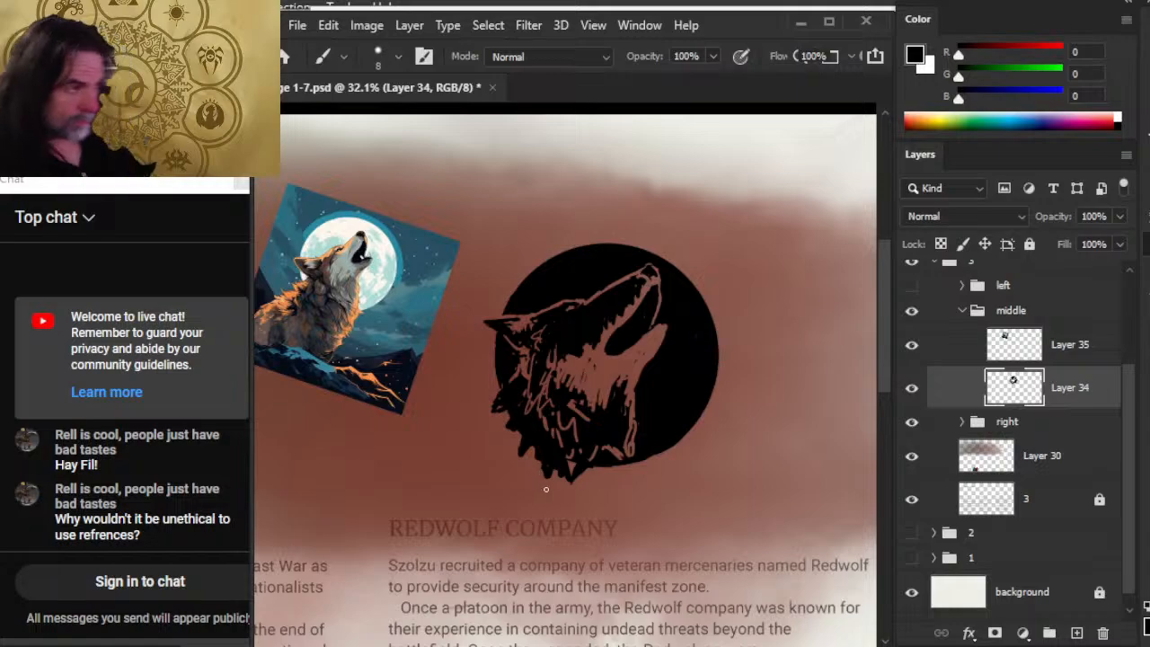
Step: Break up the fur highlights on the wolf's lower neck with size 8 black brush and eraser strokes
{"action": "key", "text": "z"}
{"action": "left_click_drag", "start_coordinate": [622, 388], "coordinate": [566, 383]}
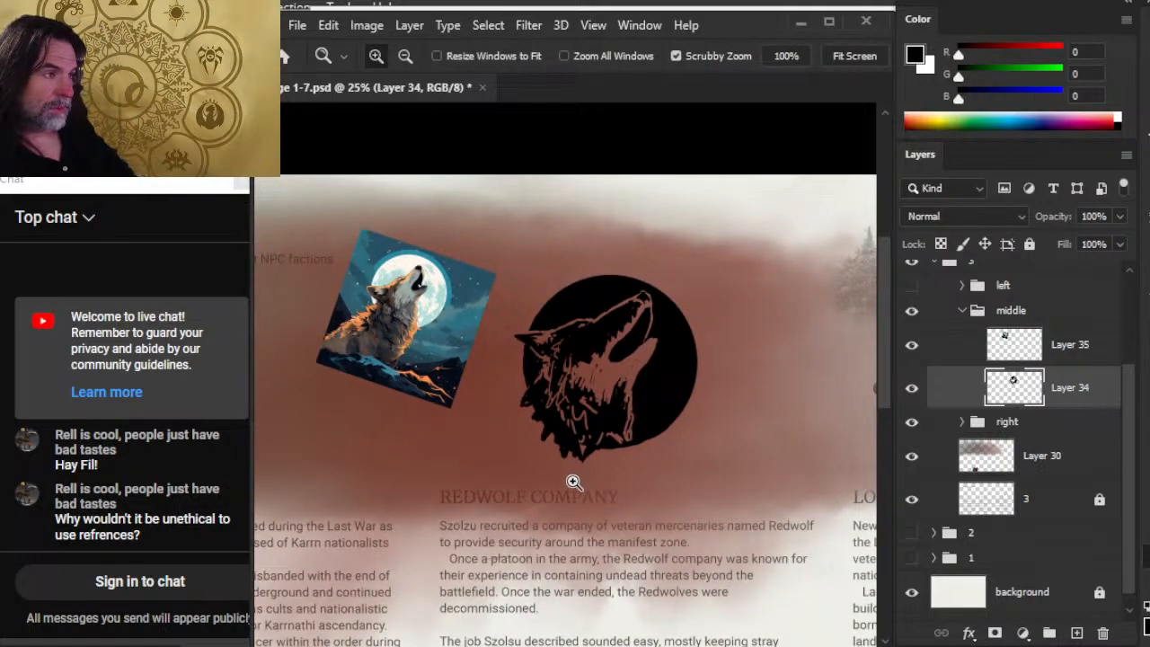
{"action": "key", "text": "b"}
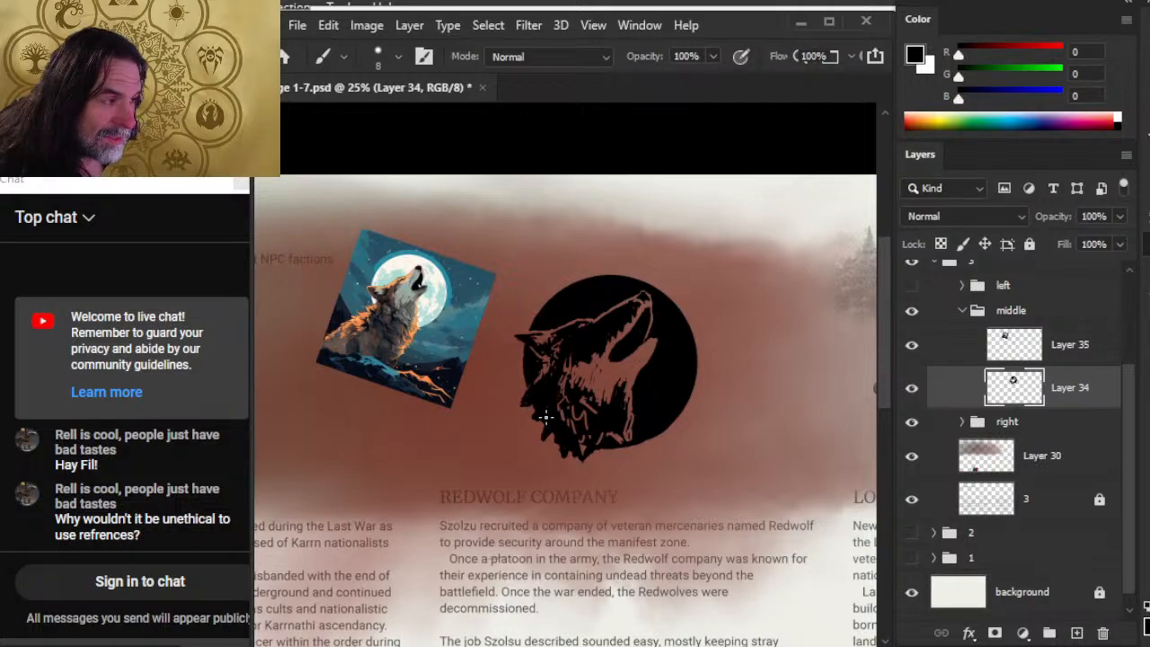
{"action": "key", "text": "e"}
{"action": "key", "text": "b"}
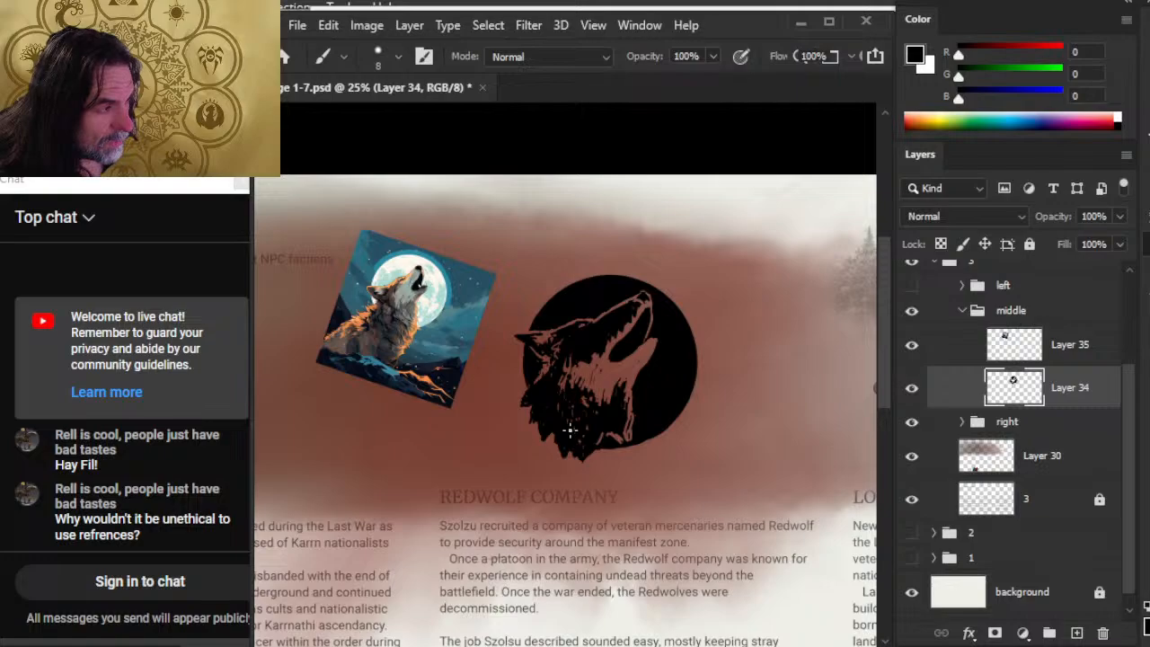
Step: Enlarge the brush to 30 and fill the wolf's lower neck with solid black
{"action": "key", "text": "bracketright"}
{"action": "key", "text": "bracketright"}
{"action": "key", "text": "bracketright"}
{"action": "key", "text": "bracketright"}
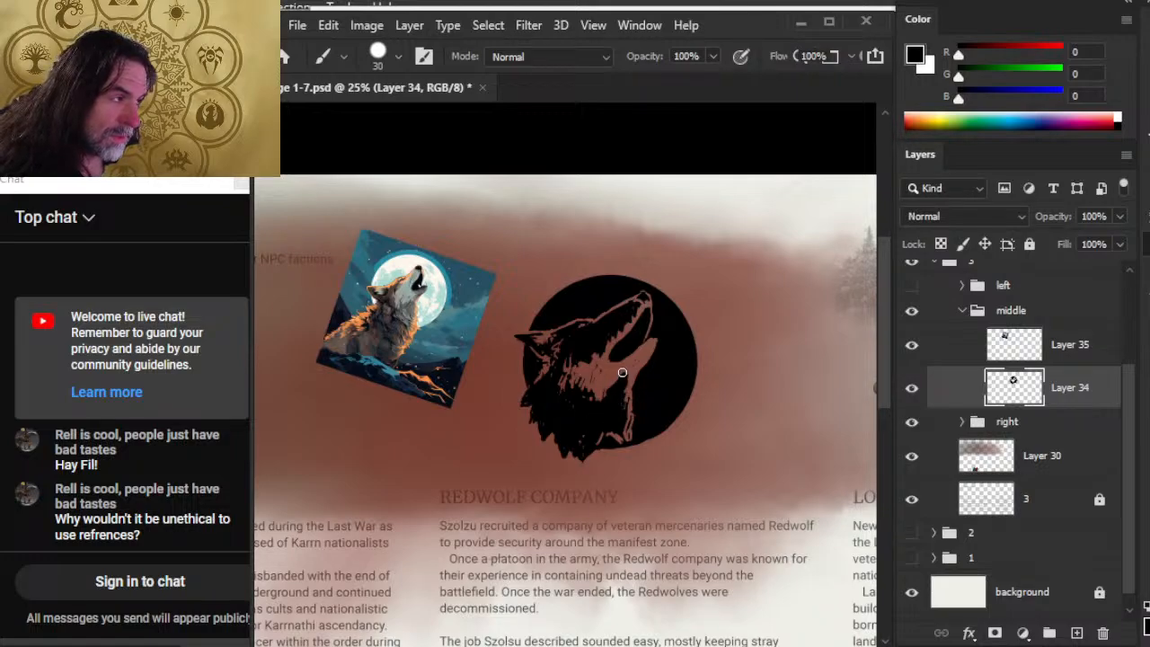
Step: Darken the throat below the wolf's jaw with size 8 black strokes, shaping fur along the jawline with the eraser
{"action": "key", "text": "e"}
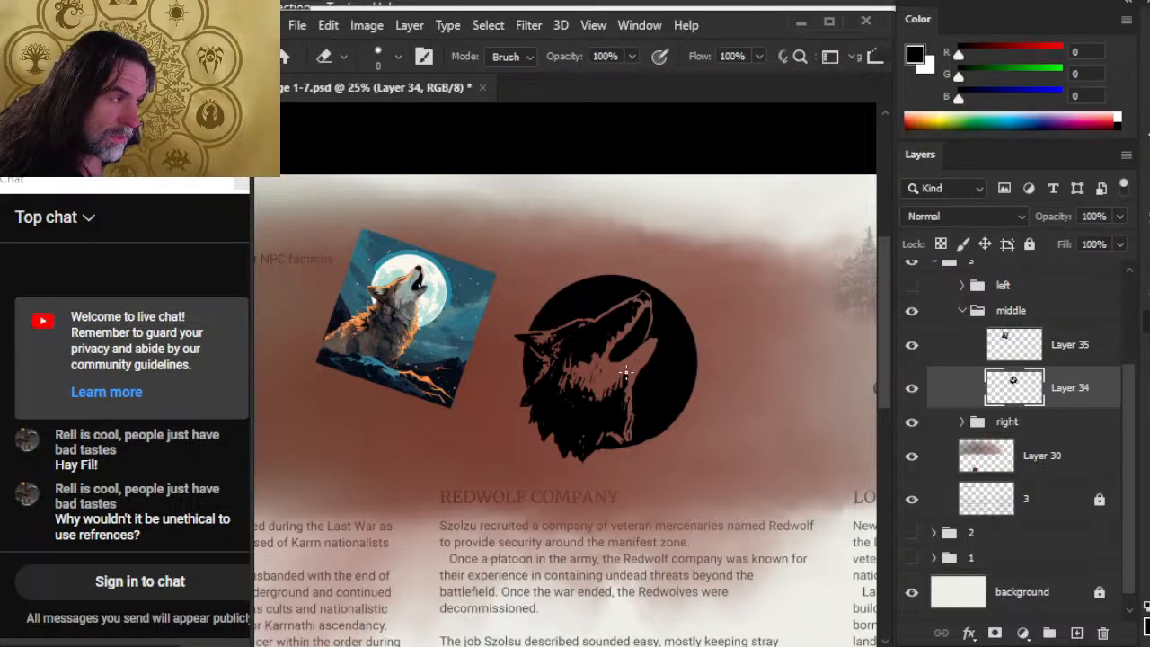
{"action": "key", "text": "b"}
{"action": "left_click_drag", "start_coordinate": [617, 385], "coordinate": [592, 404]}
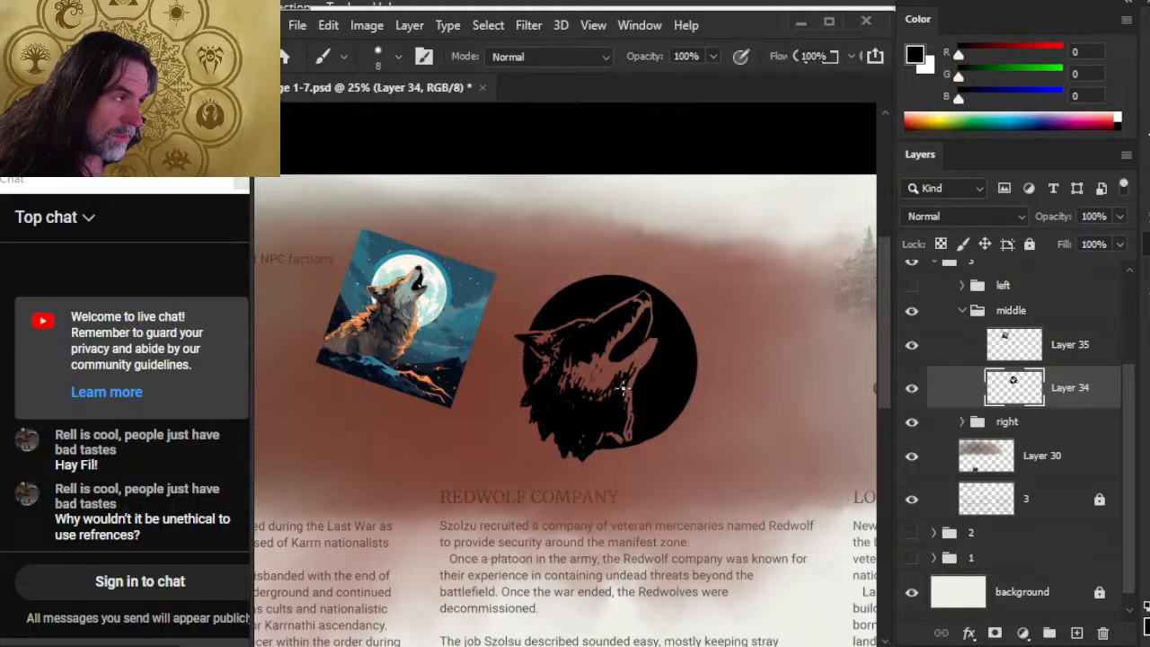
{"action": "key", "text": "e"}
{"action": "key", "text": "b"}
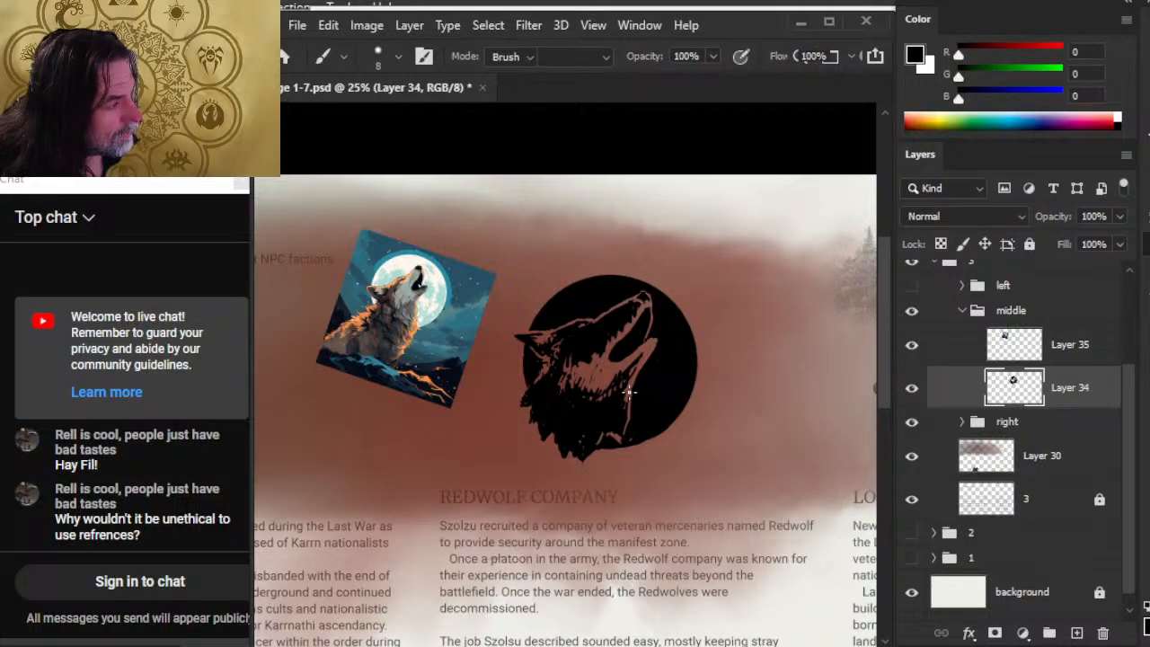
Step: Retouch the line down the front of the throat and trim the lowest fur point below the circle
{"action": "key", "text": "e"}
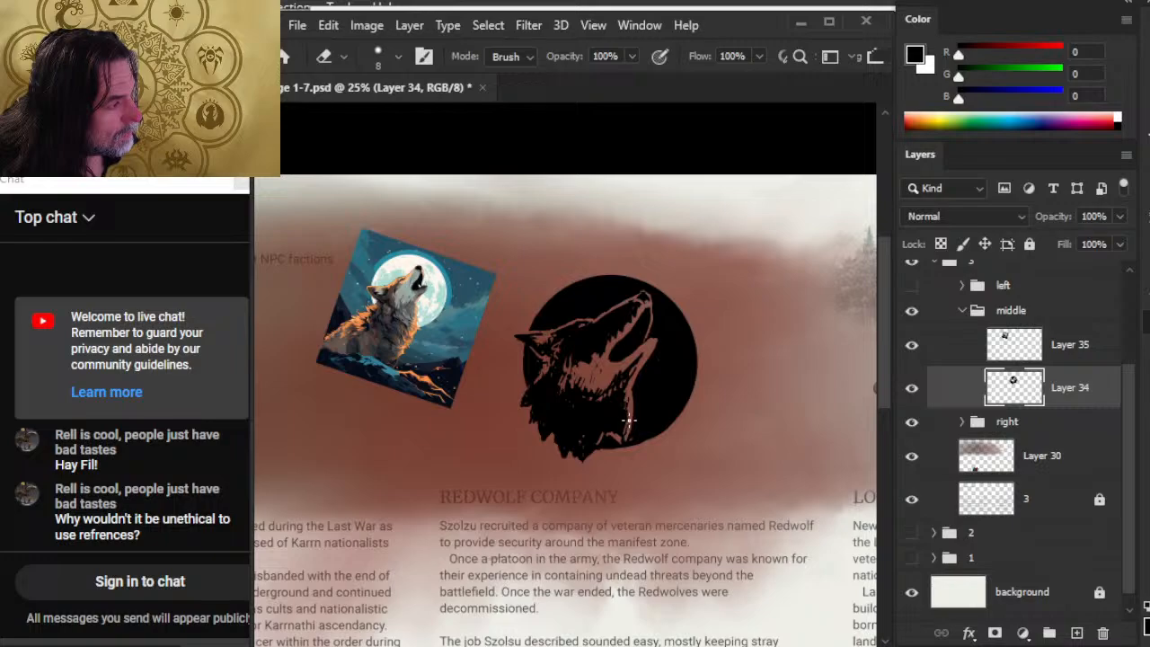
{"action": "key", "text": "b"}
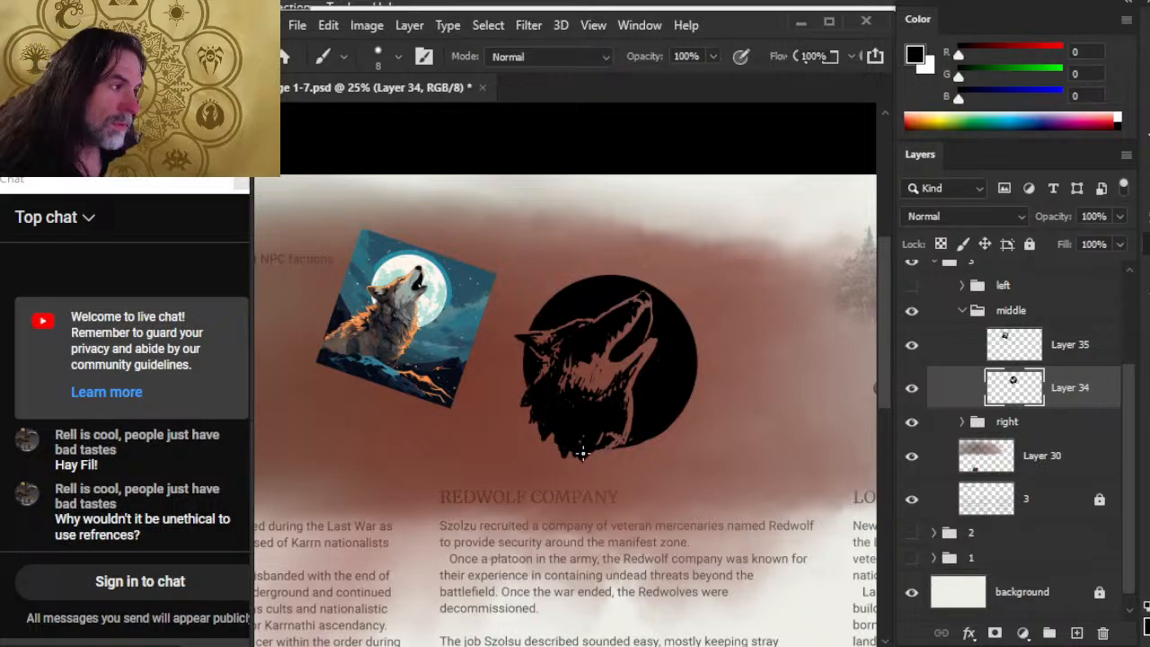
{"action": "key", "text": "e"}
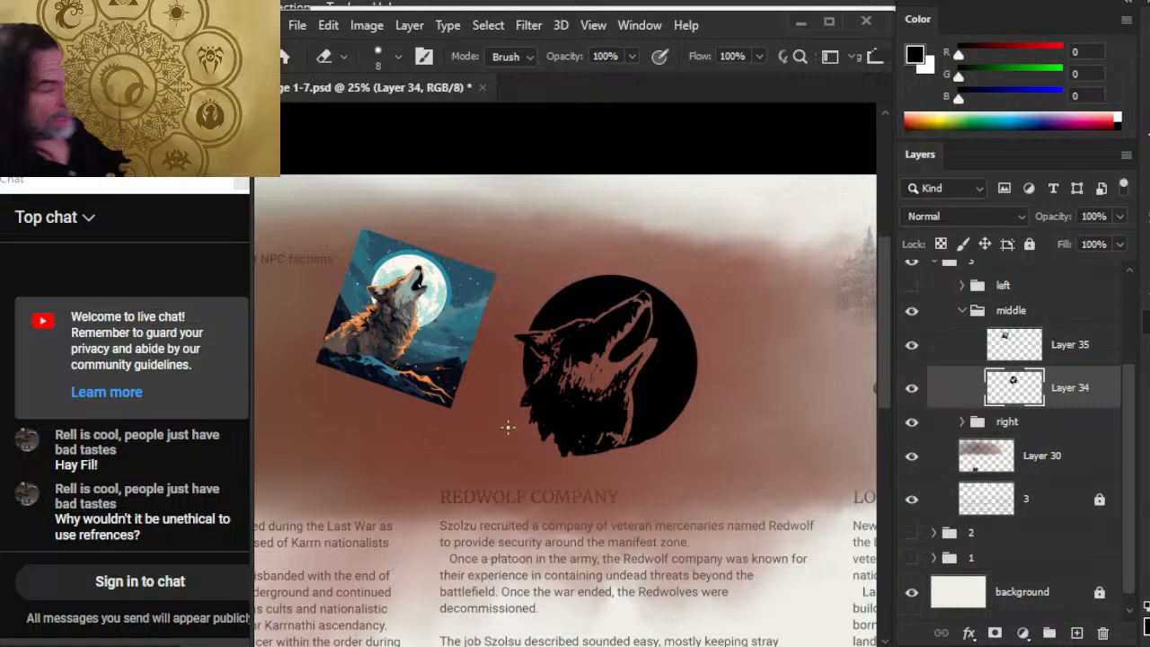
Step: Enlarge the eraser to size 15
{"action": "key", "text": "bracketright"}
{"action": "key", "text": "bracketright"}
{"action": "key", "text": "bracketright"}
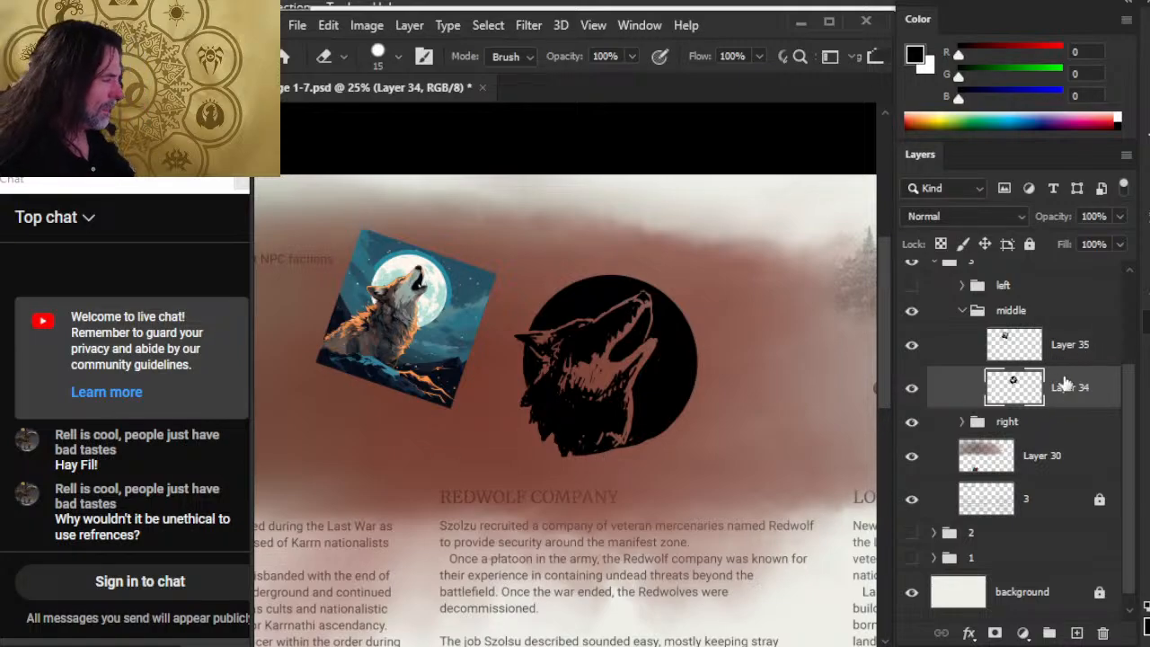
Step: Duplicate Layer 33 from the left group and place the copy in the middle group directly above Layer 34
{"action": "left_click", "coordinate": [961, 285]}
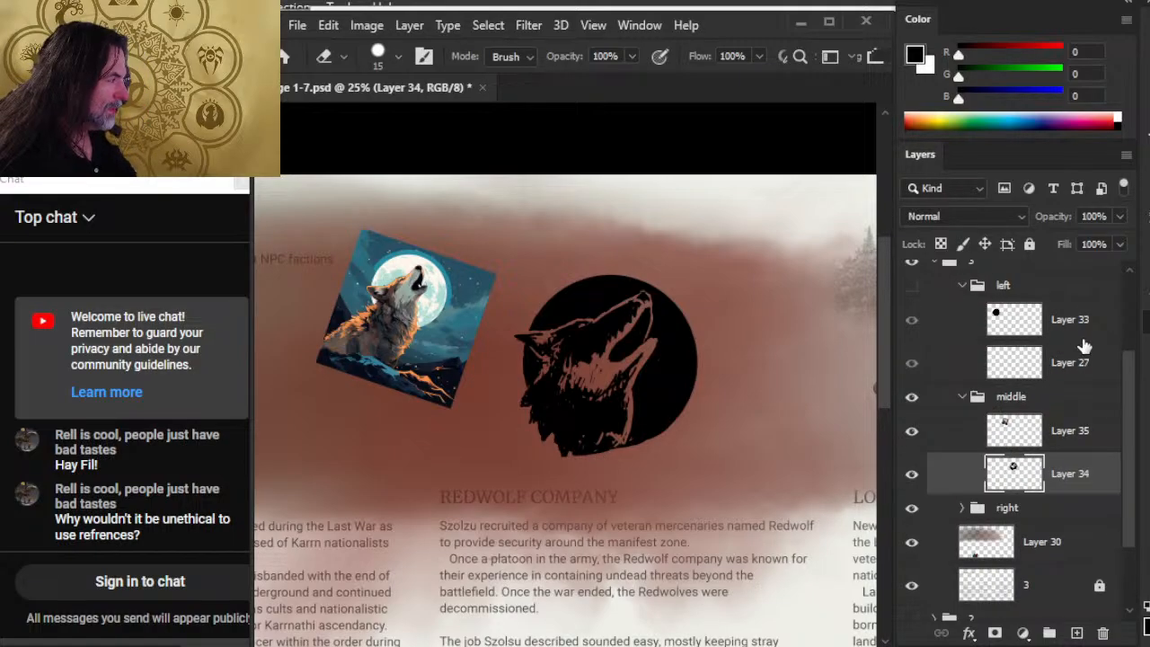
{"action": "right_click", "coordinate": [1073, 321]}
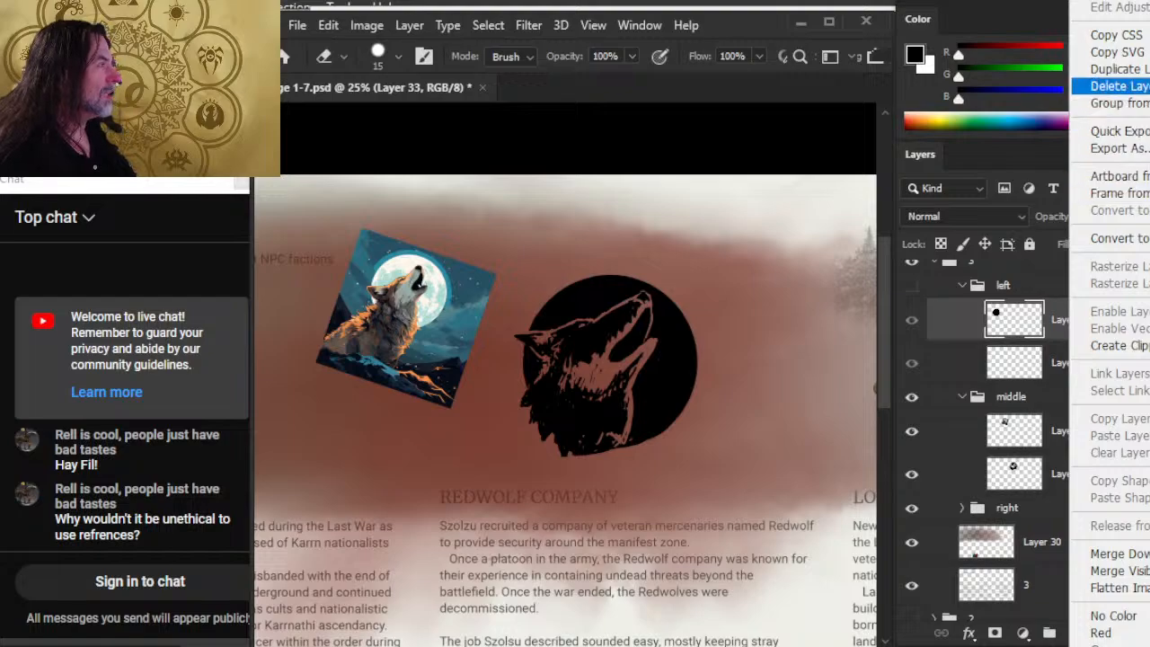
{"action": "left_click", "coordinate": [1114, 68]}
{"action": "key", "text": "Return"}
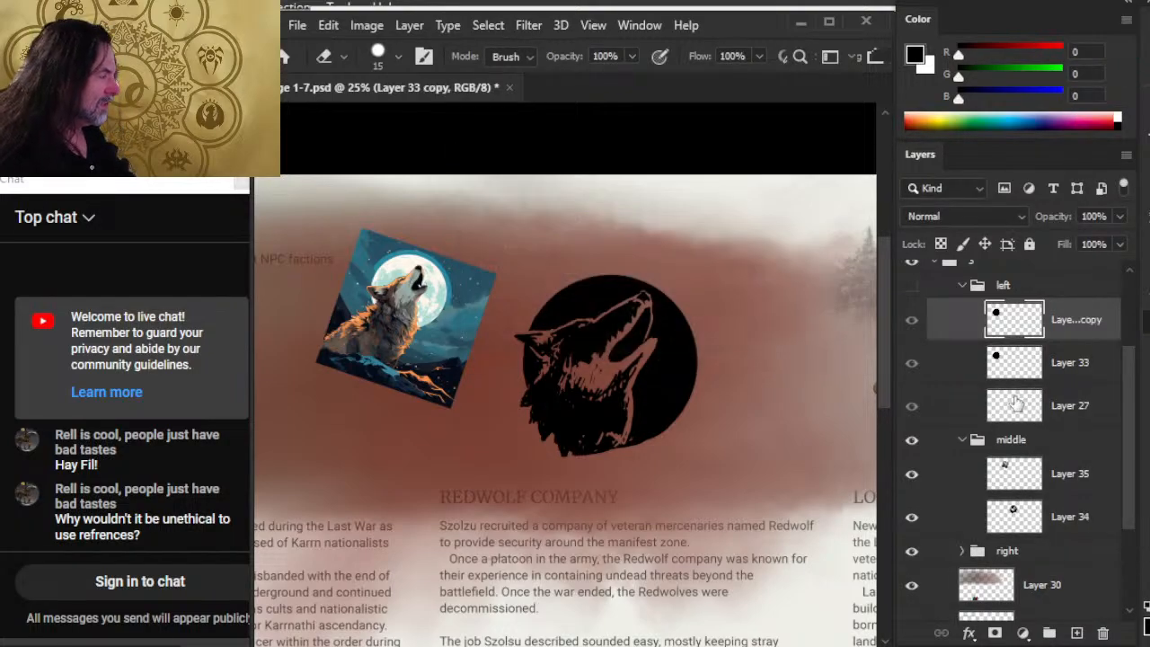
{"action": "left_click_drag", "start_coordinate": [1067, 325], "coordinate": [1049, 488]}
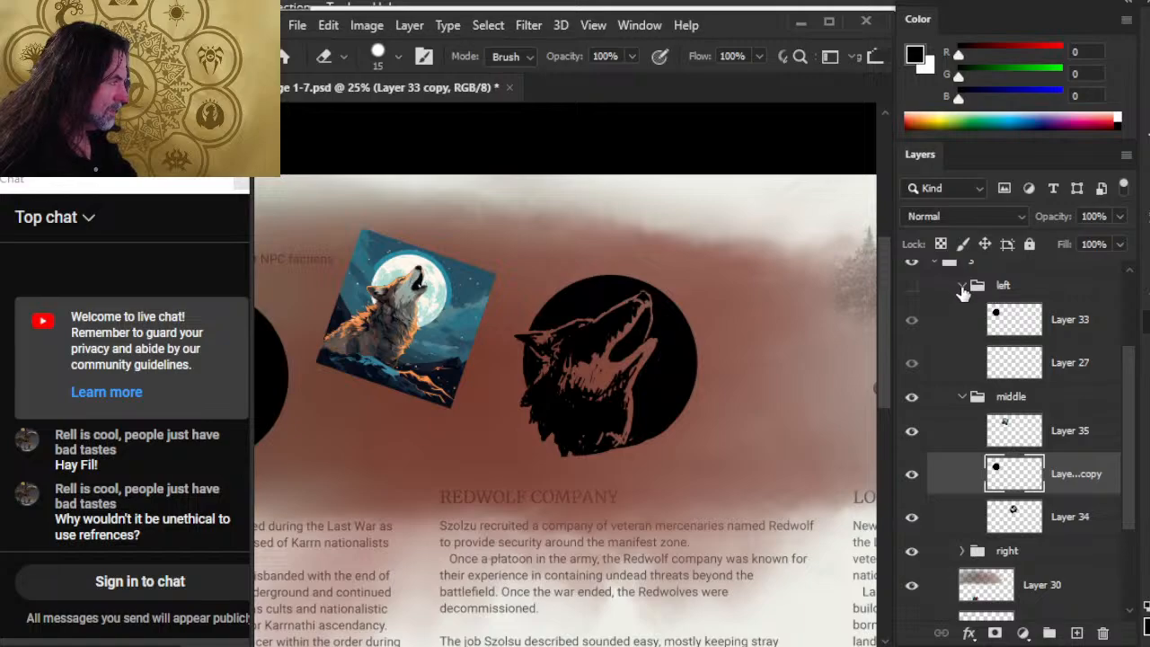
Step: Collapse the left group and move the copied black circle over the wolf emblem
{"action": "left_click", "coordinate": [961, 285]}
{"action": "key", "text": "v"}
{"action": "mouse_move", "coordinate": [660, 359]}
{"action": "left_mouse_down"}
{"action": "mouse_move", "coordinate": [619, 346]}
{"action": "mouse_move", "coordinate": [588, 382]}
{"action": "mouse_move", "coordinate": [639, 423]}
{"action": "mouse_move", "coordinate": [662, 392]}
{"action": "mouse_move", "coordinate": [661, 370]}
{"action": "left_mouse_up"}
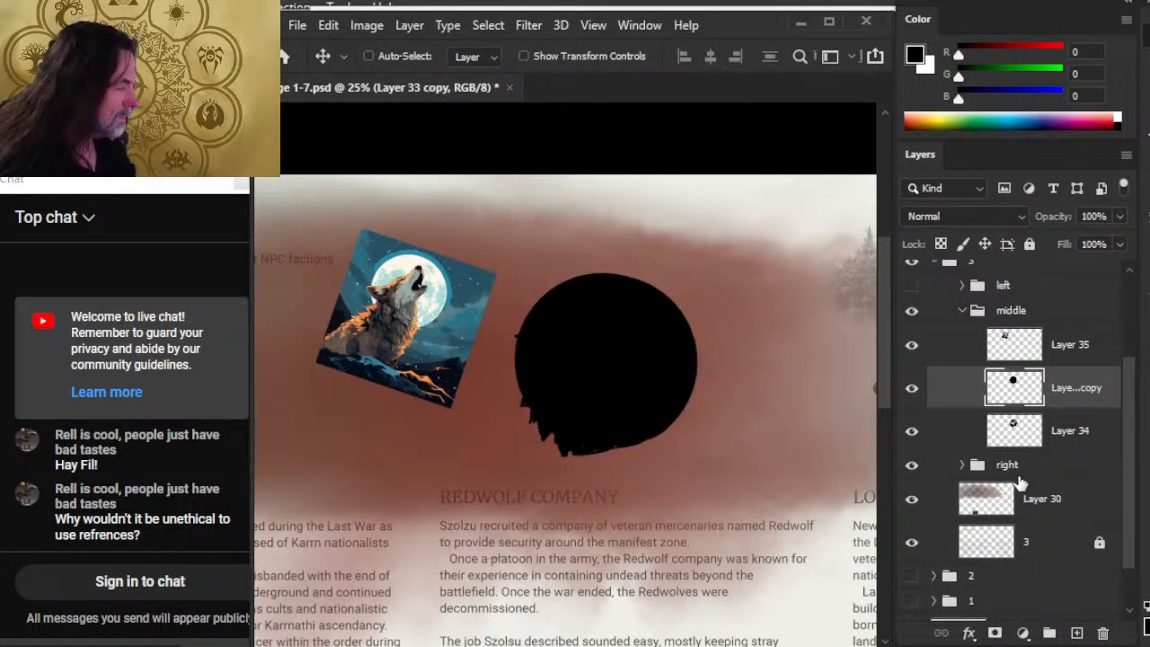
Step: Lower the opacity of Layer 34 to 61% and of the circle copy to 60%
{"action": "left_click", "coordinate": [1069, 431]}
{"action": "left_click", "coordinate": [1120, 216]}
{"action": "left_click_drag", "start_coordinate": [1108, 250], "coordinate": [1082, 238]}
{"action": "left_click", "coordinate": [1078, 387]}
{"action": "left_click", "coordinate": [1119, 215]}
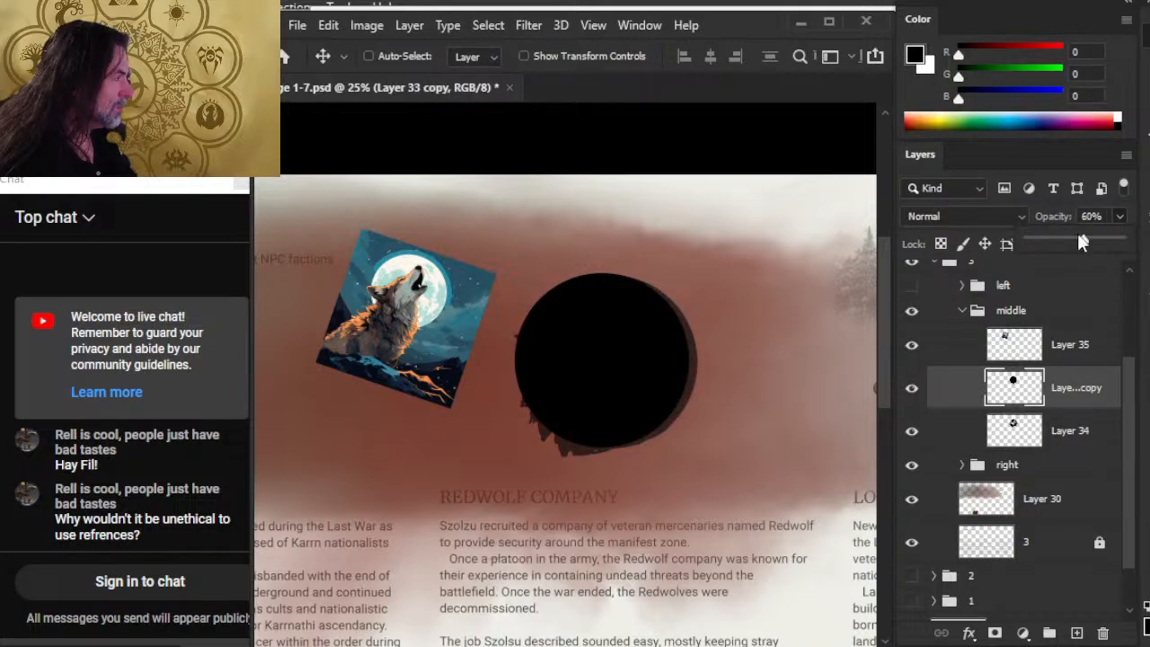
Step: Align the semi-transparent circle copy with the round edge of the wolf emblem
{"action": "key", "text": "ctrl+space"}
{"action": "left_click_drag", "start_coordinate": [575, 271], "coordinate": [622, 297]}
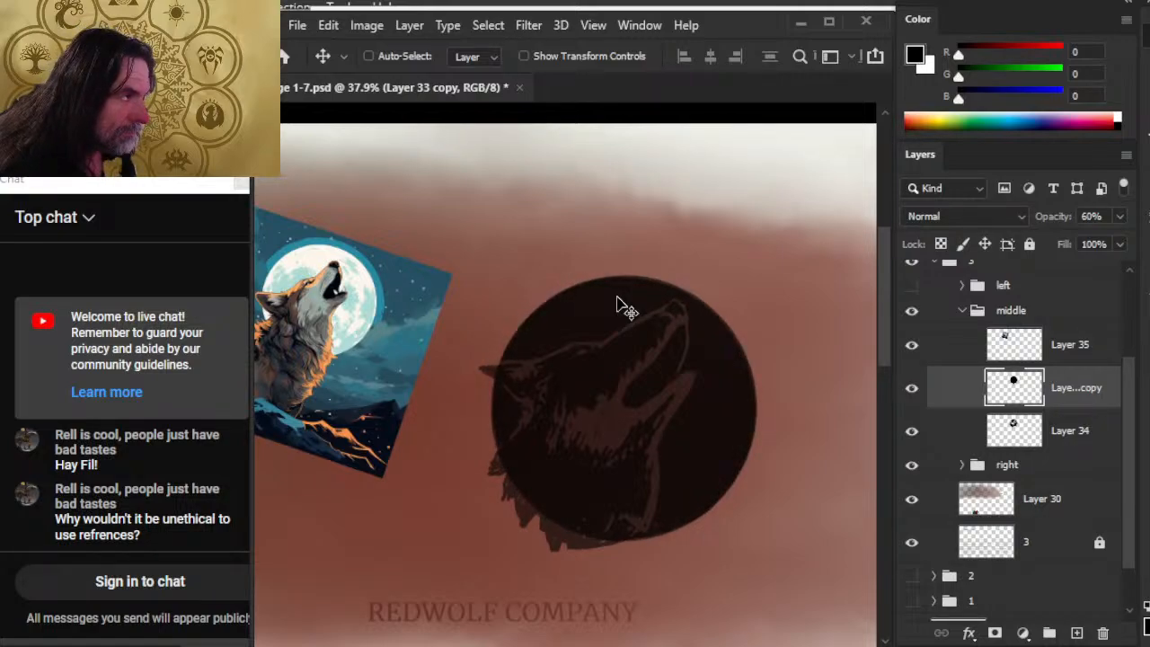
{"action": "key", "text": "z"}
{"action": "left_click_drag", "start_coordinate": [647, 449], "coordinate": [705, 456]}
{"action": "key", "text": "space"}
{"action": "left_click_drag", "start_coordinate": [711, 290], "coordinate": [707, 409]}
{"action": "key", "text": "b"}
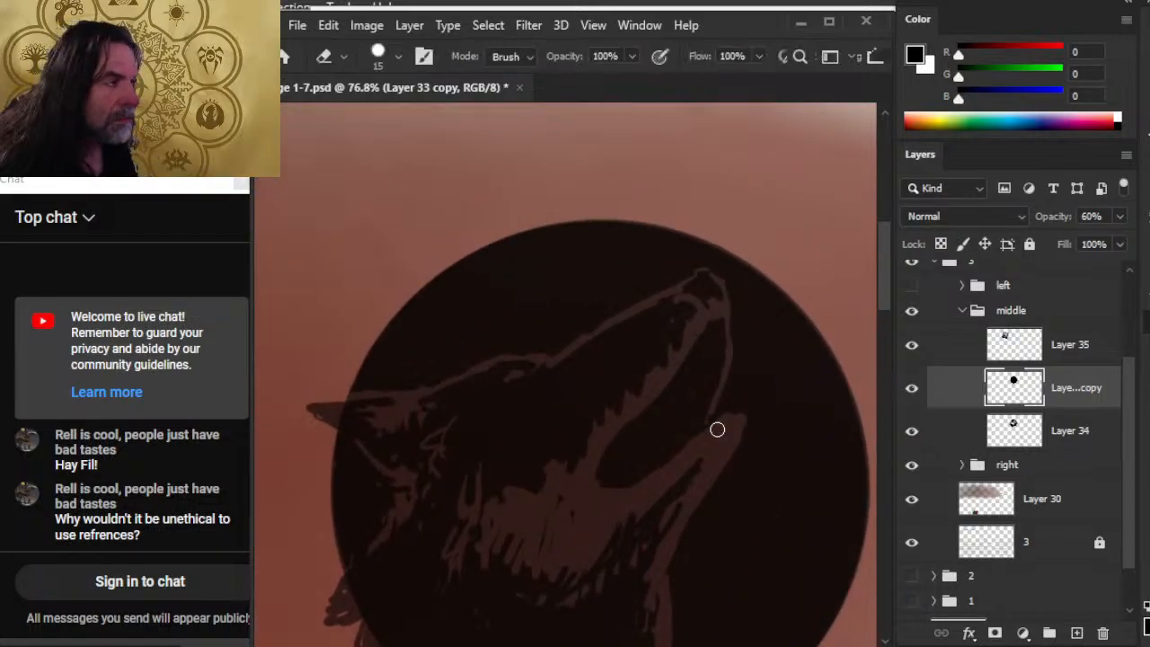
{"action": "key", "text": "v"}
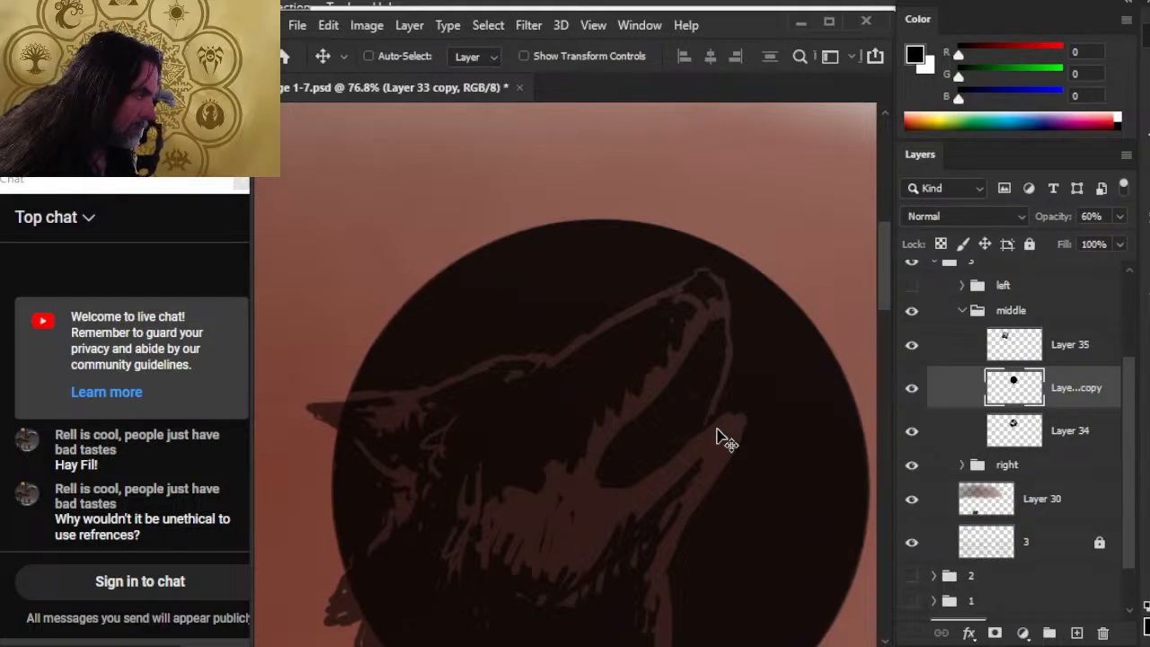
{"action": "key", "text": "z"}
{"action": "left_click_drag", "start_coordinate": [745, 420], "coordinate": [650, 428]}
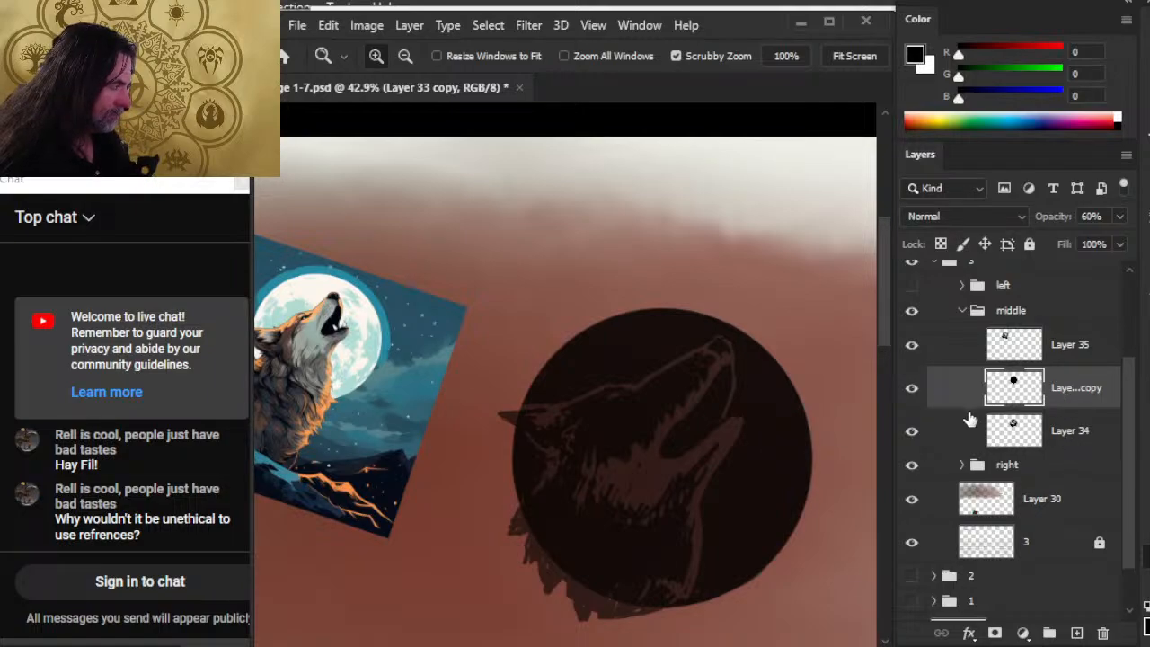
Step: Load the circle copy as an inverted selection, erase Layer 34's excess below the circle with a size 45 eraser, and deselect
{"action": "left_click", "coordinate": [1025, 397], "text": "ctrl"}
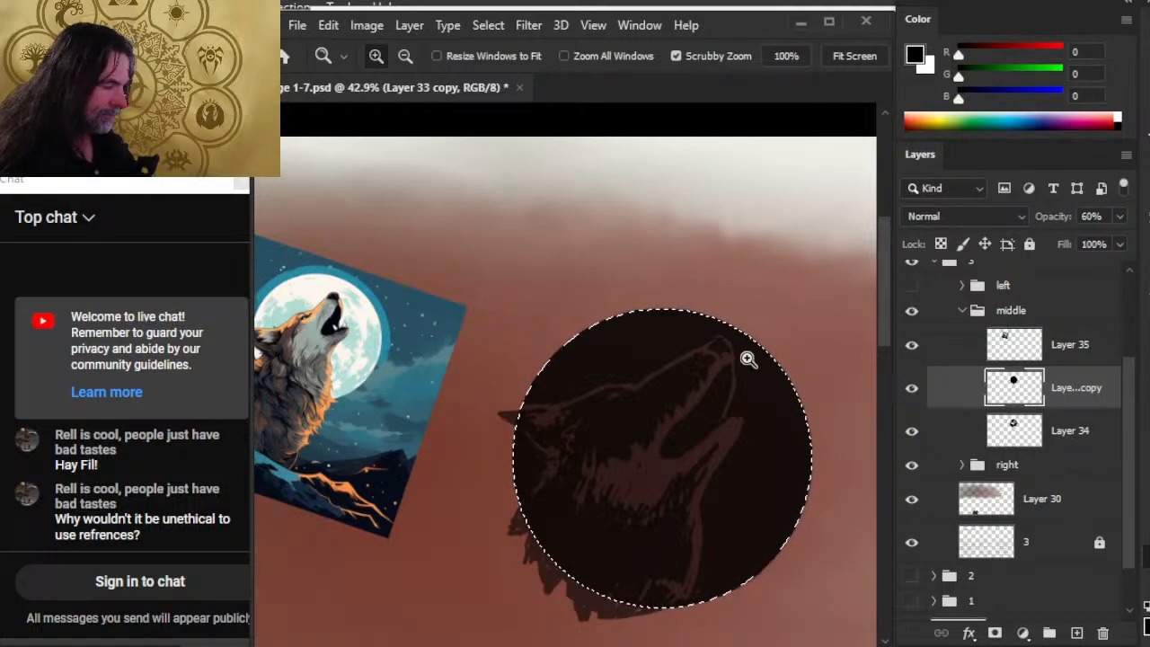
{"action": "key", "text": "l"}
{"action": "right_click", "coordinate": [786, 320]}
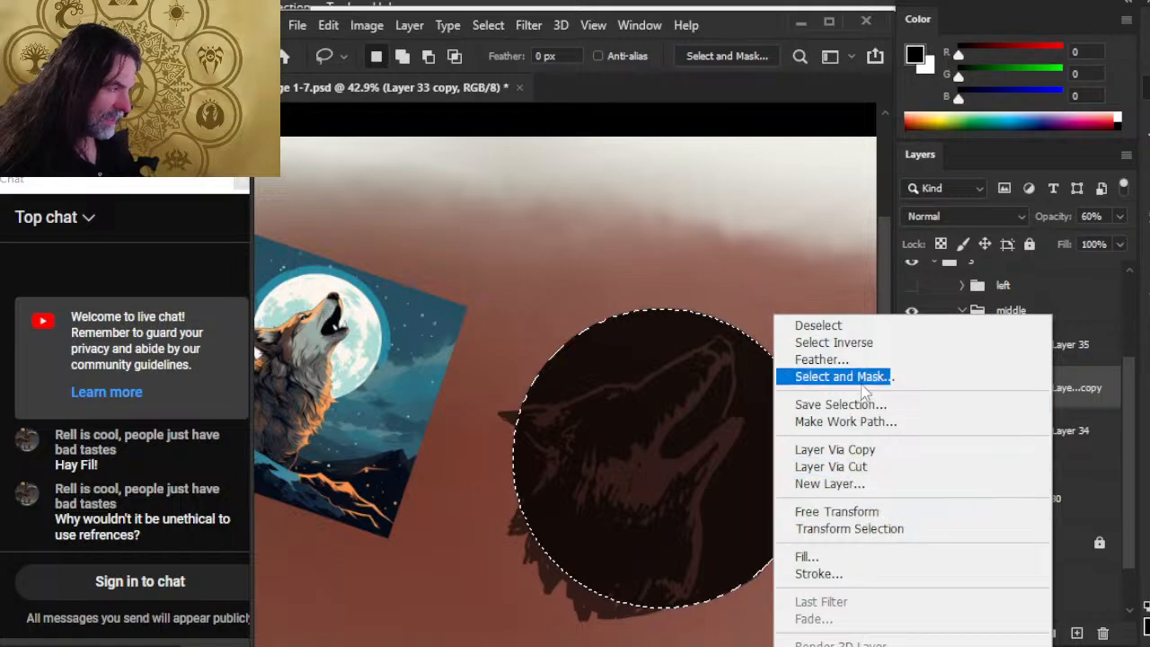
{"action": "left_click", "coordinate": [894, 350]}
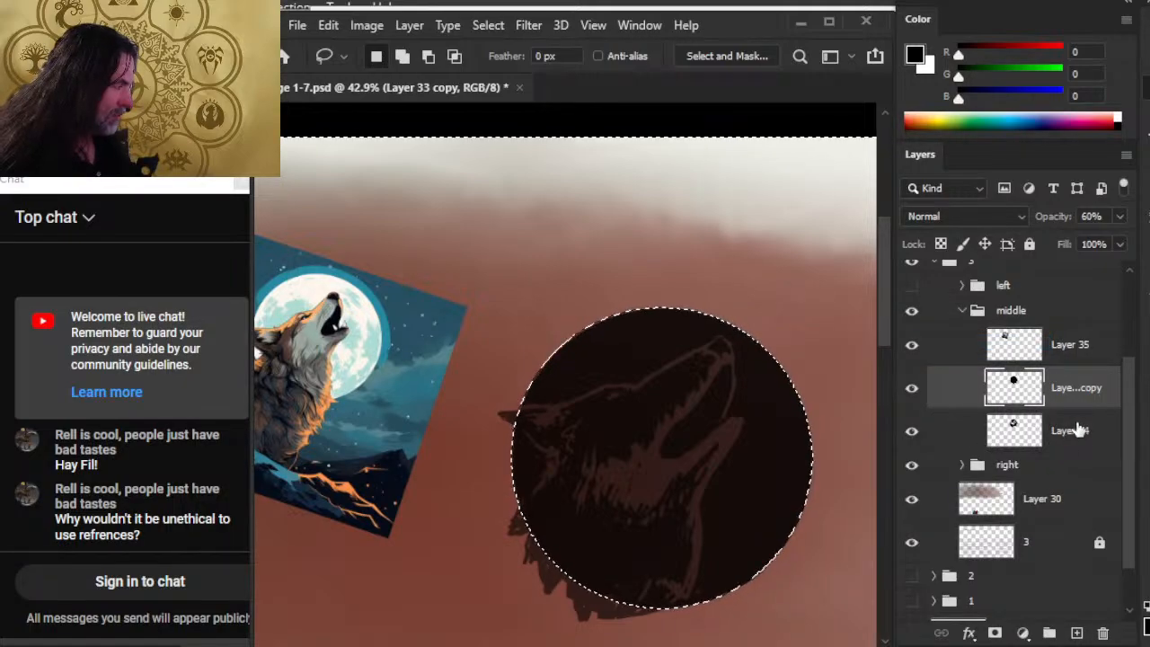
{"action": "left_click", "coordinate": [1087, 432]}
{"action": "key", "text": "e"}
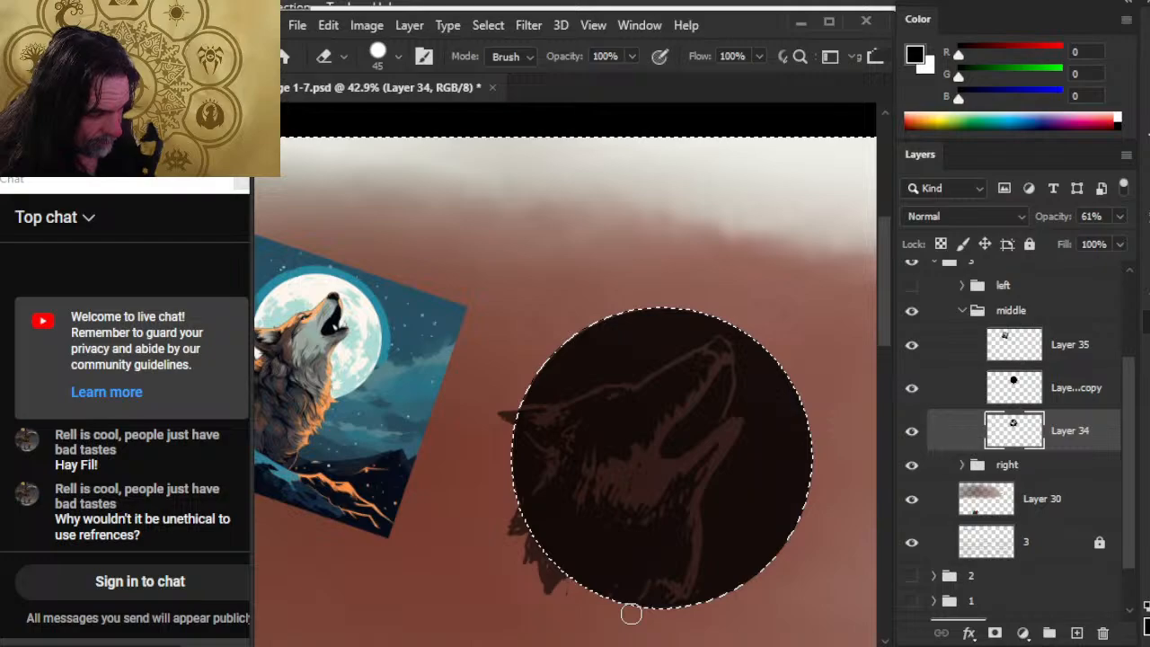
{"action": "key", "text": "l"}
{"action": "key", "text": "ctrl+d"}
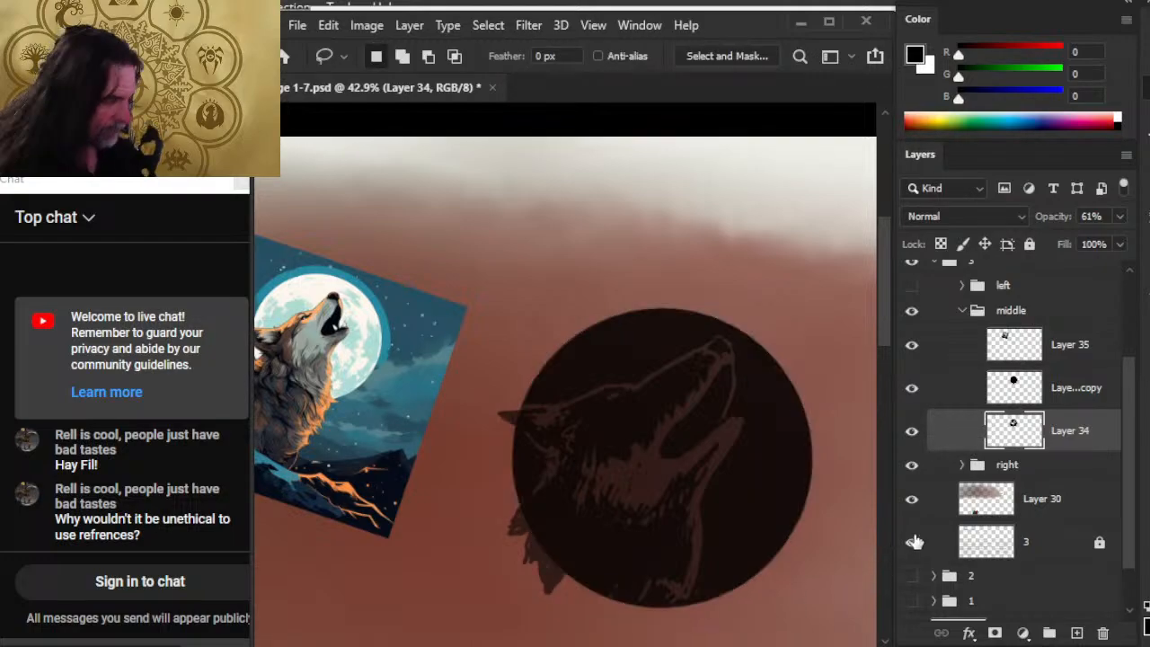
Step: Hide the circle copy layer to reveal the trimmed wolf emblem
{"action": "key", "text": "z"}
{"action": "scroll", "coordinate": [685, 482], "scroll_direction": "down", "scroll_amount": 1}
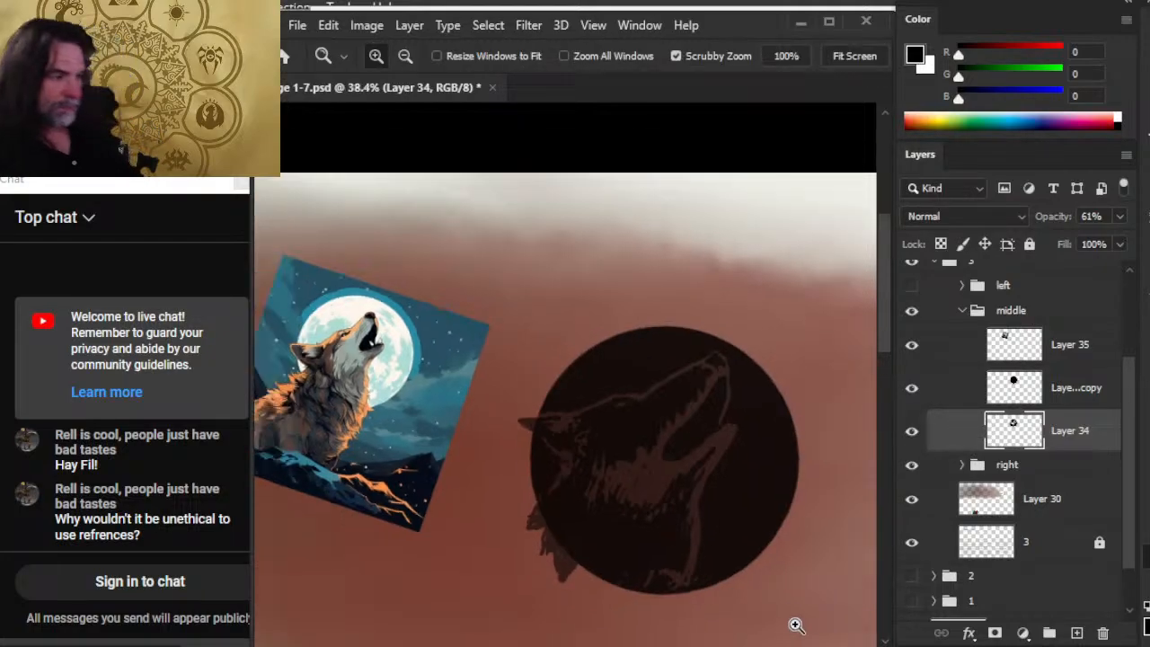
{"action": "left_click", "coordinate": [912, 387]}
{"action": "scroll", "coordinate": [586, 431], "scroll_direction": "down", "scroll_amount": 2}
{"action": "scroll", "coordinate": [647, 605], "scroll_direction": "down", "scroll_amount": 4}
{"action": "scroll", "coordinate": [610, 563], "scroll_direction": "up", "scroll_amount": 3}
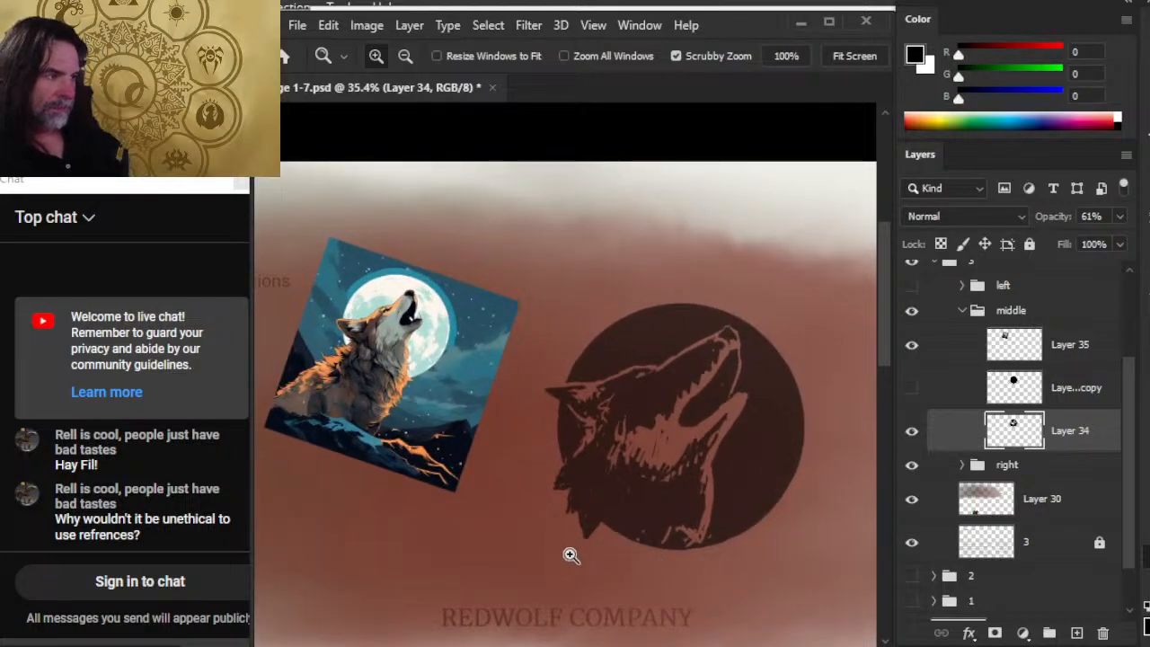
Step: Rebuild the ragged fur along the wolf's lower neck on Layer 34 with size 8 brush strokes and eraser touch-ups
{"action": "key", "text": "b"}
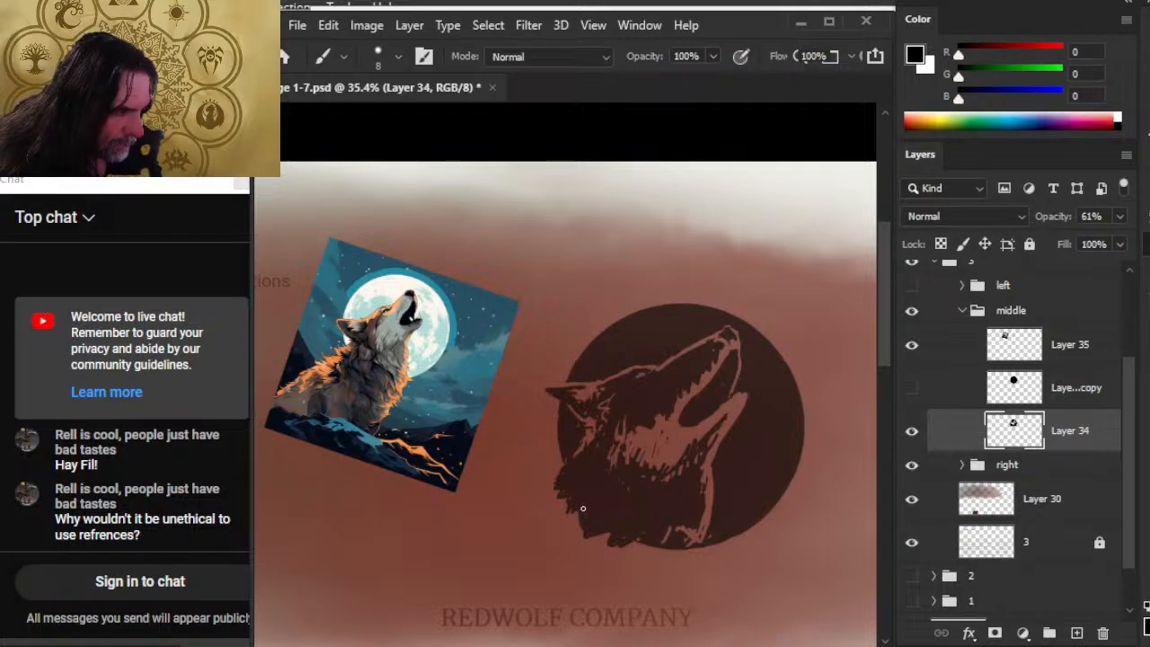
{"action": "key", "text": "e"}
{"action": "key", "text": "b"}
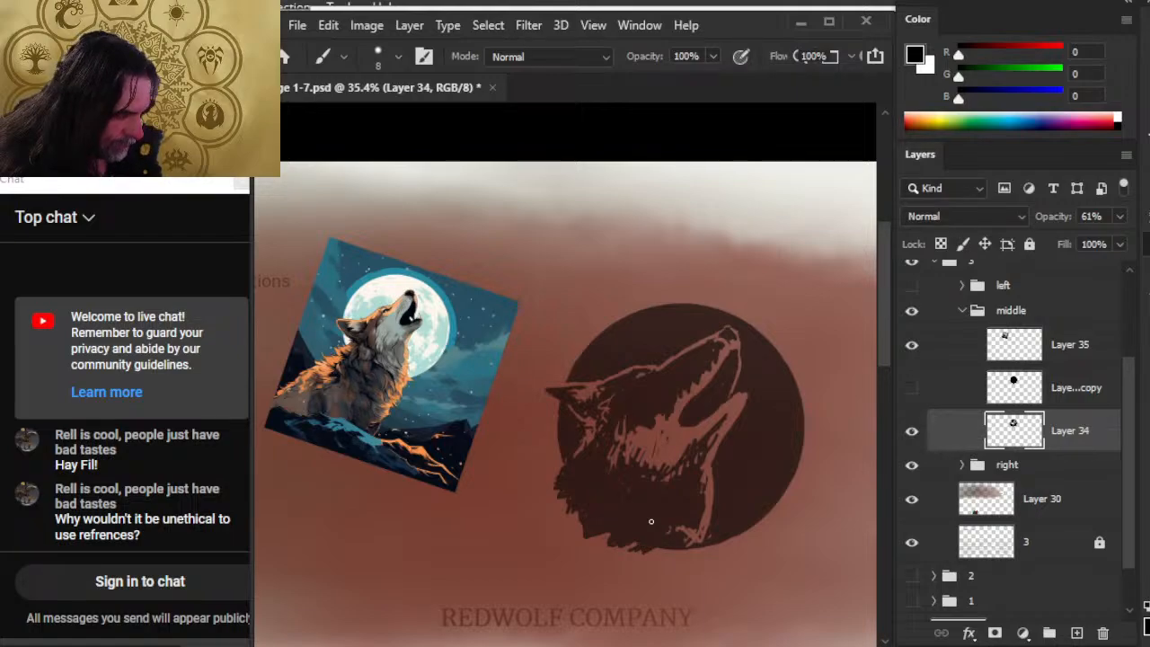
{"action": "key", "text": "e"}
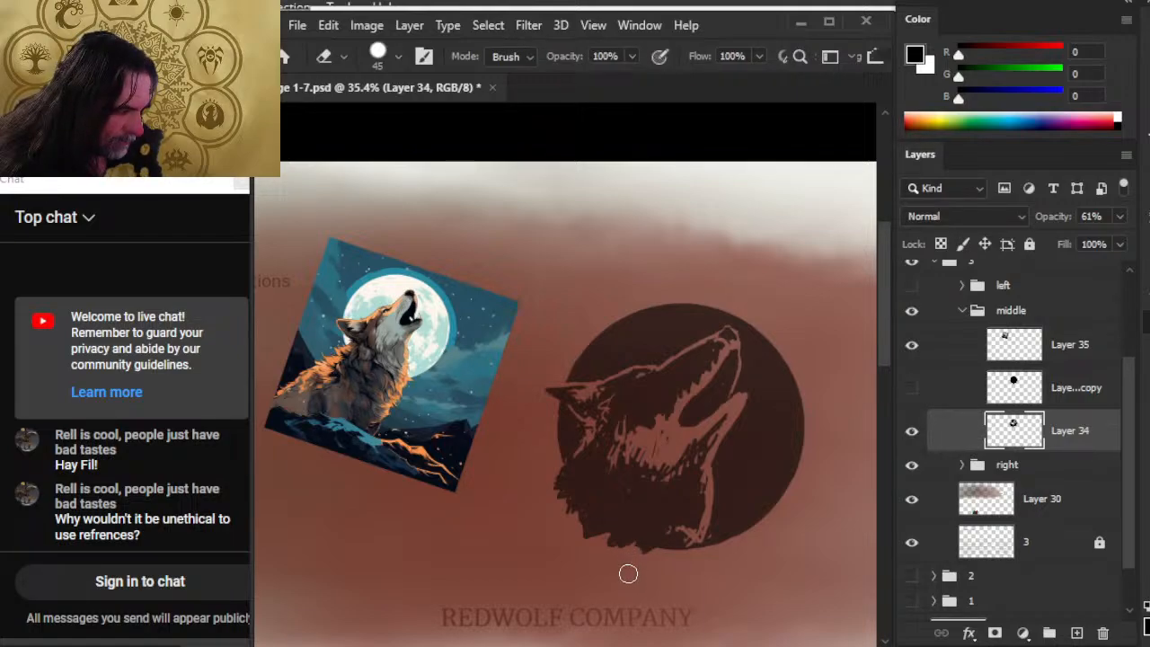
{"action": "key", "text": "b"}
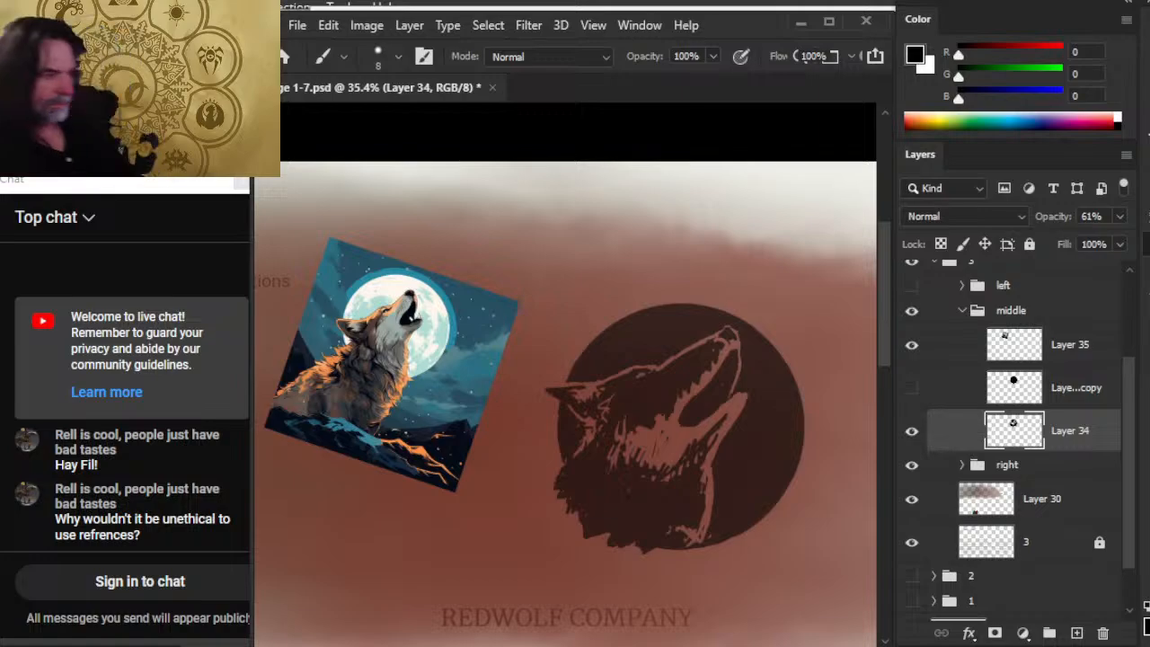
Step: Restore the opacity of Layer 34 to 100%
{"action": "key", "text": "z"}
{"action": "left_click_drag", "start_coordinate": [690, 380], "coordinate": [616, 506]}
{"action": "left_click_drag", "start_coordinate": [821, 419], "coordinate": [729, 389]}
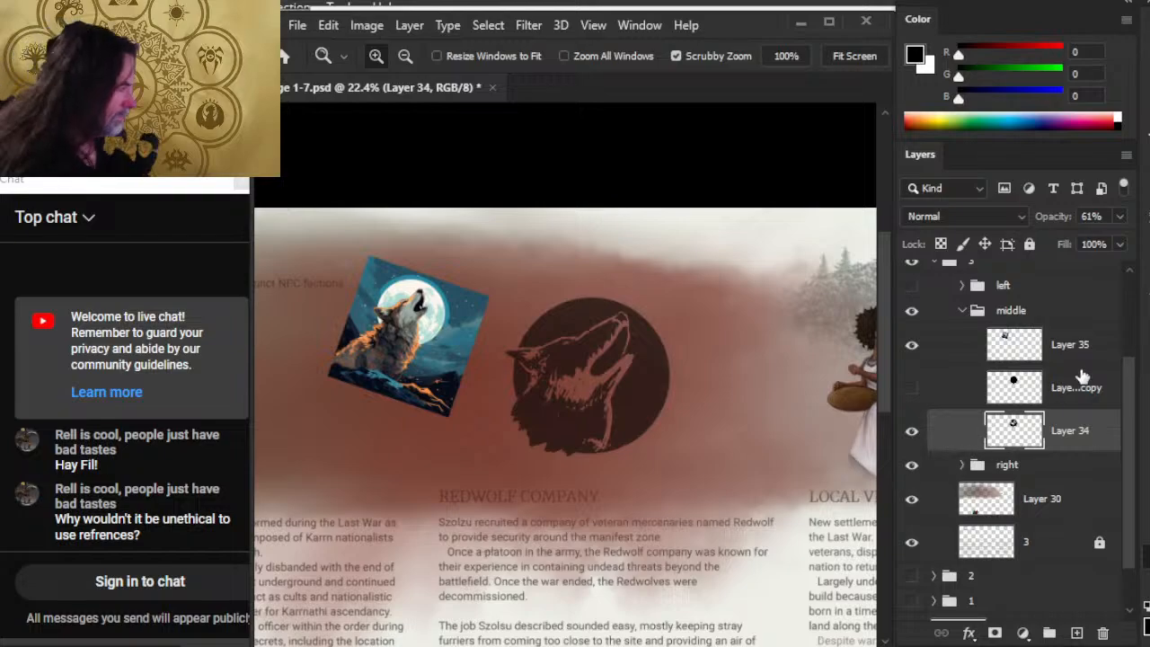
{"action": "left_click", "coordinate": [1120, 217]}
{"action": "left_click_drag", "start_coordinate": [1086, 240], "coordinate": [1128, 240]}
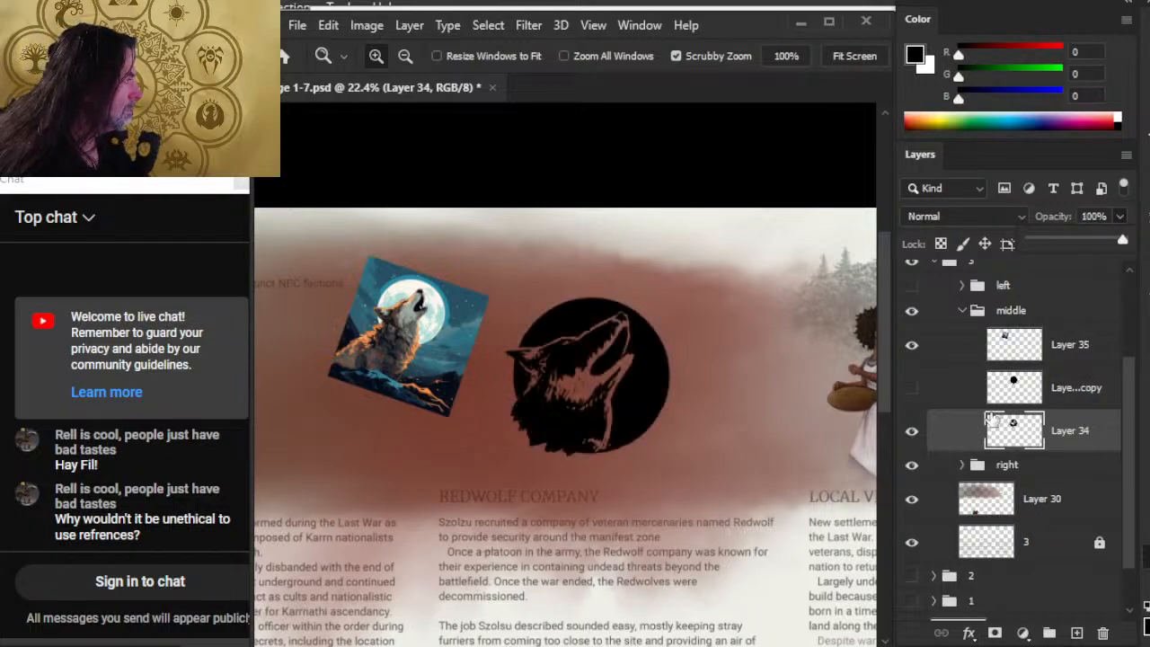
Step: Rework the wolf's jaw, brow and eye lines, alternating a size 8 black brush with the eraser at sizes 15 and 10
{"action": "left_click", "coordinate": [687, 439]}
{"action": "left_click_drag", "start_coordinate": [686, 417], "coordinate": [621, 416]}
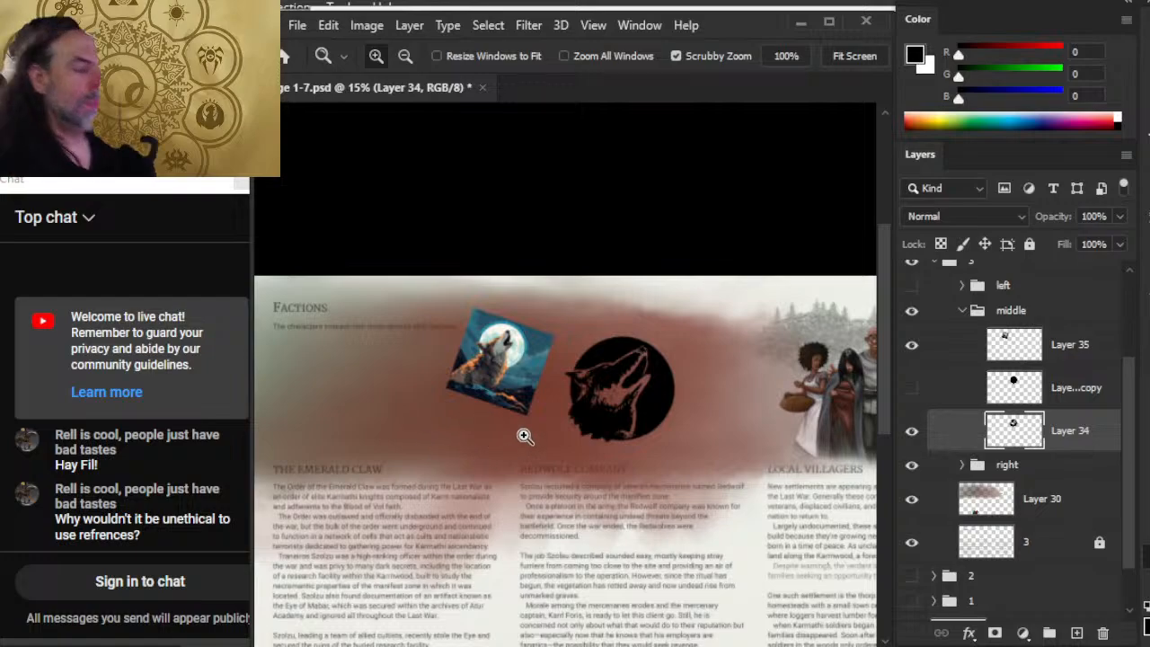
{"action": "left_click", "coordinate": [611, 388]}
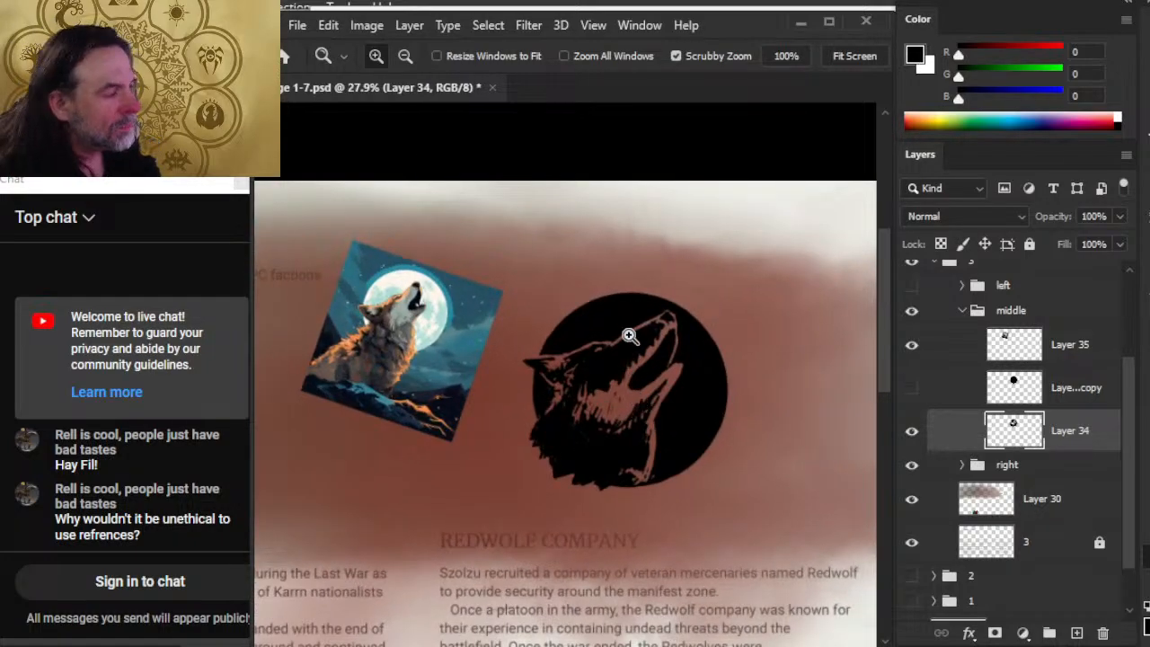
{"action": "key", "text": "b"}
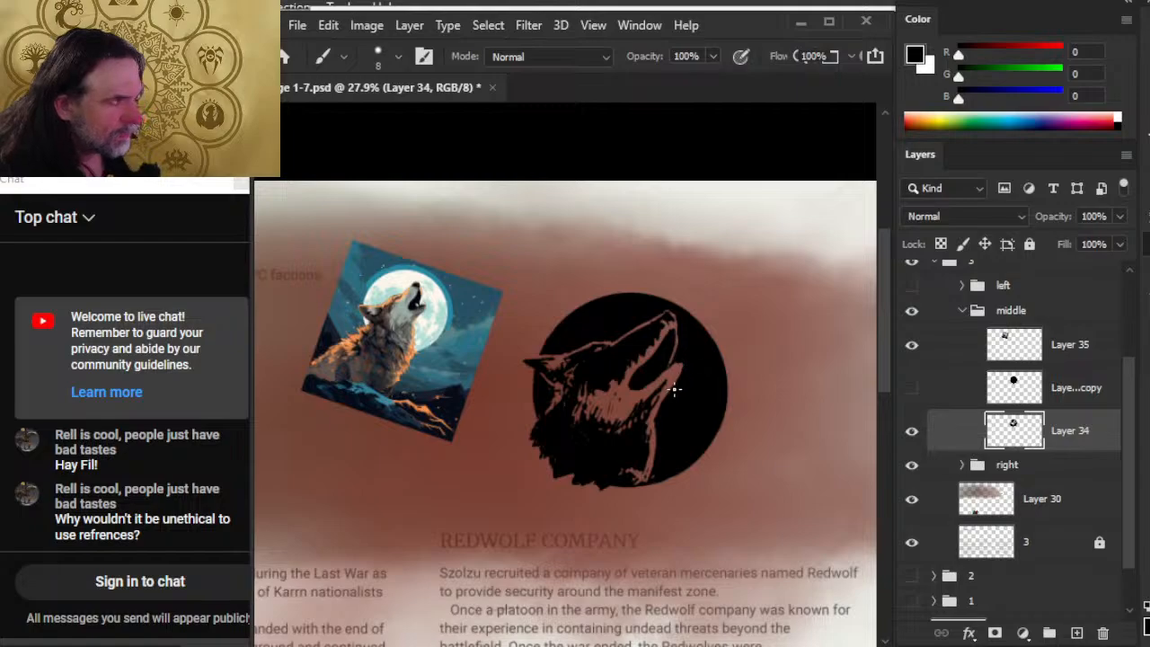
{"action": "key", "text": "e"}
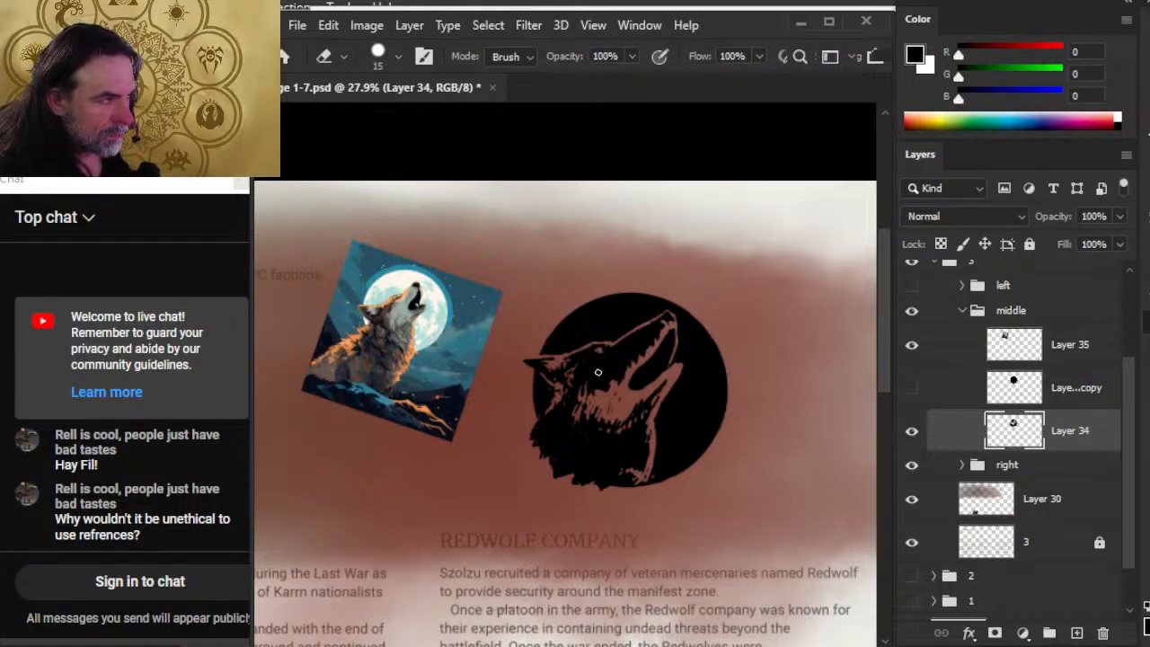
{"action": "key", "text": "b"}
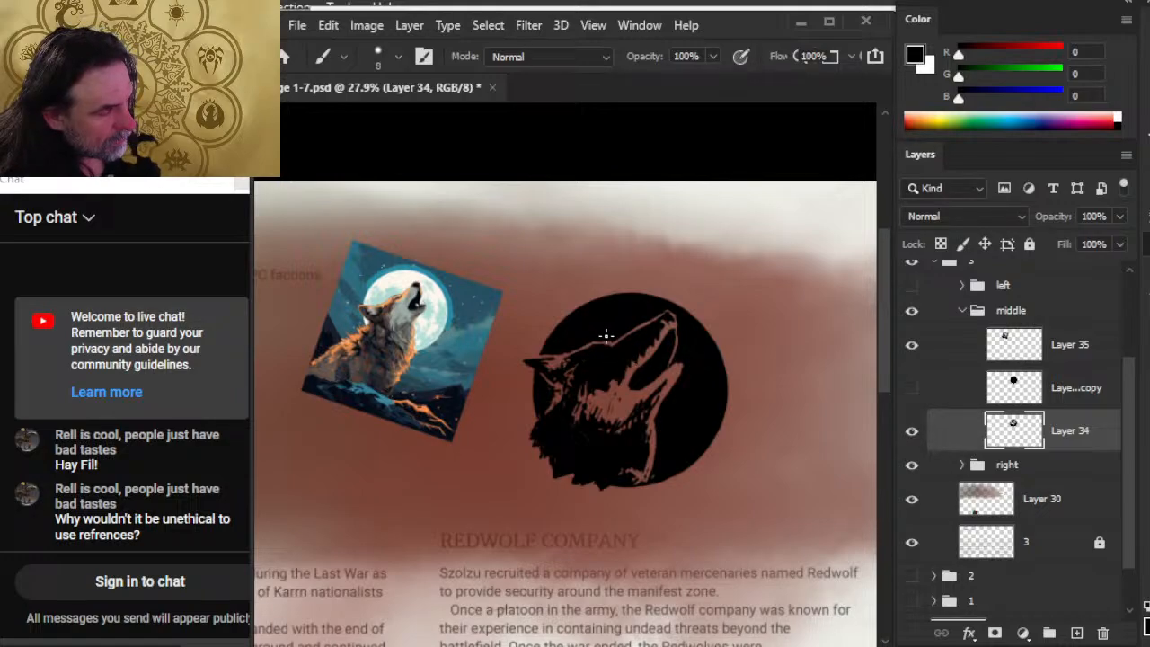
{"action": "key", "text": "e"}
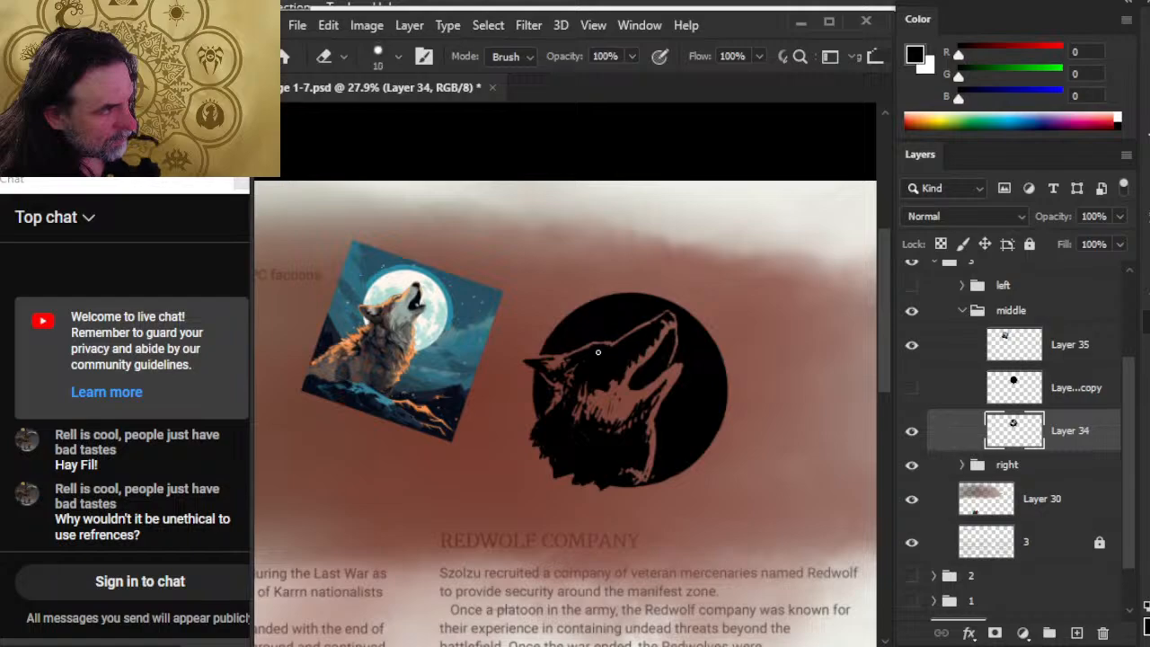
{"action": "key", "text": "b"}
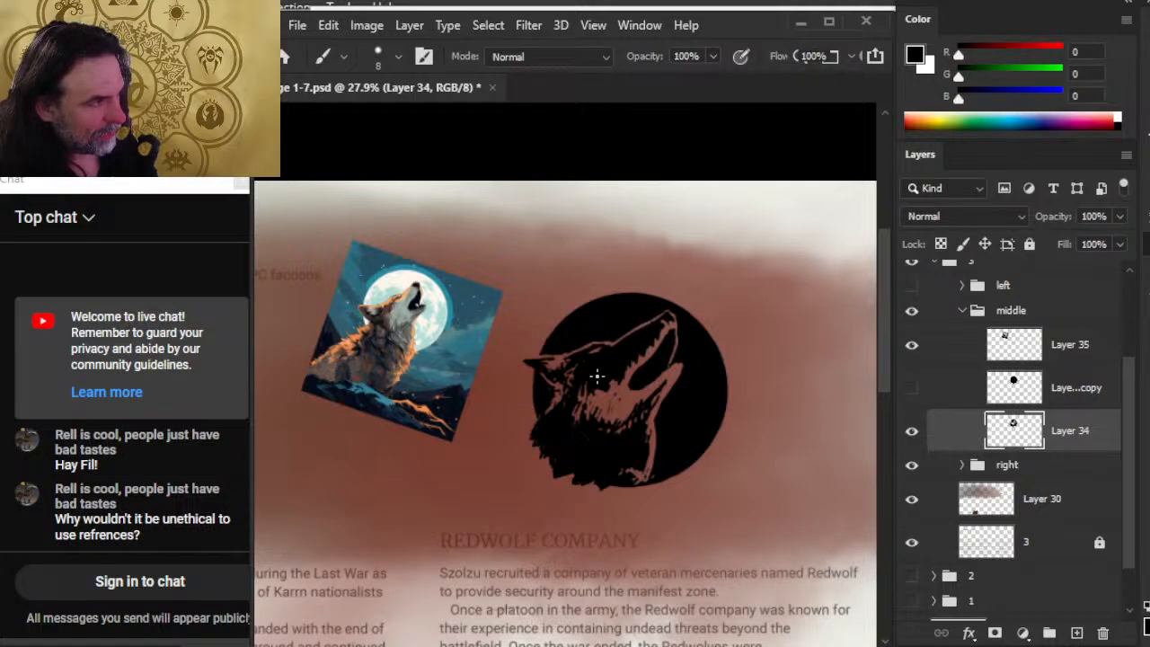
Step: Trim the wolf's protruding ear back to the circle's edge on Layer 34, using a size 20 eraser and size 8 black brush
{"action": "key", "text": "e"}
{"action": "left_click_drag", "start_coordinate": [555, 351], "coordinate": [549, 363]}
{"action": "key", "text": "b"}
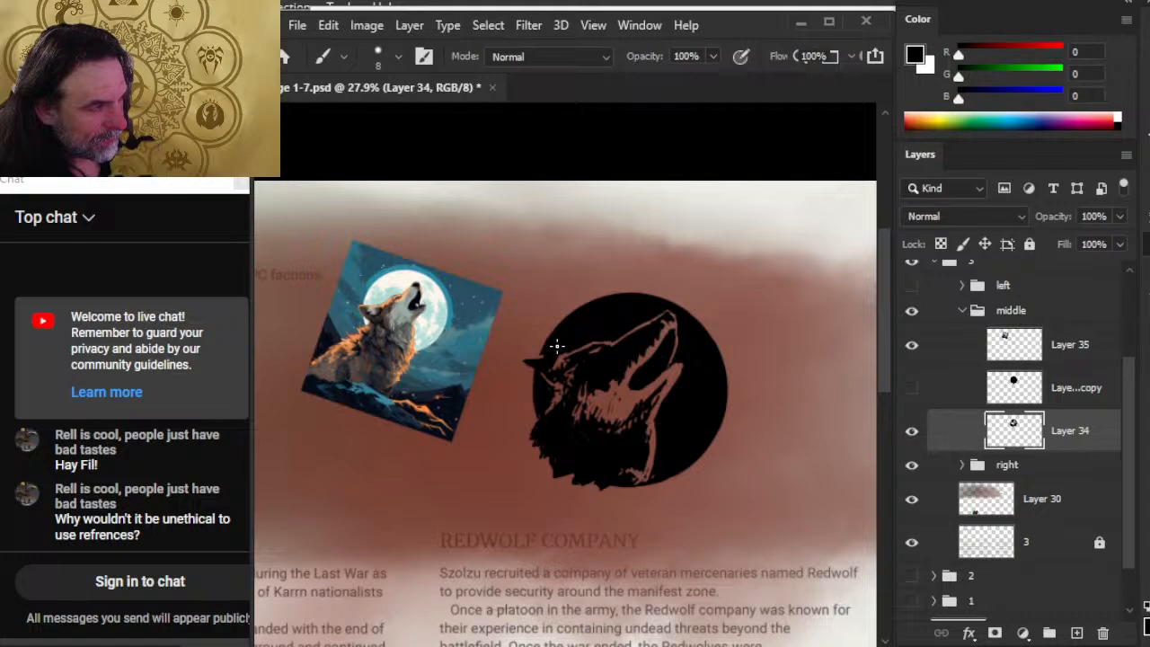
{"action": "key", "text": "e"}
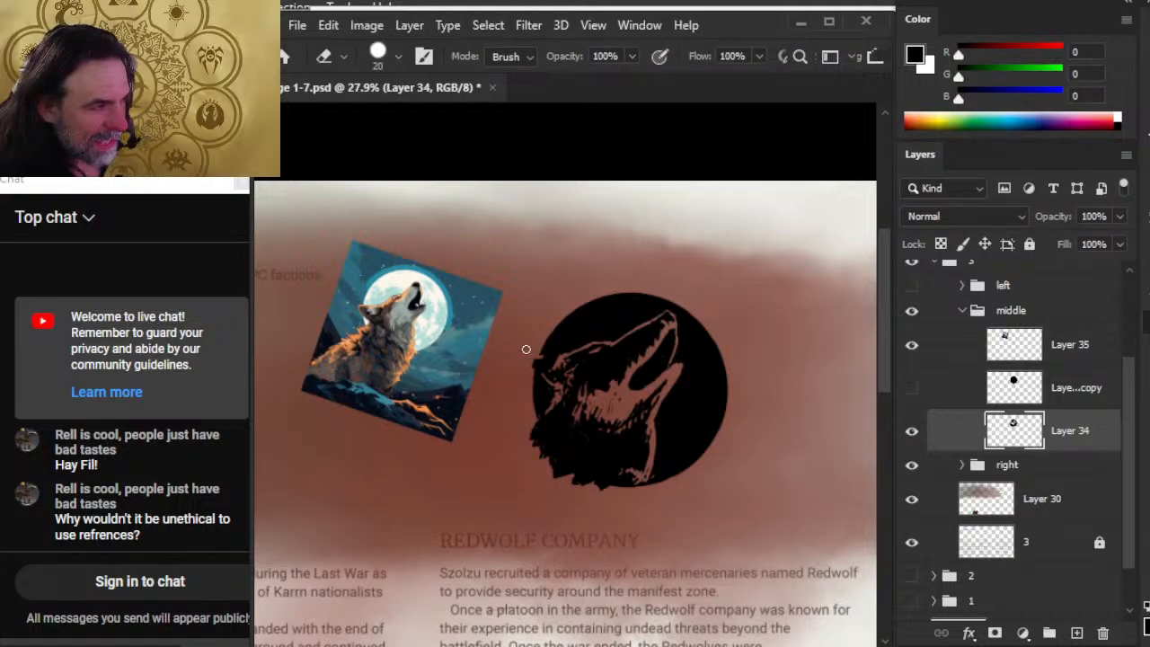
{"action": "key", "text": "b"}
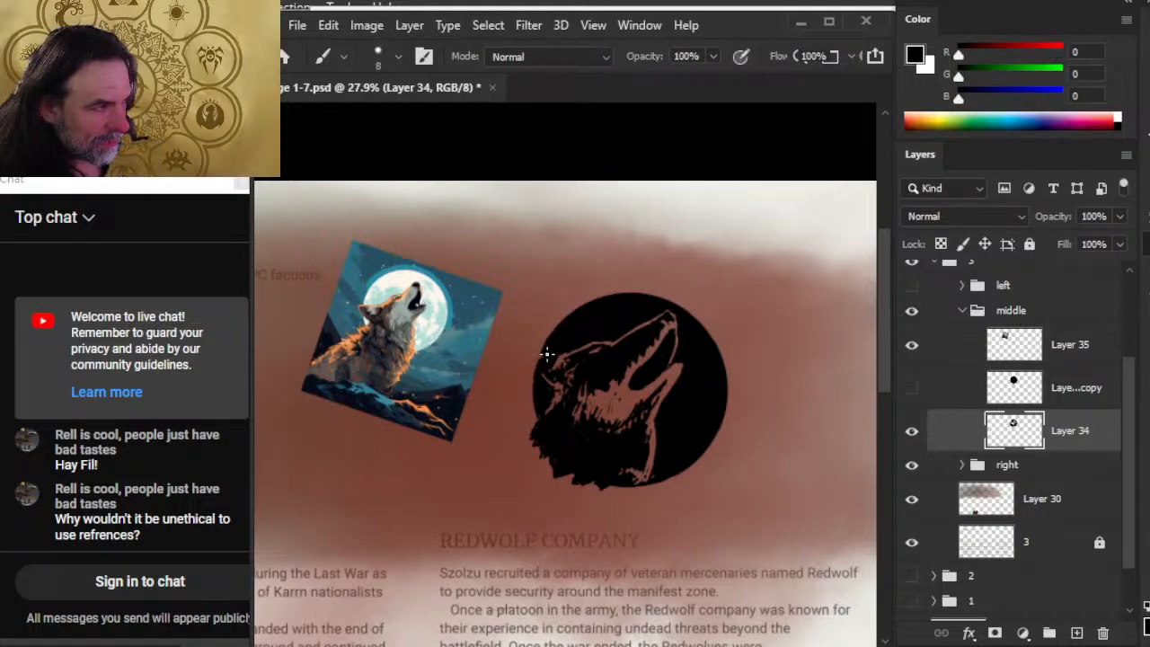
Step: Rework the ear outline inside the circle and darken the fur behind the brow with the size 8 brush and size 20 eraser
{"action": "key", "text": "e"}
{"action": "key", "text": "b"}
{"action": "key", "text": "e"}
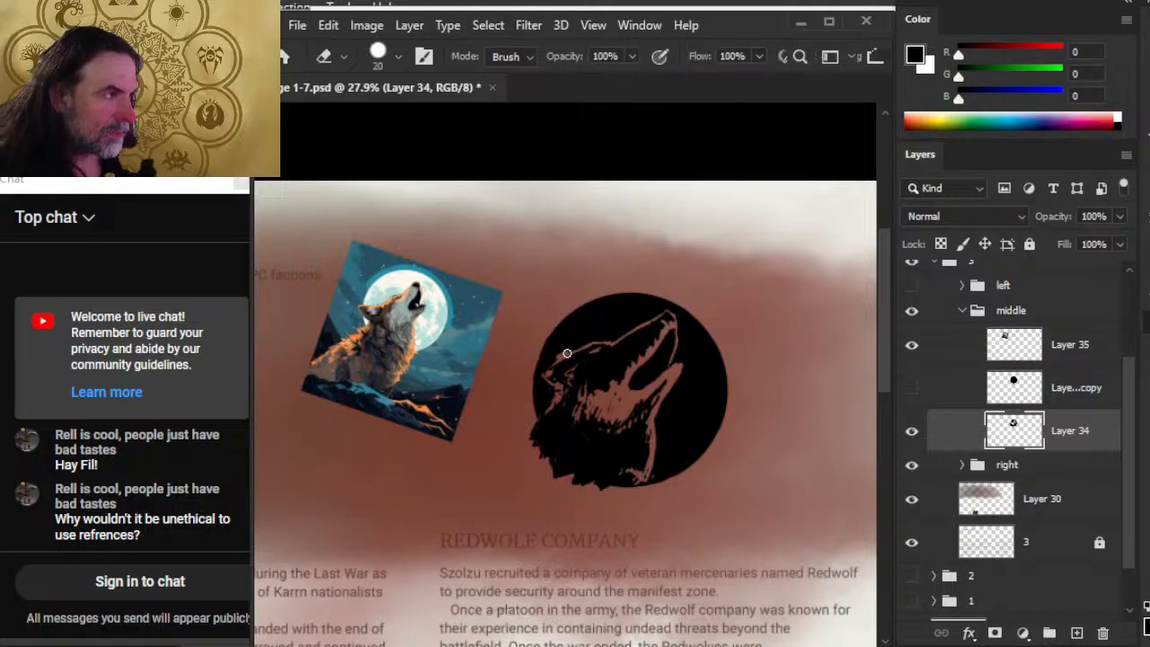
{"action": "key", "text": "b"}
{"action": "key", "text": "e"}
{"action": "key", "text": "b"}
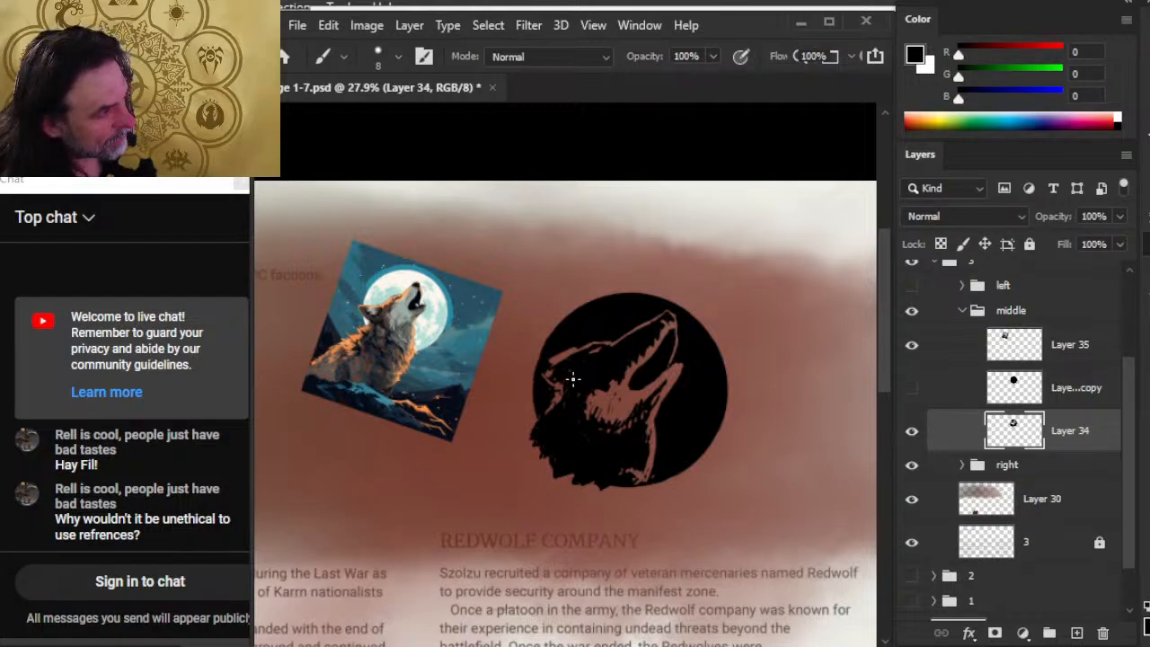
Step: Reduce the eraser to size 9 and carve thin lines behind the ear along the circle's edge, touching up with black
{"action": "key", "text": "e"}
{"action": "key", "text": "bracketleft"}
{"action": "key", "text": "bracketleft"}
{"action": "key", "text": "b"}
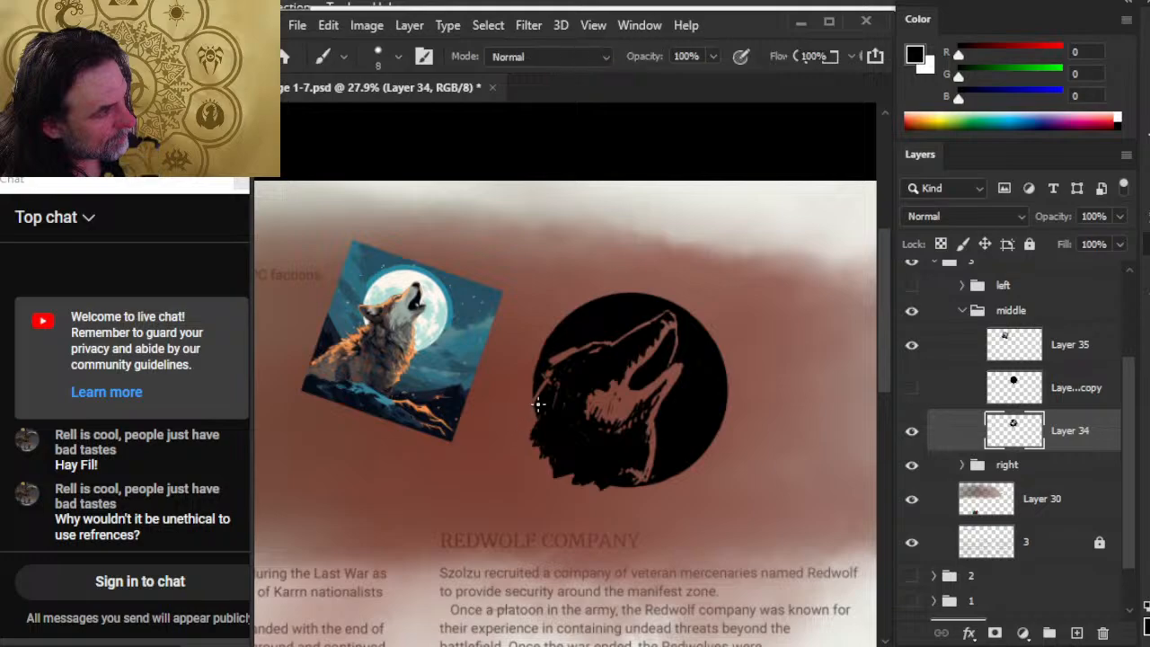
{"action": "key", "text": "e"}
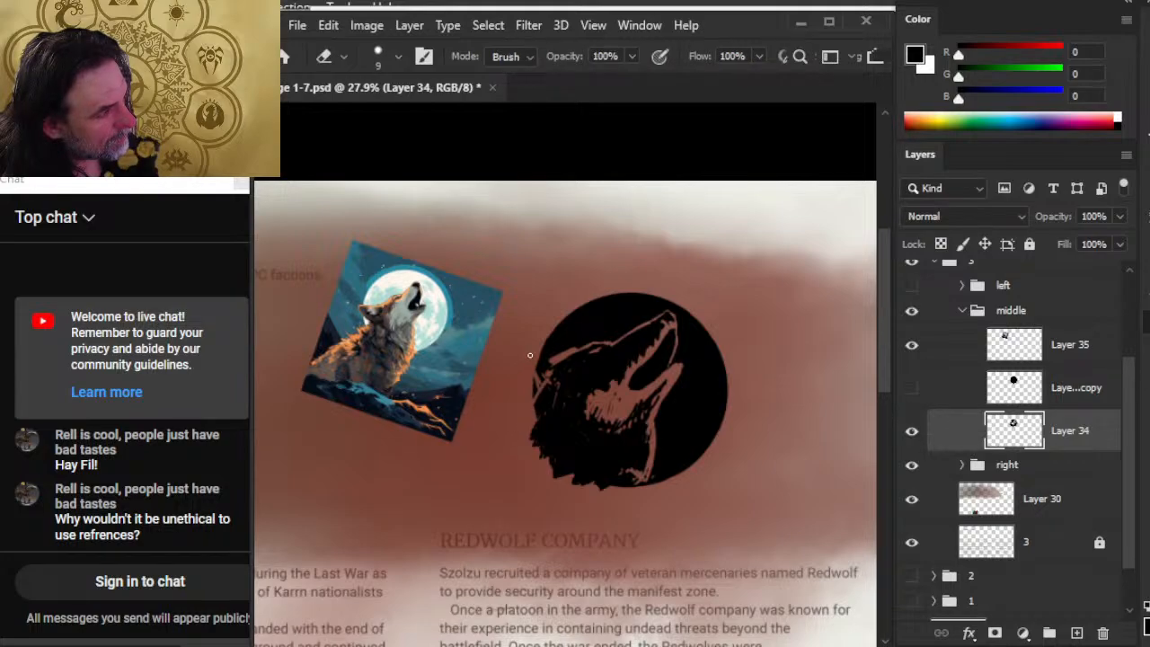
Step: Try a pointed ear projecting beyond the circle, drawing its outline with the size 8 brush and shaping it with the size 9 eraser
{"action": "key", "text": "b"}
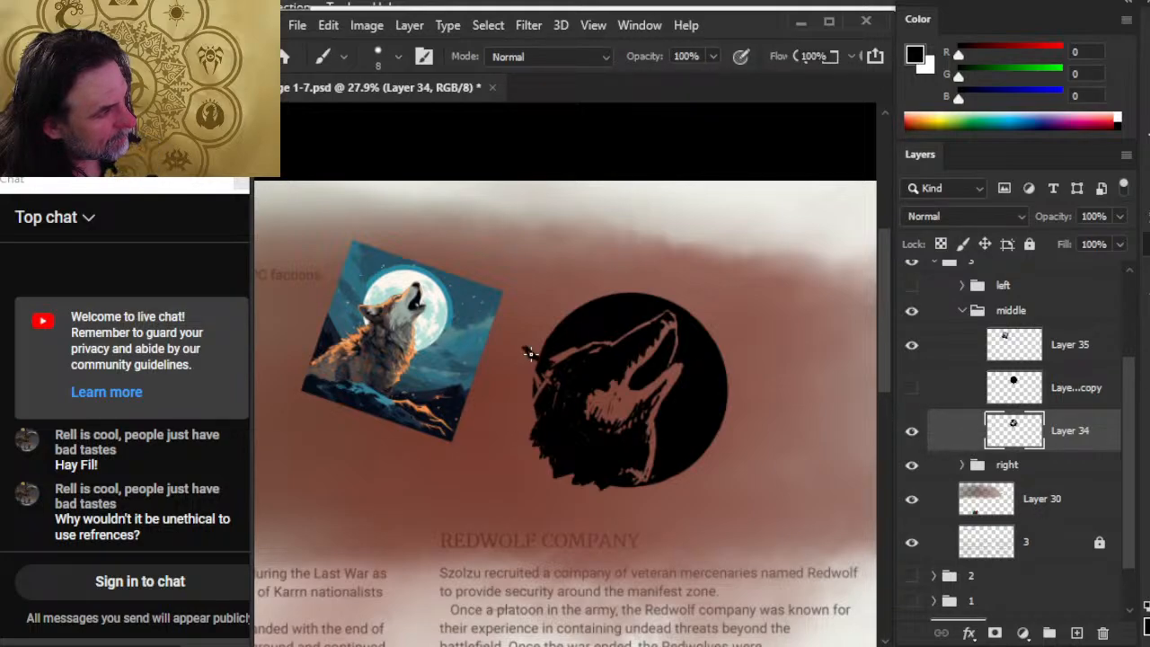
{"action": "key", "text": "e"}
{"action": "key", "text": "b"}
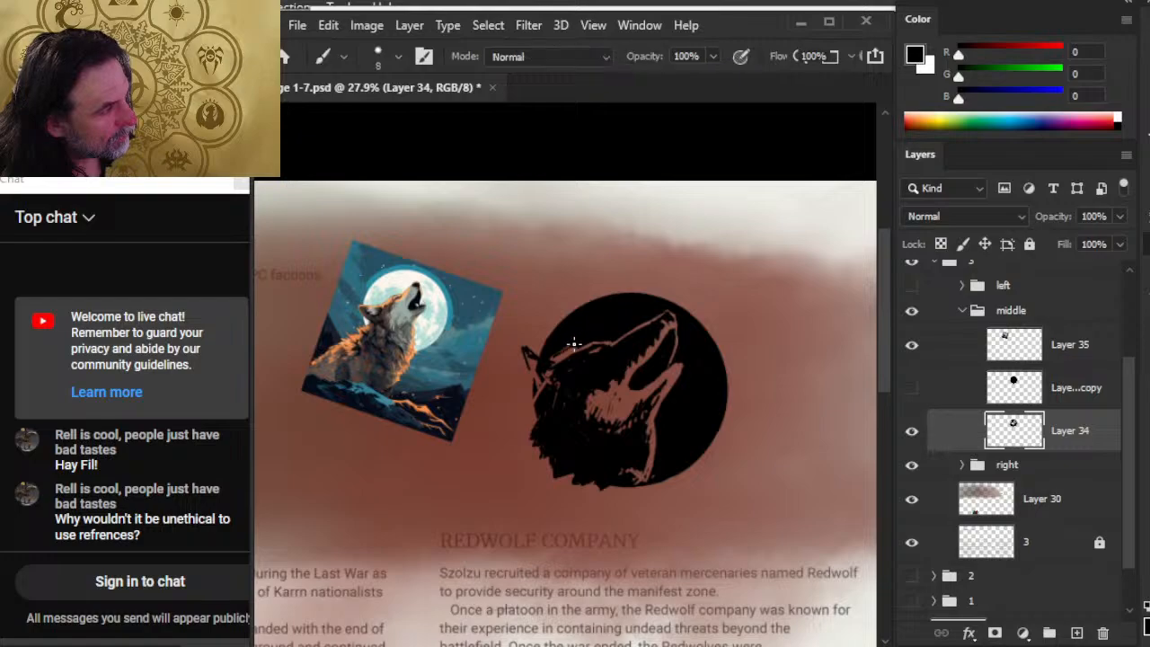
{"action": "key", "text": "e"}
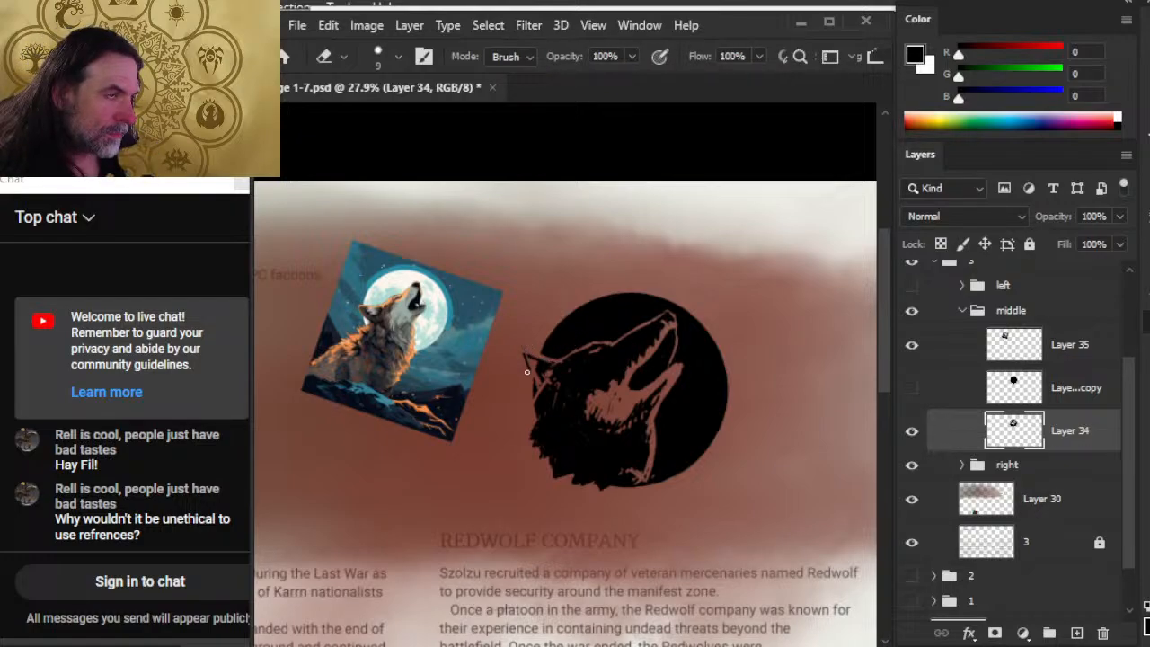
{"action": "key", "text": "b"}
{"action": "mouse_move", "coordinate": [521, 359]}
{"action": "left_mouse_down"}
{"action": "mouse_move", "coordinate": [540, 402]}
{"action": "mouse_move", "coordinate": [527, 359]}
{"action": "left_mouse_up"}
{"action": "key", "text": "e"}
{"action": "key", "text": "b"}
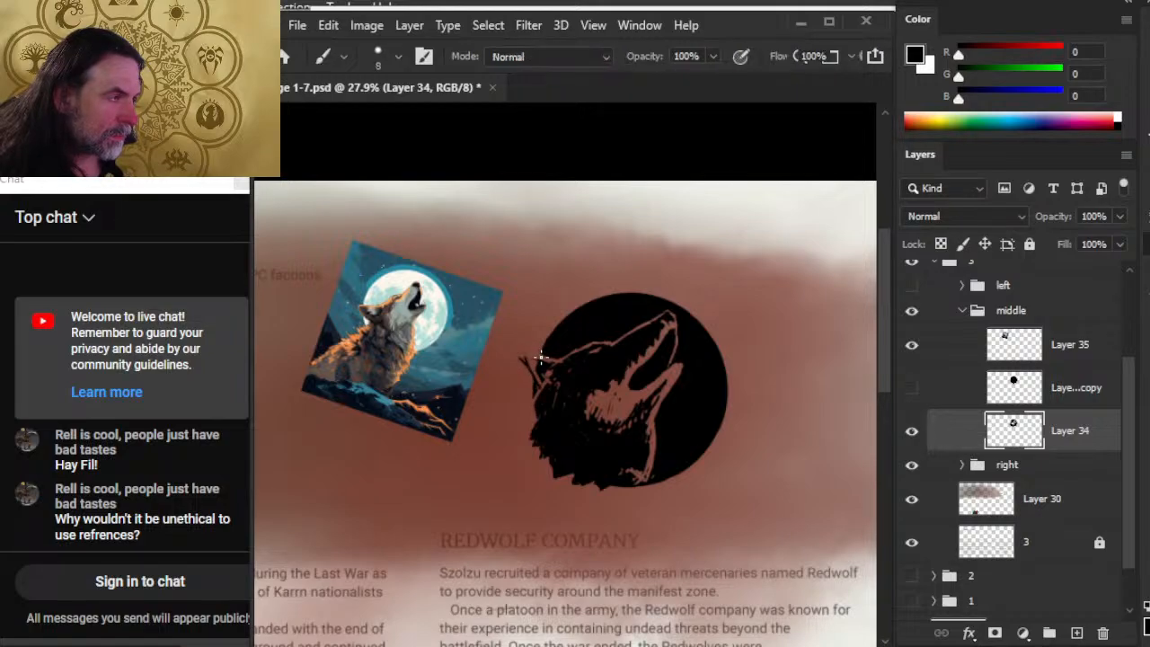
{"action": "left_click_drag", "start_coordinate": [510, 349], "coordinate": [536, 382]}
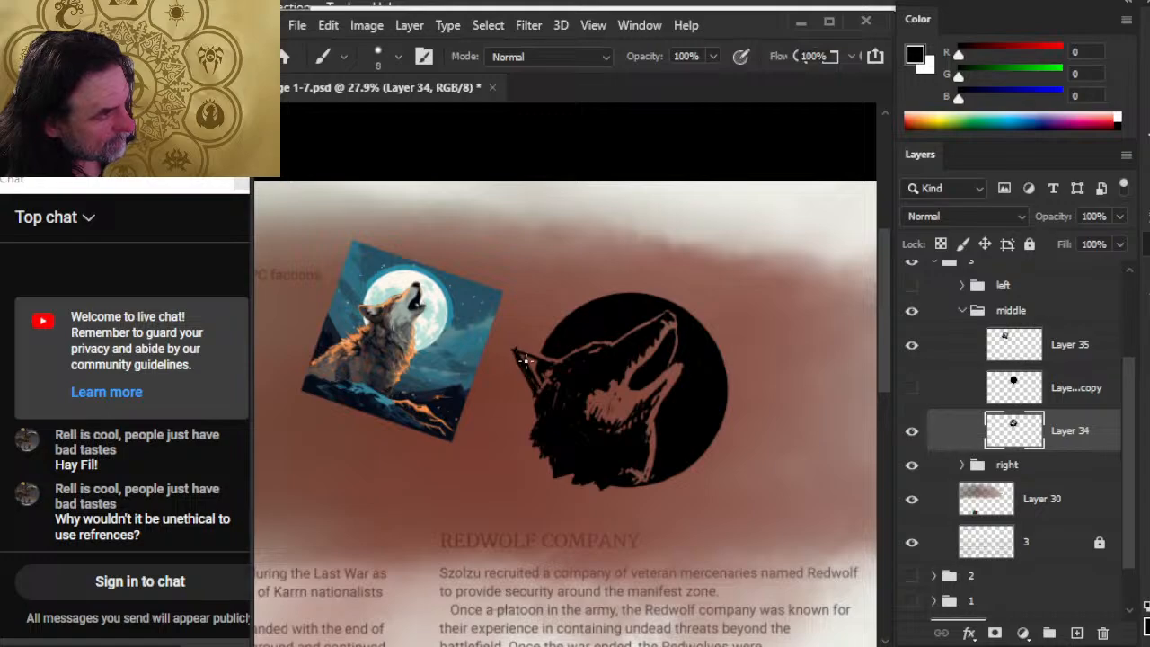
Step: Try a lower, flatter shape for the protruding ear, alternating the size 9 eraser and size 8 black brush
{"action": "key", "text": "e"}
{"action": "key", "text": "b"}
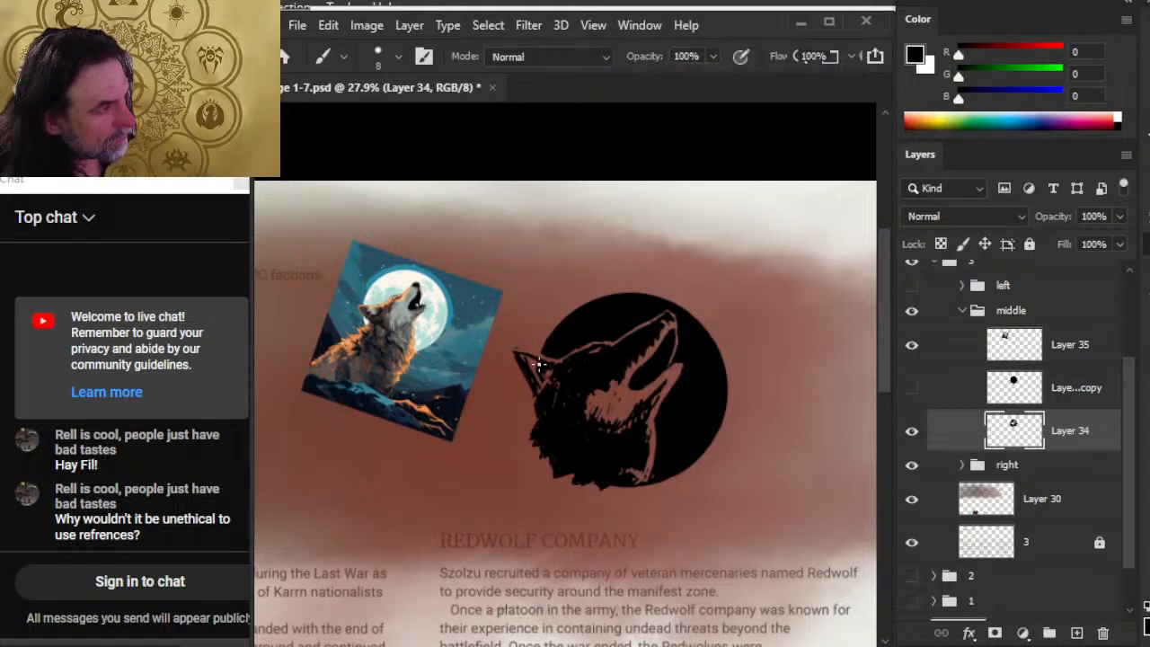
{"action": "key", "text": "e"}
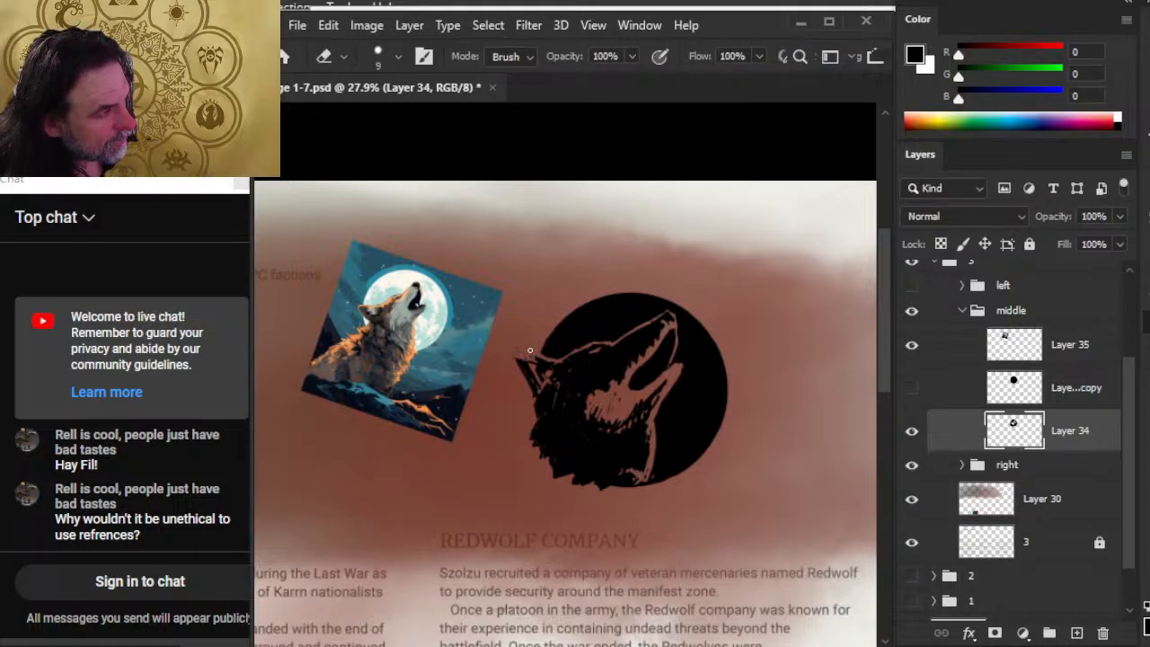
{"action": "key", "text": "b"}
{"action": "key", "text": "e"}
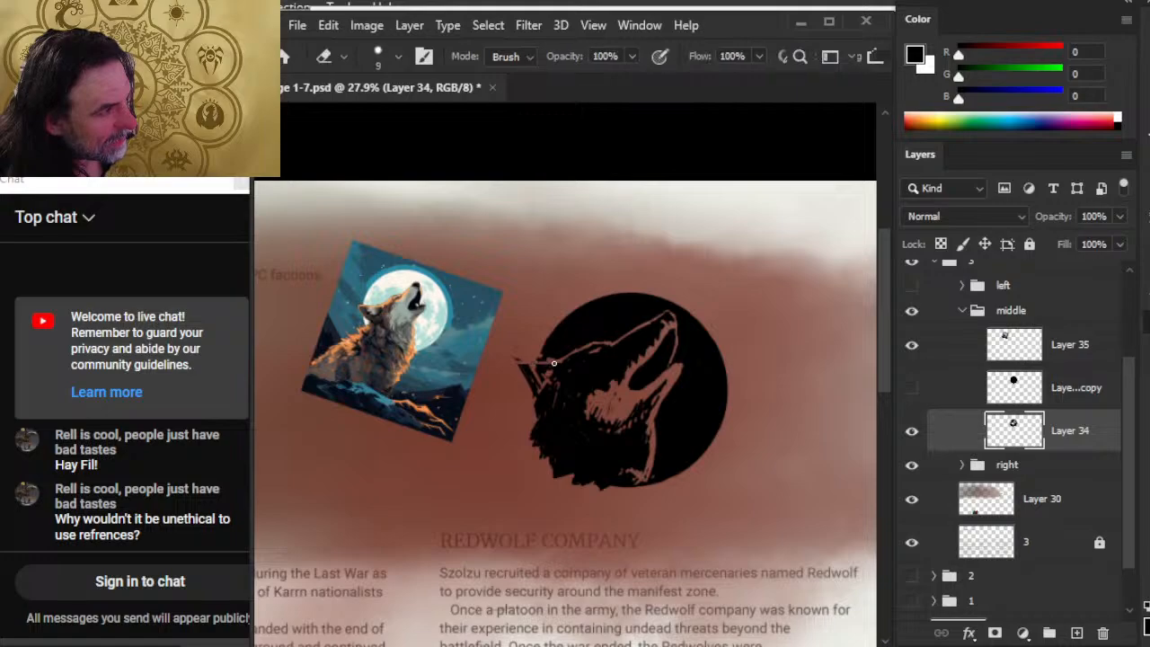
{"action": "key", "text": "b"}
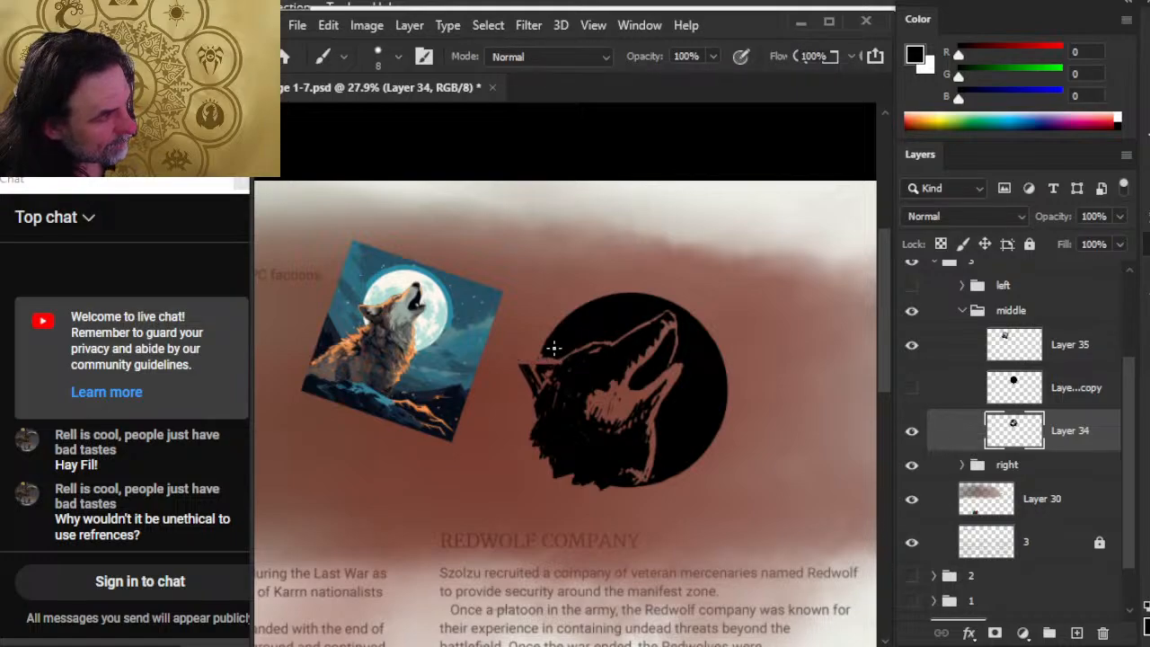
{"action": "key", "text": "e"}
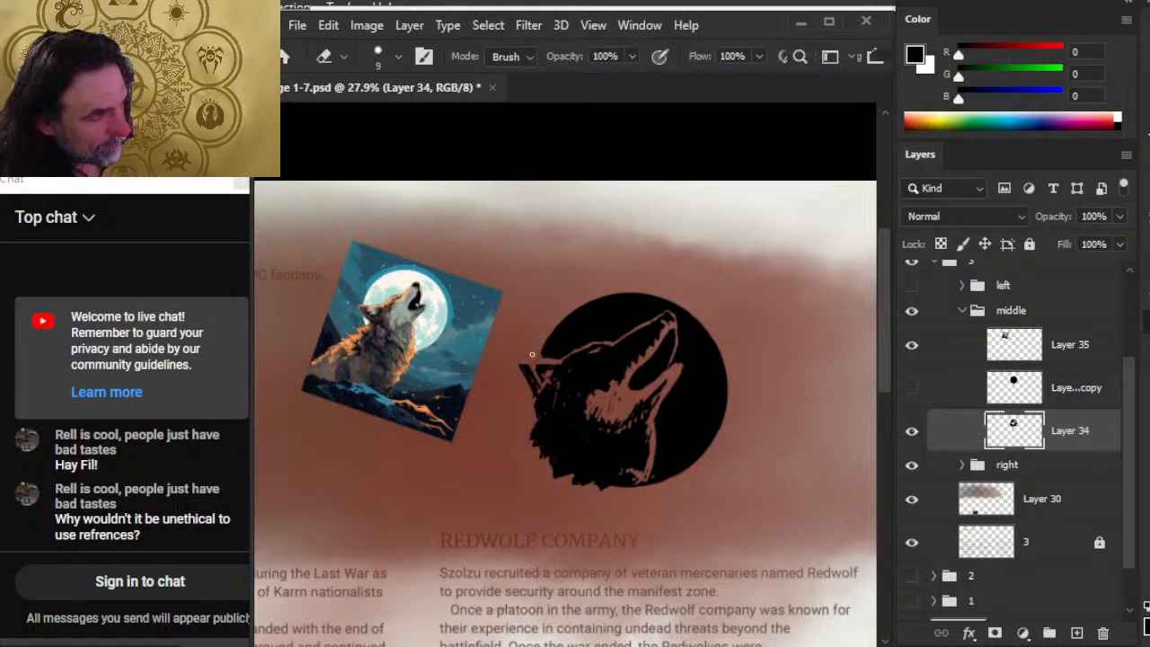
{"action": "key", "text": "b"}
{"action": "left_click", "coordinate": [519, 368]}
{"action": "key", "text": "e"}
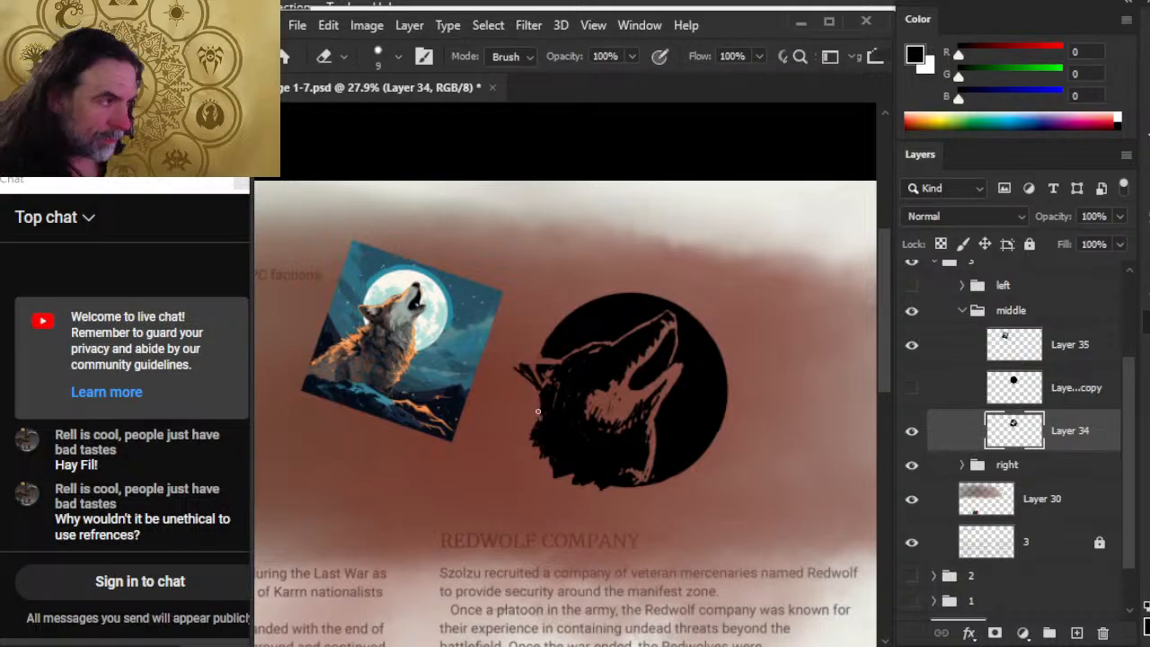
Step: Show the circle copy as a guide, enlarge the brush to size 35, and trim the neck fur on Layer 34 to the circle's edge
{"action": "left_click", "coordinate": [911, 387]}
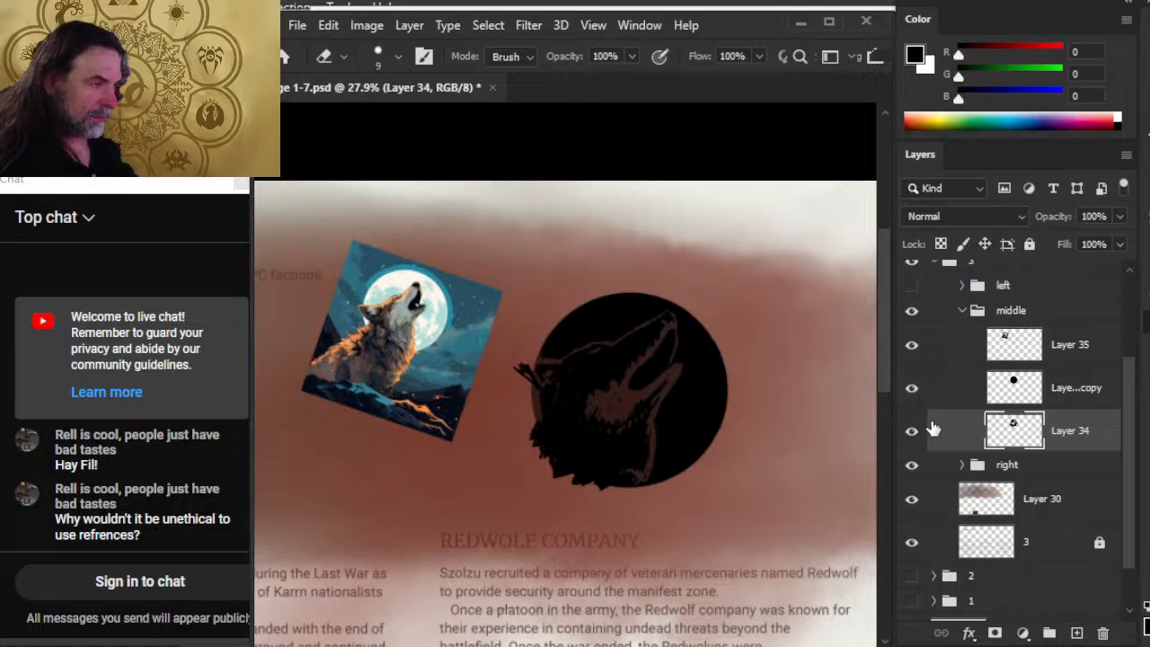
{"action": "left_click", "coordinate": [956, 396]}
{"action": "left_click", "coordinate": [974, 444]}
{"action": "key", "text": "b"}
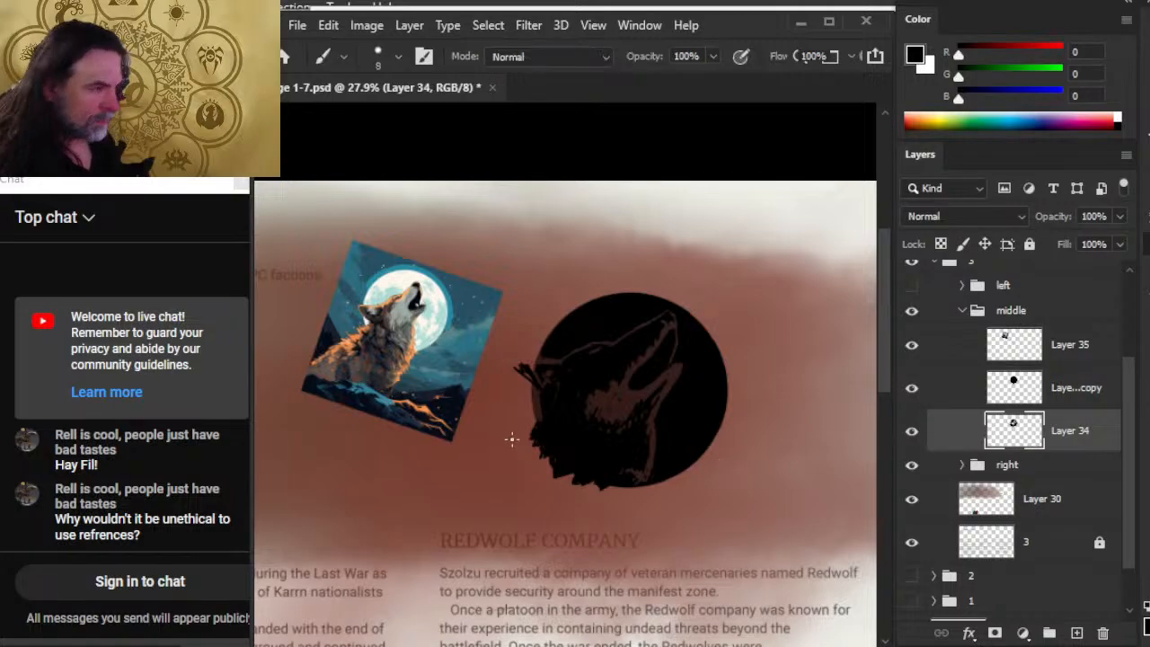
{"action": "key", "text": "bracketright"}
{"action": "key", "text": "bracketright"}
{"action": "key", "text": "bracketright"}
{"action": "key", "text": "bracketright"}
{"action": "key", "text": "bracketright"}
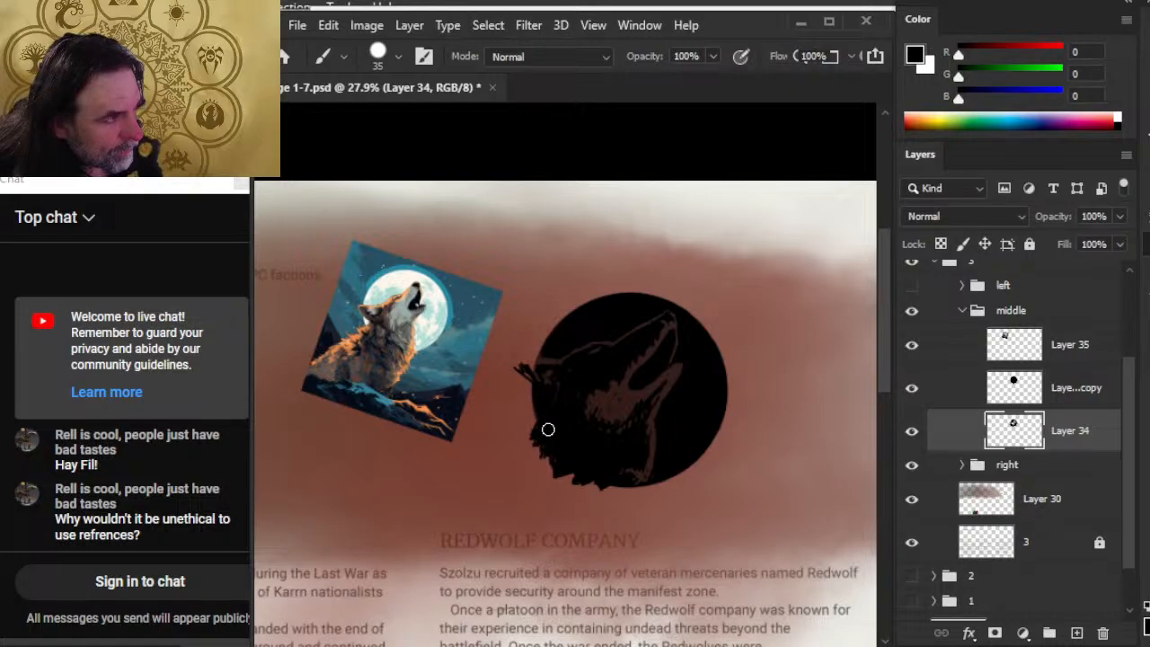
{"action": "key", "text": "e"}
{"action": "left_click_drag", "start_coordinate": [530, 416], "coordinate": [539, 455]}
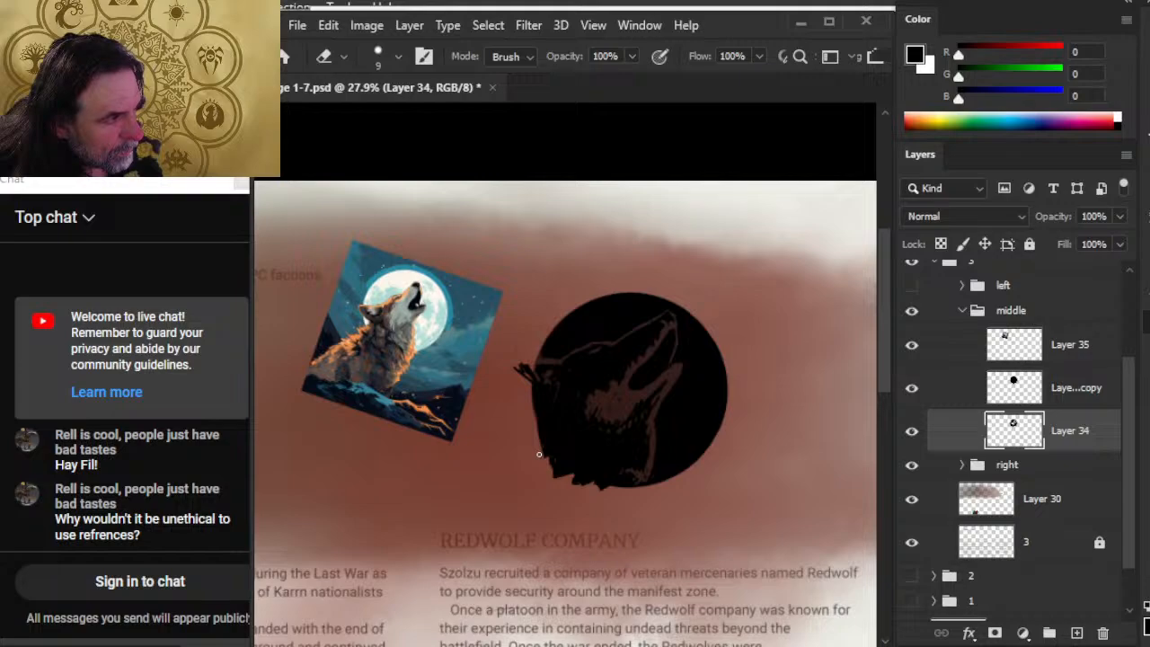
{"action": "key", "text": "b"}
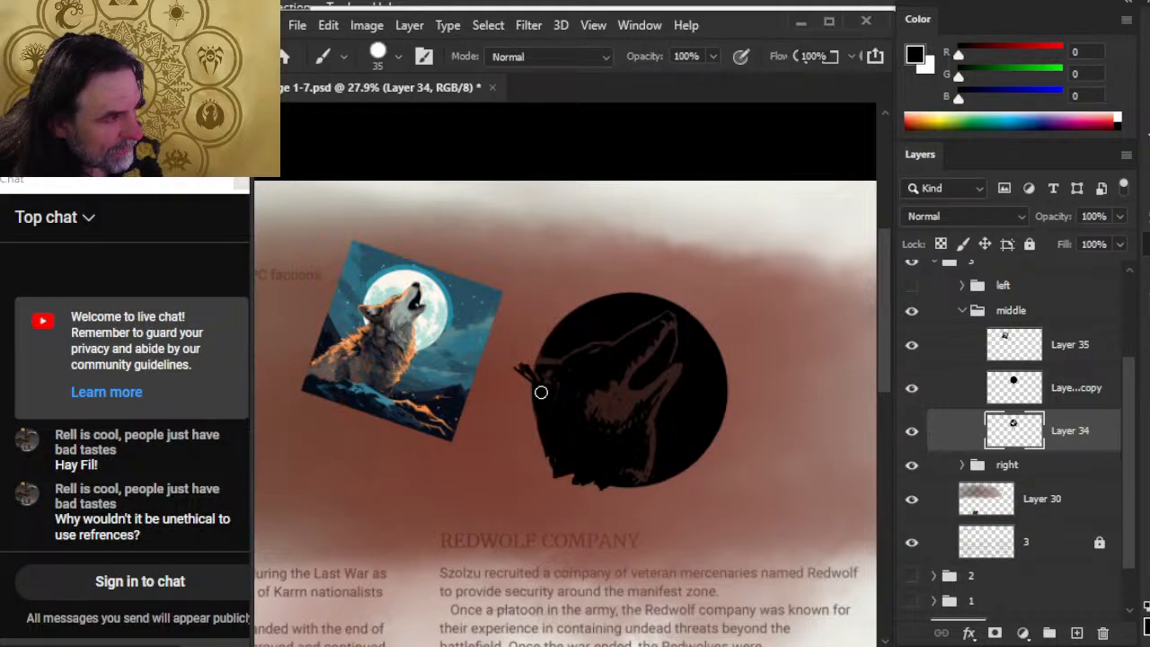
Step: Hide the circle copy and paint over the ear's lines inside the circle in black, reducing the brush to size 15
{"action": "left_click", "coordinate": [912, 387]}
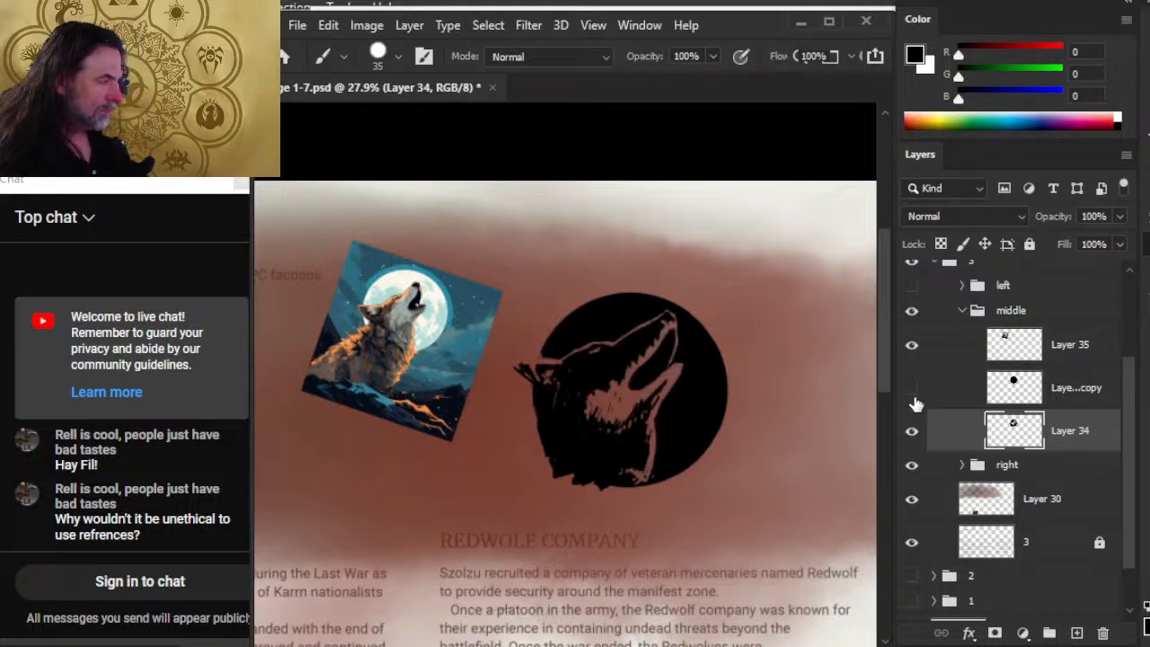
{"action": "key", "text": "e"}
{"action": "key", "text": "b"}
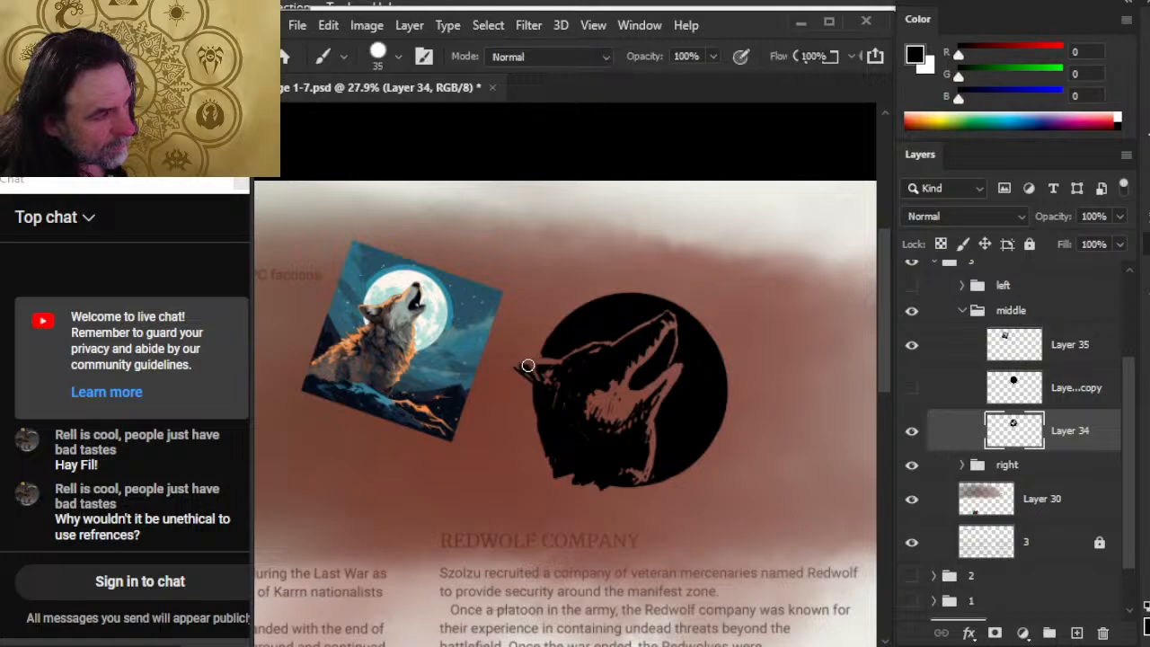
{"action": "key", "text": "bracketleft"}
{"action": "key", "text": "bracketleft"}
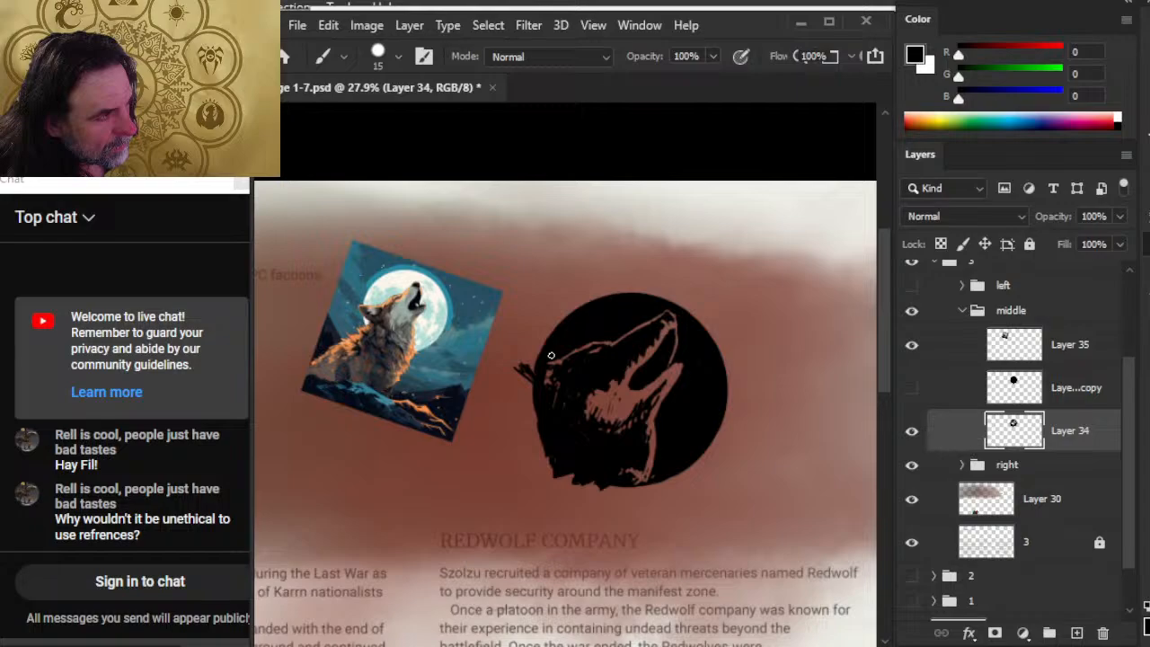
Step: Show the circle copy again and erase the ear's base outside the circle on Layer 34 with a size 15 eraser
{"action": "left_click", "coordinate": [909, 389]}
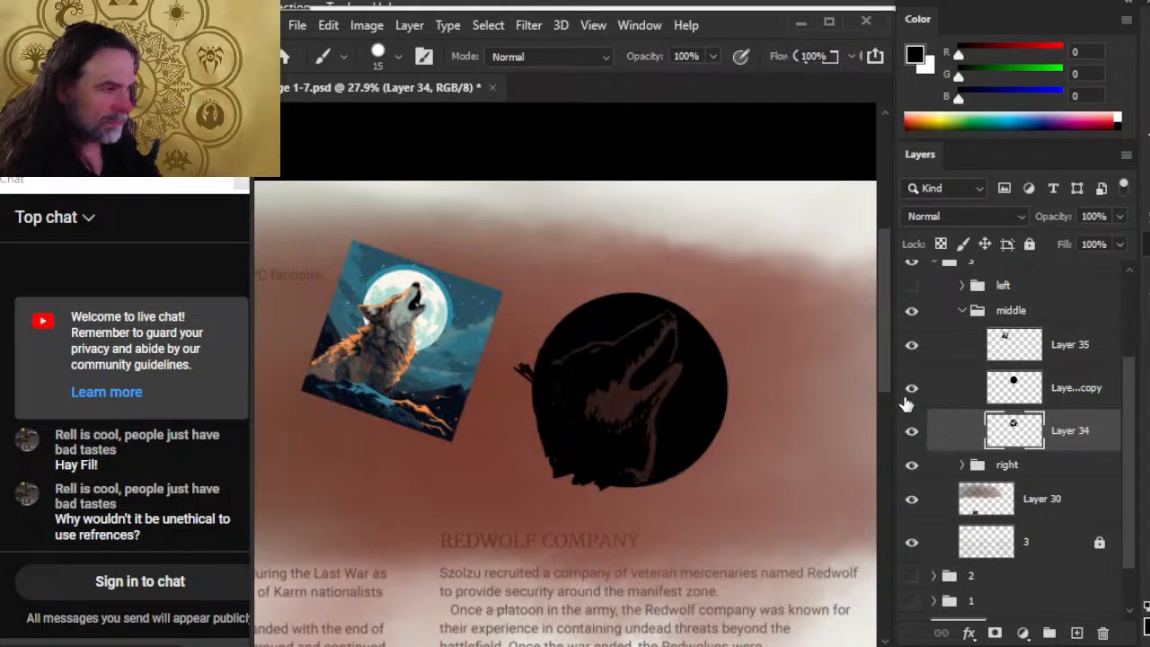
{"action": "left_click", "coordinate": [934, 396]}
{"action": "key", "text": "e"}
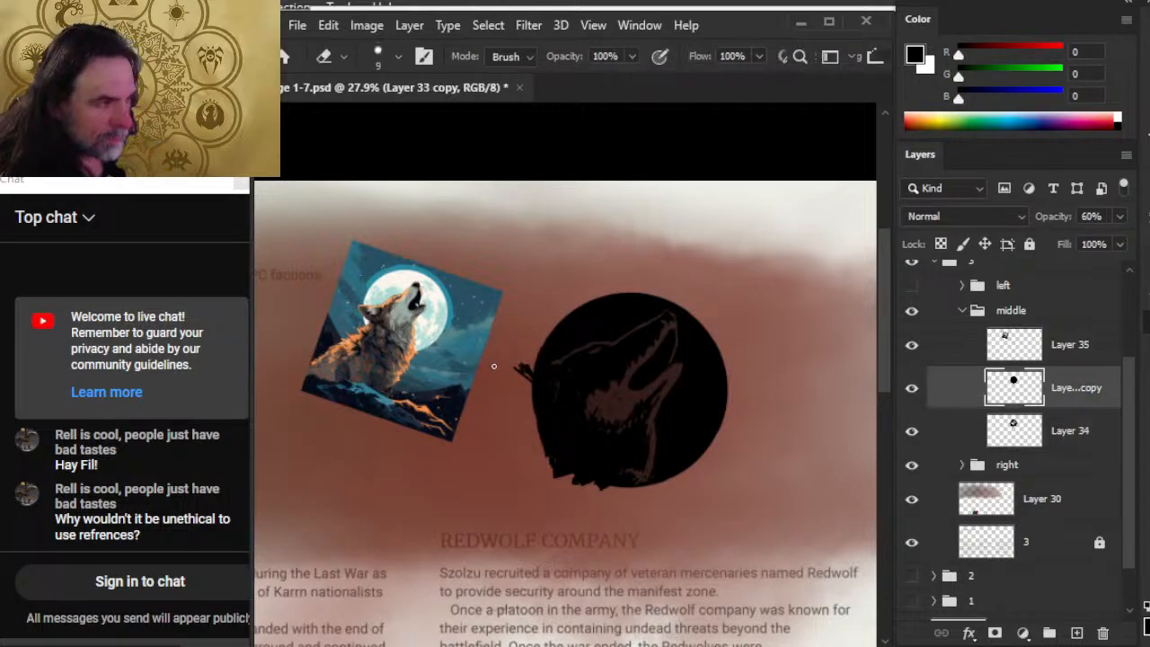
{"action": "left_click", "coordinate": [939, 432]}
{"action": "key", "text": "bracketright"}
{"action": "key", "text": "bracketright"}
{"action": "mouse_move", "coordinate": [522, 362]}
{"action": "left_mouse_down"}
{"action": "mouse_move", "coordinate": [542, 438]}
{"action": "mouse_move", "coordinate": [536, 390]}
{"action": "left_mouse_up"}
{"action": "key", "text": "b"}
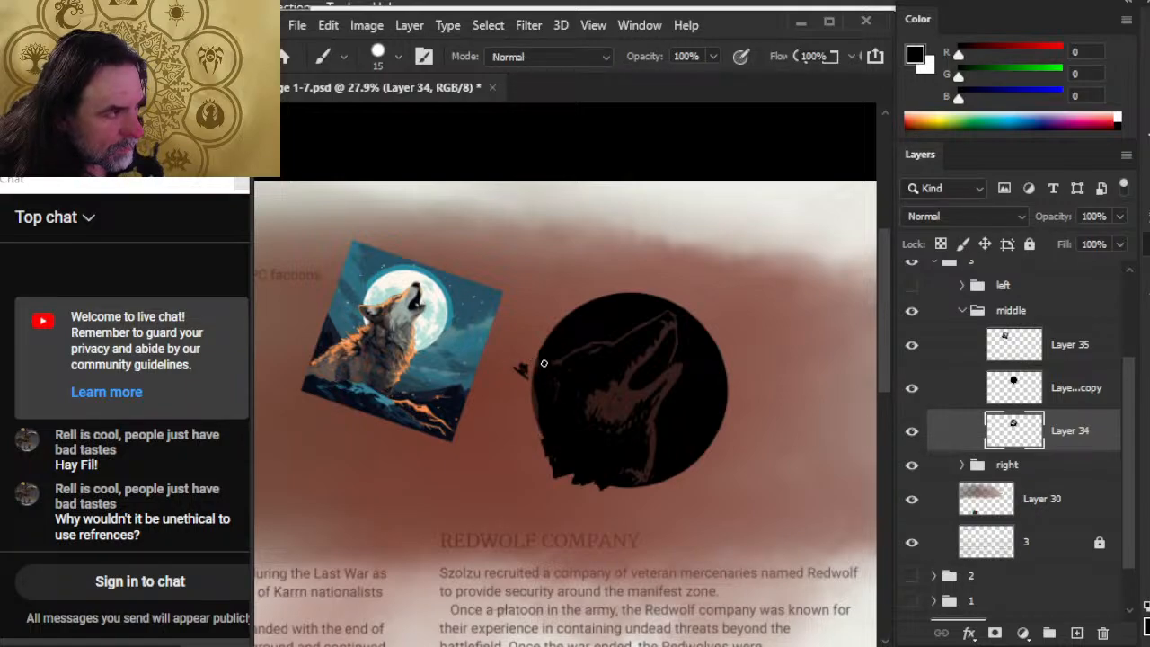
Step: Trim the fur outside the circle's lower edge on Layer 34 with the size 15 eraser, touching up with black
{"action": "key", "text": "e"}
{"action": "key", "text": "b"}
{"action": "key", "text": "e"}
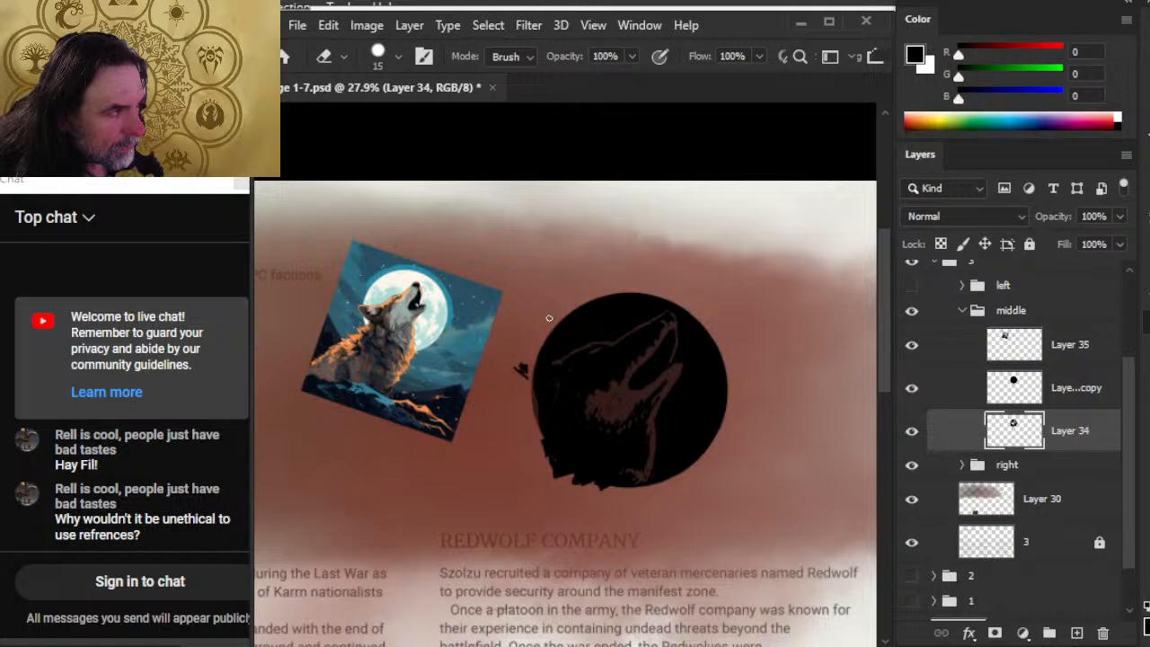
{"action": "key", "text": "b"}
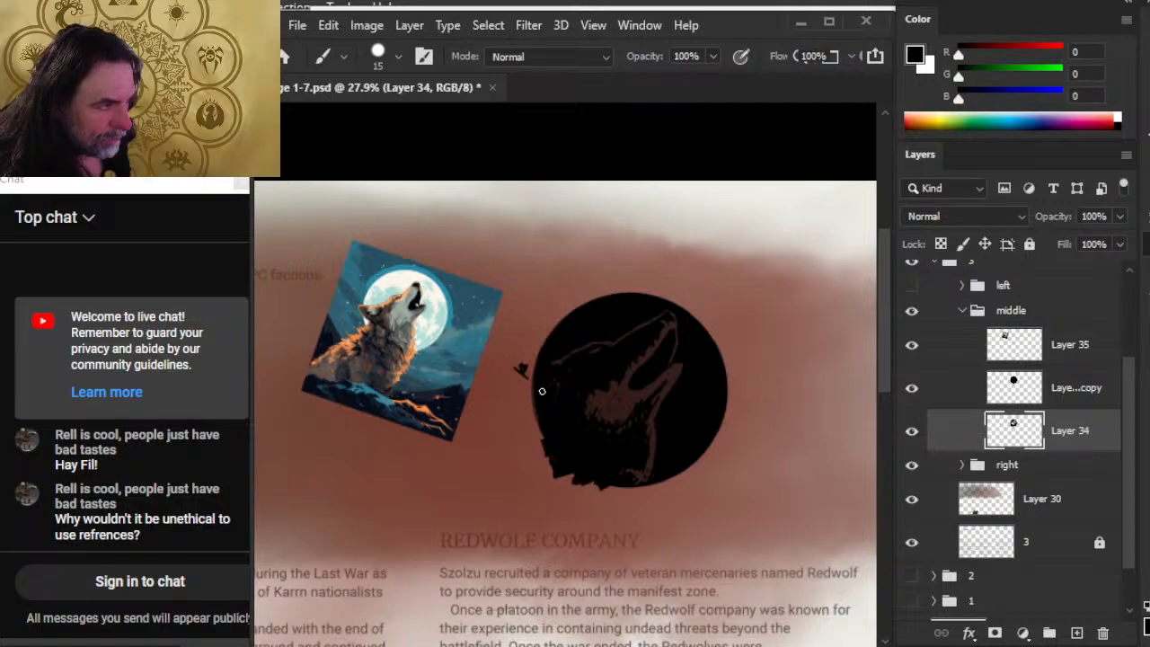
{"action": "key", "text": "e"}
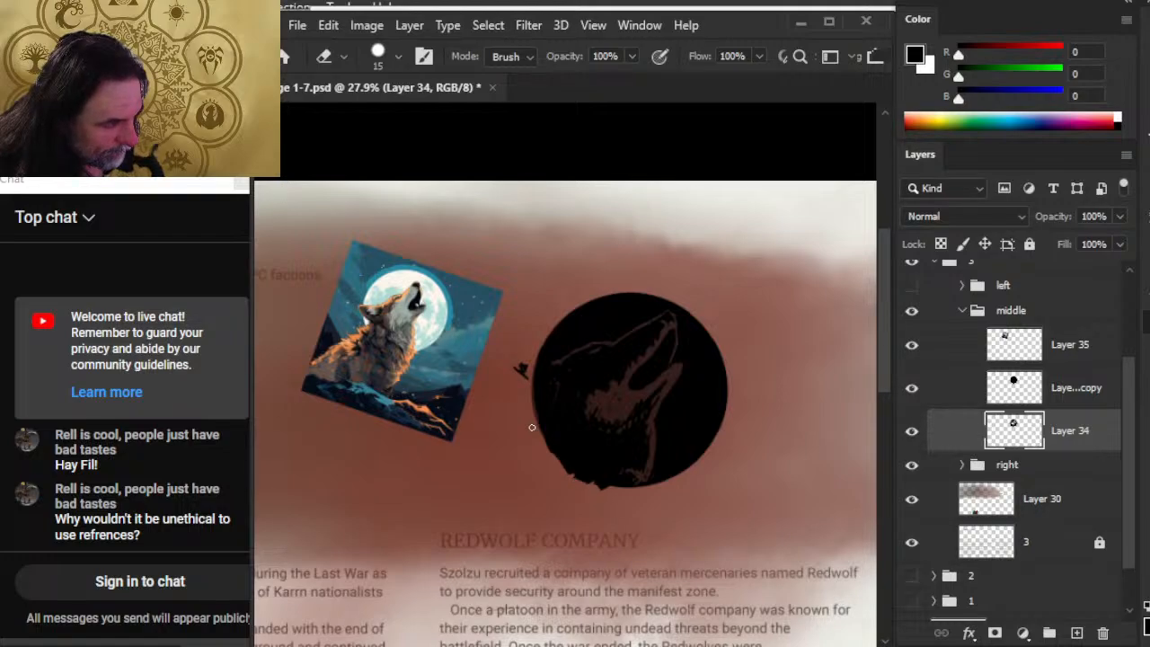
{"action": "mouse_move", "coordinate": [600, 485]}
{"action": "left_mouse_down"}
{"action": "mouse_move", "coordinate": [550, 451]}
{"action": "mouse_move", "coordinate": [579, 476]}
{"action": "left_mouse_up"}
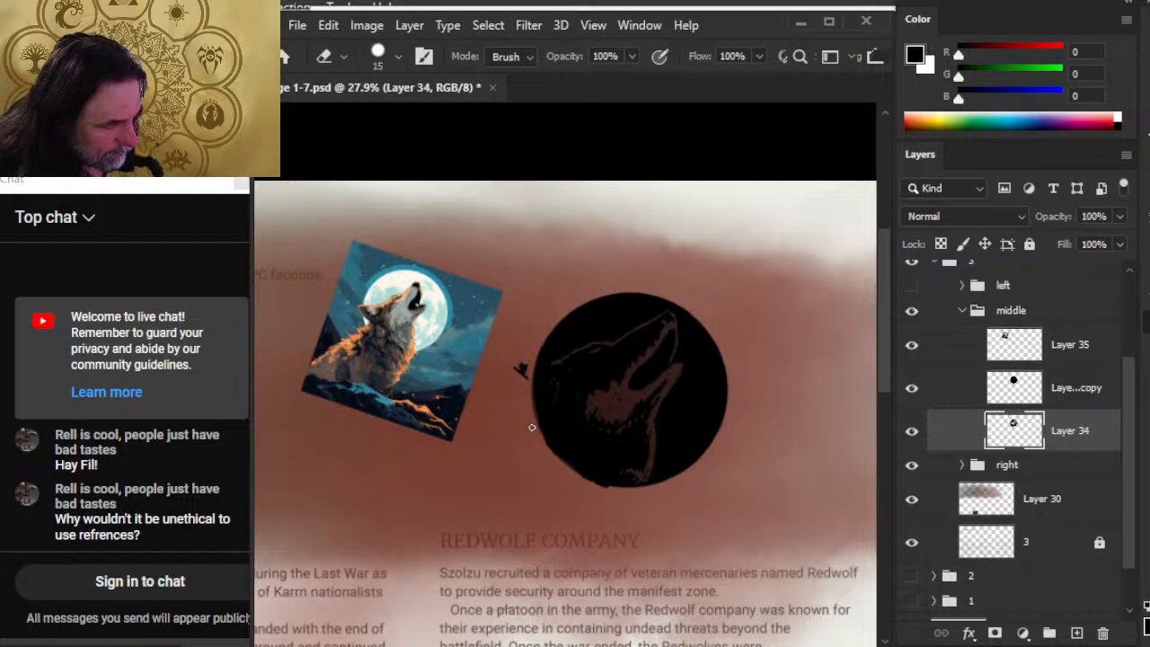
Step: Smooth the emblem's round edge along the neck using the size 15 black brush and eraser, and hide the circle copy
{"action": "key", "text": "b"}
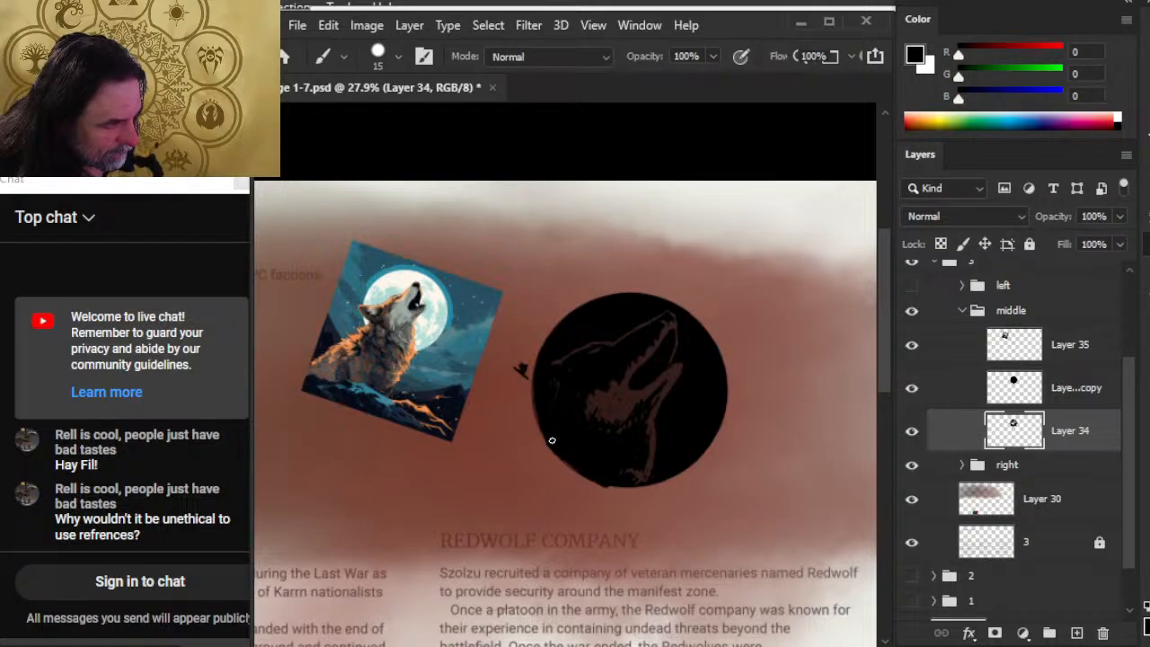
{"action": "key", "text": "e"}
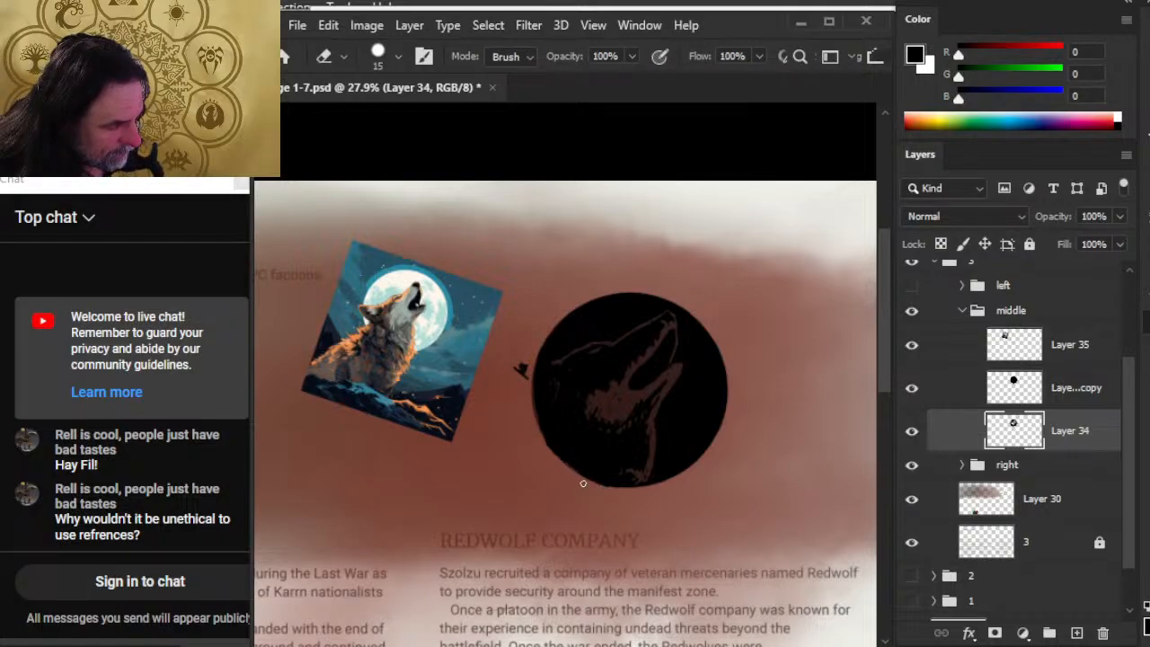
{"action": "key", "text": "b"}
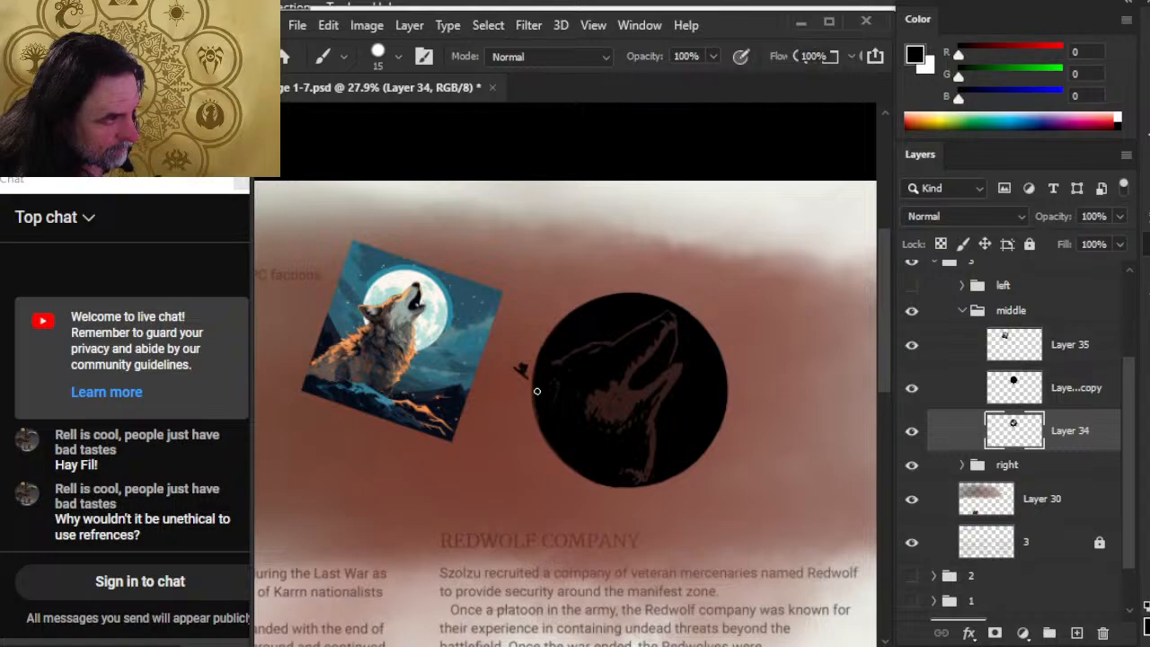
{"action": "left_click_drag", "start_coordinate": [540, 351], "coordinate": [550, 335]}
{"action": "key", "text": "e"}
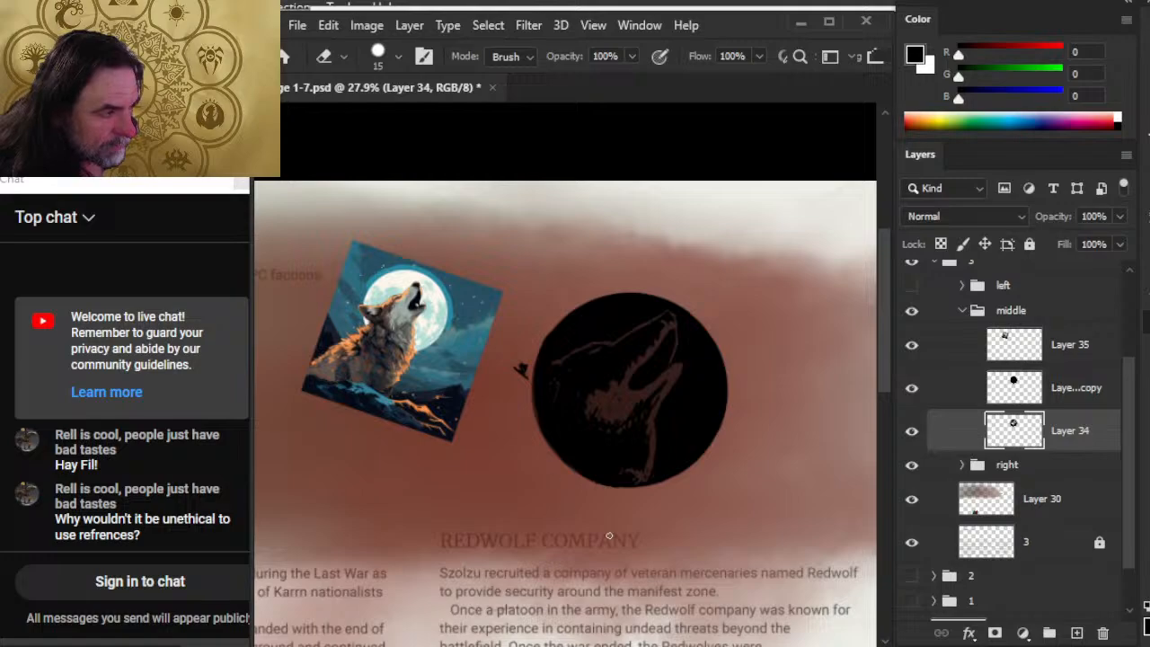
{"action": "key", "text": "z"}
{"action": "left_click_drag", "start_coordinate": [593, 446], "coordinate": [540, 459]}
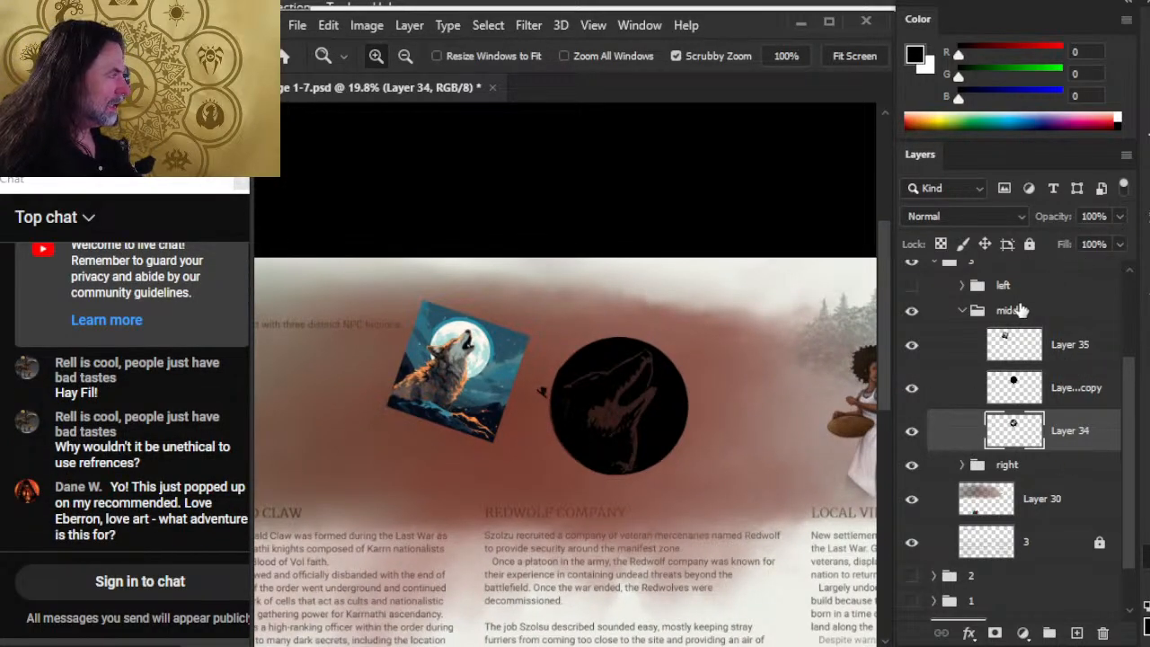
{"action": "left_click", "coordinate": [912, 388]}
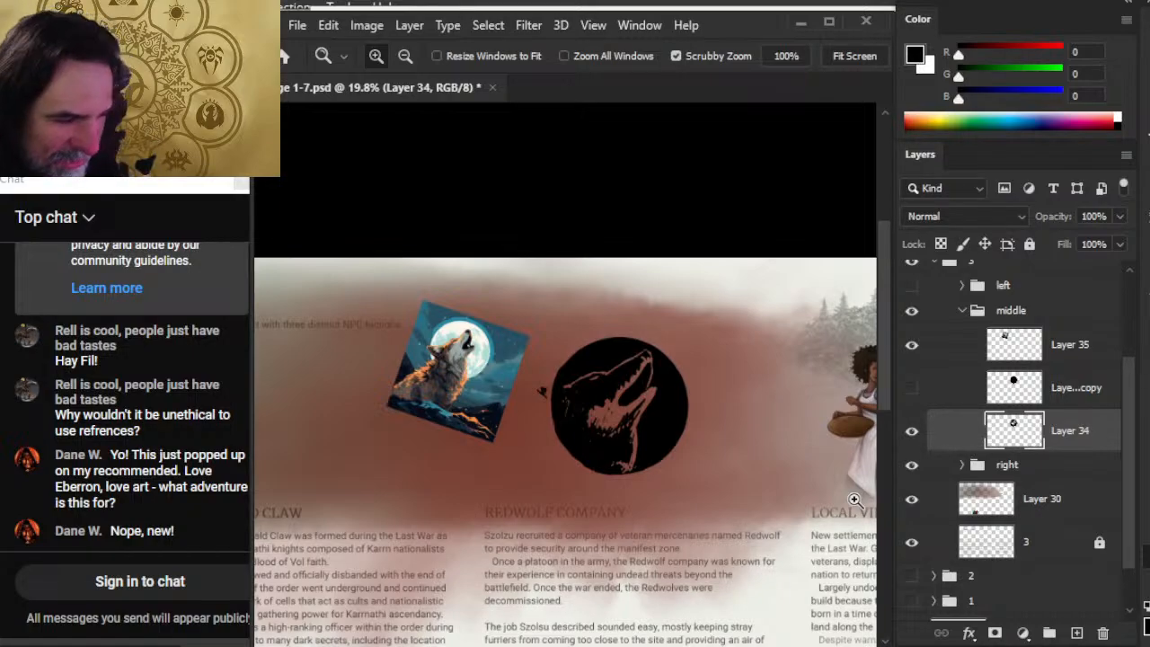
Step: Switch to the Crystals of Mabar Layouts document in Word, skim back through its adventure sections, and return to Photoshop
{"action": "key", "text": "alt+Tab"}
{"action": "key", "text": "alt+Tab"}
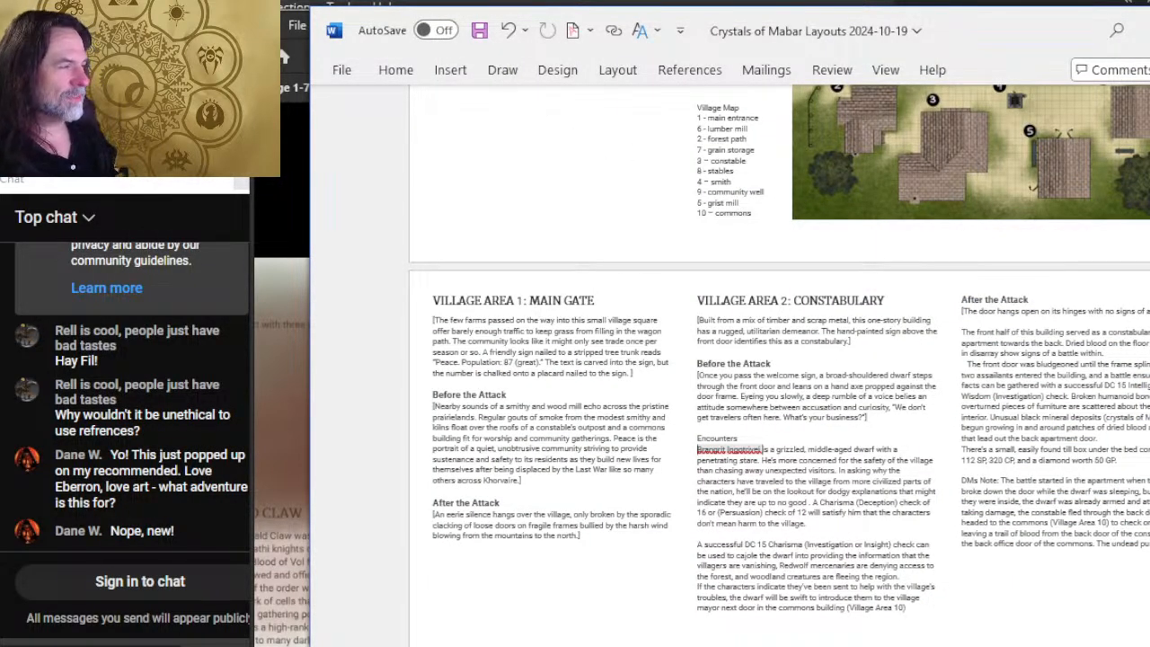
{"action": "scroll", "coordinate": [1086, 273], "scroll_direction": "up", "scroll_amount": 15}
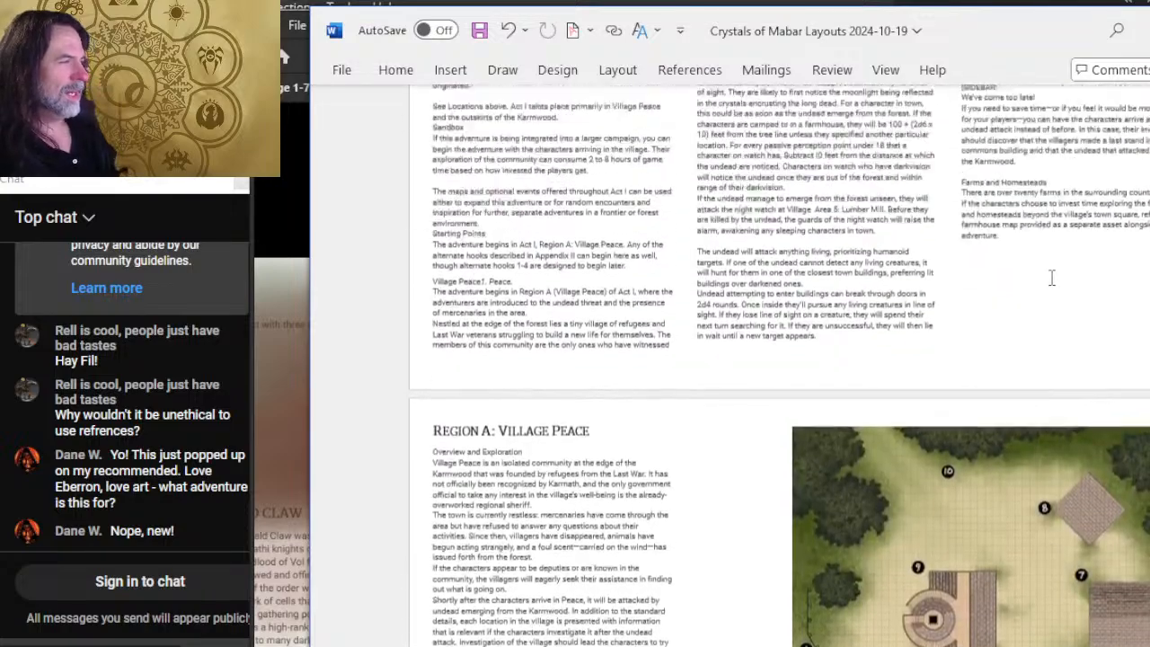
{"action": "scroll", "coordinate": [1050, 277], "scroll_direction": "up", "scroll_amount": 10}
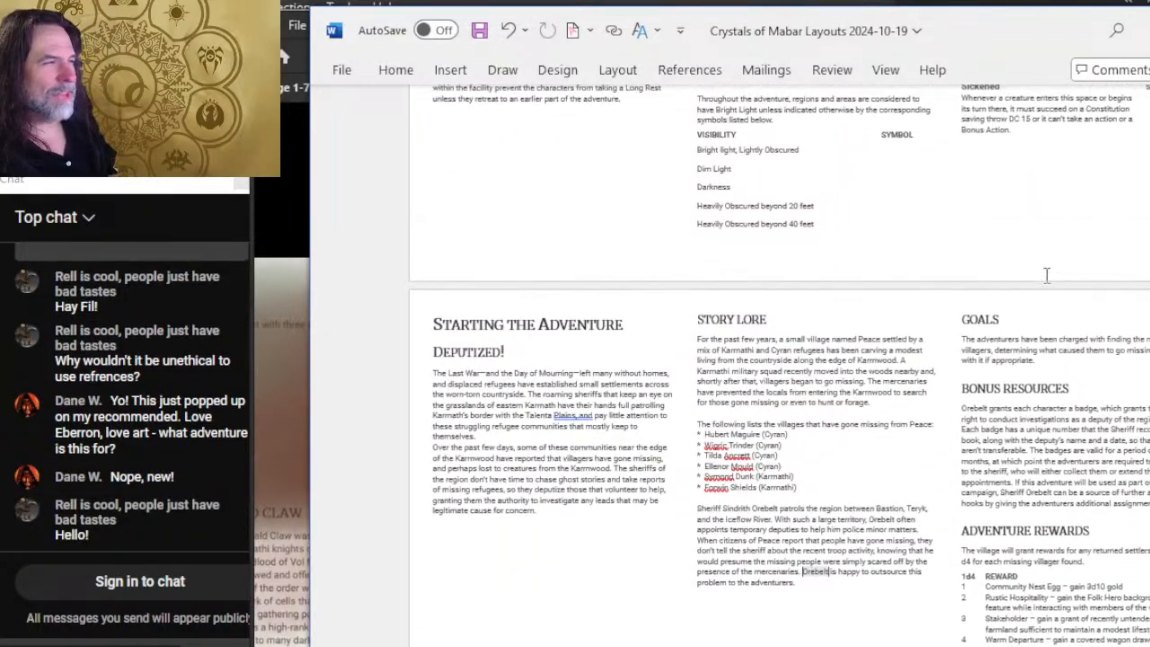
{"action": "scroll", "coordinate": [991, 285], "scroll_direction": "up", "scroll_amount": 5}
{"action": "scroll", "coordinate": [961, 287], "scroll_direction": "down", "scroll_amount": 3}
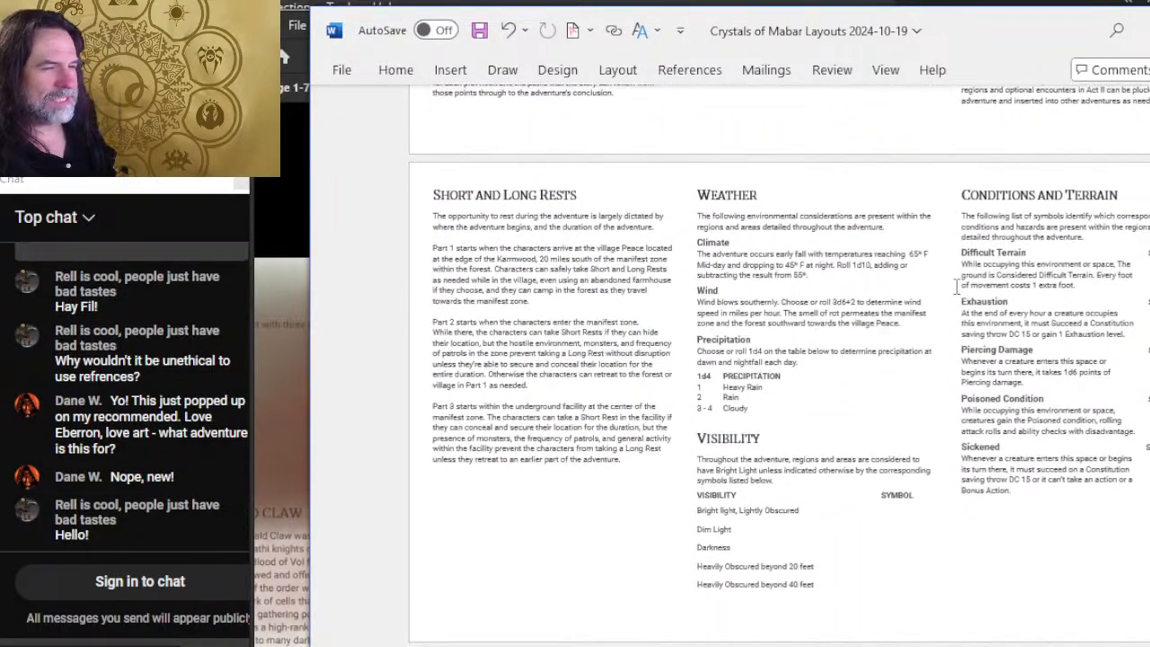
{"action": "key", "text": "alt+Tab"}
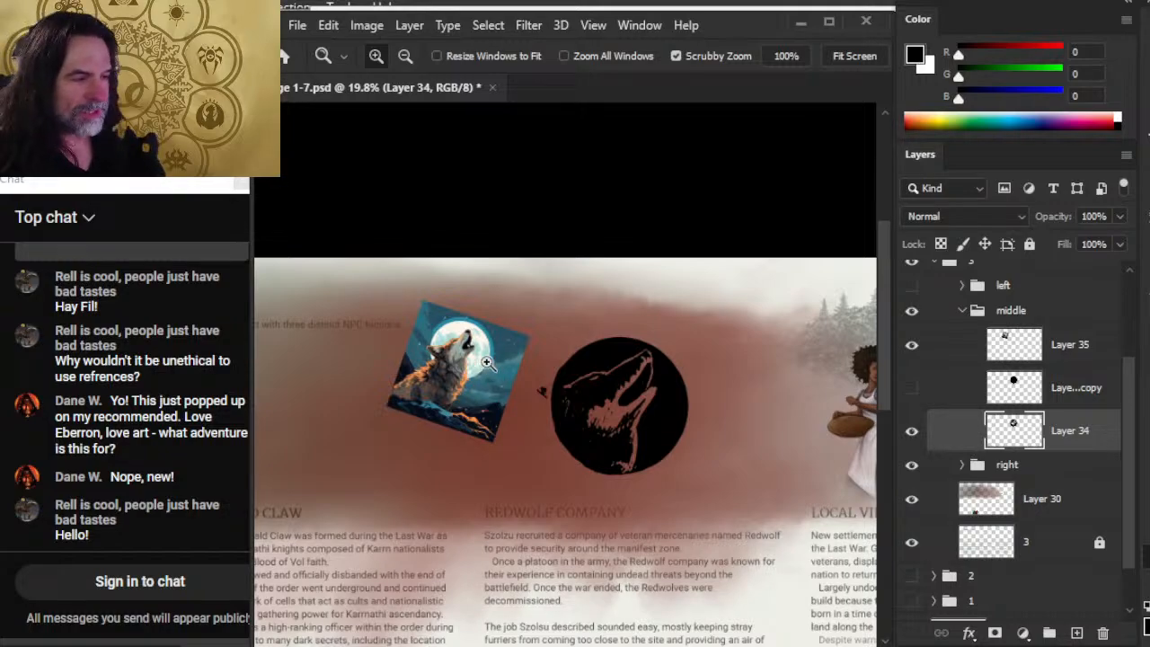
Step: Erase the leftover ear marks outside the circle on Layer 34 with the size 15 eraser
{"action": "left_click_drag", "start_coordinate": [527, 404], "coordinate": [596, 444]}
{"action": "key", "text": "e"}
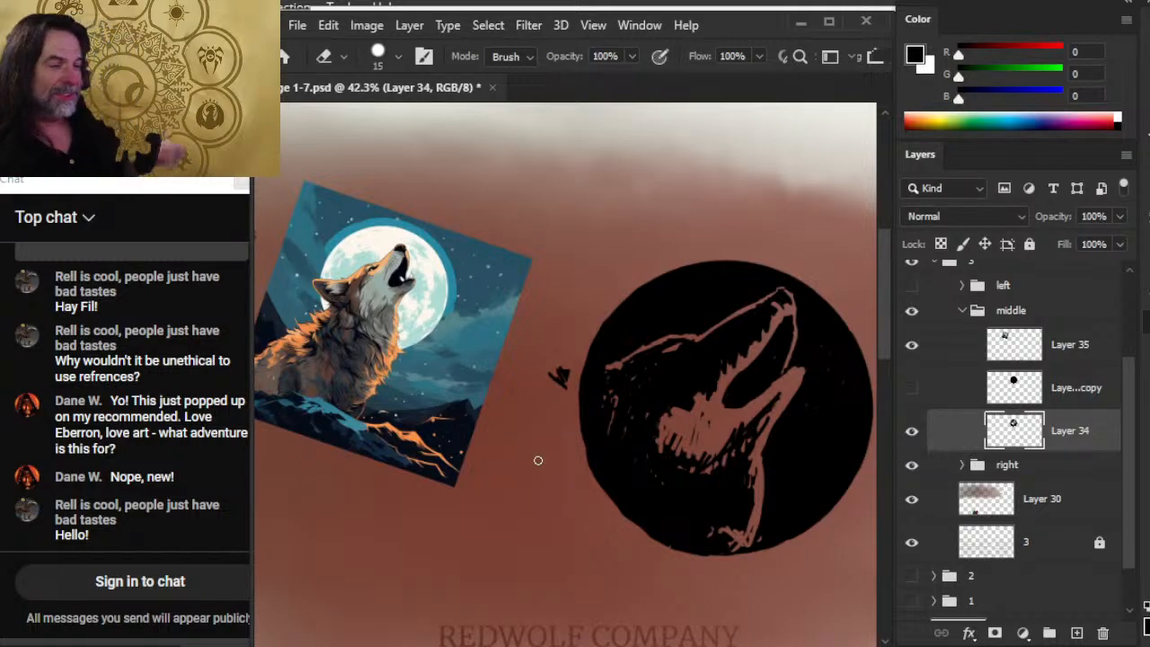
{"action": "left_click_drag", "start_coordinate": [553, 352], "coordinate": [566, 385]}
Step: Paint a new pointed ear protruding from the circle with a size 7 black brush, cleaning its outline and filling it solid
{"action": "key", "text": "b"}
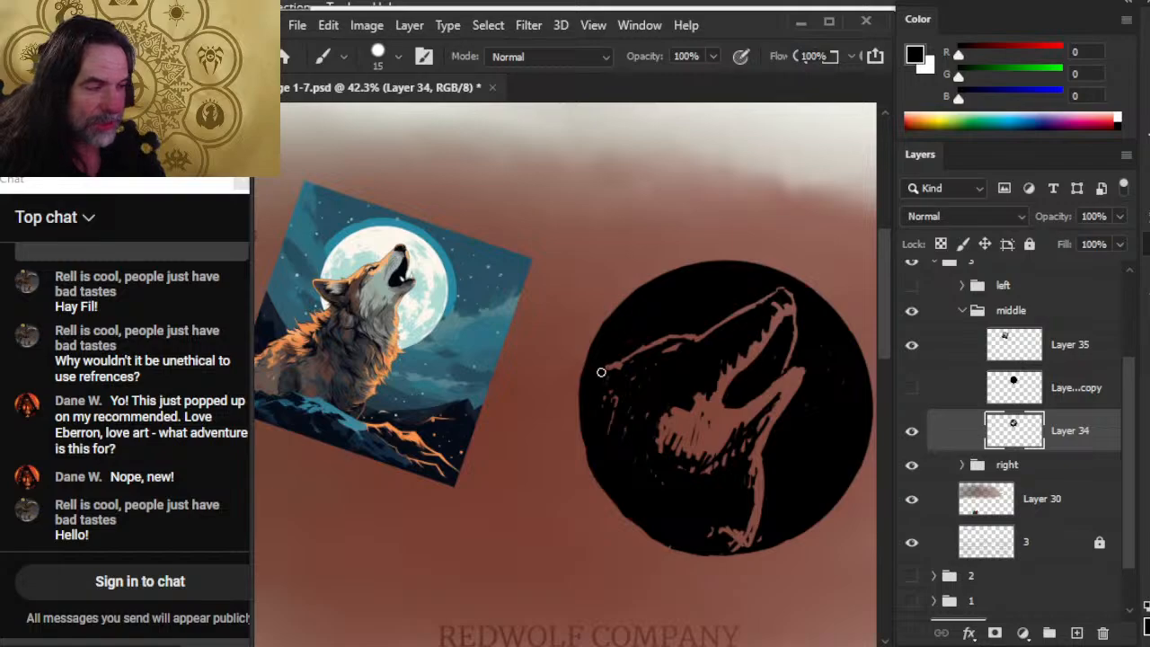
{"action": "key", "text": "bracketleft"}
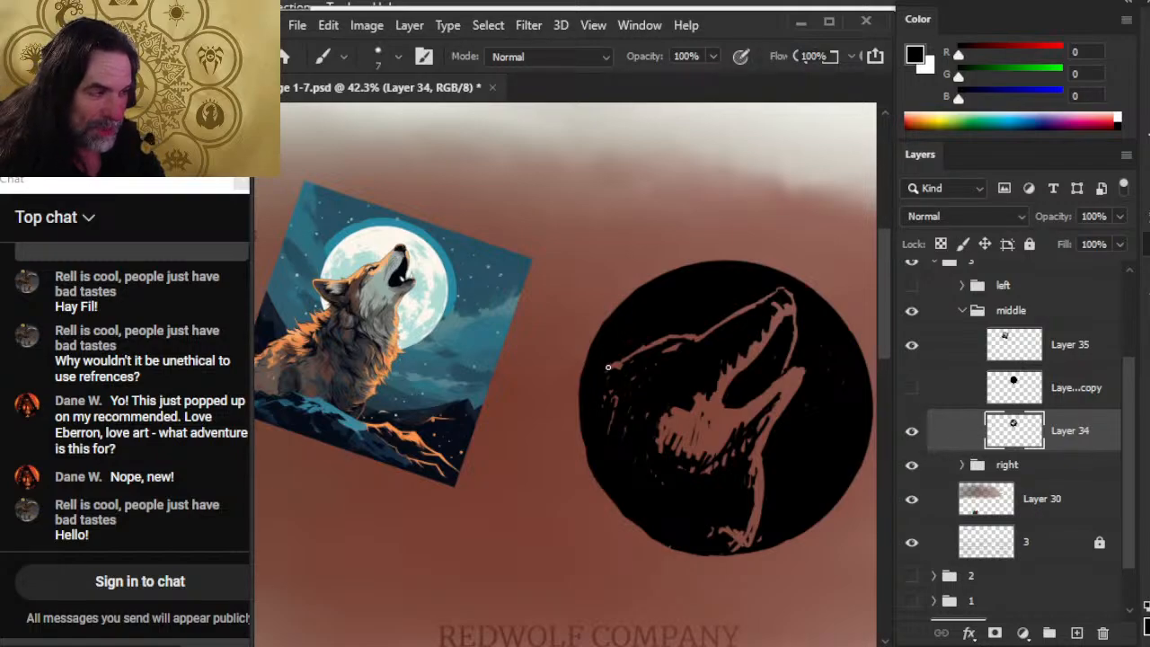
{"action": "left_click_drag", "start_coordinate": [591, 370], "coordinate": [548, 380]}
{"action": "left_click_drag", "start_coordinate": [547, 381], "coordinate": [571, 408]}
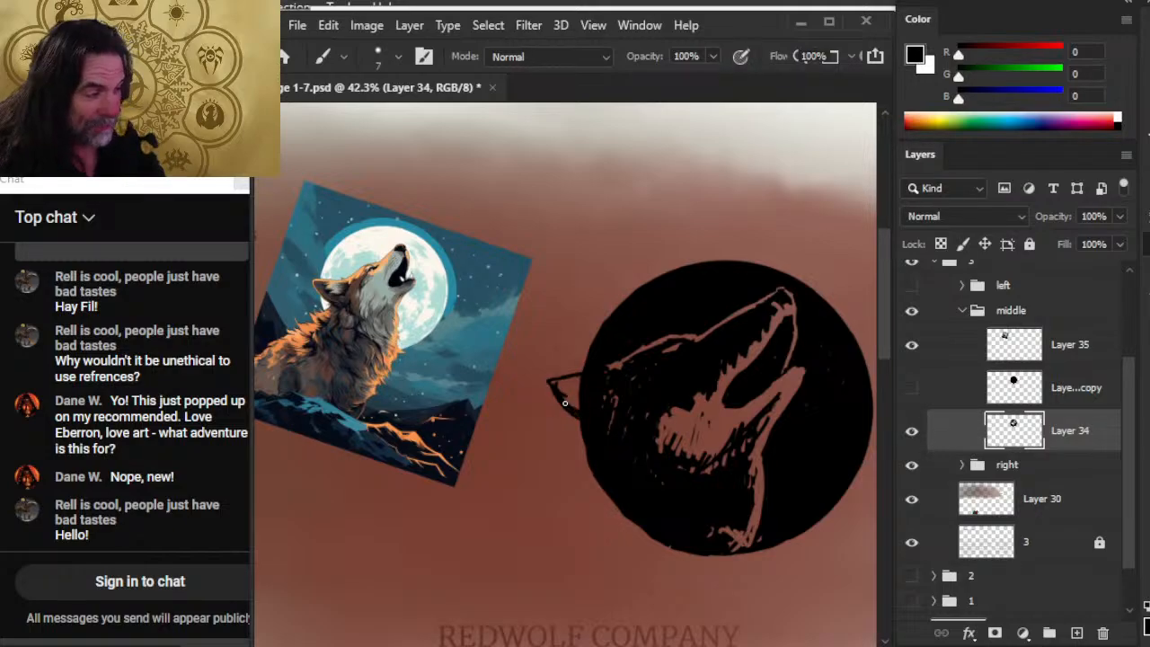
{"action": "key", "text": "e"}
{"action": "mouse_move", "coordinate": [557, 375]}
{"action": "left_mouse_down"}
{"action": "mouse_move", "coordinate": [590, 374]}
{"action": "mouse_move", "coordinate": [573, 401]}
{"action": "mouse_move", "coordinate": [564, 384]}
{"action": "mouse_move", "coordinate": [559, 403]}
{"action": "left_mouse_up"}
{"action": "key", "text": "b"}
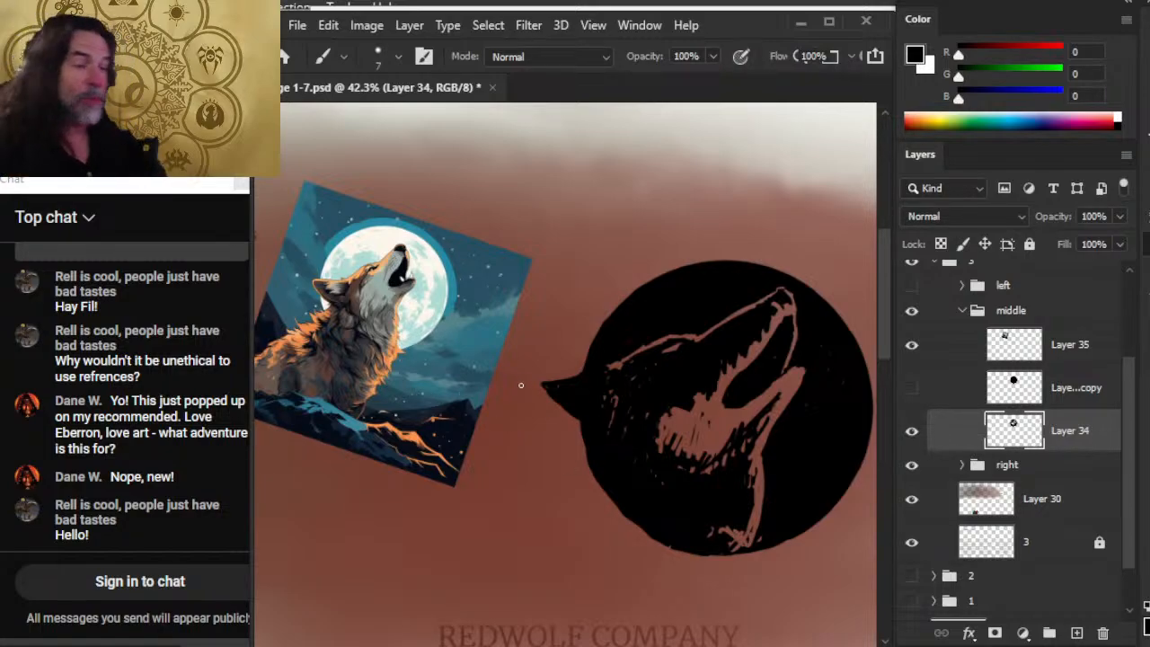
Step: Reduce the eraser to size 6 and extend the wolf's head outline from the forehead to the new ear
{"action": "key", "text": "e"}
{"action": "key", "text": "bracketleft"}
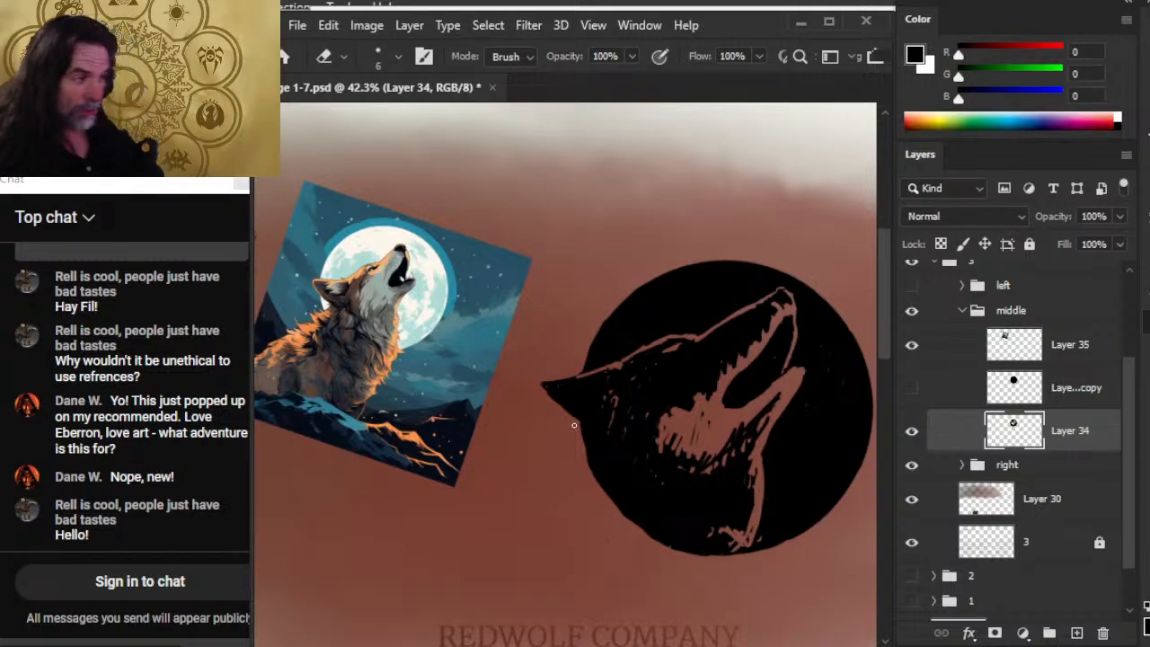
{"action": "key", "text": "b"}
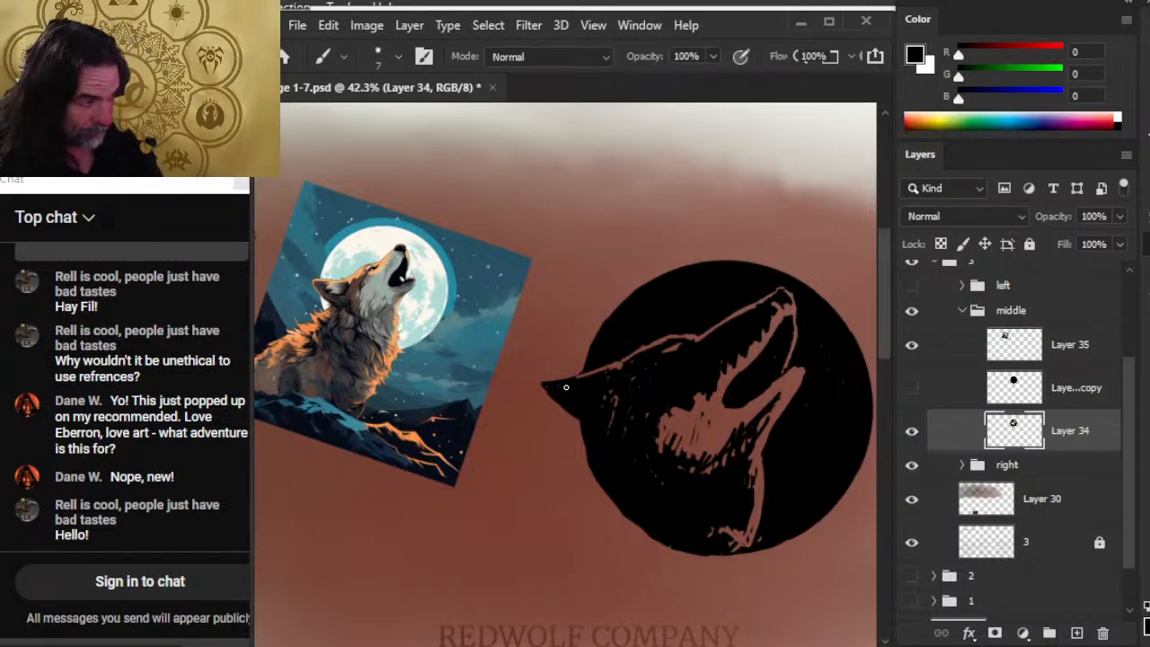
Step: Carve fur detail inside the ear and at its base, alternating the size 6 eraser and size 7 black brush
{"action": "key", "text": "e"}
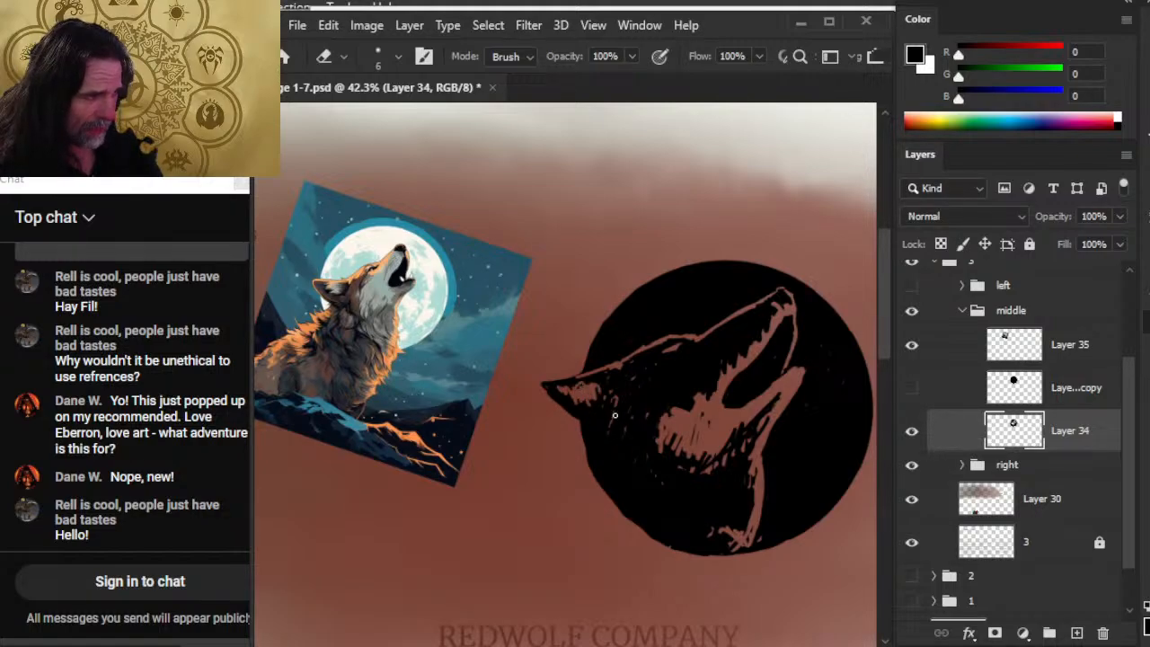
{"action": "key", "text": "b"}
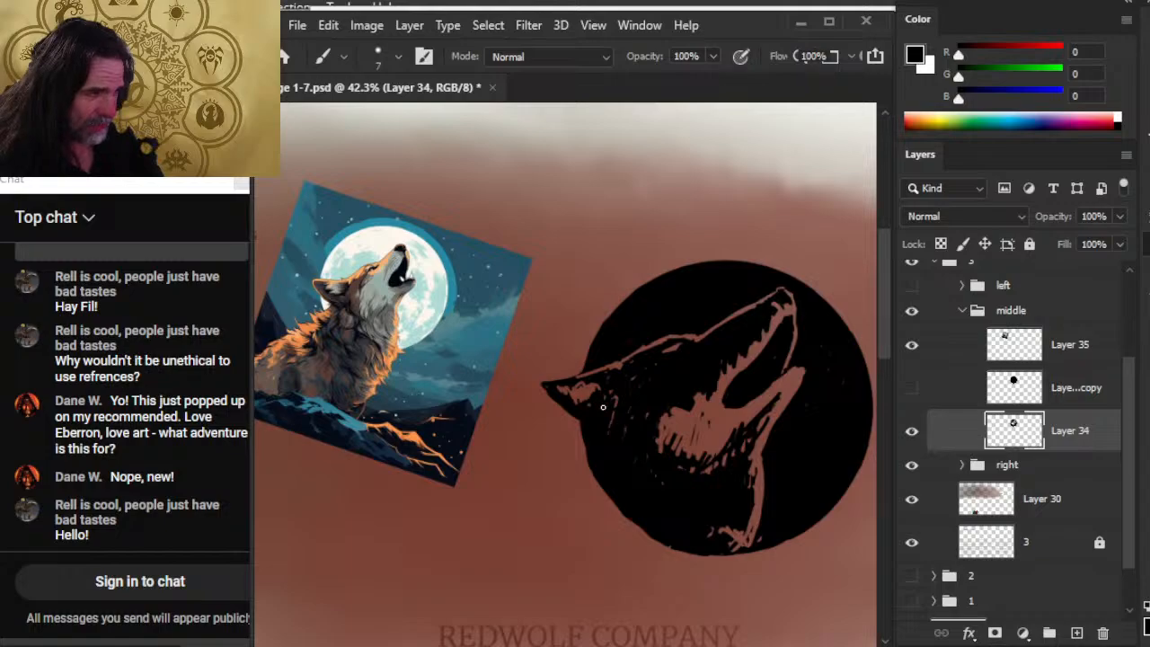
{"action": "key", "text": "e"}
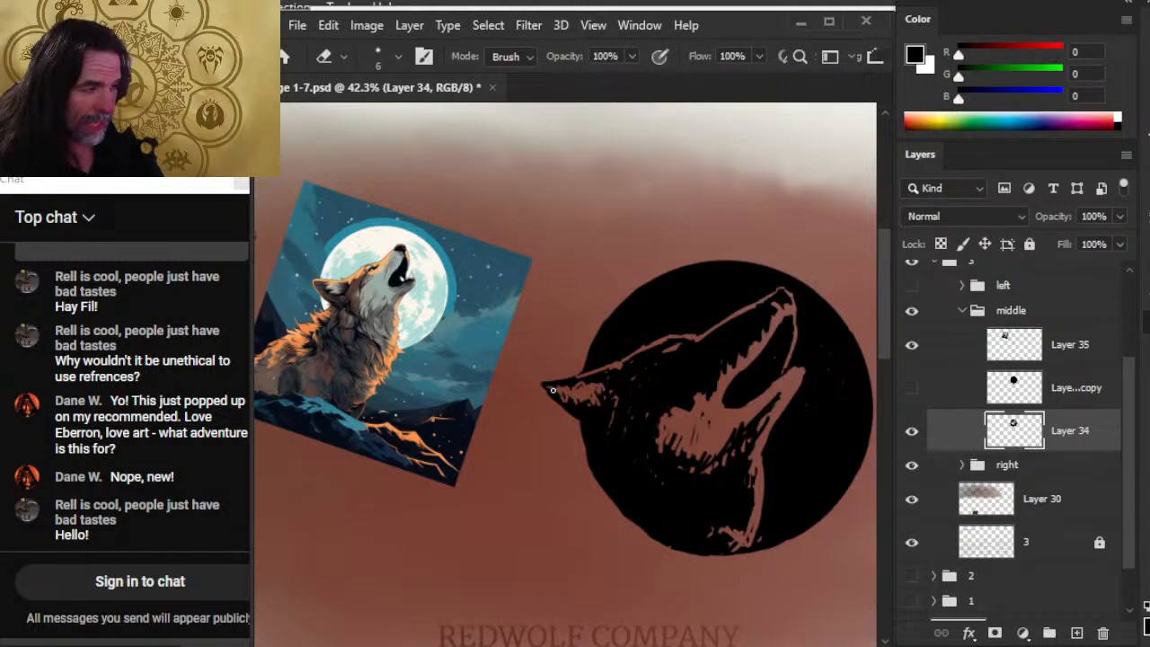
{"action": "key", "text": "b"}
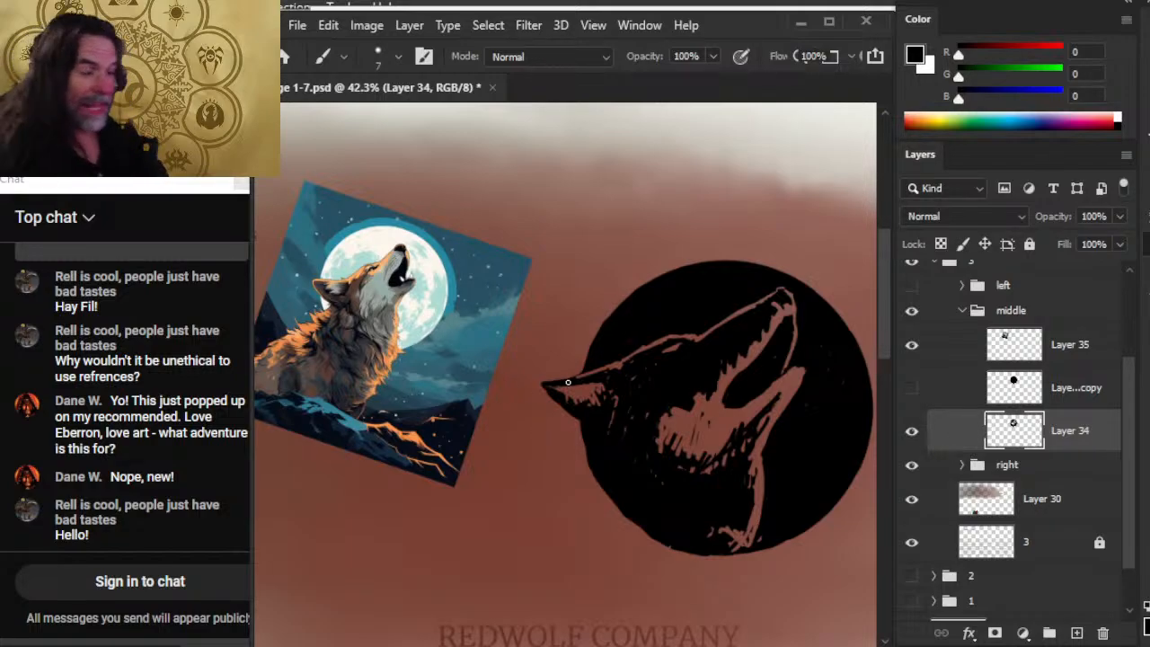
{"action": "key", "text": "e"}
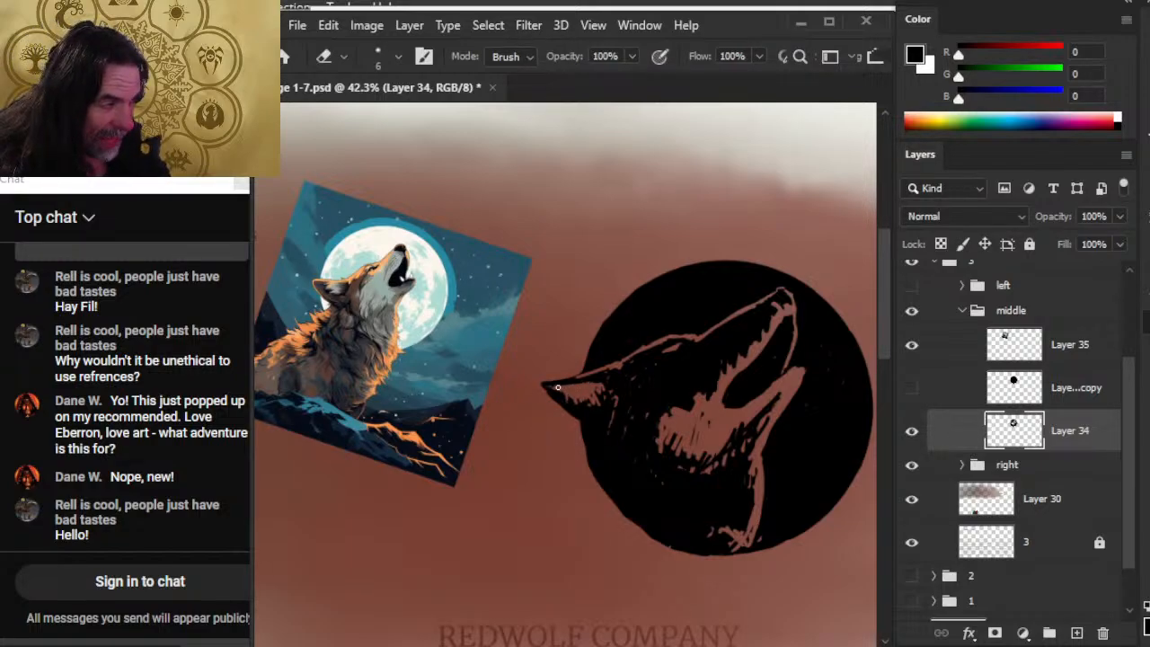
{"action": "key", "text": "b"}
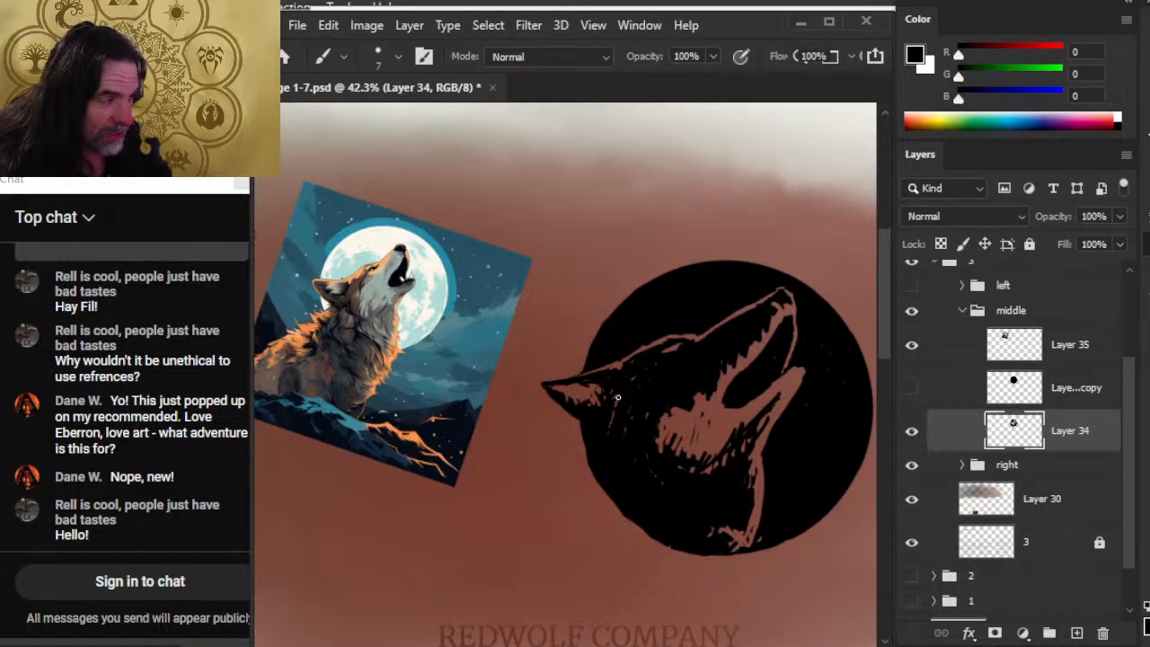
{"action": "key", "text": "e"}
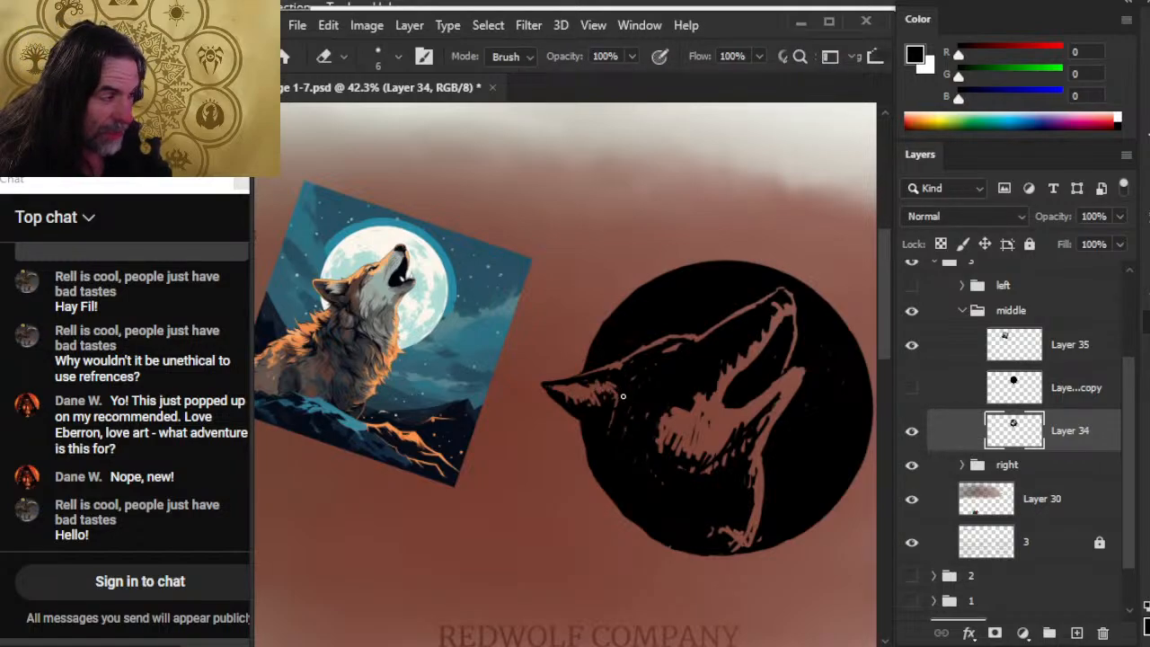
Step: Refine the wolf's outline along the forehead and the ear's upper edge on Layer 34, alternating black paint and erasing
{"action": "key", "text": "b"}
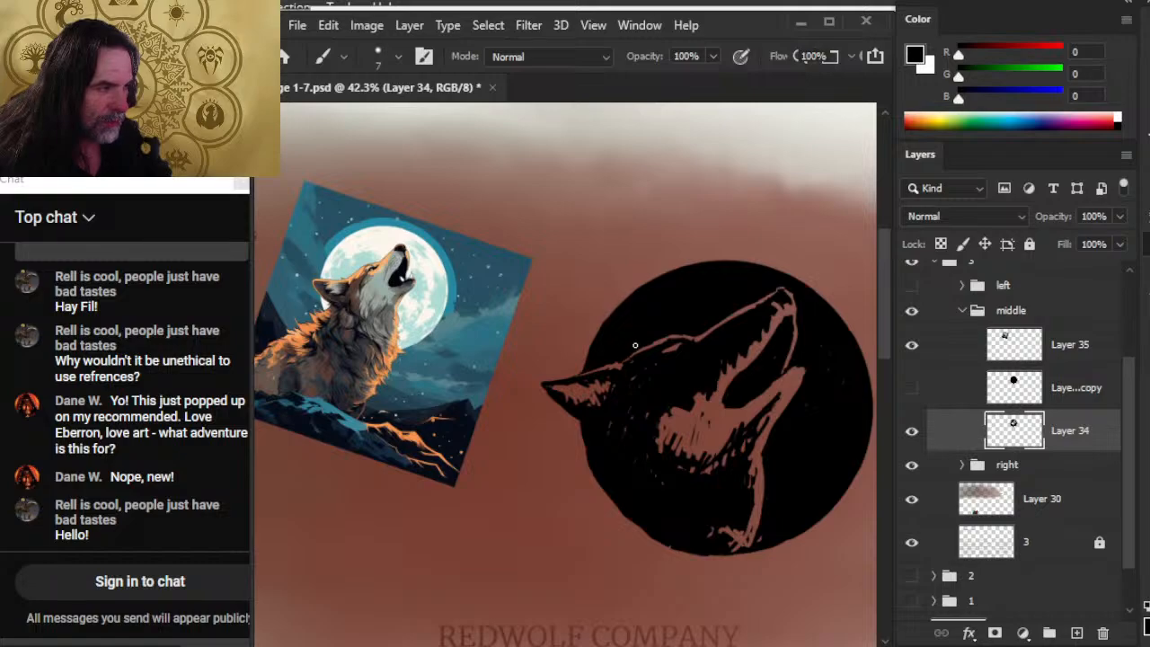
{"action": "key", "text": "e"}
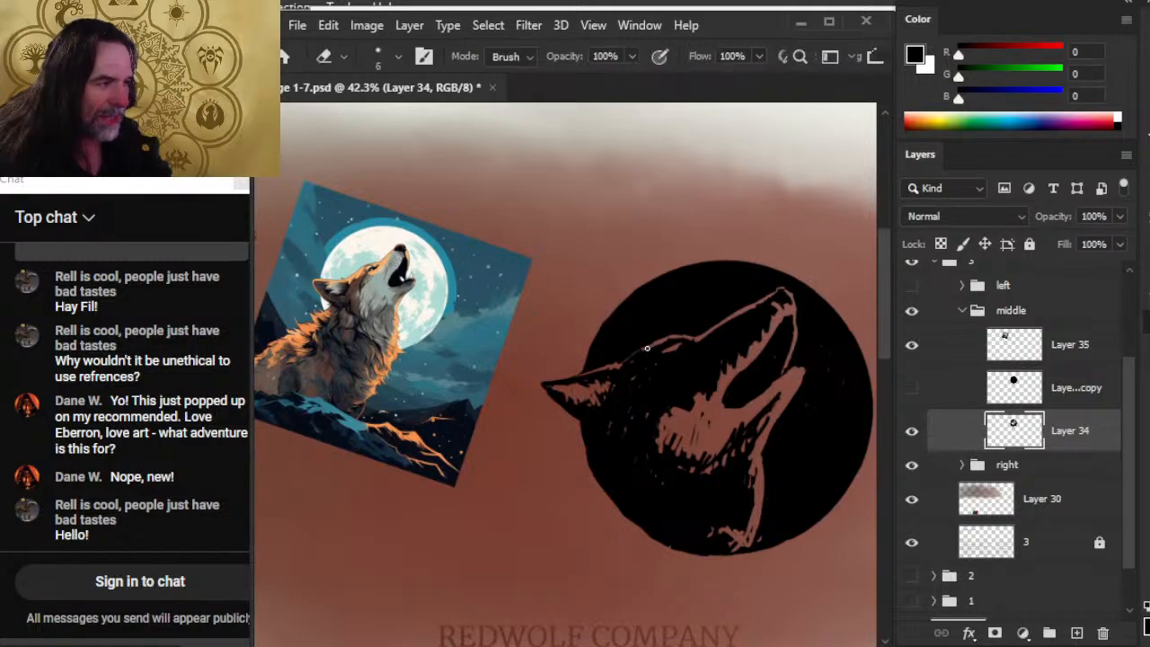
{"action": "key", "text": "b"}
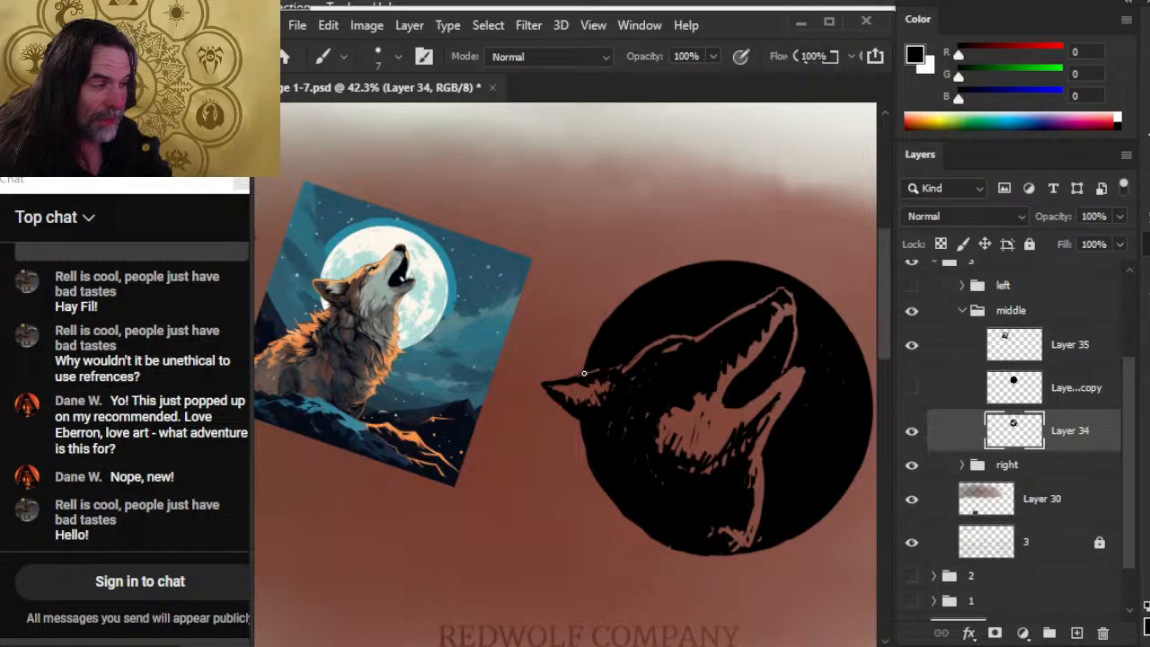
{"action": "key", "text": "e"}
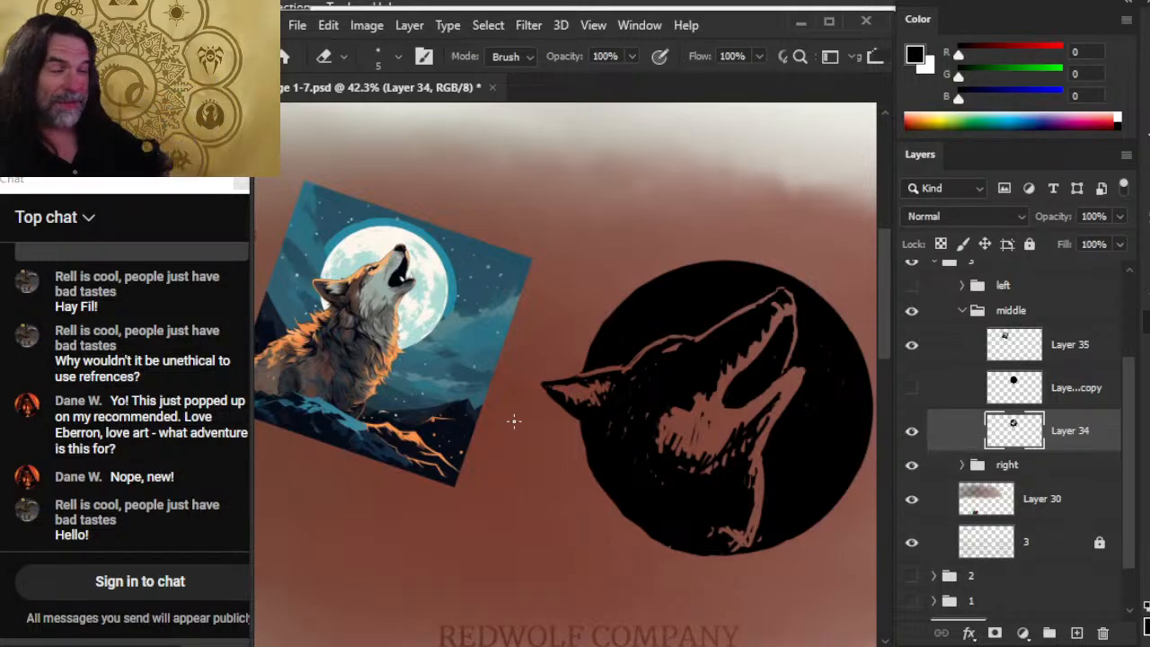
{"action": "key", "text": "b"}
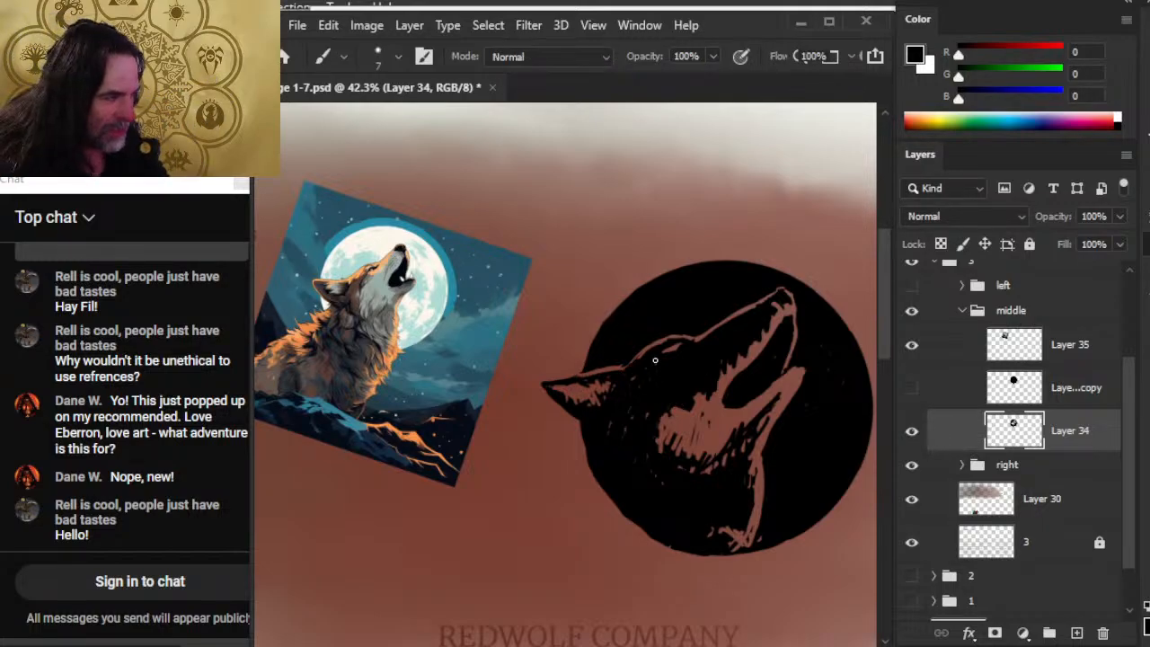
Step: Rework the thin contour between the ear base and the brow with small eraser cuts and black brush corrections
{"action": "key", "text": "e"}
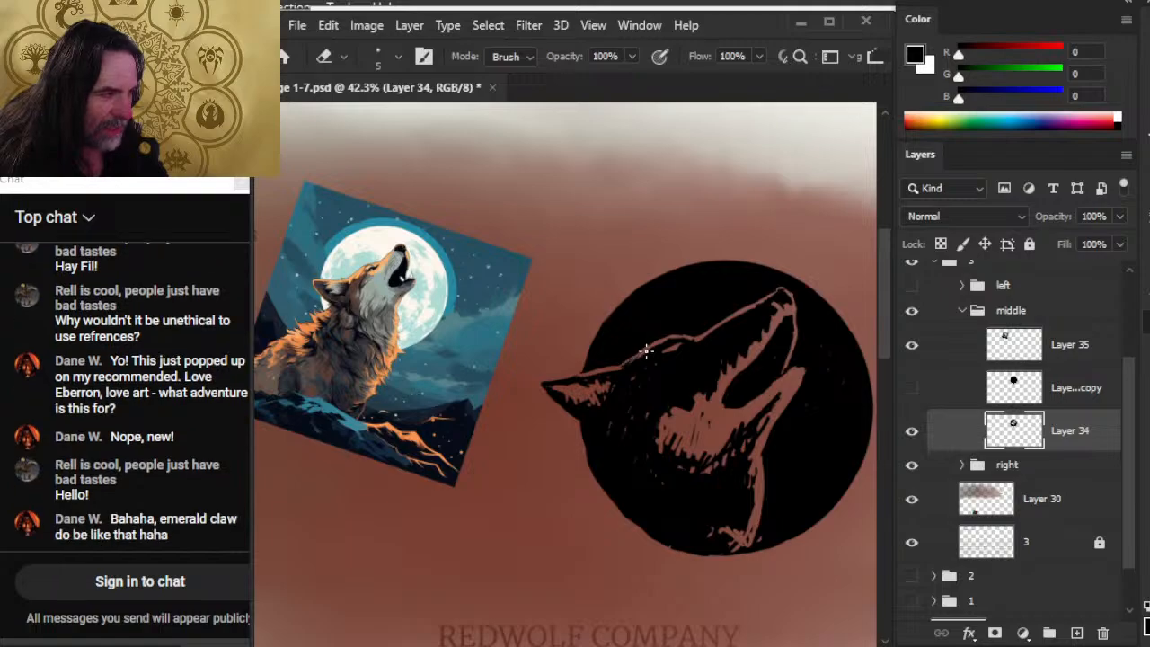
{"action": "key", "text": "b"}
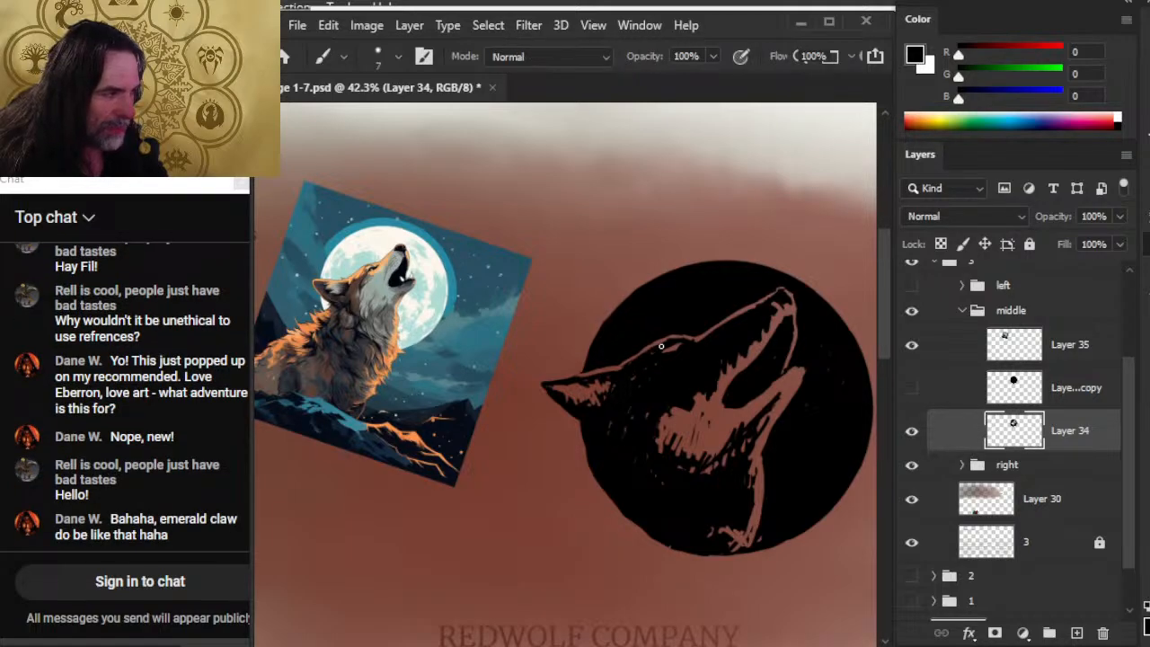
{"action": "key", "text": "e"}
{"action": "key", "text": "b"}
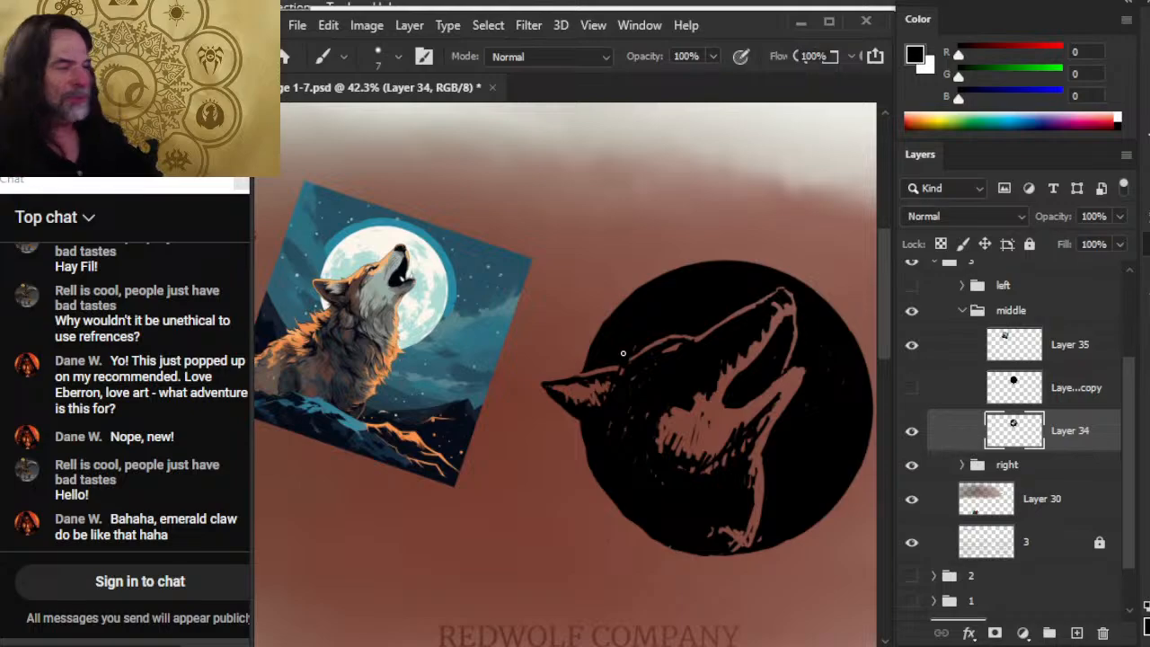
{"action": "key", "text": "e"}
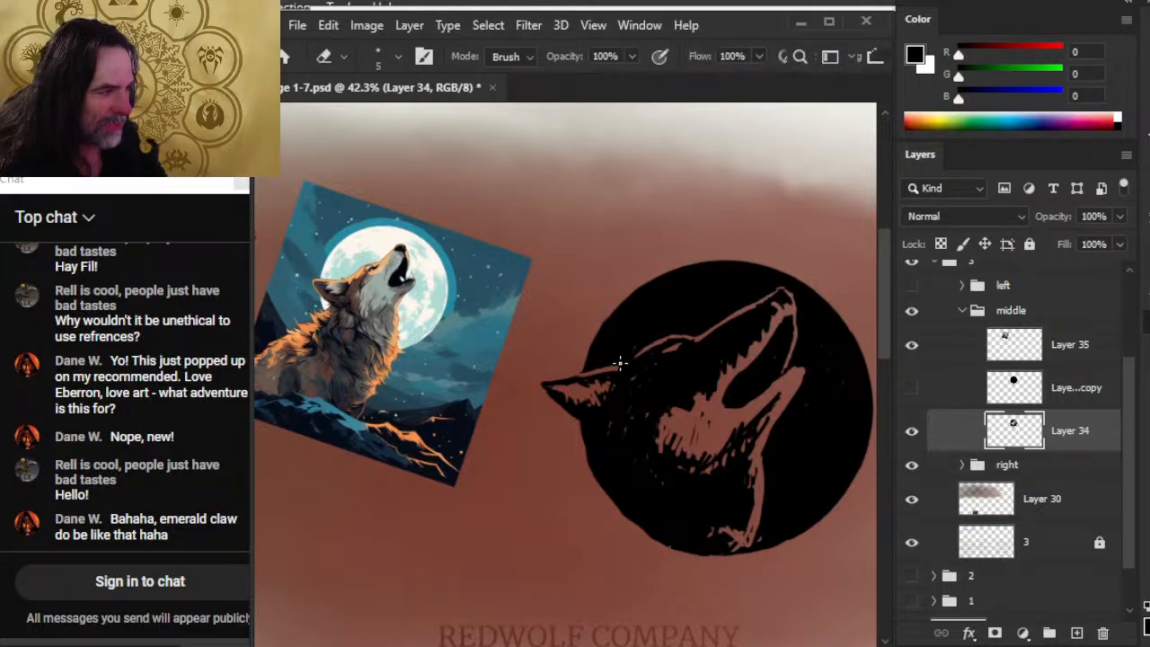
{"action": "key", "text": "b"}
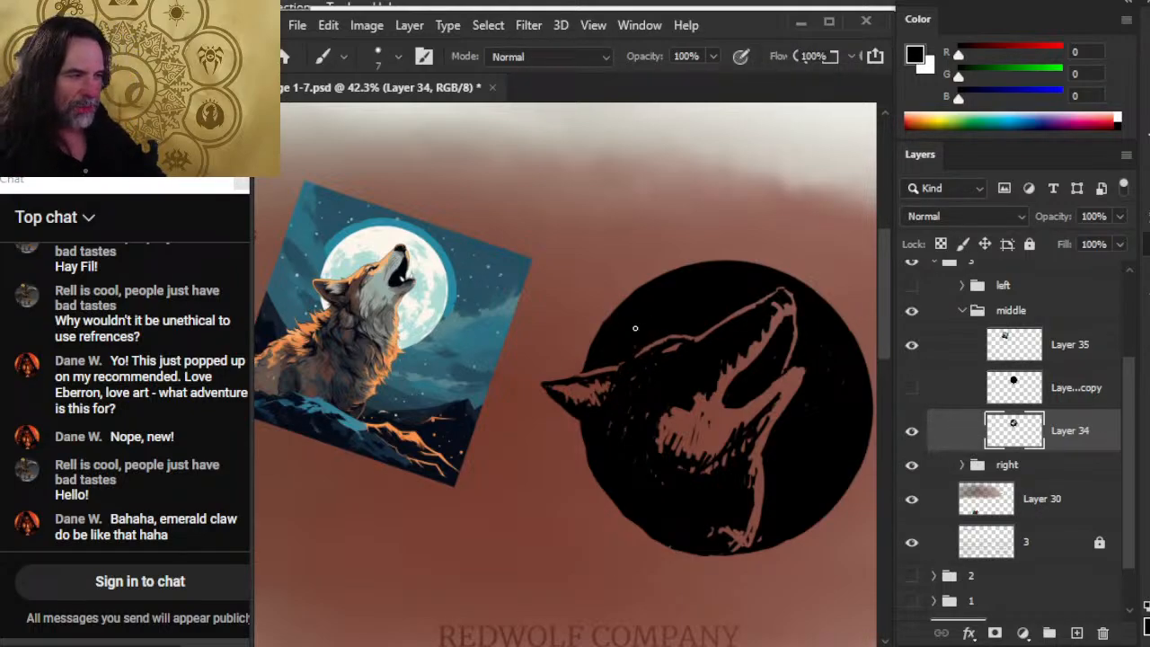
{"action": "key", "text": "e"}
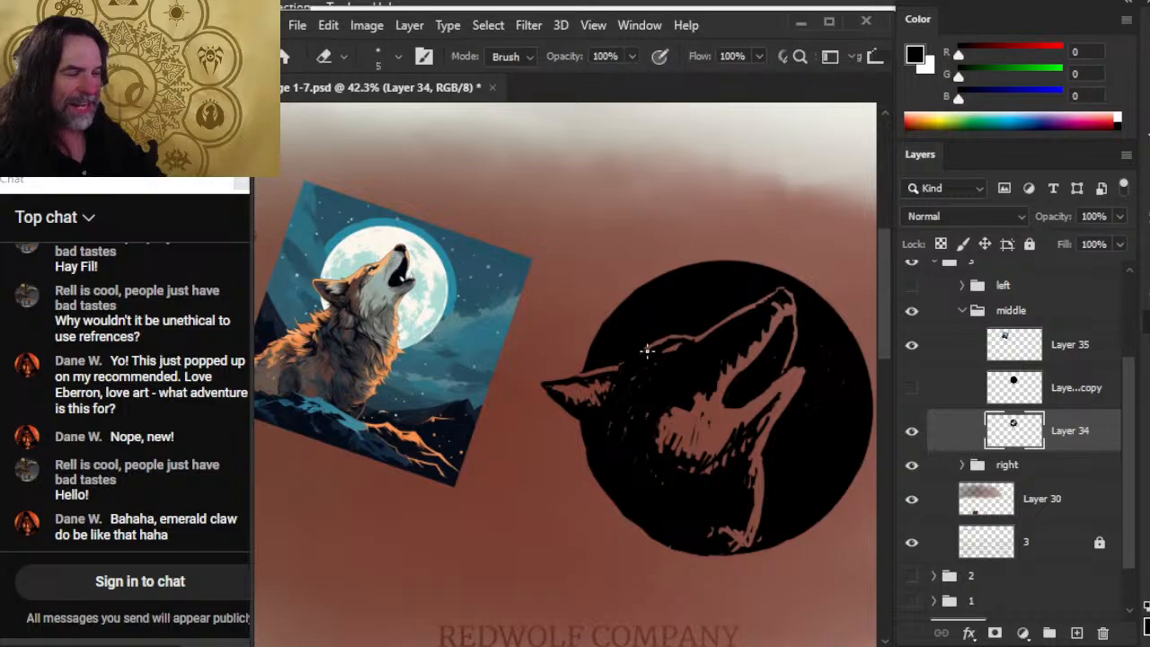
{"action": "key", "text": "b"}
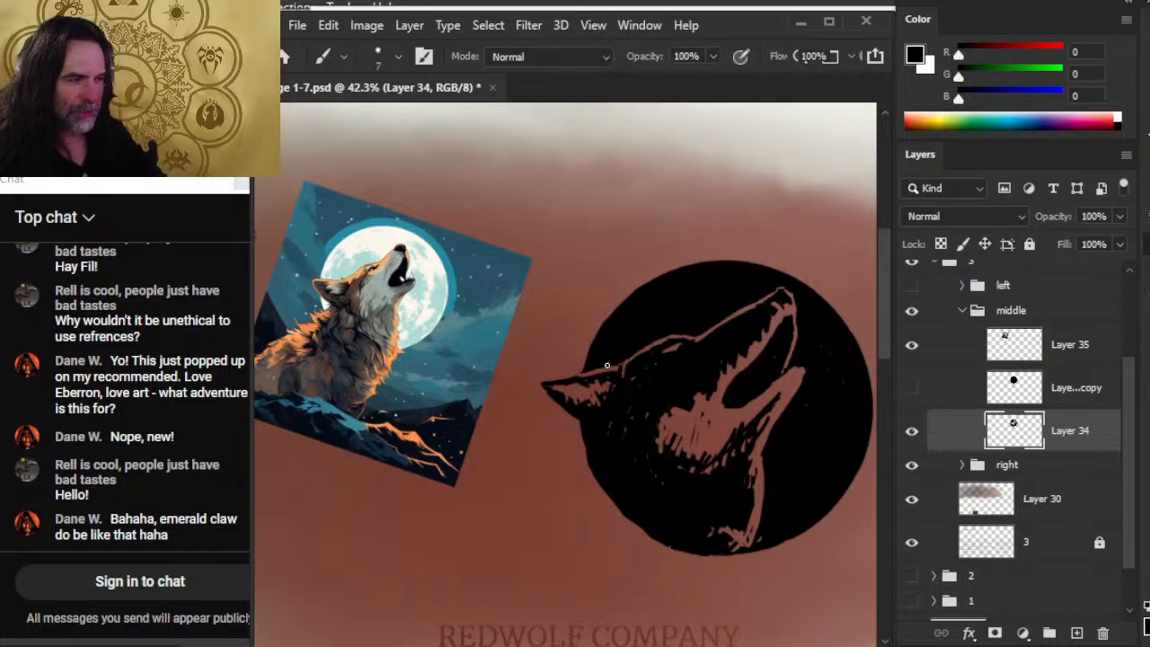
Step: Reshape the ear's upper rim and inner fur strokes by erasing fine highlights and painting black between them
{"action": "key", "text": "e"}
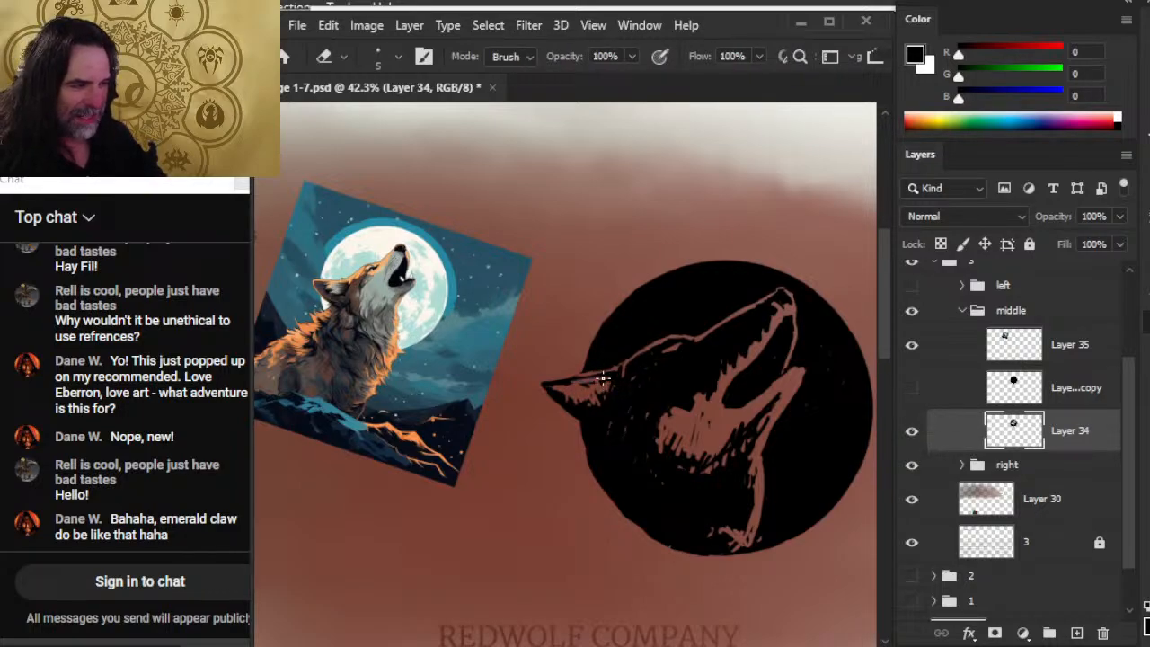
{"action": "key", "text": "b"}
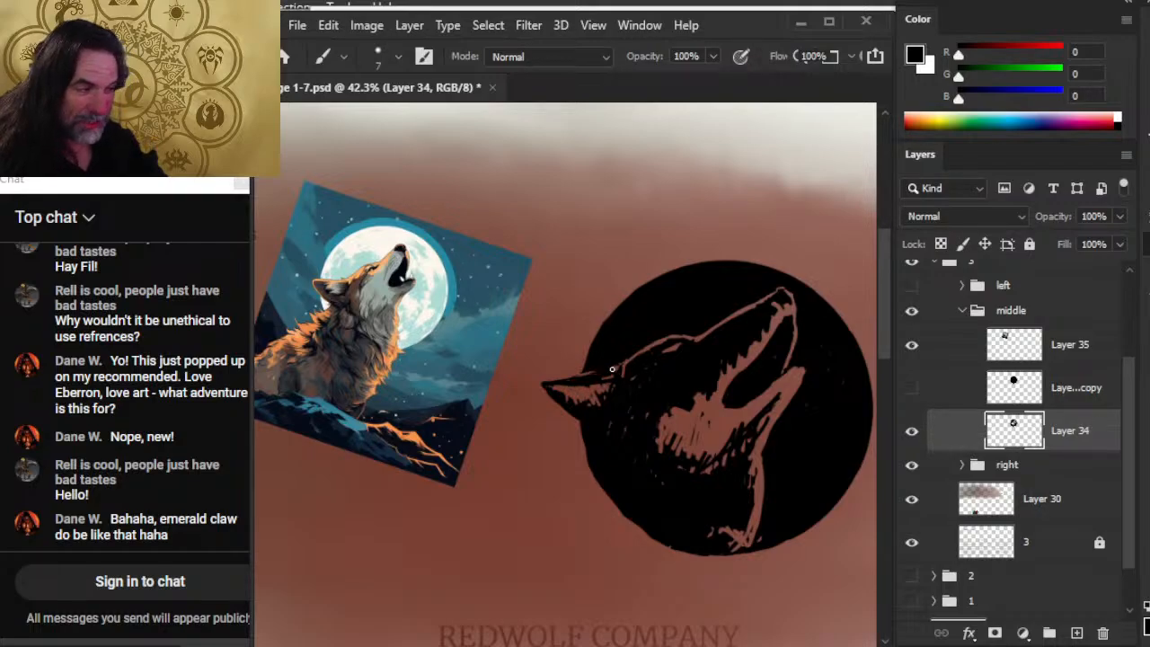
{"action": "key", "text": "e"}
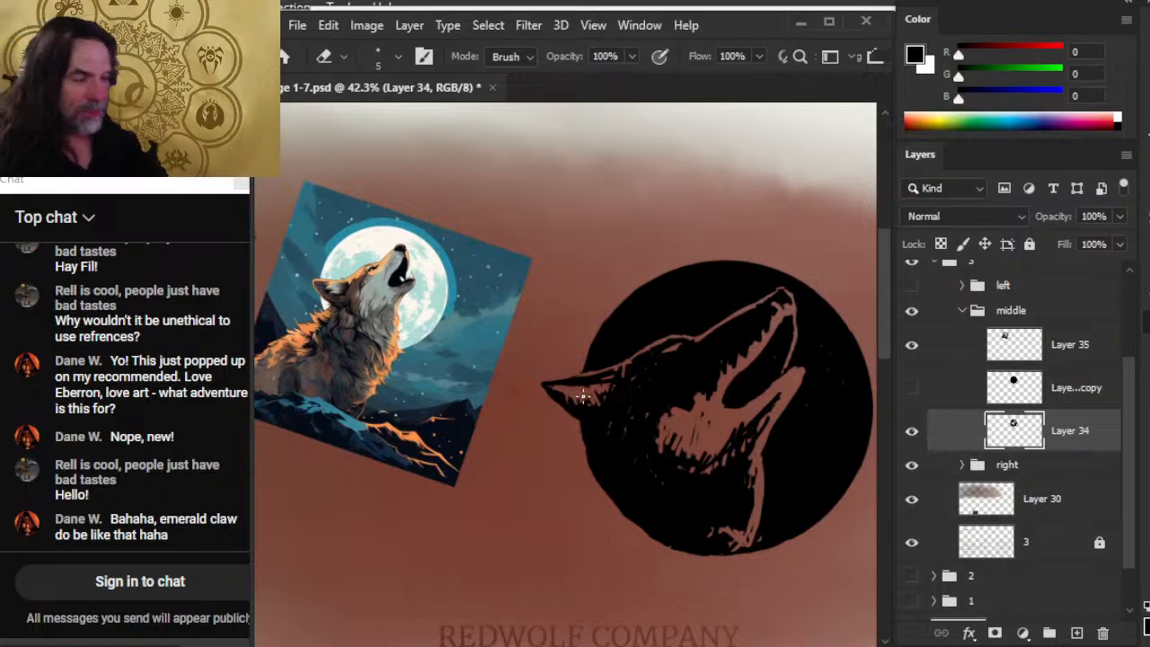
{"action": "key", "text": "b"}
{"action": "key", "text": "e"}
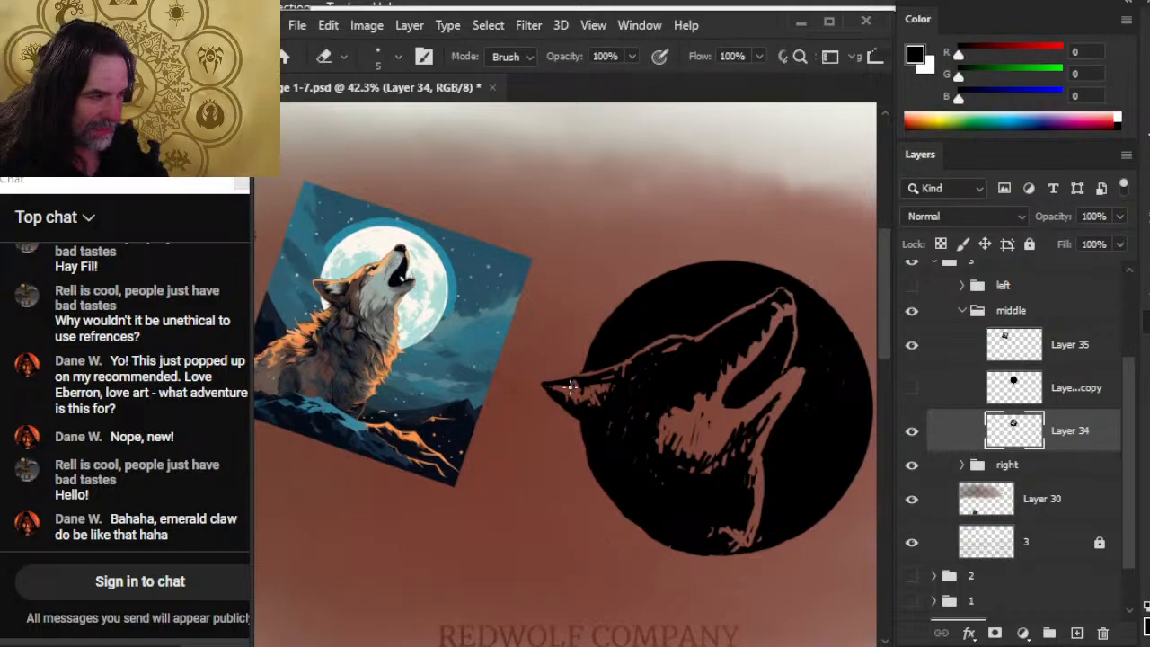
{"action": "key", "text": "b"}
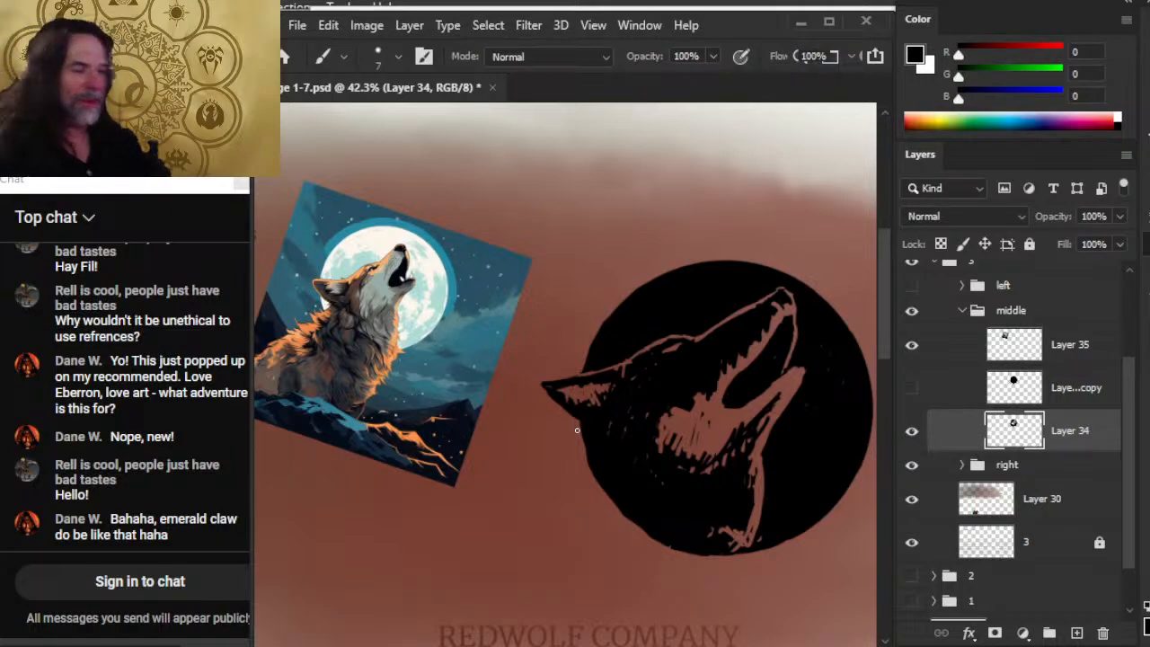
Step: Clean up the fur behind the ear and the contour where the ear meets the forehead with eraser and black brush
{"action": "key", "text": "e"}
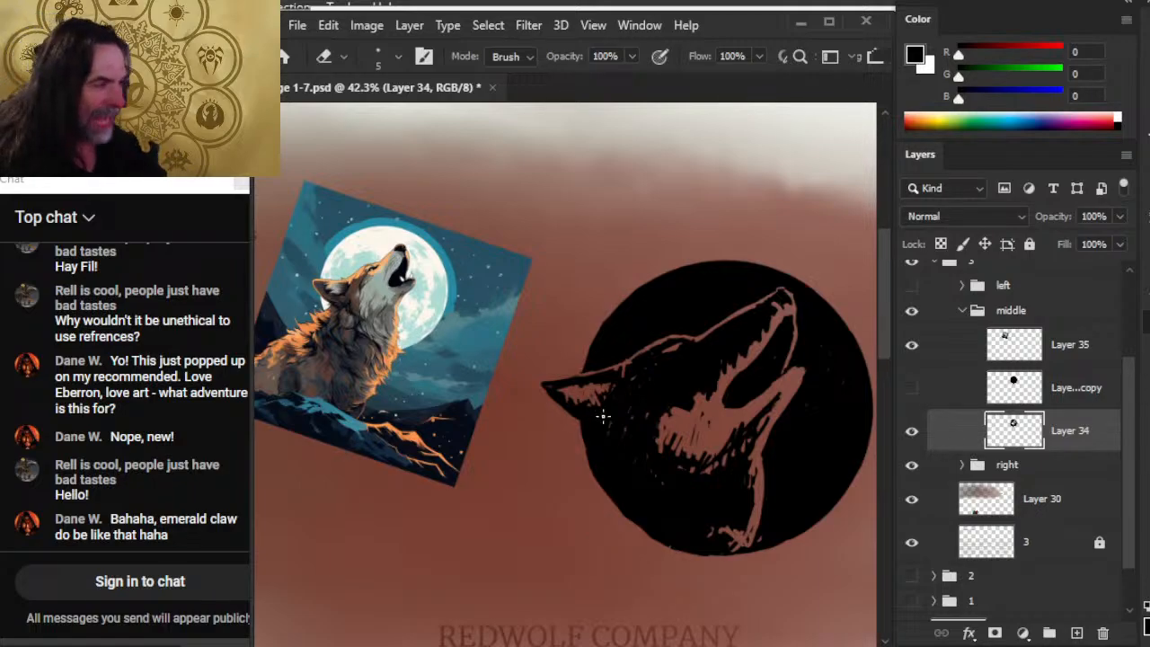
{"action": "key", "text": "b"}
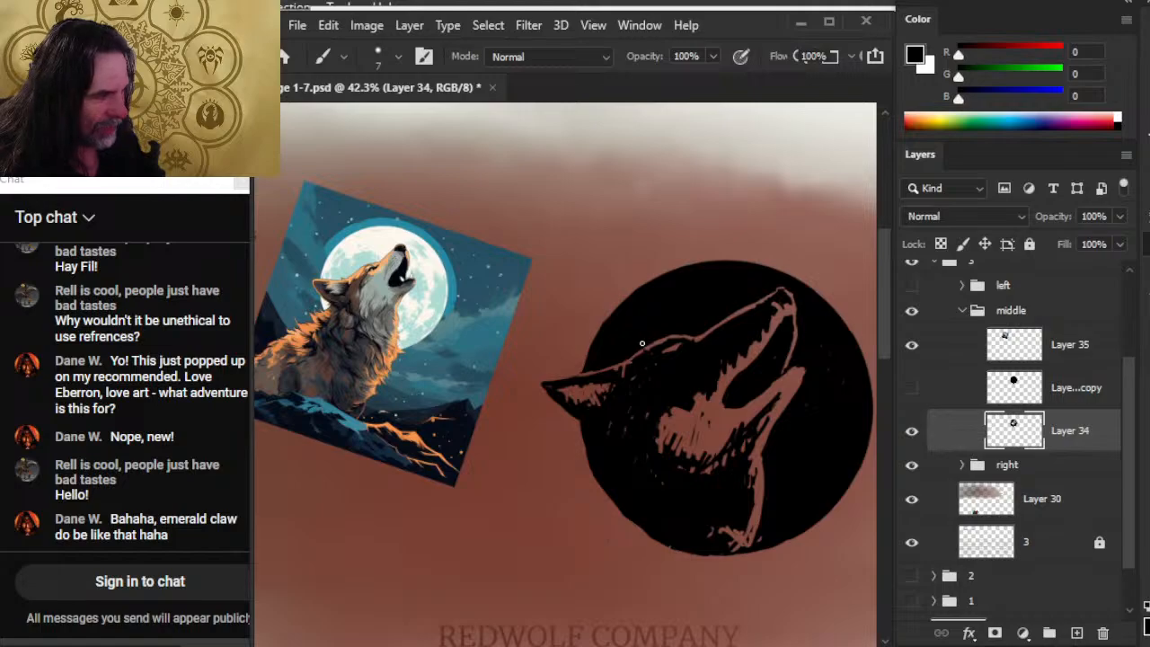
{"action": "key", "text": "e"}
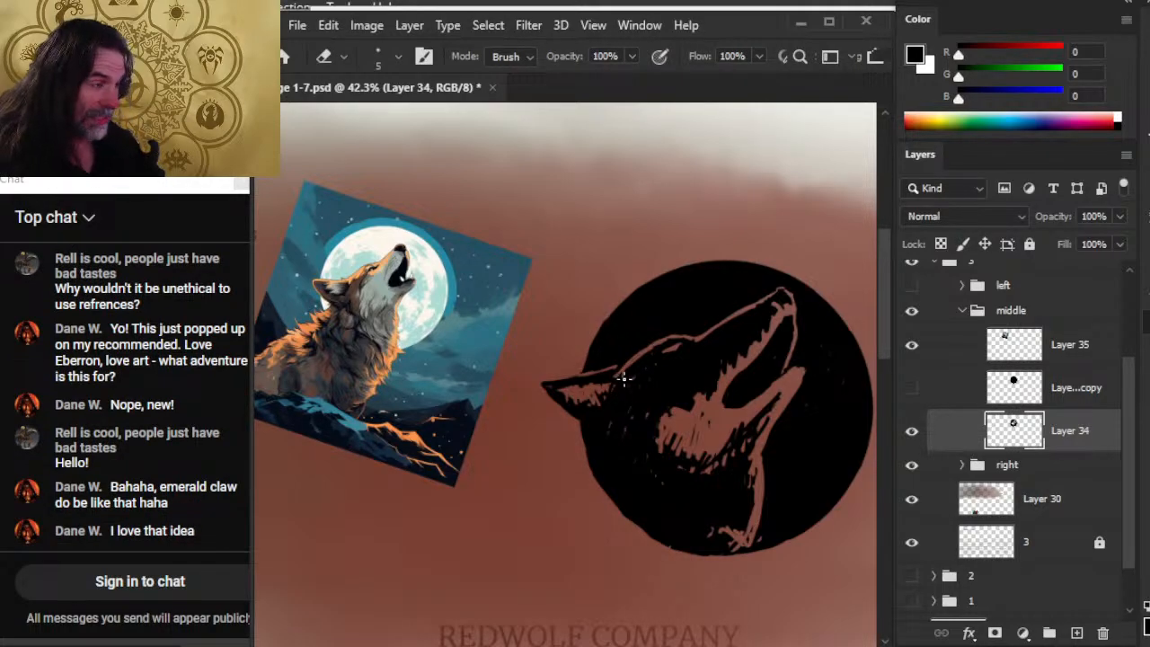
{"action": "key", "text": "b"}
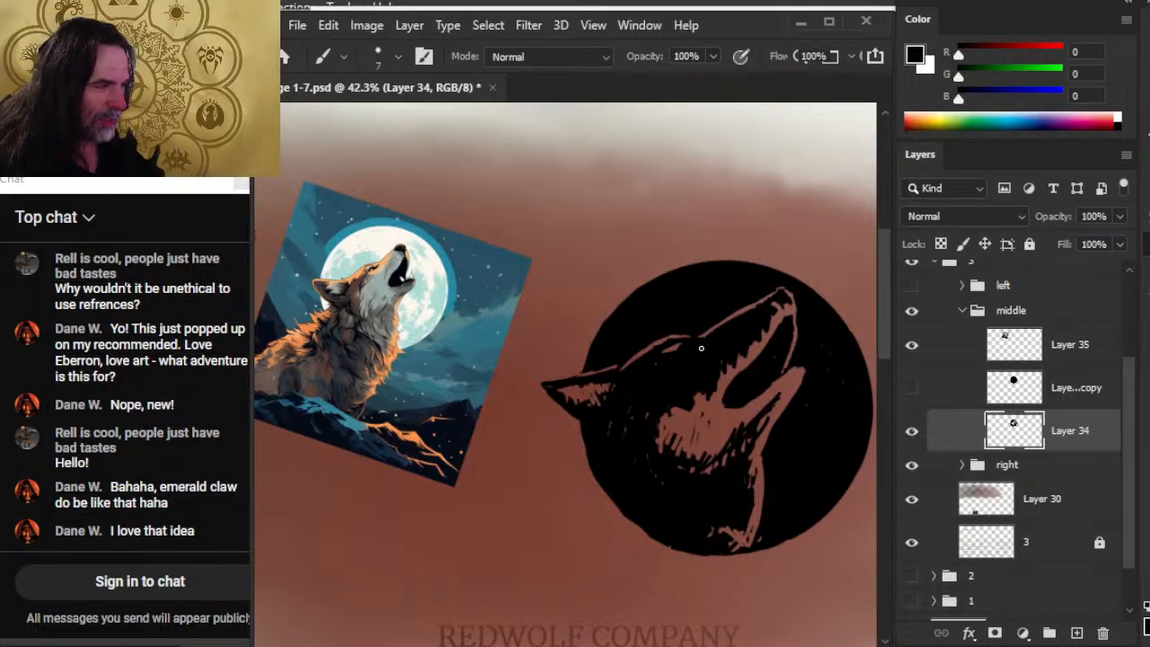
Step: Erase a highlight line joining the brow to the top of the muzzle and trim its edges with black
{"action": "key", "text": "e"}
{"action": "left_click_drag", "start_coordinate": [673, 338], "coordinate": [703, 335]}
{"action": "key", "text": "b"}
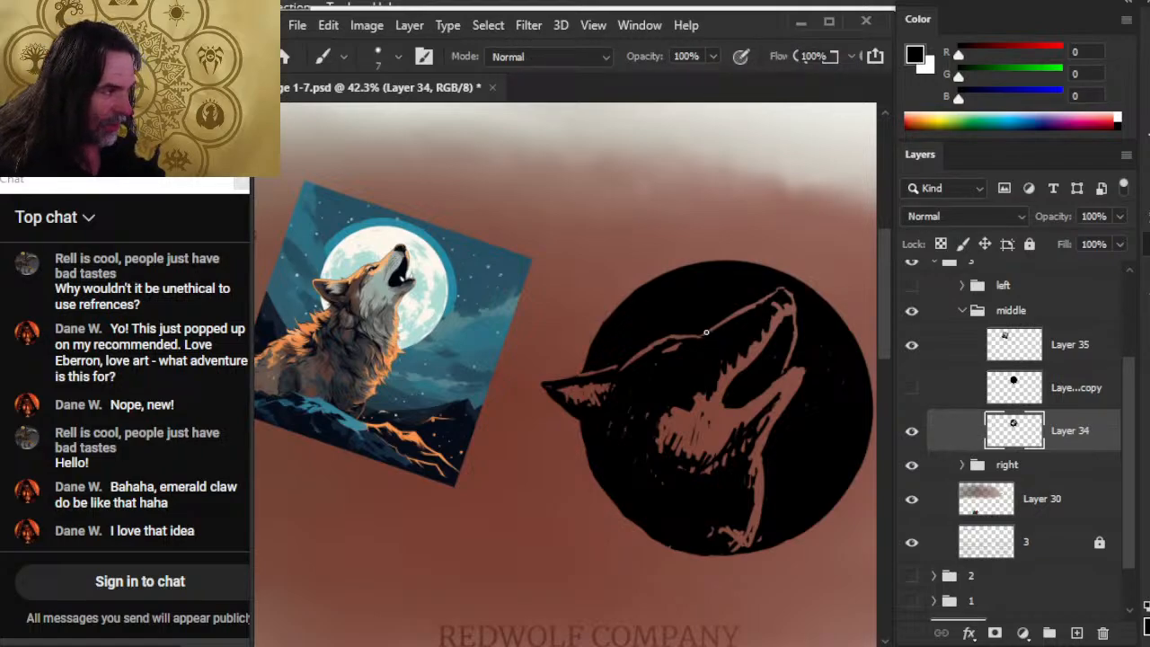
{"action": "key", "text": "e"}
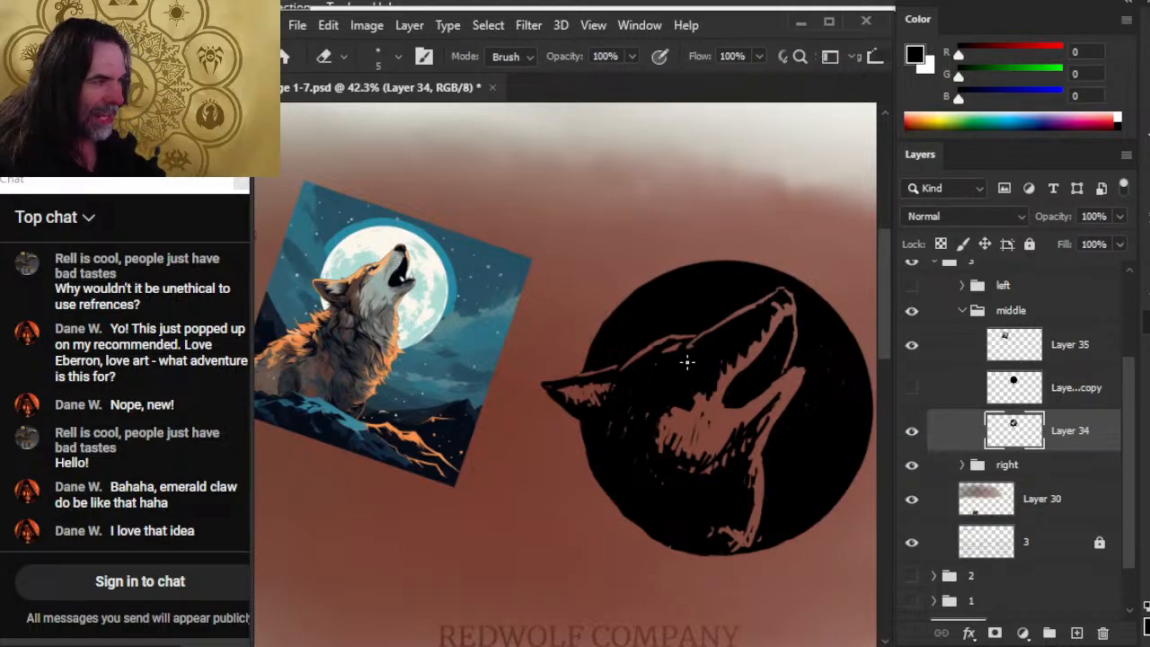
{"action": "key", "text": "b"}
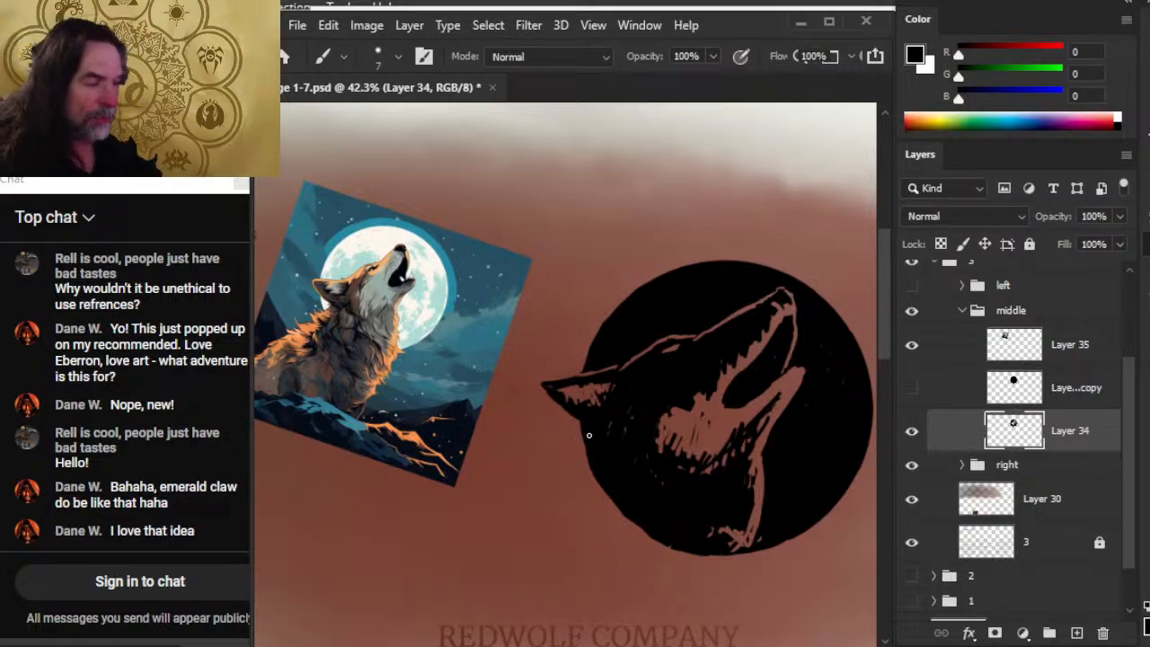
Step: Smooth the contour from the ear over the forehead and brow to the muzzle, using fine erasing and black touch-ups
{"action": "key", "text": "e"}
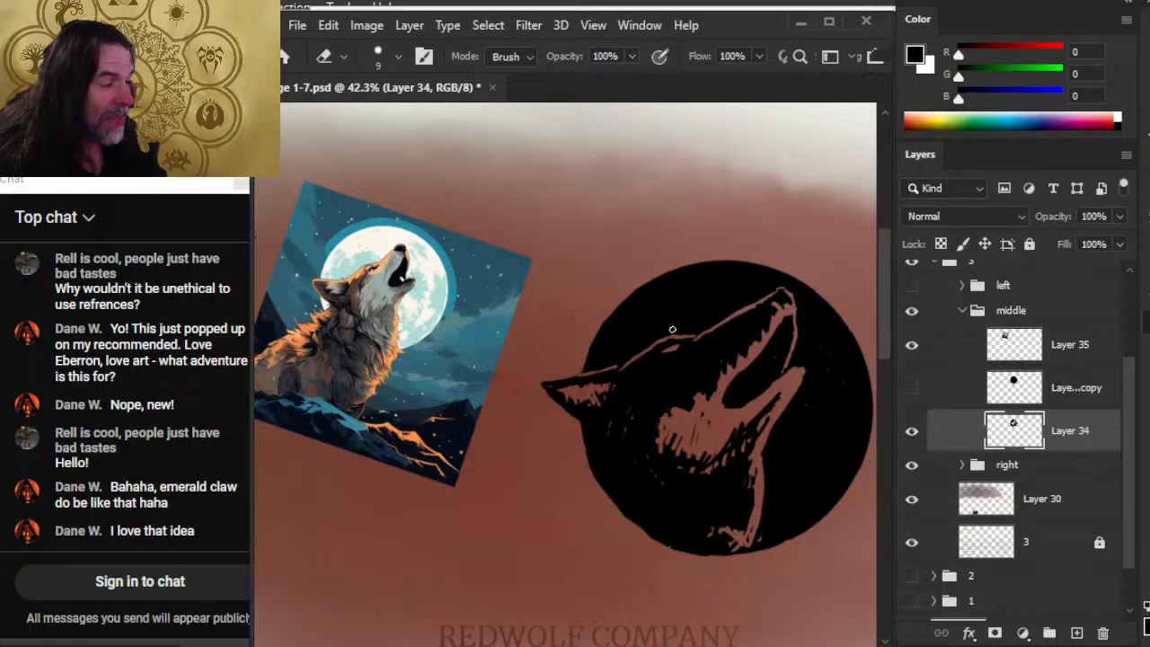
{"action": "key", "text": "b"}
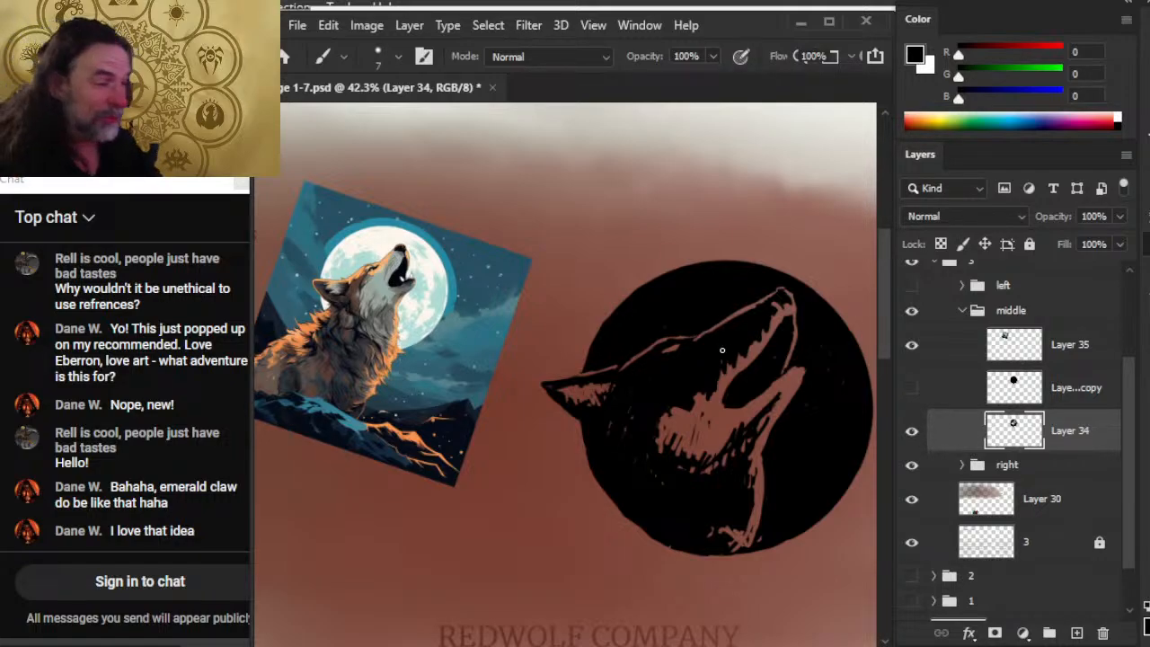
{"action": "key", "text": "e"}
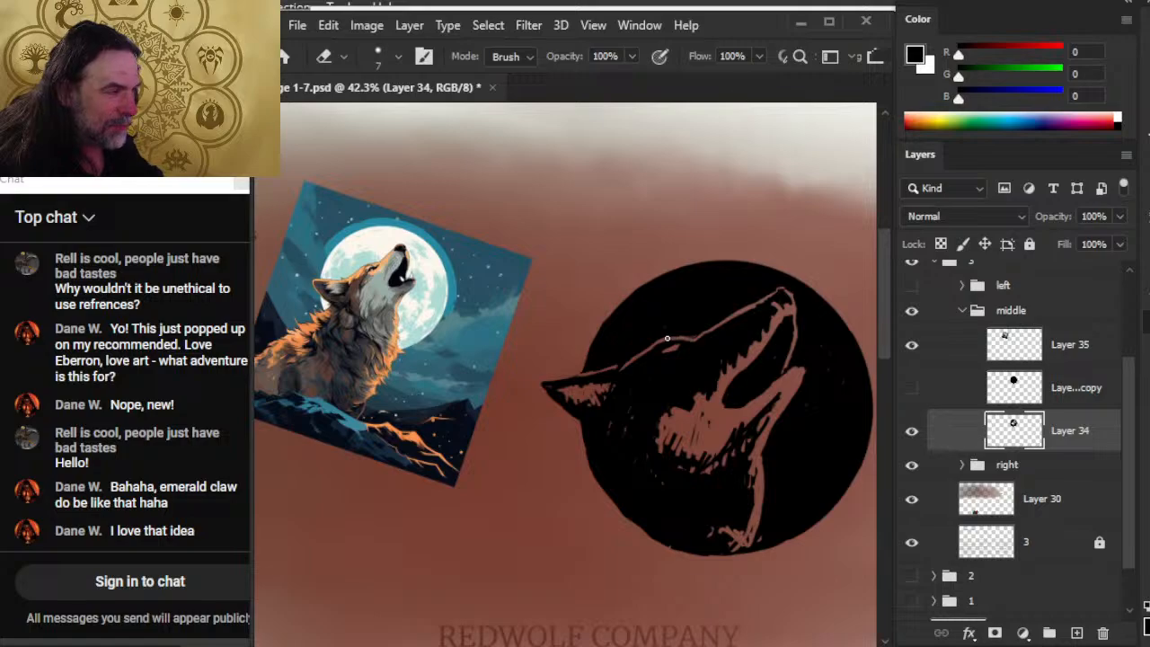
{"action": "key", "text": "b"}
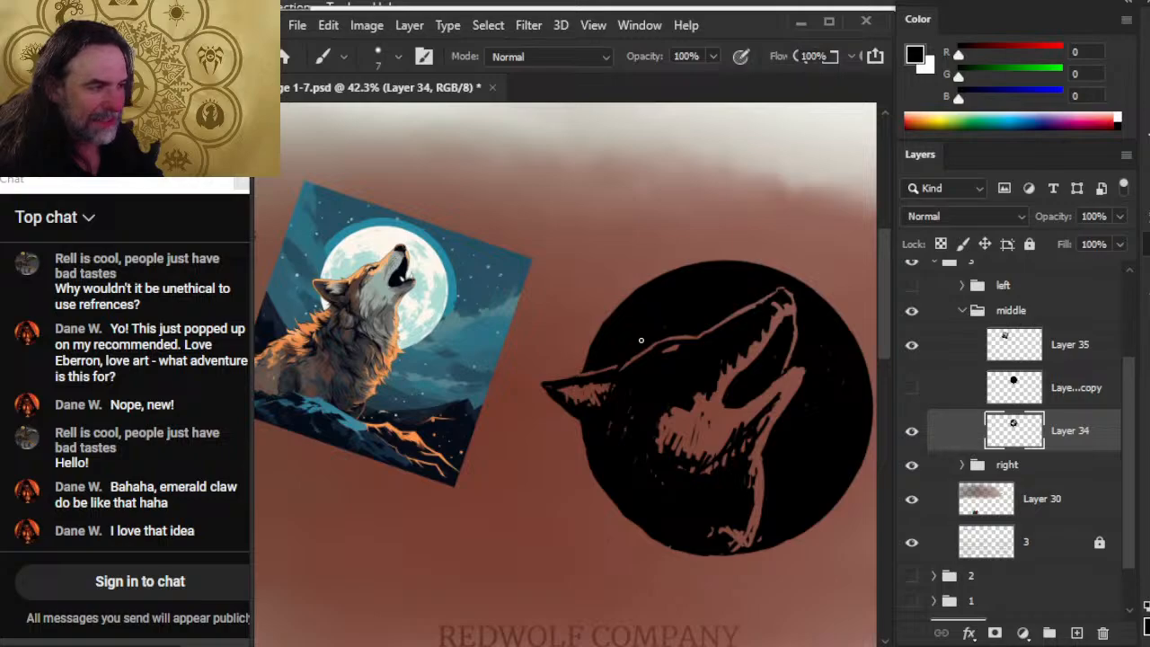
{"action": "key", "text": "e"}
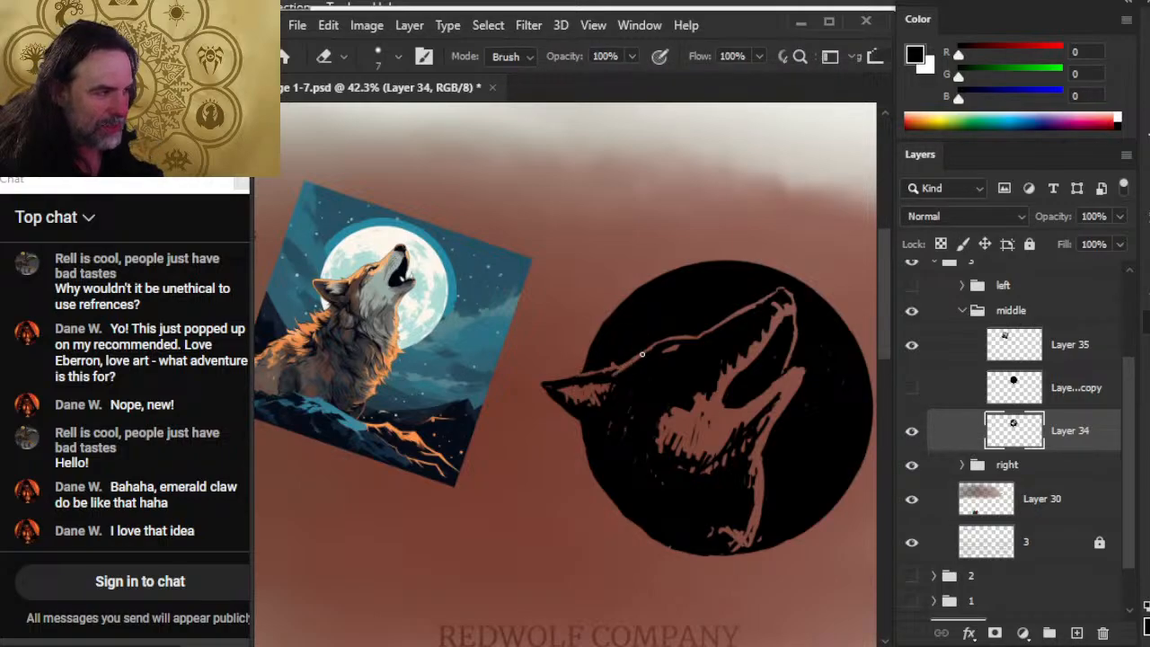
{"action": "key", "text": "b"}
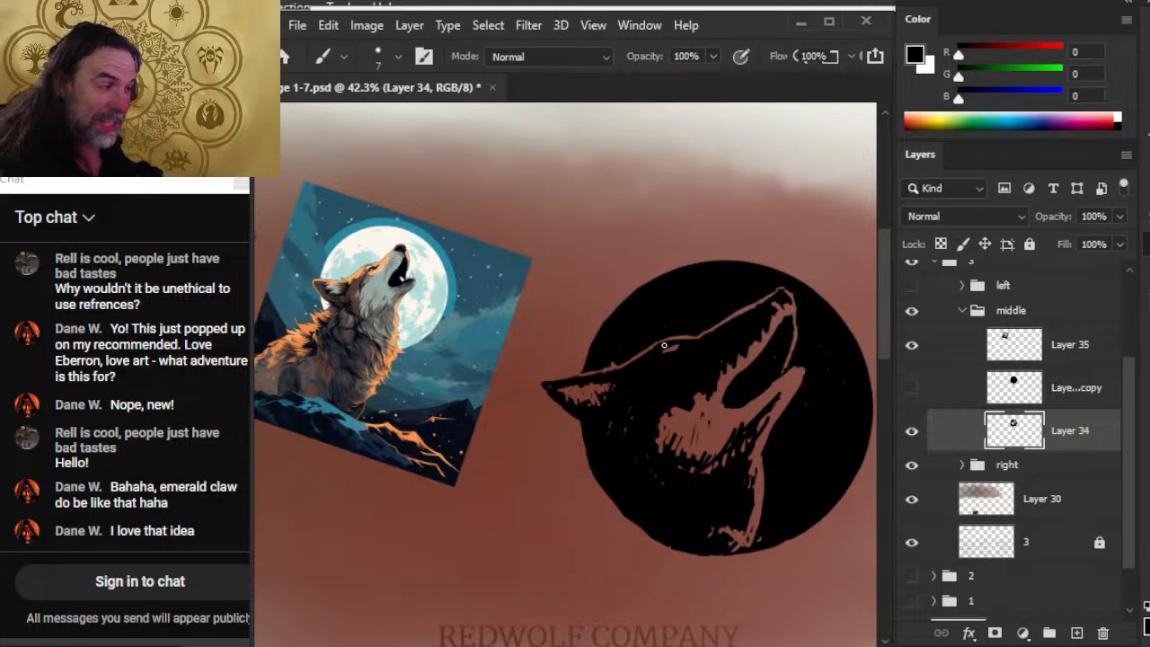
{"action": "key", "text": "e"}
{"action": "key", "text": "b"}
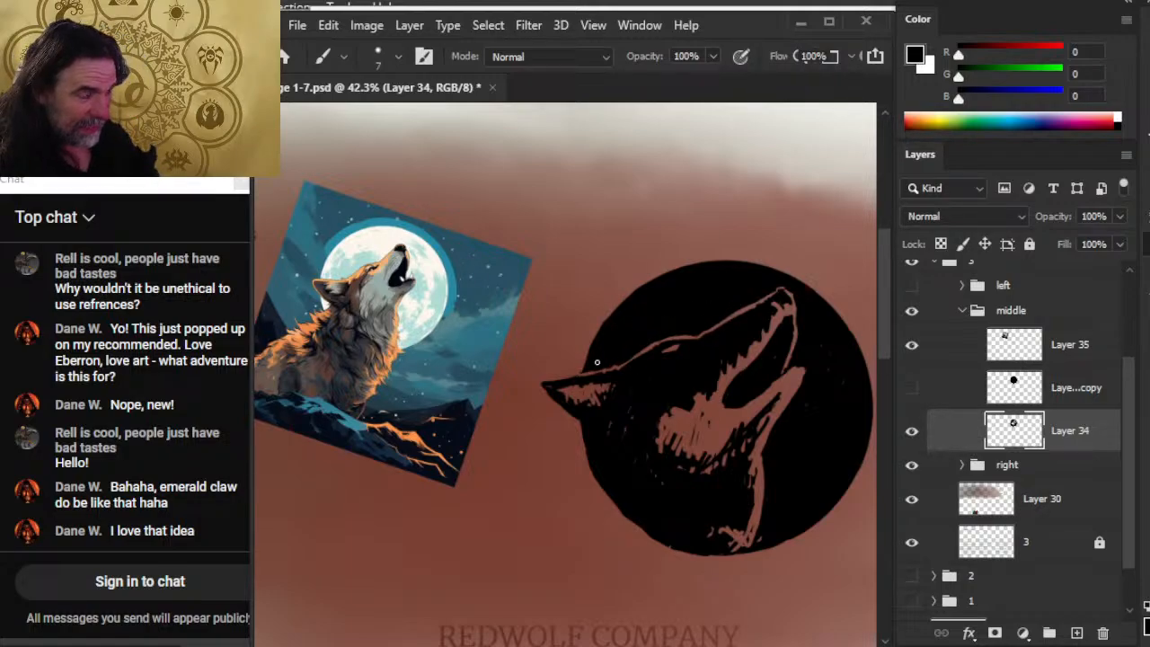
Step: Switch to the Chrome window showing the Google search results for "wolf howl at moon"
{"action": "key", "text": "alt+Tab"}
{"action": "key", "text": "alt+Tab"}
{"action": "key", "text": "alt+Tab"}
{"action": "key", "text": "alt+Tab"}
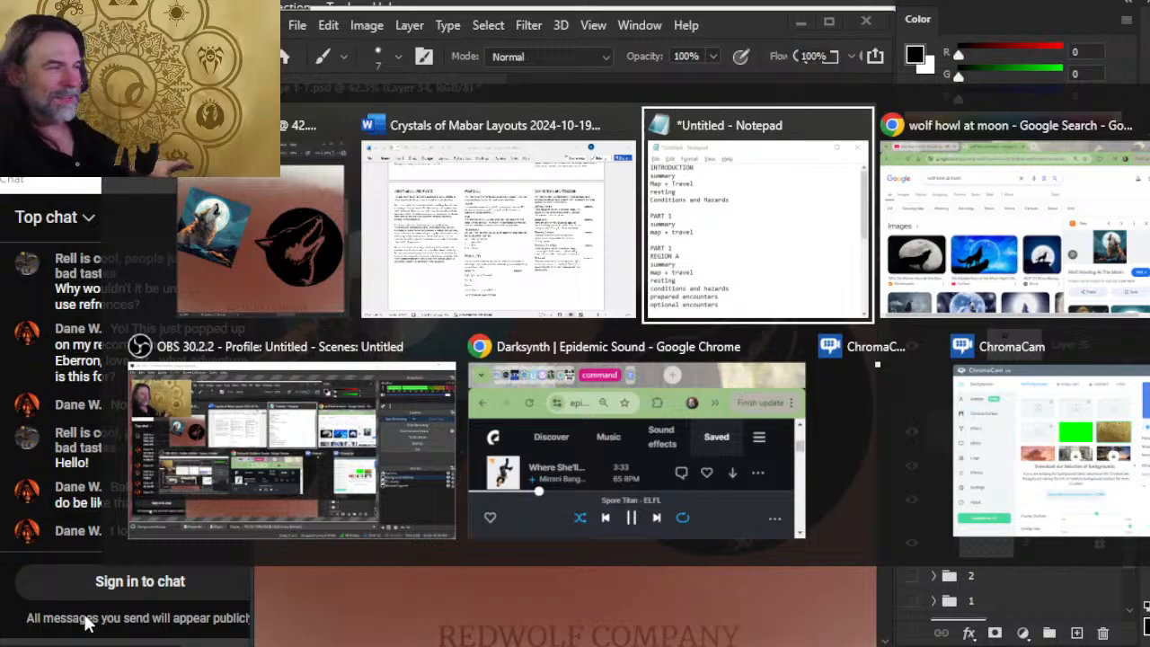
{"action": "key", "text": "alt+Tab"}
{"action": "key", "text": "alt+Tab"}
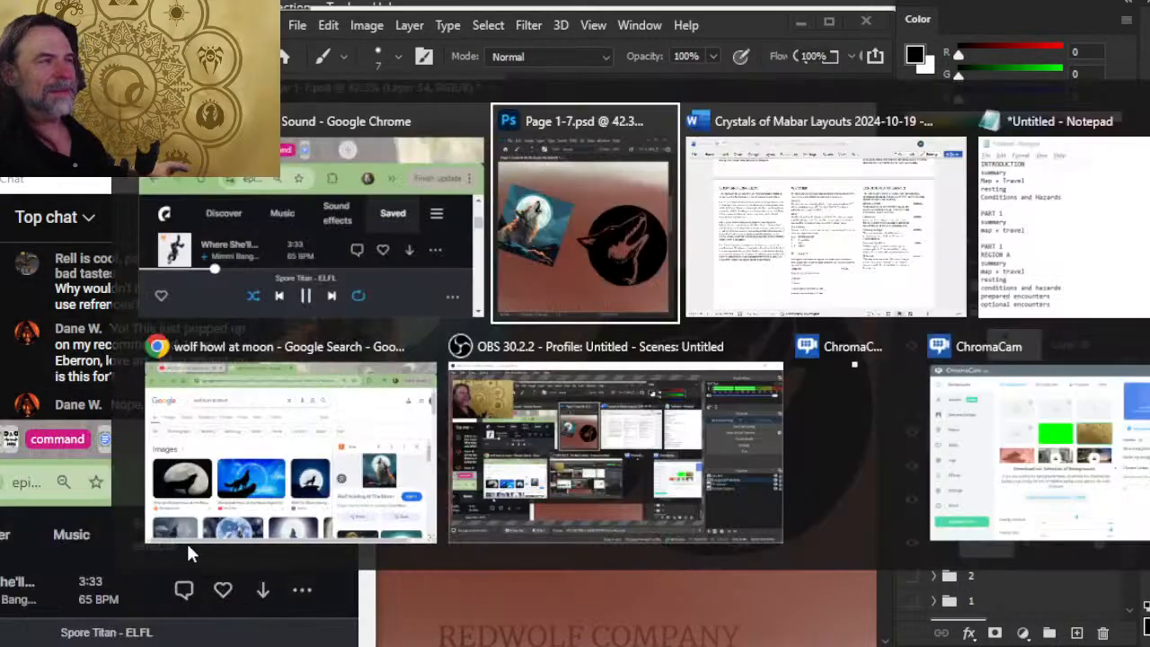
{"action": "key", "text": "alt+Tab"}
{"action": "key", "text": "alt+Tab"}
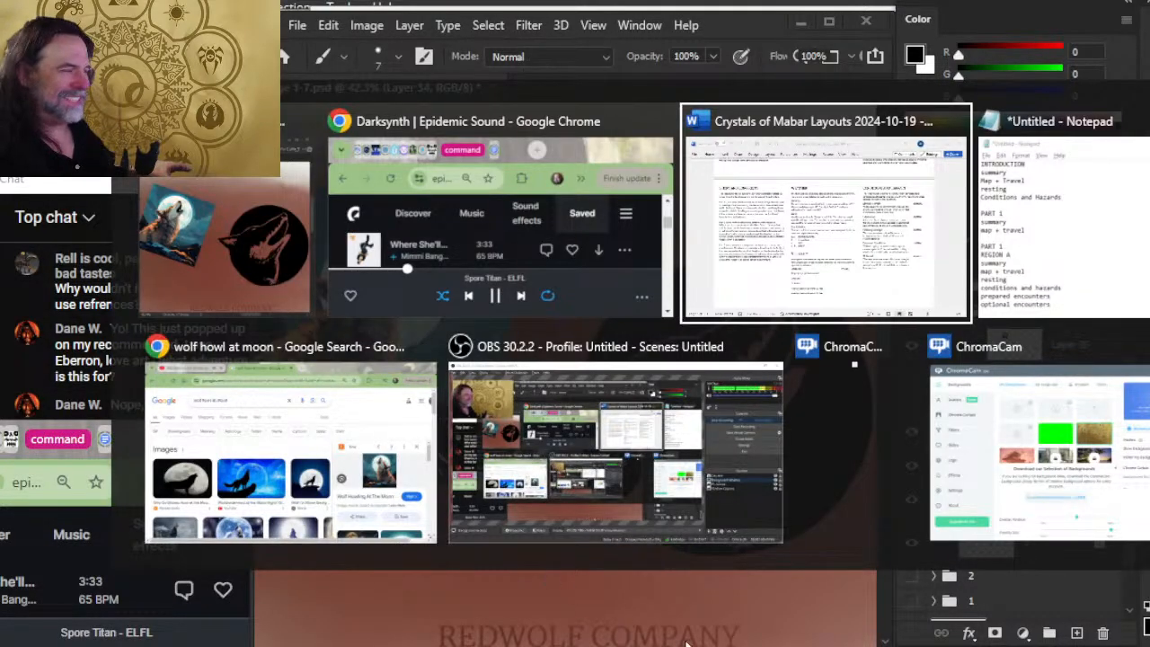
{"action": "key", "text": "alt+Tab"}
{"action": "key", "text": "alt+Tab"}
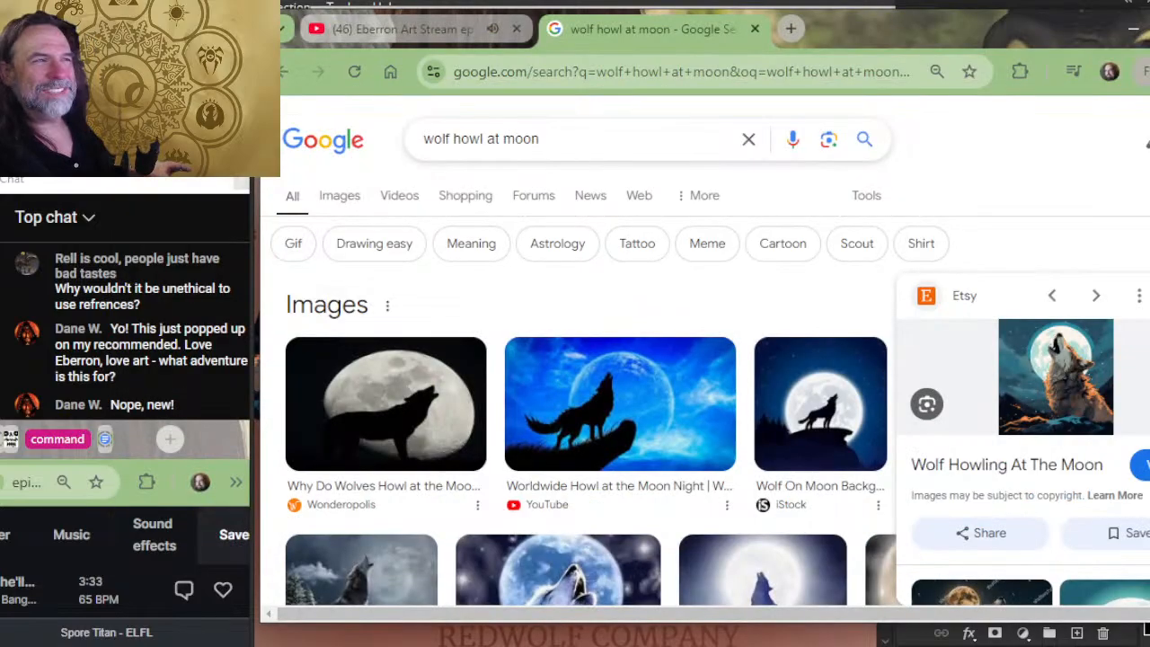
Step: Open dmsguild.com in a new tab and view the product page of Frontiers of Eberron: Quickstone among the most popular titles
{"action": "left_click", "coordinate": [794, 30]}
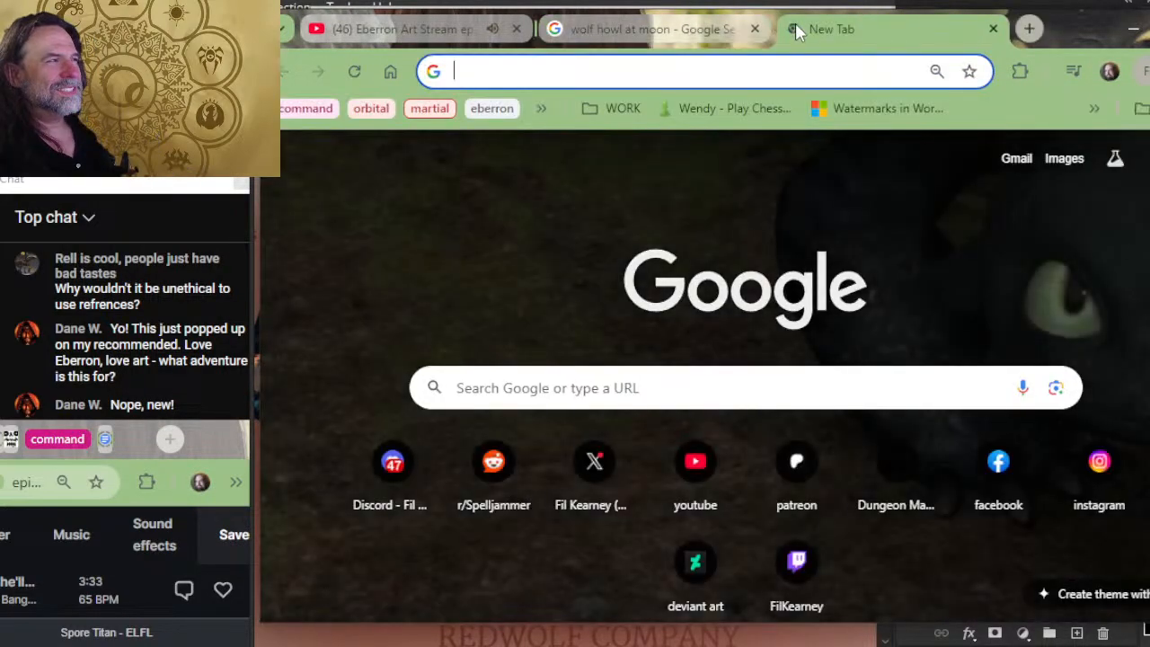
{"action": "type", "text": "dms"}
{"action": "key", "text": "Return"}
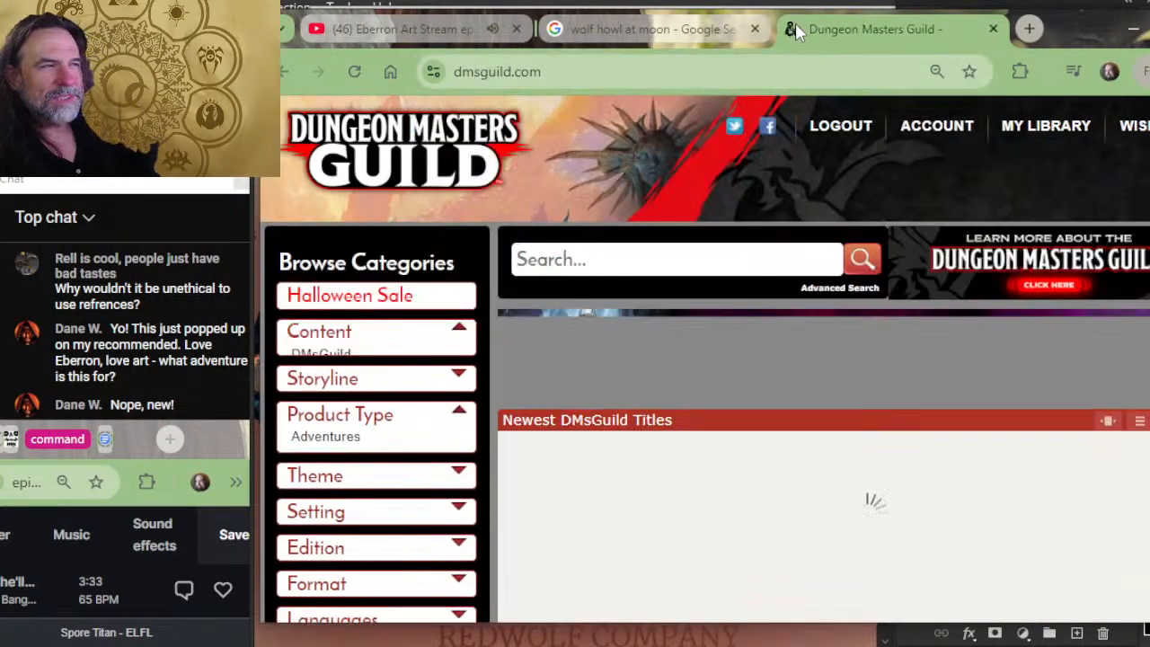
{"action": "scroll", "coordinate": [606, 288], "scroll_direction": "down", "scroll_amount": 3}
{"action": "scroll", "coordinate": [611, 296], "scroll_direction": "down", "scroll_amount": 4}
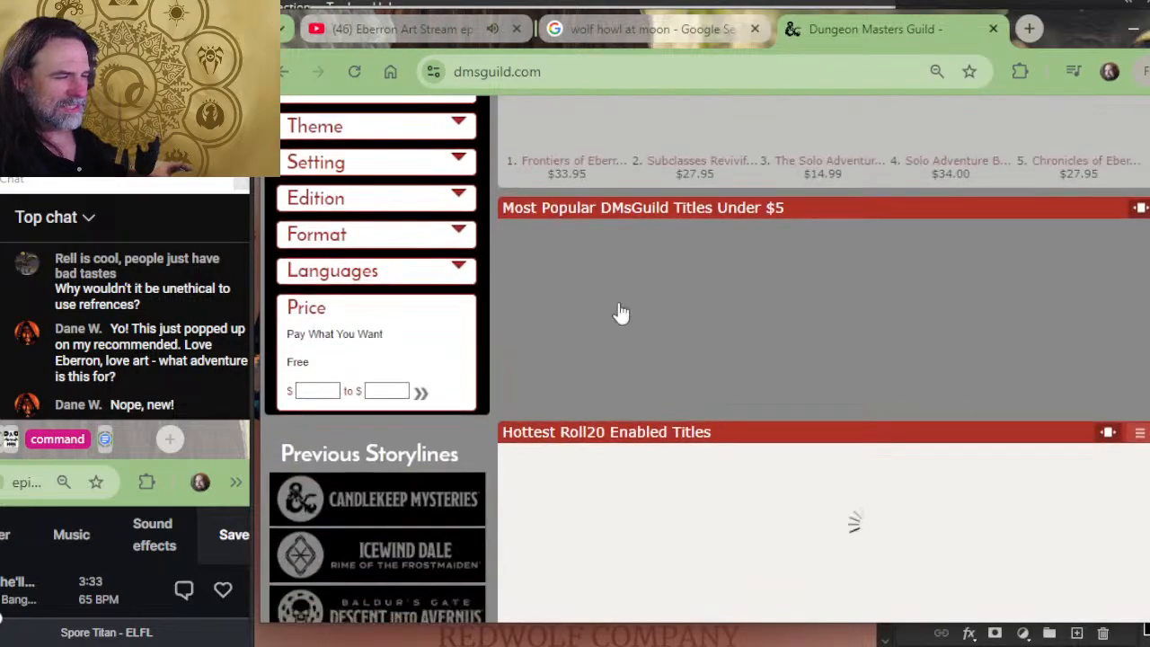
{"action": "scroll", "coordinate": [606, 359], "scroll_direction": "down", "scroll_amount": 2}
{"action": "scroll", "coordinate": [606, 359], "scroll_direction": "up", "scroll_amount": 6}
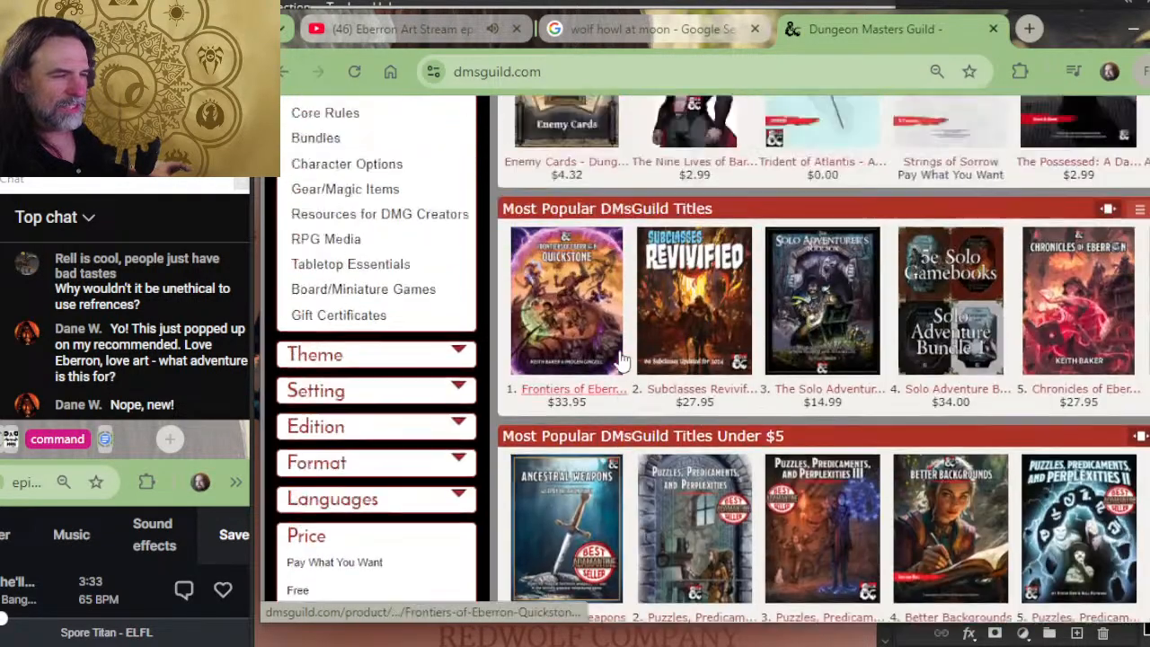
{"action": "left_click", "coordinate": [564, 404]}
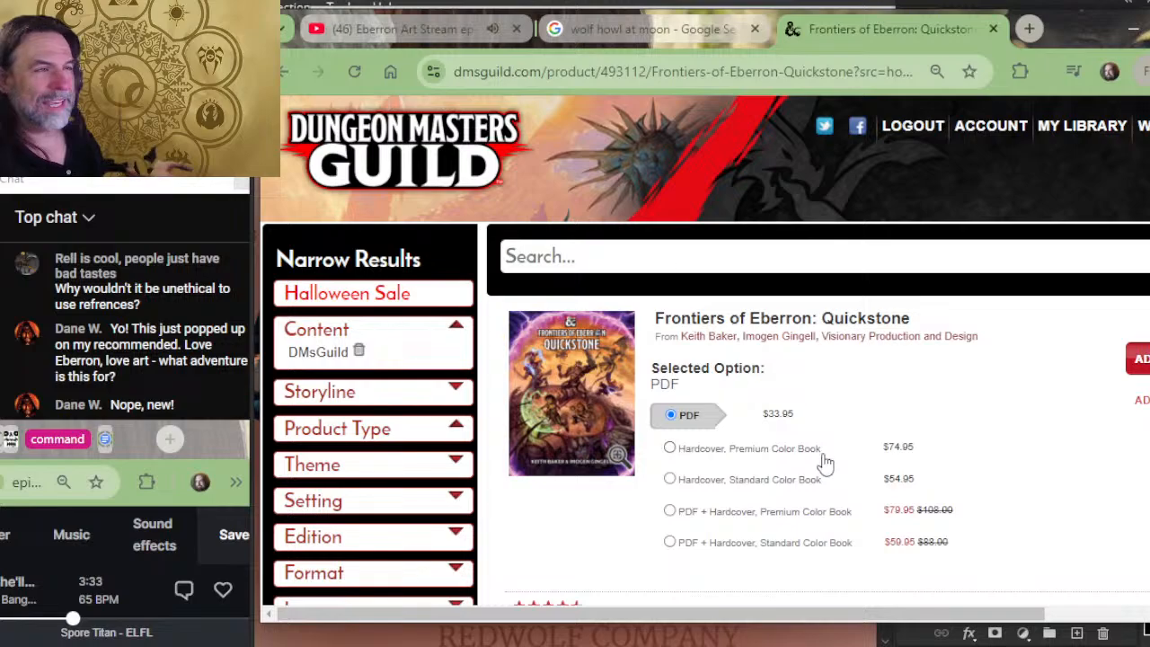
Step: Go back to the most popular titles, view the Subclasses Revivified product page, and return to the title list
{"action": "key", "text": "alt+Left"}
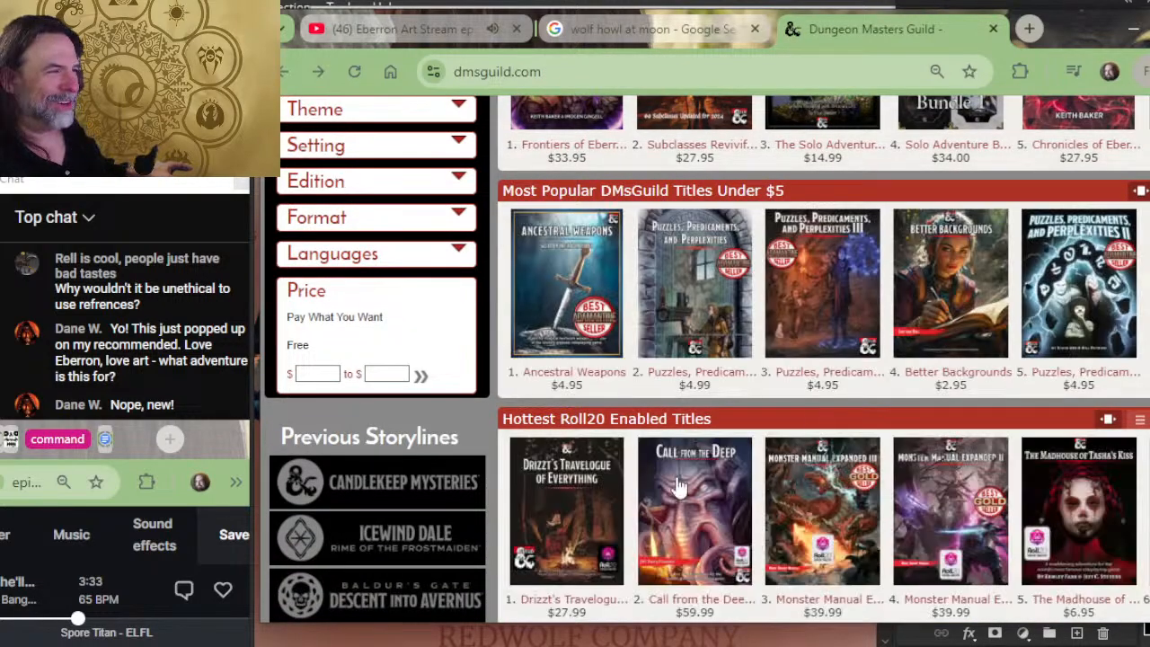
{"action": "scroll", "coordinate": [643, 420], "scroll_direction": "up", "scroll_amount": 4}
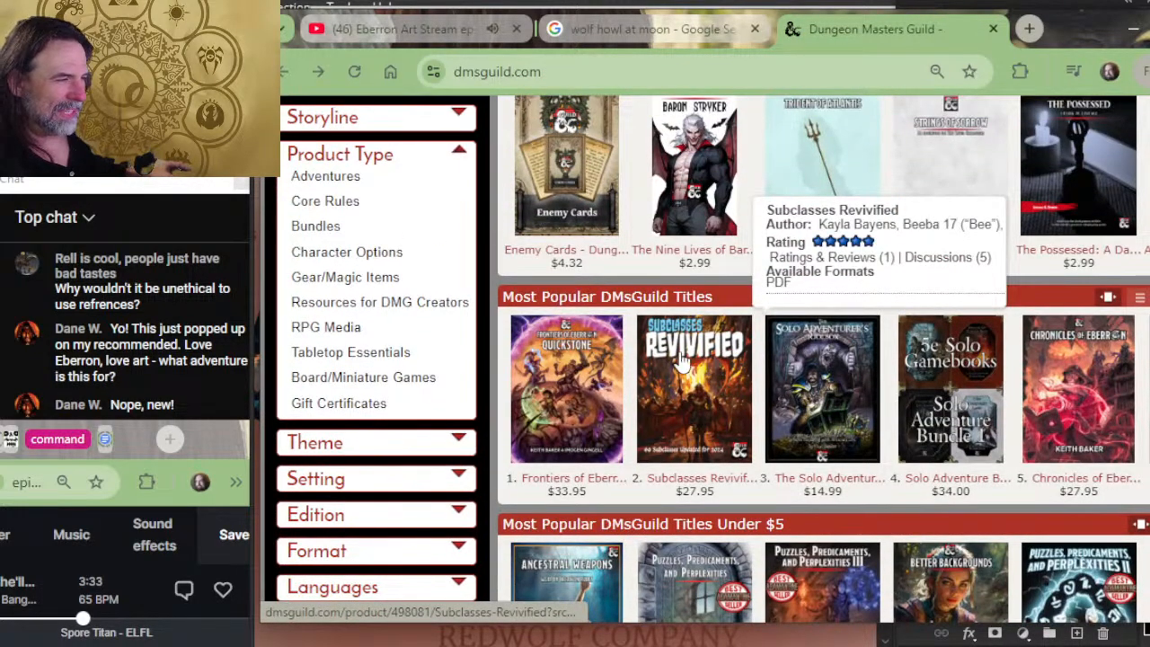
{"action": "left_click", "coordinate": [677, 361]}
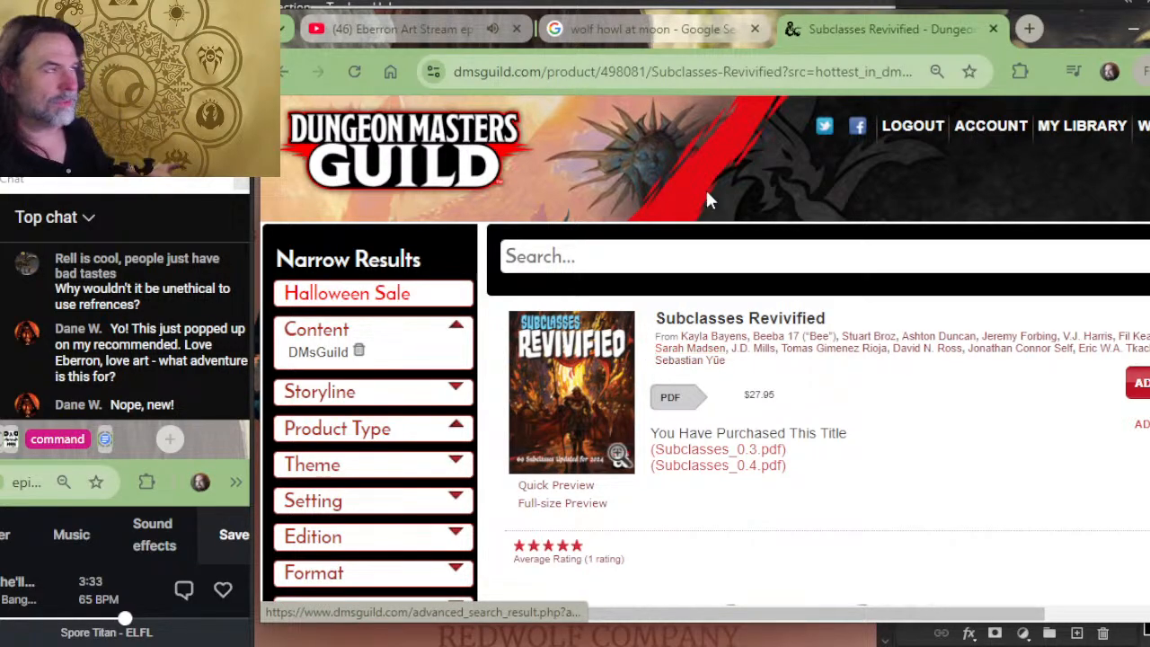
{"action": "key", "text": "alt+Left"}
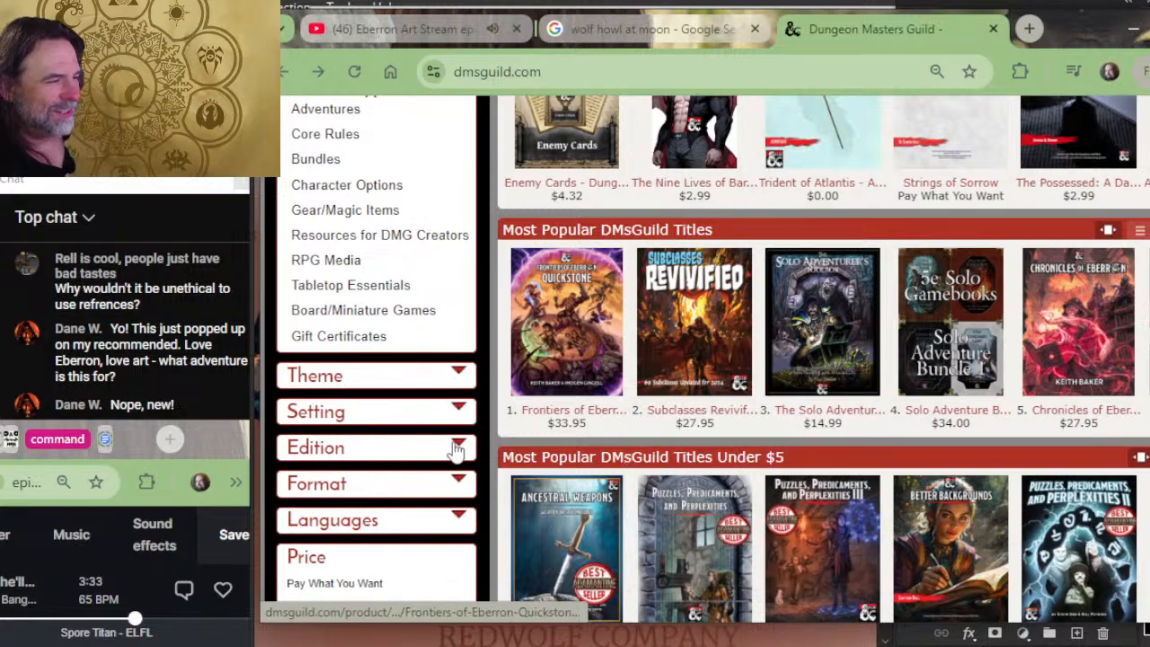
{"action": "mouse_move", "coordinate": [566, 362]}
{"action": "mouse_move", "coordinate": [691, 395]}
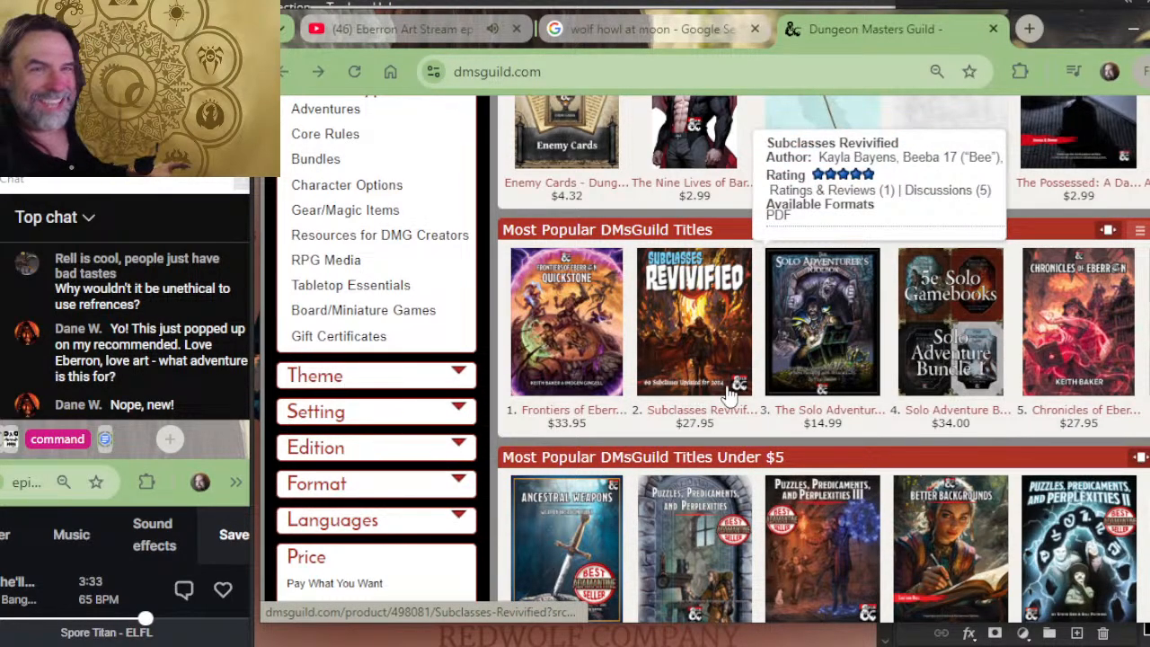
Step: Close the Dungeon Masters Guild tab, look through the YouTube video's description, and switch back to the Photoshop document
{"action": "left_click", "coordinate": [986, 31]}
{"action": "left_click", "coordinate": [422, 28]}
{"action": "scroll", "coordinate": [587, 410], "scroll_direction": "down", "scroll_amount": 4}
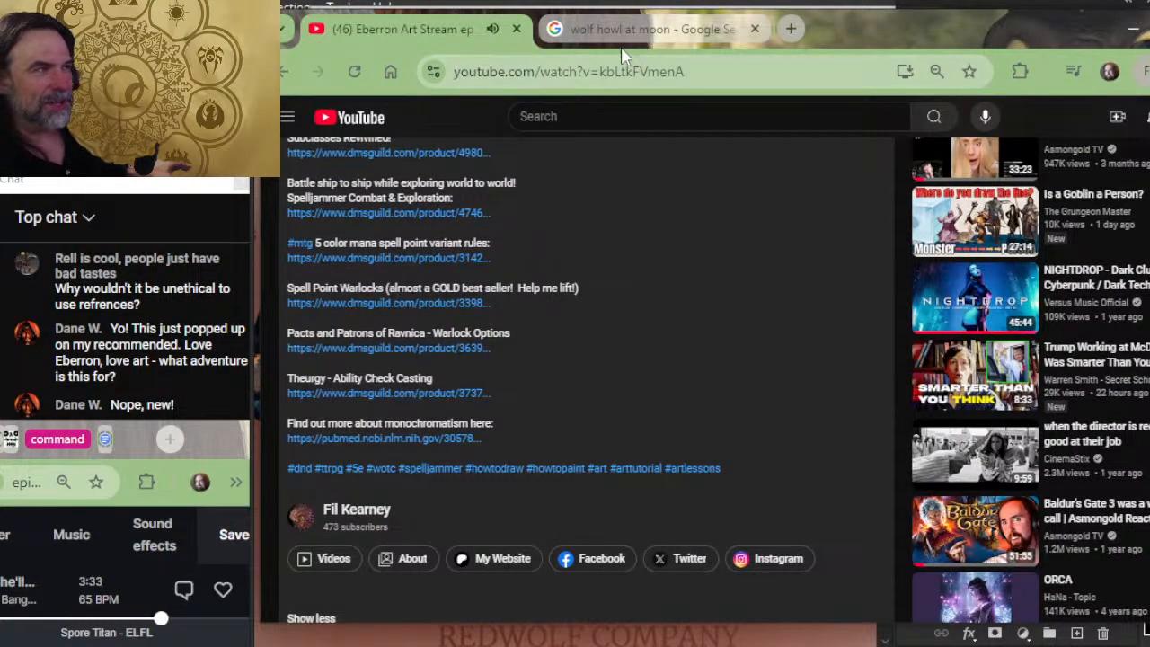
{"action": "scroll", "coordinate": [641, 238], "scroll_direction": "up", "scroll_amount": 5}
{"action": "key", "text": "alt+Tab"}
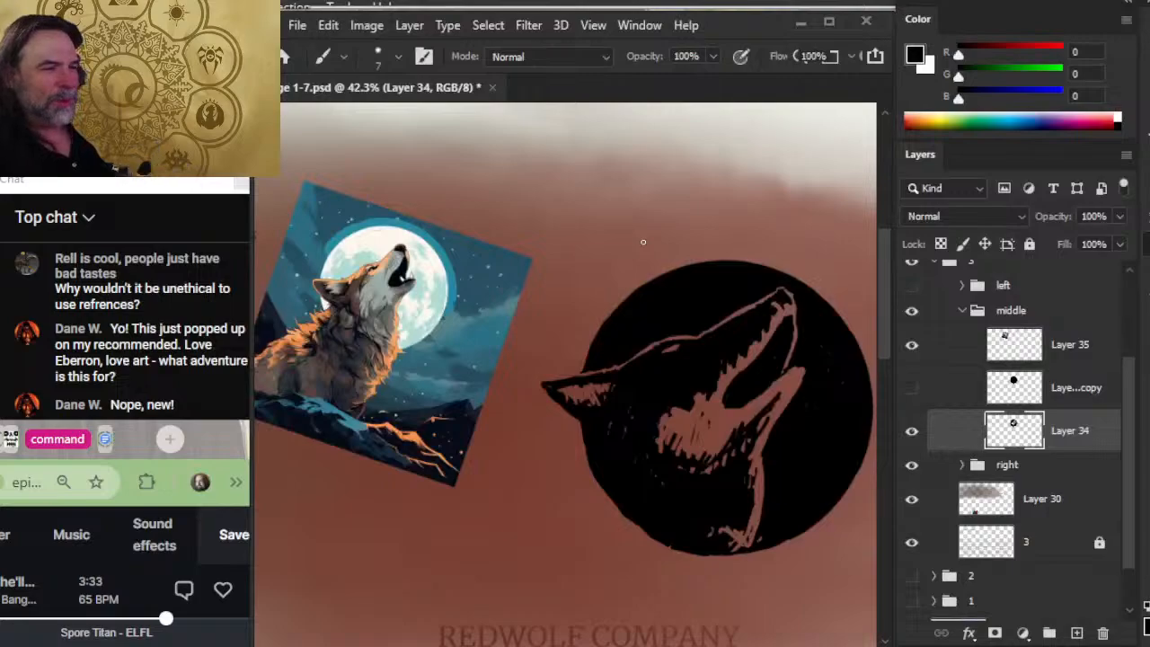
Step: Paint jagged black fur tufts along the back of the wolf's neck past the circle's edge, and touch up the throat line
{"action": "mouse_move", "coordinate": [585, 440]}
{"action": "left_mouse_down"}
{"action": "mouse_move", "coordinate": [579, 499]}
{"action": "mouse_move", "coordinate": [567, 485]}
{"action": "left_mouse_up"}
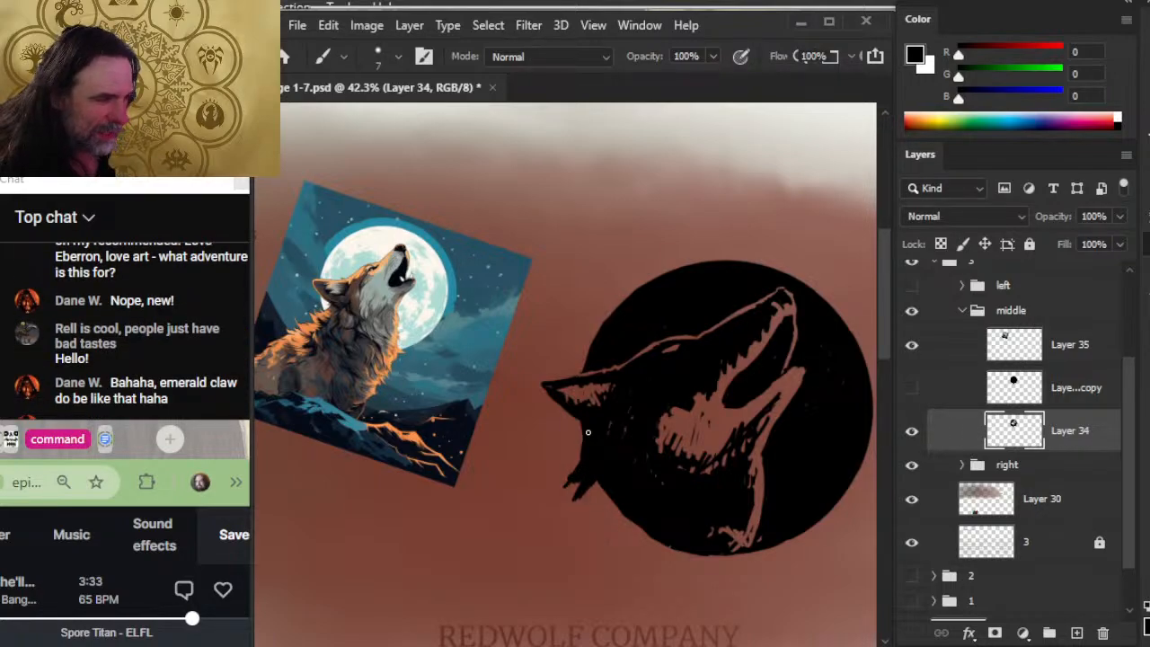
{"action": "mouse_move", "coordinate": [596, 492]}
{"action": "left_mouse_down"}
{"action": "mouse_move", "coordinate": [610, 506]}
{"action": "mouse_move", "coordinate": [592, 523]}
{"action": "mouse_move", "coordinate": [617, 527]}
{"action": "mouse_move", "coordinate": [620, 541]}
{"action": "left_mouse_up"}
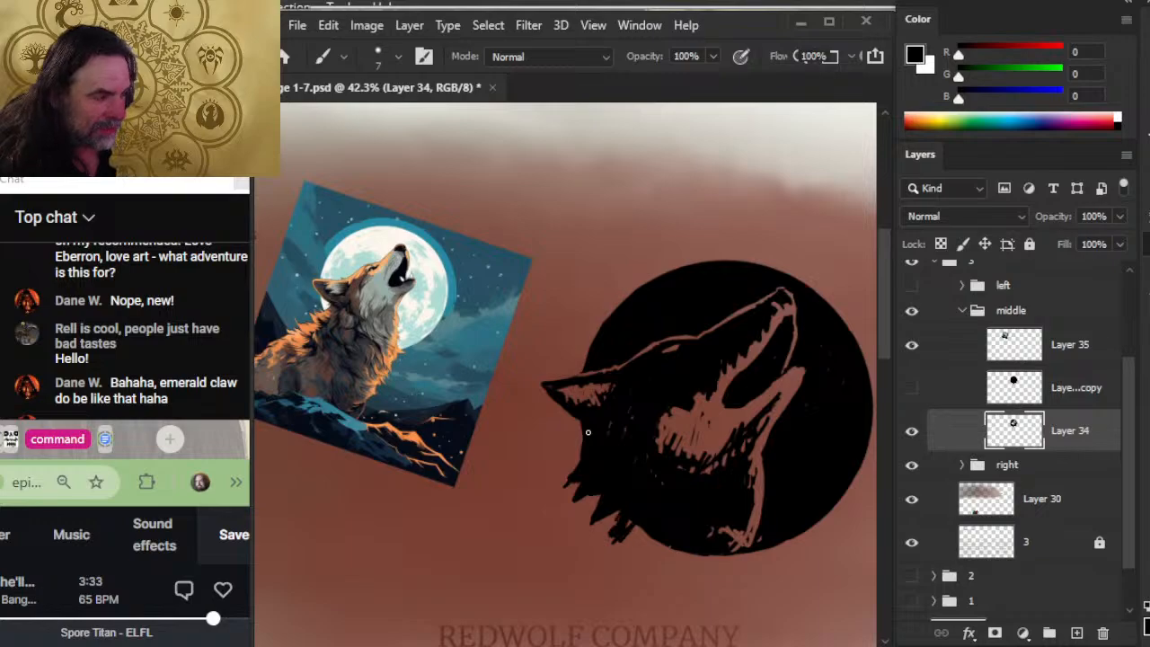
{"action": "key", "text": "e"}
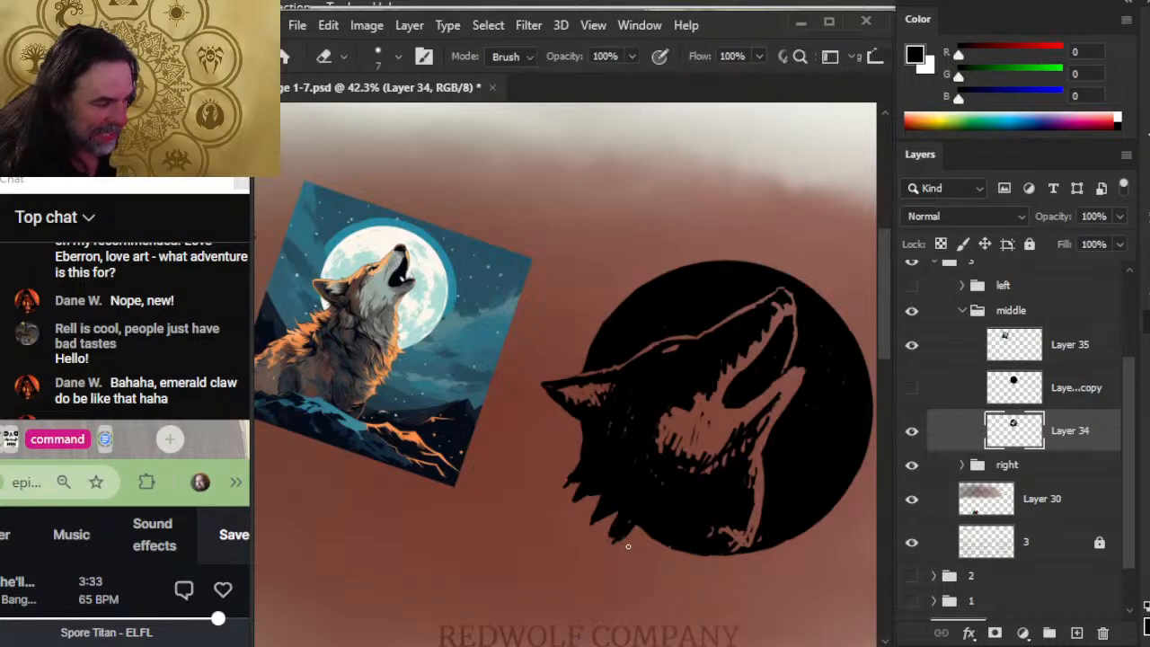
{"action": "key", "text": "b"}
{"action": "mouse_move", "coordinate": [651, 533]}
{"action": "left_mouse_down"}
{"action": "mouse_move", "coordinate": [636, 551]}
{"action": "mouse_move", "coordinate": [654, 564]}
{"action": "left_mouse_up"}
{"action": "left_click_drag", "start_coordinate": [763, 503], "coordinate": [748, 543]}
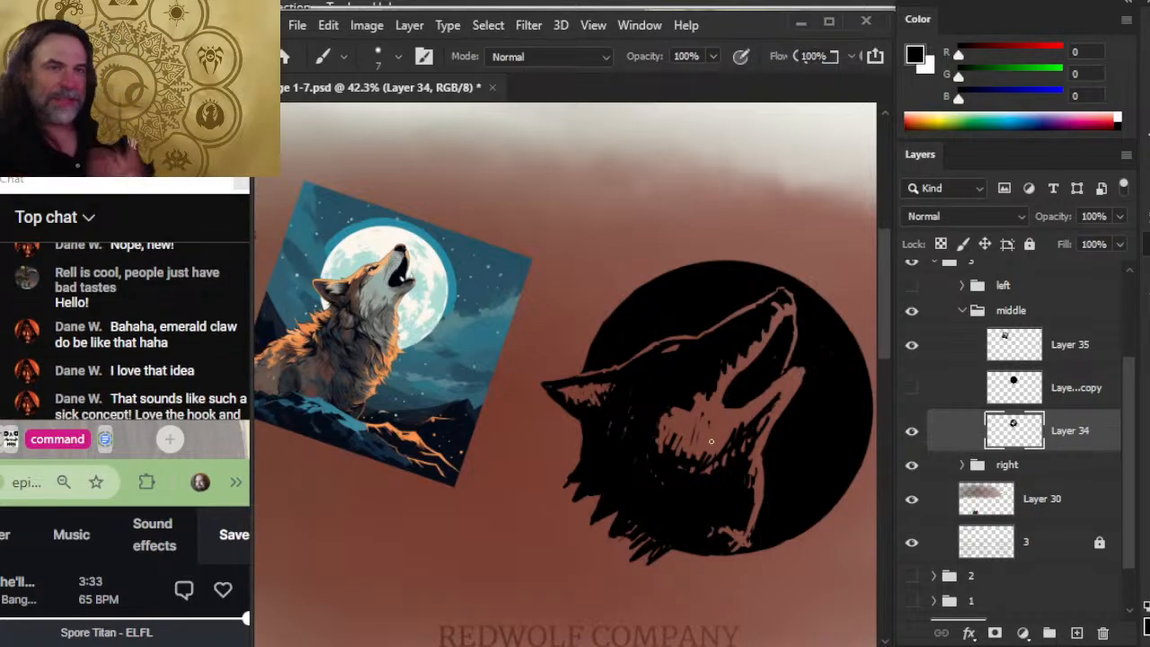
Step: Bring the OBS window forward to uncover the live chat, and return to the Photoshop document Page 1-7.psd
{"action": "key", "text": "alt+Tab"}
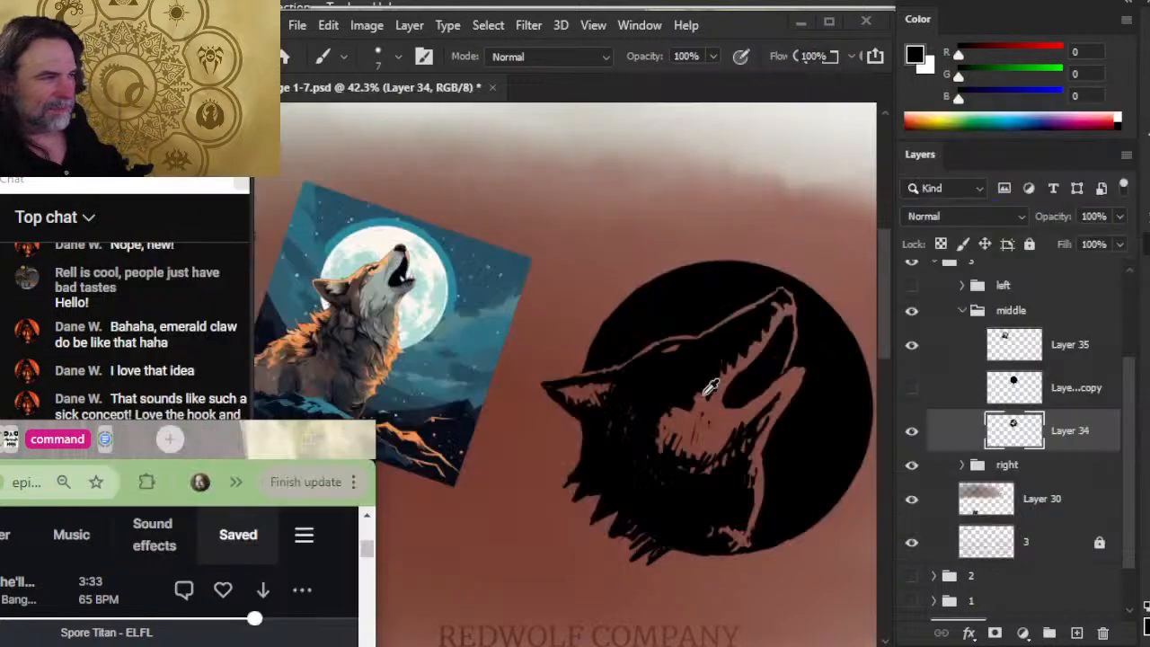
{"action": "key", "text": "alt+Tab"}
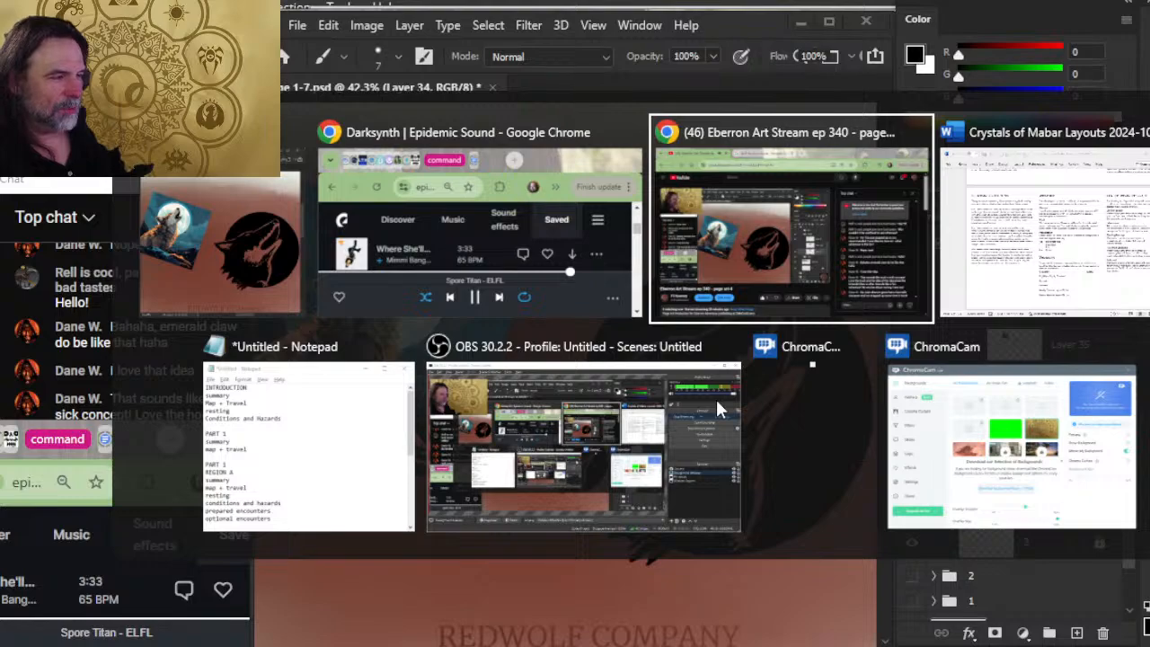
{"action": "left_click", "coordinate": [716, 399]}
{"action": "key", "text": "alt+Tab"}
{"action": "key", "text": "Tab"}
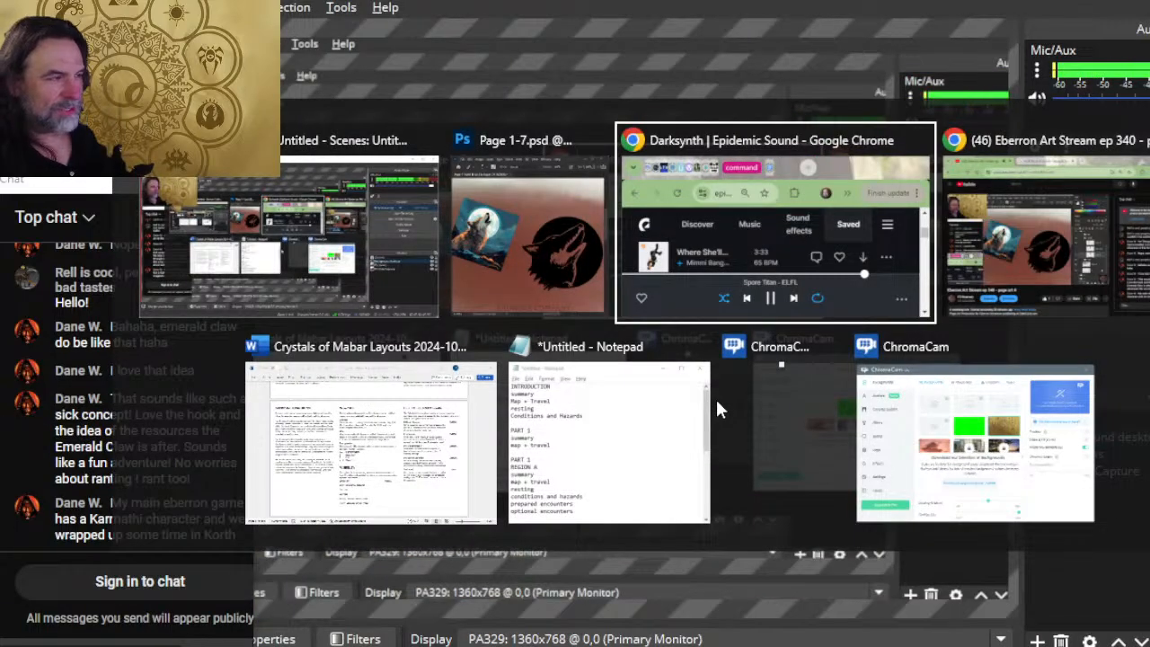
{"action": "key", "text": "shift+Tab"}
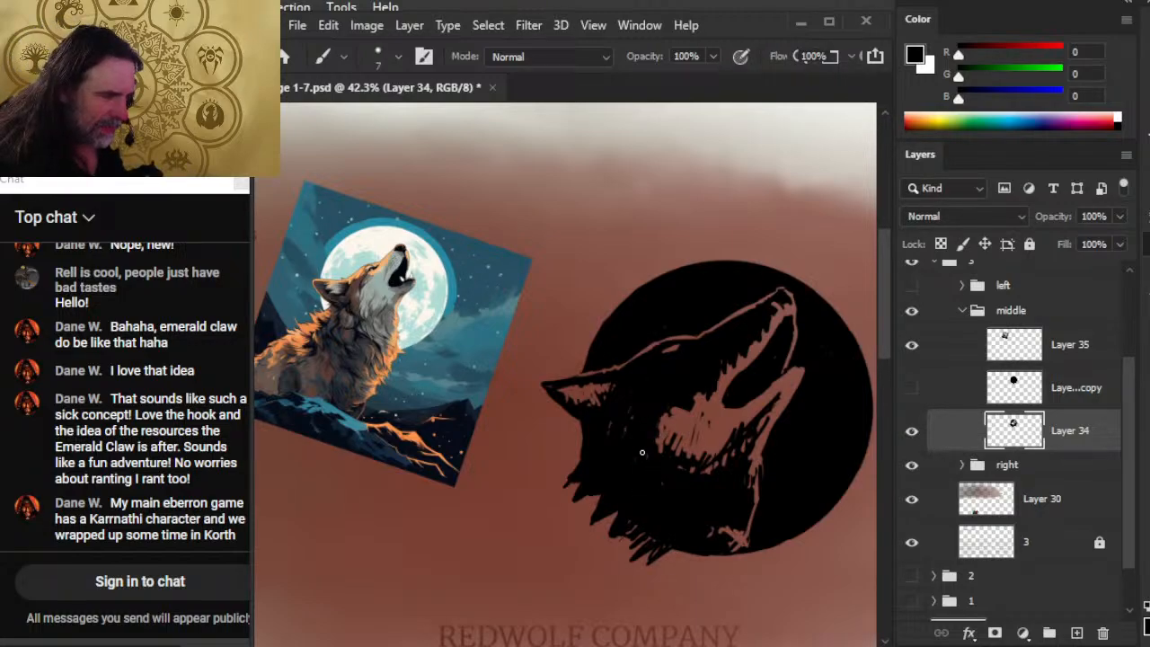
Step: Reshape the ear's lower edge into ragged fur by alternating fine erasing with black brush strokes
{"action": "key", "text": "e"}
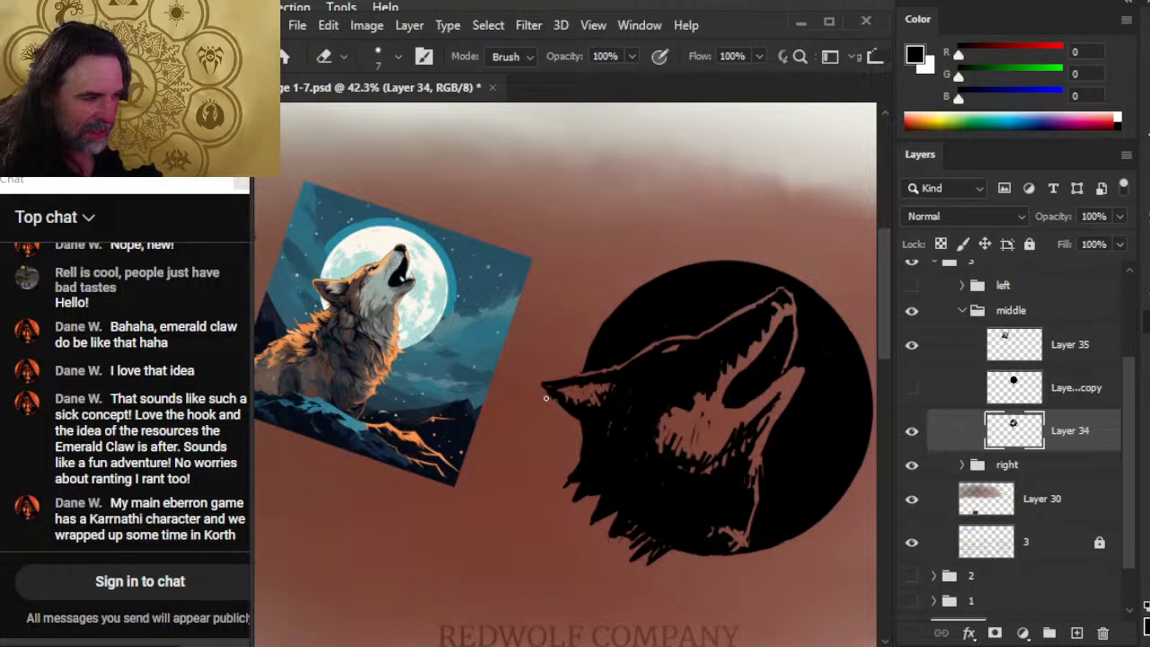
{"action": "key", "text": "b"}
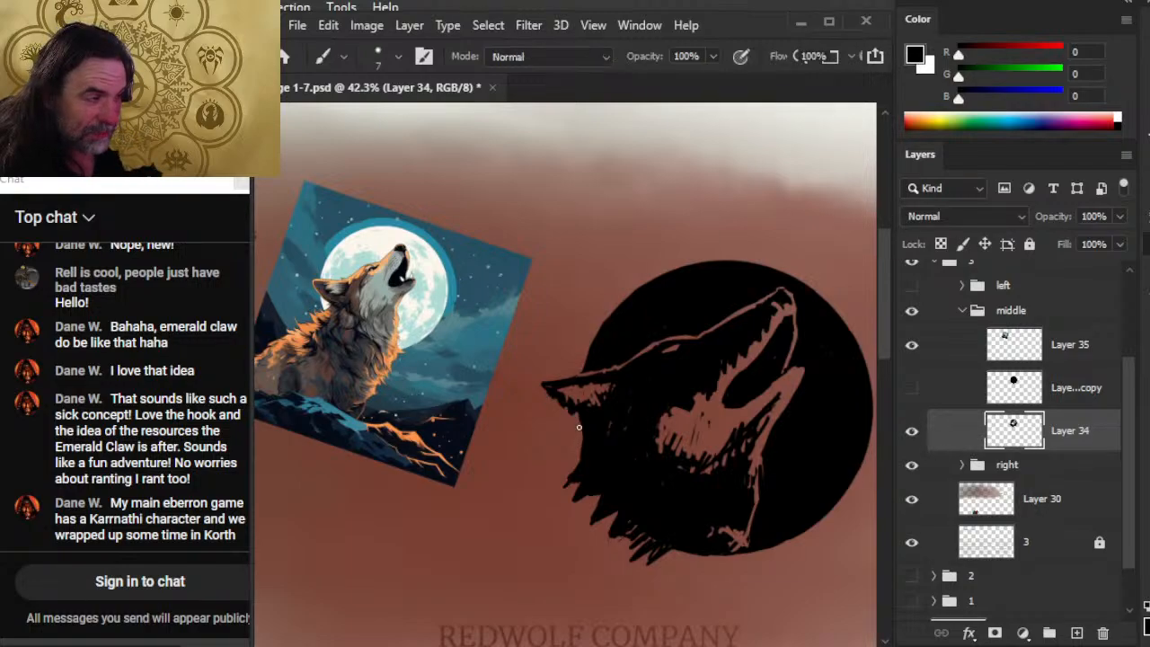
{"action": "key", "text": "e"}
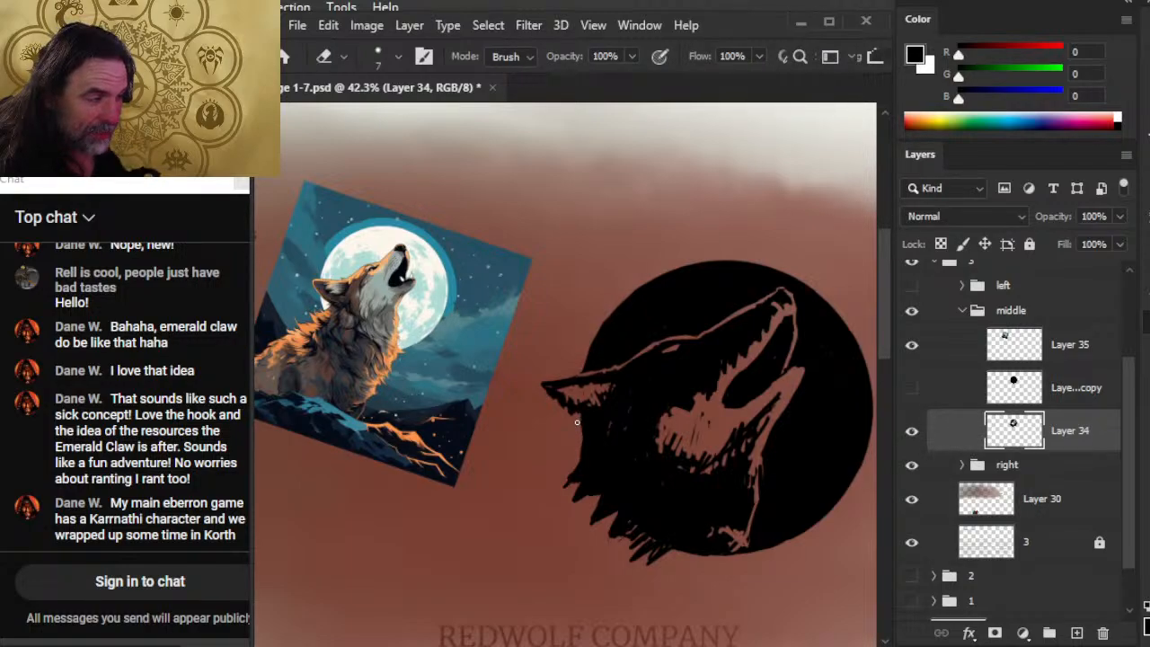
{"action": "key", "text": "b"}
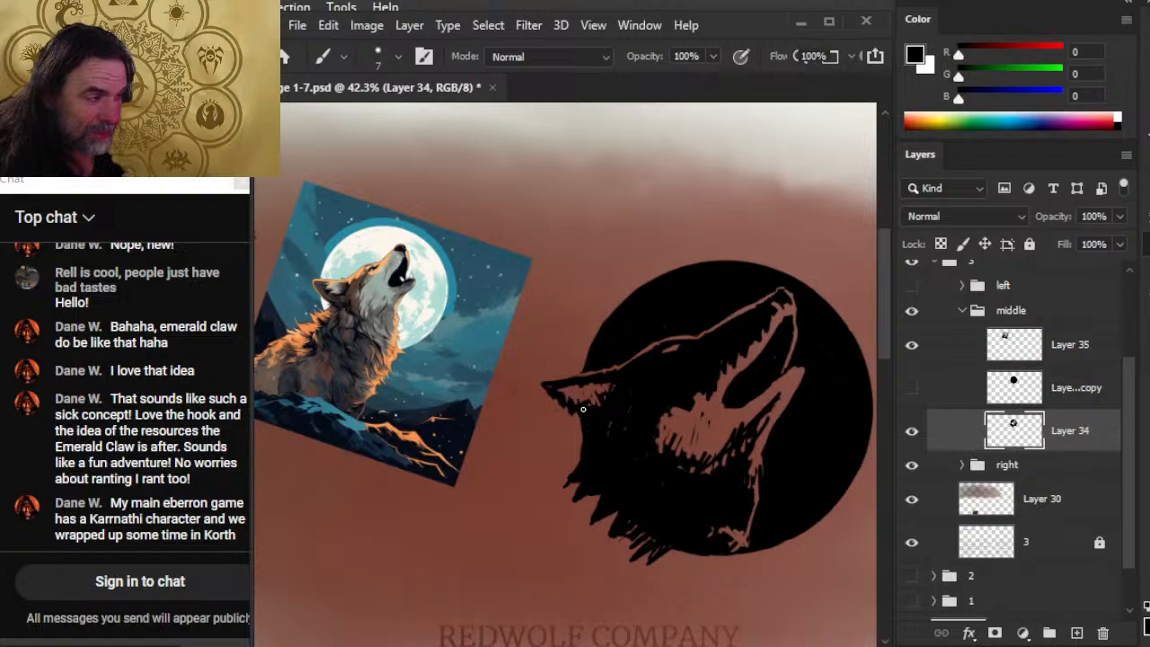
Step: Refine the fur contour from below the ear down the back of the neck with fine erasing and black strokes
{"action": "key", "text": "e"}
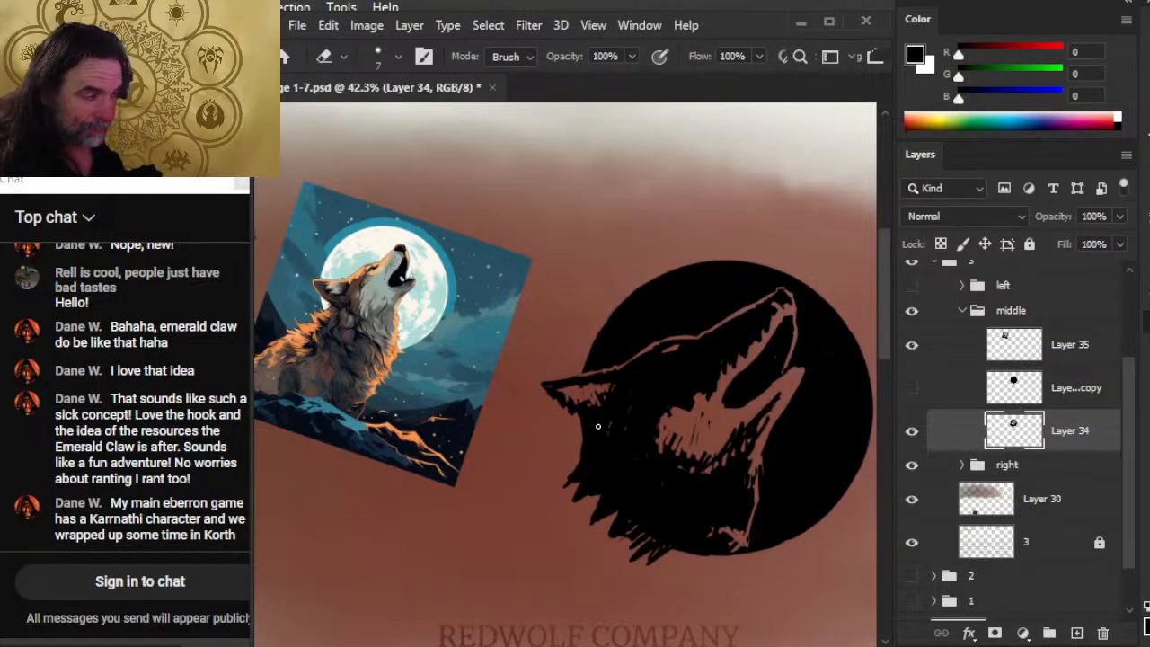
{"action": "key", "text": "b"}
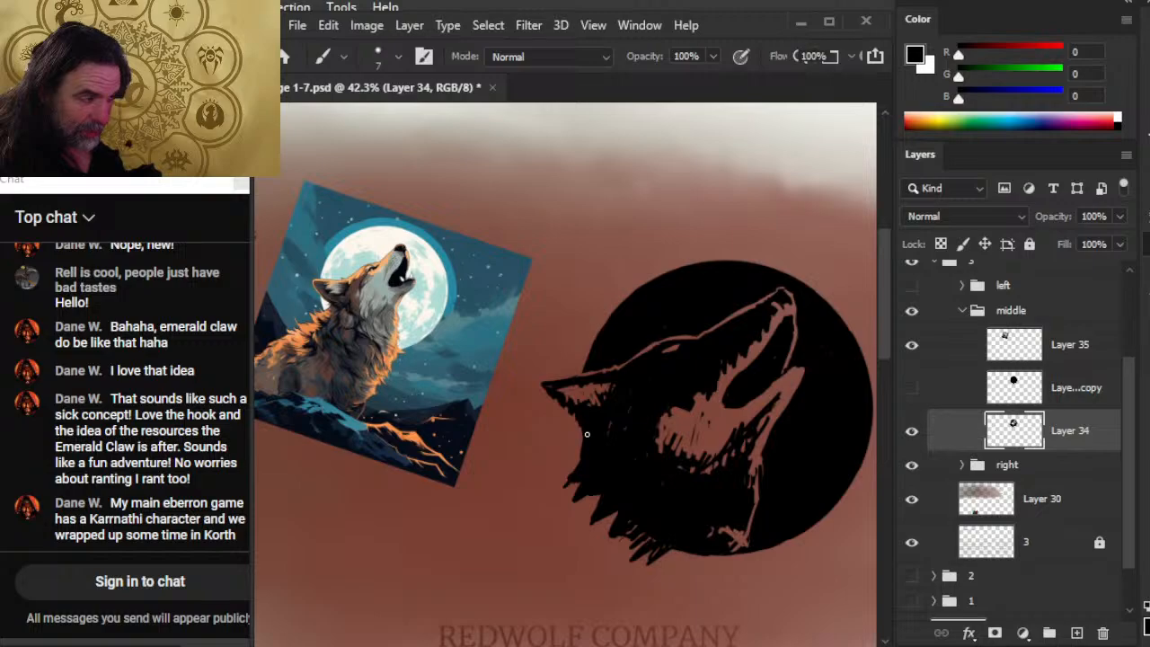
{"action": "key", "text": "e"}
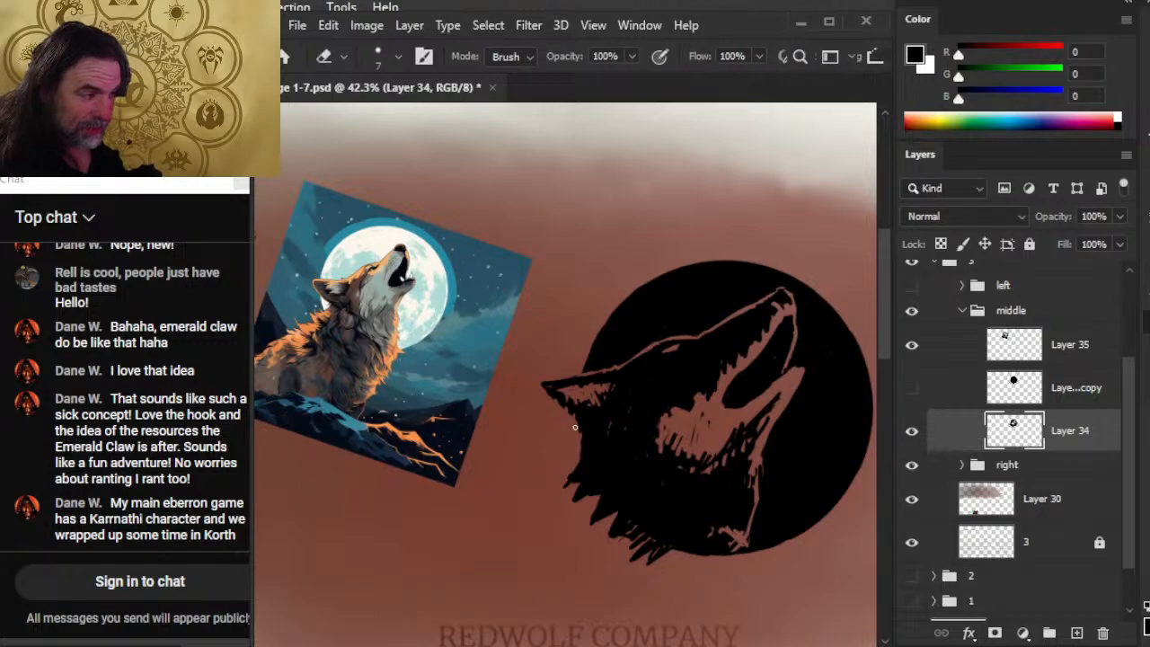
{"action": "key", "text": "b"}
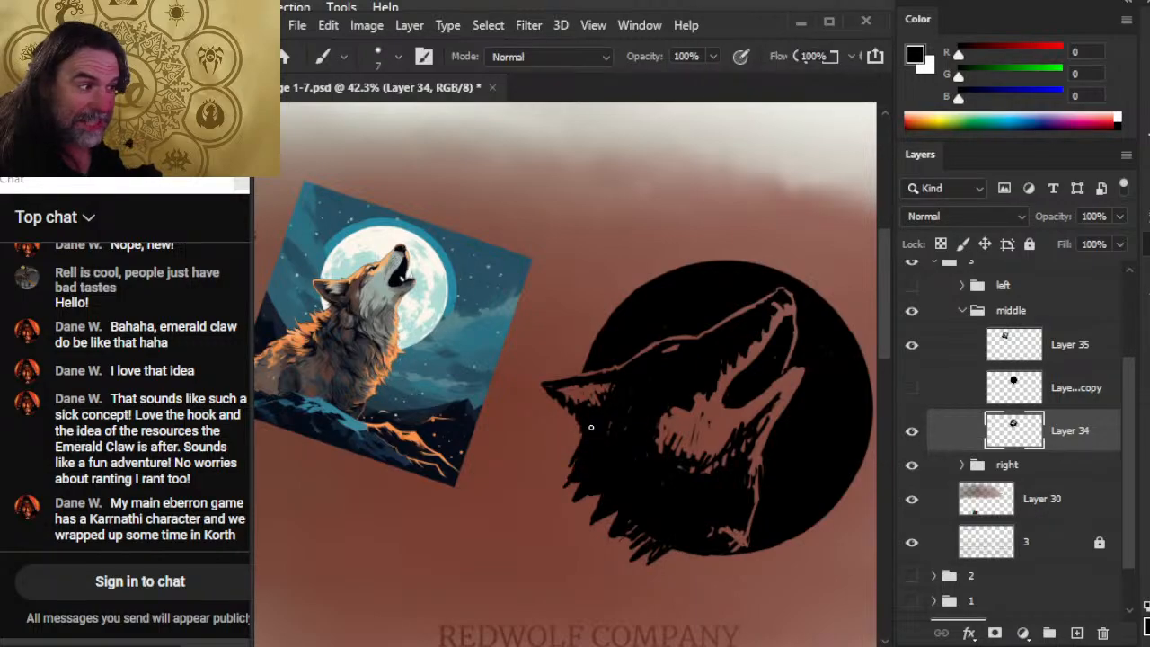
{"action": "key", "text": "e"}
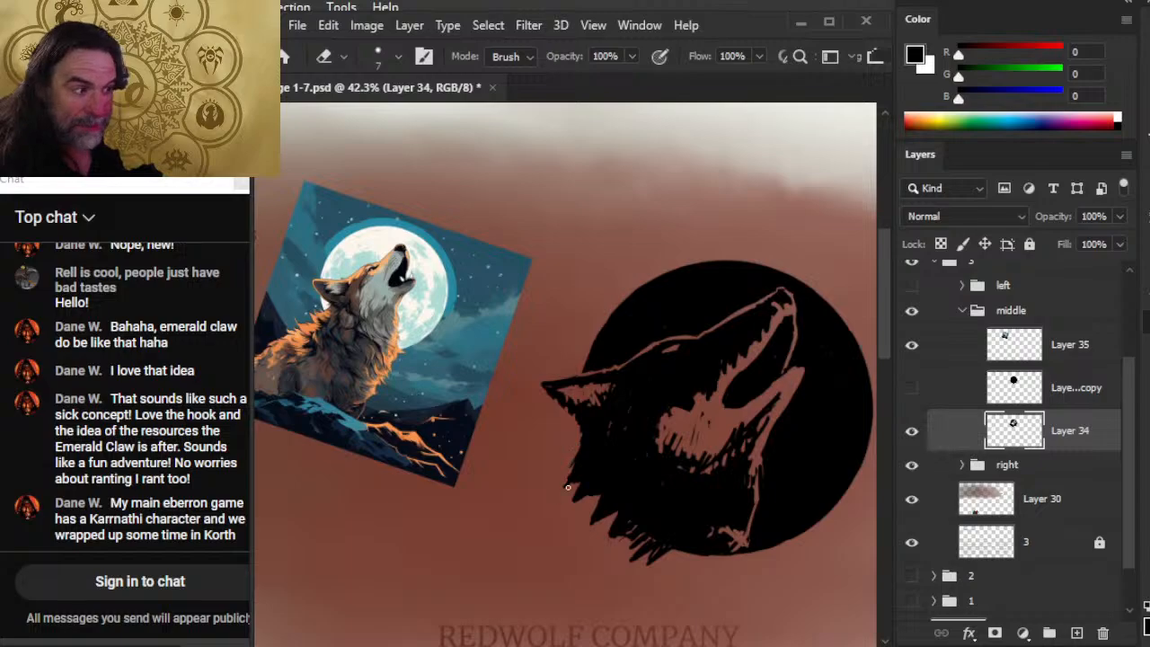
{"action": "key", "text": "b"}
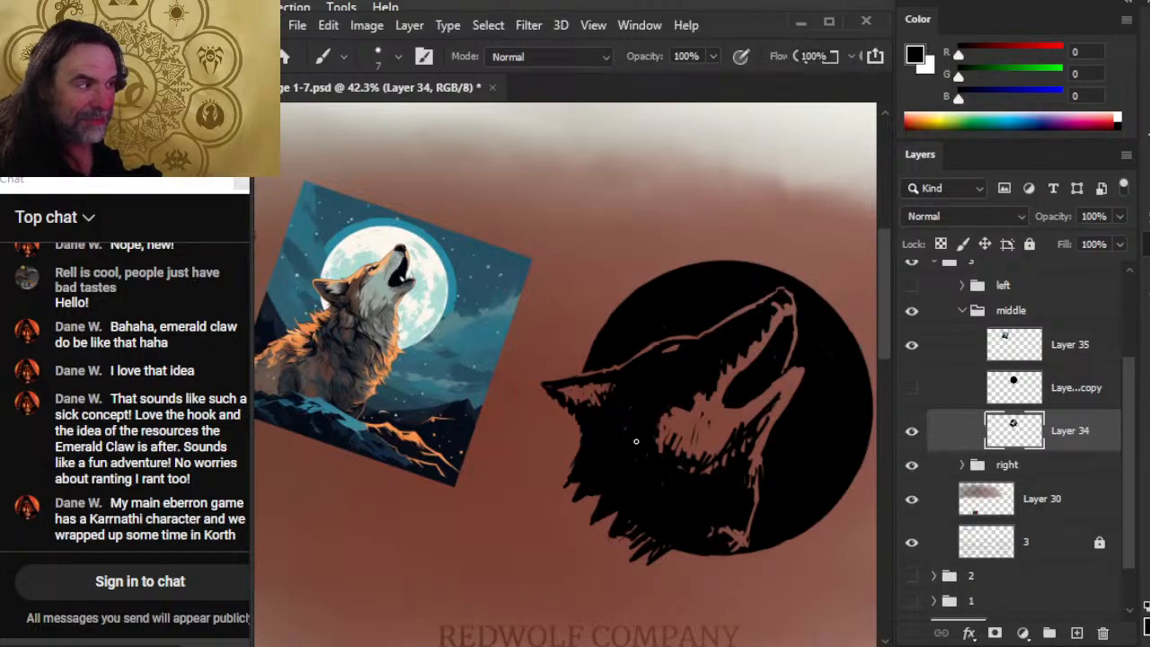
Step: Refine the ear's inner fur and the contour just below it by alternating fine erasing with black brush strokes
{"action": "key", "text": "e"}
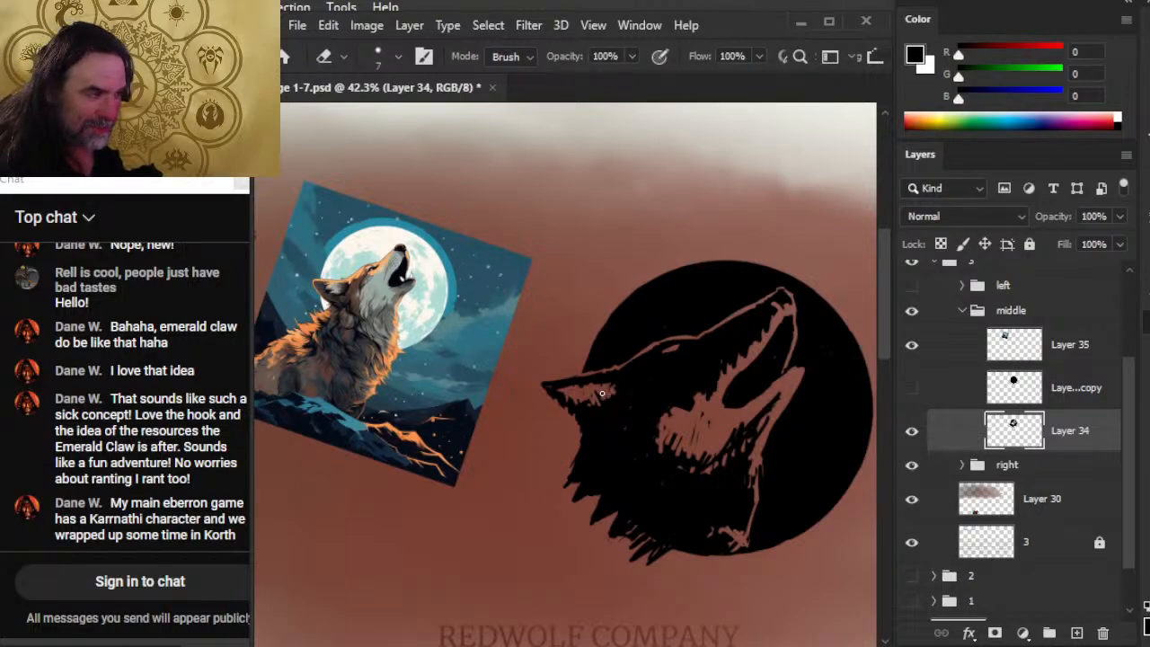
{"action": "key", "text": "b"}
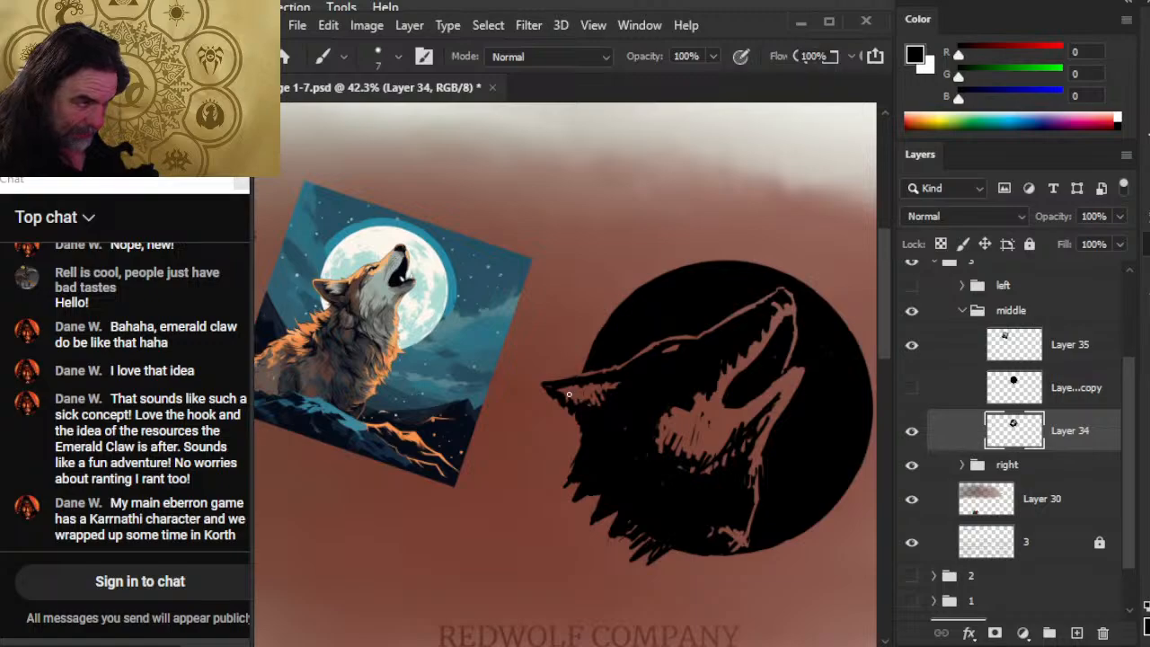
{"action": "key", "text": "e"}
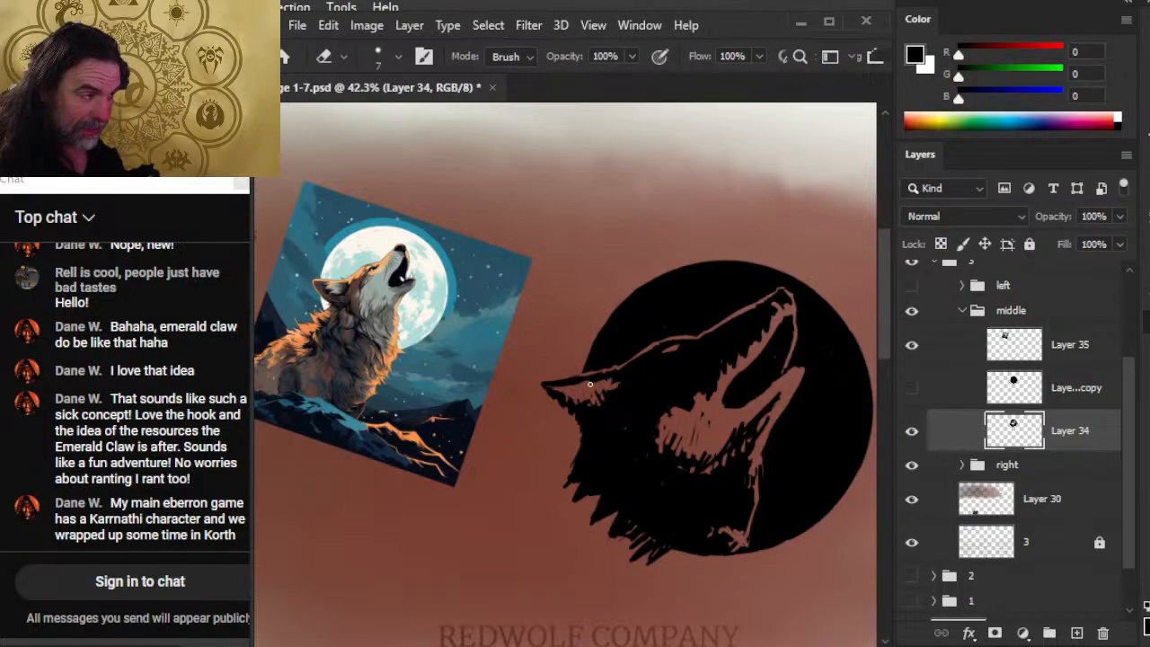
{"action": "key", "text": "b"}
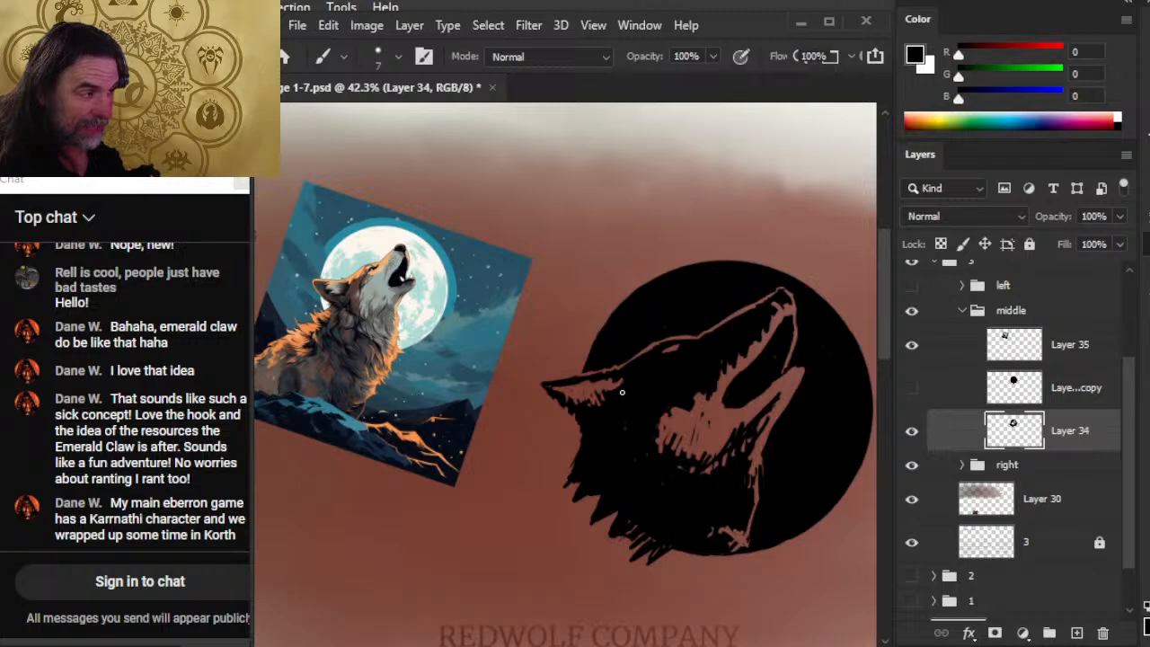
{"action": "key", "text": "e"}
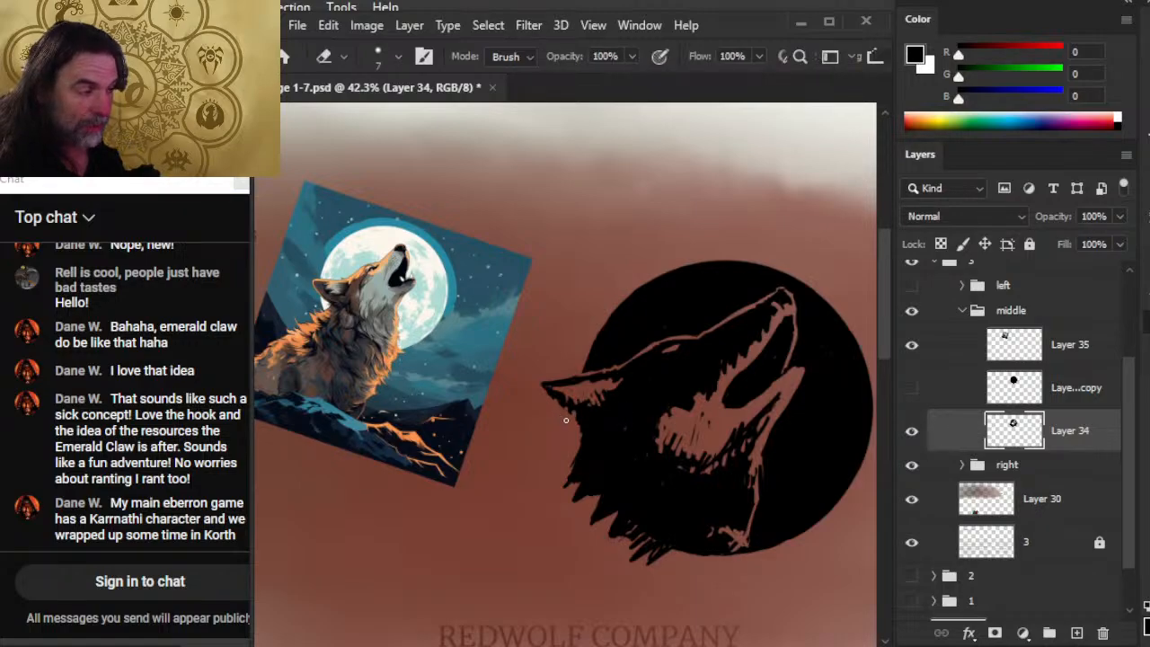
{"action": "key", "text": "b"}
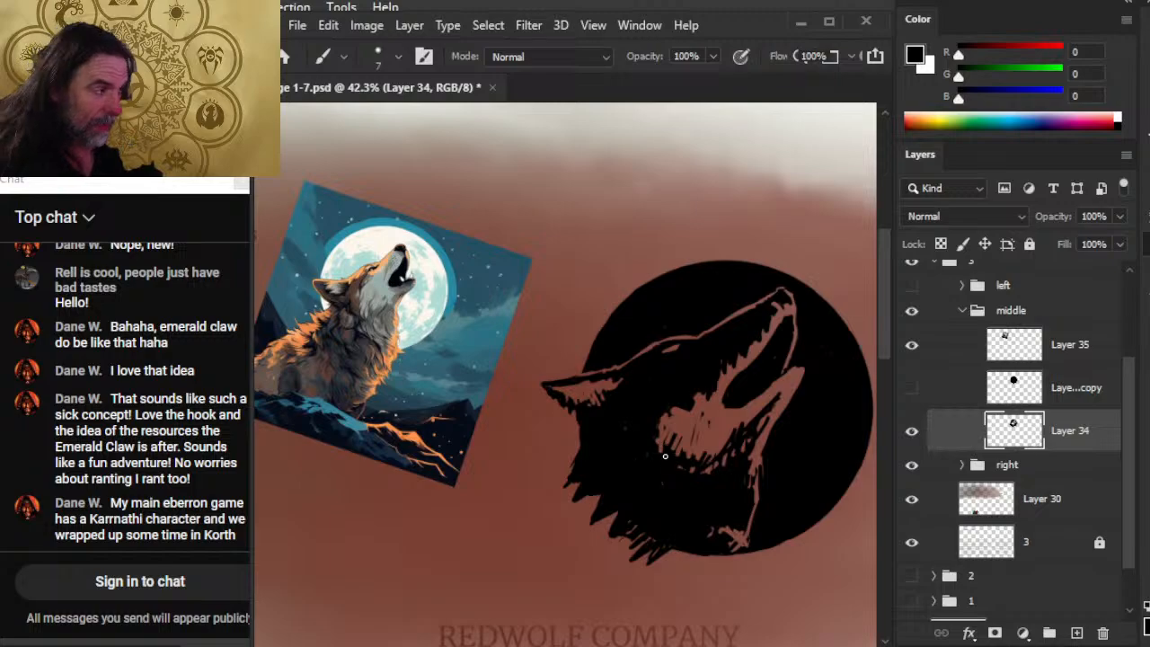
Step: Extend the cheek fur toward the back of the head with erased strokes, and break up its upper edge with black strokes
{"action": "key", "text": "e"}
{"action": "mouse_move", "coordinate": [657, 436]}
{"action": "left_mouse_down"}
{"action": "mouse_move", "coordinate": [649, 465]}
{"action": "mouse_move", "coordinate": [668, 472]}
{"action": "left_mouse_up"}
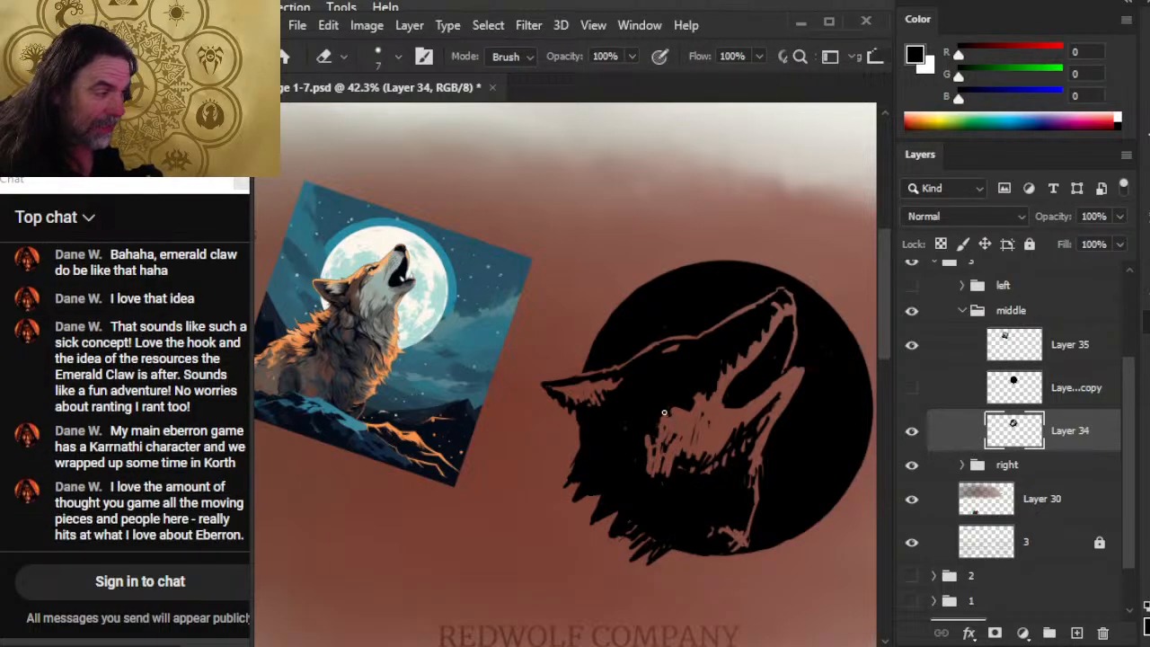
{"action": "key", "text": "b"}
{"action": "left_click_drag", "start_coordinate": [663, 427], "coordinate": [675, 406]}
{"action": "left_click_drag", "start_coordinate": [658, 411], "coordinate": [654, 403]}
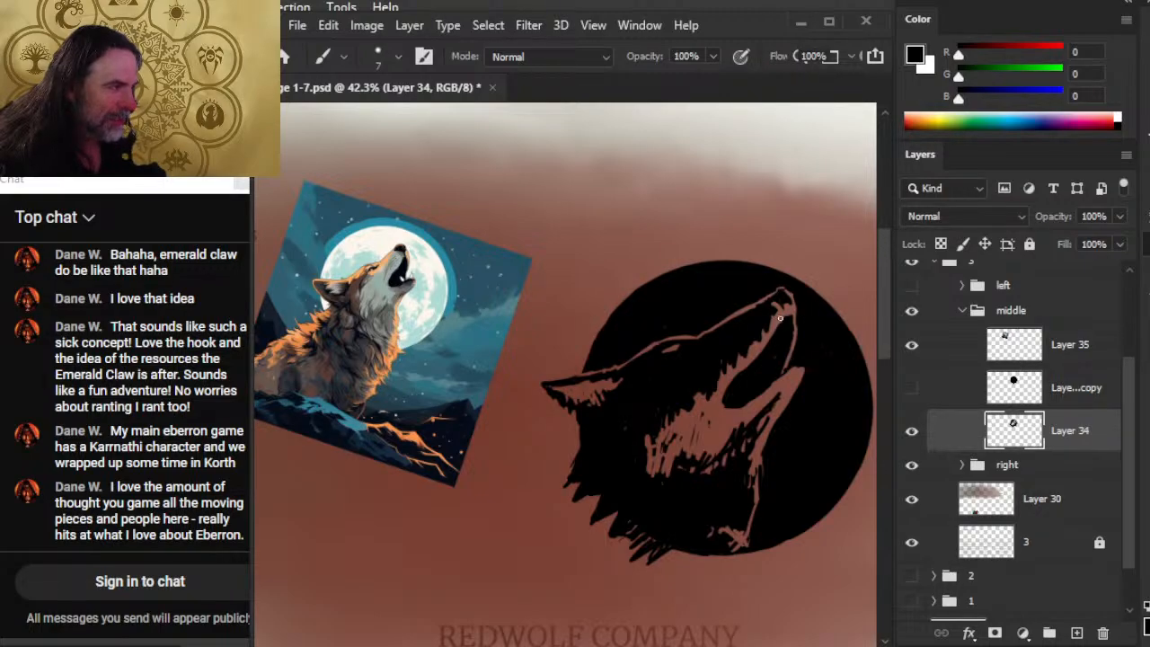
Step: Clean up the edges of the muzzle, open mouth and lower jaw with fine erasing and black touch-ups
{"action": "key", "text": "e"}
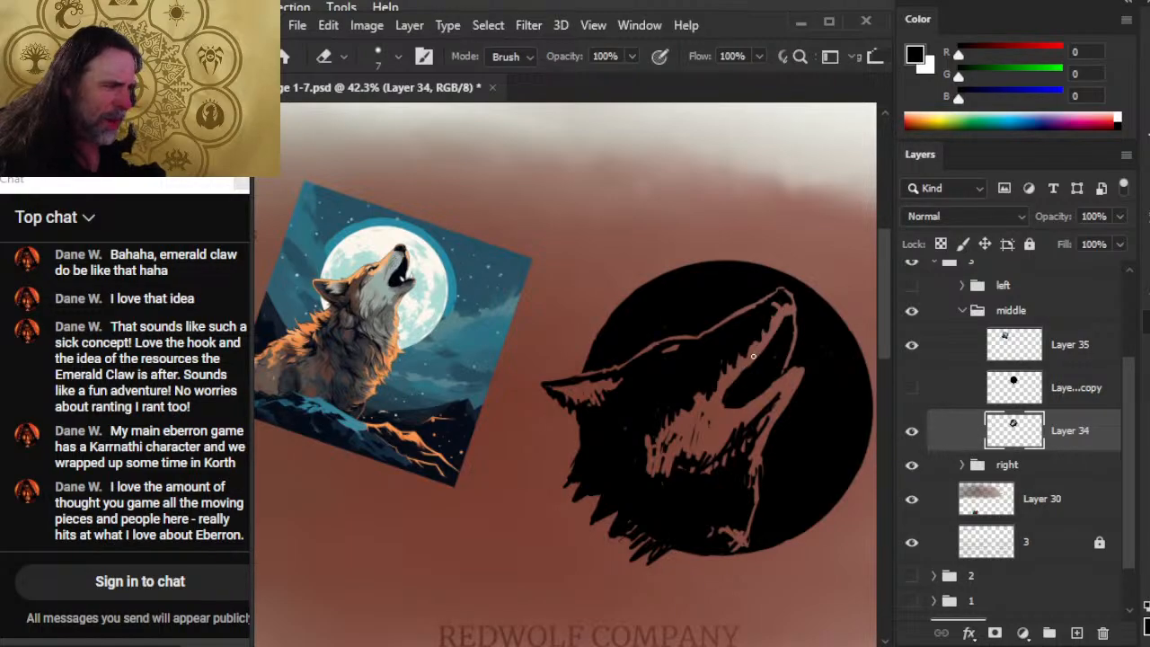
{"action": "key", "text": "b"}
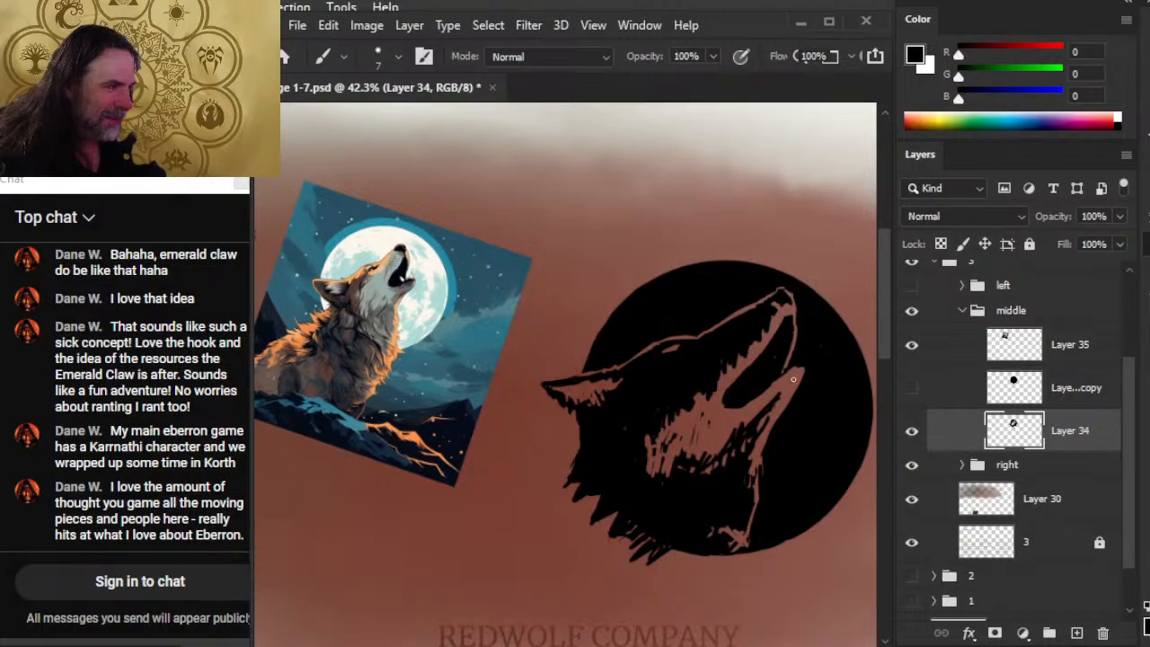
{"action": "key", "text": "e"}
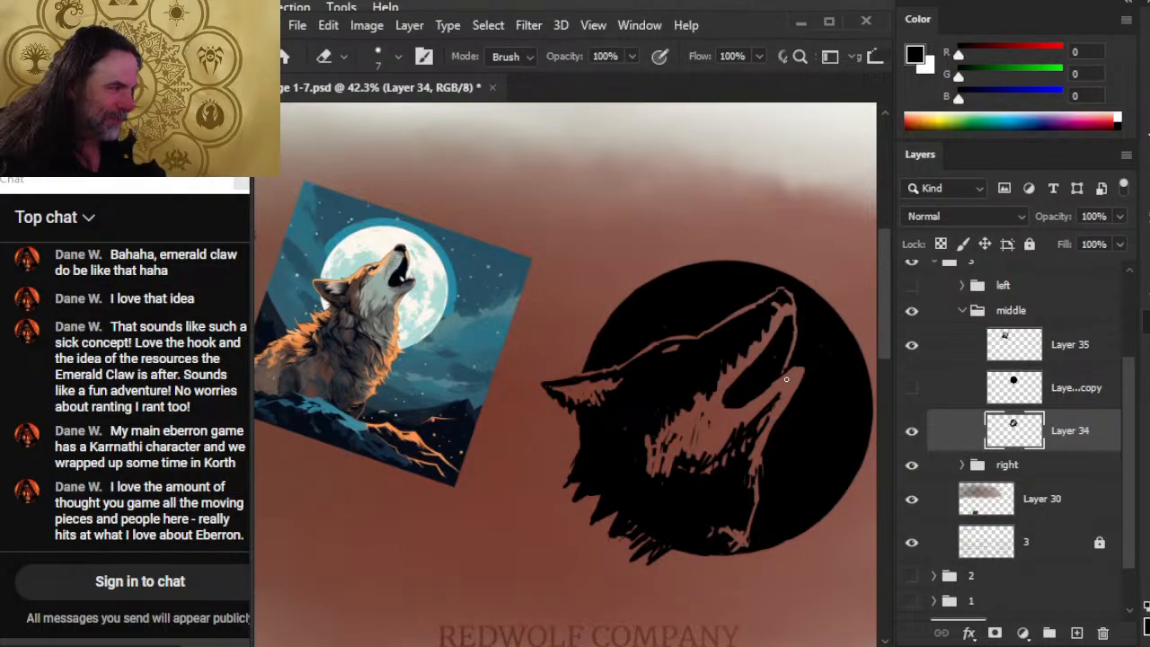
{"action": "key", "text": "b"}
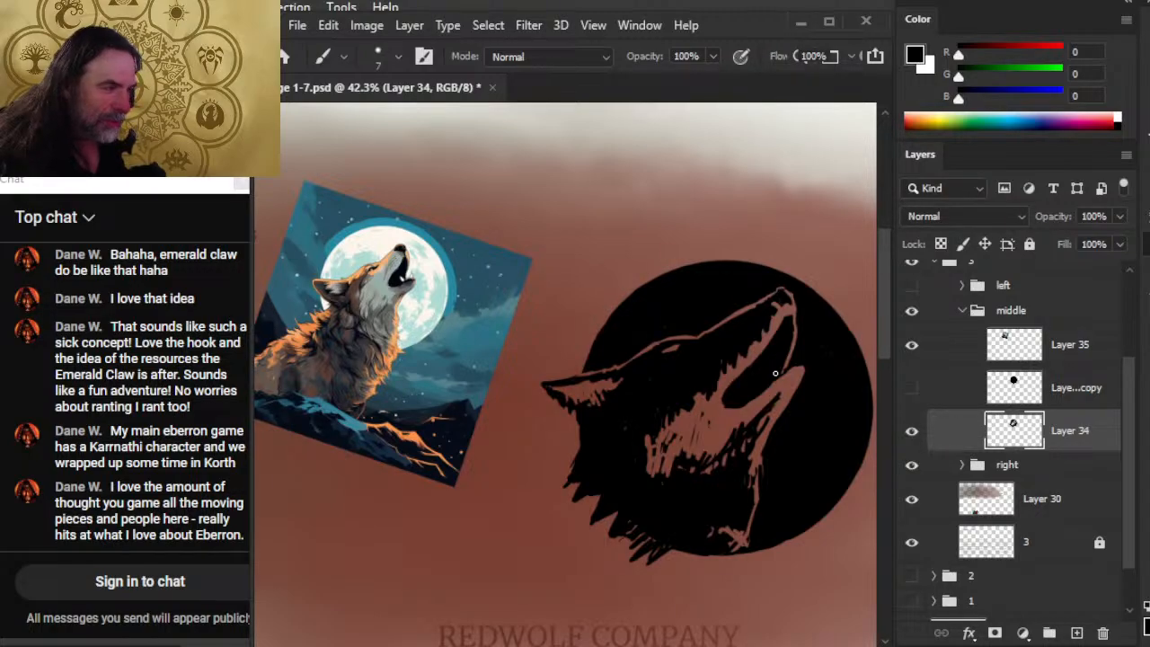
{"action": "key", "text": "e"}
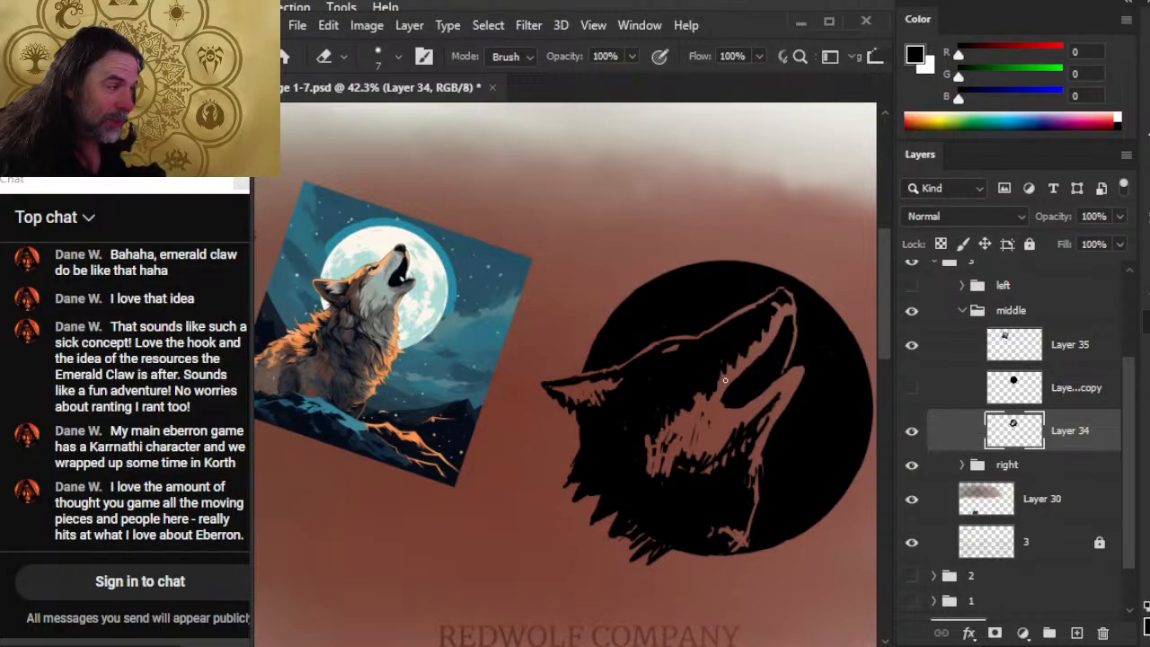
{"action": "key", "text": "b"}
{"action": "key", "text": "e"}
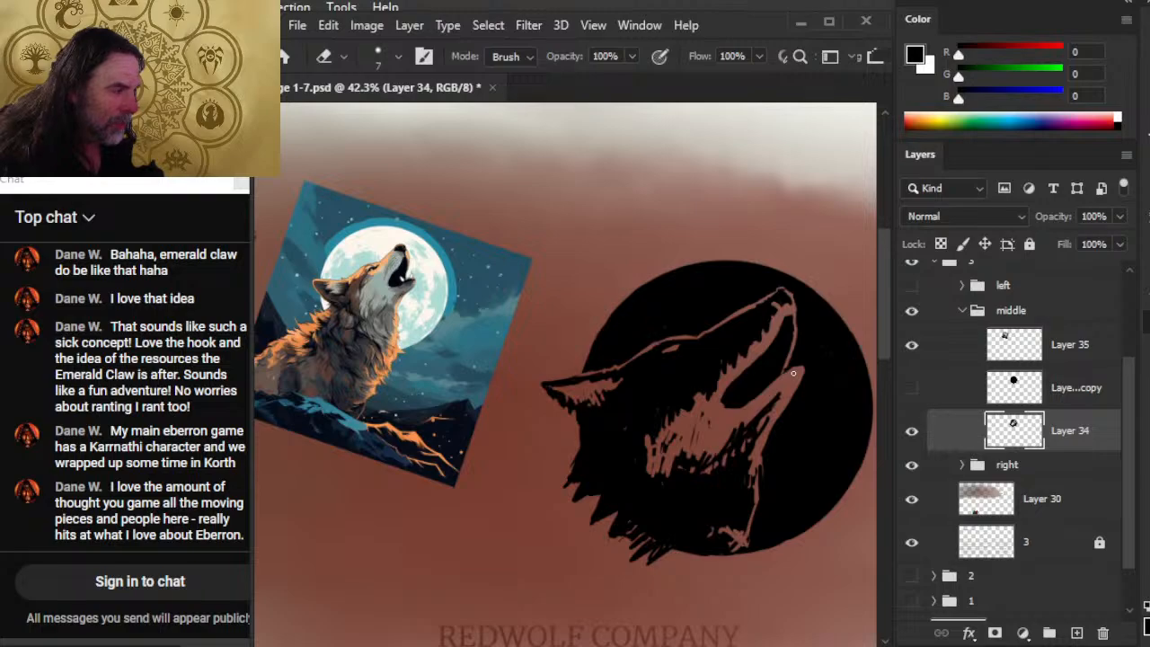
{"action": "key", "text": "b"}
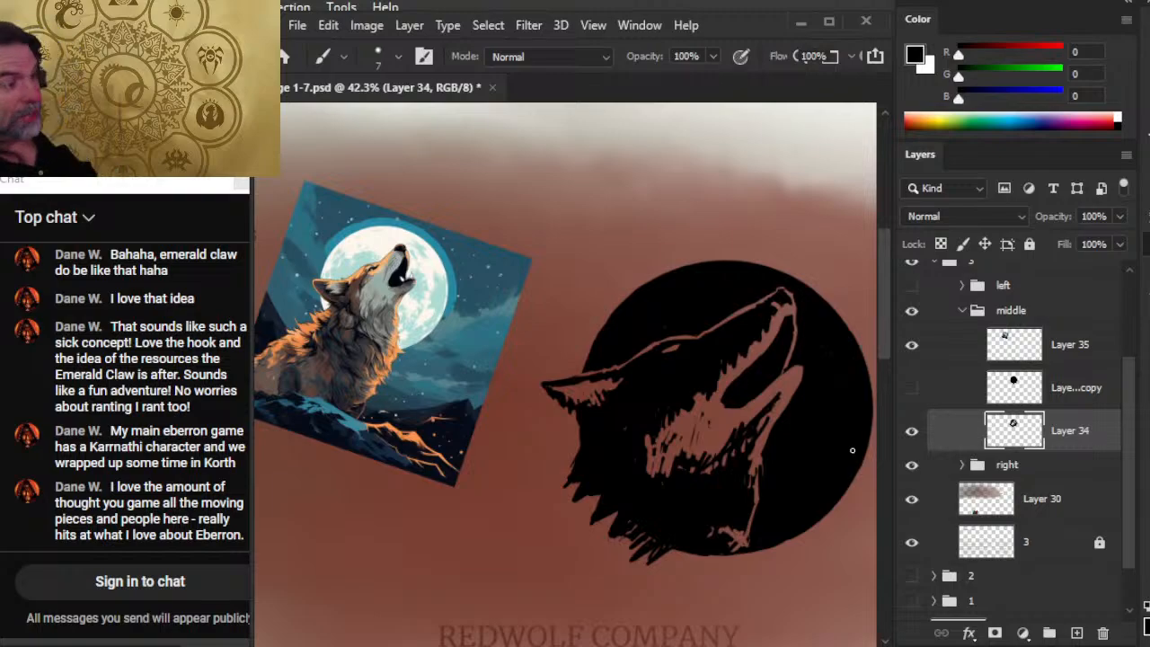
Step: Darken the back of the cheek fur, and paint jagged black tufts along the base of the neck past the circle
{"action": "mouse_move", "coordinate": [647, 434]}
{"action": "left_mouse_down"}
{"action": "mouse_move", "coordinate": [647, 448]}
{"action": "mouse_move", "coordinate": [659, 440]}
{"action": "left_mouse_up"}
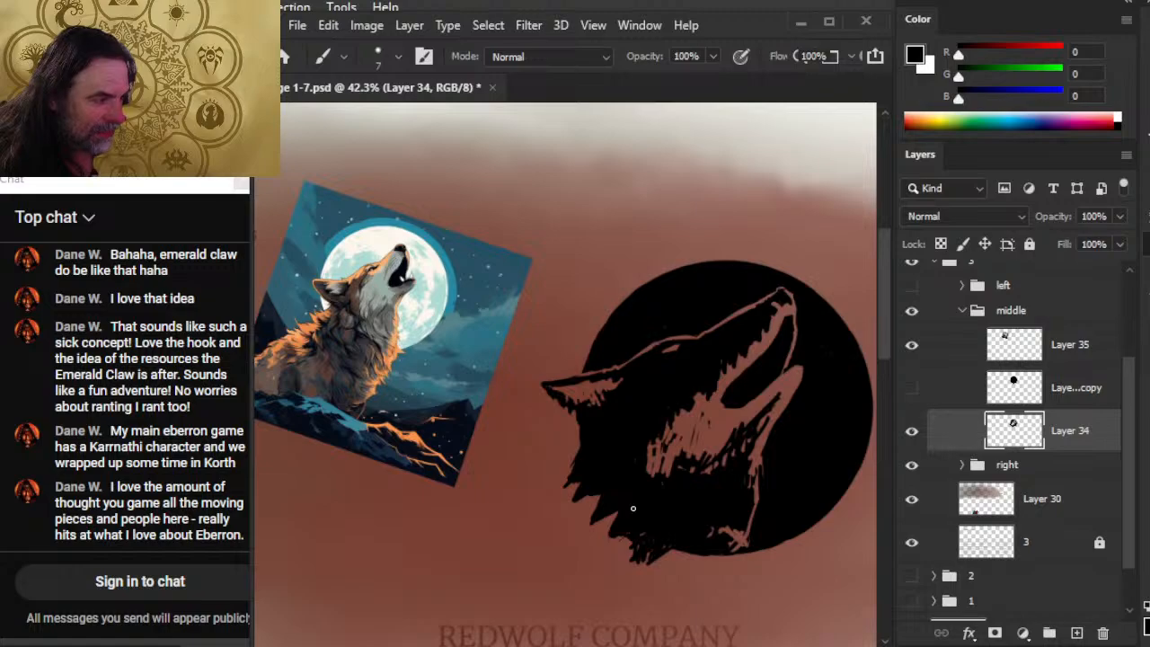
{"action": "key", "text": "e"}
{"action": "key", "text": "b"}
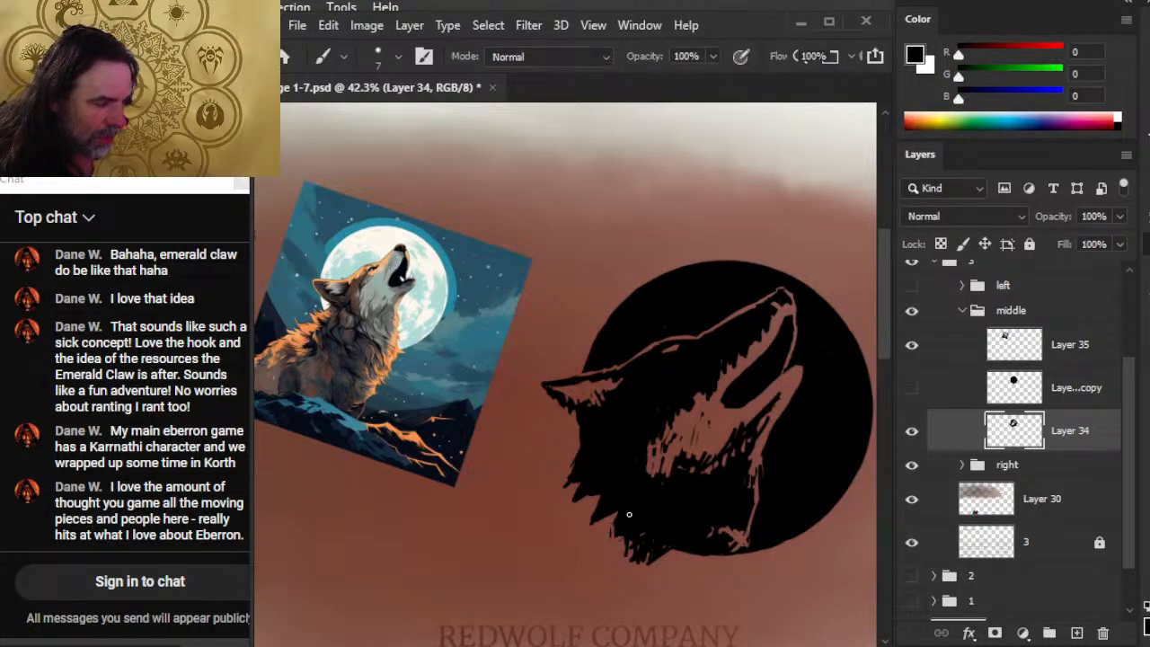
{"action": "mouse_move", "coordinate": [683, 563]}
{"action": "left_mouse_down"}
{"action": "mouse_move", "coordinate": [716, 562]}
{"action": "mouse_move", "coordinate": [734, 530]}
{"action": "left_mouse_up"}
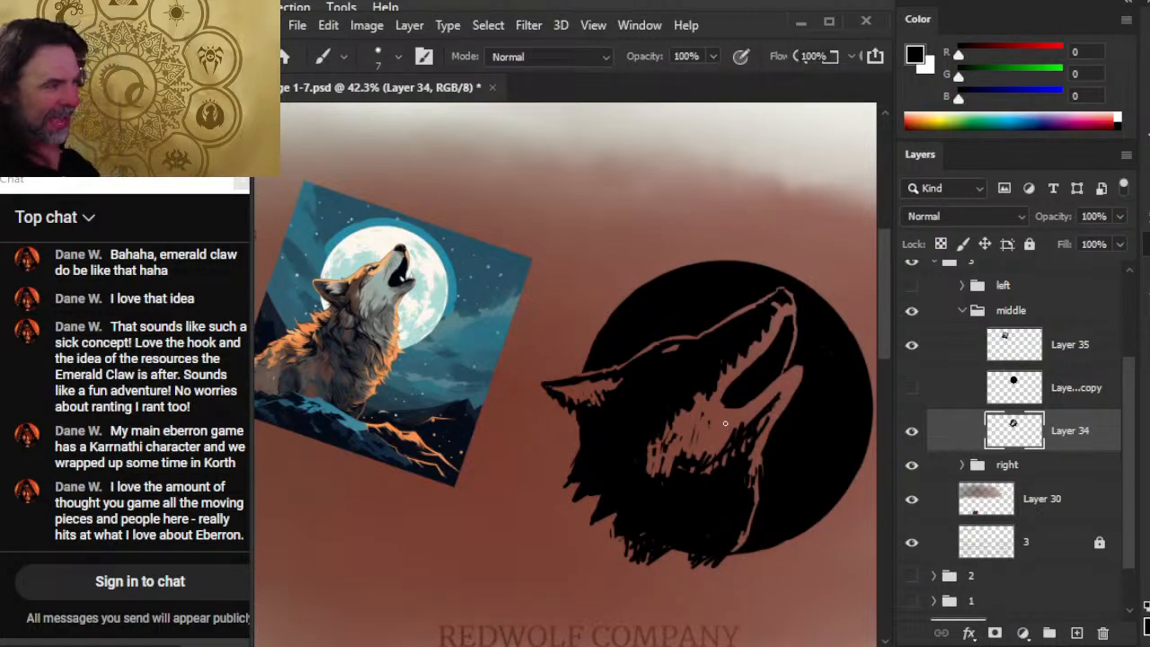
Step: Try erasing extra fur lines behind the cheek, and undo the latest strokes
{"action": "key", "text": "e"}
{"action": "key", "text": "b"}
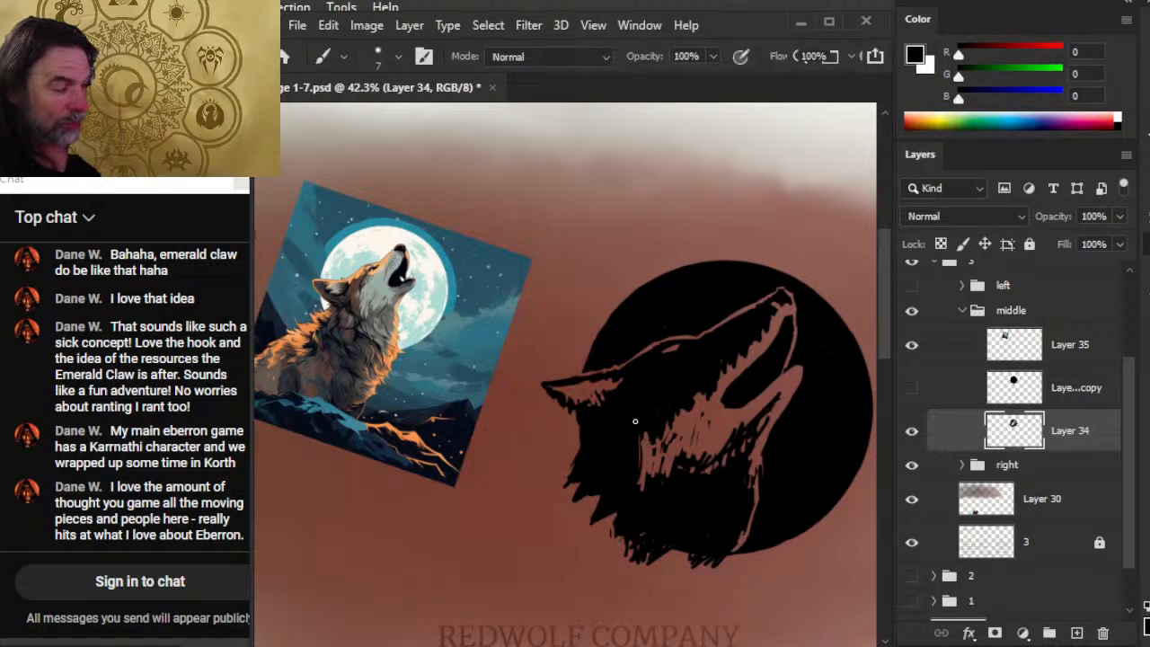
{"action": "key", "text": "ctrl+z"}
{"action": "key", "text": "ctrl+z"}
{"action": "key", "text": "ctrl+z"}
{"action": "key", "text": "ctrl+z"}
{"action": "key", "text": "ctrl+z"}
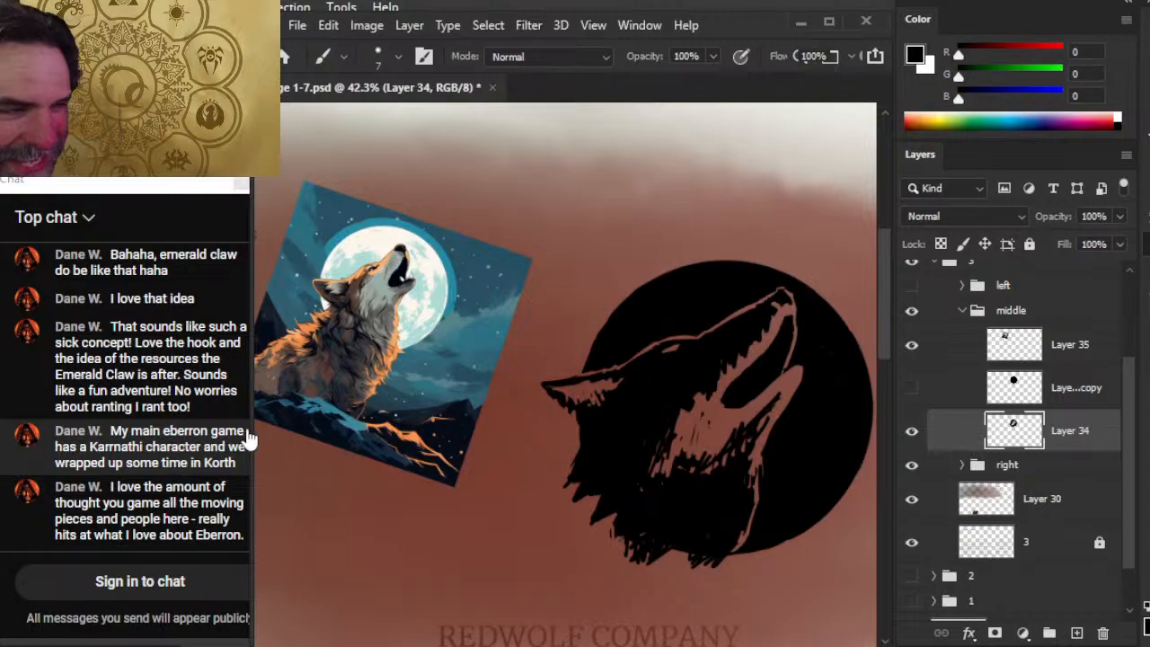
Step: Slightly widen the chat window, switch to the Word document Crystals of Mabar Layouts 2024-10-19, and examine its Plot Hooks section
{"action": "left_click_drag", "start_coordinate": [255, 430], "coordinate": [257, 433]}
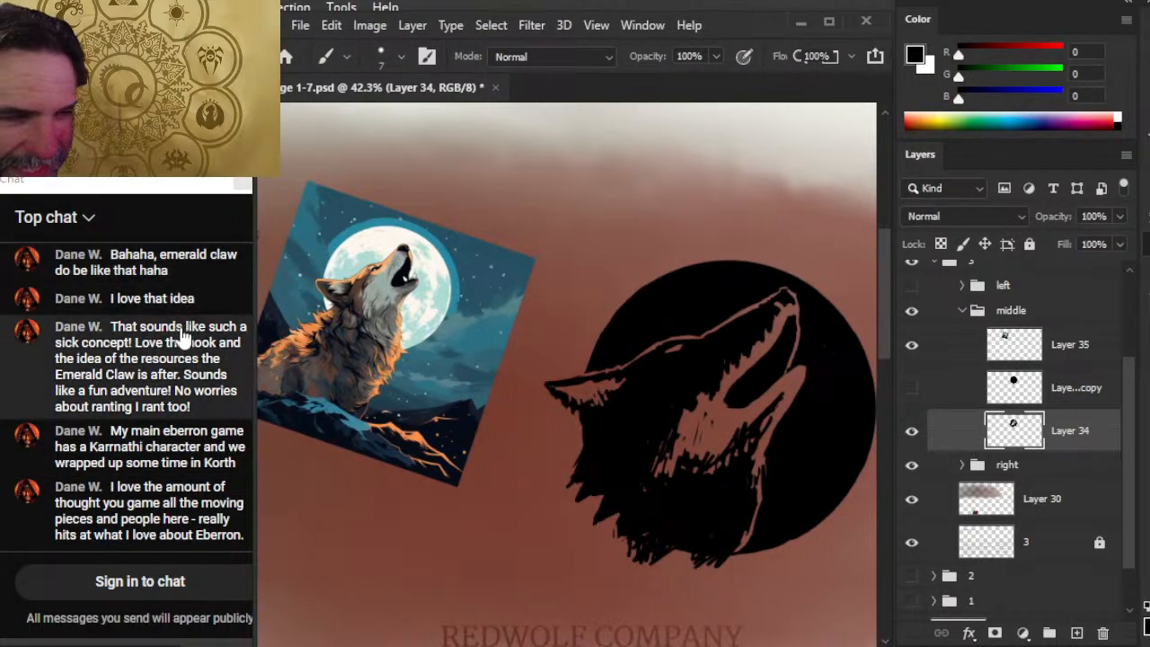
{"action": "key", "text": "alt+Tab"}
{"action": "key", "text": "alt+Tab"}
{"action": "key", "text": "alt+Tab"}
{"action": "key", "text": "alt+Tab"}
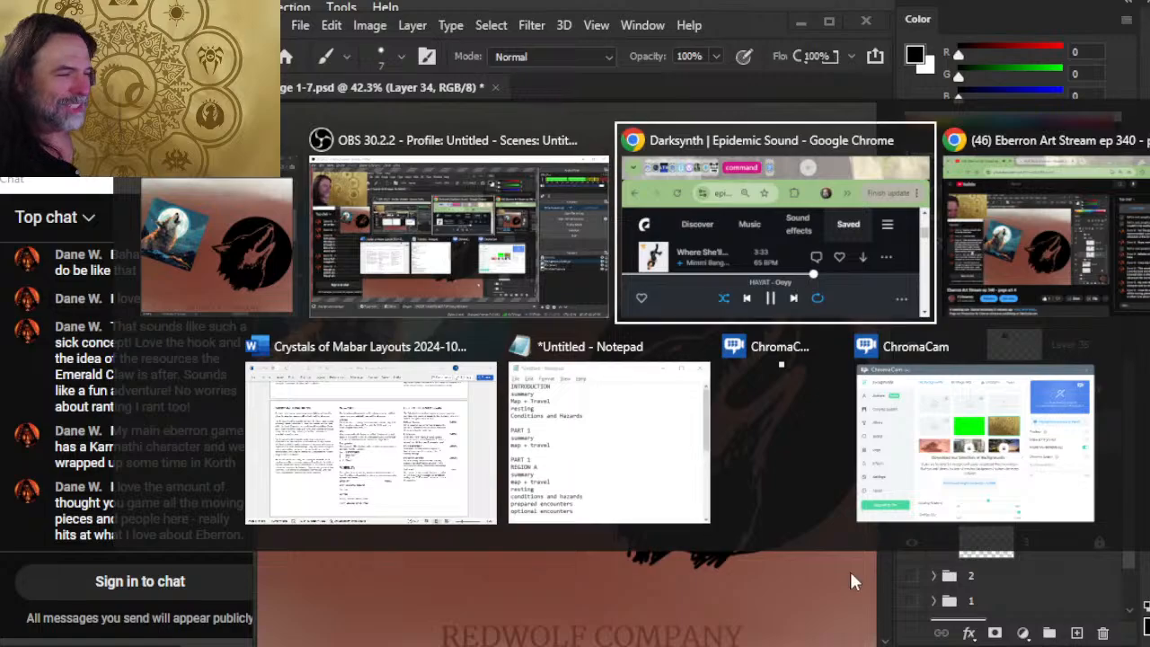
{"action": "scroll", "coordinate": [735, 407], "scroll_direction": "up", "scroll_amount": 5}
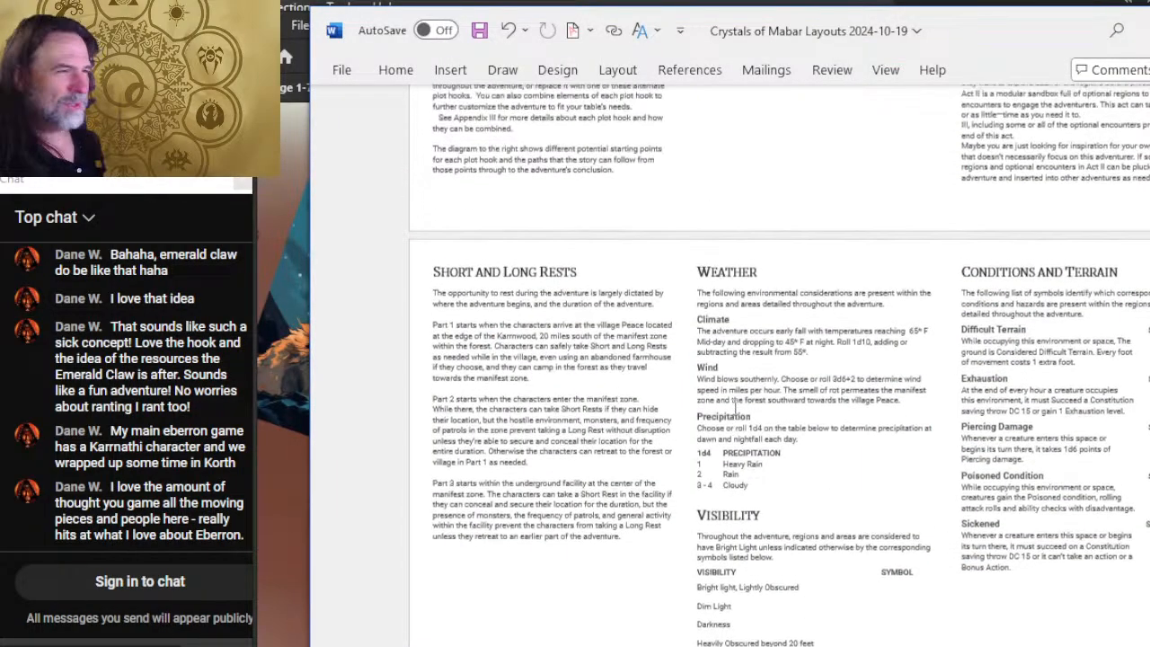
{"action": "scroll", "coordinate": [734, 407], "scroll_direction": "up", "scroll_amount": 3}
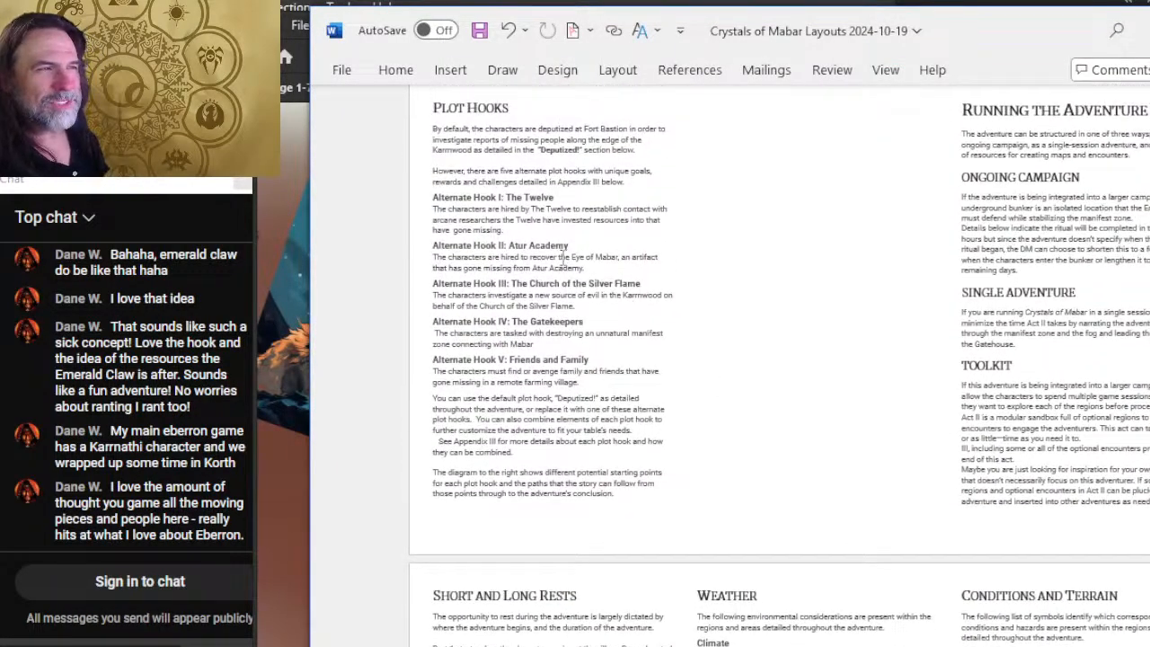
{"action": "scroll", "coordinate": [534, 232], "scroll_direction": "up", "scroll_amount": 1, "text": "ctrl"}
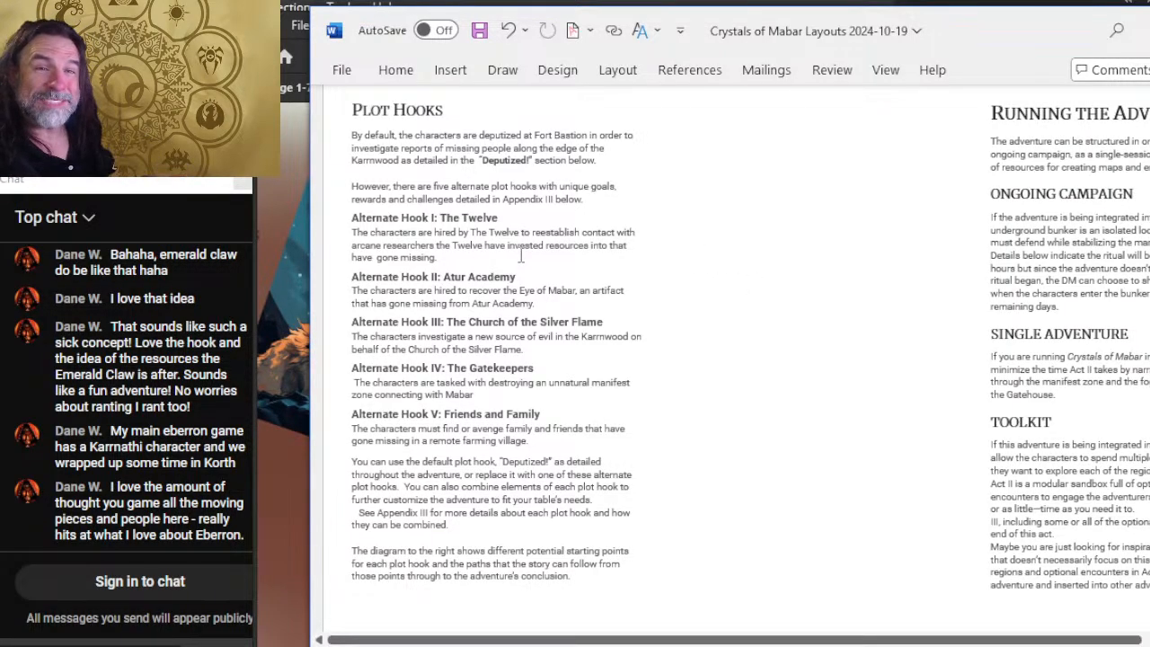
{"action": "left_click", "coordinate": [447, 174]}
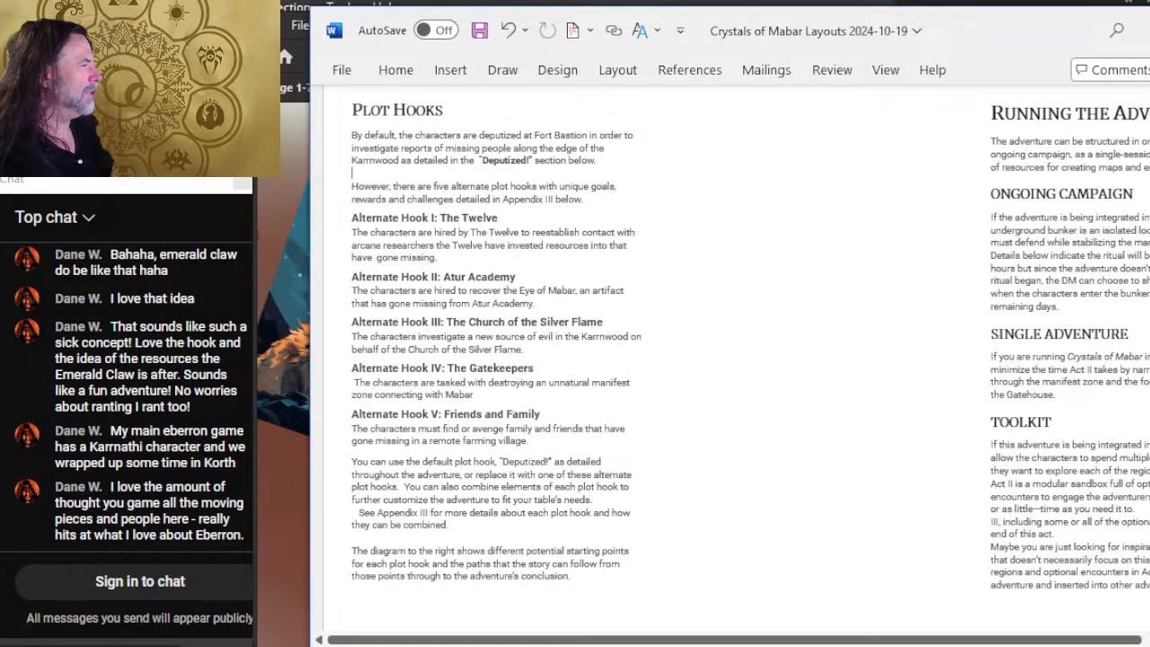
Step: Look through the Emerald Claw NPCs pages and the Combining Alternate Plot Hooks section
{"action": "scroll", "coordinate": [736, 359], "scroll_direction": "down", "scroll_amount": 15}
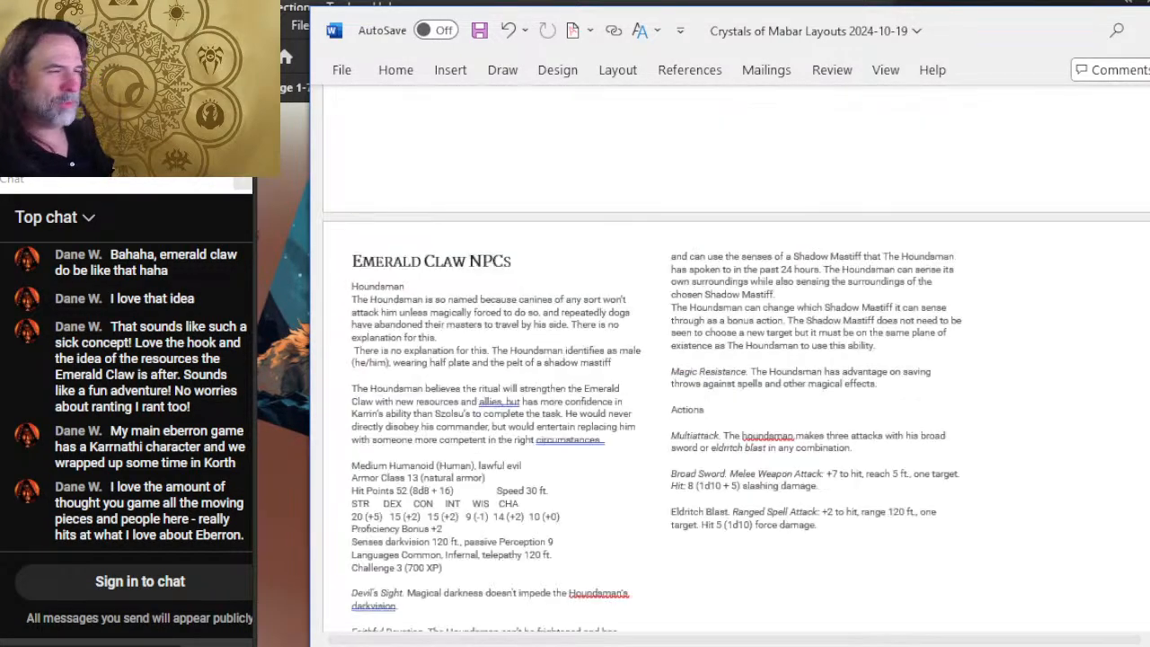
{"action": "scroll", "coordinate": [836, 226], "scroll_direction": "up", "scroll_amount": 1}
{"action": "scroll", "coordinate": [657, 195], "scroll_direction": "down", "scroll_amount": 7}
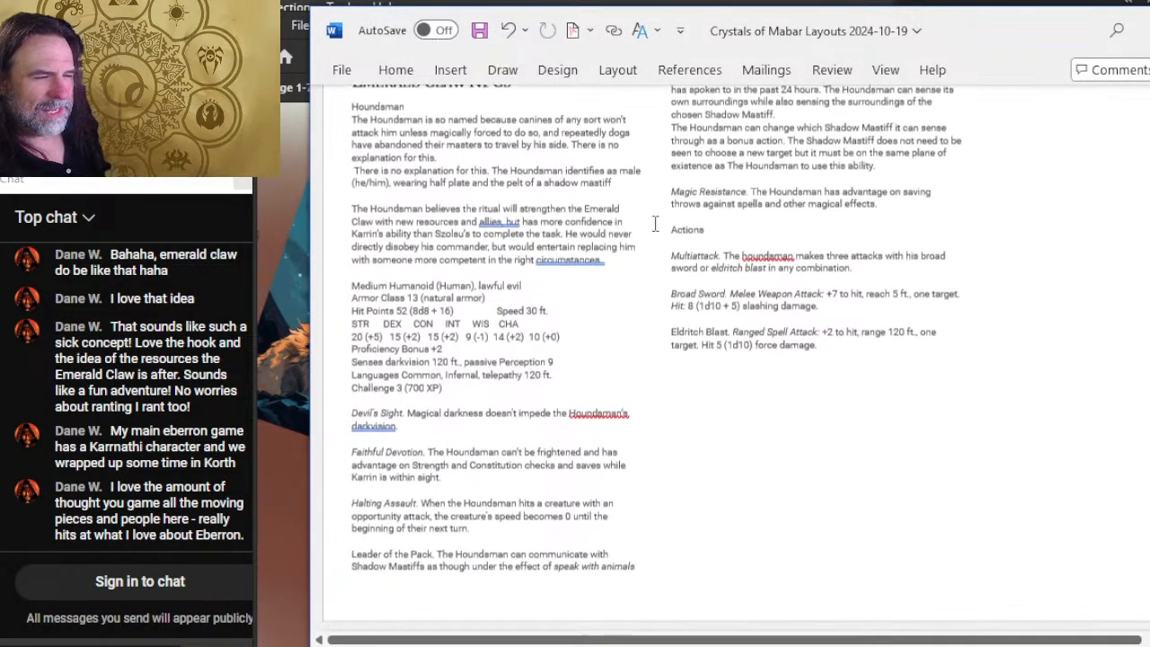
{"action": "scroll", "coordinate": [652, 263], "scroll_direction": "up", "scroll_amount": 15}
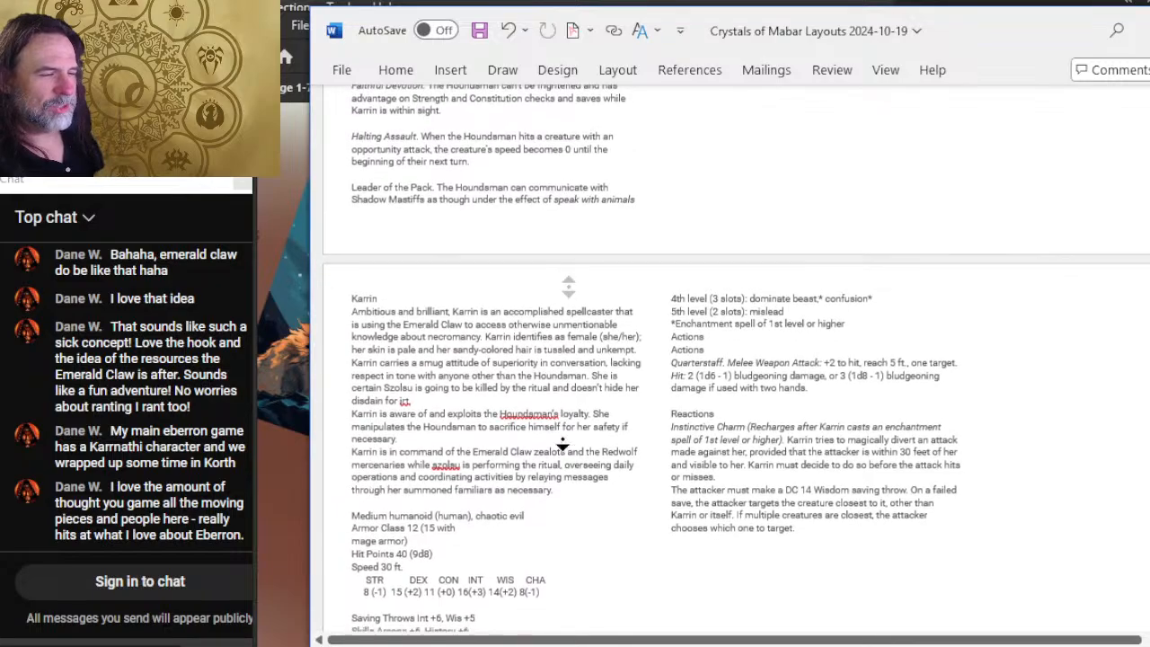
{"action": "scroll", "coordinate": [567, 501], "scroll_direction": "down", "scroll_amount": 10}
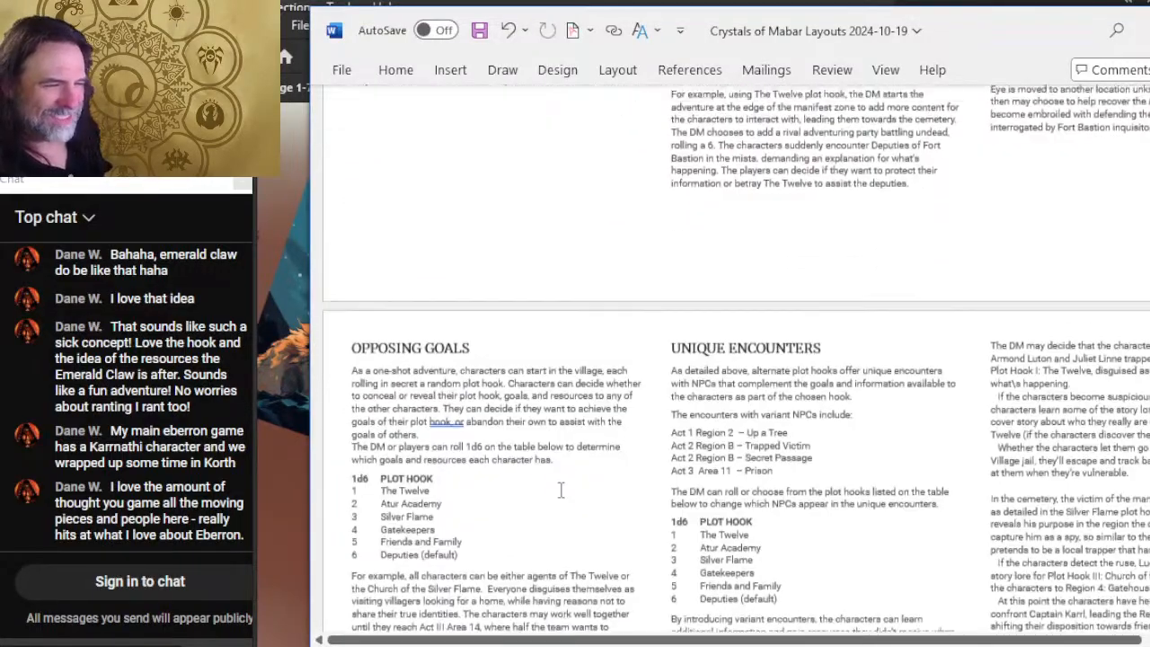
{"action": "scroll", "coordinate": [552, 463], "scroll_direction": "up", "scroll_amount": 10}
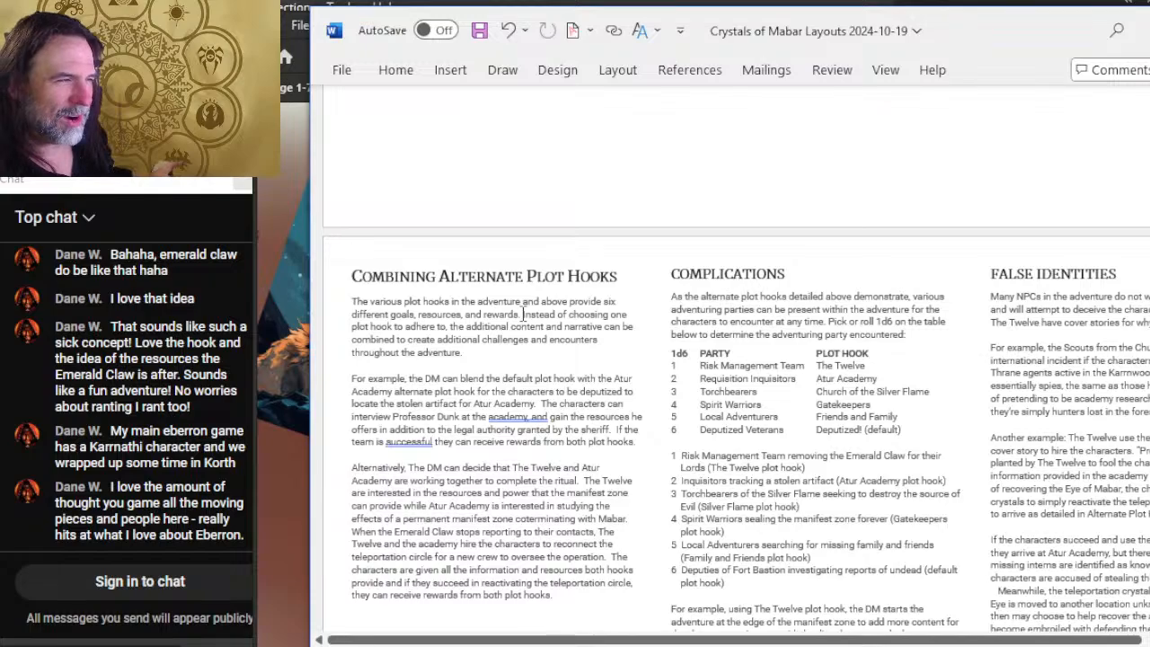
Step: Find Appendix III: Alternate Plot Hooks and examine Plot Hook I: The Council of Twelve with its story lore
{"action": "scroll", "coordinate": [524, 314], "scroll_direction": "up", "scroll_amount": 15}
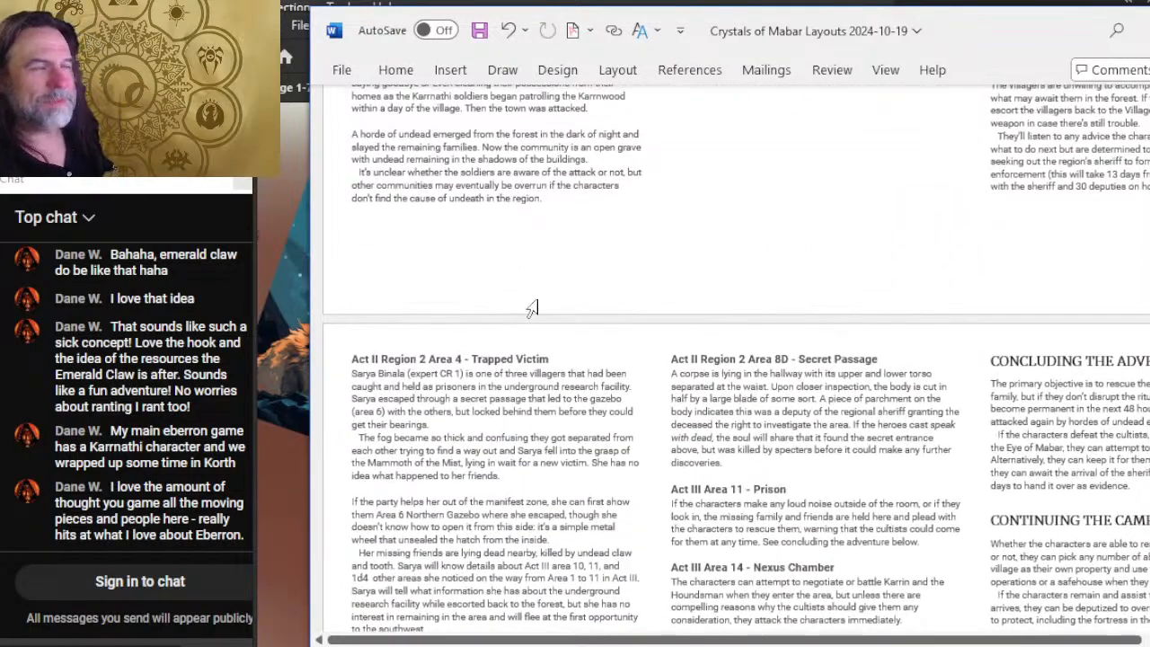
{"action": "scroll", "coordinate": [534, 305], "scroll_direction": "up", "scroll_amount": 8}
{"action": "scroll", "coordinate": [539, 299], "scroll_direction": "up", "scroll_amount": 2}
{"action": "scroll", "coordinate": [539, 299], "scroll_direction": "down", "scroll_amount": 9}
{"action": "scroll", "coordinate": [539, 299], "scroll_direction": "up", "scroll_amount": 5}
{"action": "scroll", "coordinate": [539, 300], "scroll_direction": "down", "scroll_amount": 4}
{"action": "scroll", "coordinate": [539, 305], "scroll_direction": "down", "scroll_amount": 5}
{"action": "scroll", "coordinate": [539, 302], "scroll_direction": "up", "scroll_amount": 15}
{"action": "scroll", "coordinate": [540, 300], "scroll_direction": "up", "scroll_amount": 12}
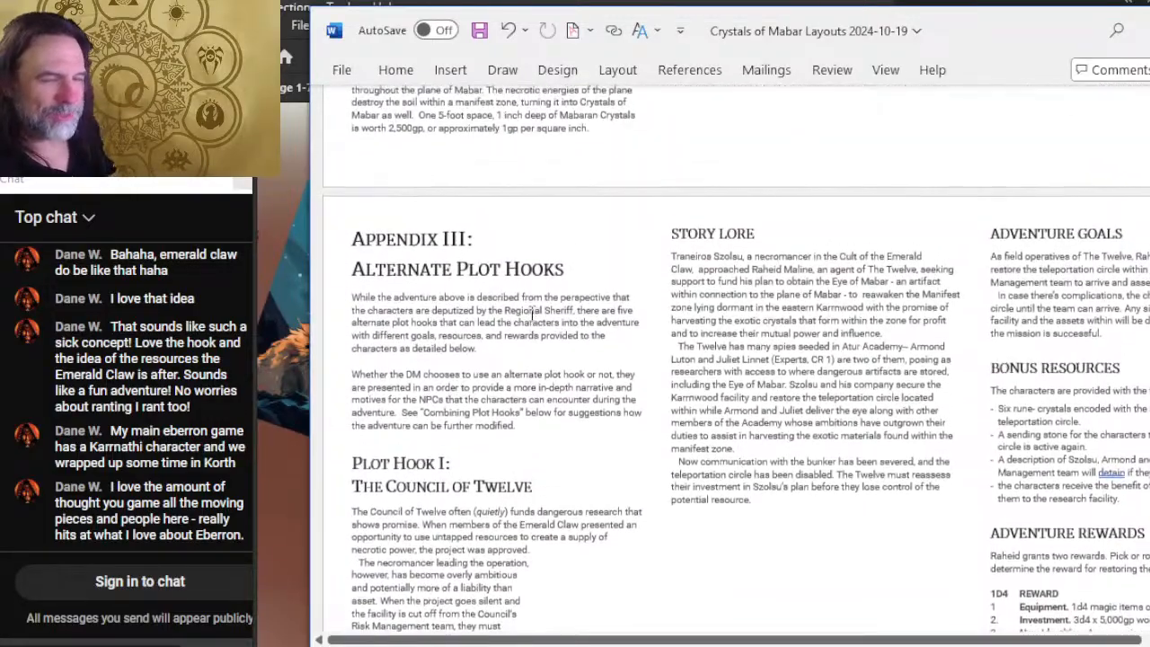
{"action": "scroll", "coordinate": [567, 368], "scroll_direction": "up", "scroll_amount": 5}
{"action": "scroll", "coordinate": [779, 465], "scroll_direction": "down", "scroll_amount": 5}
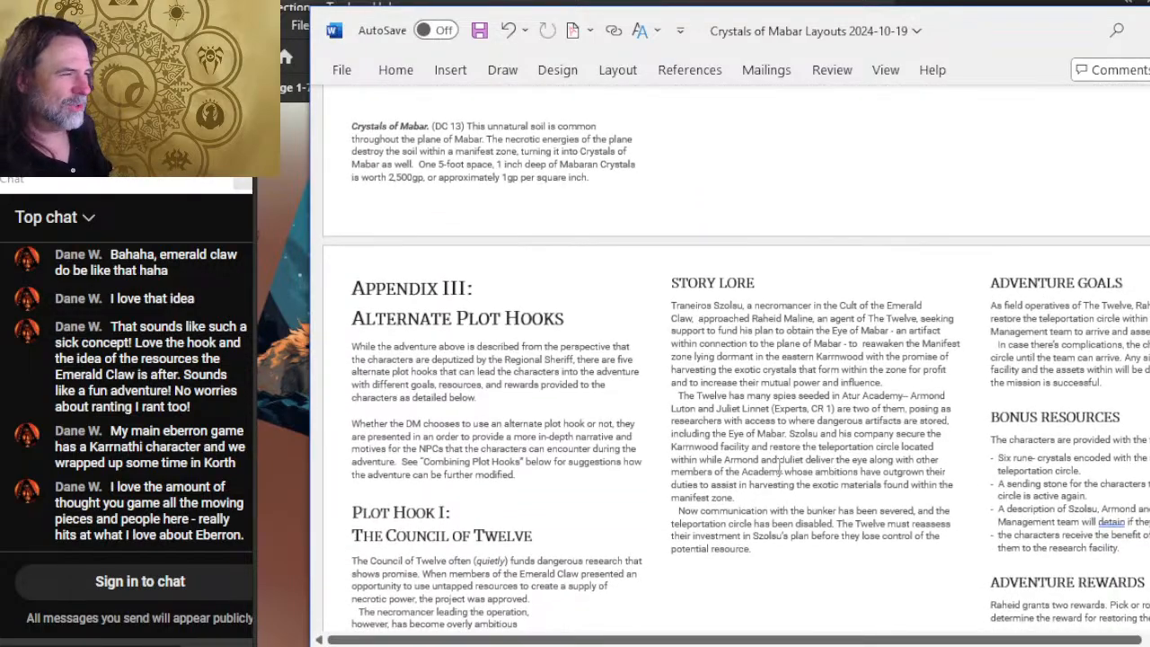
{"action": "scroll", "coordinate": [988, 527], "scroll_direction": "down", "scroll_amount": 3}
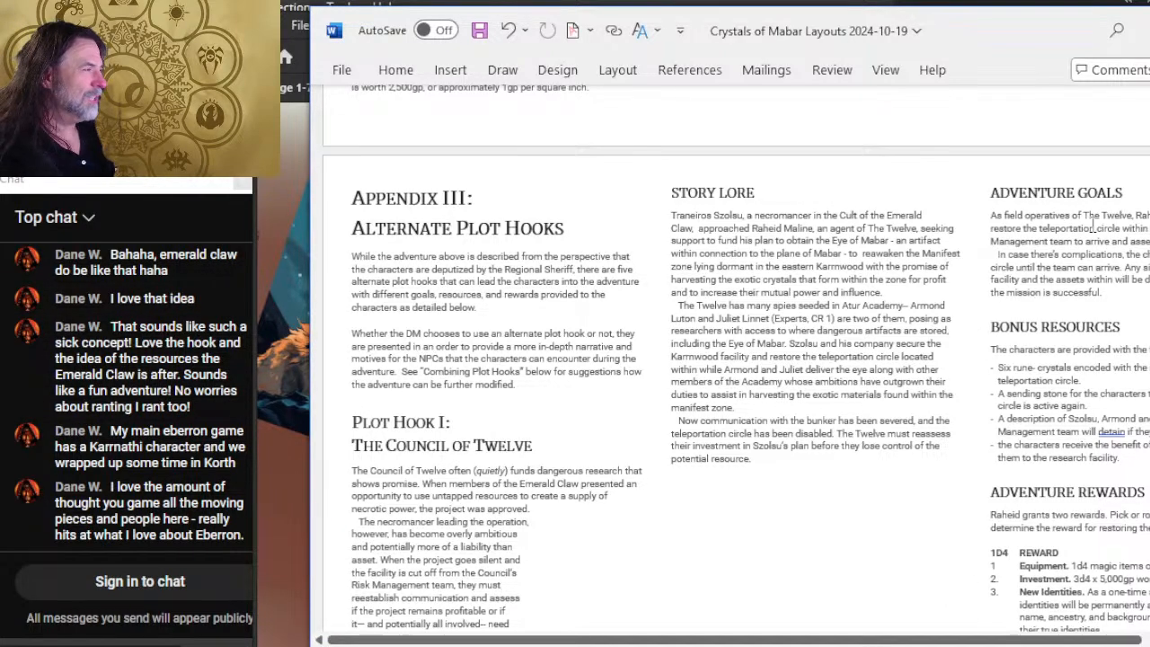
Step: Look through the rest of Plot Hook I, from its bonus resources and rewards to its starting point and unique encounters
{"action": "scroll", "coordinate": [1031, 382], "scroll_direction": "down", "scroll_amount": 1}
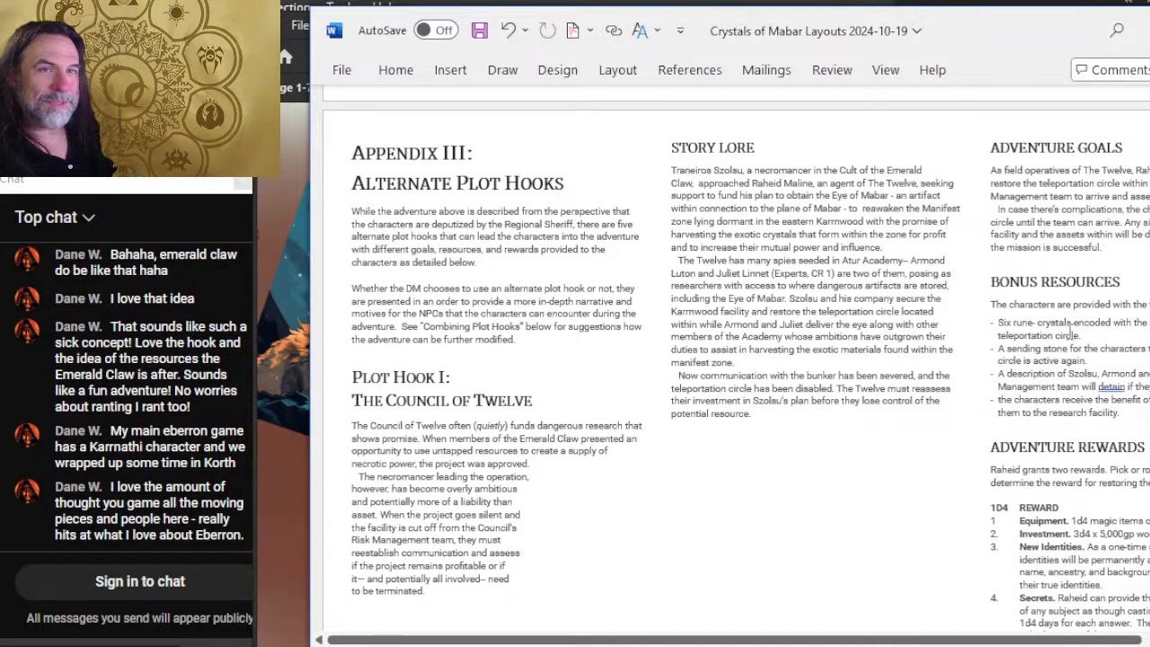
{"action": "scroll", "coordinate": [1065, 337], "scroll_direction": "down", "scroll_amount": 4}
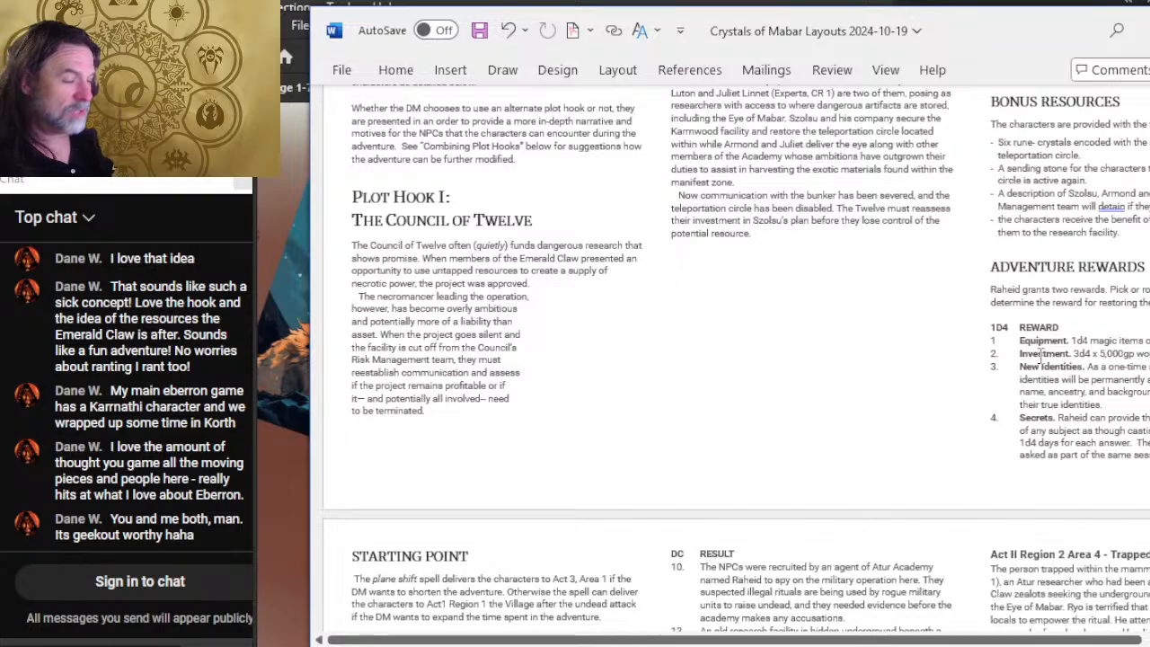
{"action": "scroll", "coordinate": [1038, 356], "scroll_direction": "down", "scroll_amount": 15}
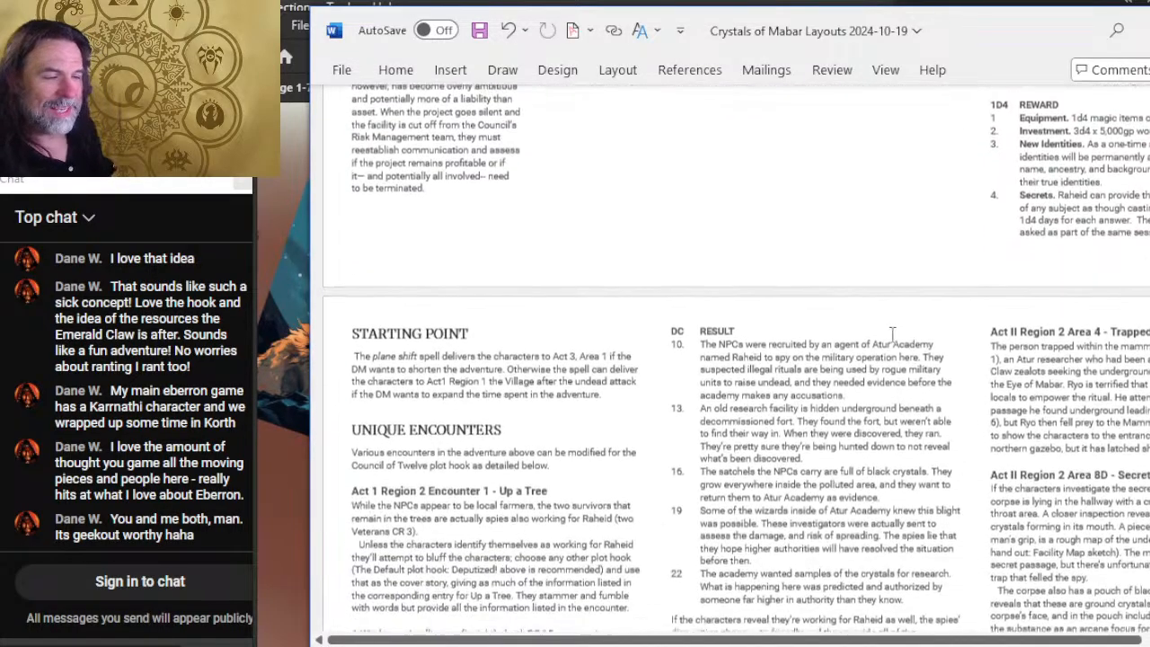
{"action": "scroll", "coordinate": [860, 322], "scroll_direction": "down", "scroll_amount": 8}
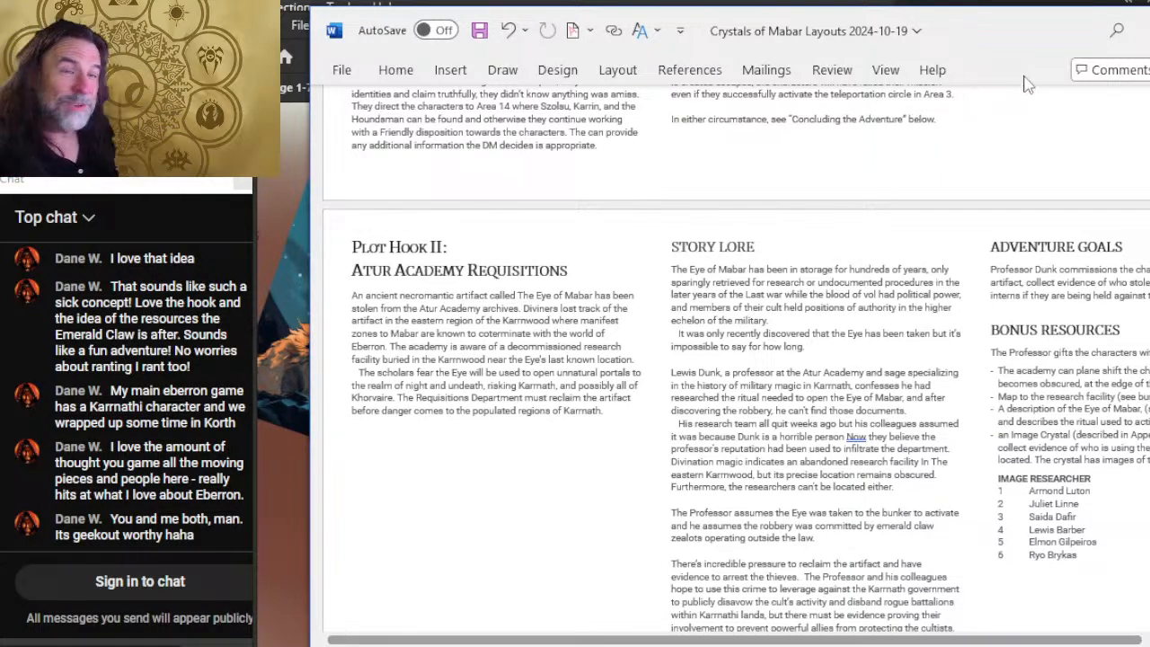
Step: Examine Plot Hook II: Atur Academy Requisitions, including its image researchers, encounters and conclusion
{"action": "scroll", "coordinate": [954, 232], "scroll_direction": "down", "scroll_amount": 3}
{"action": "scroll", "coordinate": [954, 232], "scroll_direction": "down", "scroll_amount": 15}
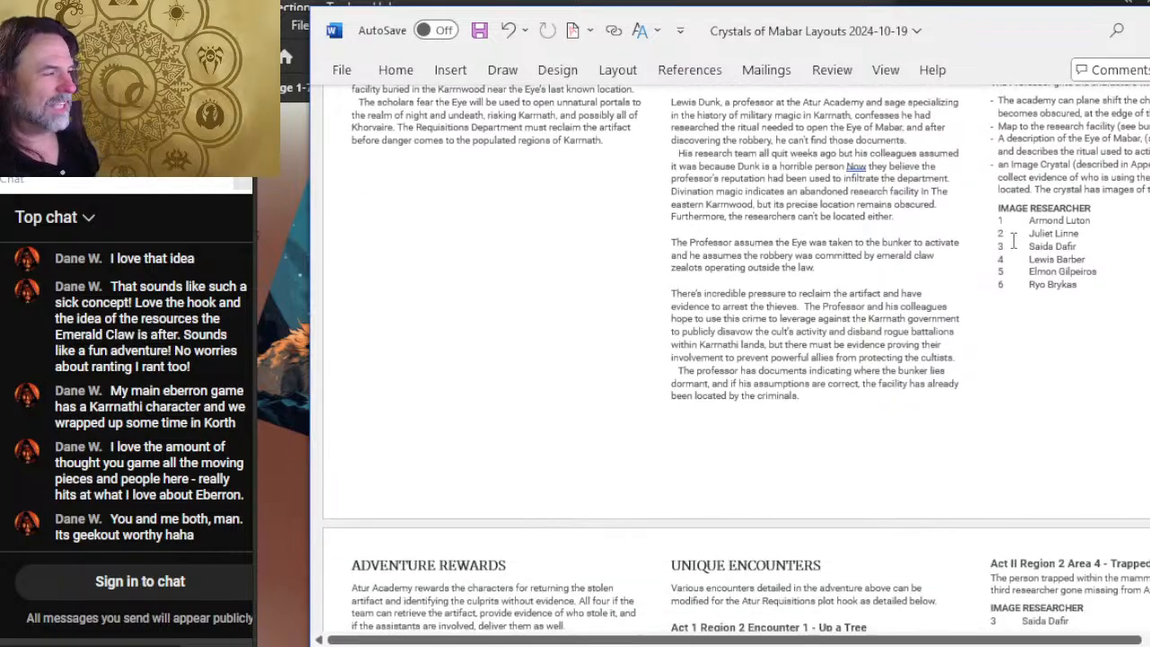
{"action": "scroll", "coordinate": [895, 299], "scroll_direction": "down", "scroll_amount": 15}
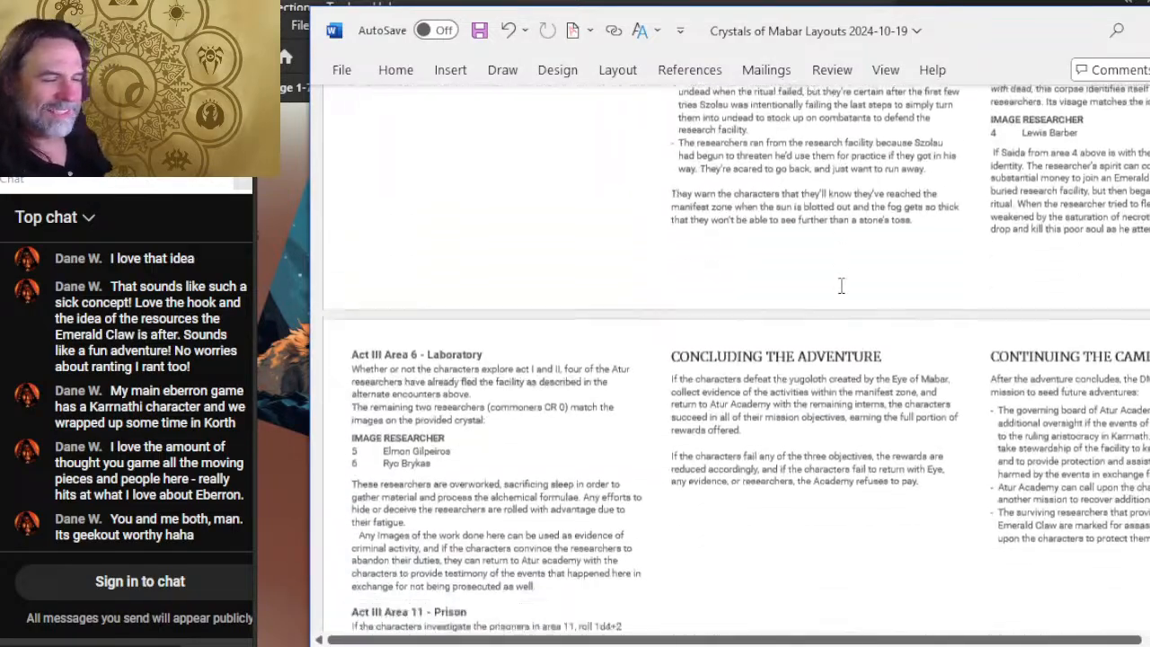
{"action": "scroll", "coordinate": [838, 294], "scroll_direction": "down", "scroll_amount": 15}
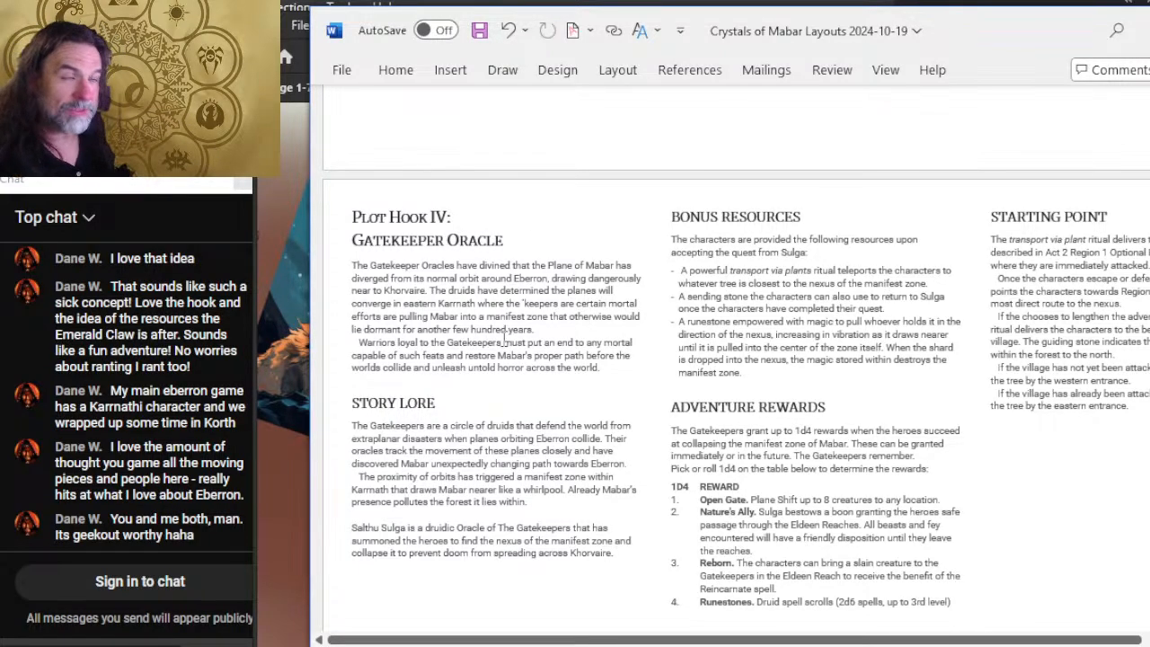
Step: Examine Plot Hook IV: Gatekeeper Oracle and its unique encounters
{"action": "scroll", "coordinate": [542, 318], "scroll_direction": "down", "scroll_amount": 3}
{"action": "scroll", "coordinate": [583, 287], "scroll_direction": "down", "scroll_amount": 9}
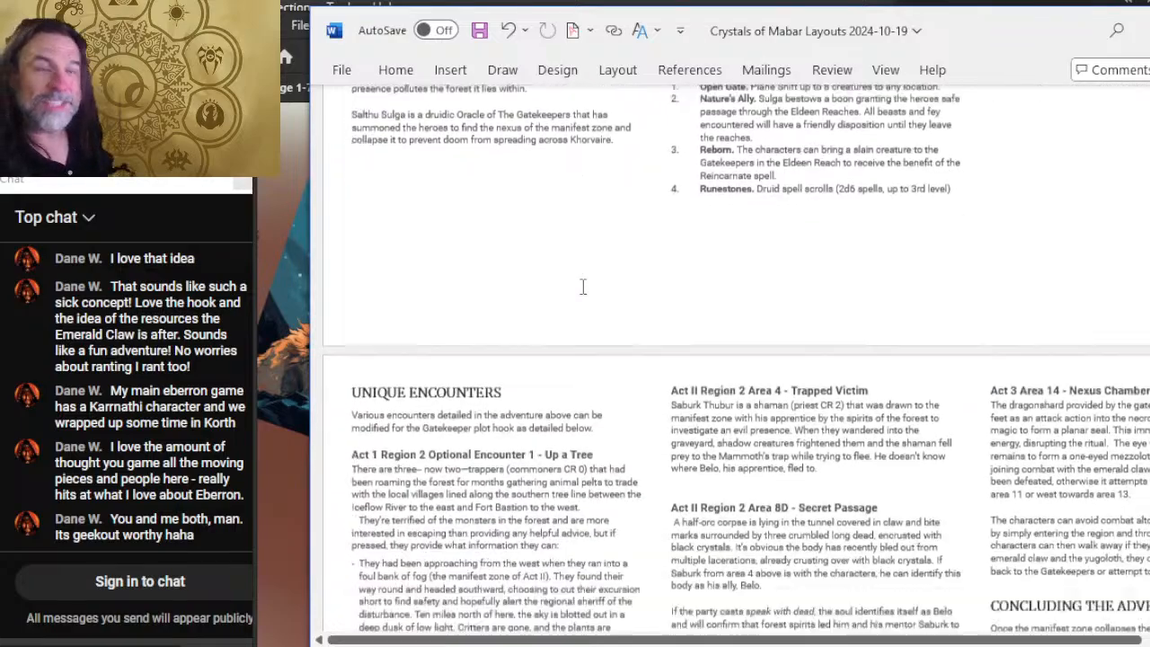
{"action": "scroll", "coordinate": [583, 288], "scroll_direction": "up", "scroll_amount": 1}
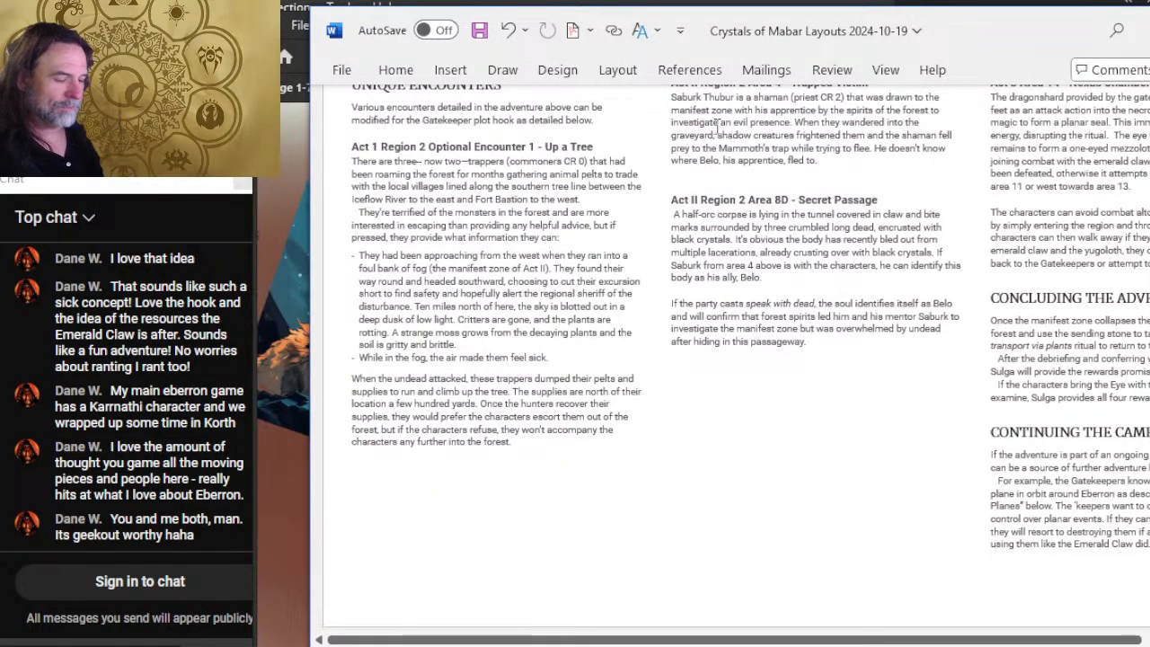
Step: Switch back to Photoshop and refine the ragged fur edge below the wolf's ear on Layer 34 by alternately erasing and painting black
{"action": "key", "text": "alt+Tab"}
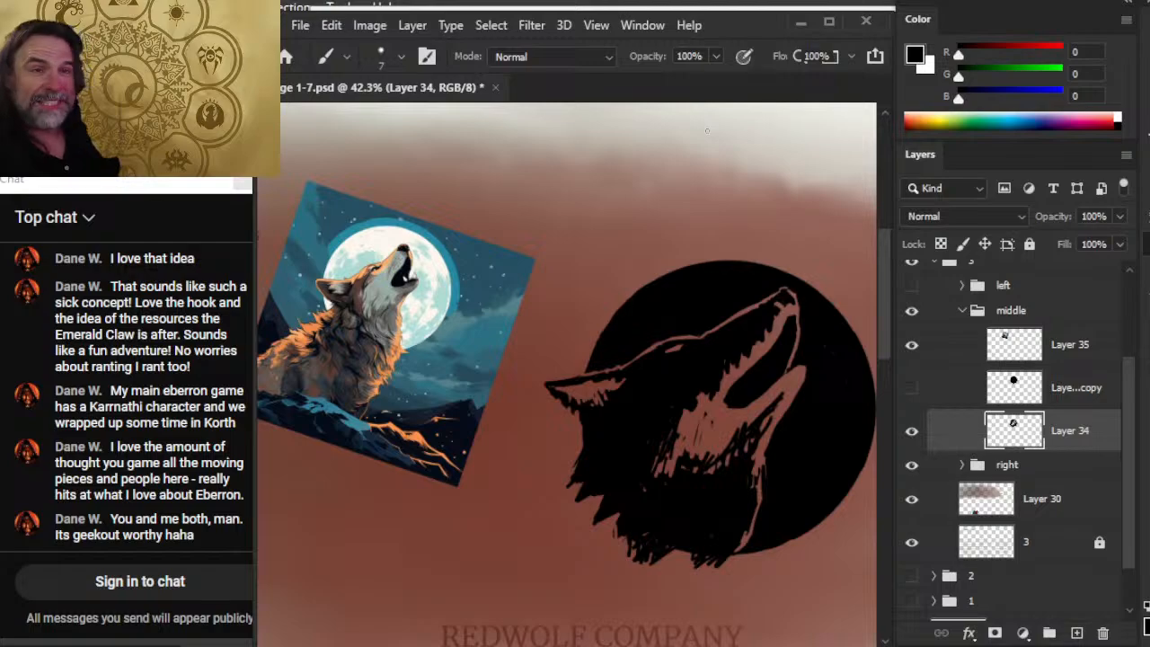
{"action": "key", "text": "e"}
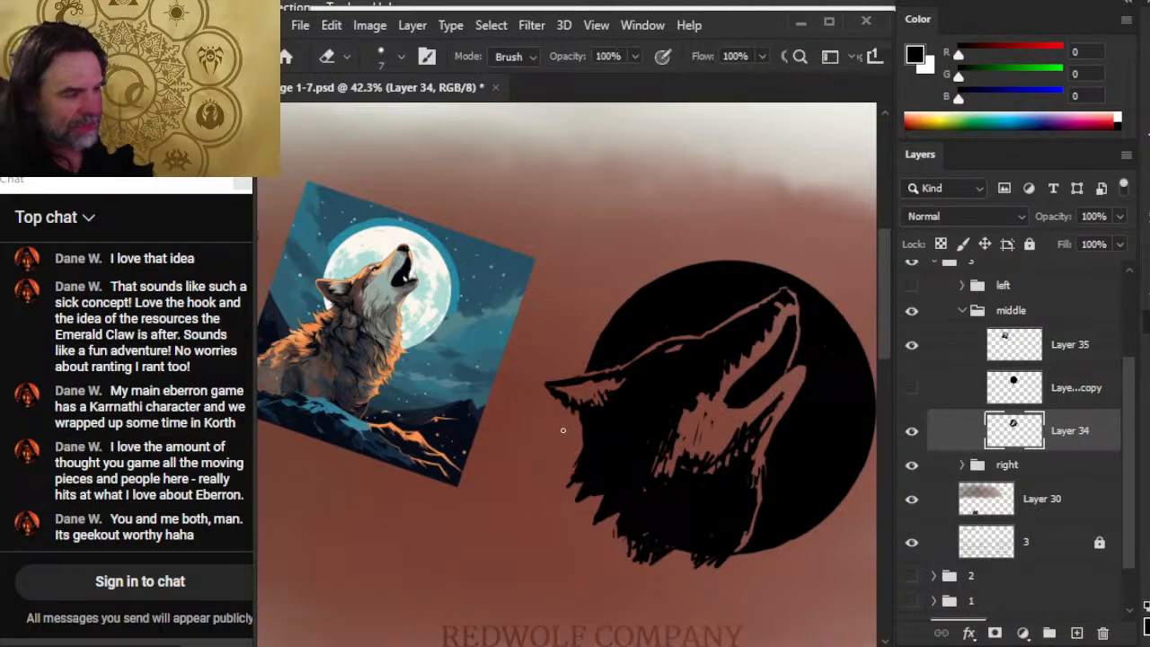
{"action": "key", "text": "b"}
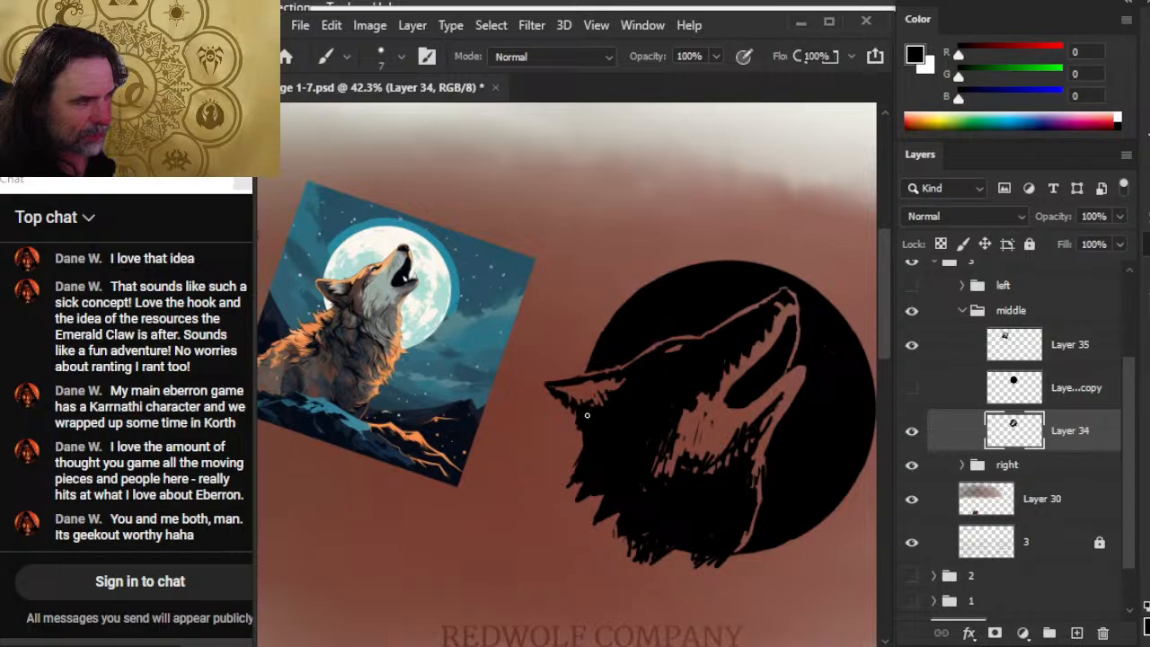
{"action": "key", "text": "e"}
{"action": "key", "text": "b"}
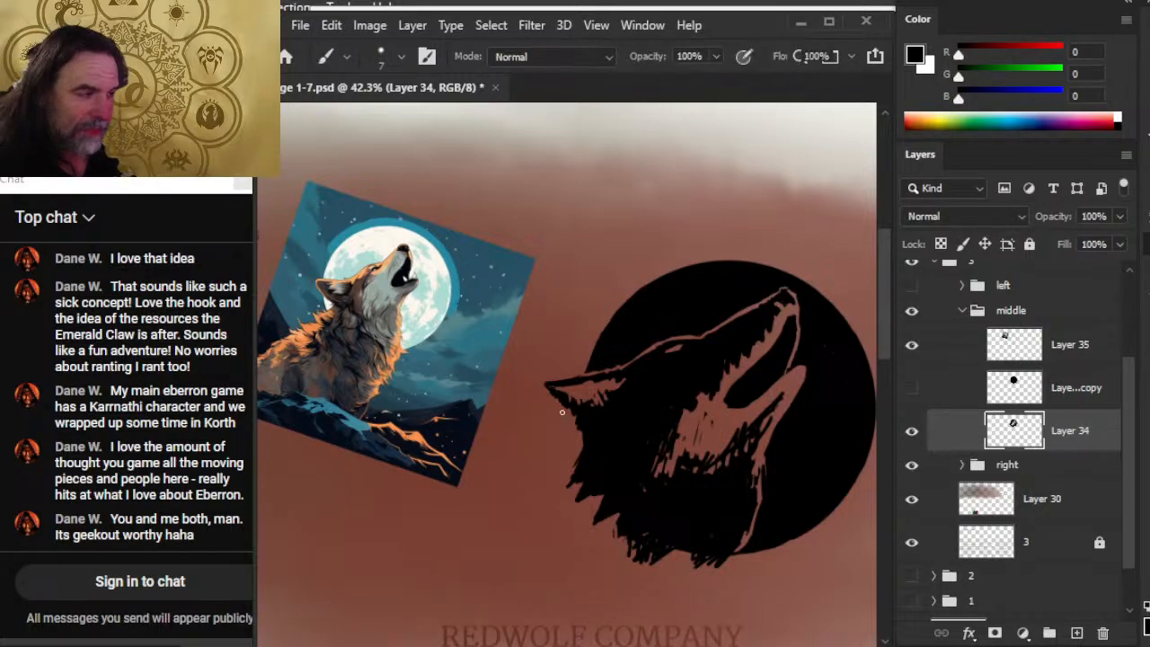
{"action": "key", "text": "e"}
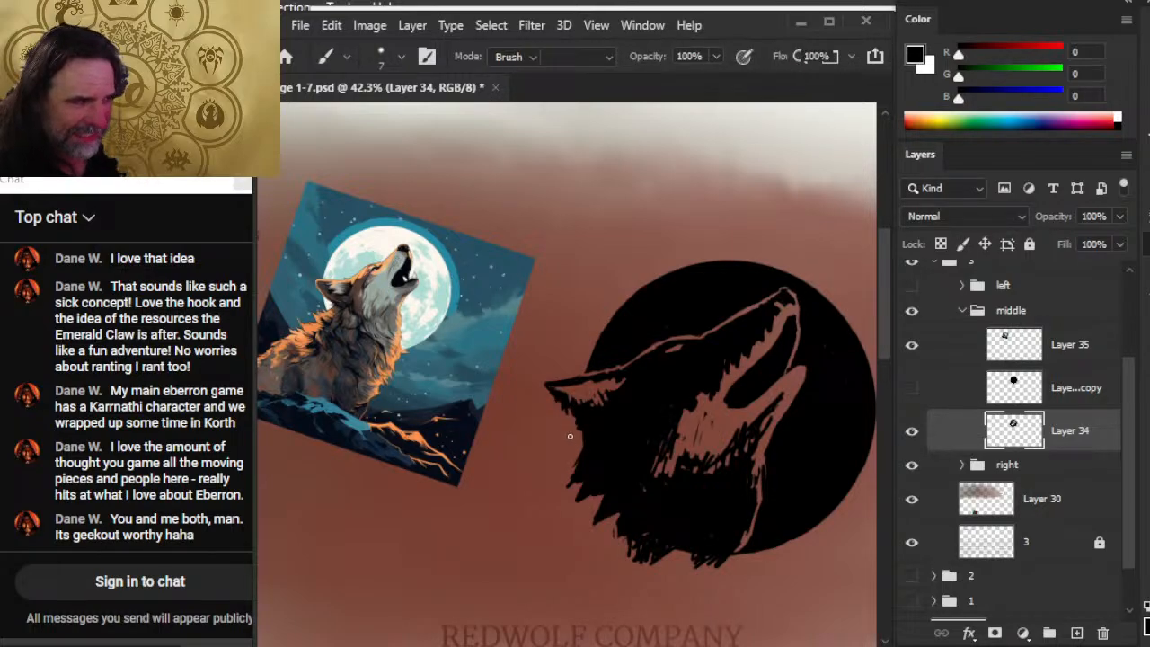
{"action": "key", "text": "b"}
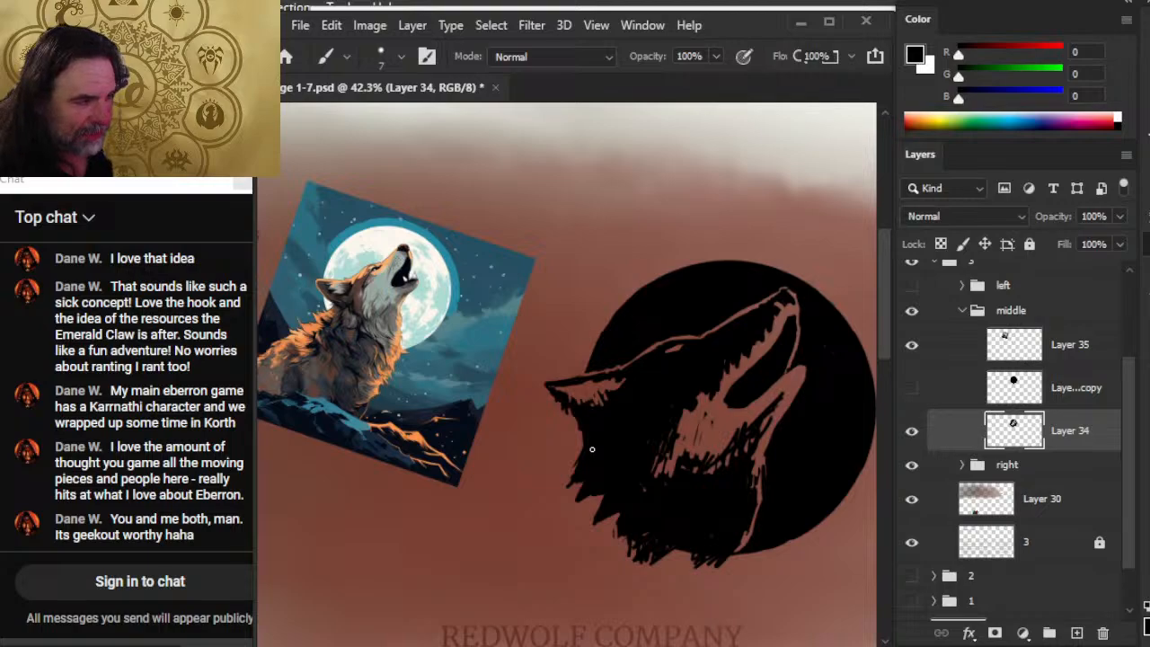
{"action": "mouse_move", "coordinate": [584, 433]}
{"action": "left_mouse_down"}
{"action": "mouse_move", "coordinate": [572, 468]}
{"action": "mouse_move", "coordinate": [582, 415]}
{"action": "left_mouse_up"}
{"action": "key", "text": "e"}
{"action": "key", "text": "b"}
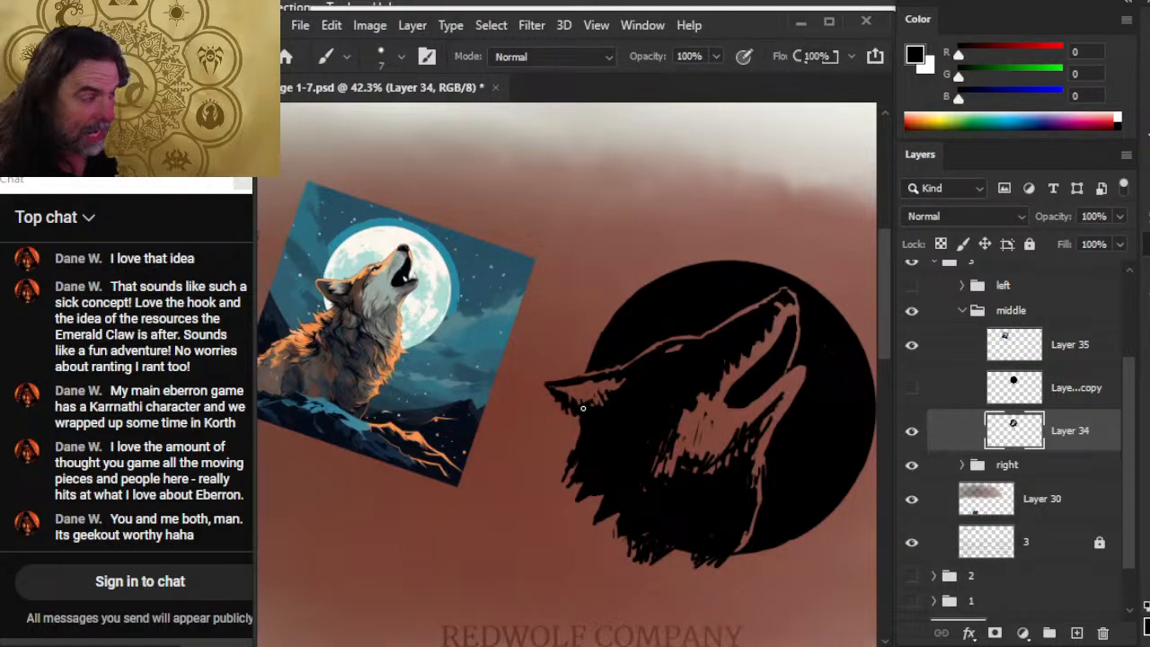
{"action": "key", "text": "e"}
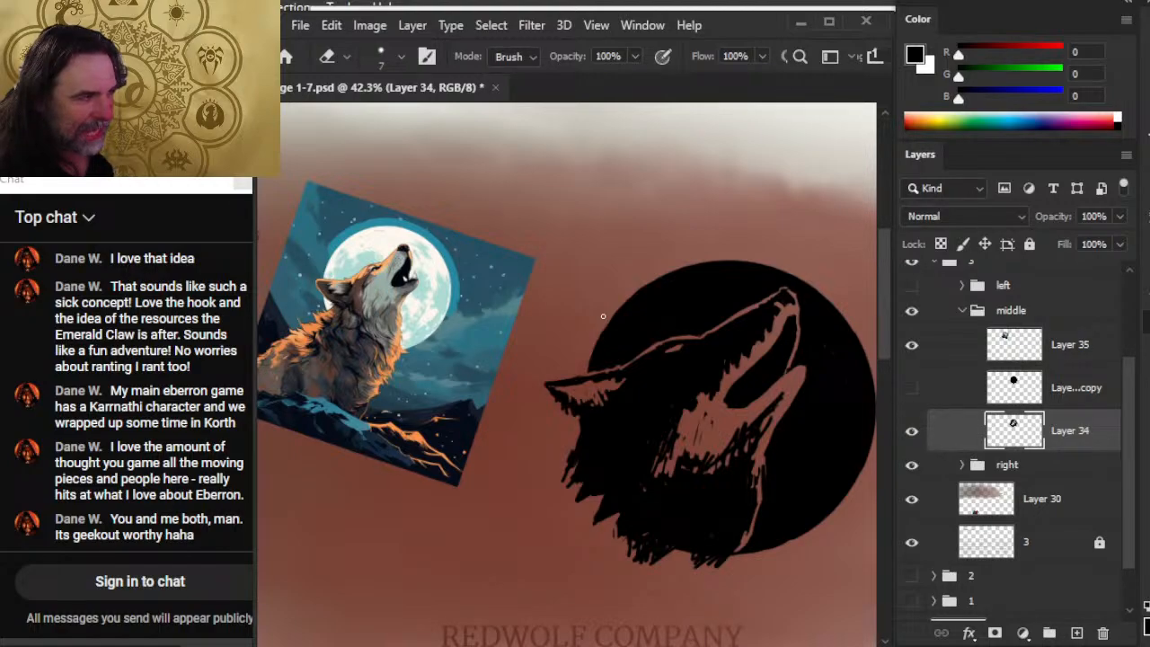
Step: Erase thin fur strands from behind the brow down the back of the neck, and touch up the fur in black
{"action": "key", "text": "b"}
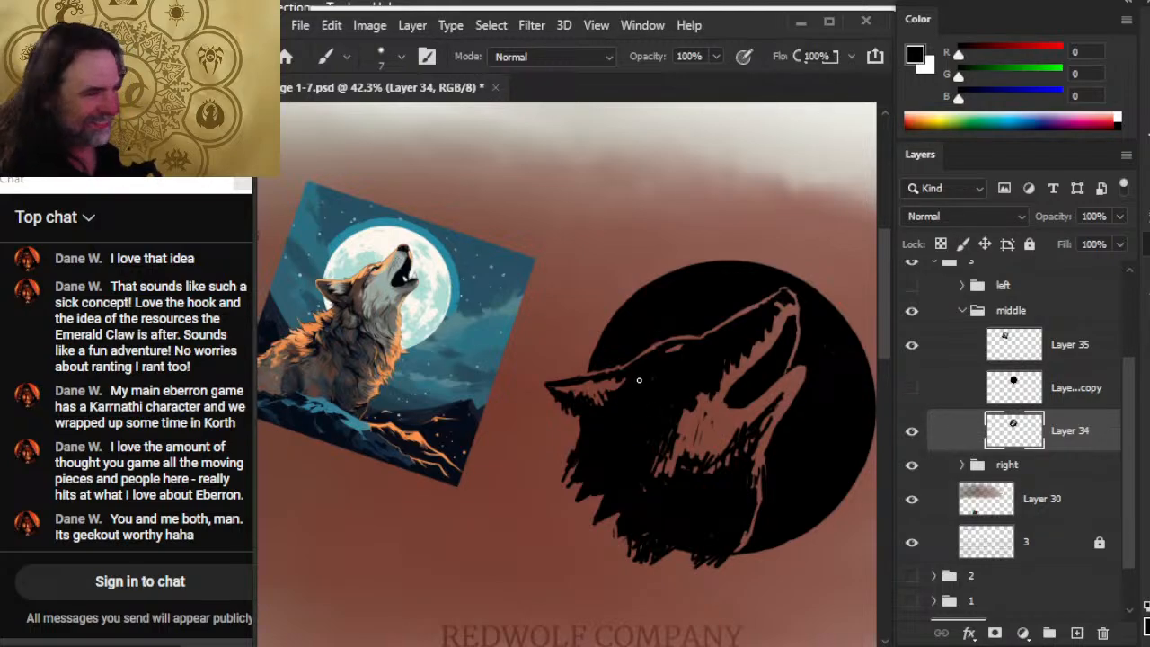
{"action": "key", "text": "e"}
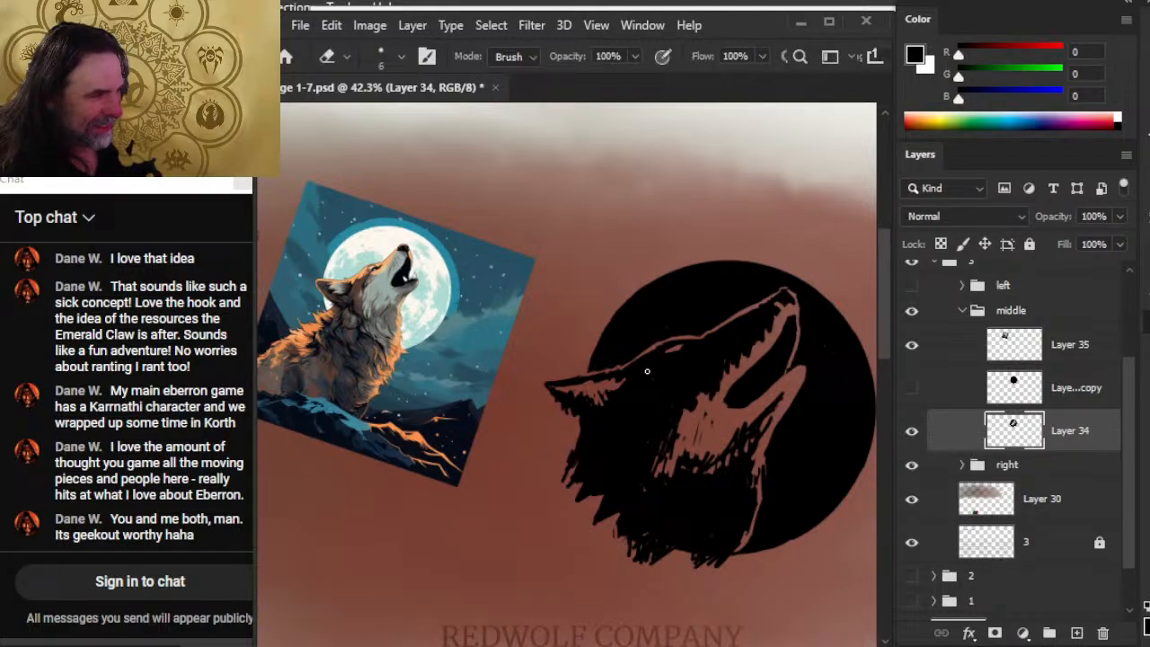
{"action": "left_click_drag", "start_coordinate": [644, 363], "coordinate": [618, 421]}
{"action": "key", "text": "b"}
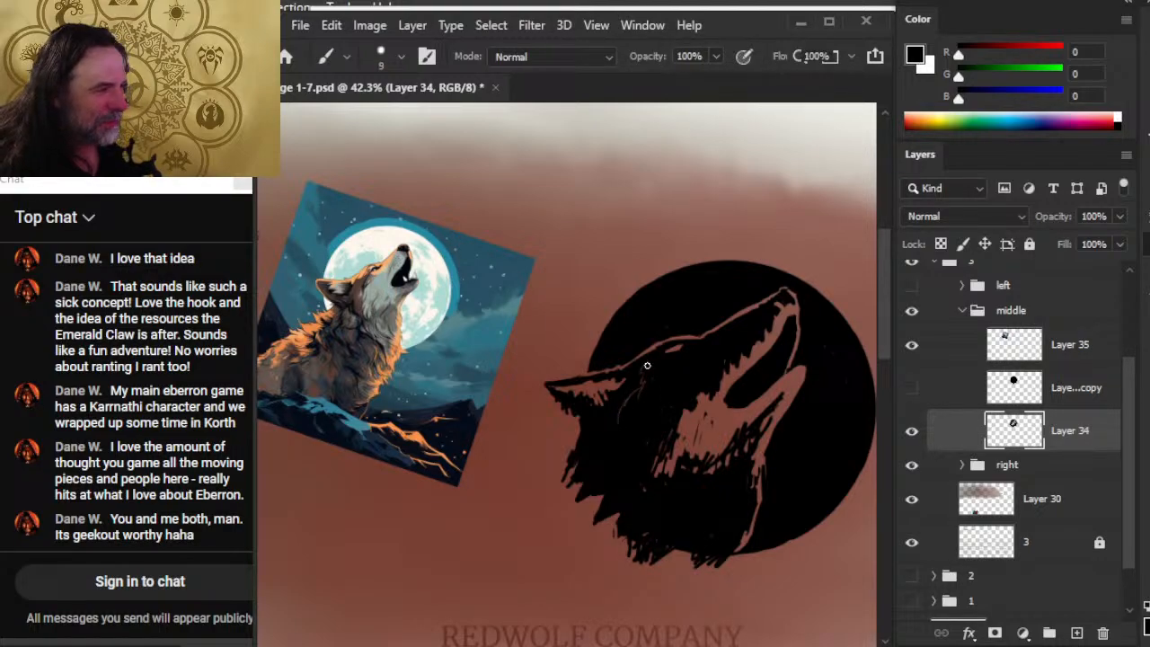
{"action": "key", "text": "e"}
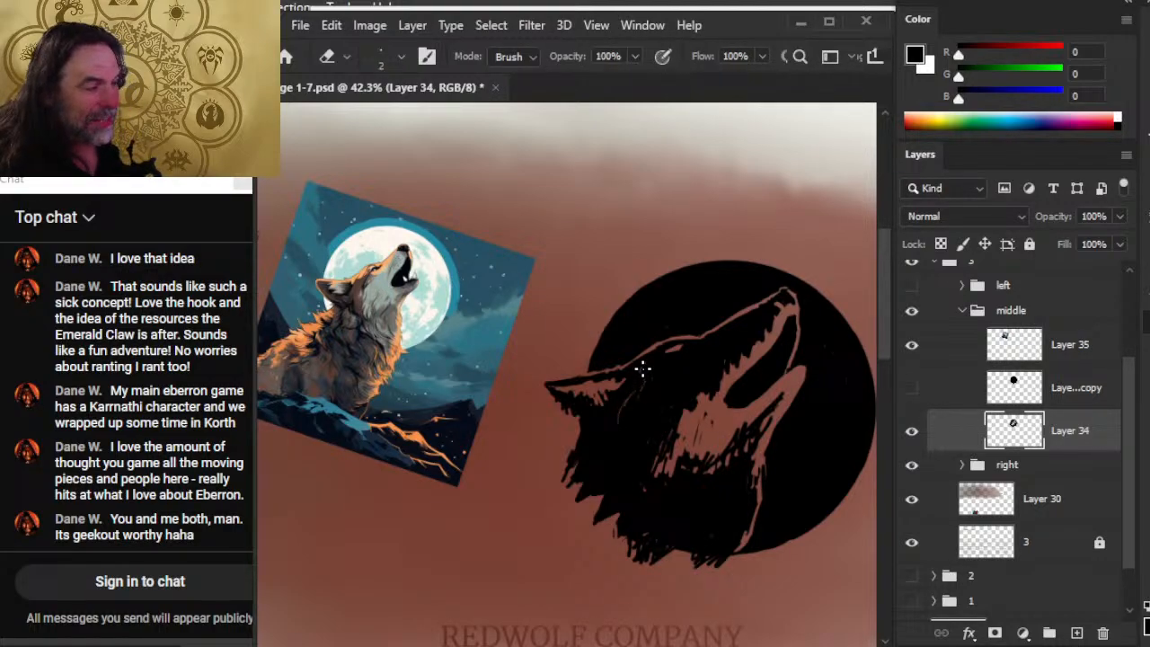
{"action": "left_click_drag", "start_coordinate": [638, 384], "coordinate": [593, 460]}
{"action": "key", "text": "b"}
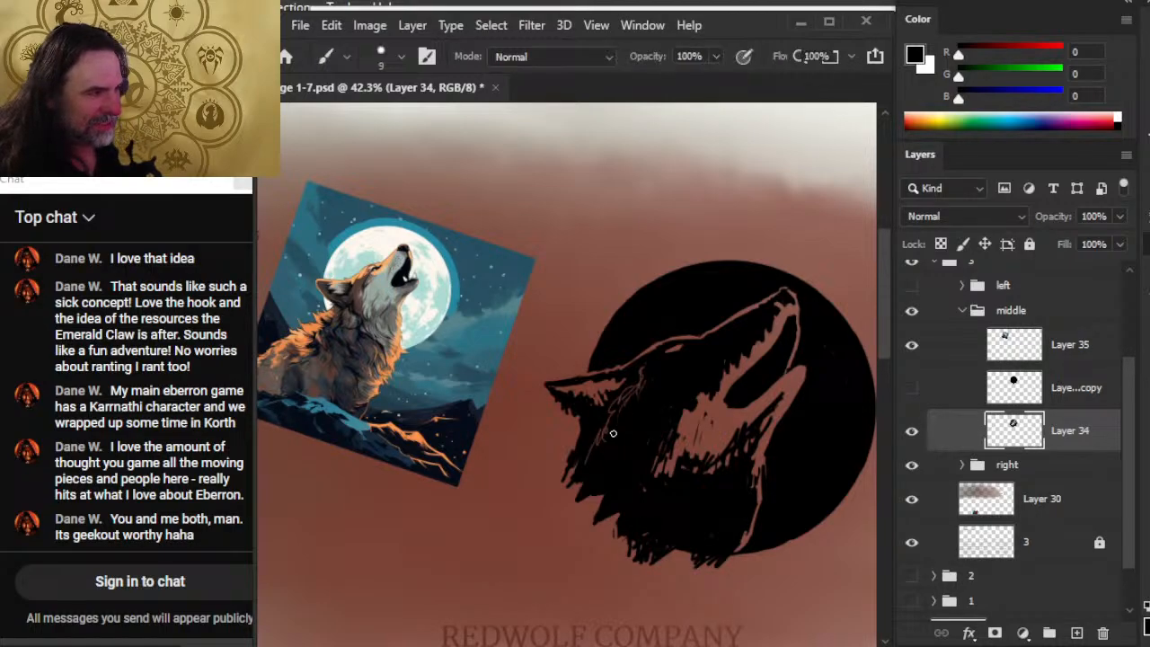
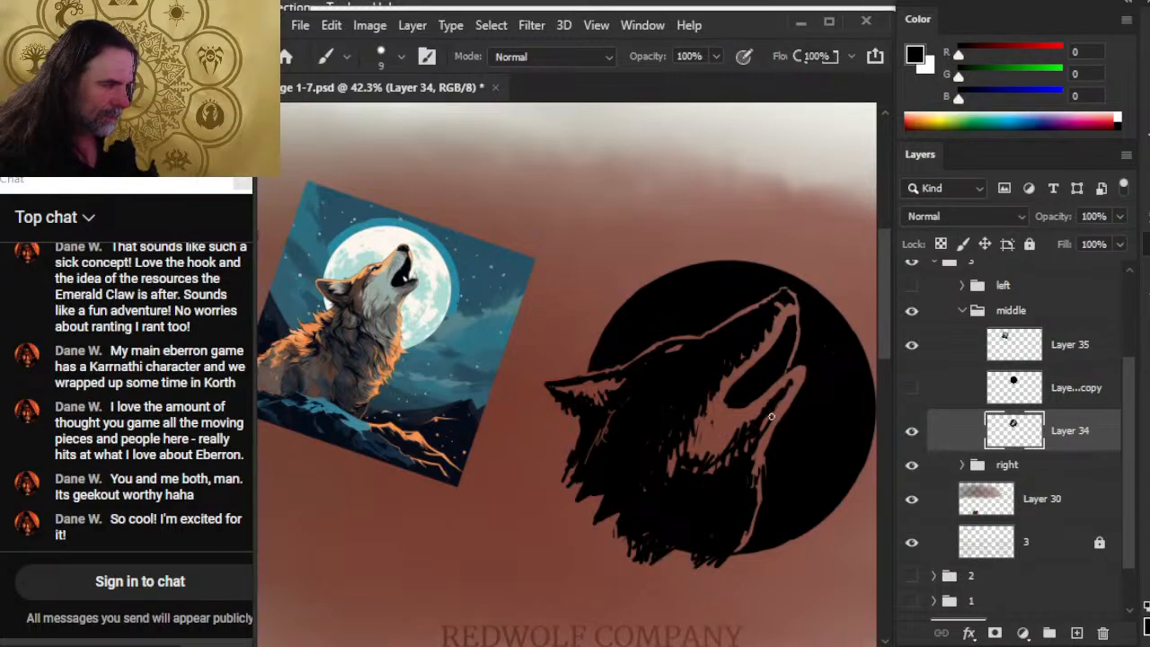
Step: Enlarge the eraser and refine the fur strokes where the lower jaw meets the throat
{"action": "key", "text": "e"}
{"action": "key", "text": "bracketright"}
{"action": "key", "text": "bracketright"}
{"action": "key", "text": "bracketright"}
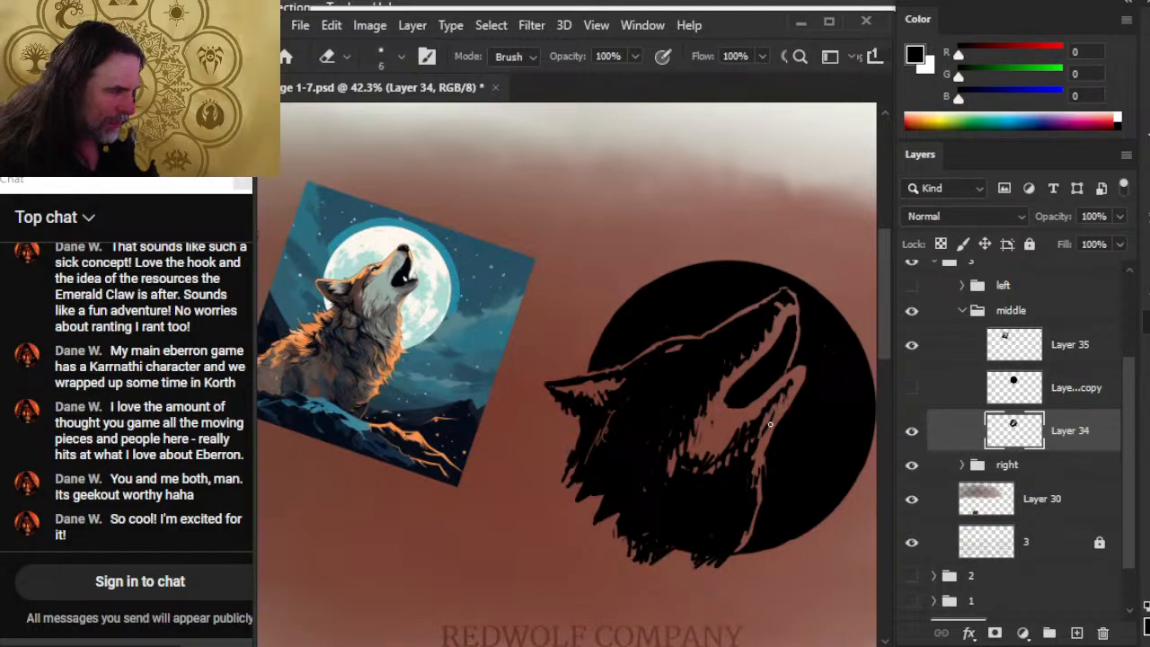
{"action": "key", "text": "b"}
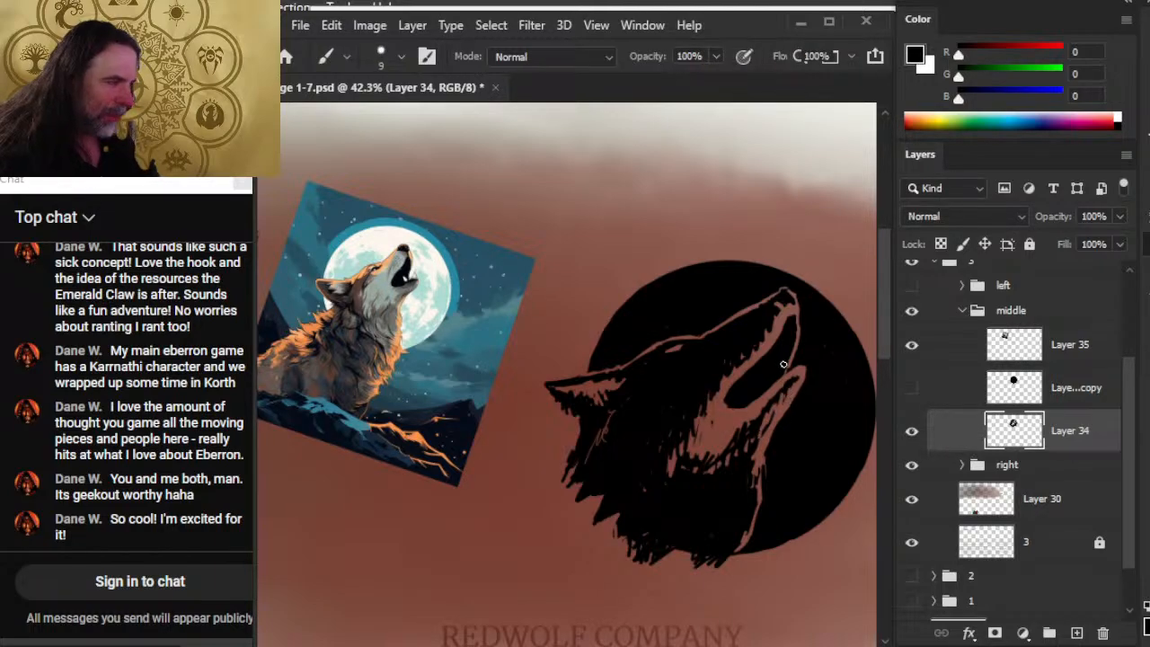
Step: Refine the outline at the front of the open mouth, and paint out the short stray mark beyond the muzzle in black
{"action": "key", "text": "e"}
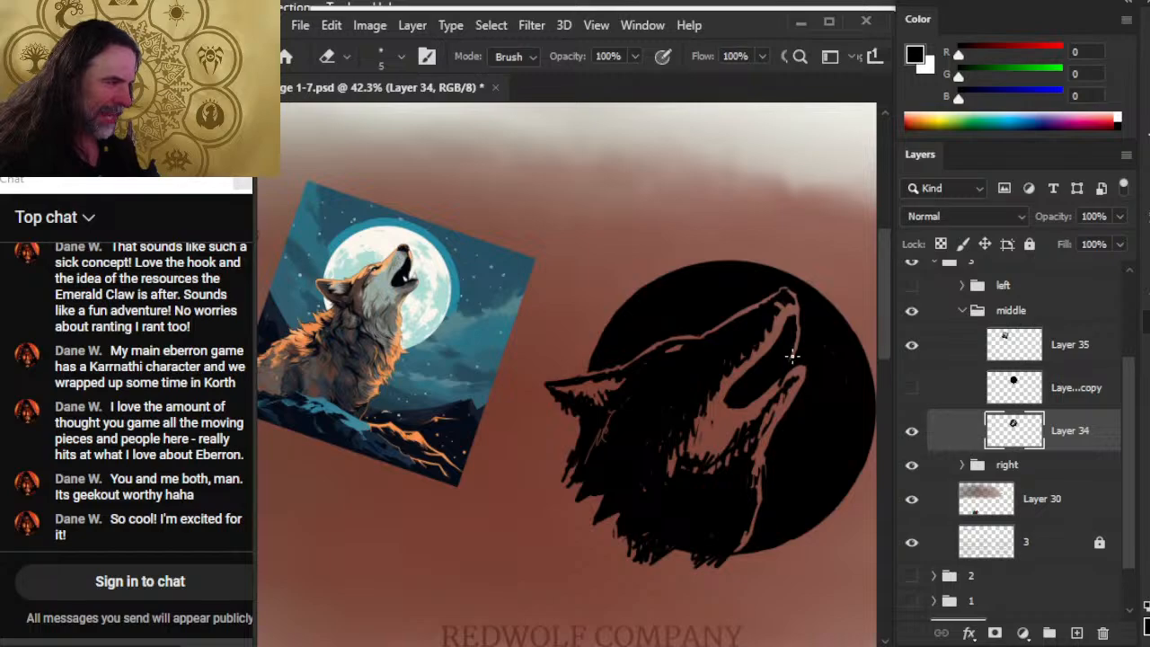
{"action": "key", "text": "b"}
{"action": "key", "text": "e"}
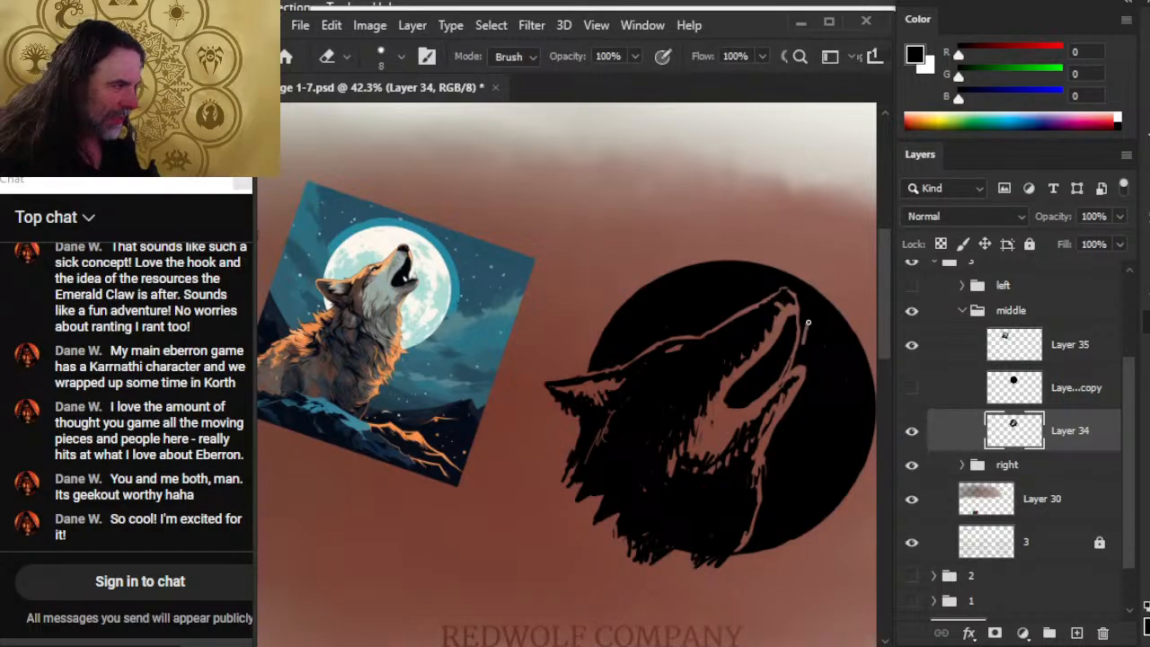
{"action": "key", "text": "b"}
{"action": "left_click_drag", "start_coordinate": [806, 320], "coordinate": [801, 343]}
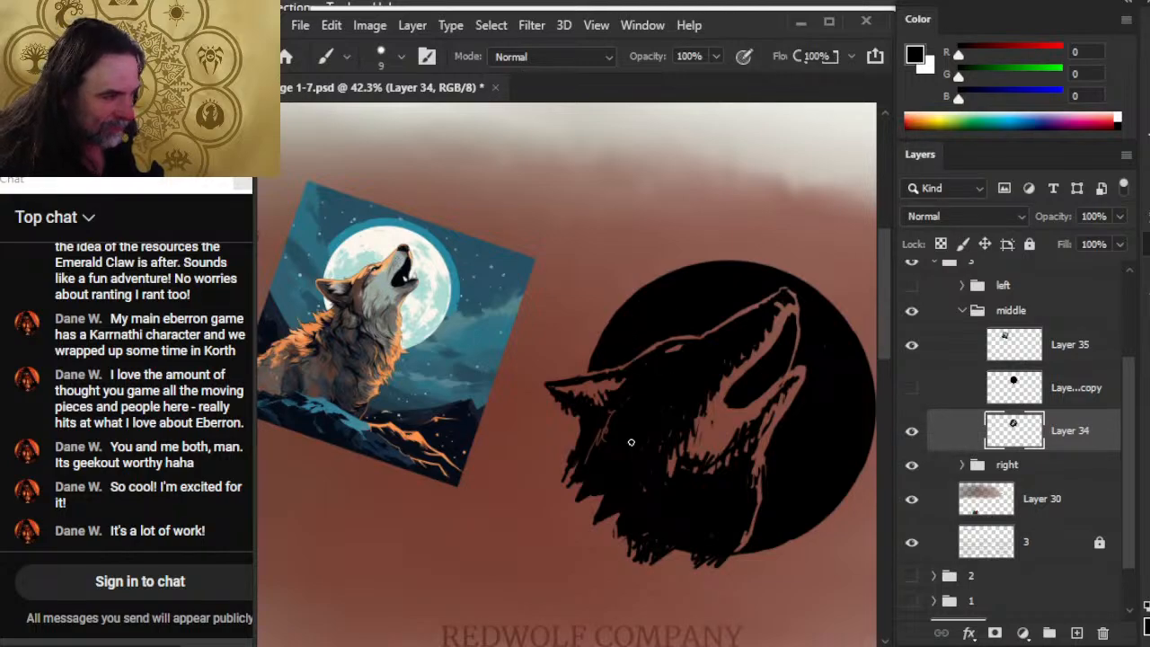
Step: Reshape the nose at the muzzle's tip by alternately erasing its outline and painting the nose in black
{"action": "key", "text": "e"}
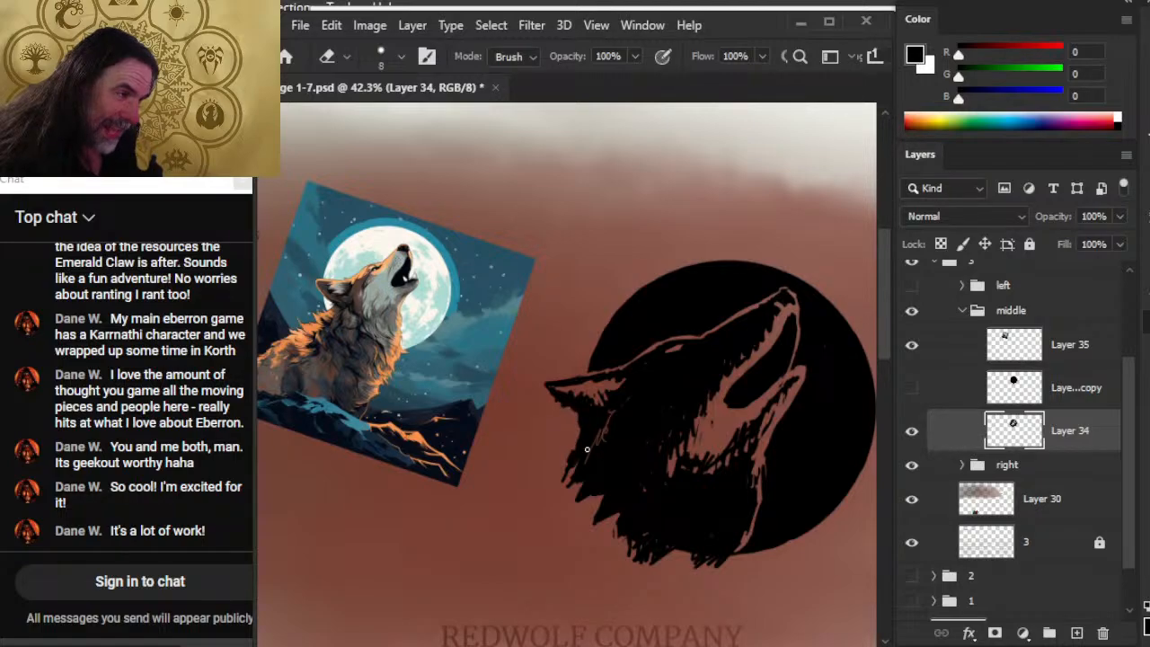
{"action": "key", "text": "b"}
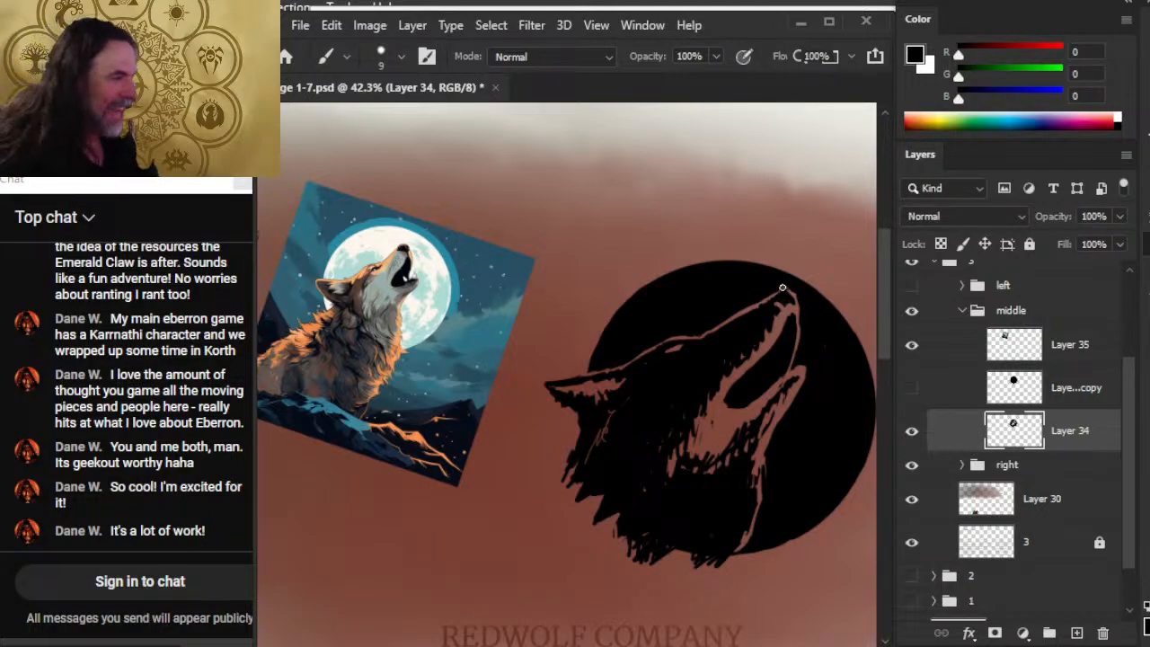
{"action": "key", "text": "e"}
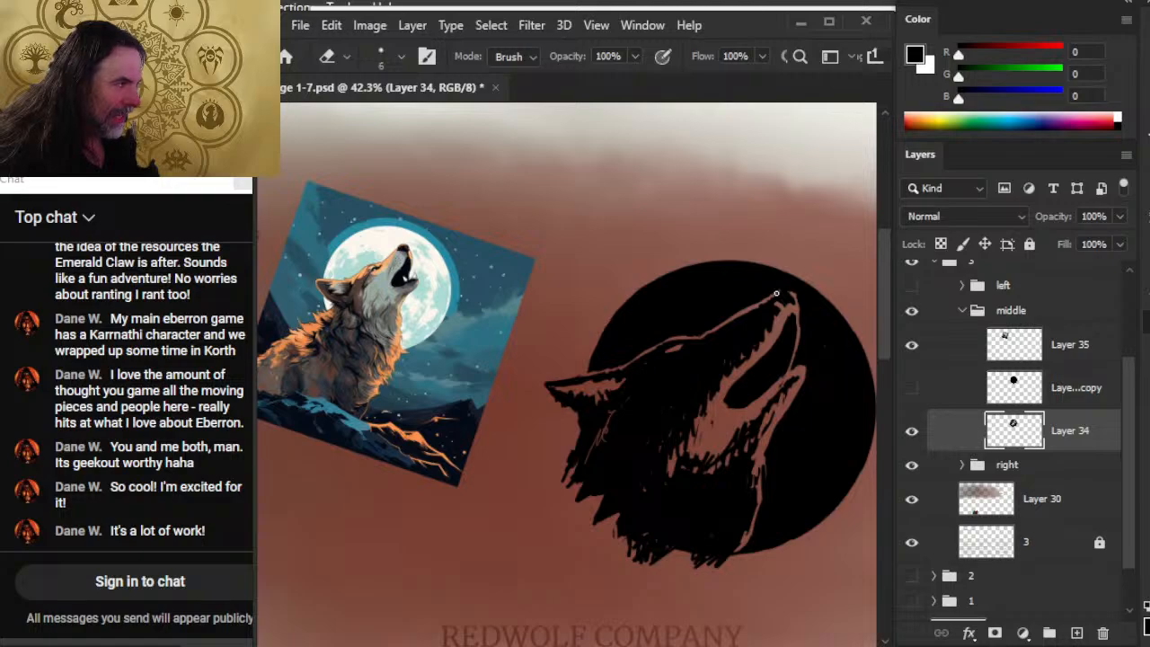
{"action": "key", "text": "b"}
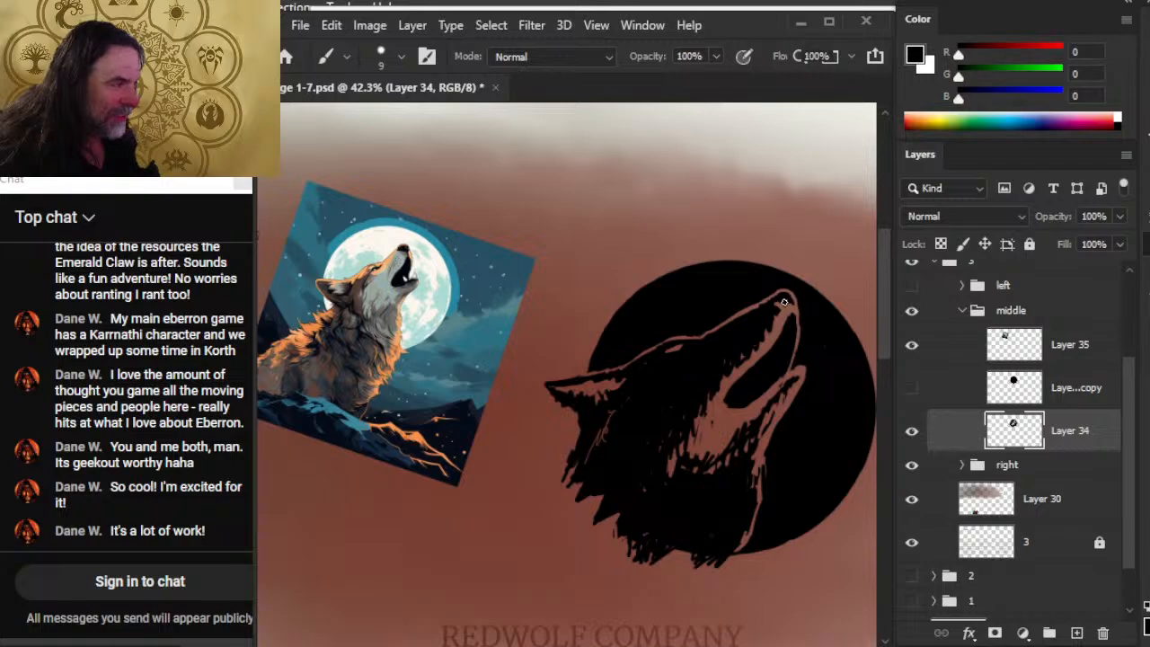
{"action": "key", "text": "e"}
{"action": "key", "text": "b"}
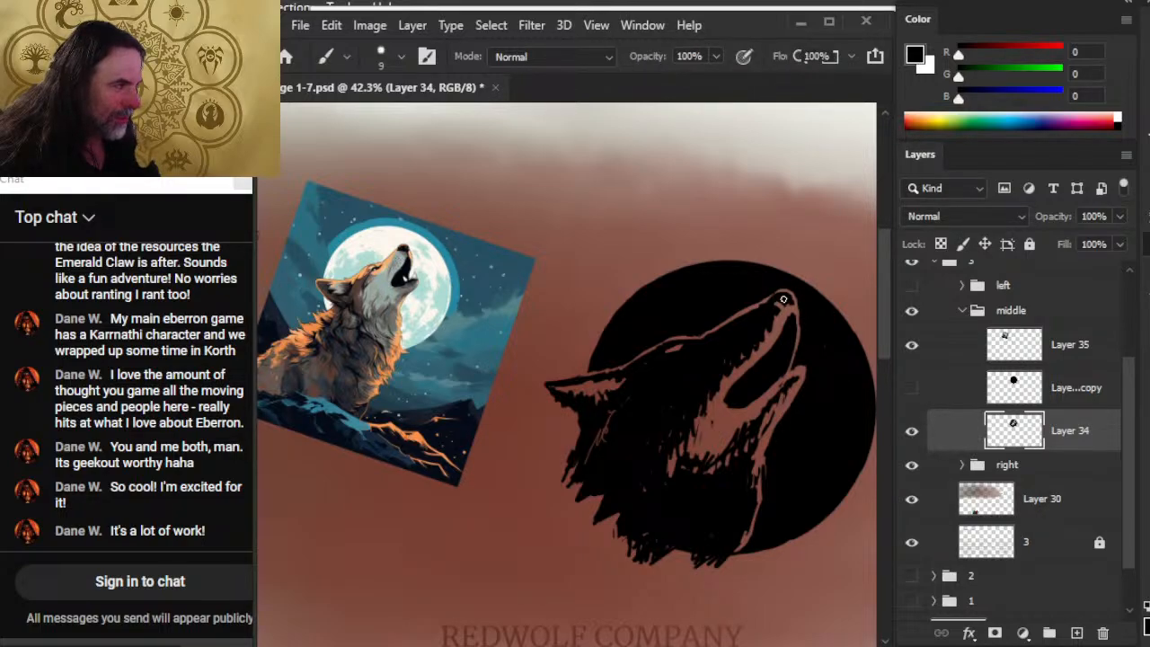
{"action": "key", "text": "e"}
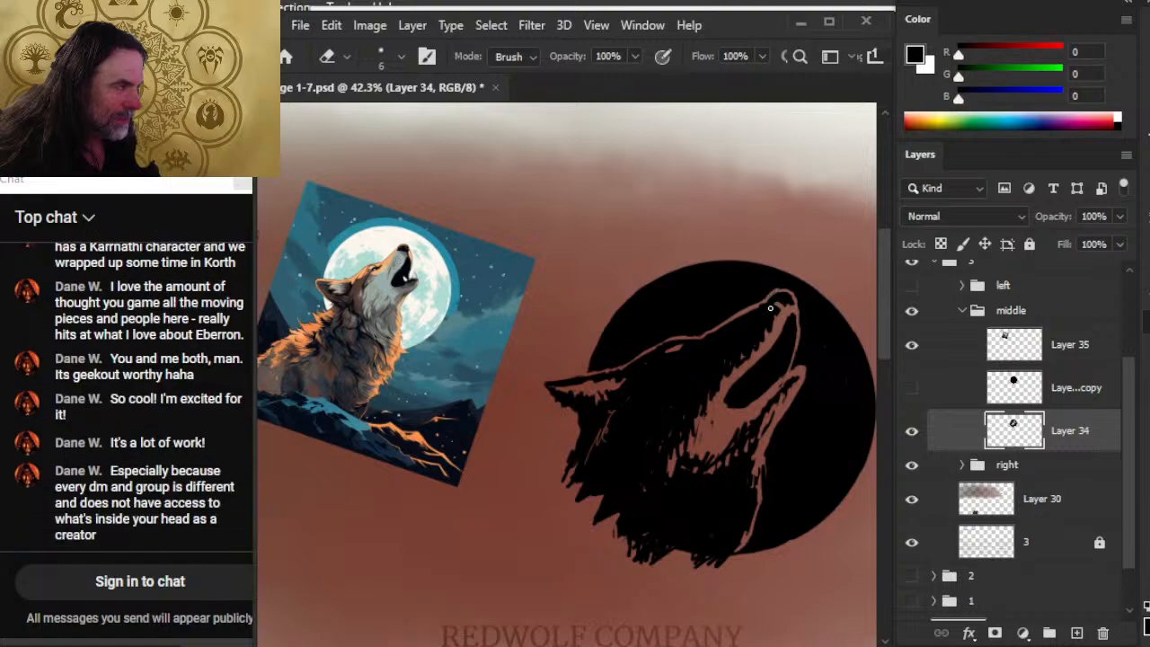
{"action": "key", "text": "b"}
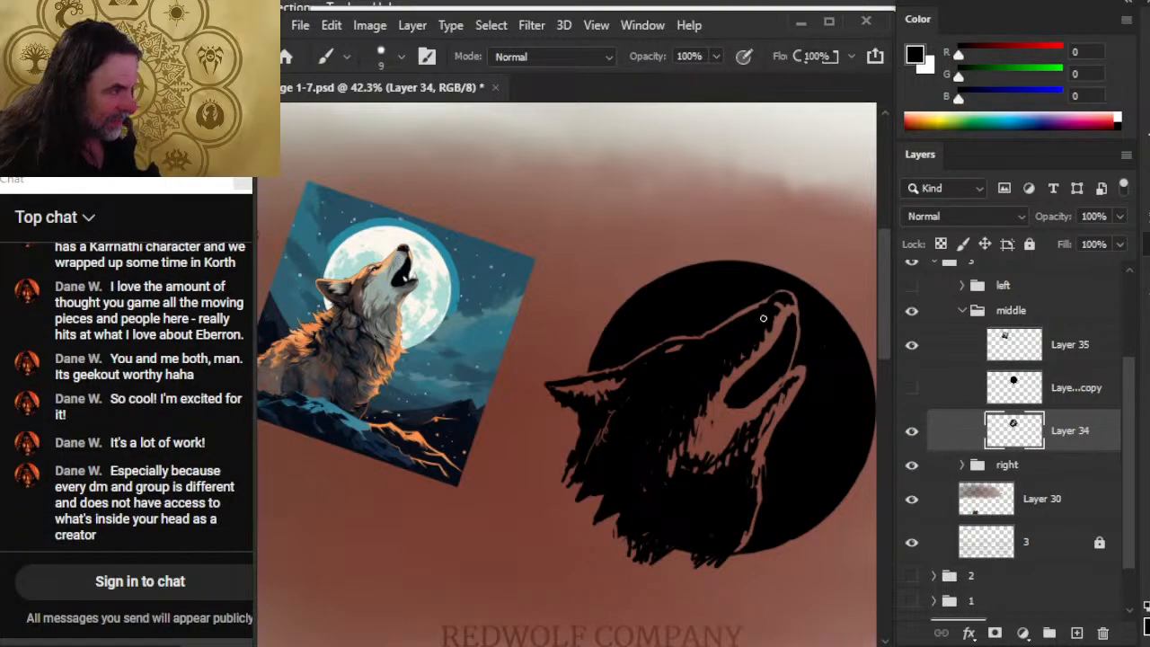
Step: Reshape the fur edge below the ear and along the back of the neck, painting over the thin strands there in black
{"action": "key", "text": "e"}
{"action": "key", "text": "b"}
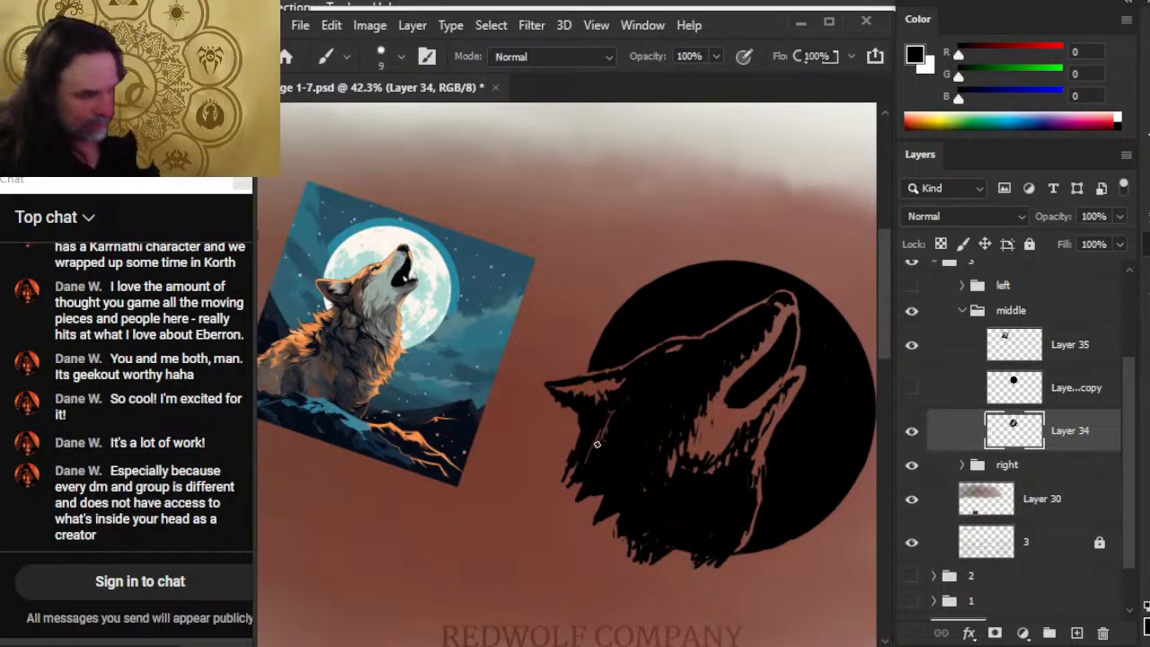
{"action": "key", "text": "e"}
{"action": "key", "text": "b"}
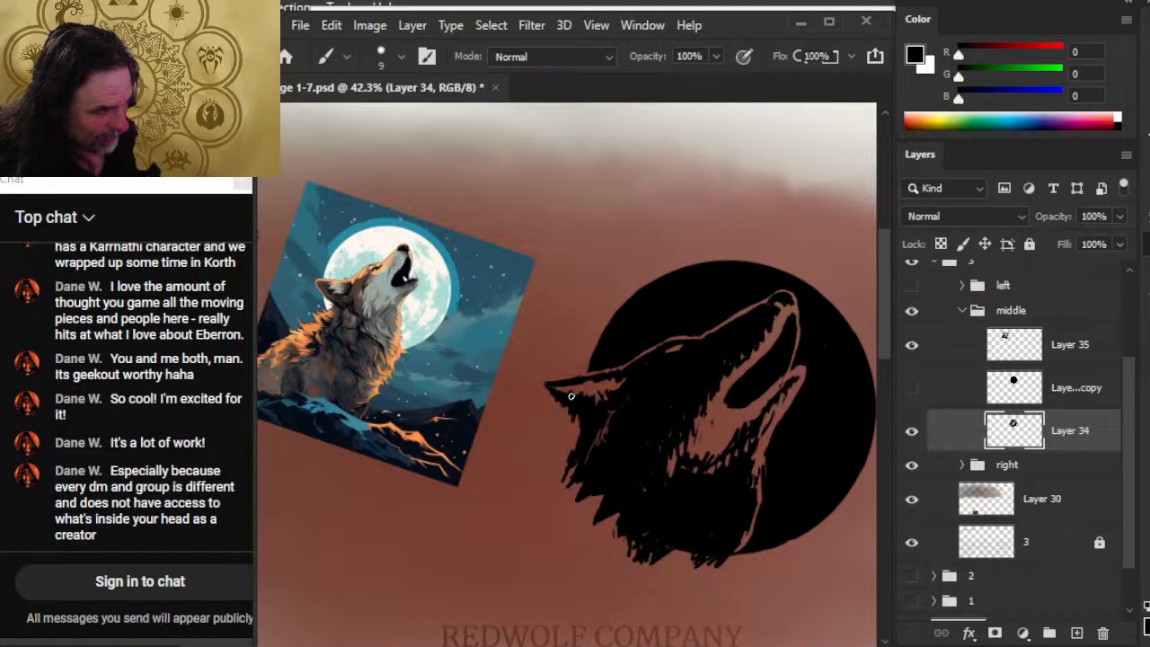
{"action": "key", "text": "e"}
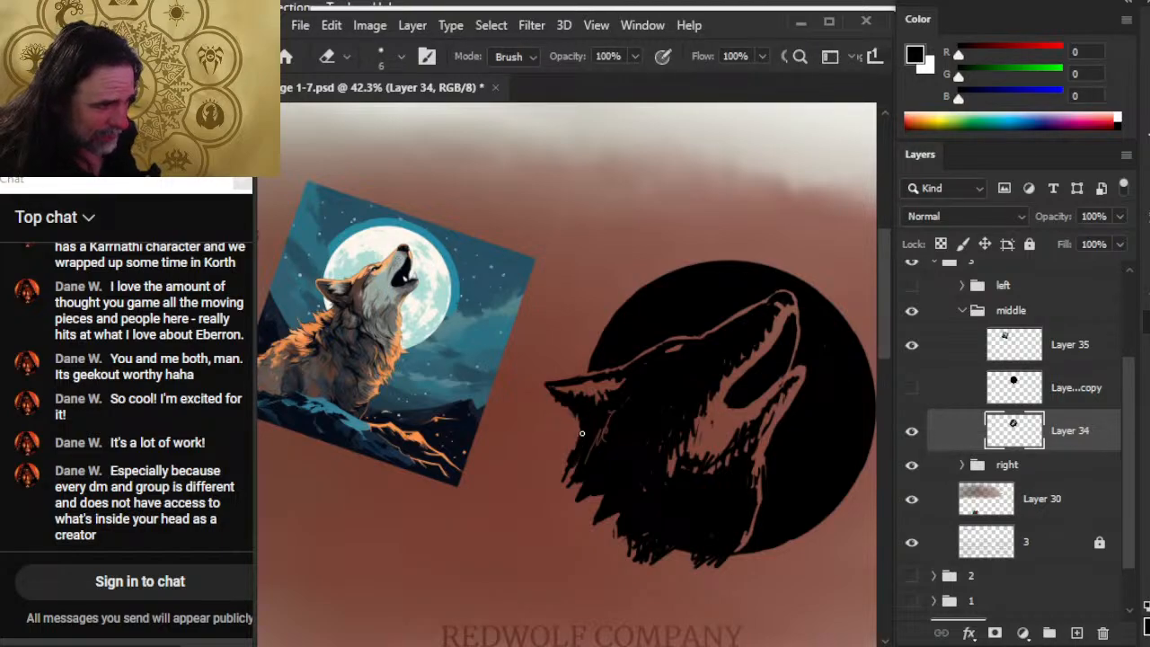
{"action": "key", "text": "b"}
{"action": "key", "text": "e"}
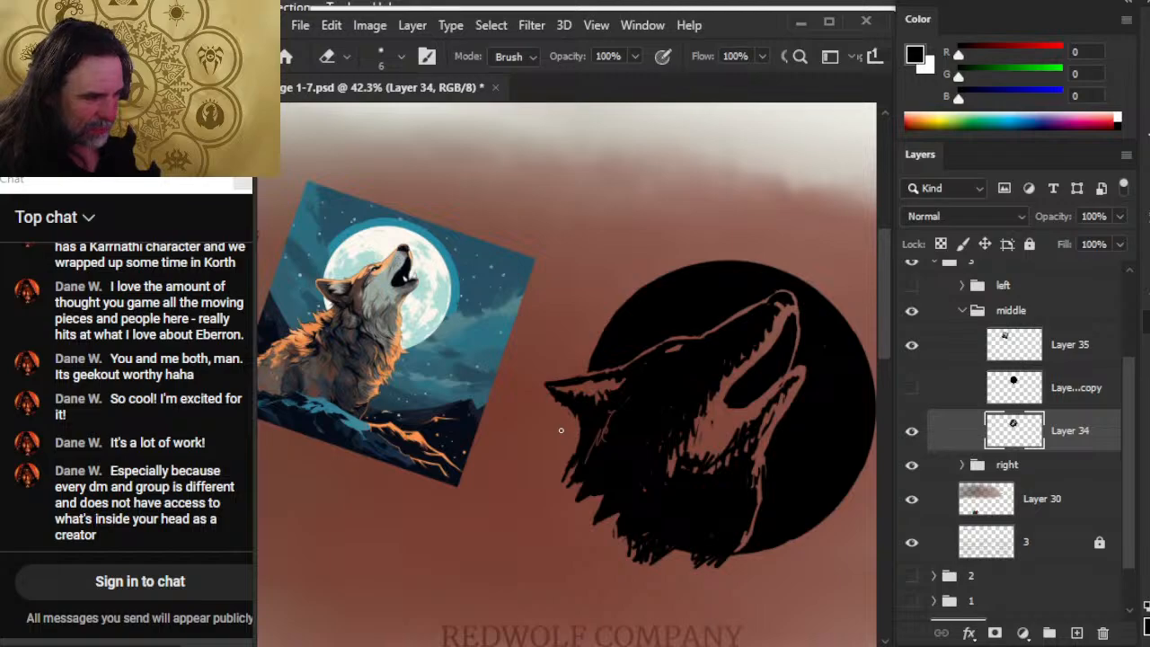
{"action": "key", "text": "b"}
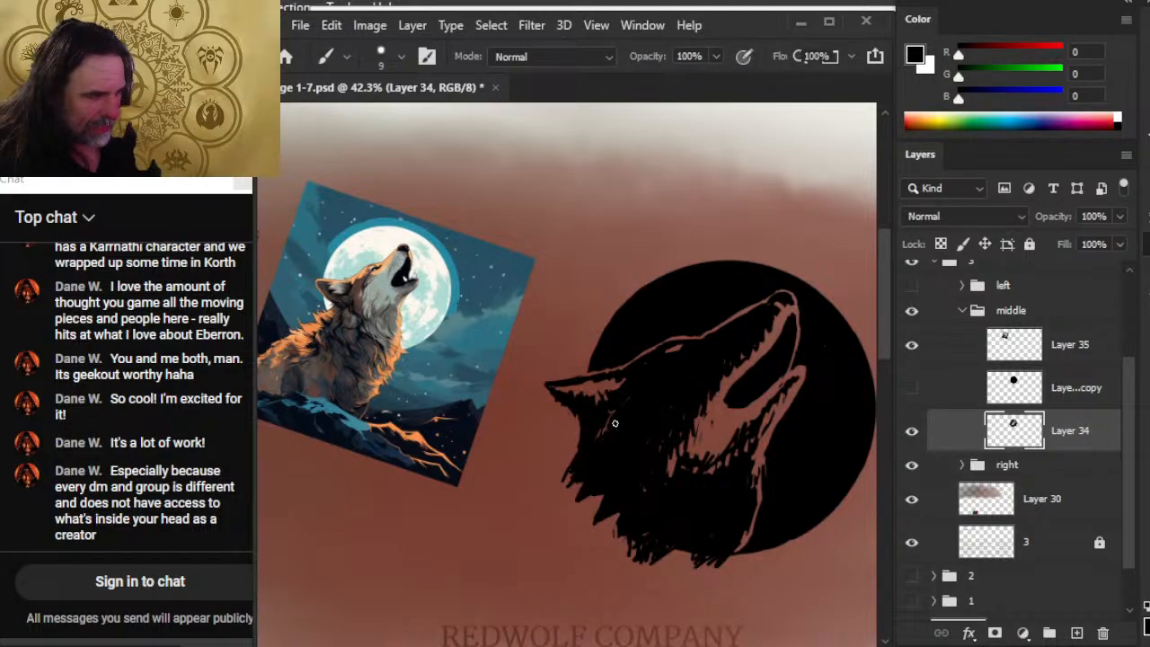
{"action": "key", "text": "e"}
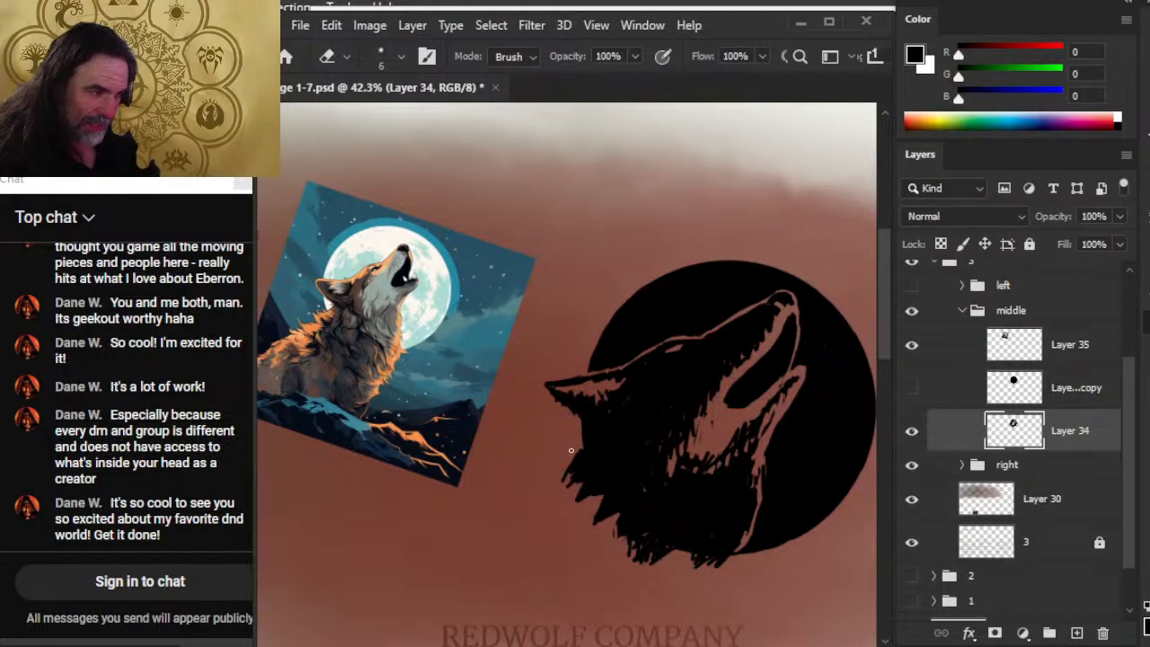
Step: Refine the circle's lower edge beyond the throat by alternately painting in black and erasing
{"action": "left_click_drag", "start_coordinate": [736, 424], "coordinate": [594, 312]}
{"action": "key", "text": "z"}
{"action": "mouse_move", "coordinate": [719, 382]}
{"action": "left_mouse_down"}
{"action": "mouse_move", "coordinate": [638, 408]}
{"action": "mouse_move", "coordinate": [687, 441]}
{"action": "left_mouse_up"}
{"action": "key", "text": "b"}
{"action": "left_click_drag", "start_coordinate": [606, 442], "coordinate": [601, 453]}
{"action": "mouse_move", "coordinate": [600, 444]}
{"action": "left_mouse_down"}
{"action": "mouse_move", "coordinate": [599, 458]}
{"action": "mouse_move", "coordinate": [624, 458]}
{"action": "left_mouse_up"}
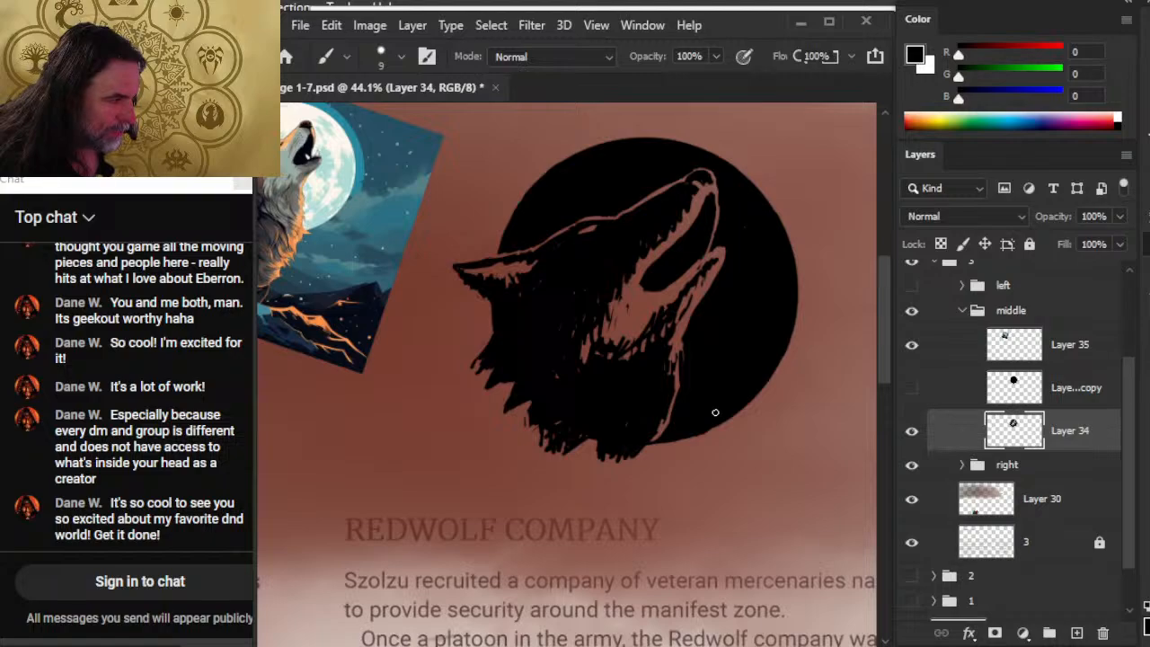
{"action": "key", "text": "e"}
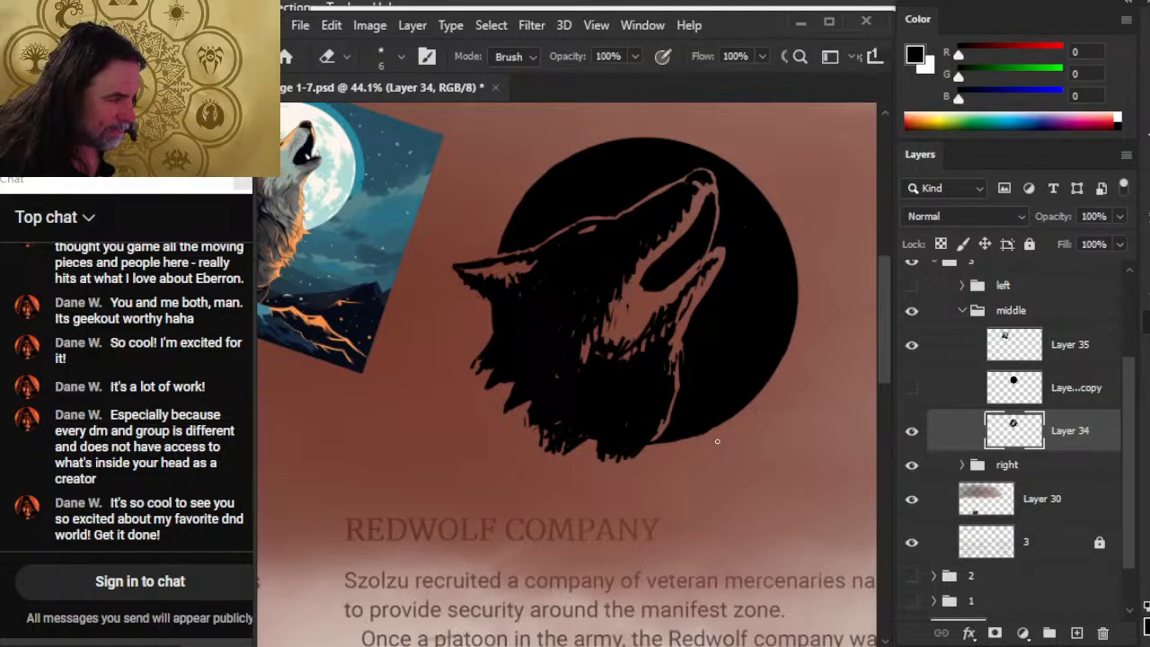
{"action": "key", "text": "b"}
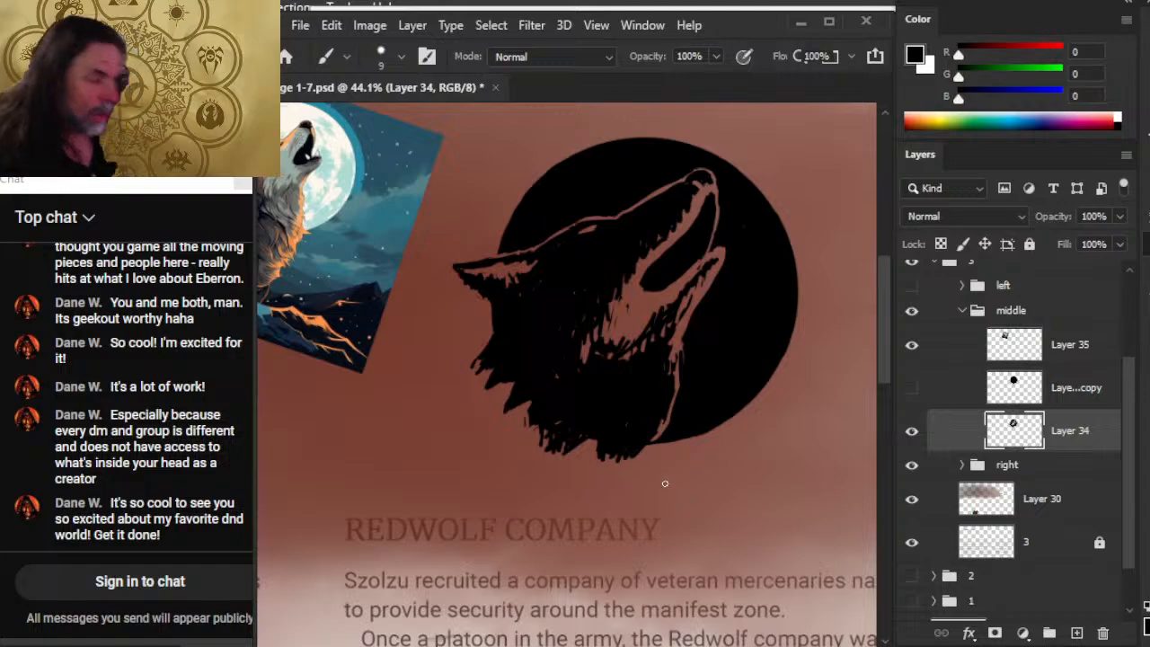
{"action": "key", "text": "e"}
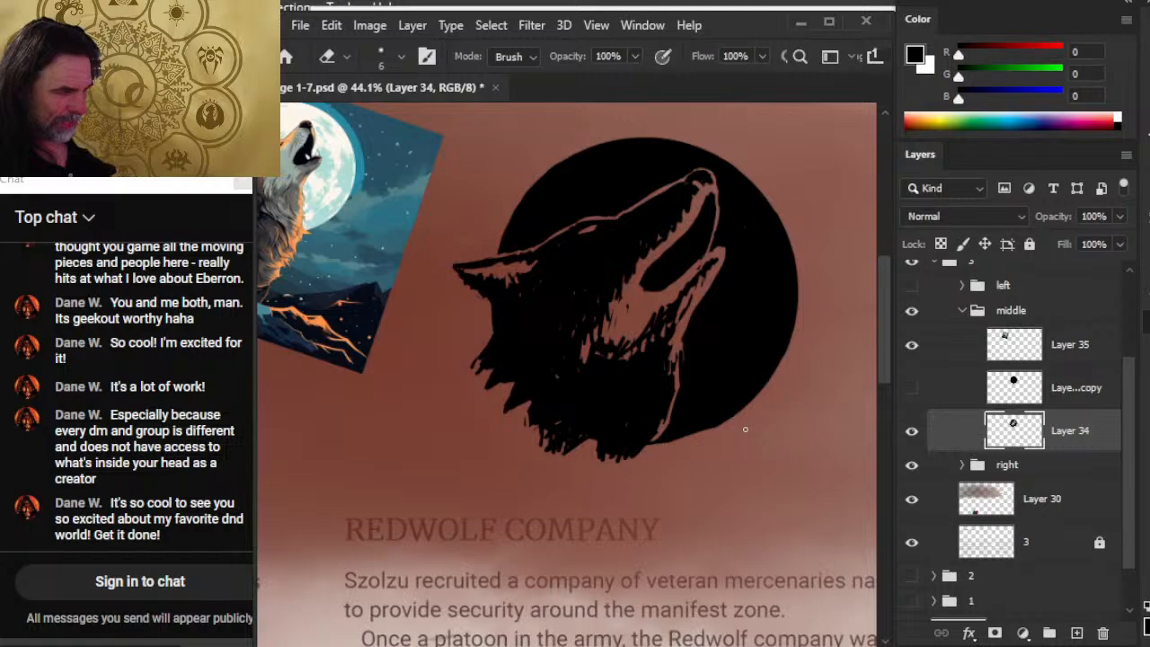
{"action": "key", "text": "b"}
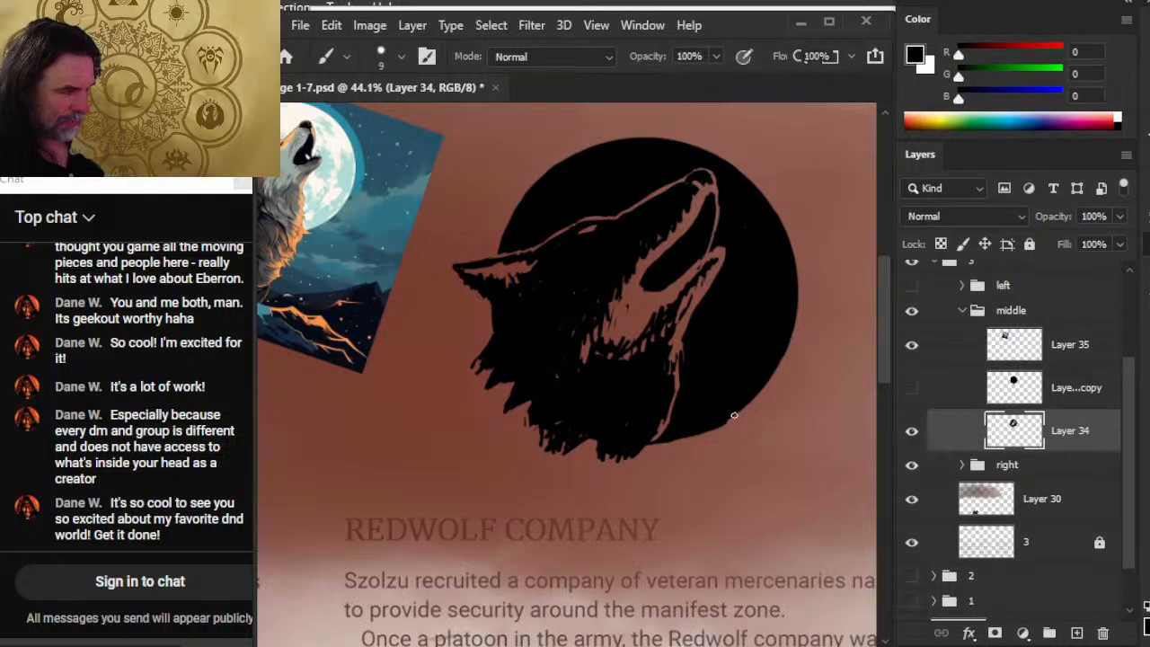
{"action": "key", "text": "e"}
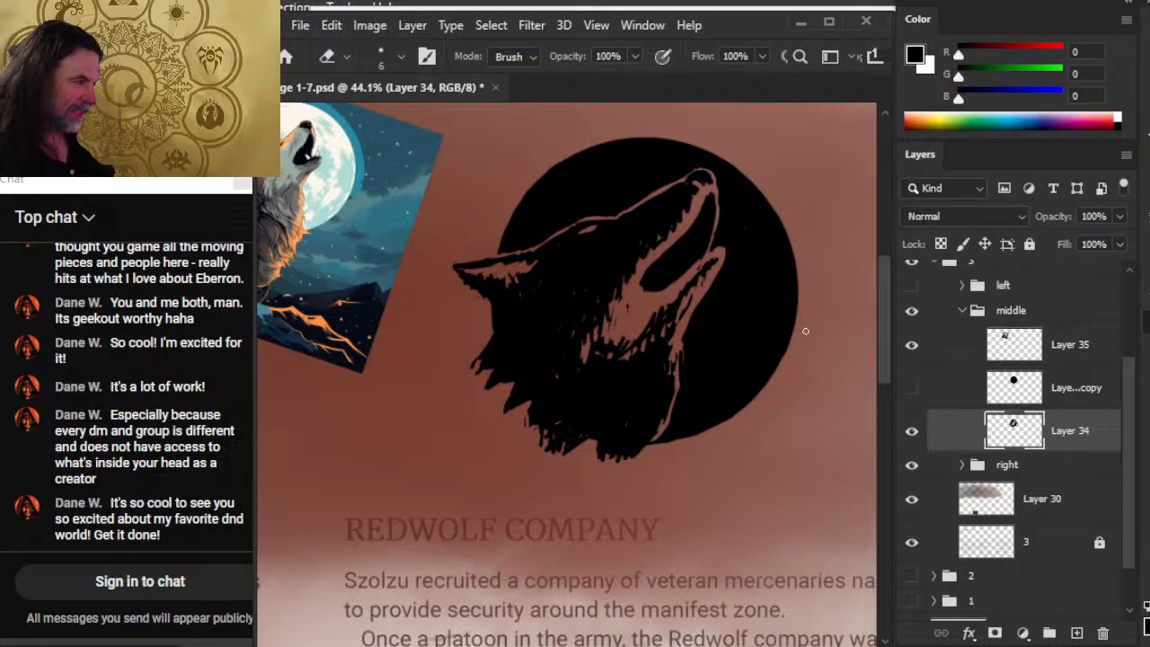
{"action": "key", "text": "b"}
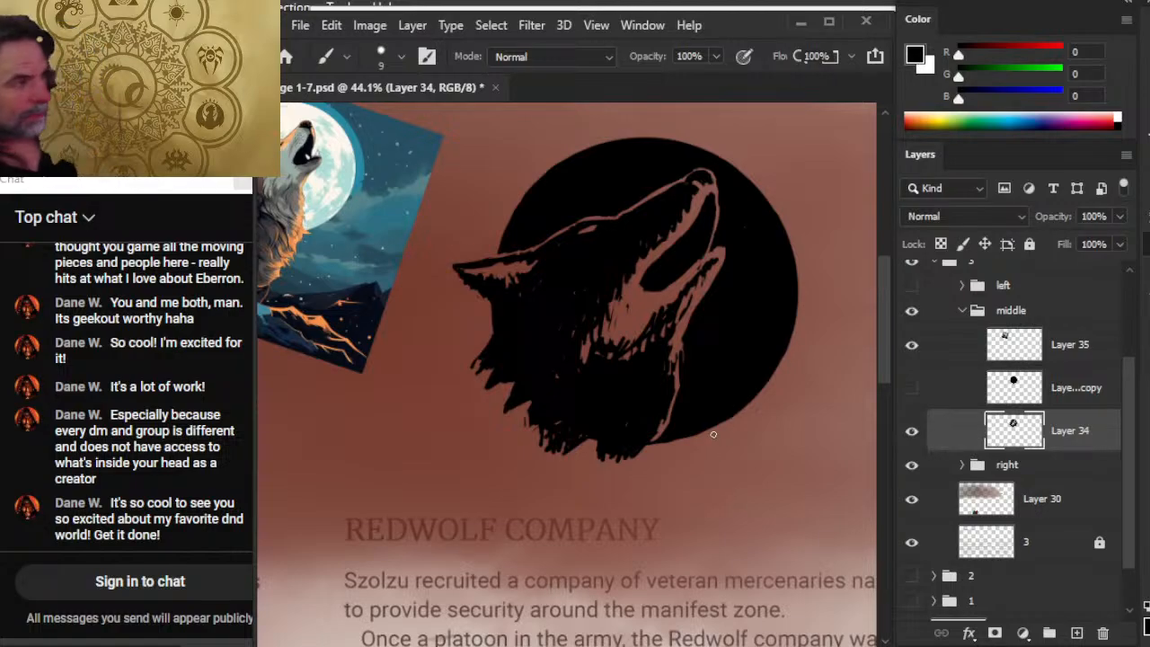
Step: Reduce the eraser size to 4 and erase a thin contour from the eye down the cheek
{"action": "key", "text": "z"}
{"action": "left_click_drag", "start_coordinate": [726, 354], "coordinate": [641, 351]}
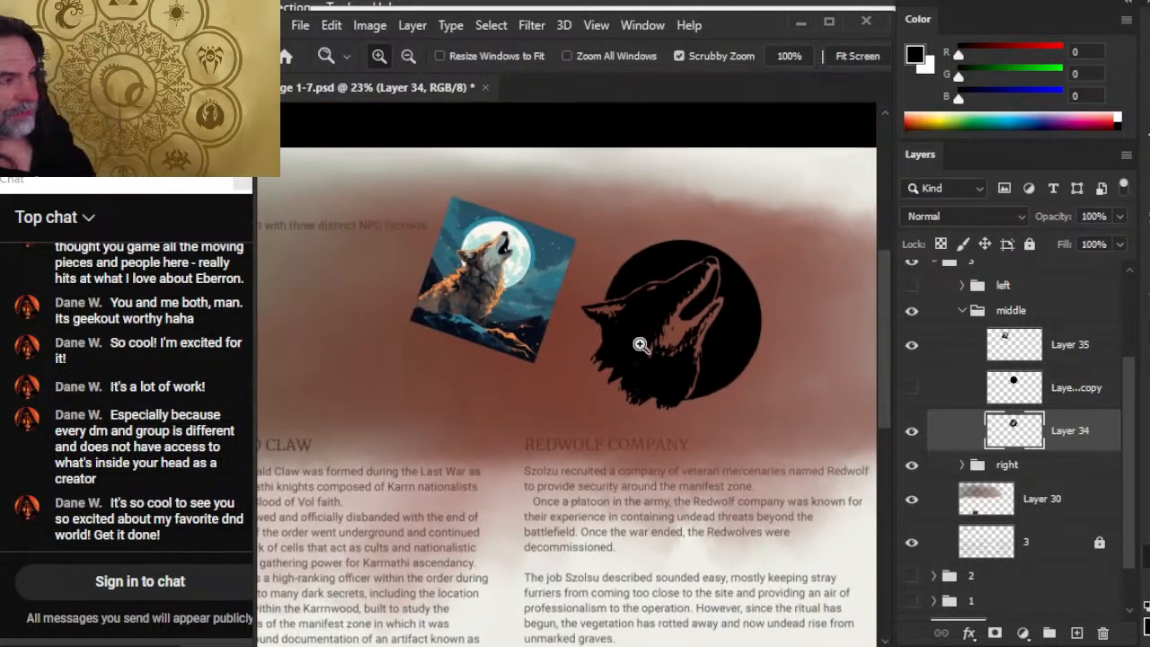
{"action": "left_click_drag", "start_coordinate": [590, 291], "coordinate": [608, 345]}
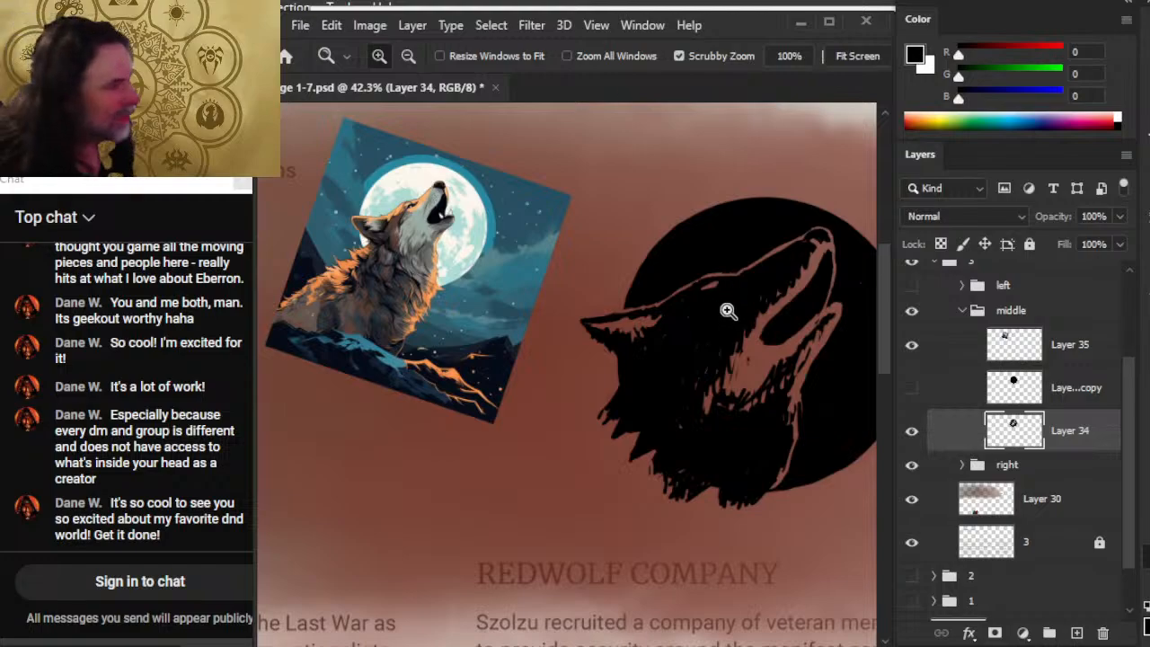
{"action": "key", "text": "b"}
{"action": "key", "text": "e"}
{"action": "key", "text": "b"}
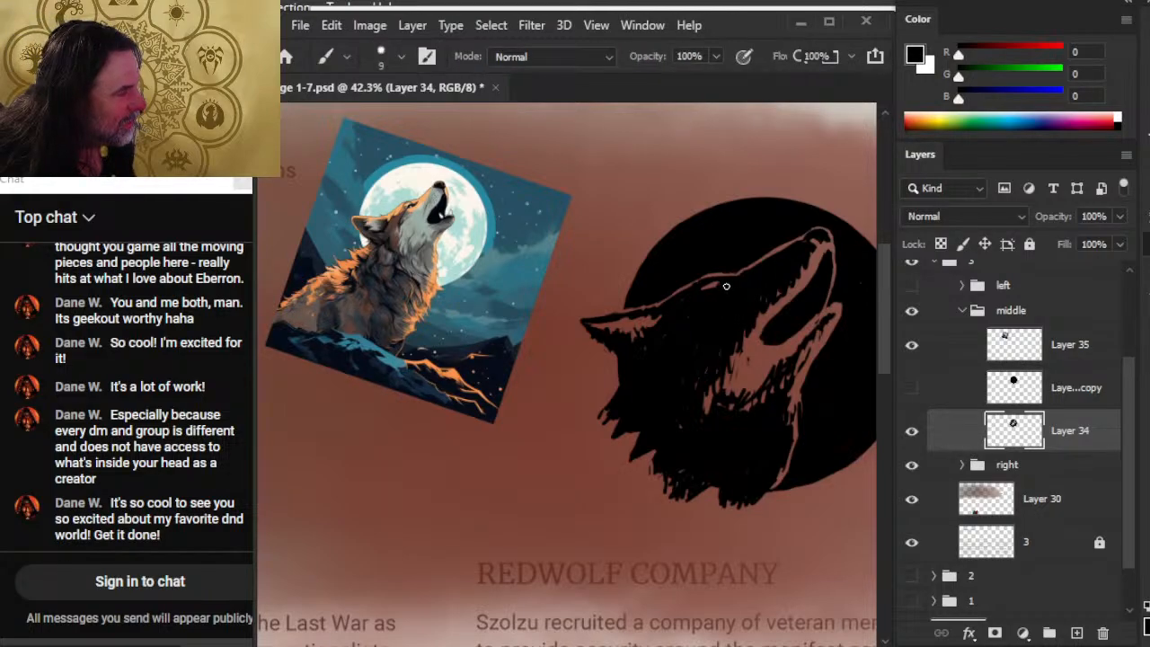
{"action": "key", "text": "e"}
{"action": "key", "text": "bracketleft"}
{"action": "key", "text": "bracketleft"}
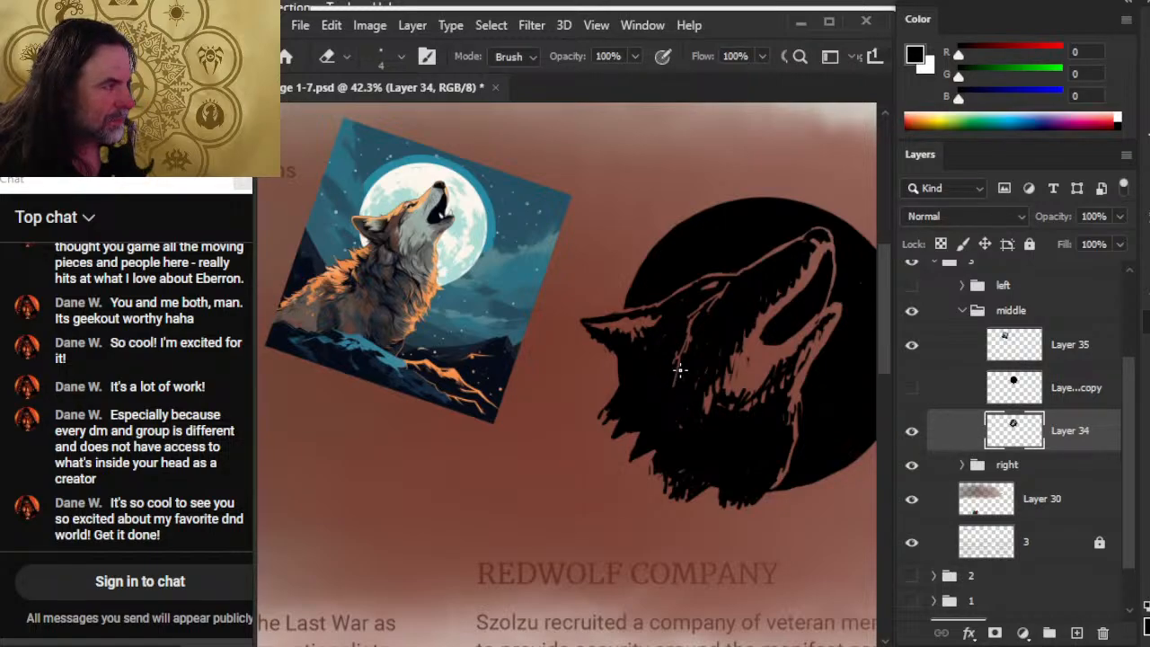
Step: Reshape the wolf's eye and its surrounding outline by alternately painting in black and erasing
{"action": "key", "text": "b"}
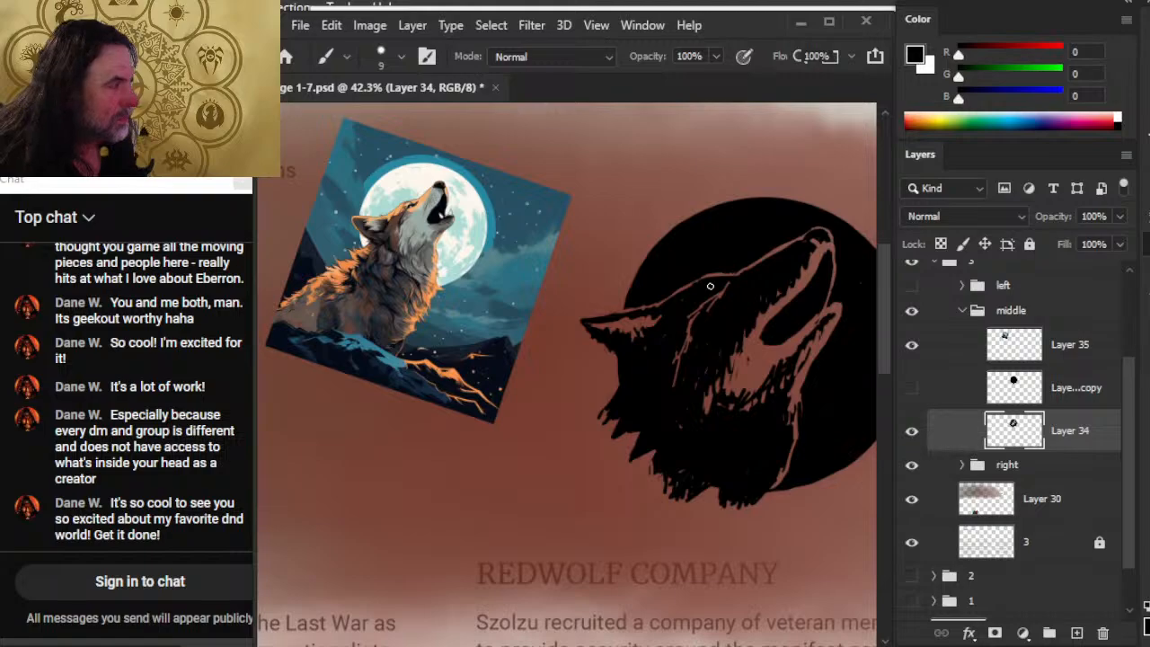
{"action": "key", "text": "e"}
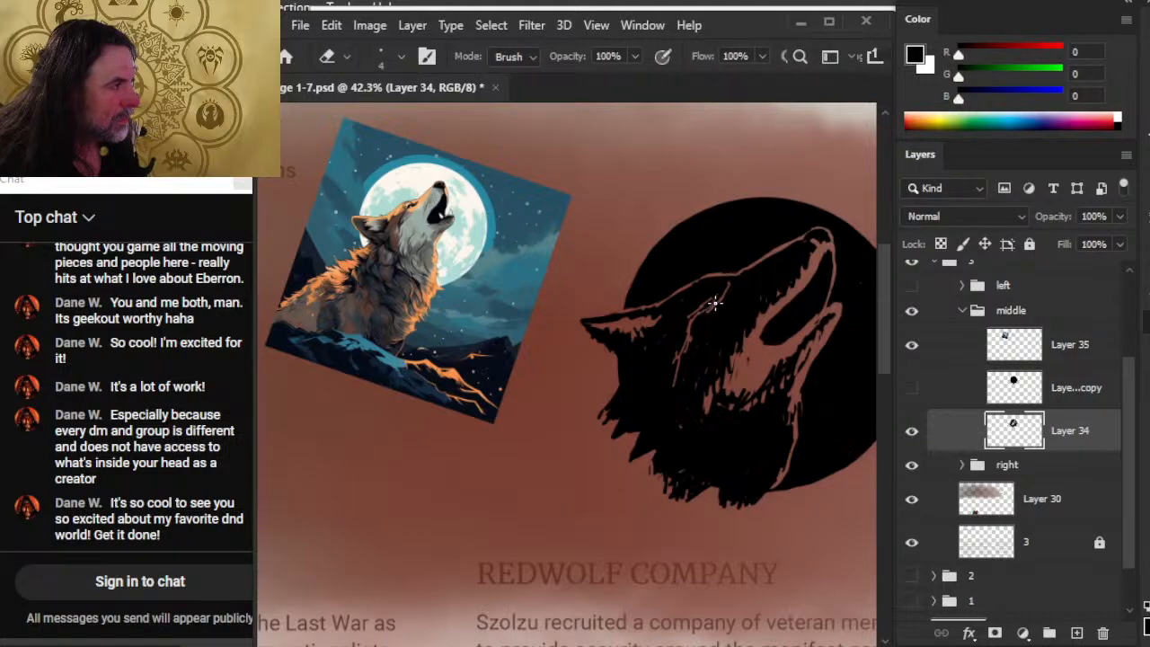
{"action": "key", "text": "b"}
{"action": "key", "text": "e"}
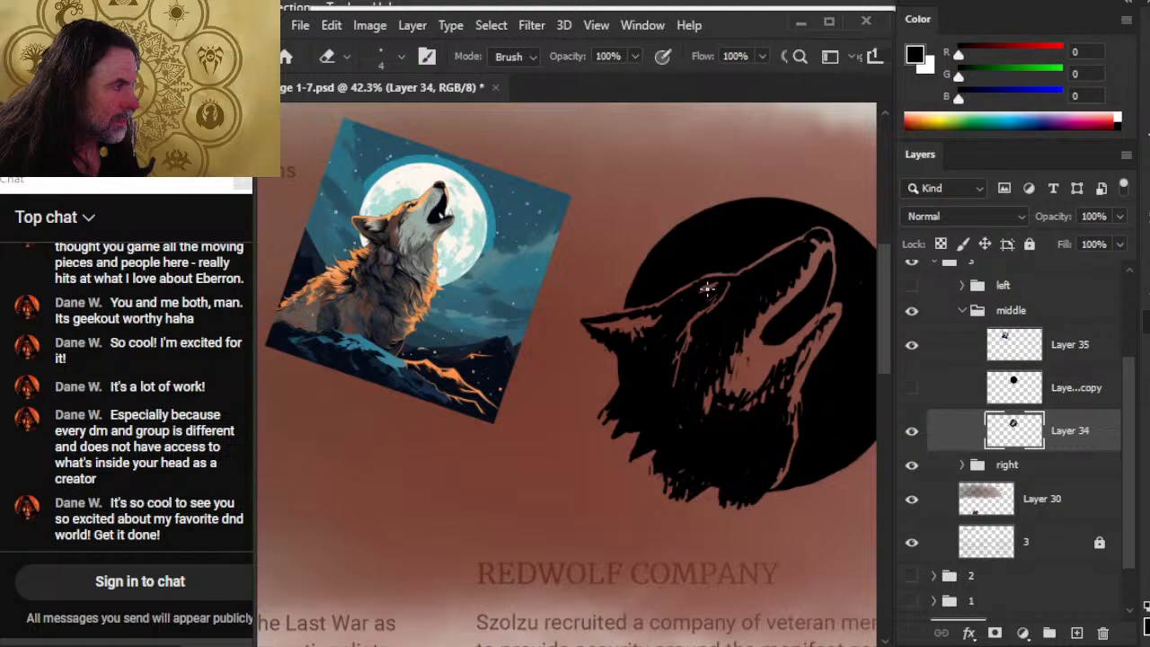
{"action": "key", "text": "b"}
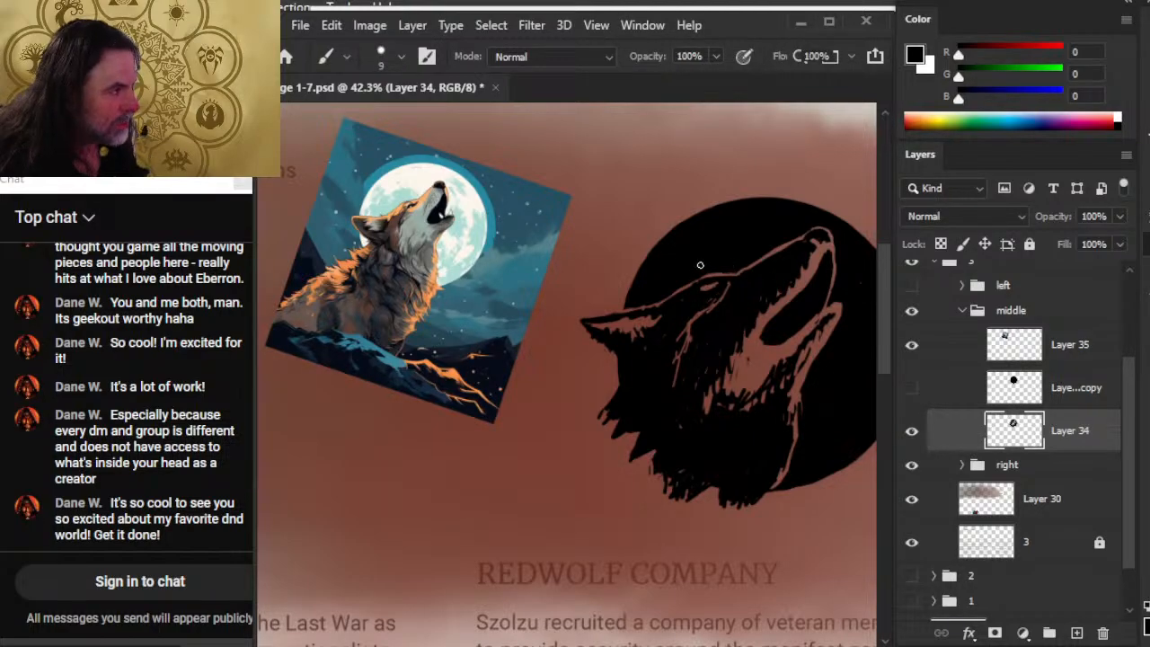
Step: Extend the forehead outline from the brow toward the ear, and refine the nearby cheek fur strands
{"action": "key", "text": "e"}
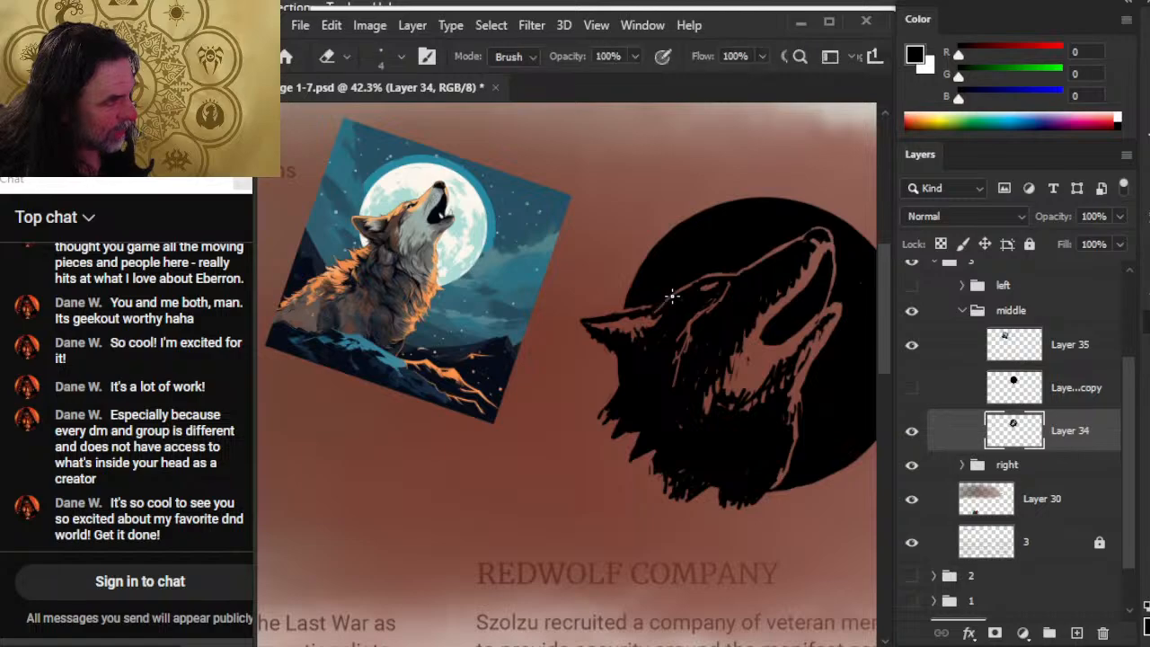
{"action": "key", "text": "b"}
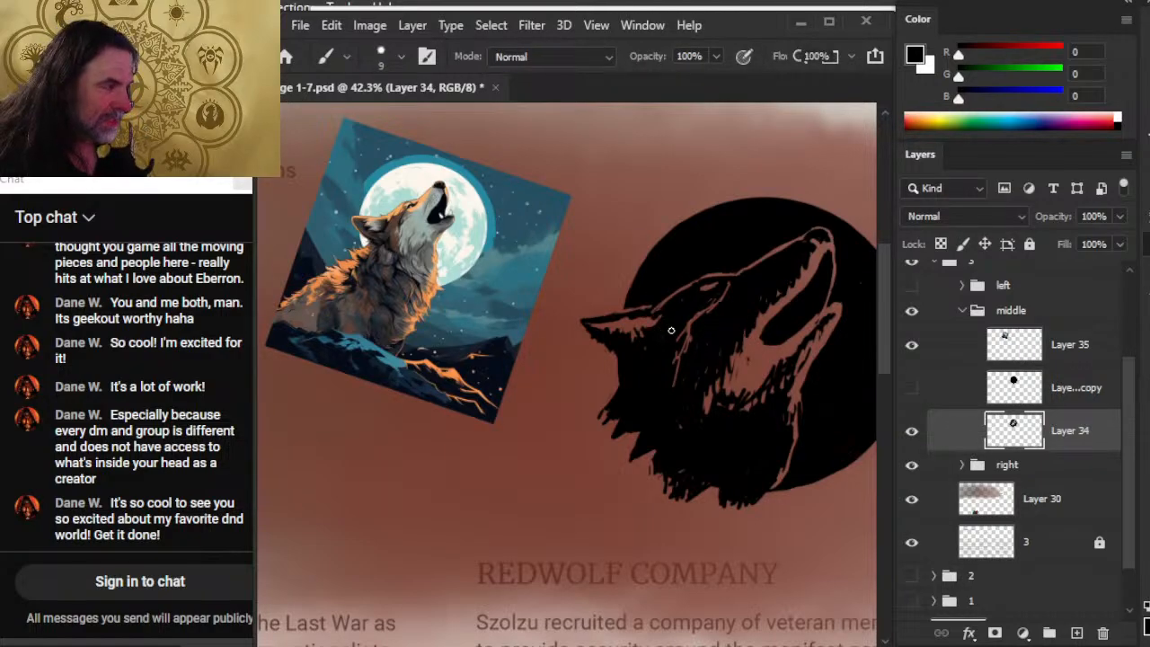
{"action": "key", "text": "e"}
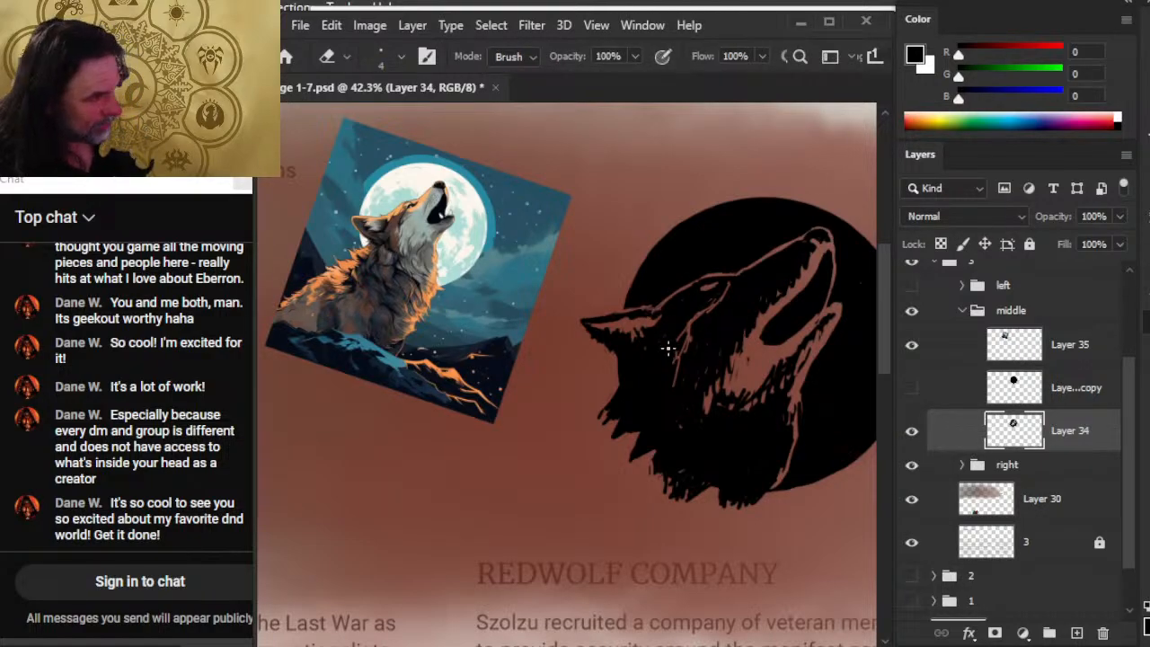
{"action": "key", "text": "b"}
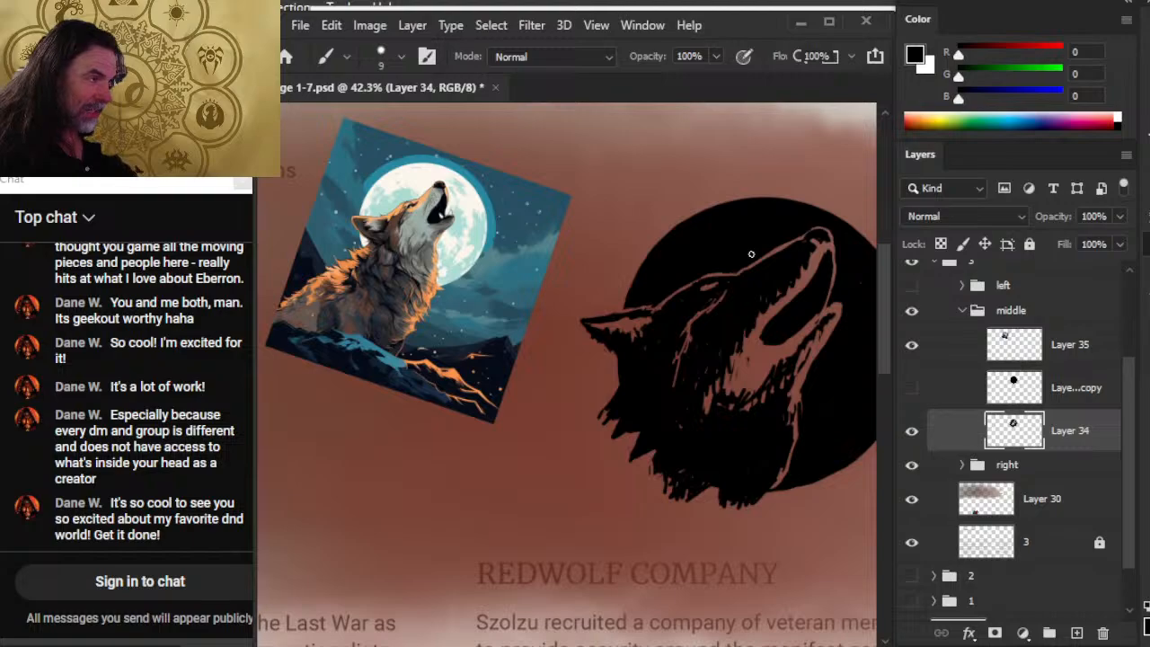
Step: Enlarge the eraser to about 7 to 8 and thicken the outline over the eye and brow
{"action": "key", "text": "e"}
{"action": "key", "text": "bracketright"}
{"action": "key", "text": "bracketright"}
{"action": "key", "text": "bracketright"}
{"action": "key", "text": "bracketright"}
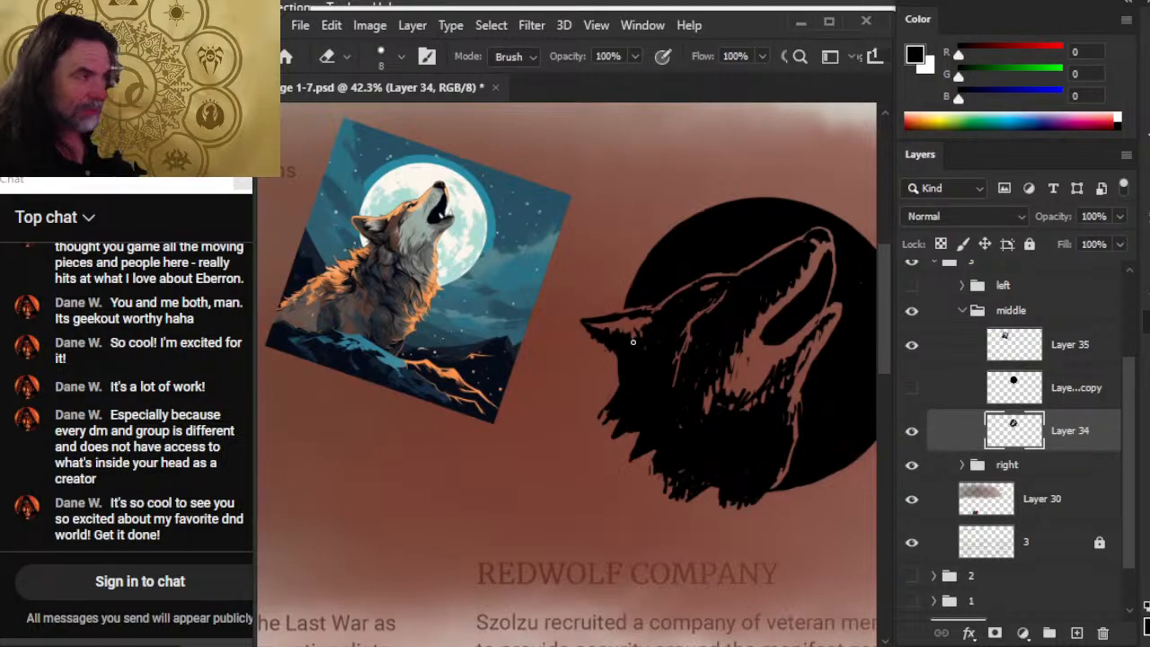
{"action": "left_click_drag", "start_coordinate": [701, 460], "coordinate": [654, 449]}
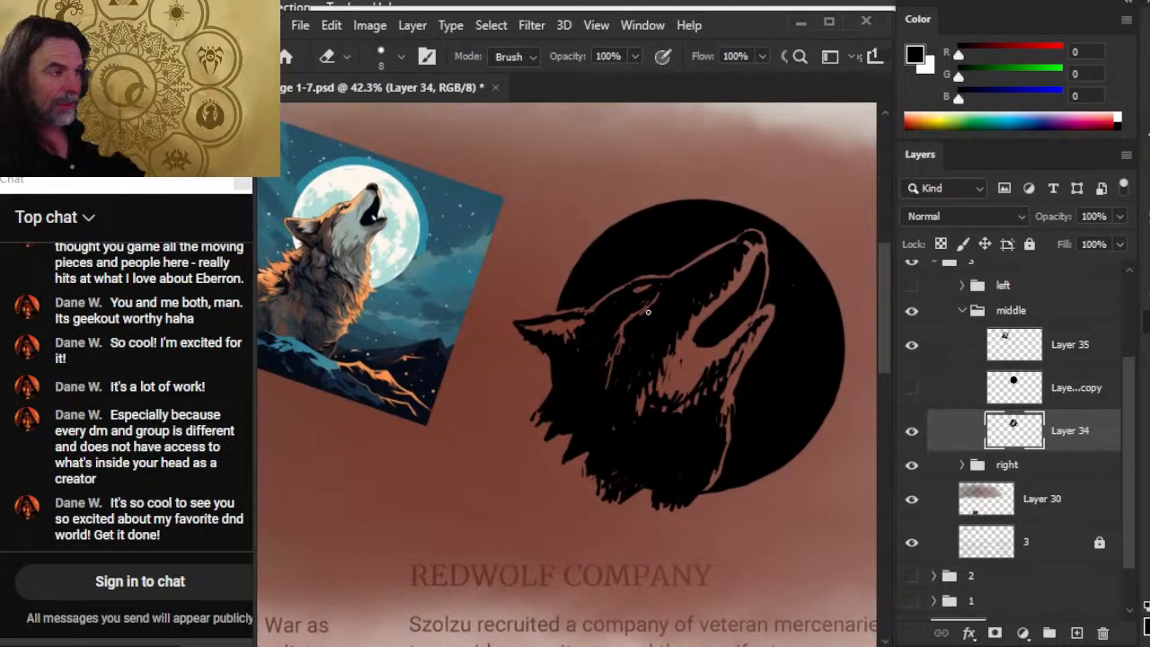
{"action": "key", "text": "b"}
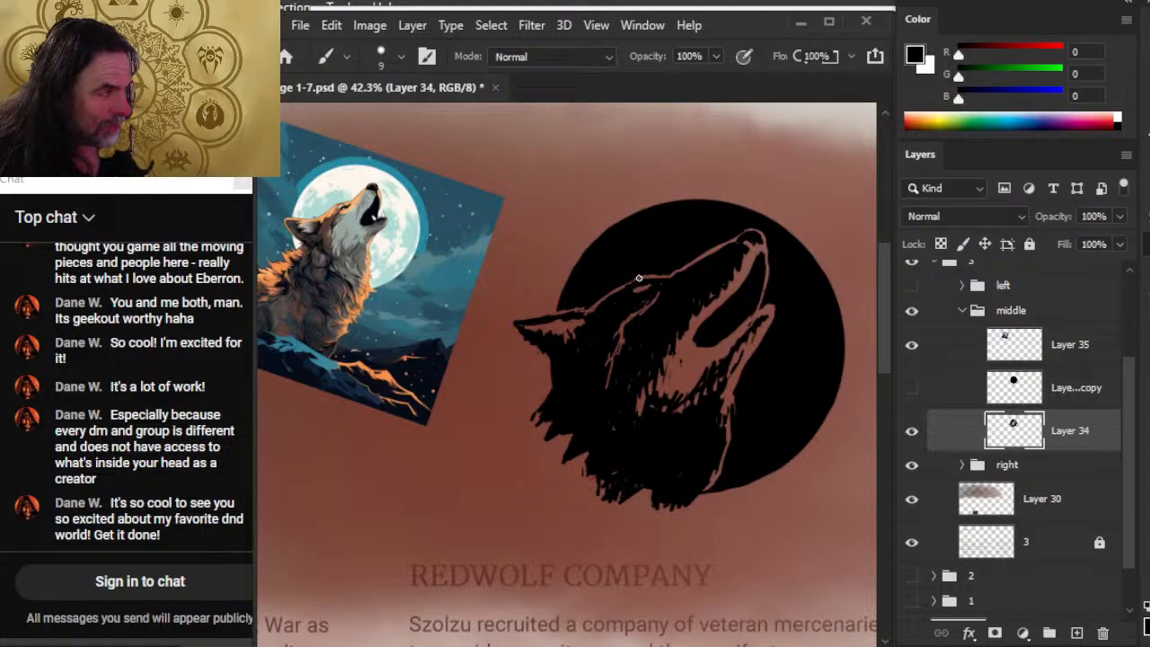
{"action": "key", "text": "e"}
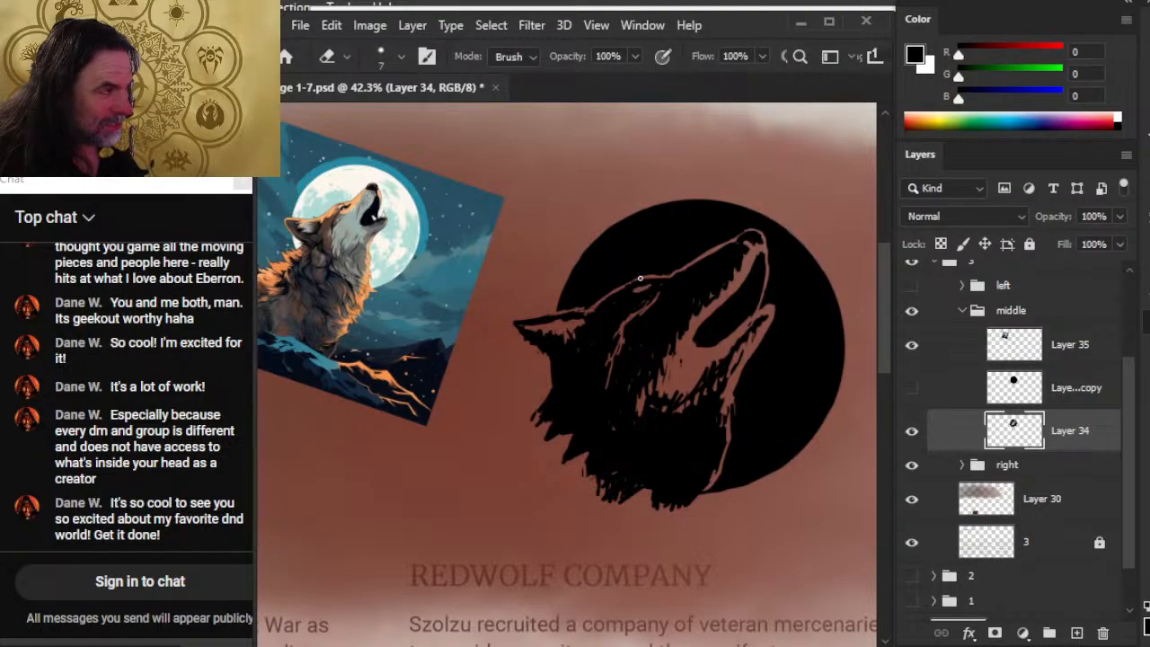
Step: Refine the muzzle's upper outline from the brow to the nose by alternately painting in black and erasing
{"action": "key", "text": "b"}
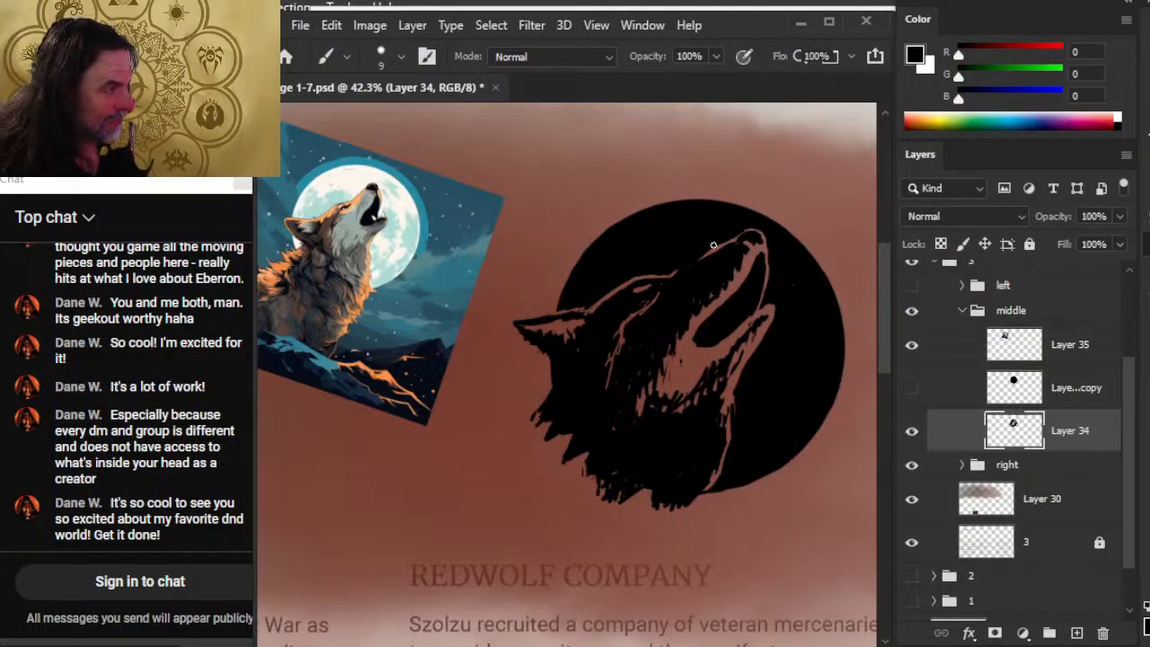
{"action": "key", "text": "e"}
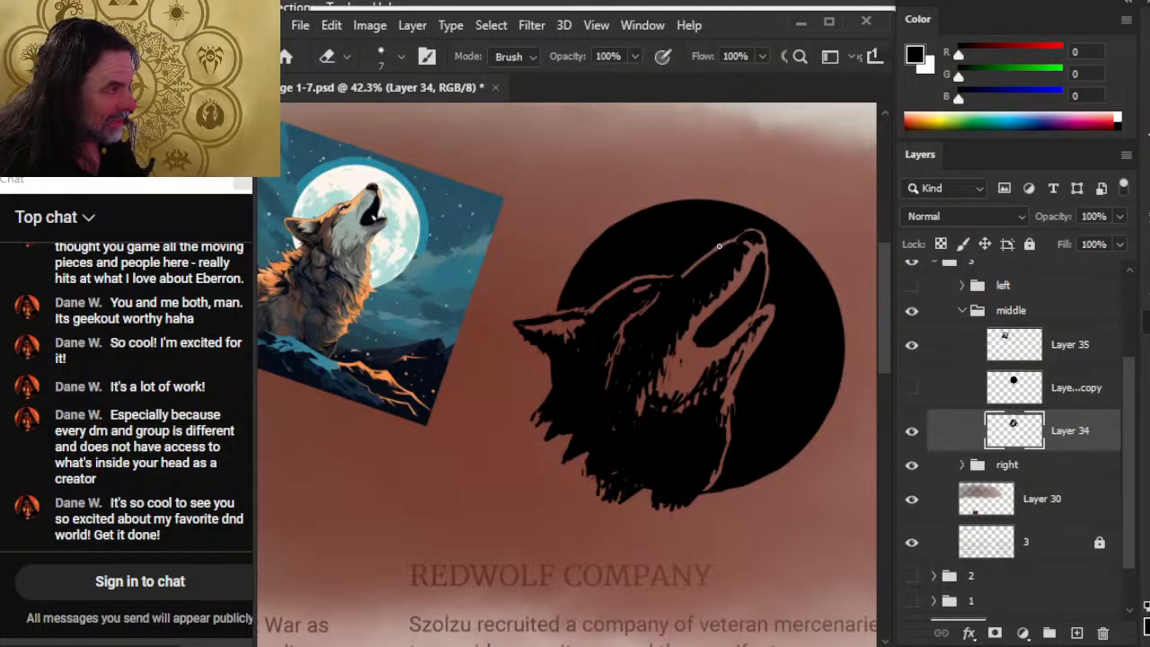
{"action": "key", "text": "b"}
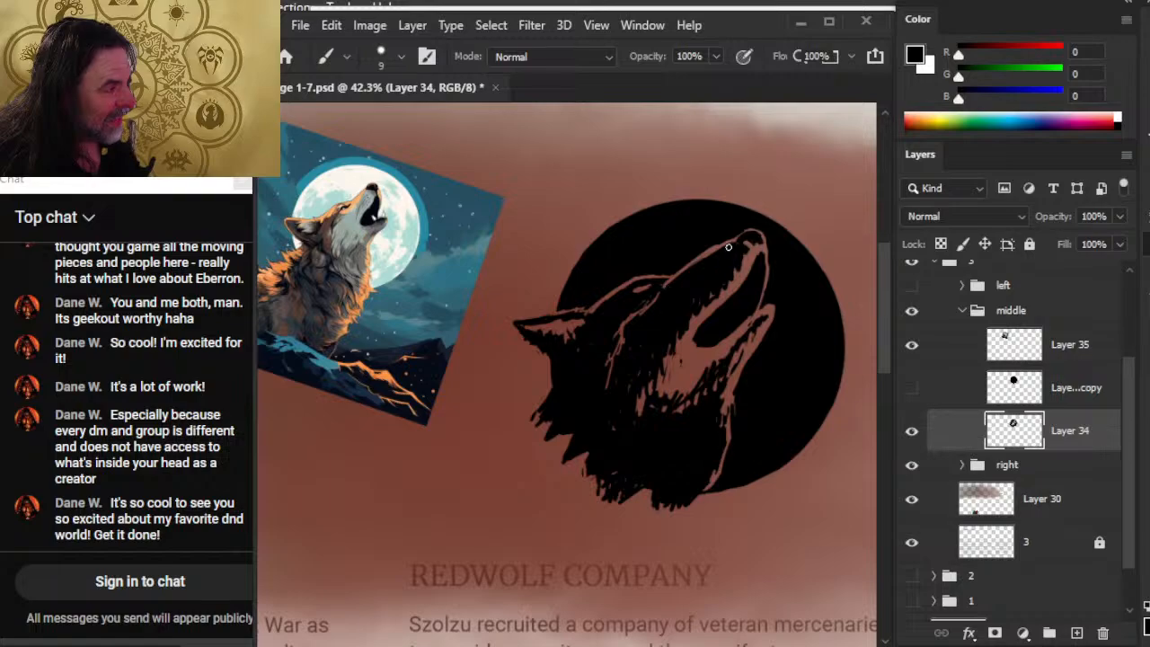
{"action": "key", "text": "e"}
{"action": "key", "text": "b"}
{"action": "key", "text": "z"}
{"action": "left_click_drag", "start_coordinate": [666, 271], "coordinate": [643, 288]}
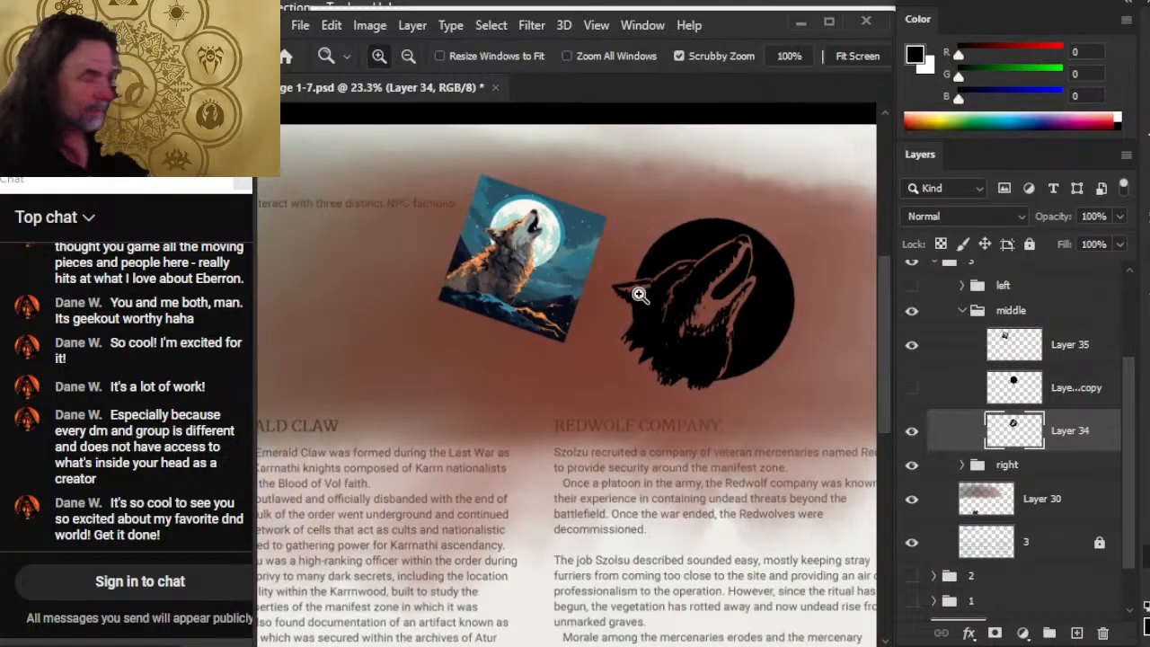
{"action": "left_click_drag", "start_coordinate": [714, 268], "coordinate": [688, 269]}
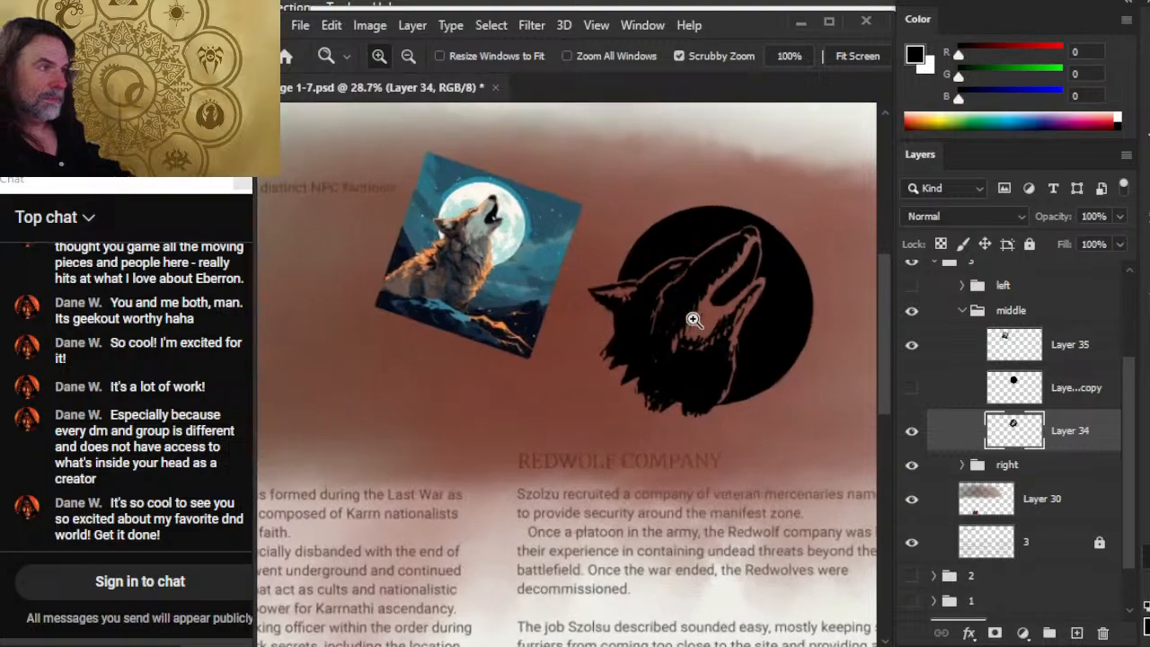
{"action": "key", "text": "b"}
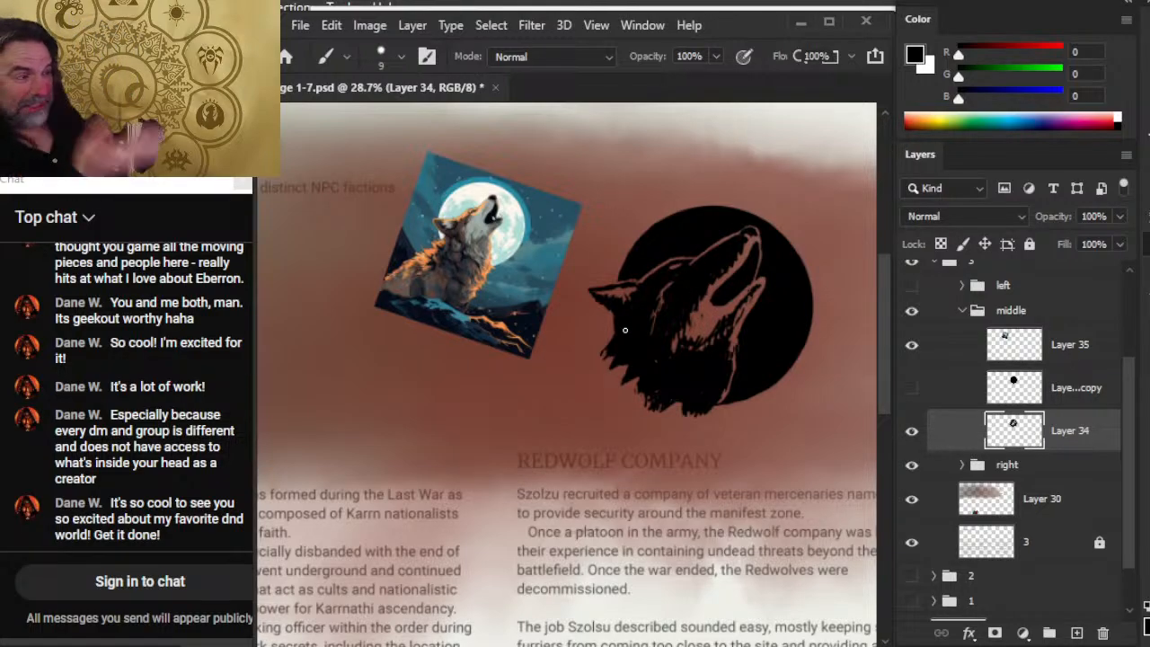
Step: Rotate the wolf emblem on Layer 34 counterclockwise by about 6.6 degrees
{"action": "key", "text": "e"}
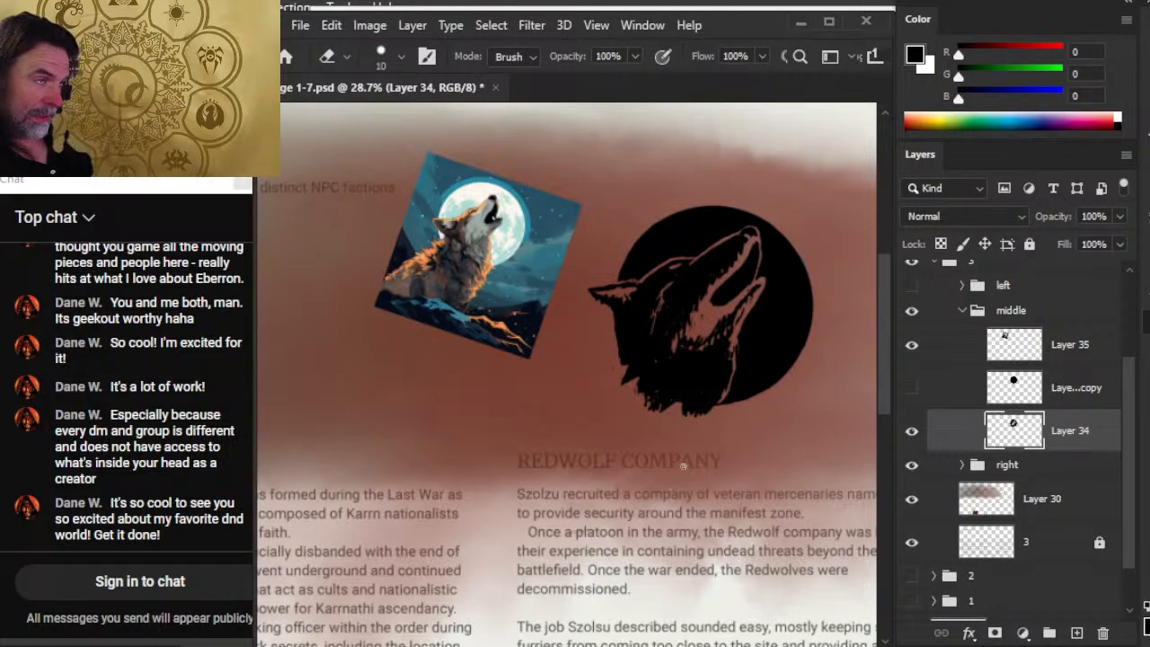
{"action": "right_click", "coordinate": [683, 308]}
{"action": "left_click", "coordinate": [794, 485]}
{"action": "left_click_drag", "start_coordinate": [794, 473], "coordinate": [787, 494]}
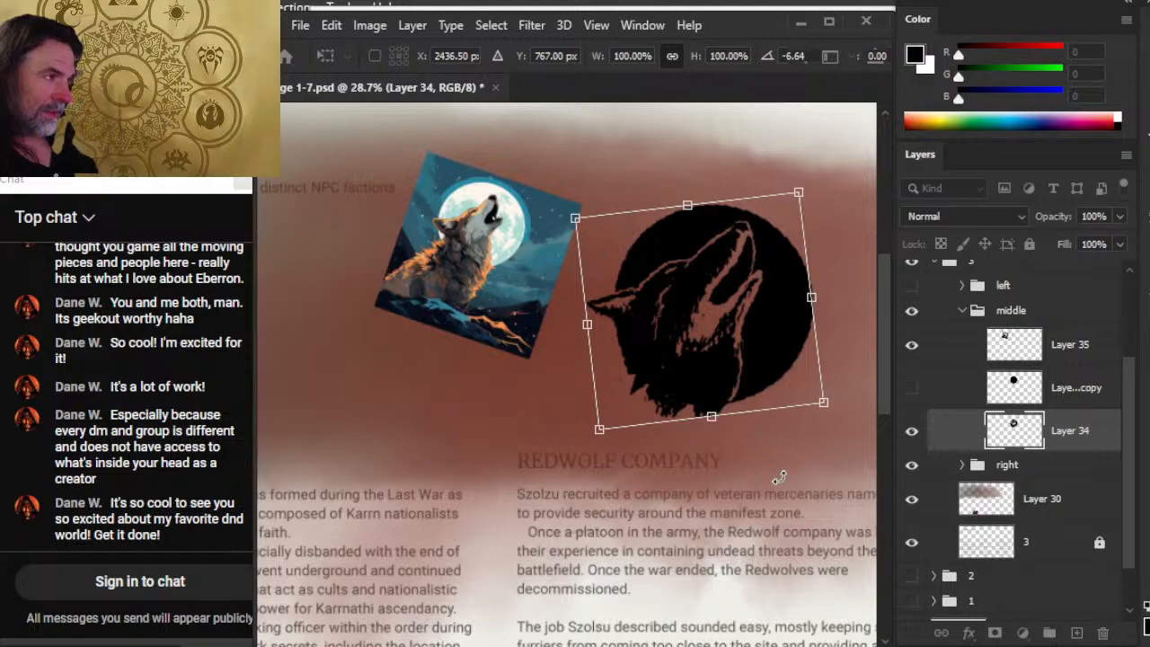
{"action": "key", "text": "Return"}
Step: Extend the lower neck fur tufts in black, using a temporary vertical guide stroke below the ear tip, and erase the guide
{"action": "key", "text": "b"}
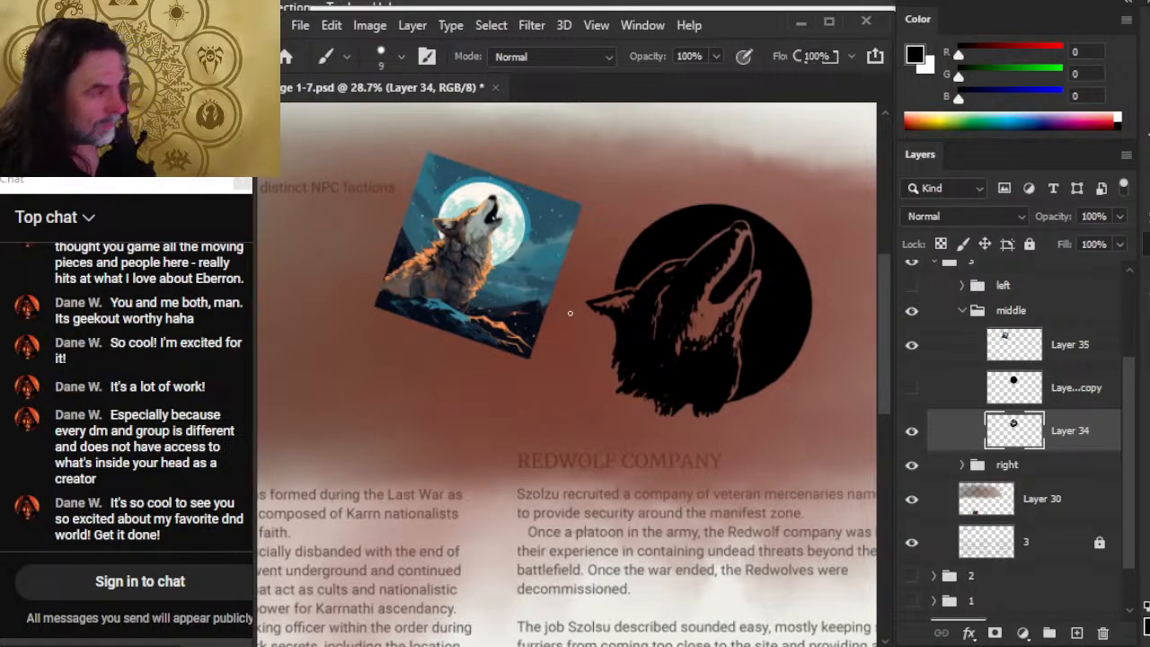
{"action": "left_click_drag", "start_coordinate": [582, 301], "coordinate": [583, 417]}
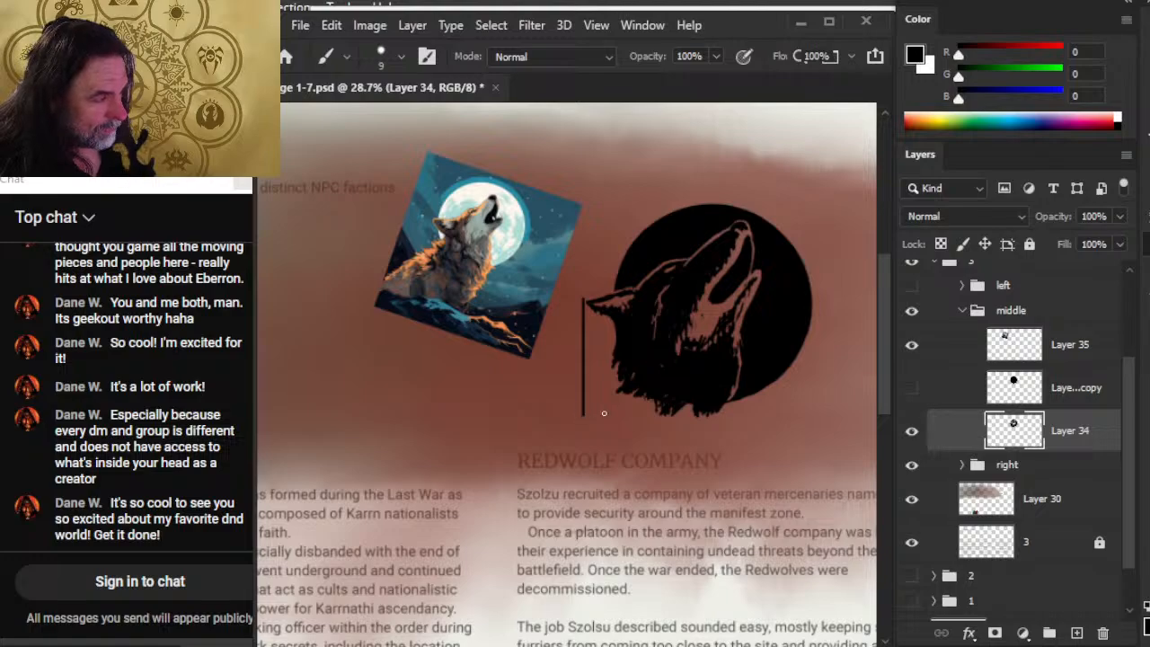
{"action": "key", "text": "e"}
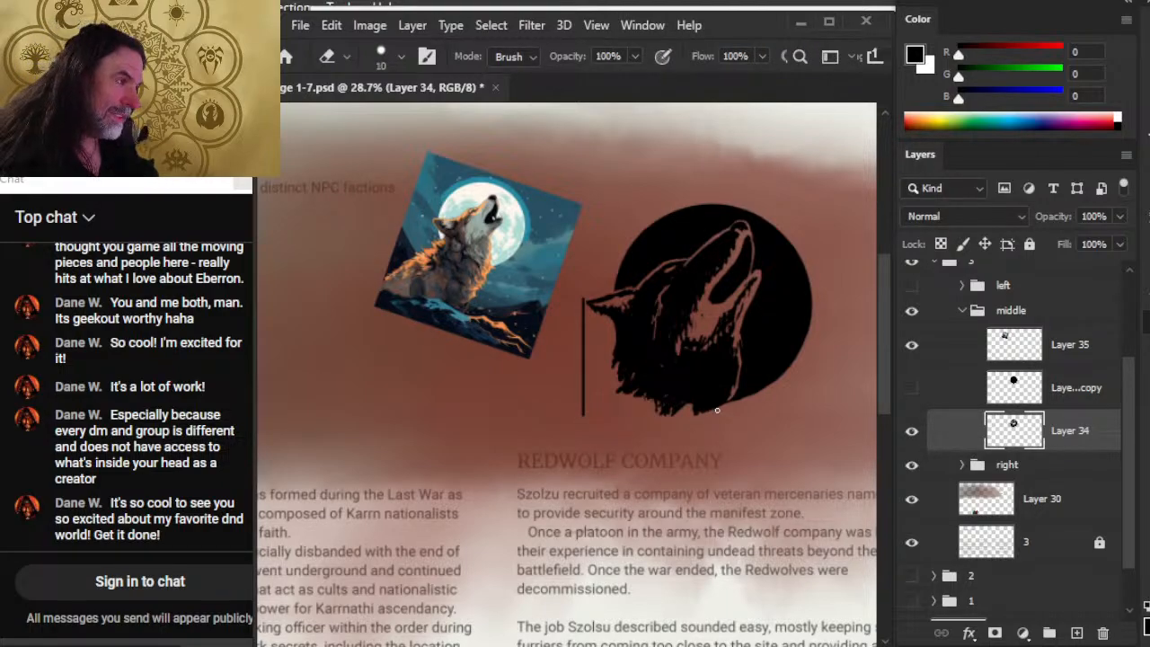
{"action": "key", "text": "b"}
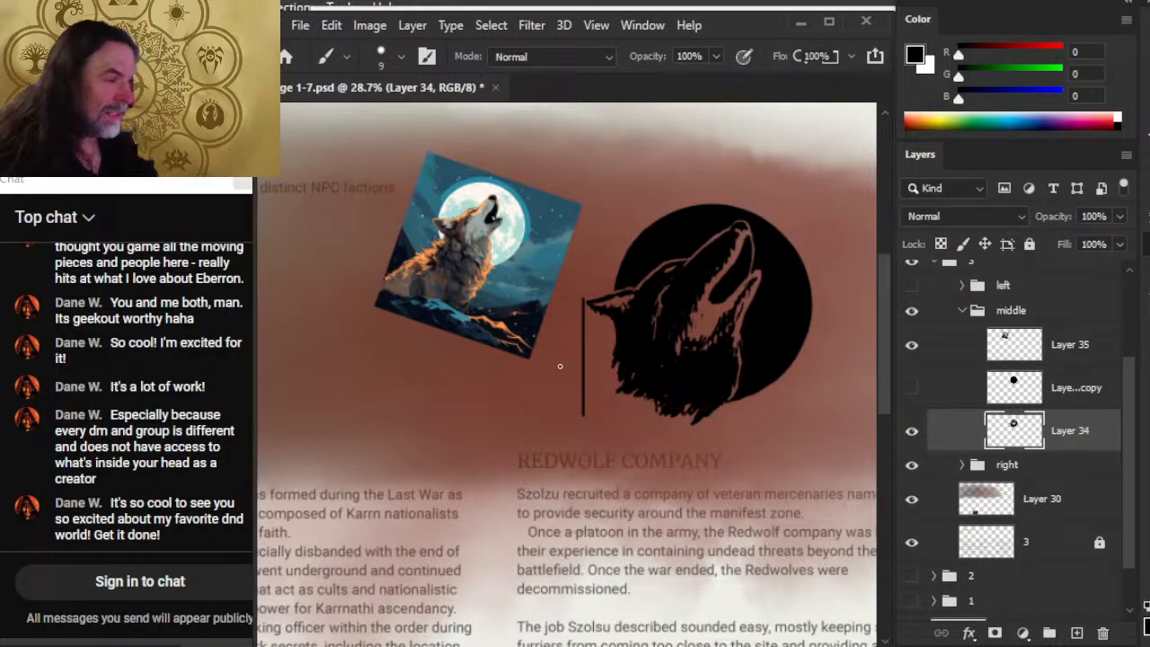
{"action": "key", "text": "e"}
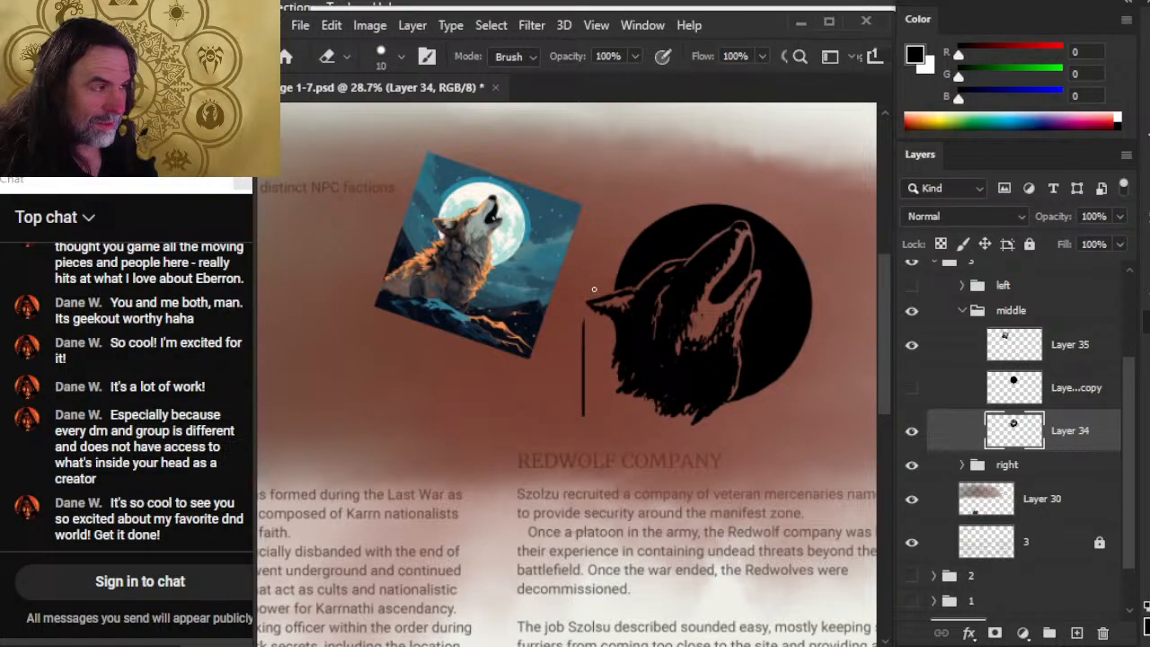
{"action": "left_click_drag", "start_coordinate": [583, 414], "coordinate": [579, 308]}
Step: Hide Layer 30 and examine how the wolf emblem balances with the villagers illustration and text across the page
{"action": "key", "text": "z"}
{"action": "left_click_drag", "start_coordinate": [682, 399], "coordinate": [639, 454]}
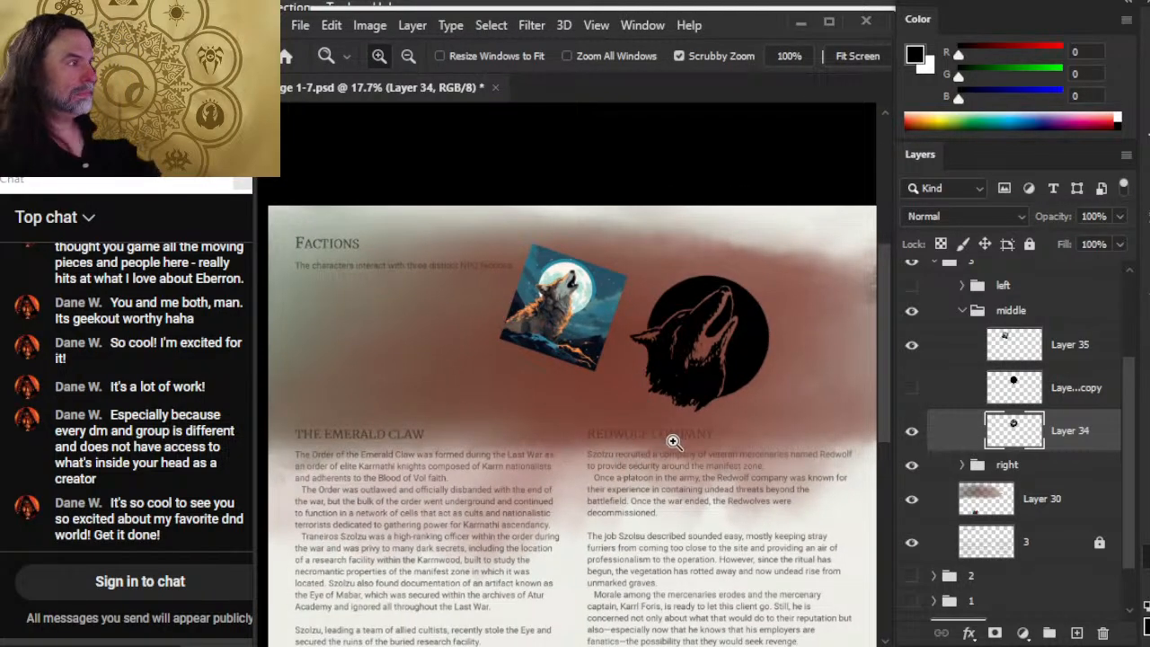
{"action": "left_click_drag", "start_coordinate": [775, 445], "coordinate": [648, 388]}
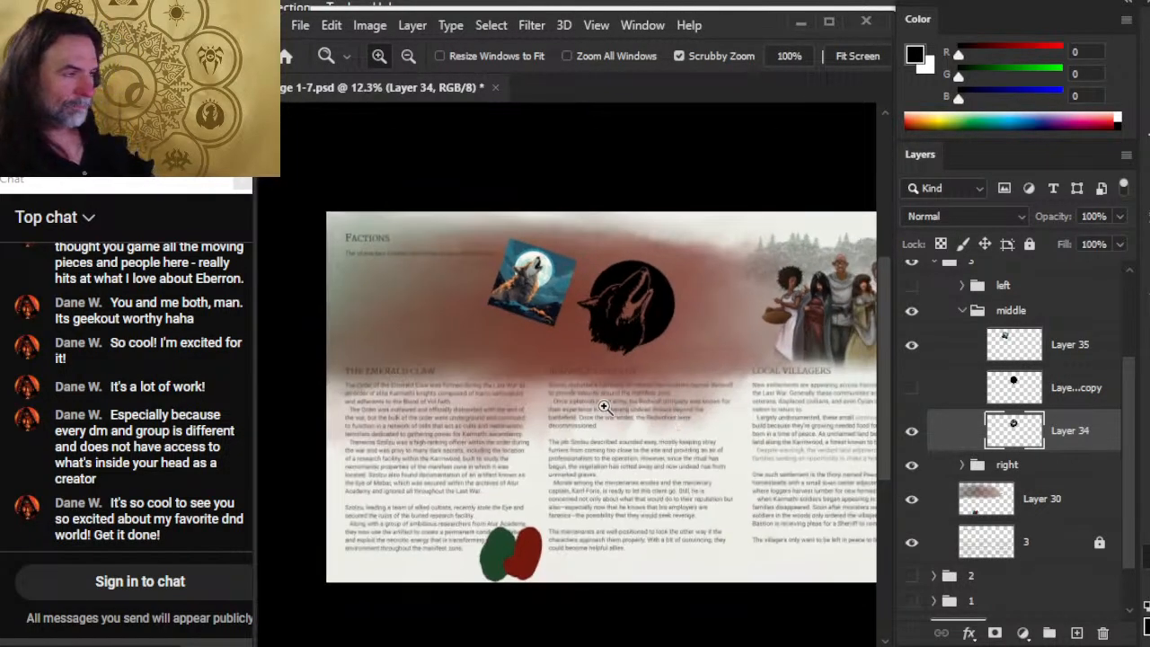
{"action": "left_click_drag", "start_coordinate": [771, 369], "coordinate": [640, 385]}
{"action": "left_click", "coordinate": [913, 503]}
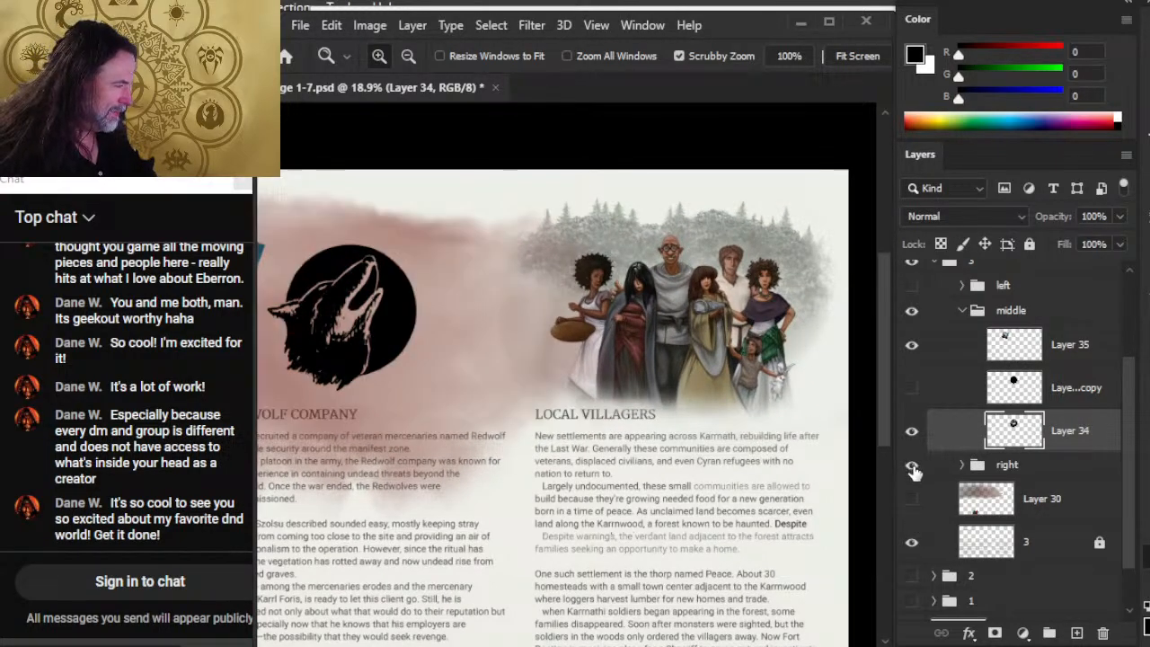
{"action": "left_click", "coordinate": [911, 464]}
{"action": "left_click", "coordinate": [911, 465]}
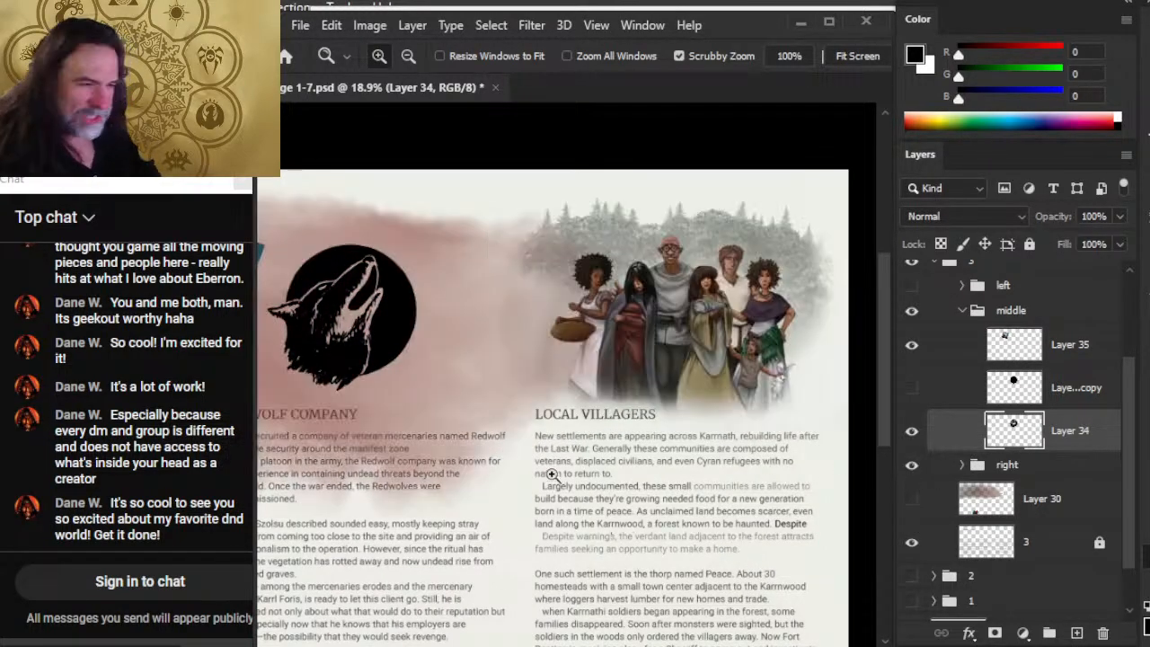
{"action": "left_click_drag", "start_coordinate": [594, 415], "coordinate": [838, 393]}
{"action": "left_click_drag", "start_coordinate": [508, 360], "coordinate": [718, 373]}
{"action": "left_click_drag", "start_coordinate": [686, 409], "coordinate": [396, 397]}
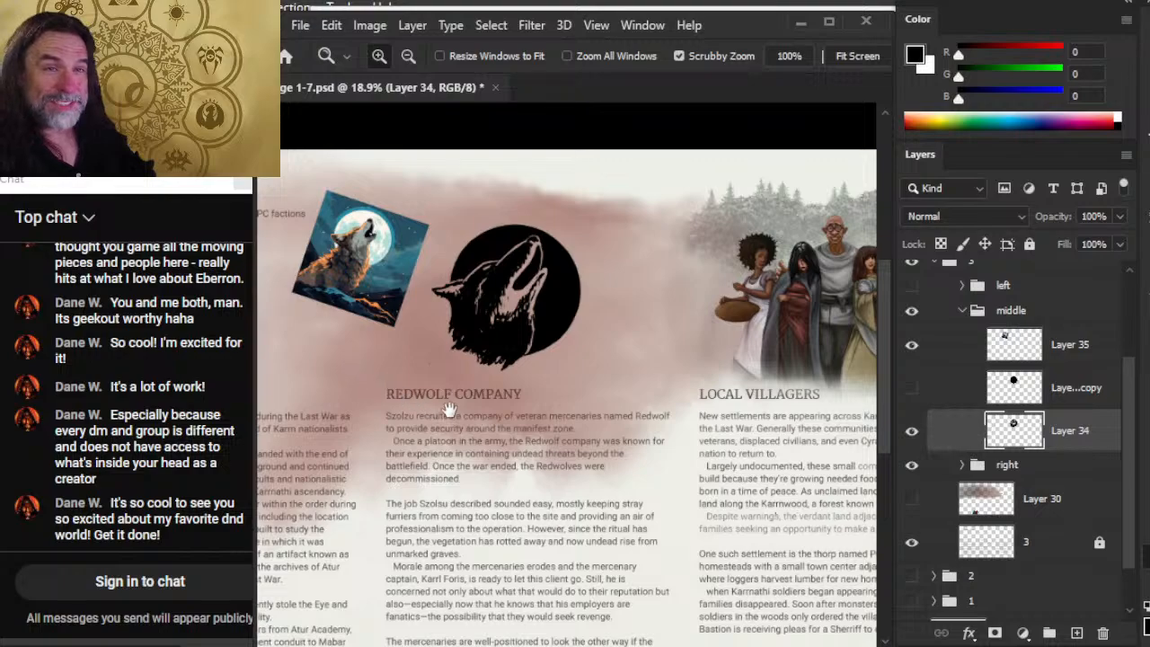
{"action": "left_click_drag", "start_coordinate": [445, 435], "coordinate": [786, 440]}
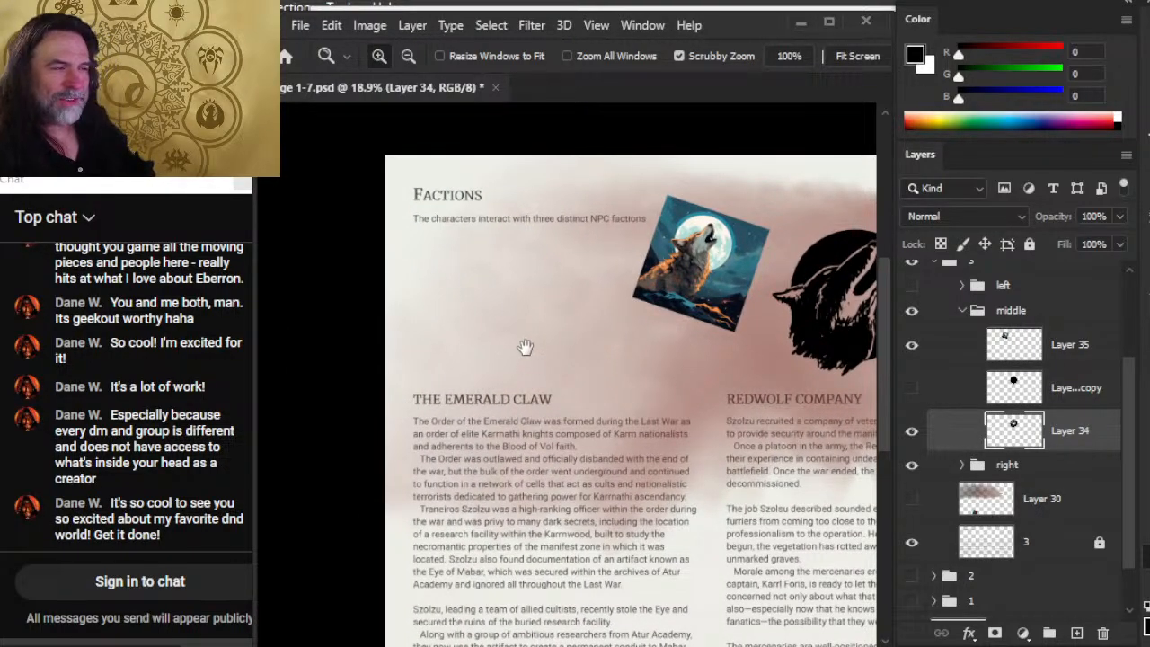
{"action": "left_click_drag", "start_coordinate": [719, 421], "coordinate": [432, 370]}
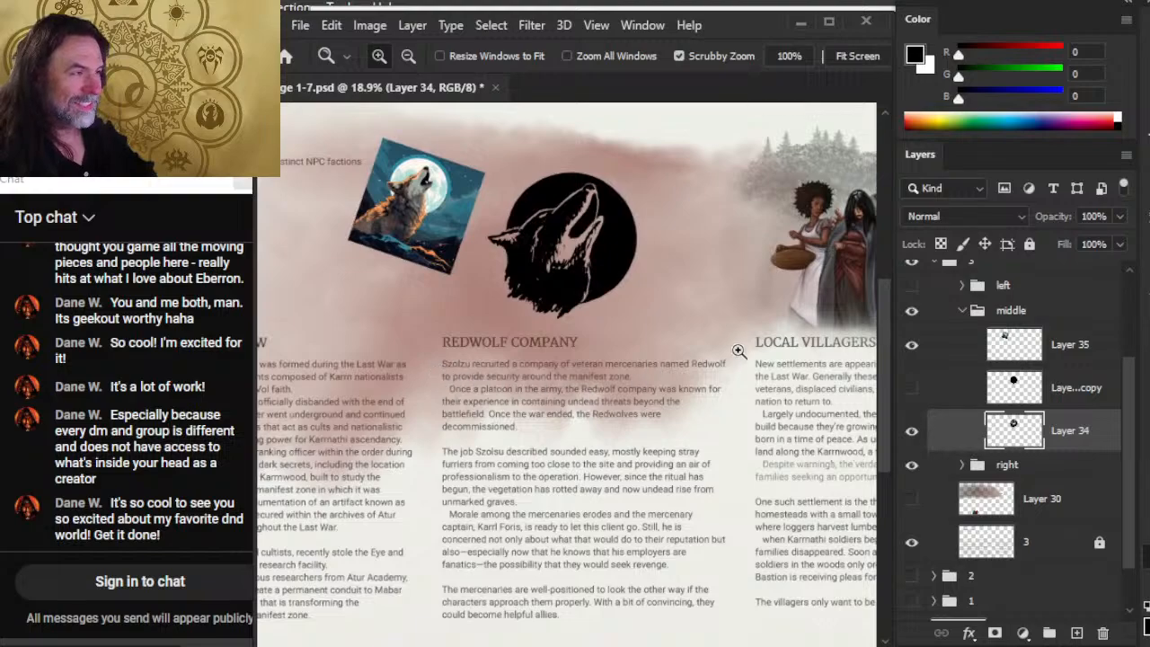
{"action": "key", "text": "ctrl+0"}
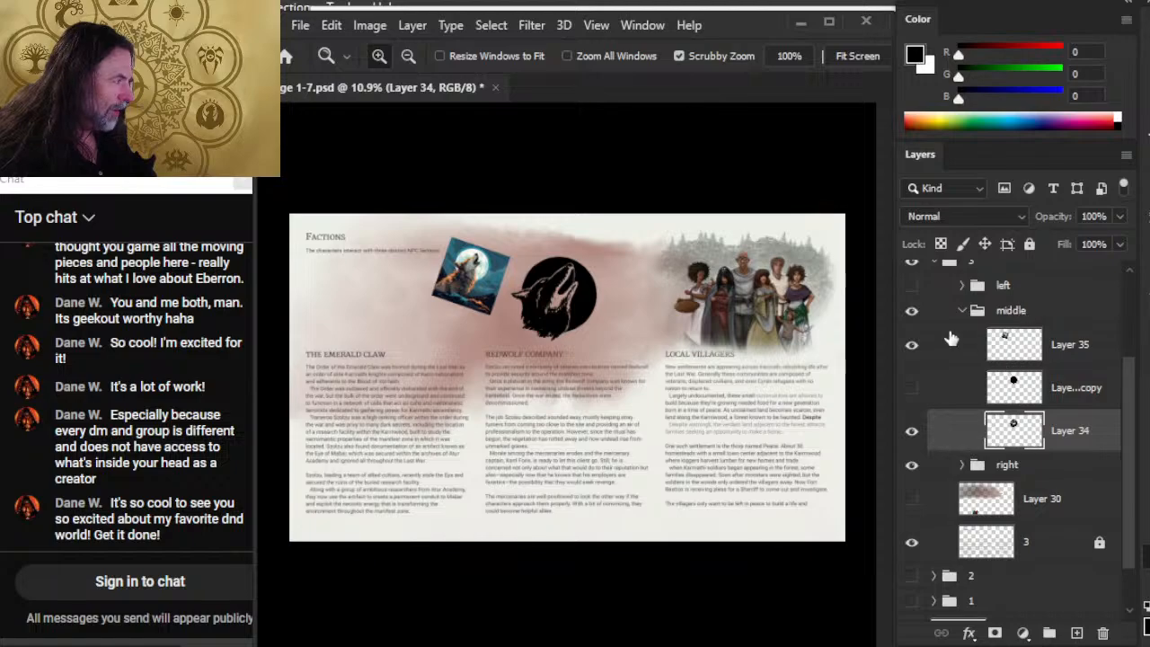
Step: Add the left group to the Layer 34 selection and enlarge both emblems slightly with Free Transform, shifting them up
{"action": "left_click", "coordinate": [1042, 293], "text": "ctrl"}
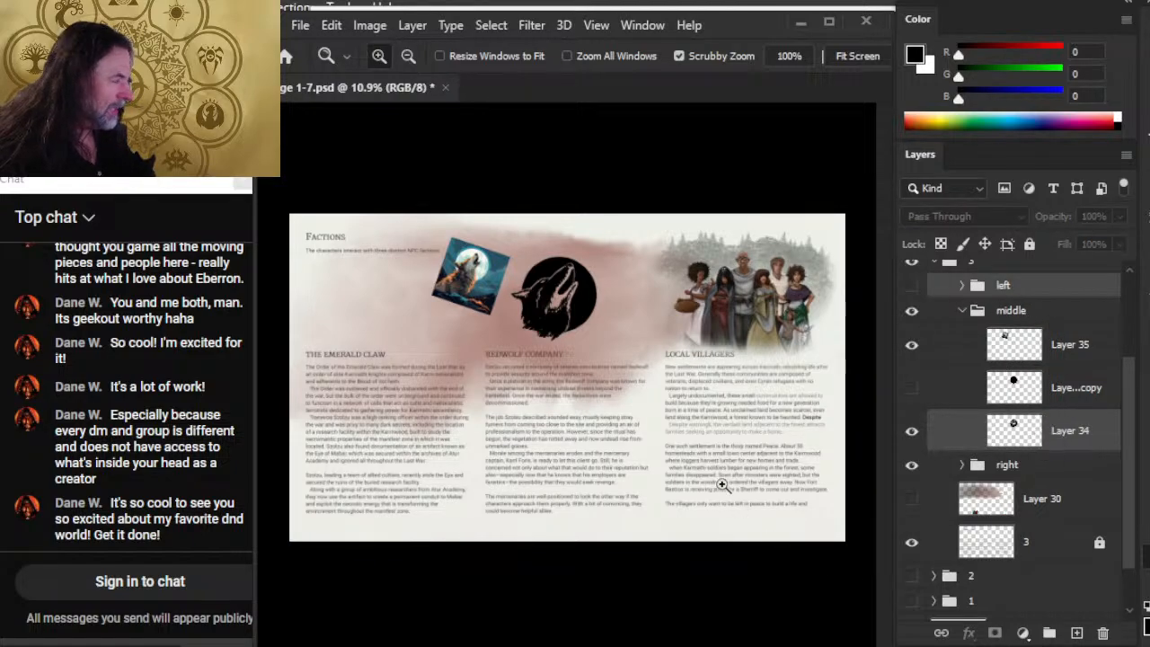
{"action": "key", "text": "m"}
{"action": "right_click", "coordinate": [529, 308]}
{"action": "left_click", "coordinate": [627, 462]}
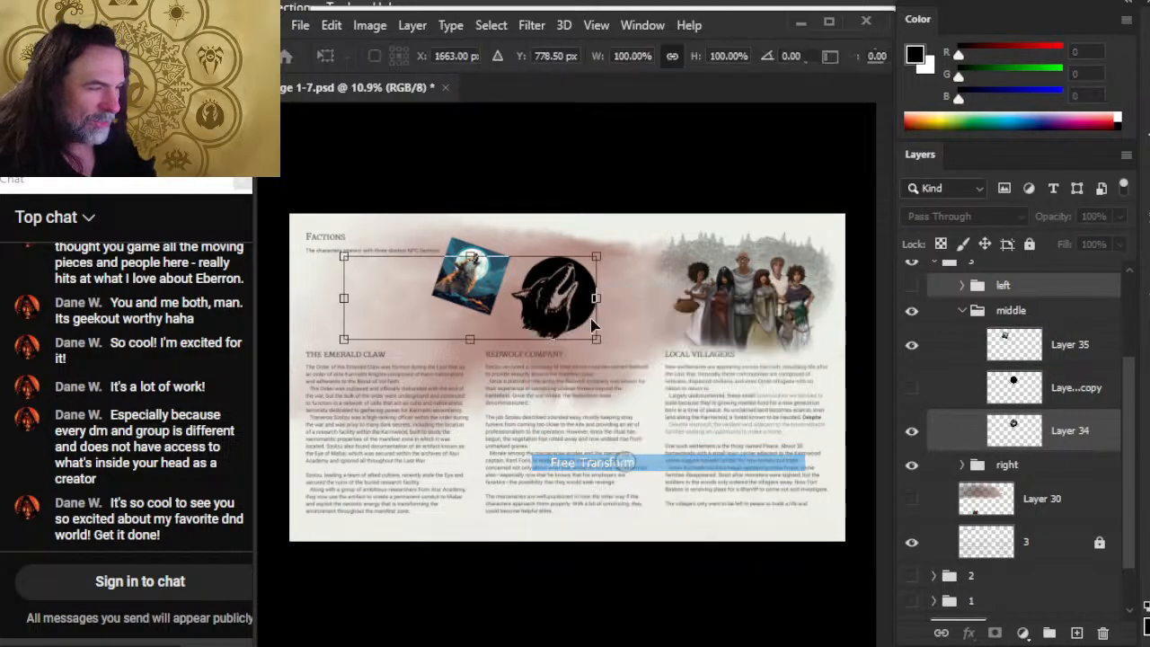
{"action": "mouse_move", "coordinate": [596, 299]}
{"action": "left_mouse_down"}
{"action": "mouse_move", "coordinate": [665, 300]}
{"action": "mouse_move", "coordinate": [577, 301]}
{"action": "left_mouse_up"}
{"action": "key", "text": "l"}
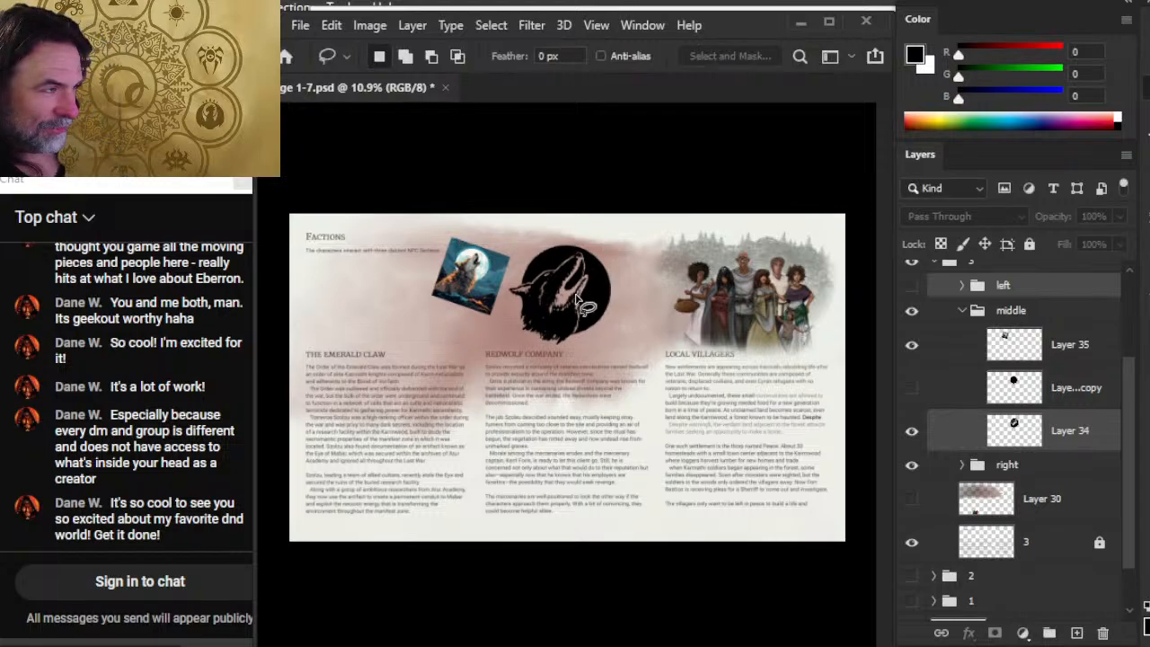
Step: Nudge the selected left group and wolf emblem slightly to the left
{"action": "key", "text": "v"}
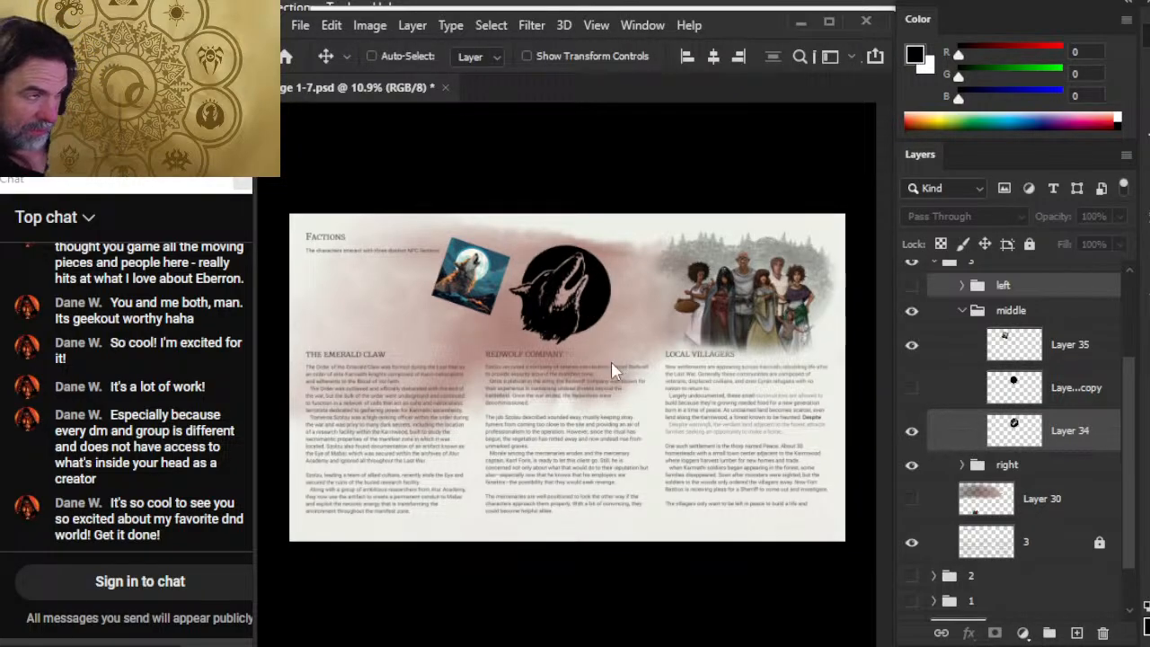
{"action": "key", "text": "shift+Left"}
{"action": "key", "text": "shift+Left"}
{"action": "key", "text": "shift+Left"}
{"action": "key", "text": "shift+Right"}
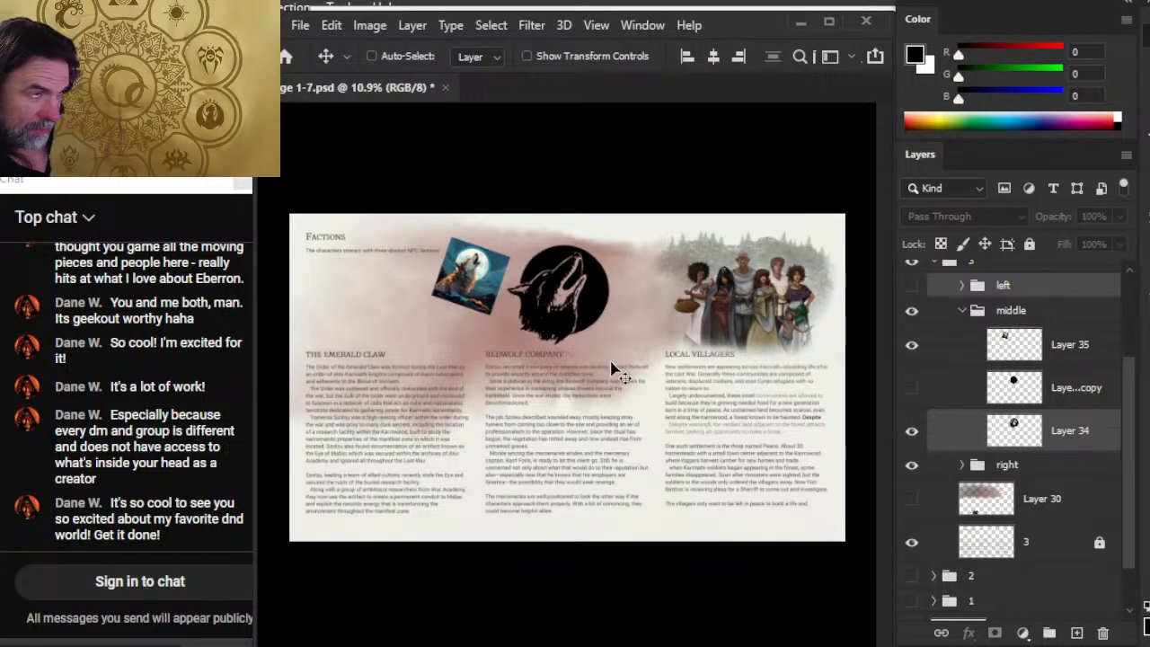
Step: Collapse the middle group and show the left group's black circle above The Emerald Claw heading
{"action": "left_click", "coordinate": [962, 310]}
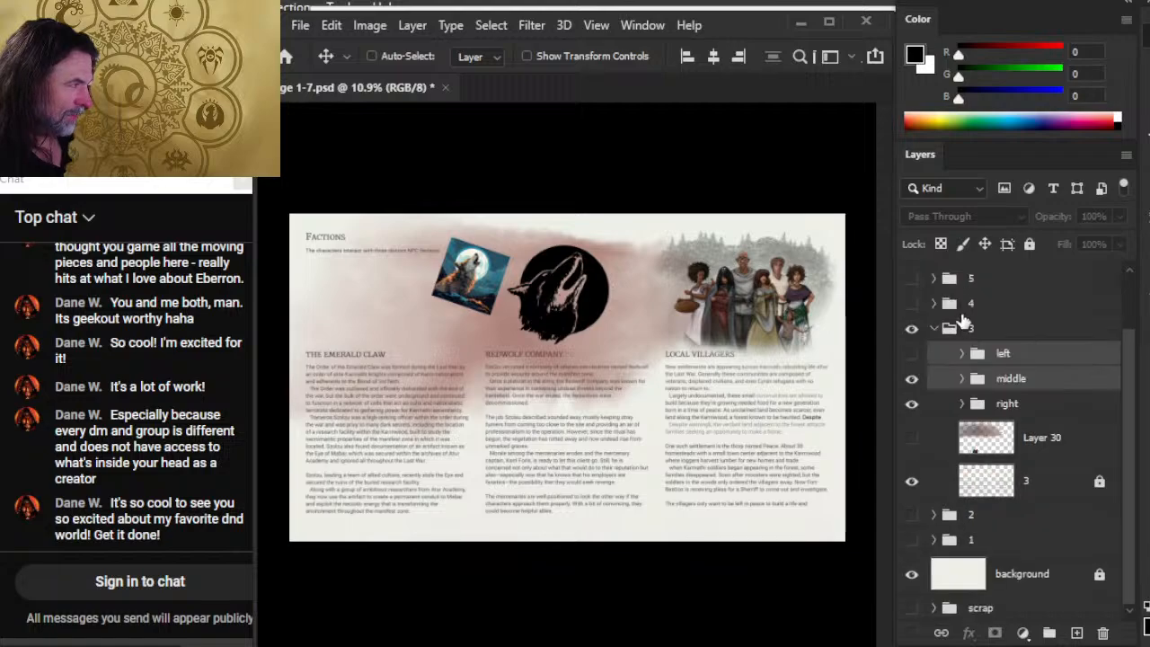
{"action": "left_click", "coordinate": [911, 353]}
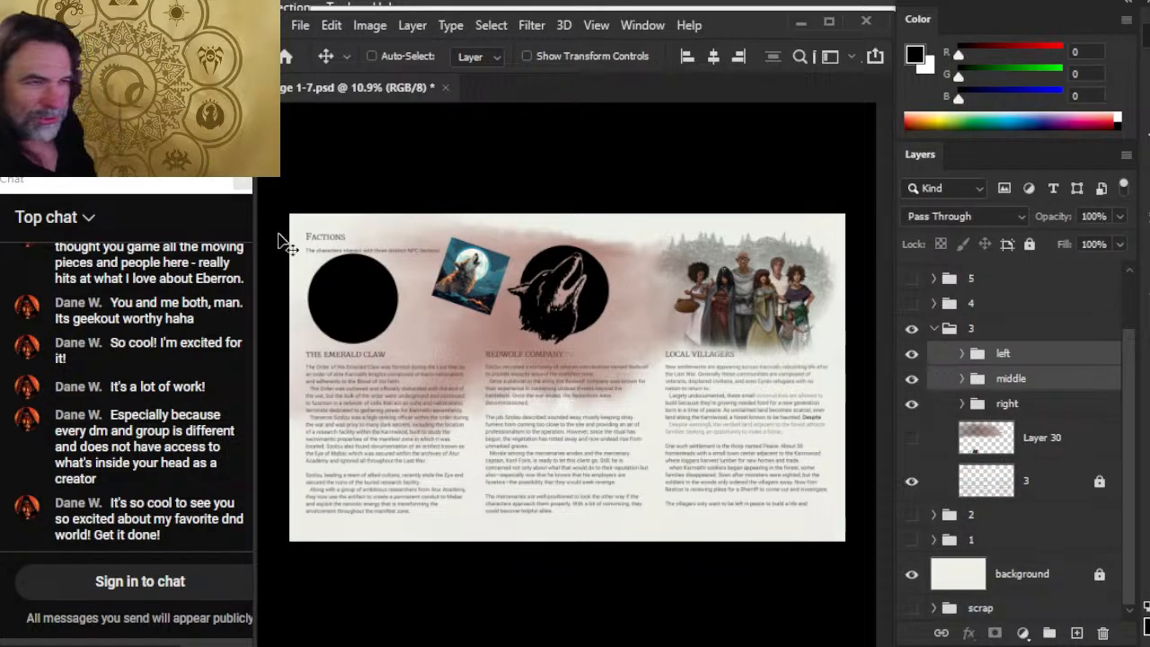
{"action": "key", "text": "z"}
{"action": "left_click_drag", "start_coordinate": [350, 242], "coordinate": [354, 280]}
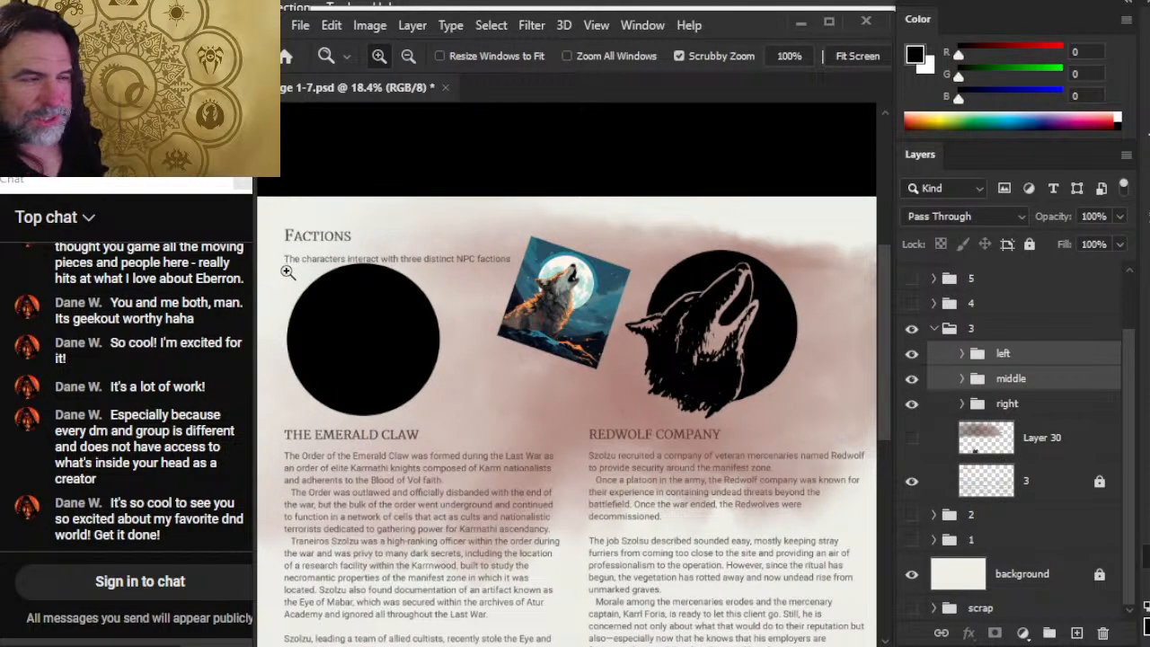
{"action": "left_click_drag", "start_coordinate": [524, 315], "coordinate": [428, 307]}
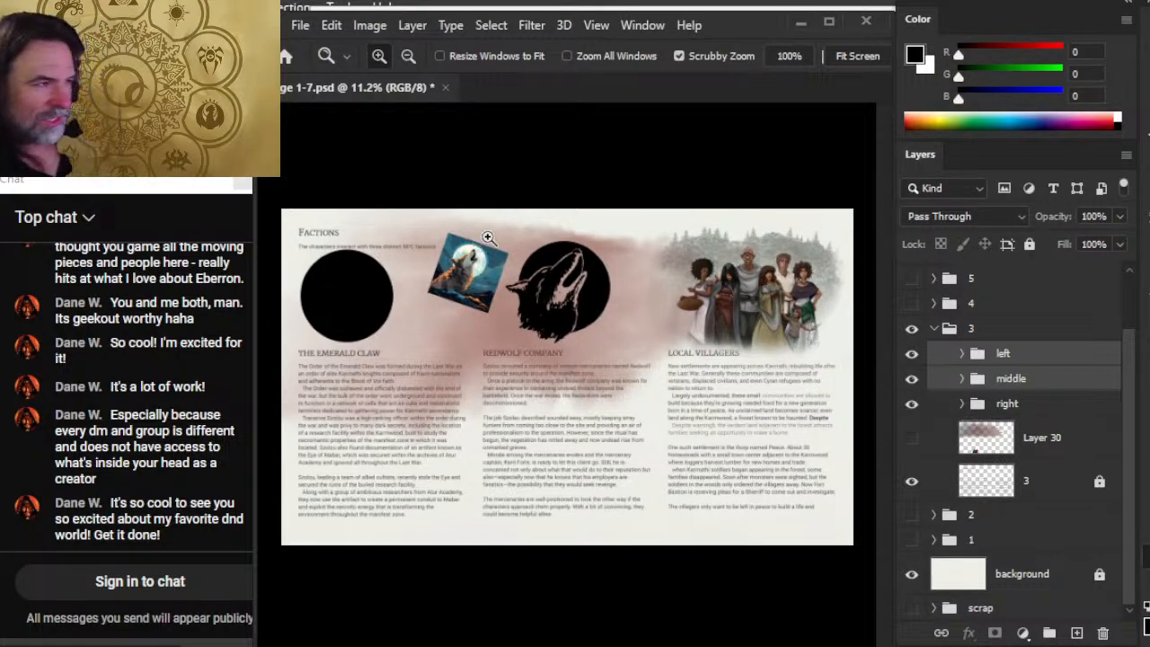
Step: Compare the page with text layer 3 hidden and shown, and turn on Layer 30's color wash
{"action": "left_click", "coordinate": [911, 480]}
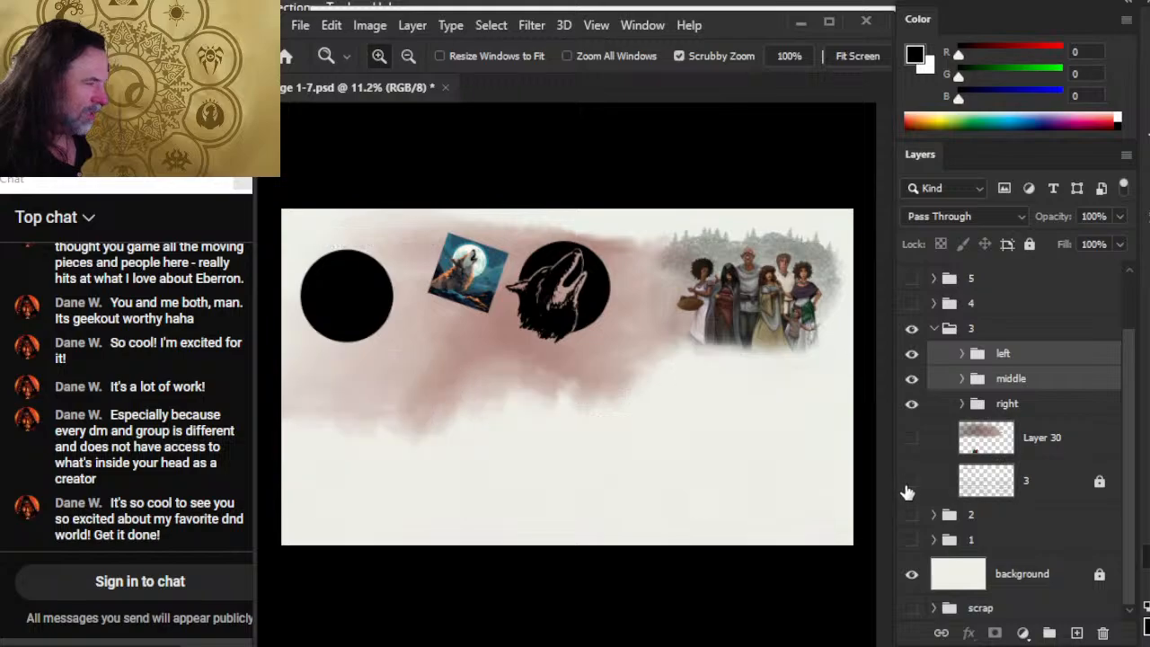
{"action": "left_click", "coordinate": [911, 481]}
{"action": "left_click", "coordinate": [911, 438]}
{"action": "left_click", "coordinate": [911, 437]}
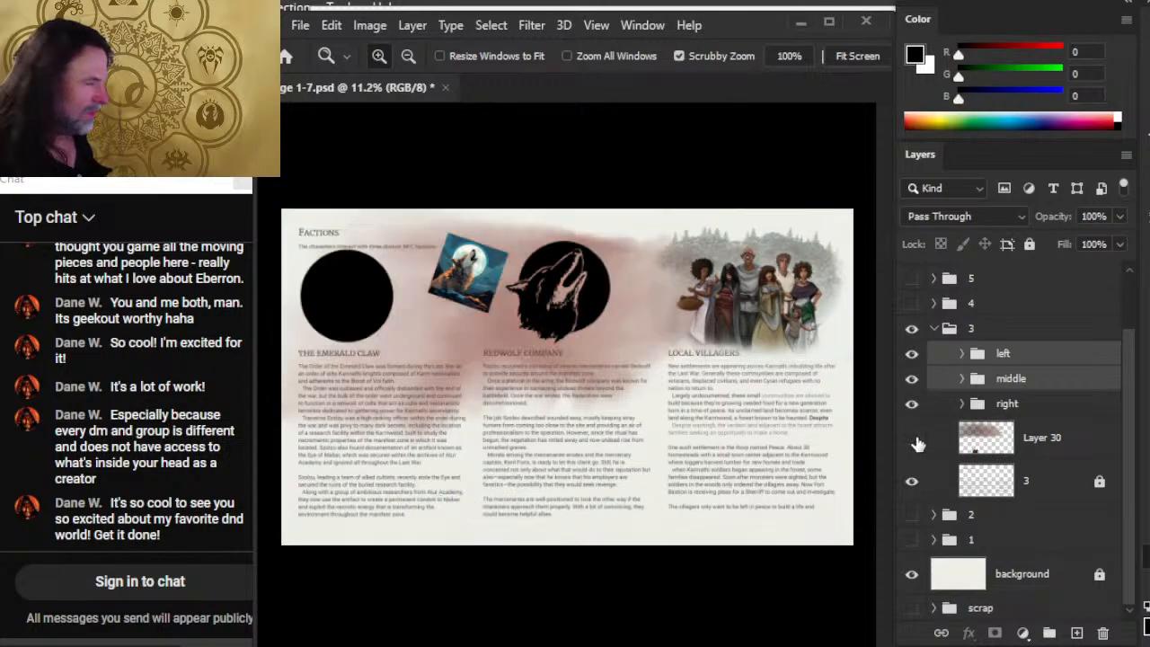
{"action": "left_click", "coordinate": [910, 438]}
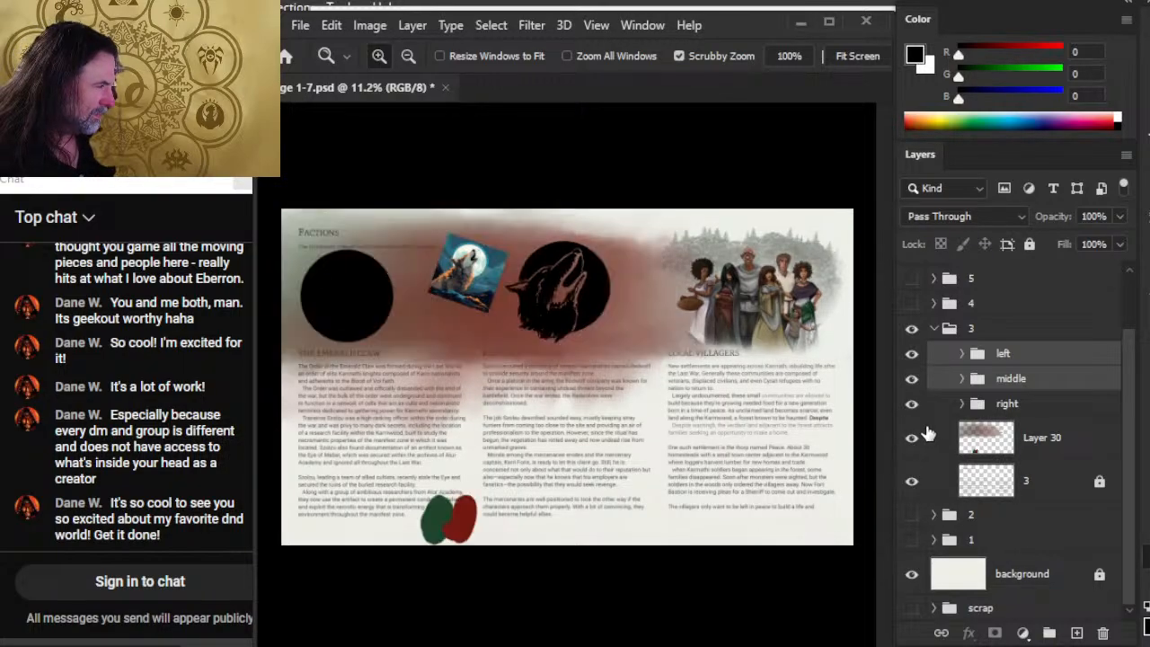
Step: Expand the middle group and hide the wolf reference picture on Layer 35
{"action": "left_click", "coordinate": [970, 380]}
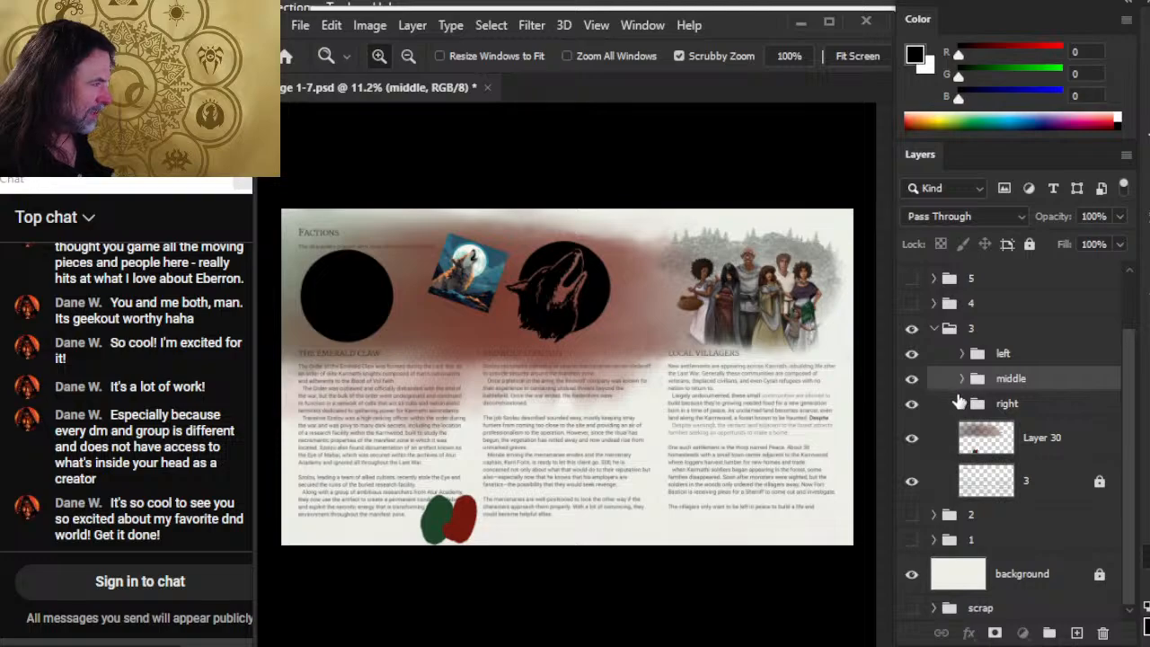
{"action": "left_click", "coordinate": [962, 379]}
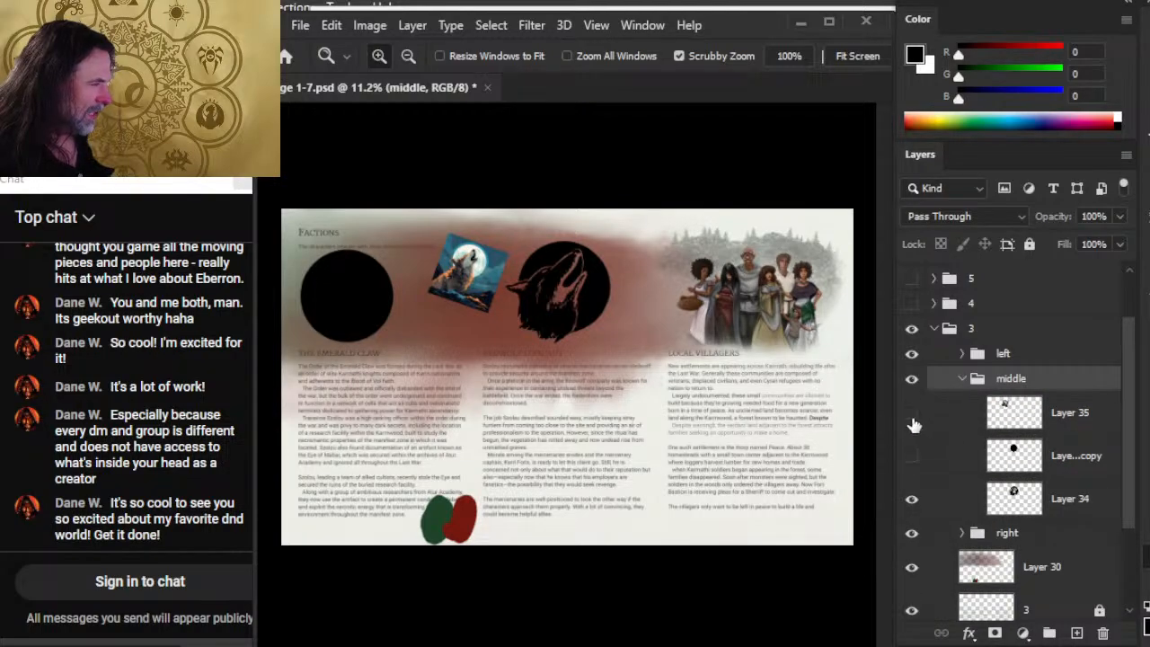
{"action": "left_click", "coordinate": [912, 418]}
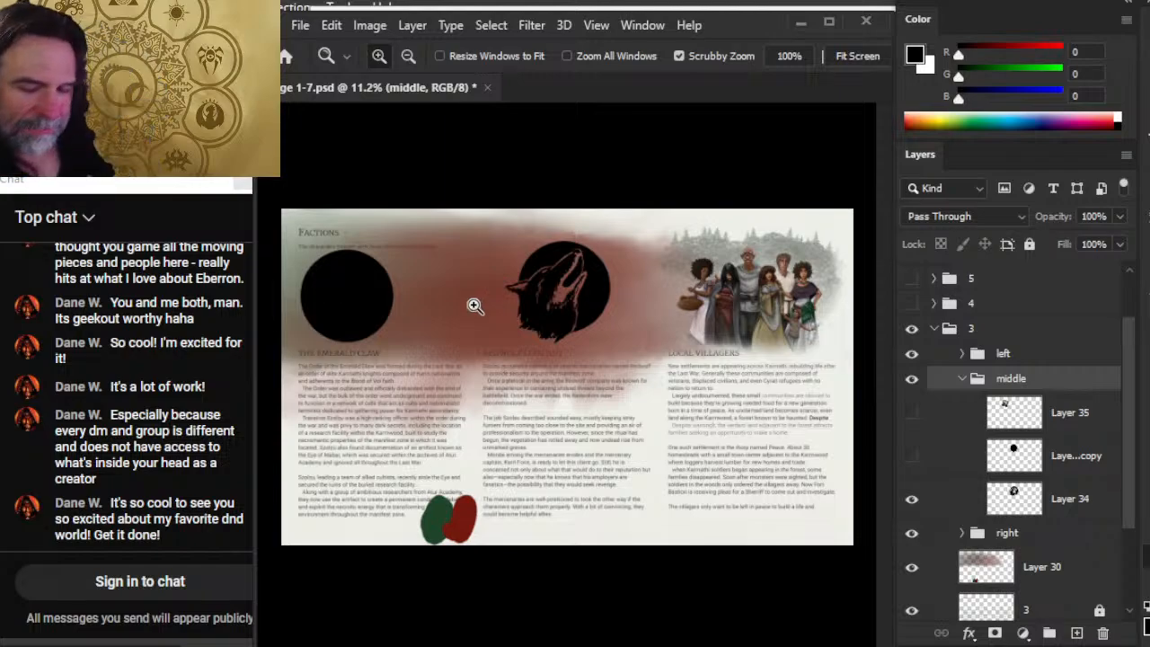
Step: Select the wolf emblem on Layer 34, nudge it slightly right and up, and hide the right group and Layer 30
{"action": "left_click", "coordinate": [547, 316]}
{"action": "left_click", "coordinate": [628, 388], "text": "alt"}
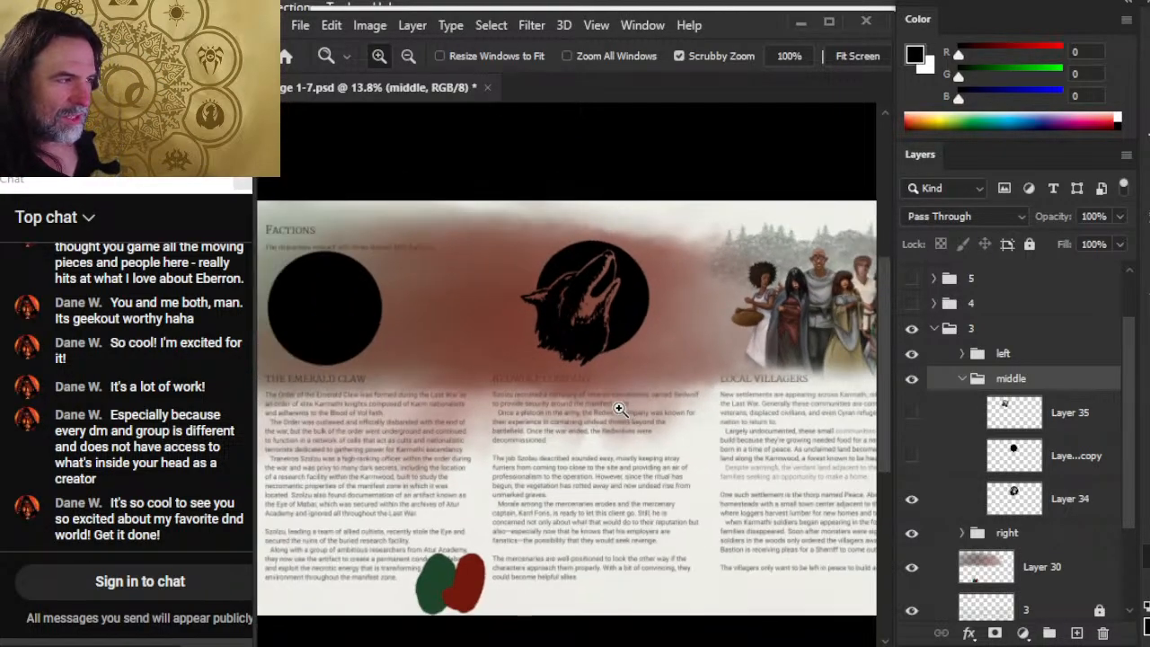
{"action": "left_click", "coordinate": [617, 318]}
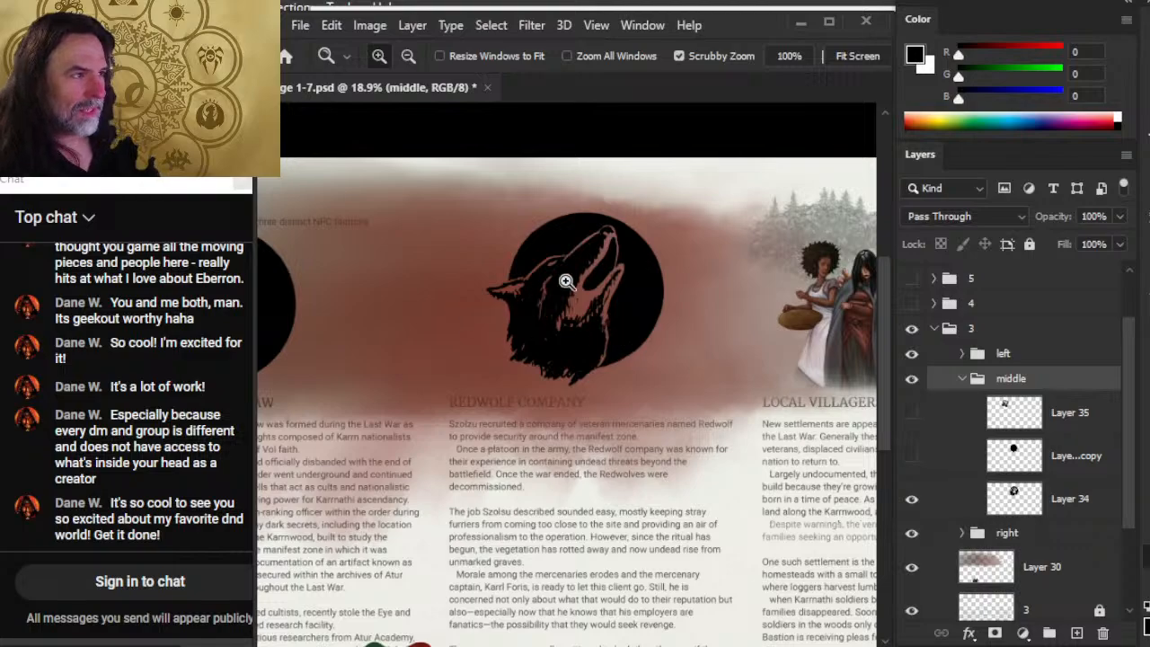
{"action": "left_click_drag", "start_coordinate": [631, 358], "coordinate": [584, 390]}
{"action": "left_click_drag", "start_coordinate": [745, 411], "coordinate": [772, 410]}
{"action": "left_click_drag", "start_coordinate": [621, 357], "coordinate": [629, 356]}
{"action": "key", "text": "l"}
{"action": "mouse_move", "coordinate": [500, 351]}
{"action": "left_mouse_down"}
{"action": "mouse_move", "coordinate": [709, 232]}
{"action": "mouse_move", "coordinate": [624, 213]}
{"action": "left_mouse_up"}
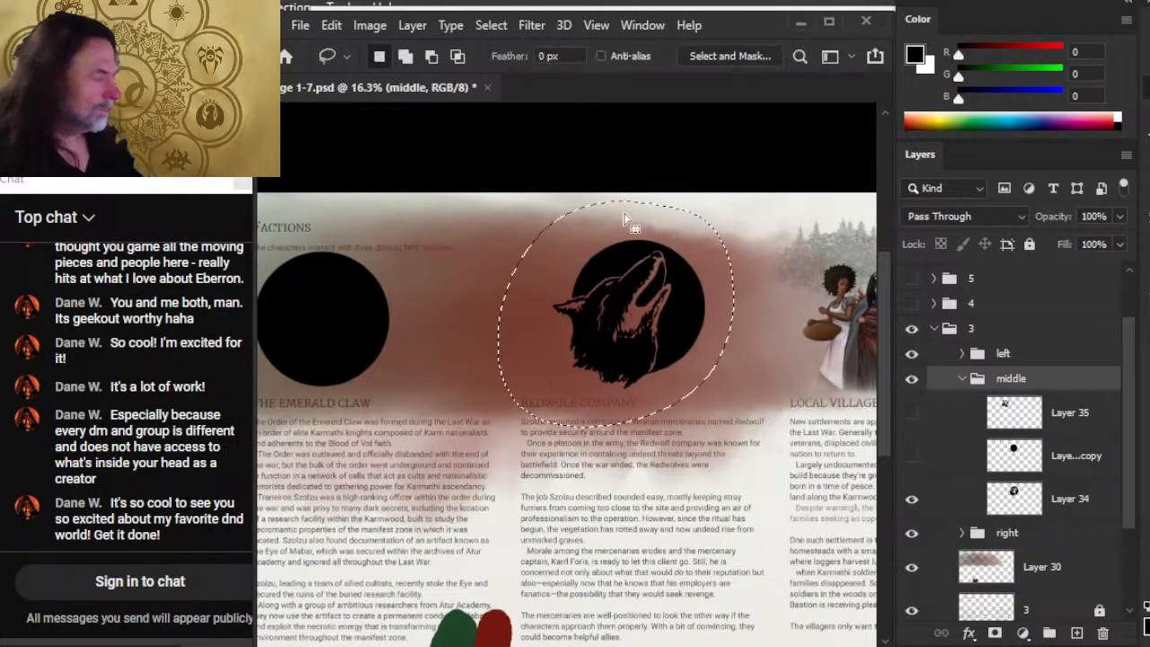
{"action": "left_click", "coordinate": [1059, 503]}
{"action": "key", "text": "v"}
{"action": "left_click", "coordinate": [1059, 505], "text": "ctrl"}
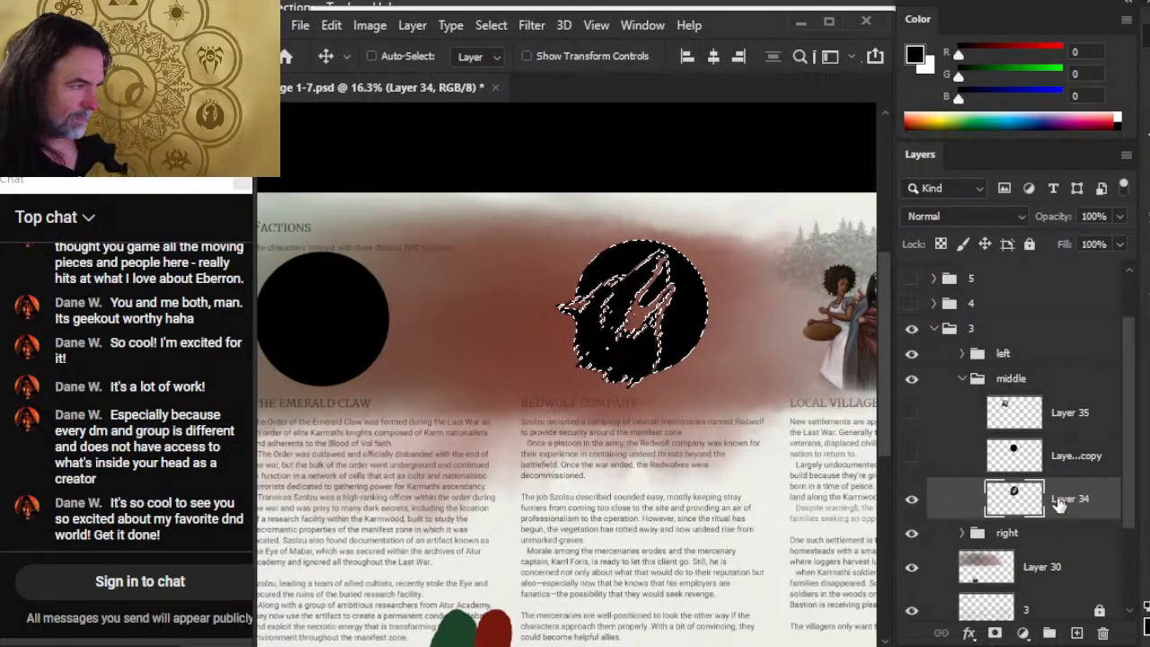
{"action": "left_click_drag", "start_coordinate": [911, 532], "coordinate": [913, 568]}
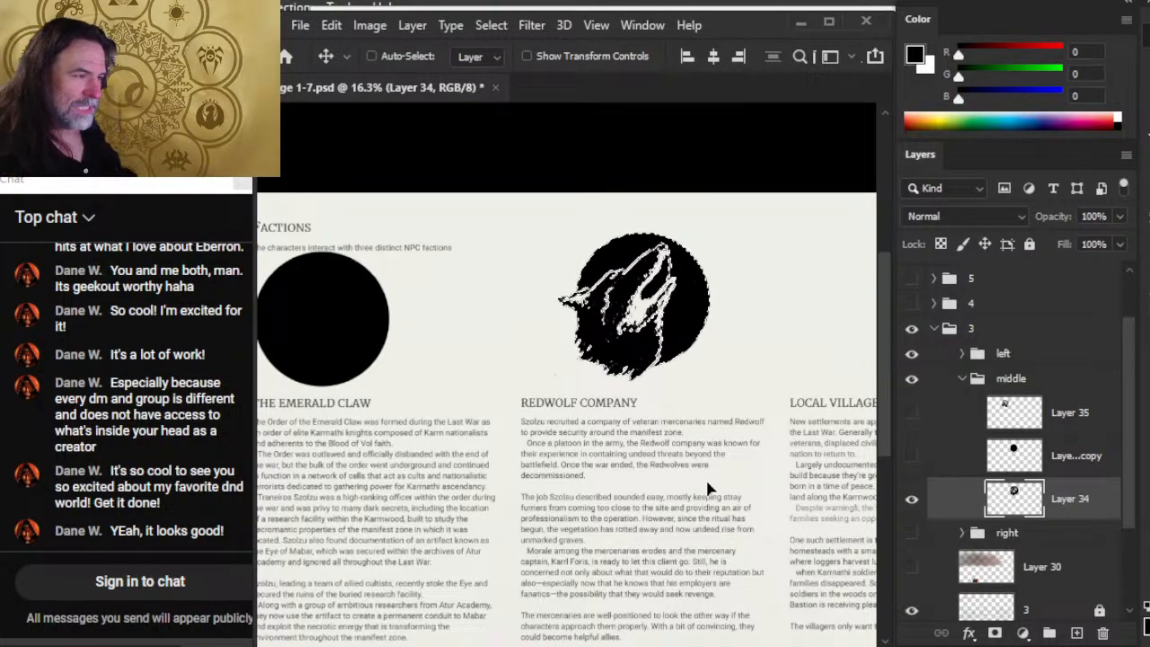
Step: Nudge the wolf emblem on Layer 34 slightly left and clear the selection around it
{"action": "left_click_drag", "start_coordinate": [404, 302], "coordinate": [571, 309]}
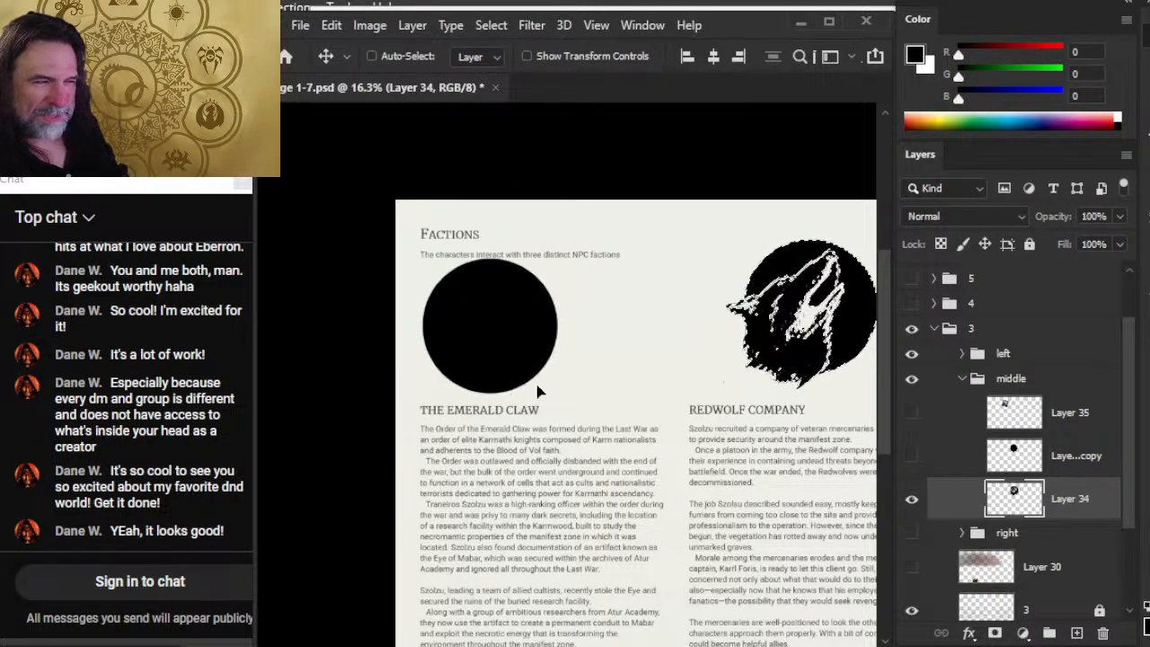
{"action": "left_click_drag", "start_coordinate": [781, 397], "coordinate": [572, 348]}
{"action": "key", "text": "z"}
{"action": "left_click_drag", "start_coordinate": [734, 403], "coordinate": [655, 416]}
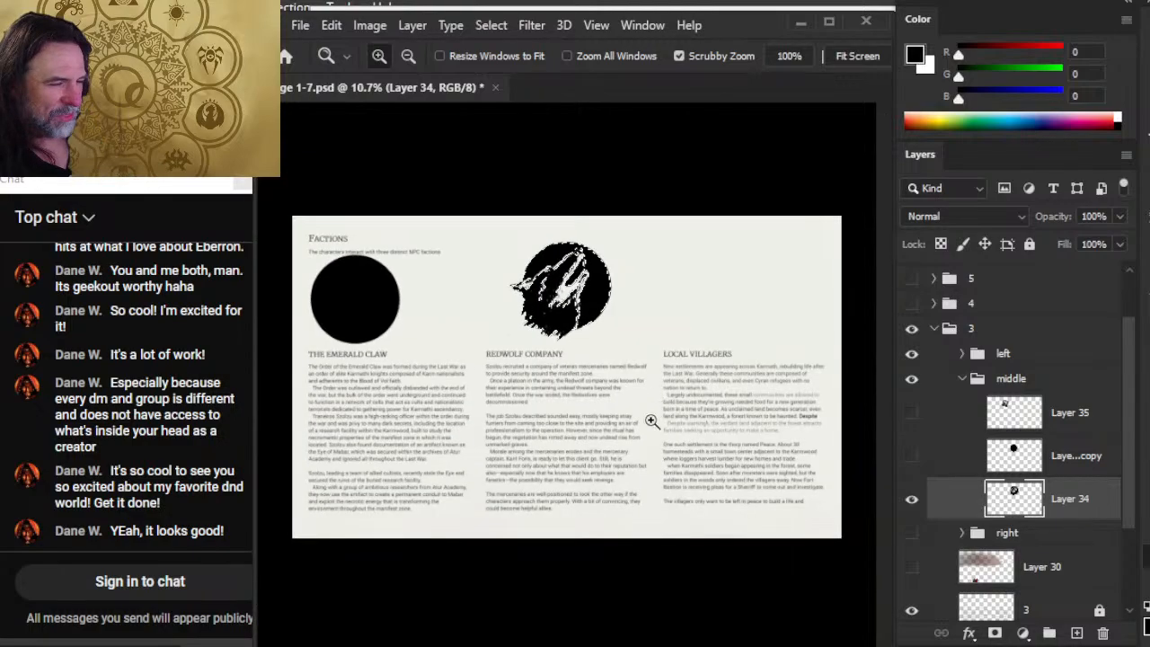
{"action": "left_click_drag", "start_coordinate": [572, 305], "coordinate": [651, 310]}
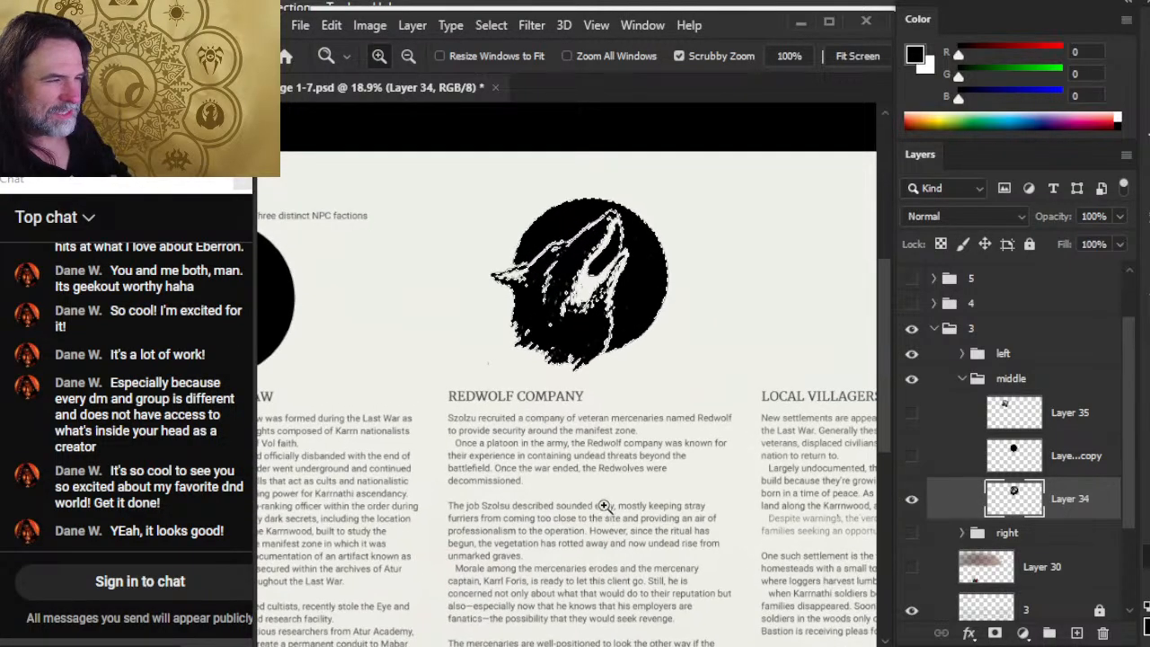
{"action": "left_click_drag", "start_coordinate": [656, 394], "coordinate": [588, 432]}
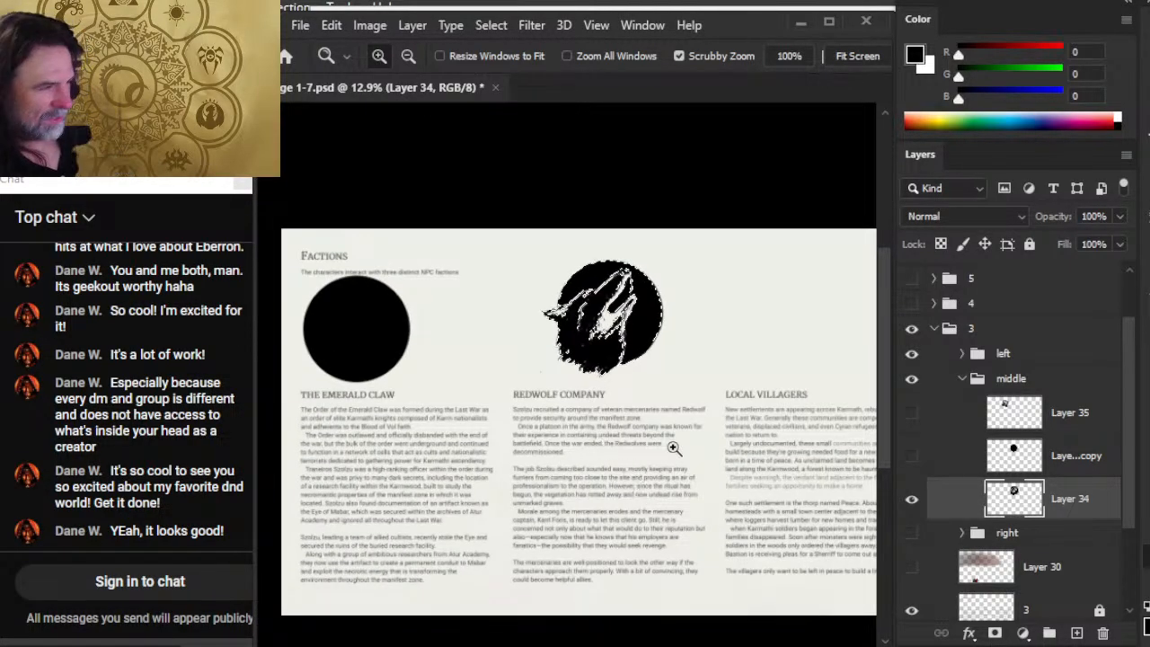
{"action": "key", "text": "v"}
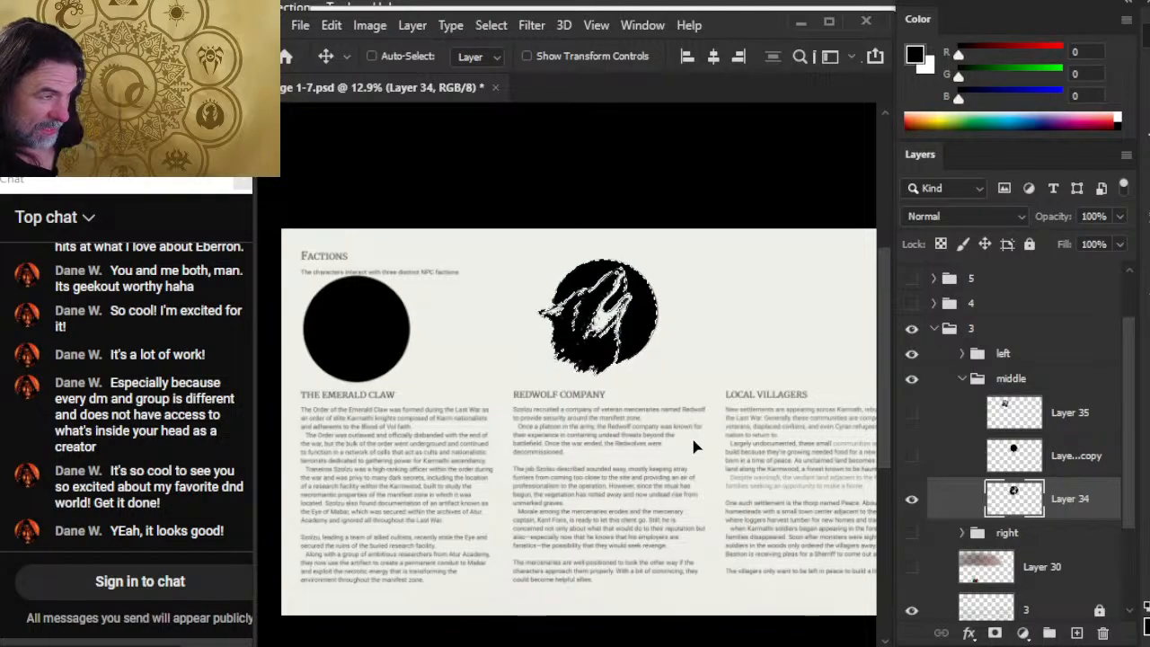
{"action": "key", "text": "l"}
{"action": "key", "text": "ctrl+d"}
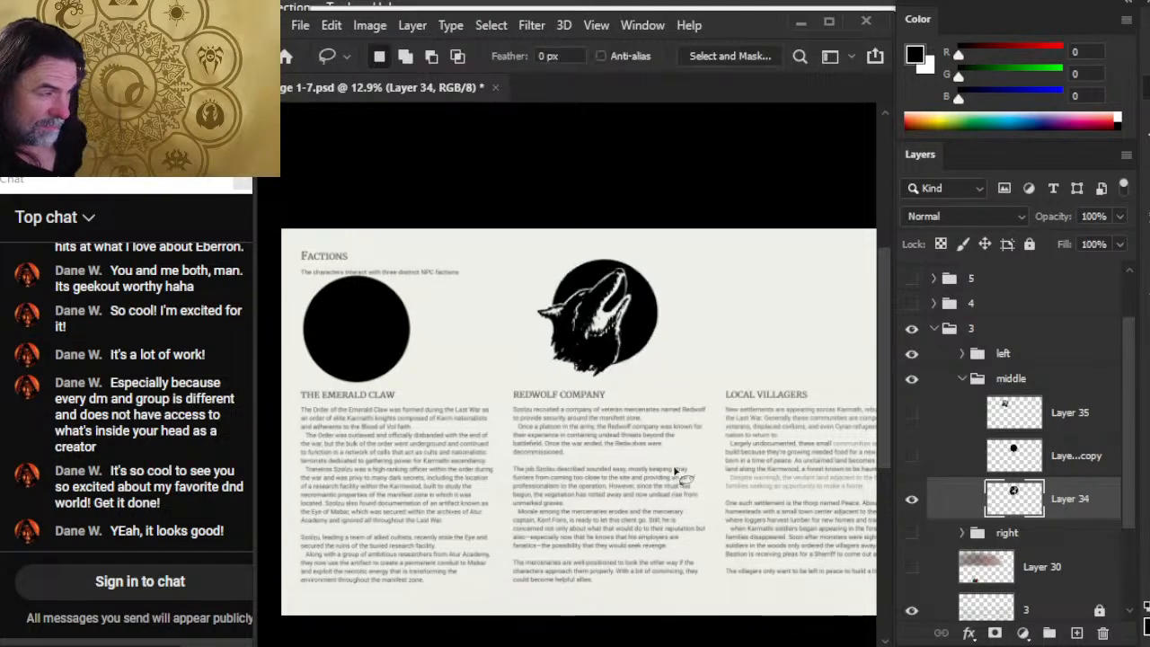
Step: Examine the Factions page, comparing the spacing of the black circle and wolf emblem against their headings and text columns
{"action": "key", "text": "z"}
{"action": "left_click_drag", "start_coordinate": [559, 474], "coordinate": [609, 531]}
{"action": "left_click_drag", "start_coordinate": [755, 483], "coordinate": [696, 472]}
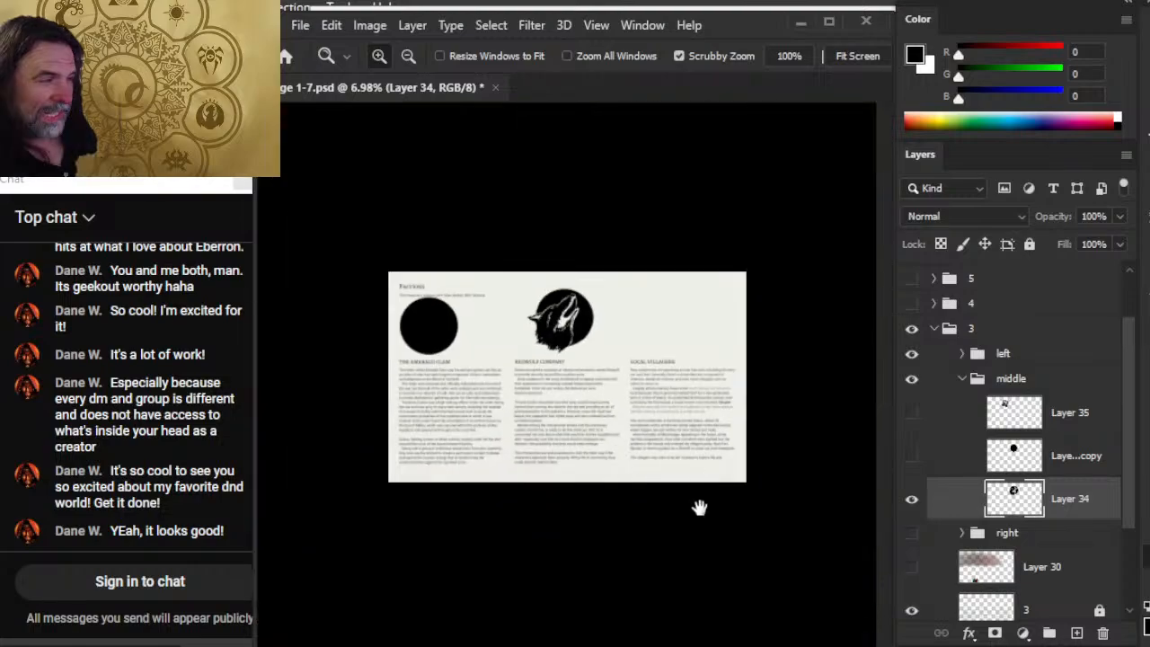
{"action": "left_click_drag", "start_coordinate": [478, 370], "coordinate": [549, 344]}
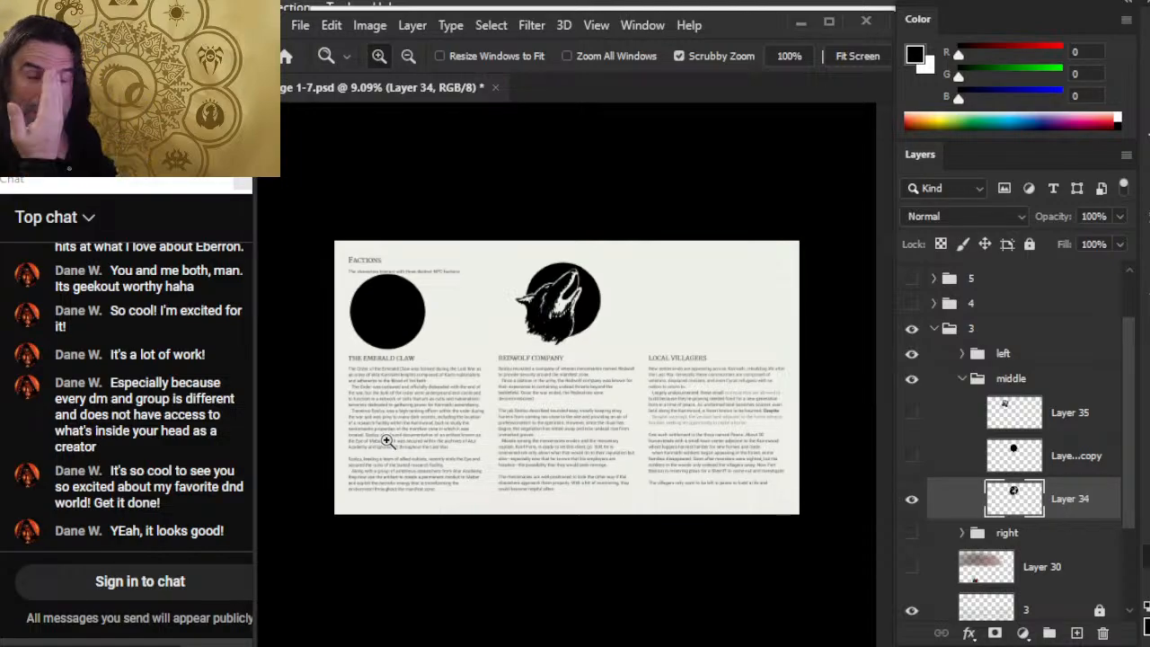
{"action": "left_click_drag", "start_coordinate": [383, 401], "coordinate": [618, 411]}
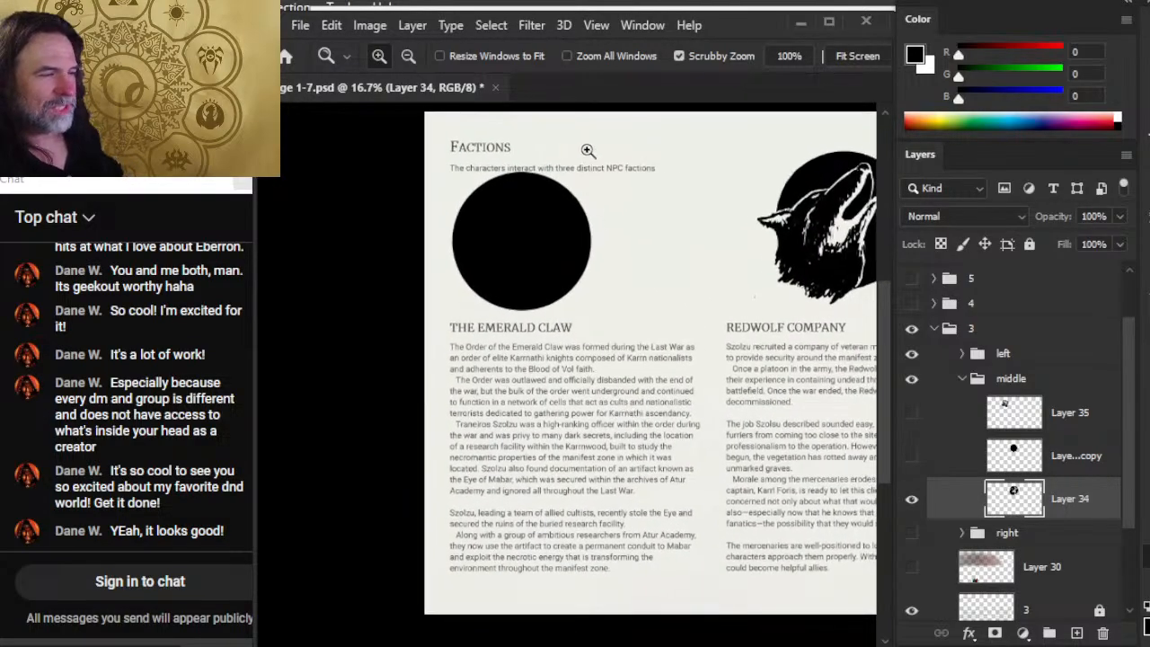
{"action": "left_click_drag", "start_coordinate": [700, 396], "coordinate": [698, 368]}
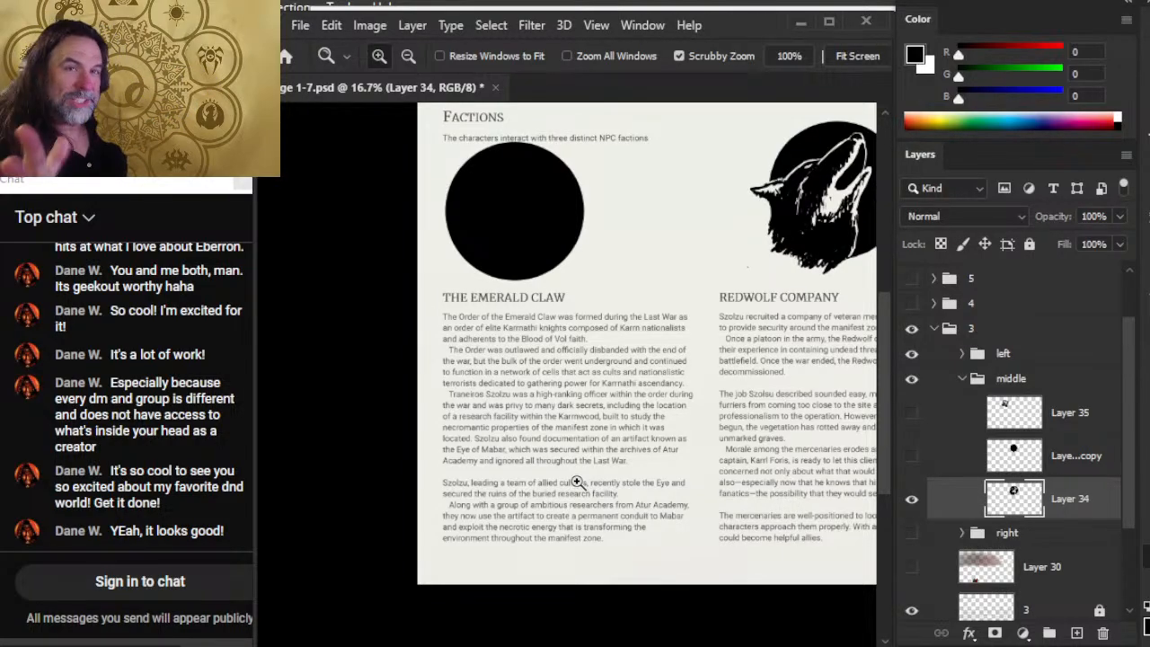
{"action": "left_click_drag", "start_coordinate": [769, 354], "coordinate": [706, 356]}
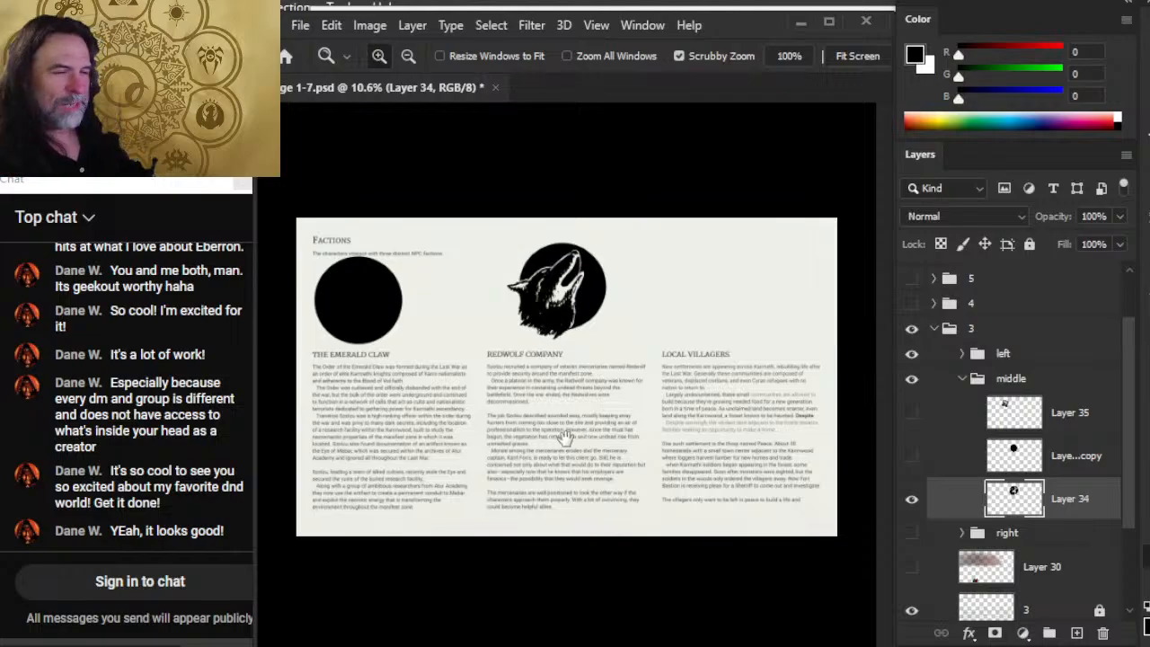
{"action": "left_click_drag", "start_coordinate": [345, 396], "coordinate": [609, 361]}
{"action": "mouse_move", "coordinate": [662, 398]}
{"action": "left_mouse_down"}
{"action": "mouse_move", "coordinate": [637, 392]}
{"action": "mouse_move", "coordinate": [639, 410]}
{"action": "mouse_move", "coordinate": [673, 403]}
{"action": "left_mouse_up"}
{"action": "left_click_drag", "start_coordinate": [710, 338], "coordinate": [665, 389]}
{"action": "left_click_drag", "start_coordinate": [692, 471], "coordinate": [669, 418]}
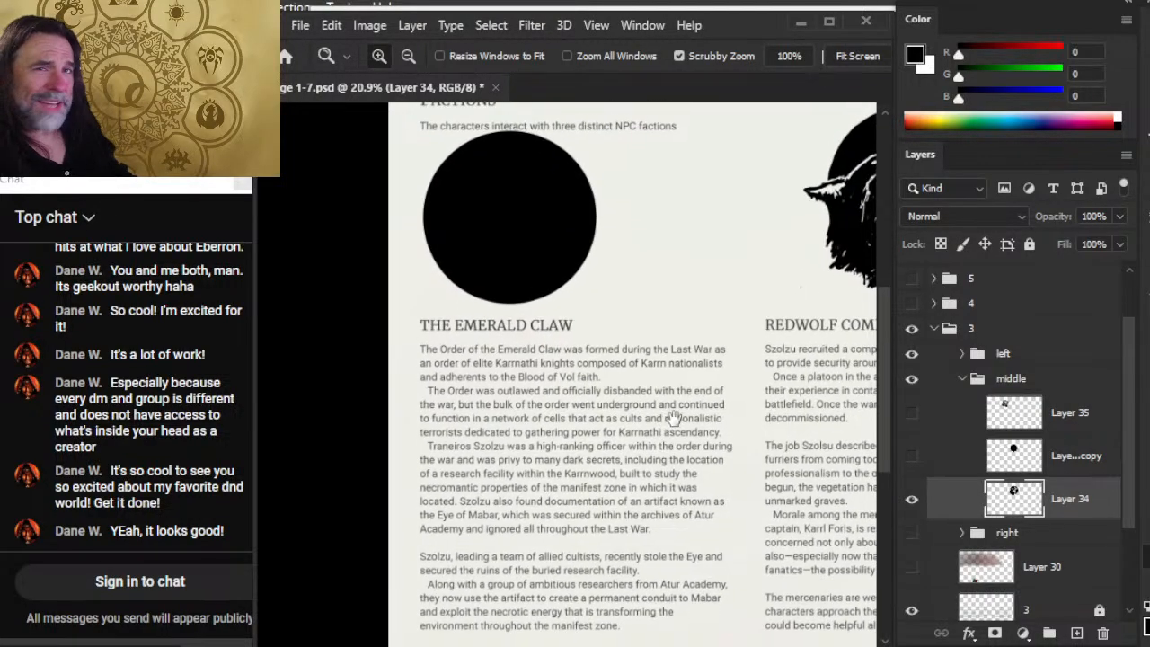
{"action": "scroll", "coordinate": [669, 419], "scroll_direction": "up", "scroll_amount": 3}
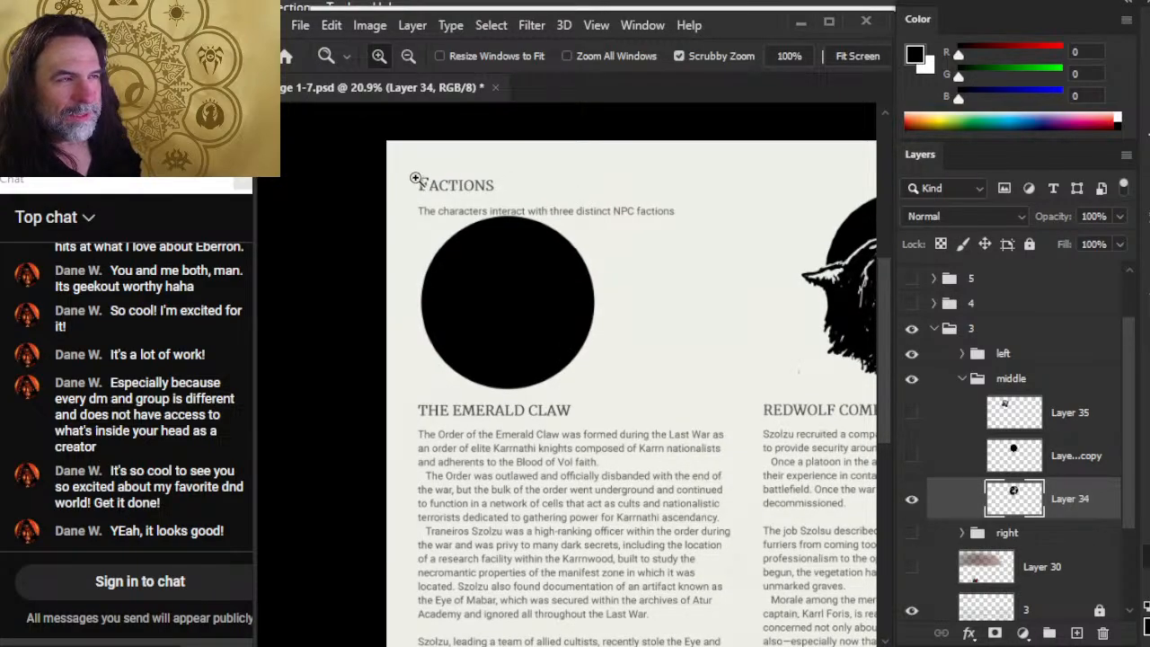
{"action": "left_click_drag", "start_coordinate": [479, 528], "coordinate": [629, 408]}
{"action": "scroll", "coordinate": [629, 409], "scroll_direction": "down", "scroll_amount": 3}
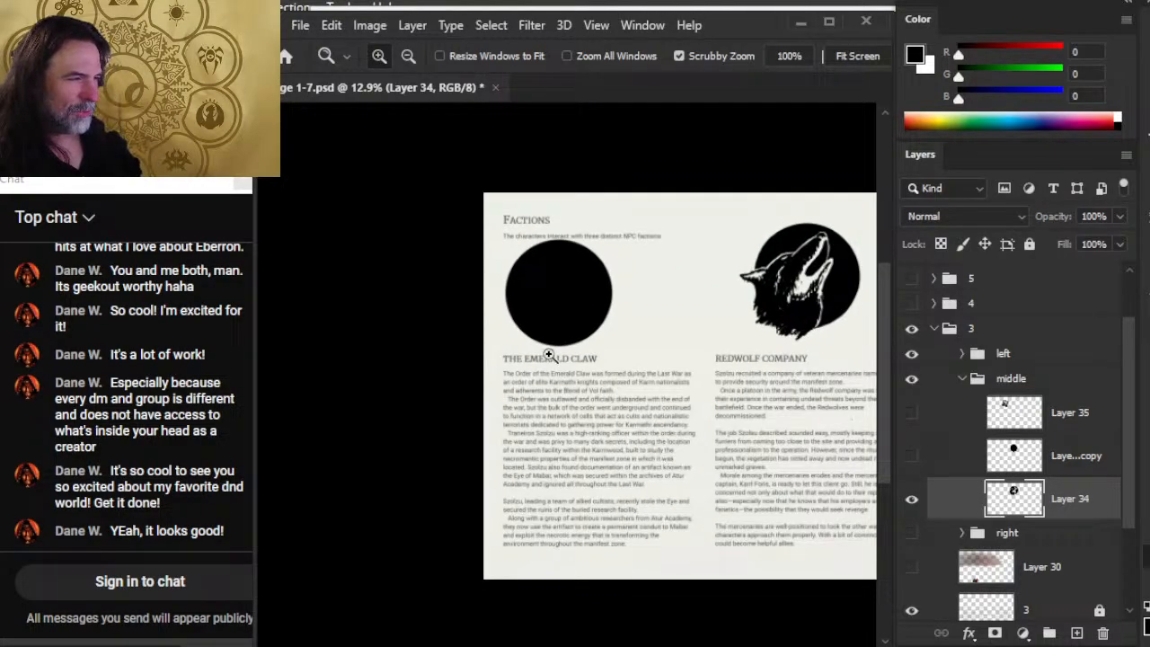
Step: Lasso The Emerald Claw heading and its text column, and unlock text layer 3 for editing
{"action": "key", "text": "l"}
{"action": "left_click_drag", "start_coordinate": [471, 320], "coordinate": [660, 350]}
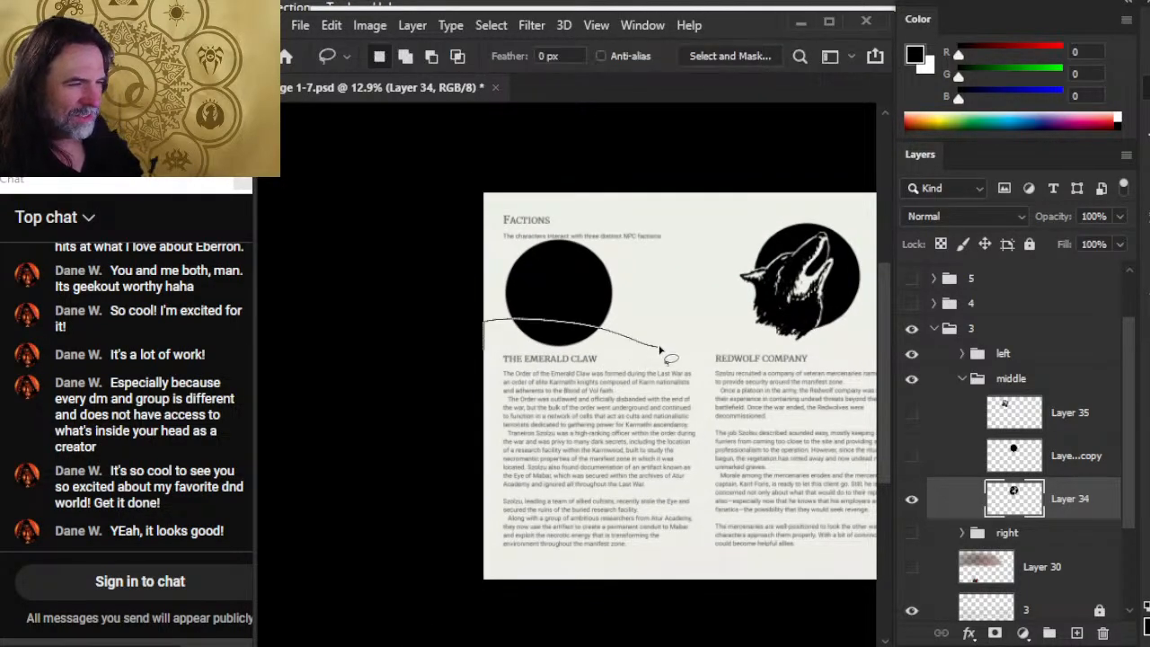
{"action": "mouse_move", "coordinate": [483, 500]}
{"action": "left_mouse_down"}
{"action": "mouse_move", "coordinate": [517, 579]}
{"action": "mouse_move", "coordinate": [661, 578]}
{"action": "left_mouse_up"}
{"action": "left_click_drag", "start_coordinate": [702, 417], "coordinate": [701, 368]}
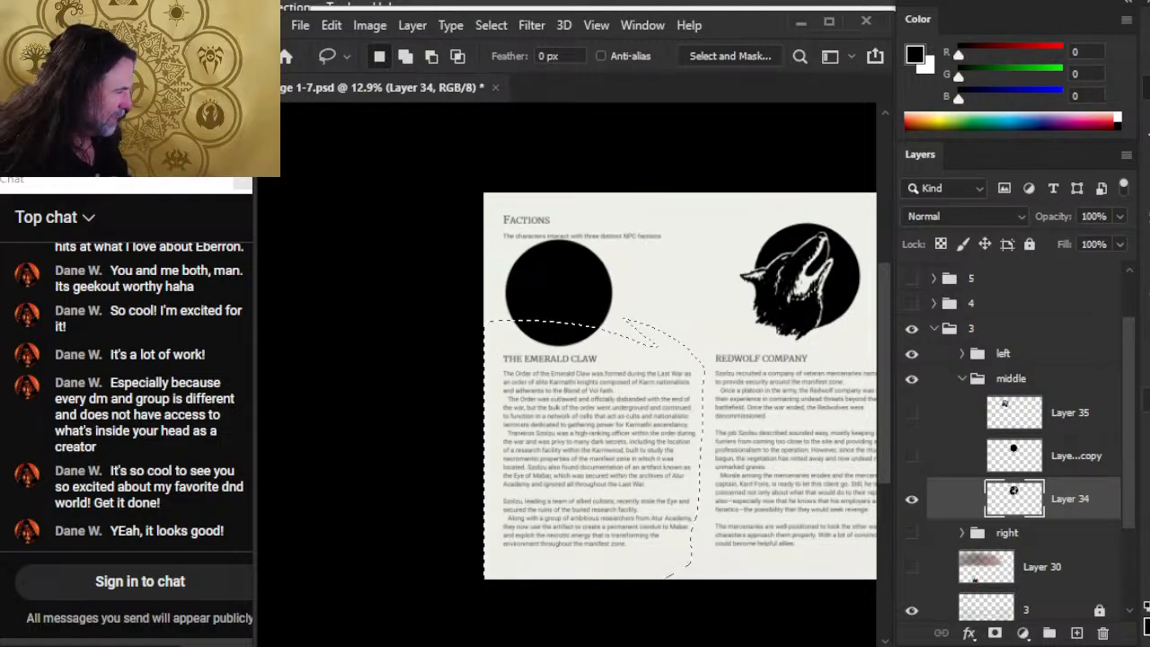
{"action": "scroll", "coordinate": [1122, 413], "scroll_direction": "down", "scroll_amount": 3}
{"action": "left_click", "coordinate": [1046, 480]}
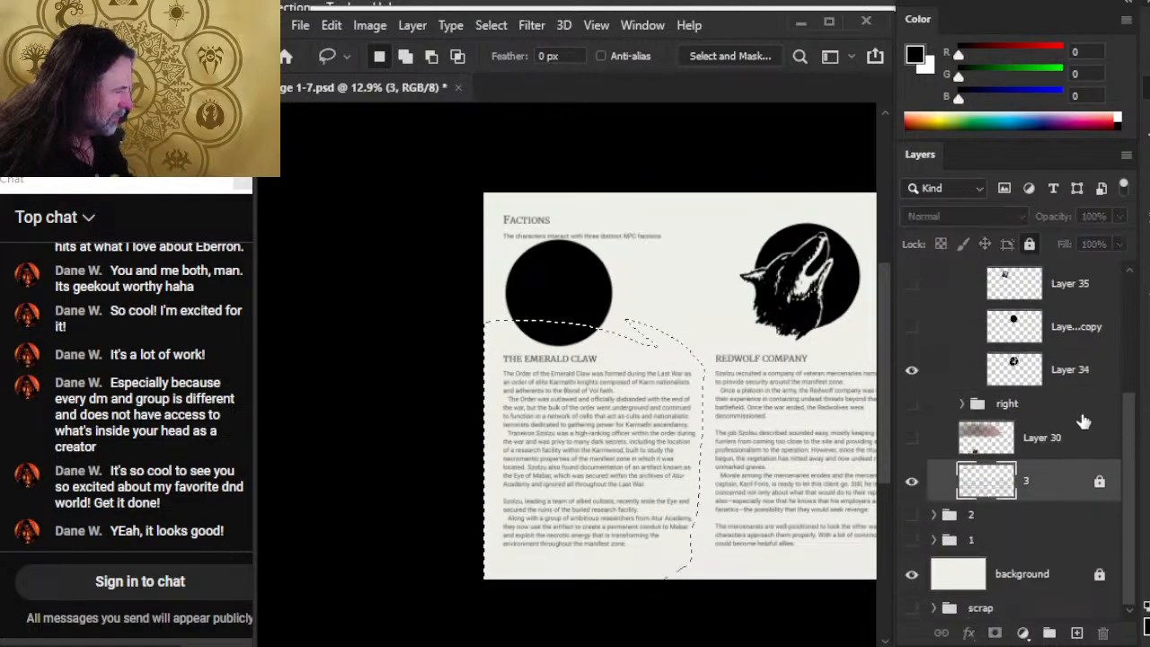
{"action": "left_click", "coordinate": [1030, 246]}
Step: Try moving the lassoed Emerald Claw heading and text down away from the black circle, and clear the selection
{"action": "key", "text": "v"}
{"action": "key", "text": "shift+Down"}
{"action": "key", "text": "shift+Down"}
{"action": "key", "text": "shift+Down"}
{"action": "key", "text": "shift+Down"}
{"action": "key", "text": "shift+Down"}
{"action": "key", "text": "shift+Down"}
{"action": "key", "text": "shift+Down"}
{"action": "key", "text": "shift+Down"}
{"action": "key", "text": "shift+Down"}
{"action": "key", "text": "shift+Down"}
{"action": "key", "text": "shift+Down"}
{"action": "key", "text": "shift+Down"}
{"action": "key", "text": "shift+Down"}
{"action": "key", "text": "shift+Down"}
{"action": "key", "text": "shift+Down"}
{"action": "key", "text": "shift+Down"}
{"action": "key", "text": "shift+Down"}
{"action": "key", "text": "shift+Down"}
{"action": "key", "text": "shift+Down"}
{"action": "key", "text": "shift+Down"}
{"action": "key", "text": "shift+Down"}
{"action": "key", "text": "shift+Down"}
{"action": "key", "text": "shift+Down"}
{"action": "key", "text": "shift+Down"}
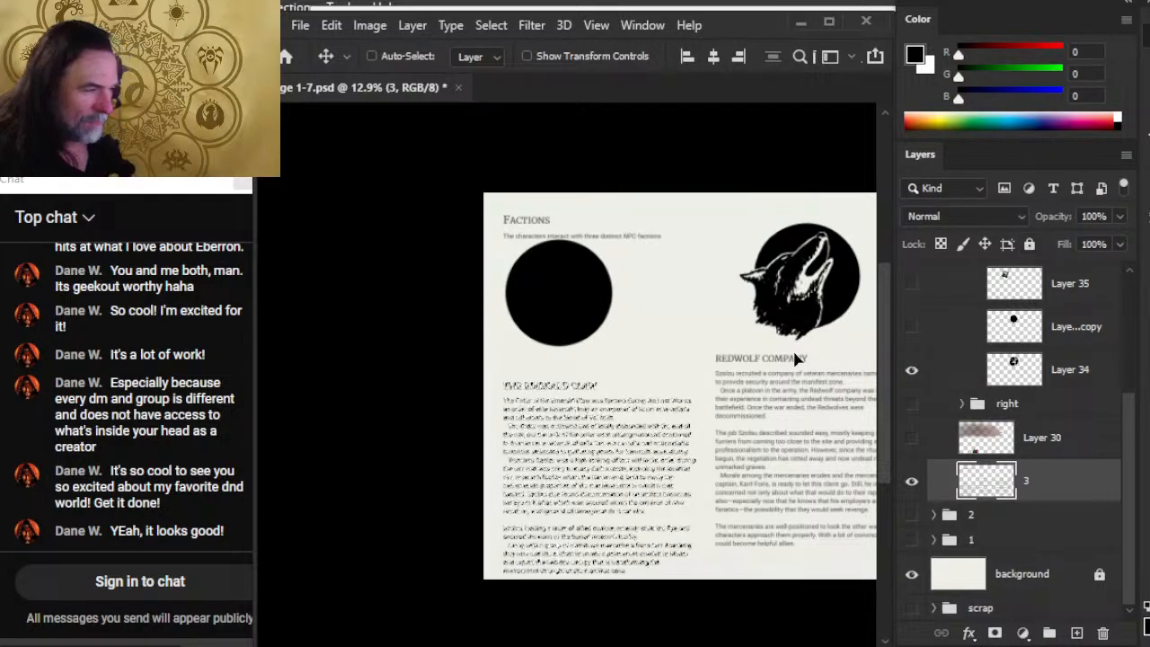
{"action": "key", "text": "l"}
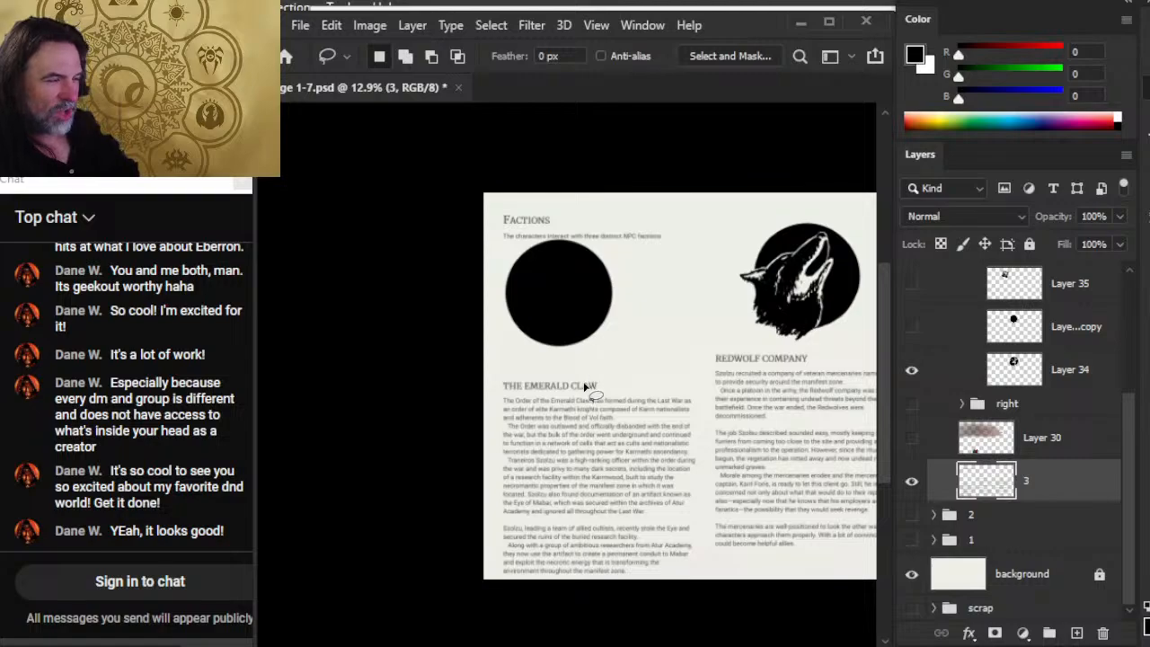
{"action": "key", "text": "v"}
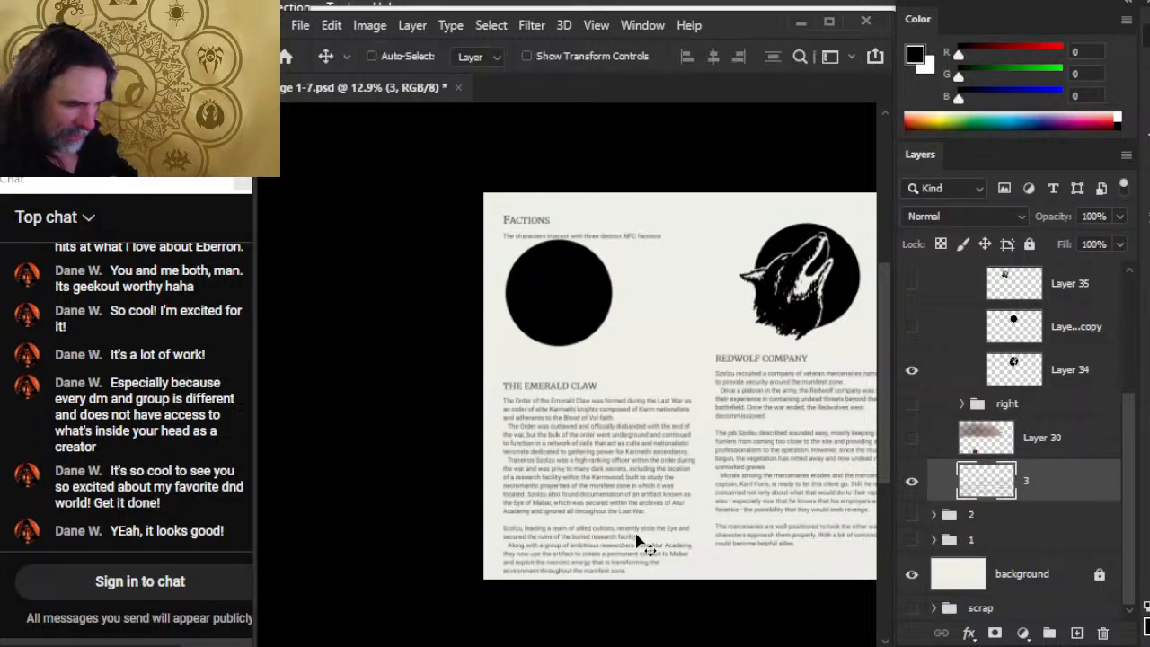
Step: Undo and redo the text move to compare both positions, leaving the text at its original height with the lasso restored
{"action": "key", "text": "ctrl"}
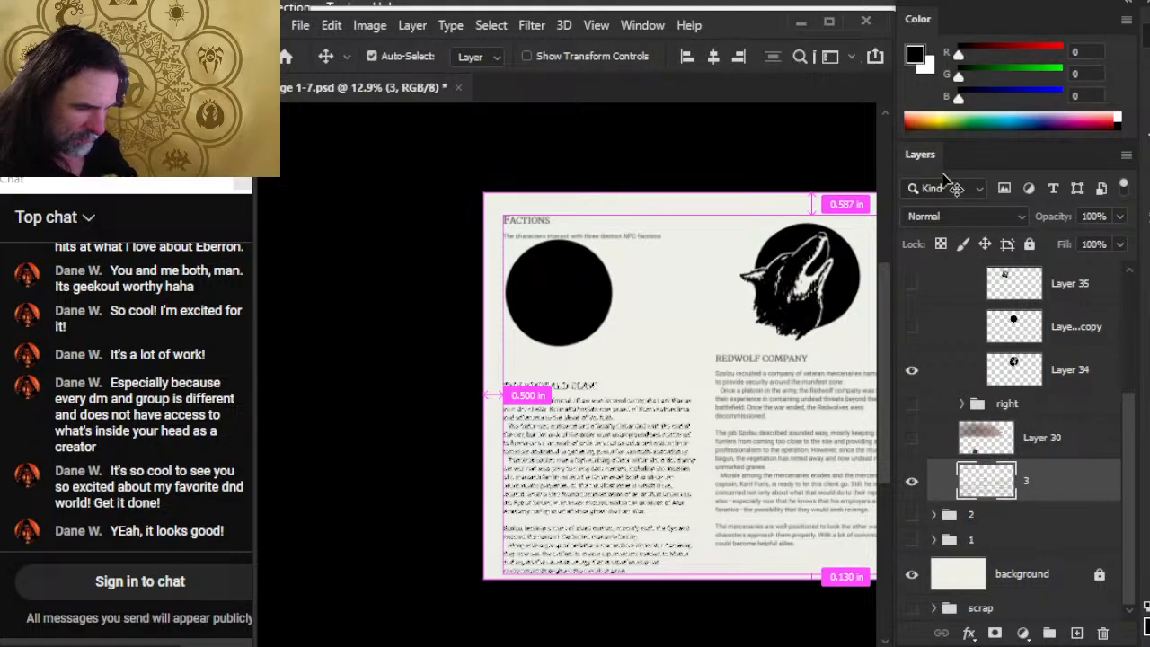
{"action": "key", "text": "ctrl+z"}
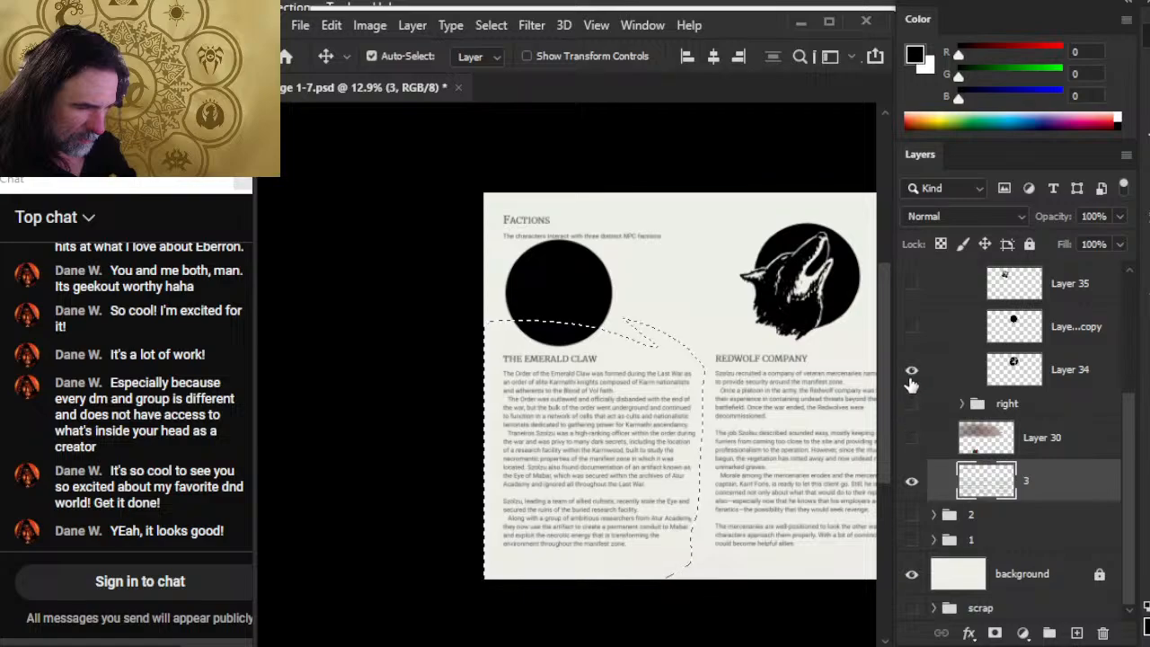
{"action": "key", "text": "ctrl+shift+z"}
{"action": "key", "text": "ctrl+z"}
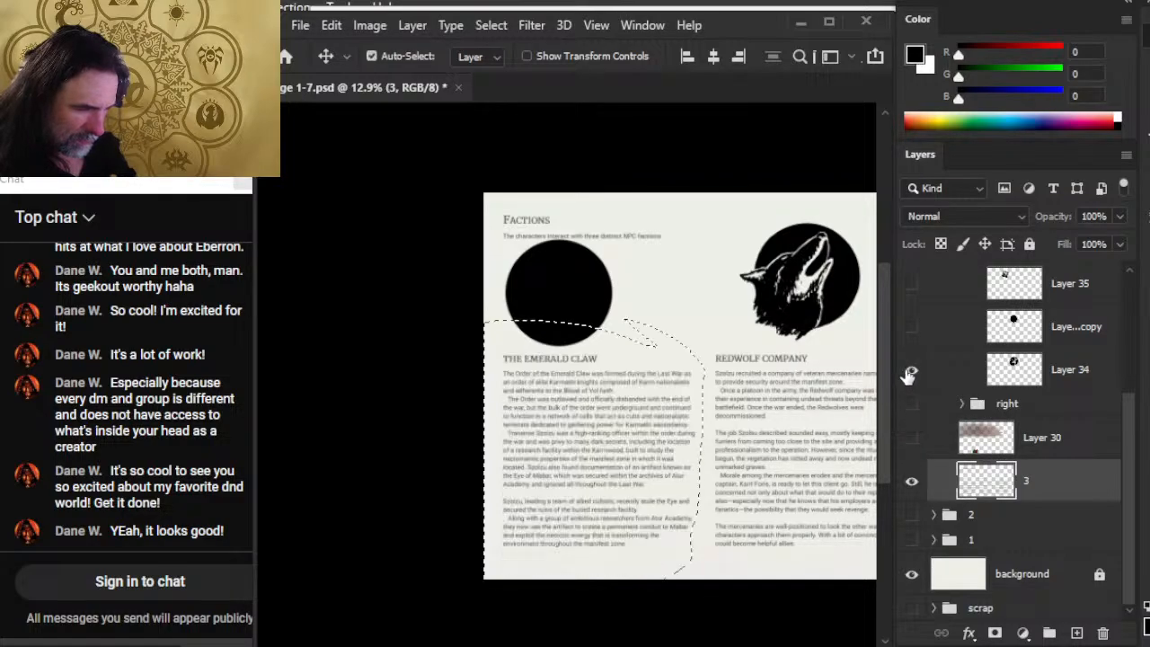
{"action": "key", "text": "ctrl+shift+z"}
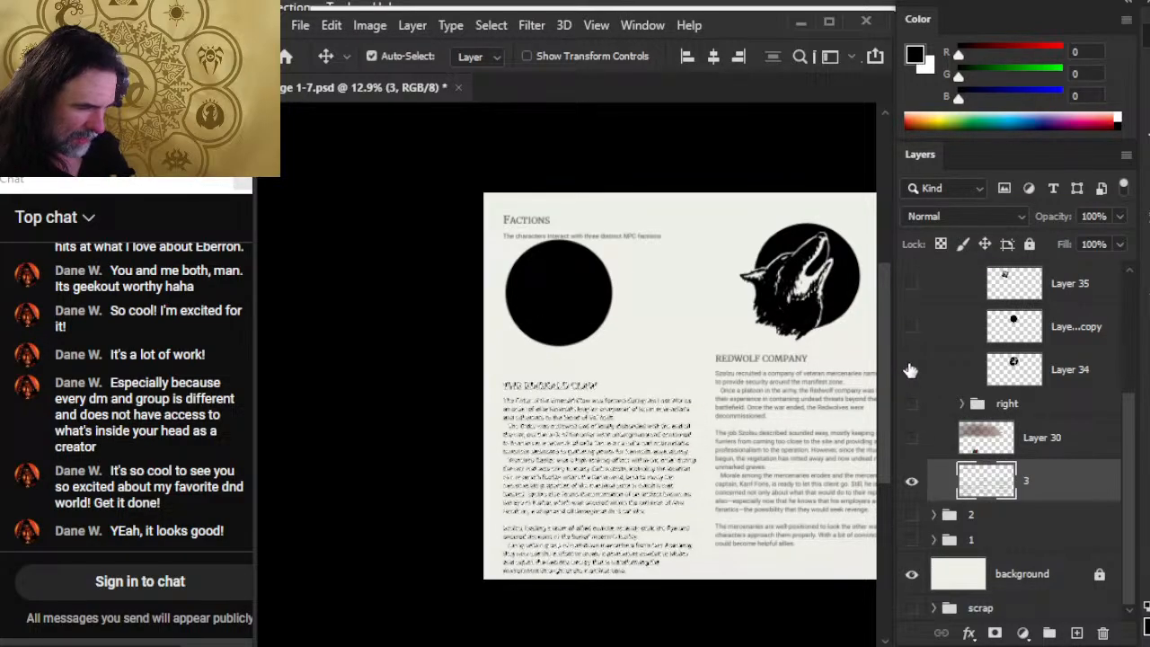
{"action": "key", "text": "ctrl+z"}
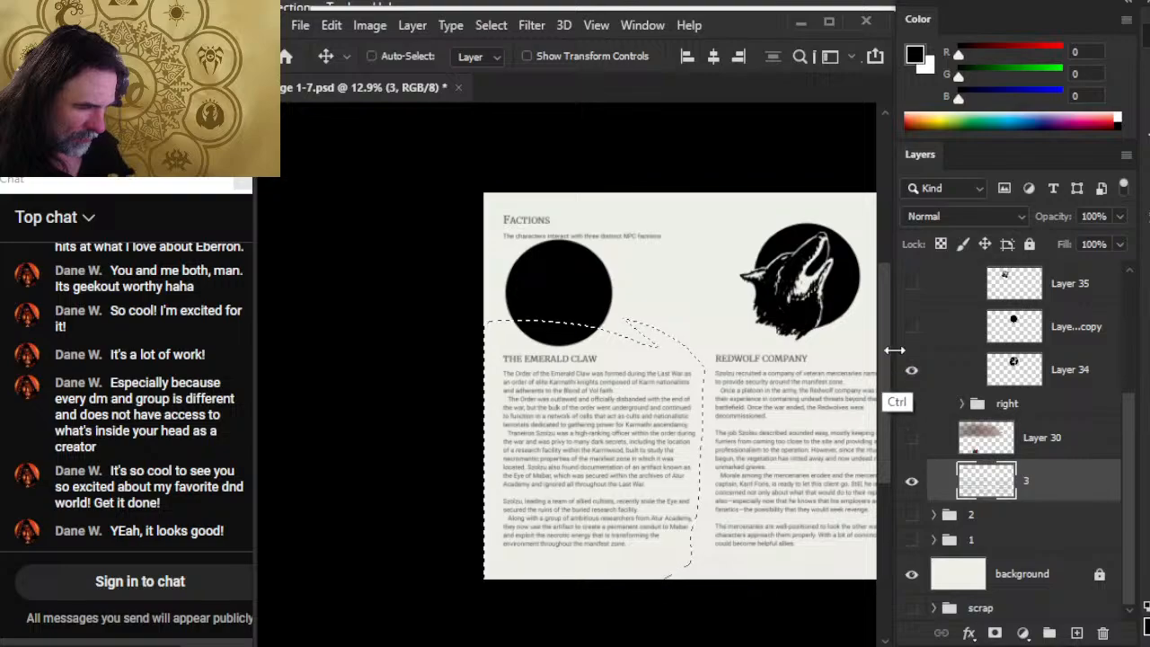
Step: Clear the selection and try moving the left group's black circle on Layer 33 right, above the Emerald Claw column
{"action": "key", "text": "l"}
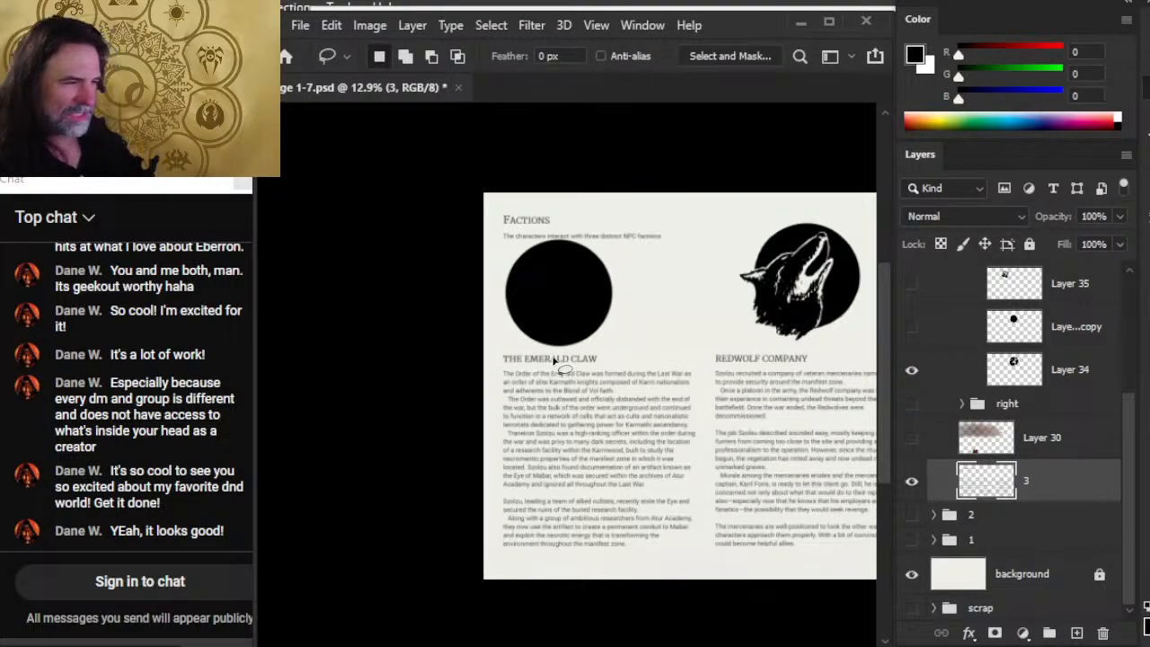
{"action": "left_click", "coordinate": [561, 415]}
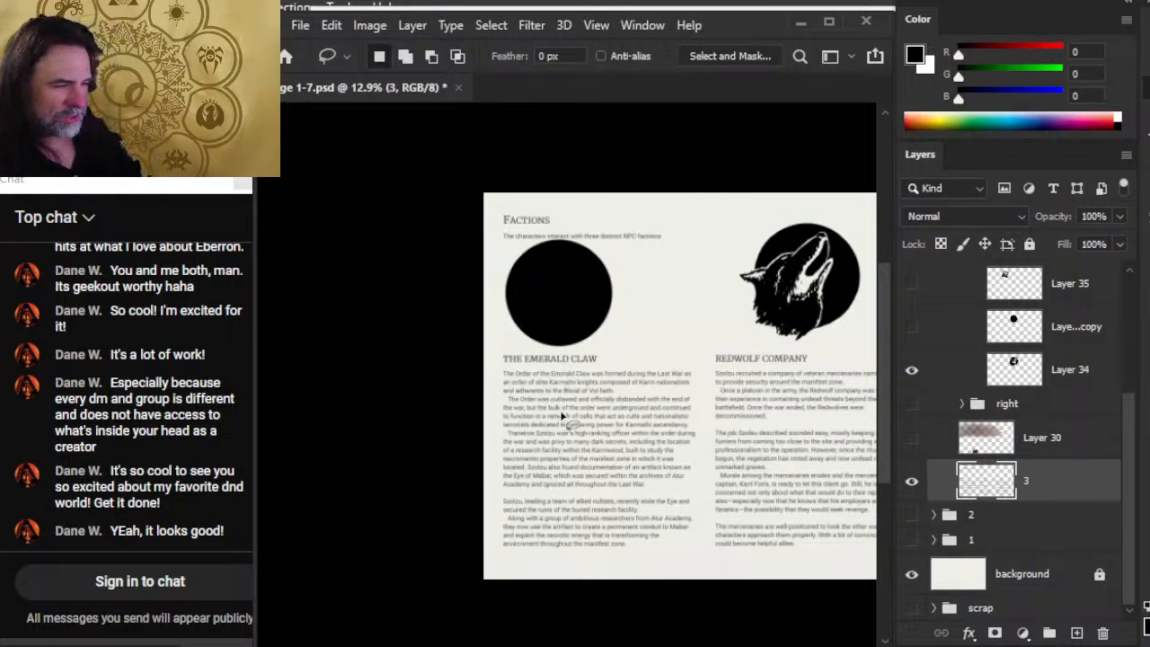
{"action": "scroll", "coordinate": [1130, 471], "scroll_direction": "up", "scroll_amount": 3}
{"action": "left_click", "coordinate": [1033, 339]}
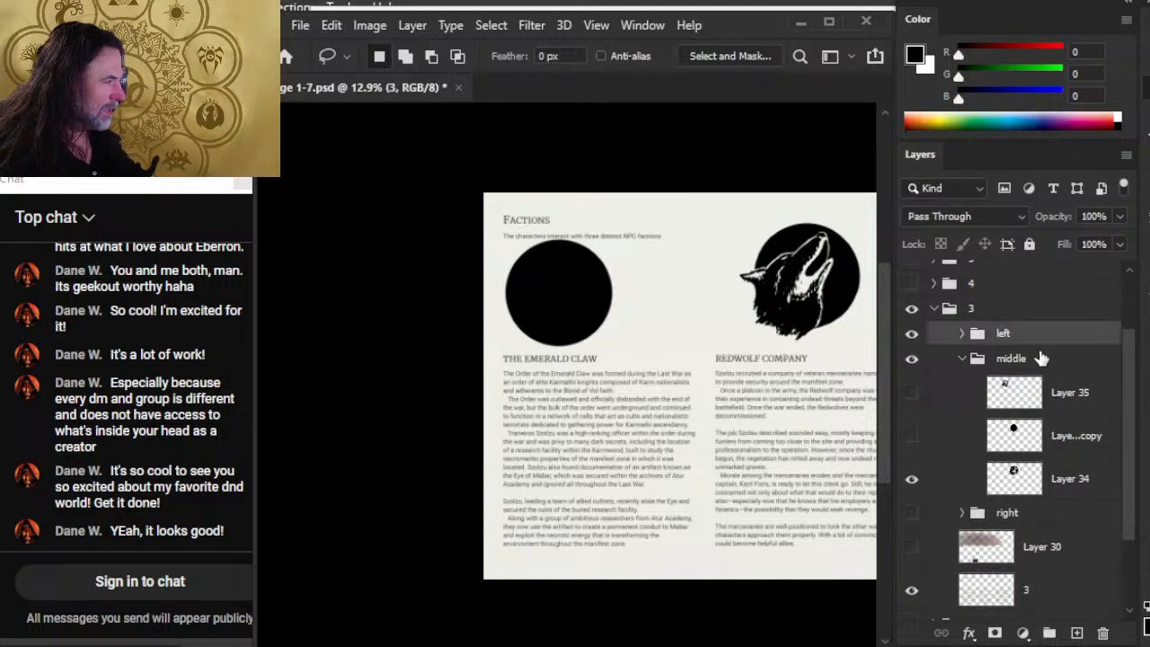
{"action": "left_click", "coordinate": [962, 334]}
{"action": "left_click", "coordinate": [1064, 372]}
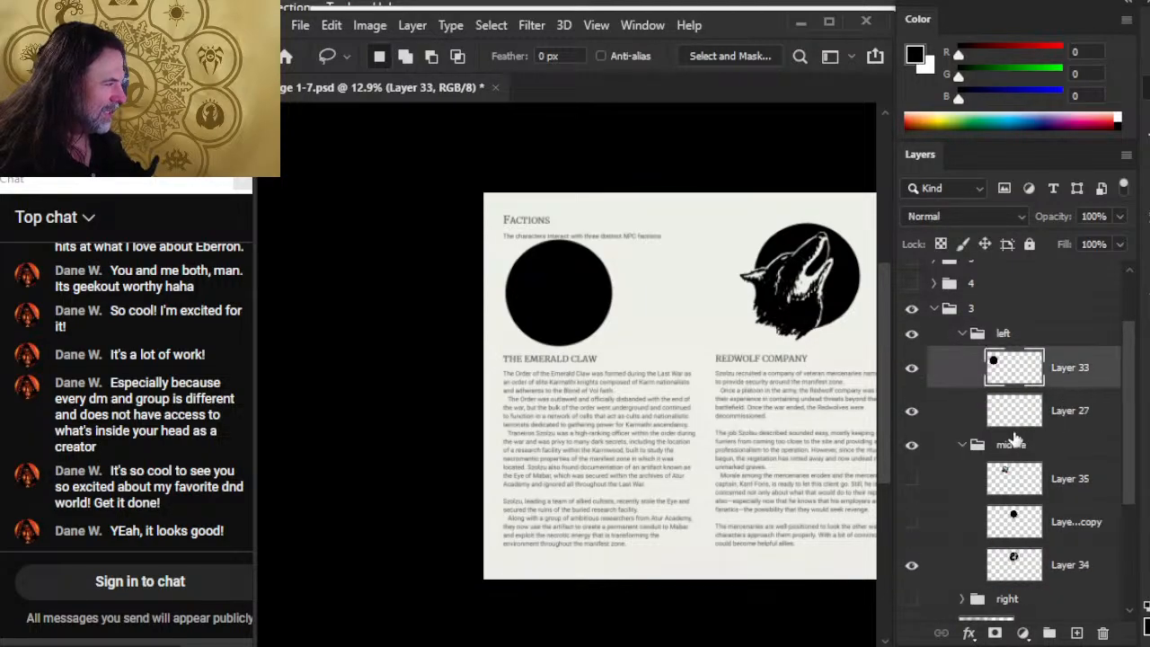
{"action": "key", "text": "v"}
{"action": "mouse_move", "coordinate": [663, 319]}
{"action": "left_mouse_down"}
{"action": "mouse_move", "coordinate": [672, 311]}
{"action": "mouse_move", "coordinate": [661, 313]}
{"action": "left_mouse_up"}
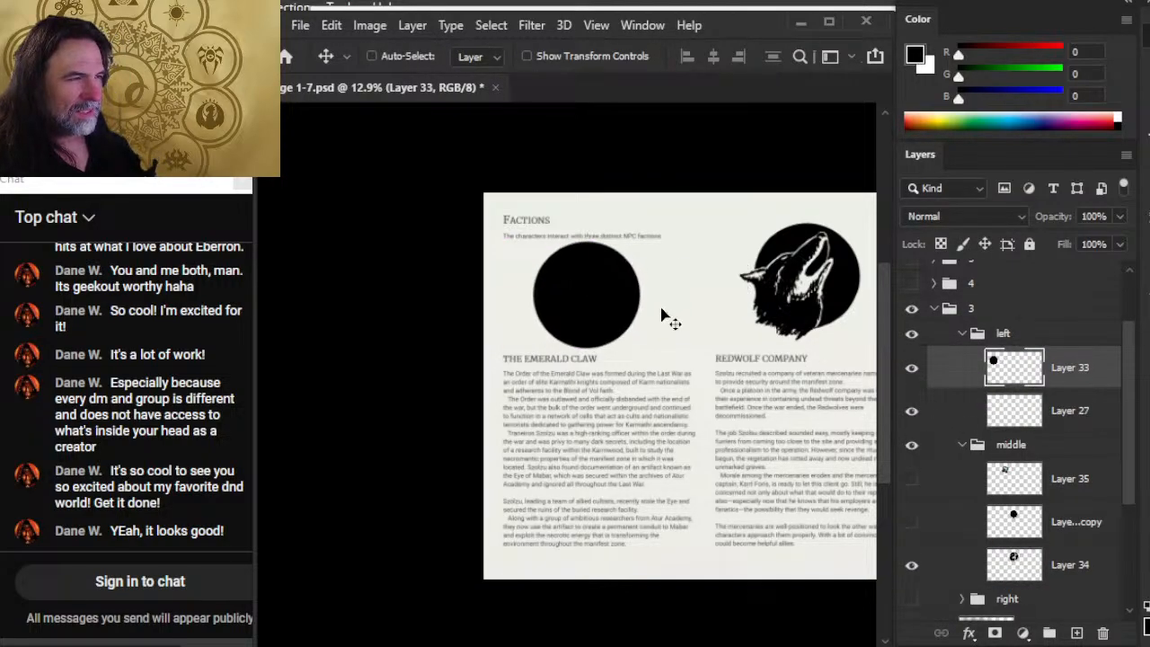
Step: Undo the circle's move and the deselection to bring back the lasso around the Emerald Claw text
{"action": "key", "text": "z"}
{"action": "left_click_drag", "start_coordinate": [718, 445], "coordinate": [704, 420]}
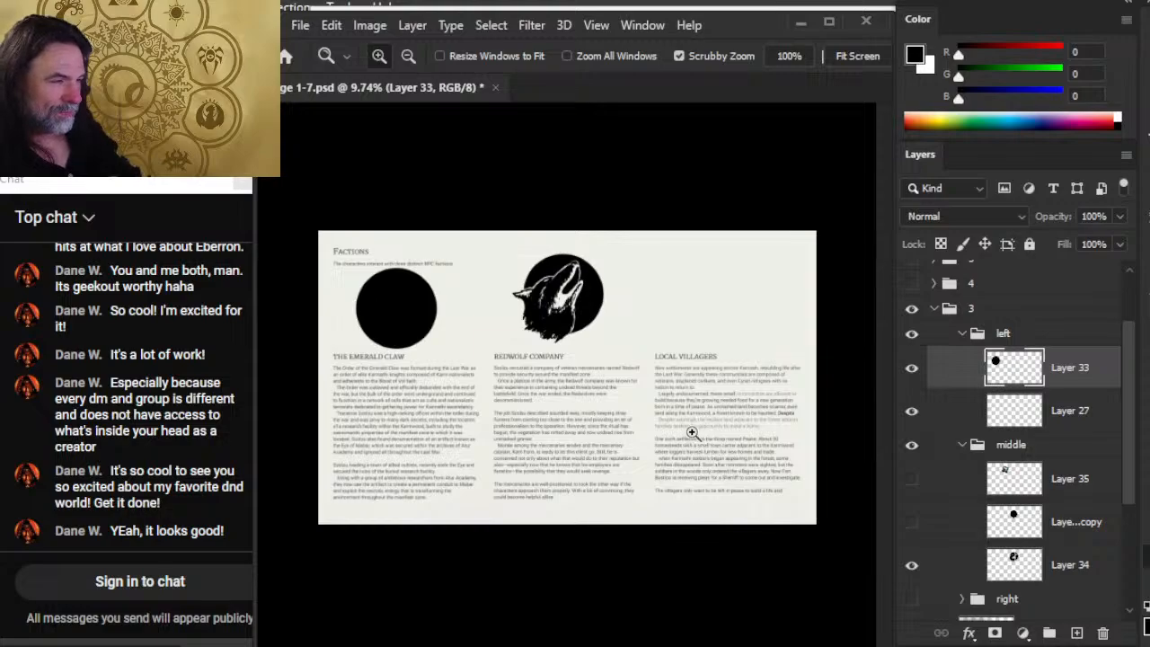
{"action": "key", "text": "ctrl+z"}
{"action": "key", "text": "ctrl+z"}
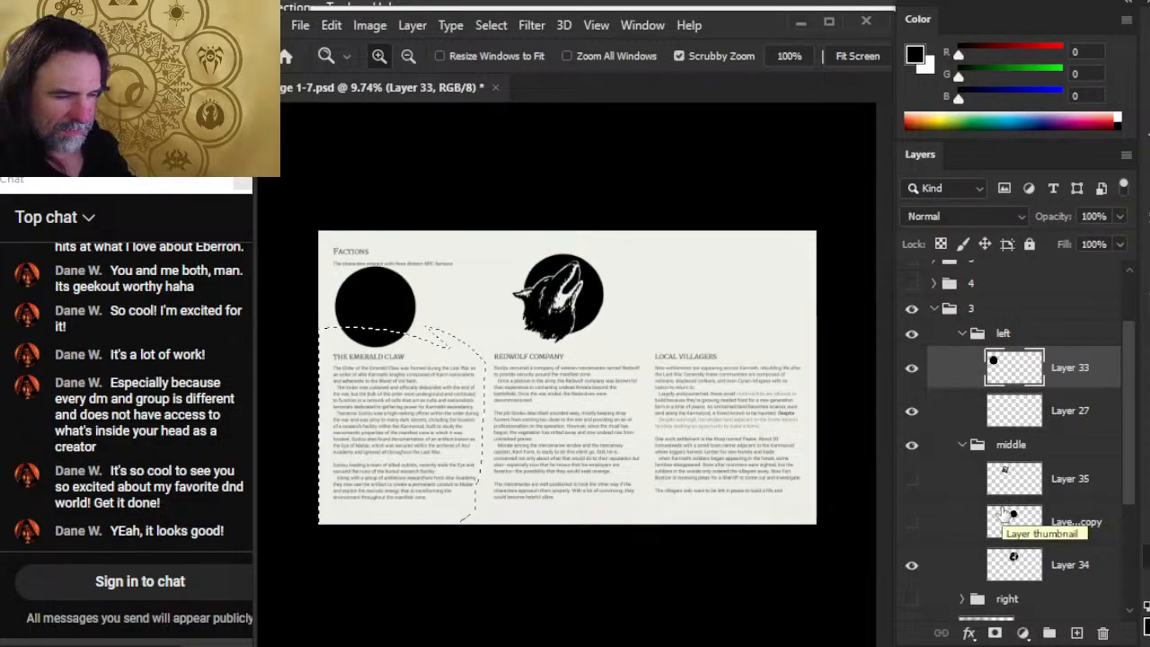
{"action": "key", "text": "v"}
{"action": "key", "text": "shift+Down"}
{"action": "key", "text": "shift+Down"}
{"action": "key", "text": "shift+Down"}
{"action": "key", "text": "shift+Down"}
{"action": "key", "text": "shift+Down"}
{"action": "key", "text": "shift+Down"}
{"action": "key", "text": "shift+Down"}
{"action": "key", "text": "shift+Down"}
{"action": "key", "text": "shift+Down"}
{"action": "key", "text": "shift+Down"}
{"action": "key", "text": "shift+Down"}
{"action": "key", "text": "shift+Down"}
{"action": "key", "text": "shift+Down"}
{"action": "key", "text": "shift+Down"}
{"action": "key", "text": "shift+Down"}
{"action": "key", "text": "shift+Down"}
{"action": "key", "text": "shift+Down"}
{"action": "key", "text": "shift+Down"}
{"action": "key", "text": "shift+Down"}
{"action": "key", "text": "shift+Down"}
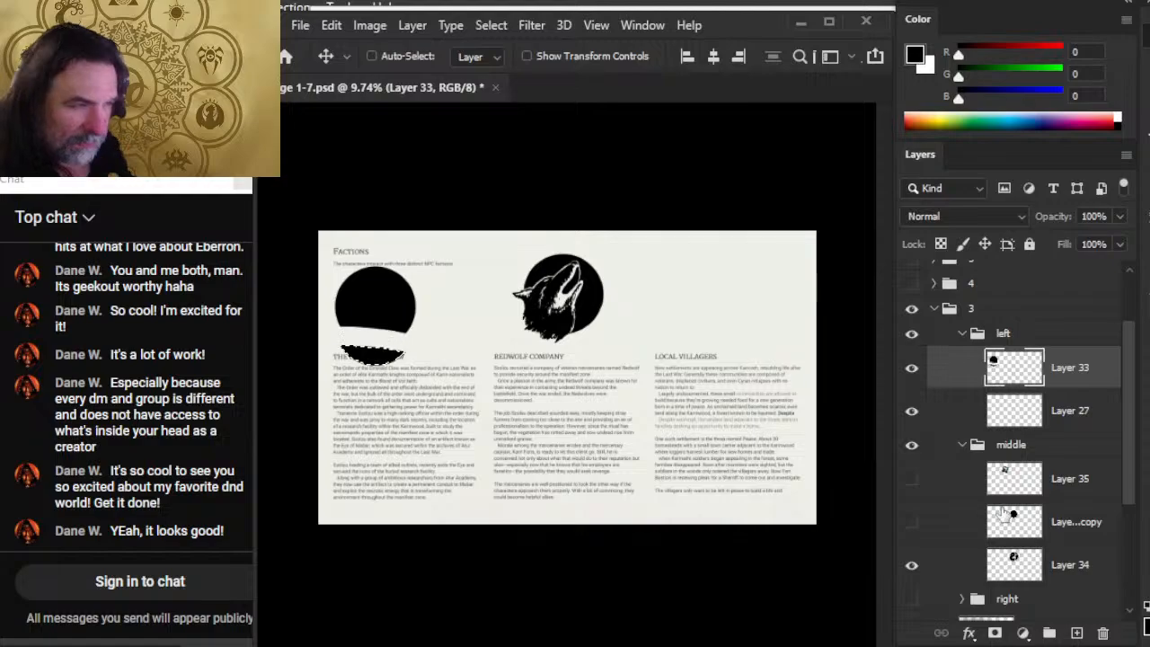
{"action": "key", "text": "ctrl+z"}
Step: Select text layer 3 and move the lassoed Emerald Claw heading and text down, widening the gap below the black circle
{"action": "left_click_drag", "start_coordinate": [1126, 430], "coordinate": [1120, 510]}
{"action": "left_click", "coordinate": [1057, 537]}
{"action": "key", "text": "shift+Down"}
{"action": "key", "text": "shift+Down"}
{"action": "key", "text": "shift+Down"}
{"action": "key", "text": "shift+Down"}
{"action": "key", "text": "shift+Down"}
{"action": "key", "text": "shift+Down"}
{"action": "key", "text": "shift+Down"}
{"action": "key", "text": "shift+Down"}
{"action": "key", "text": "shift+Down"}
{"action": "key", "text": "shift+Down"}
{"action": "key", "text": "shift+Down"}
{"action": "key", "text": "shift+Down"}
{"action": "key", "text": "shift+Down"}
{"action": "key", "text": "shift+Down"}
{"action": "key", "text": "shift+Down"}
{"action": "key", "text": "shift+Down"}
{"action": "key", "text": "shift+Down"}
{"action": "key", "text": "shift+Down"}
{"action": "key", "text": "shift+Down"}
{"action": "key", "text": "shift+Down"}
{"action": "key", "text": "shift+Down"}
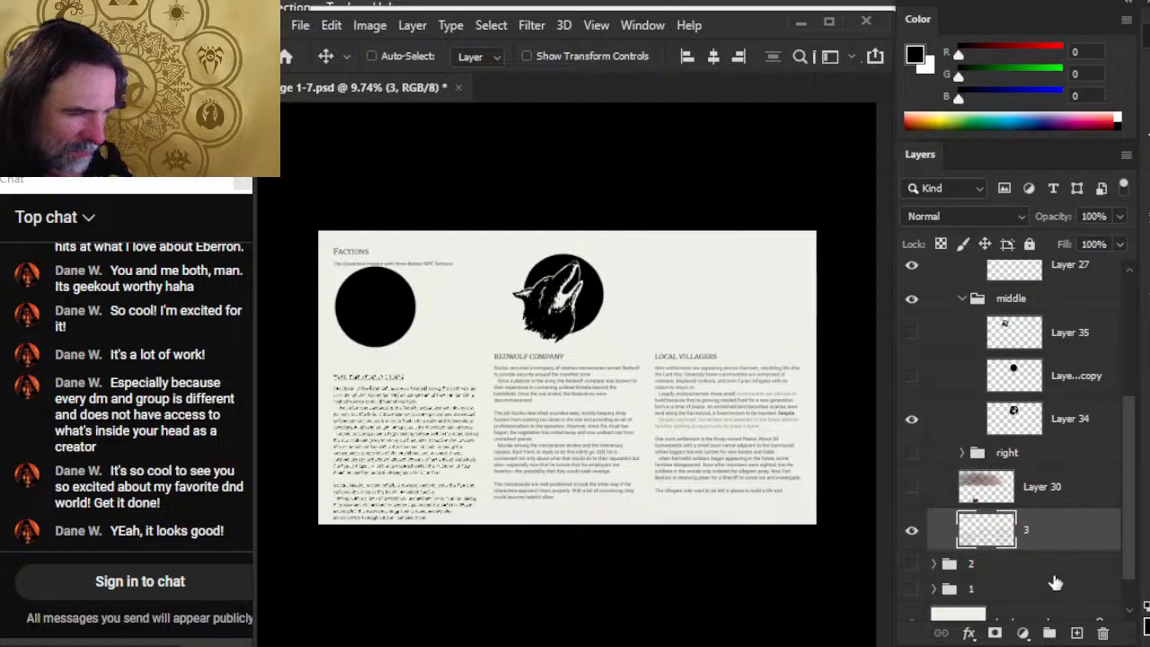
{"action": "key", "text": "shift+Down"}
{"action": "key", "text": "shift+Down"}
{"action": "key", "text": "shift+Down"}
{"action": "key", "text": "shift+Down"}
{"action": "key", "text": "shift+Down"}
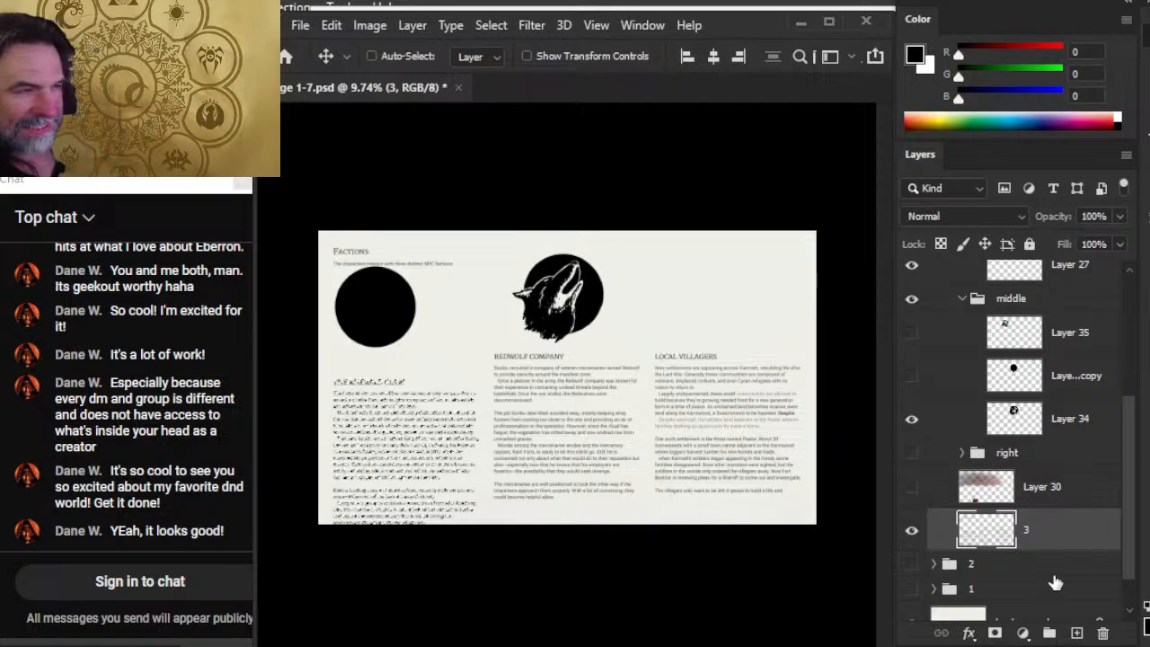
Step: Clear the lasso selection and move the black circle on Layer 33 down and right, centring it above The Emerald Claw heading
{"action": "key", "text": "l"}
{"action": "left_click", "coordinate": [1006, 338]}
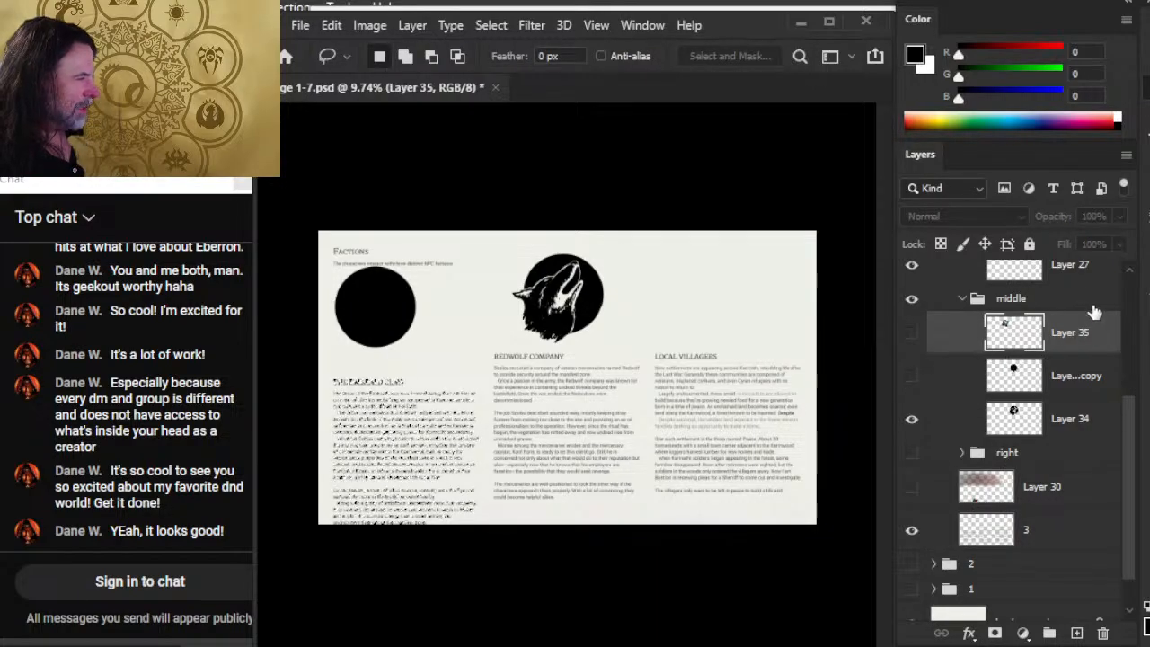
{"action": "left_click", "coordinate": [1076, 277]}
{"action": "scroll", "coordinate": [1105, 386], "scroll_direction": "up", "scroll_amount": 2}
{"action": "left_click", "coordinate": [1077, 339]}
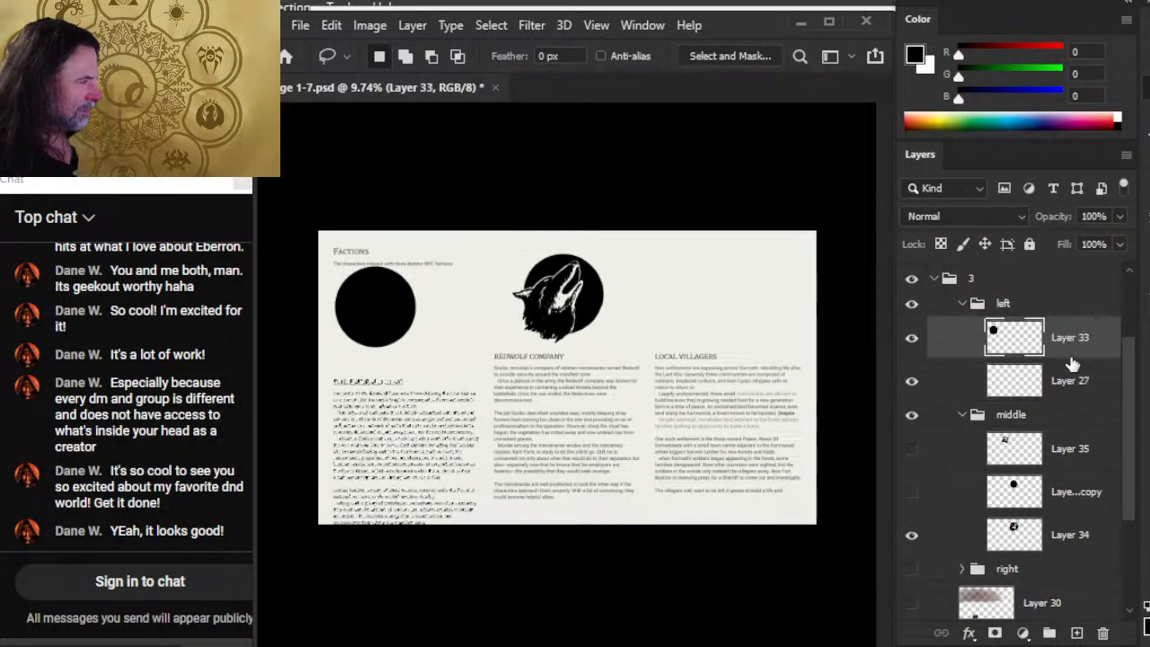
{"action": "key", "text": "ctrl+d"}
{"action": "key", "text": "v"}
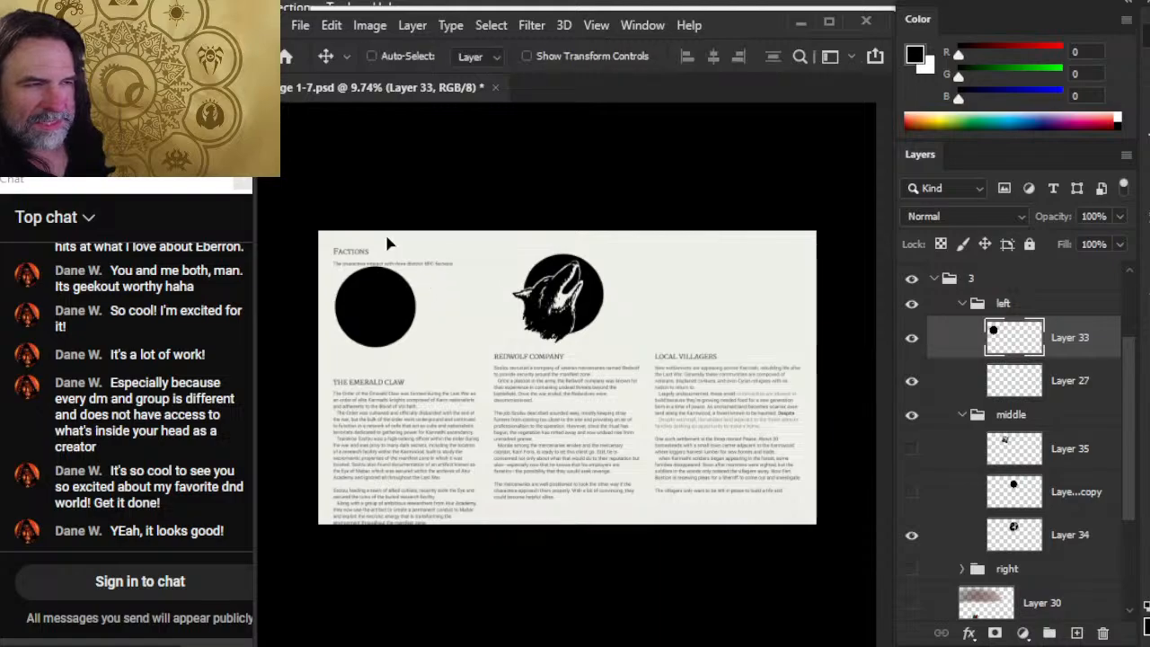
{"action": "left_click_drag", "start_coordinate": [431, 260], "coordinate": [406, 297]}
{"action": "left_click_drag", "start_coordinate": [357, 358], "coordinate": [393, 343]}
{"action": "left_click_drag", "start_coordinate": [471, 409], "coordinate": [480, 407]}
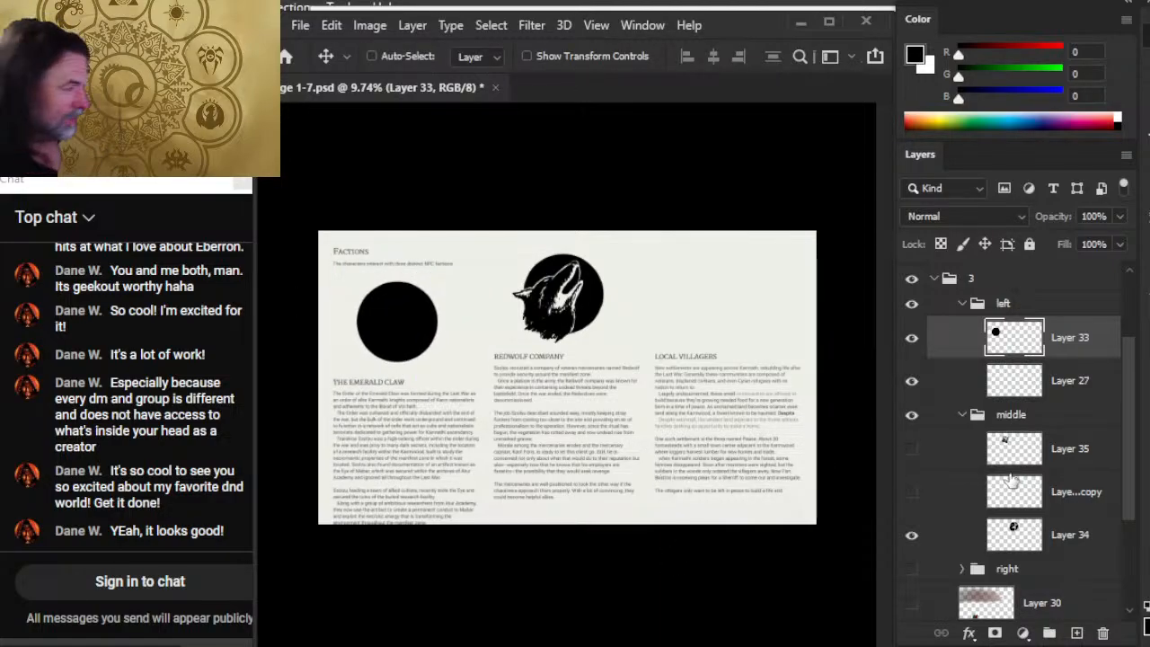
Step: Show Layer 30's red and green background wash and the right group's villagers artwork
{"action": "left_click_drag", "start_coordinate": [1129, 447], "coordinate": [1126, 506]}
{"action": "left_click", "coordinate": [911, 485]}
{"action": "left_click", "coordinate": [912, 450]}
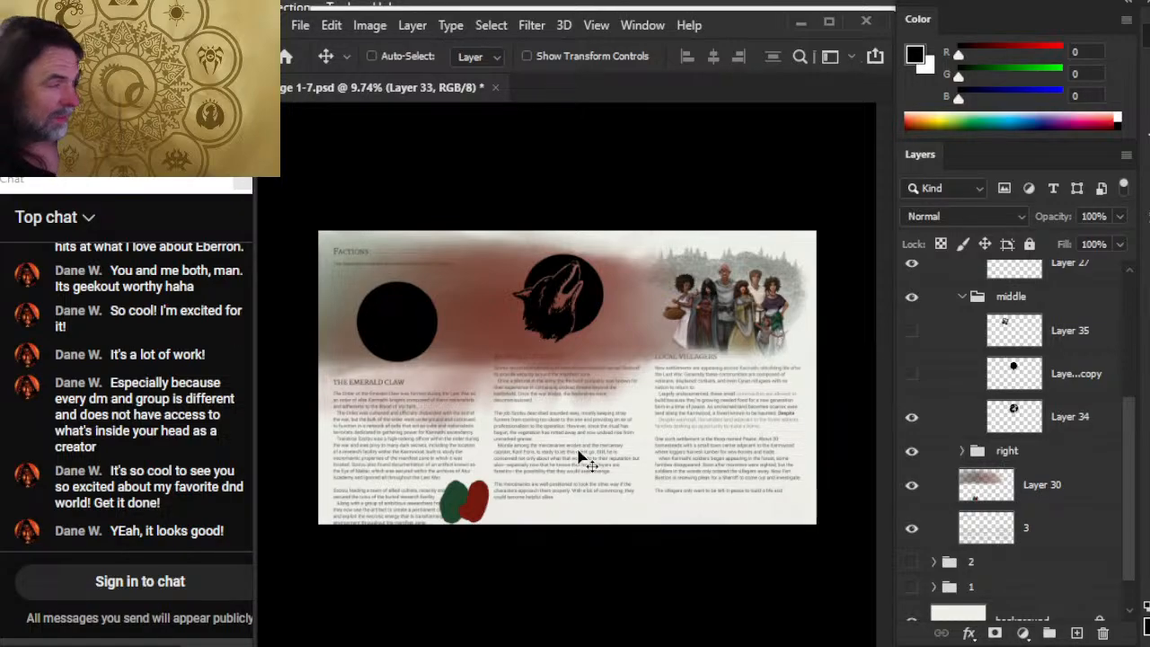
Step: Move the wolf emblem on Layer 34 down until its circle lines up with the left black circle
{"action": "left_click", "coordinate": [1073, 429]}
{"action": "left_click_drag", "start_coordinate": [611, 323], "coordinate": [606, 344]}
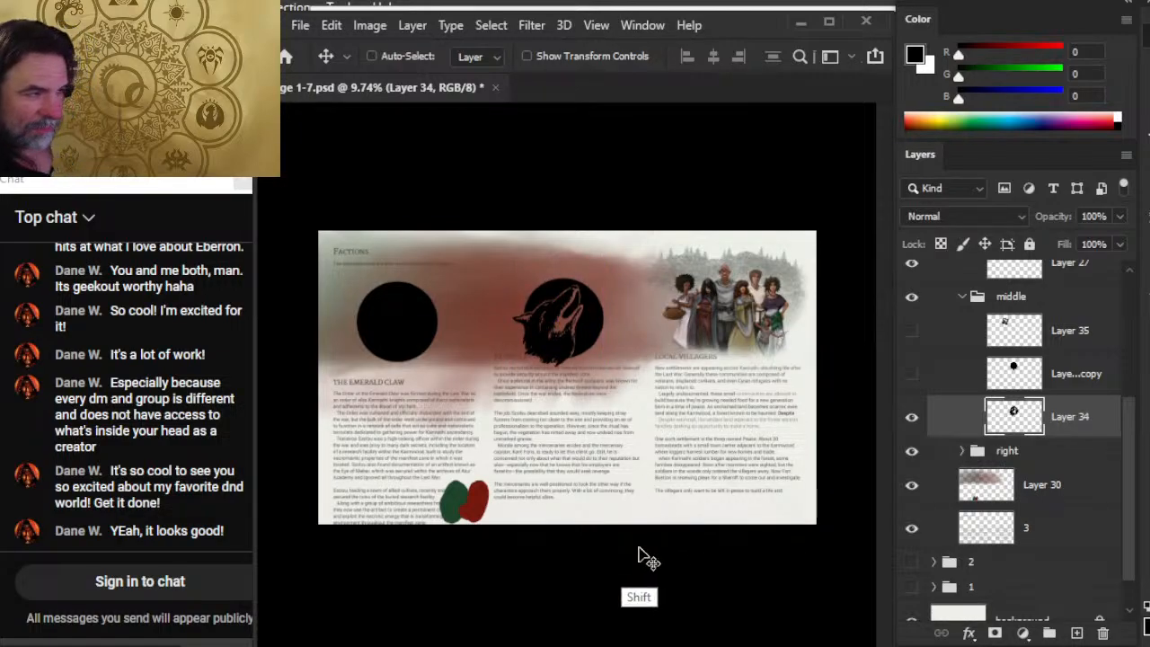
{"action": "left_click_drag", "start_coordinate": [640, 470], "coordinate": [636, 463]}
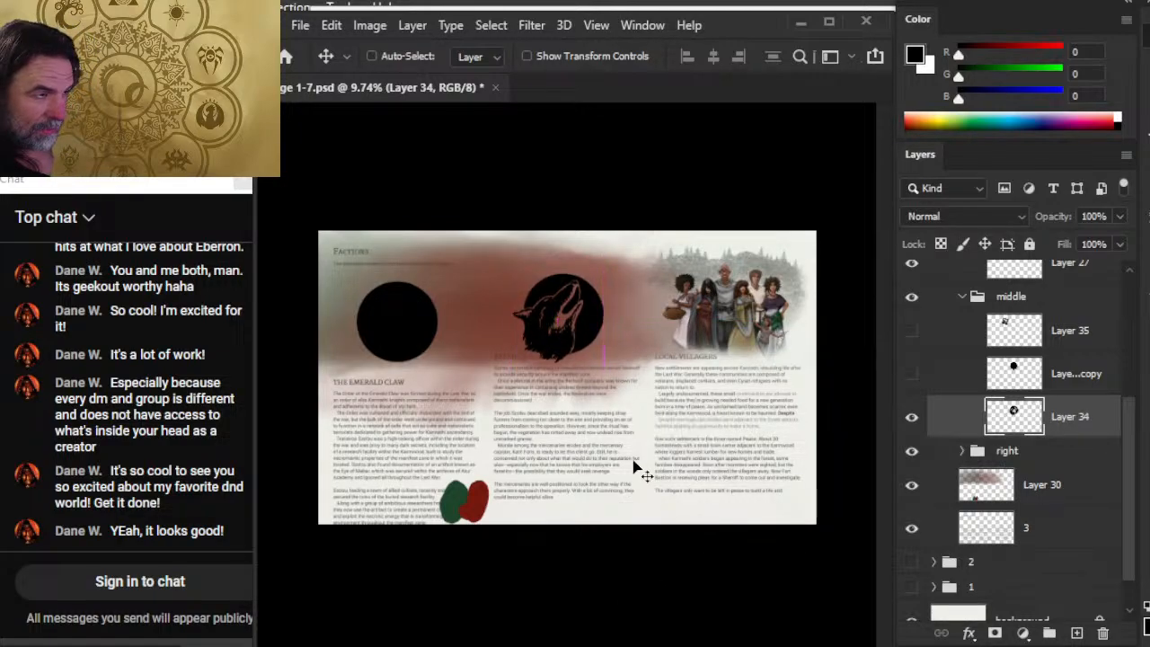
{"action": "key", "text": "z"}
{"action": "left_click_drag", "start_coordinate": [539, 408], "coordinate": [574, 434]}
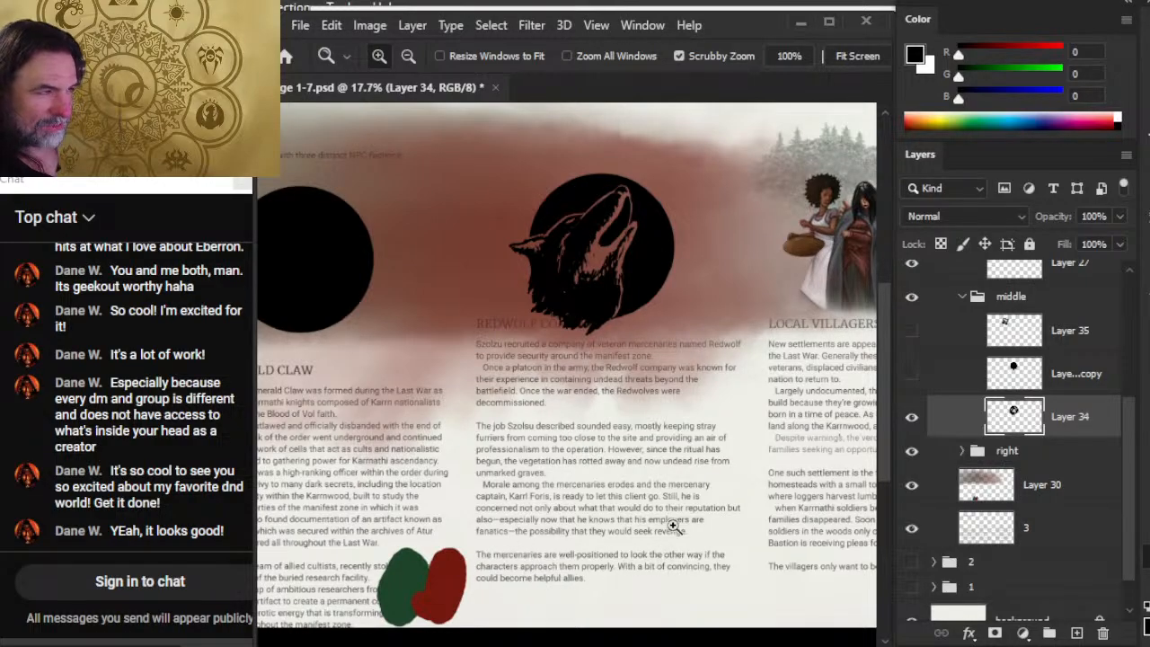
{"action": "left_click_drag", "start_coordinate": [674, 528], "coordinate": [575, 548]}
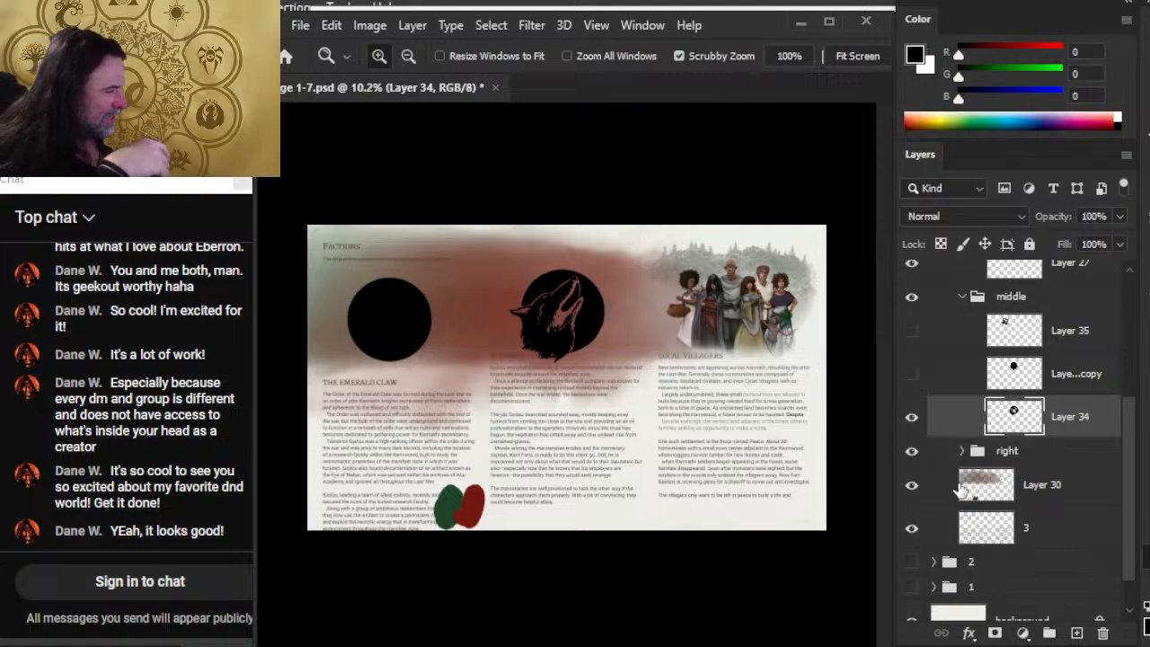
Step: Add a layer mask to group 3
{"action": "left_click_drag", "start_coordinate": [1131, 485], "coordinate": [1133, 391]}
{"action": "left_click", "coordinate": [1037, 379]}
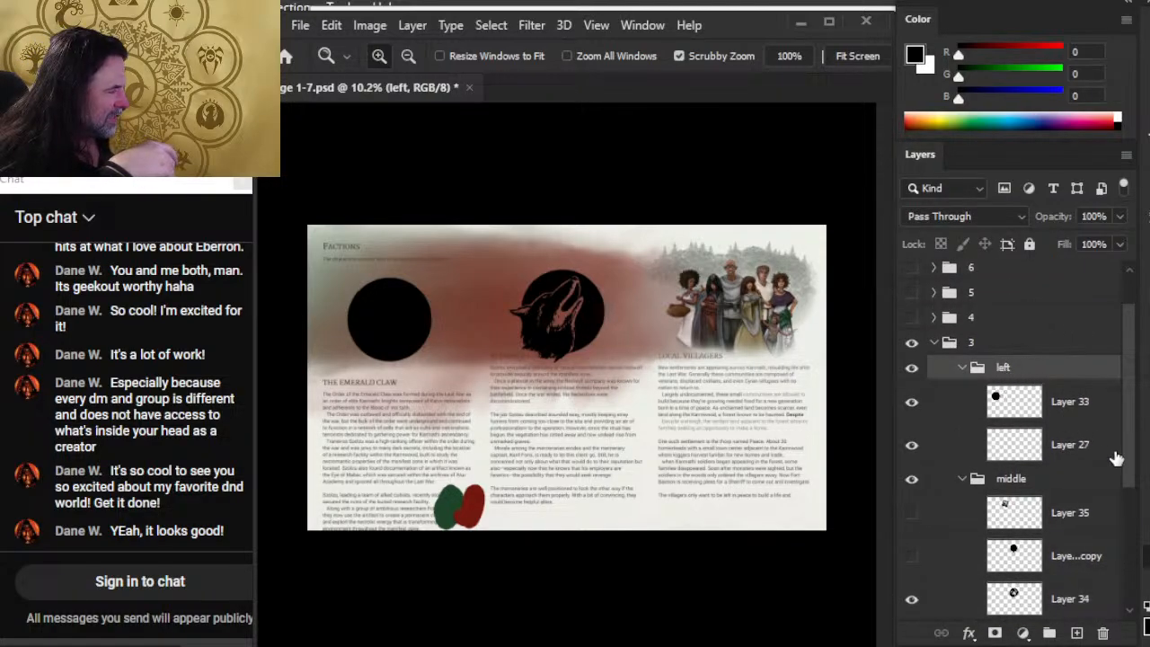
{"action": "mouse_move", "coordinate": [1130, 433]}
{"action": "left_mouse_down"}
{"action": "mouse_move", "coordinate": [1125, 465]}
{"action": "mouse_move", "coordinate": [1121, 451]}
{"action": "left_mouse_up"}
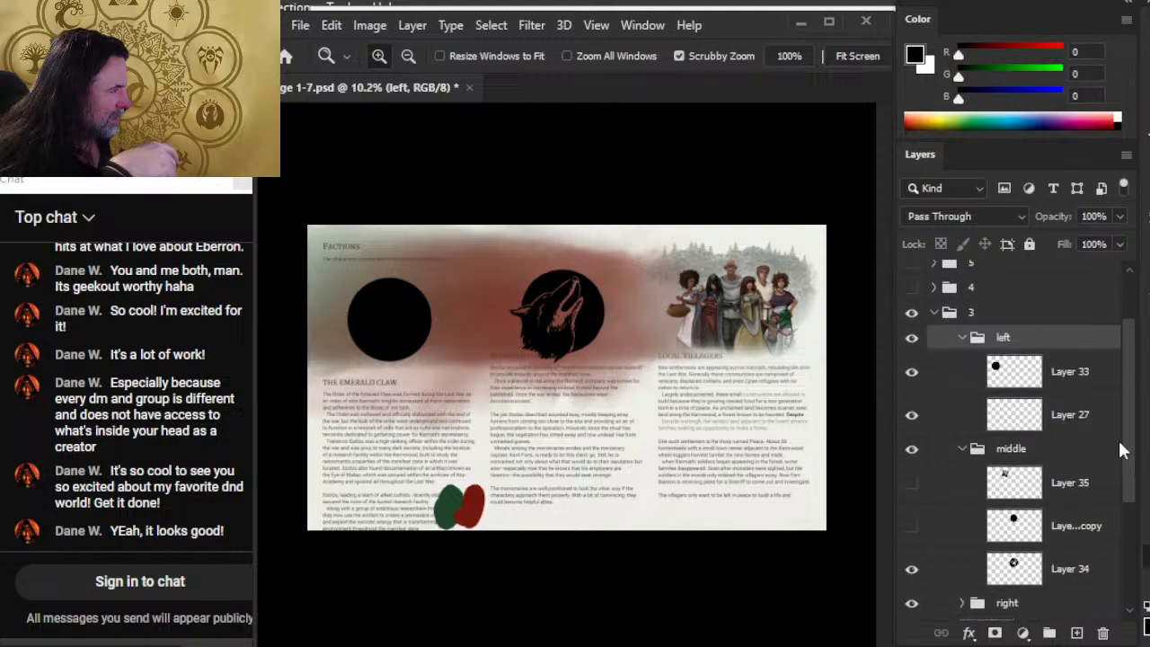
{"action": "left_click", "coordinate": [1045, 319]}
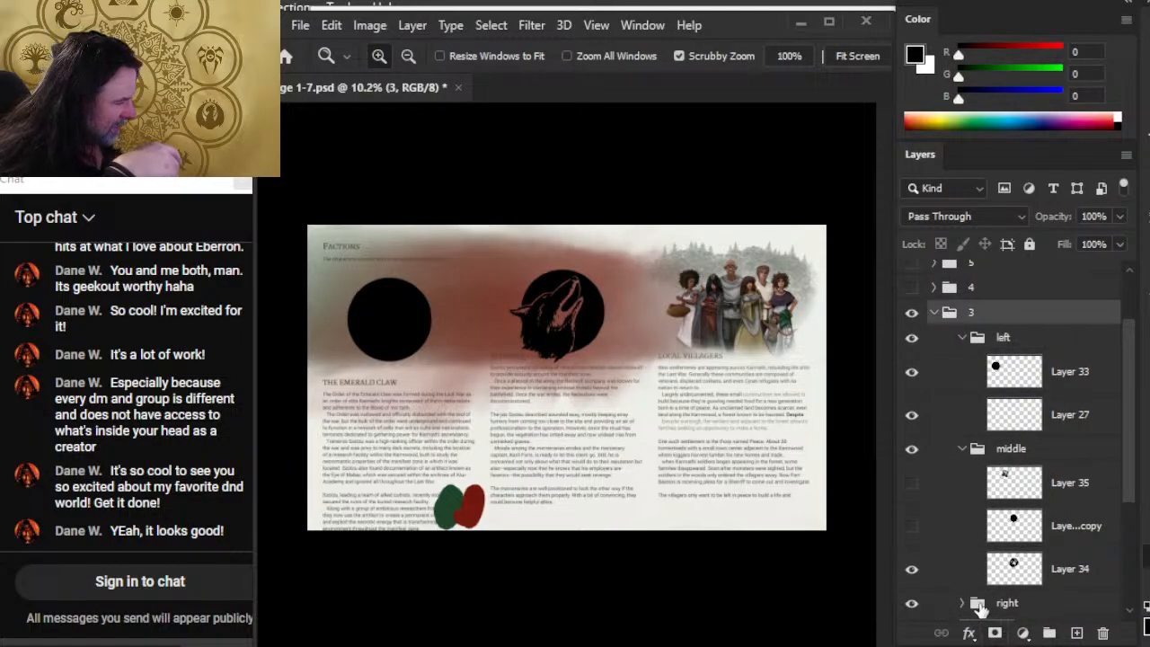
{"action": "left_click", "coordinate": [994, 632]}
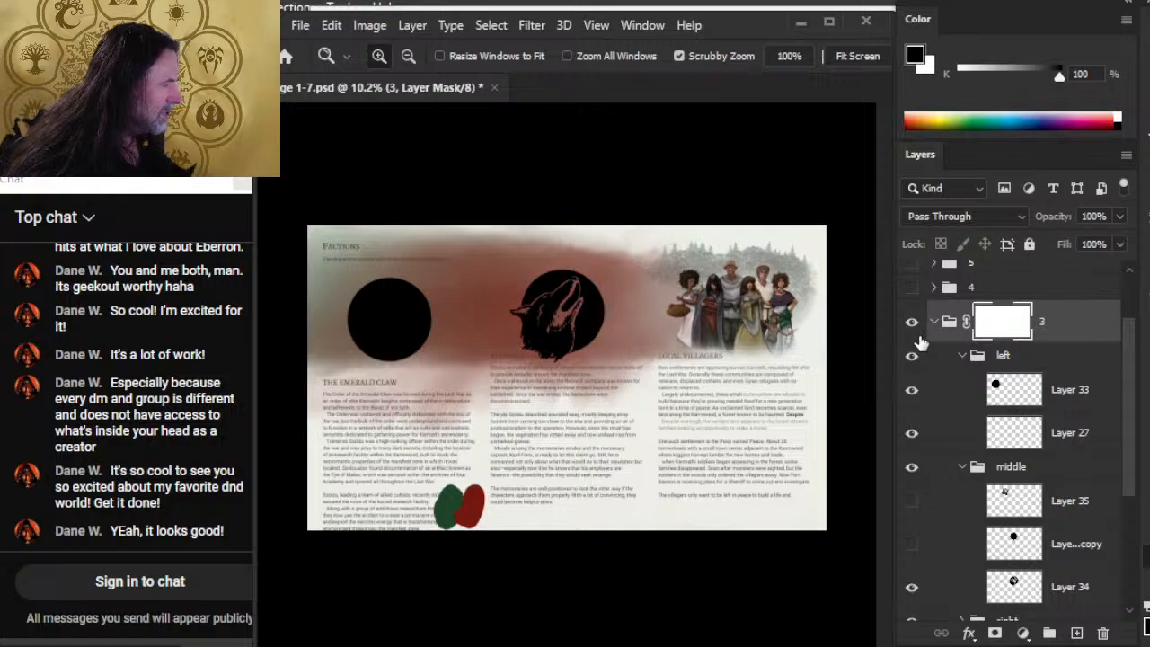
Step: Move text layer 3 out of group 3, placing it directly below the group
{"action": "scroll", "coordinate": [1122, 418], "scroll_direction": "down", "scroll_amount": 5}
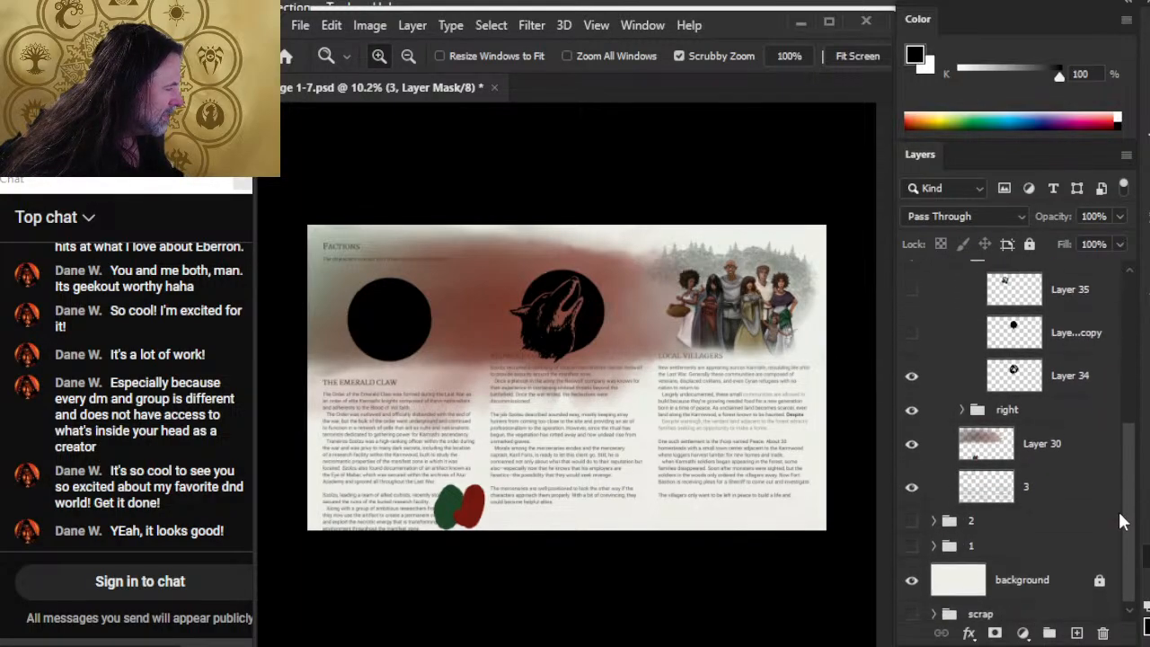
{"action": "mouse_move", "coordinate": [1044, 494]}
{"action": "left_mouse_down"}
{"action": "mouse_move", "coordinate": [1060, 522]}
{"action": "mouse_move", "coordinate": [1045, 495]}
{"action": "mouse_move", "coordinate": [1047, 506]}
{"action": "left_mouse_up"}
{"action": "left_click_drag", "start_coordinate": [1129, 498], "coordinate": [1122, 396]}
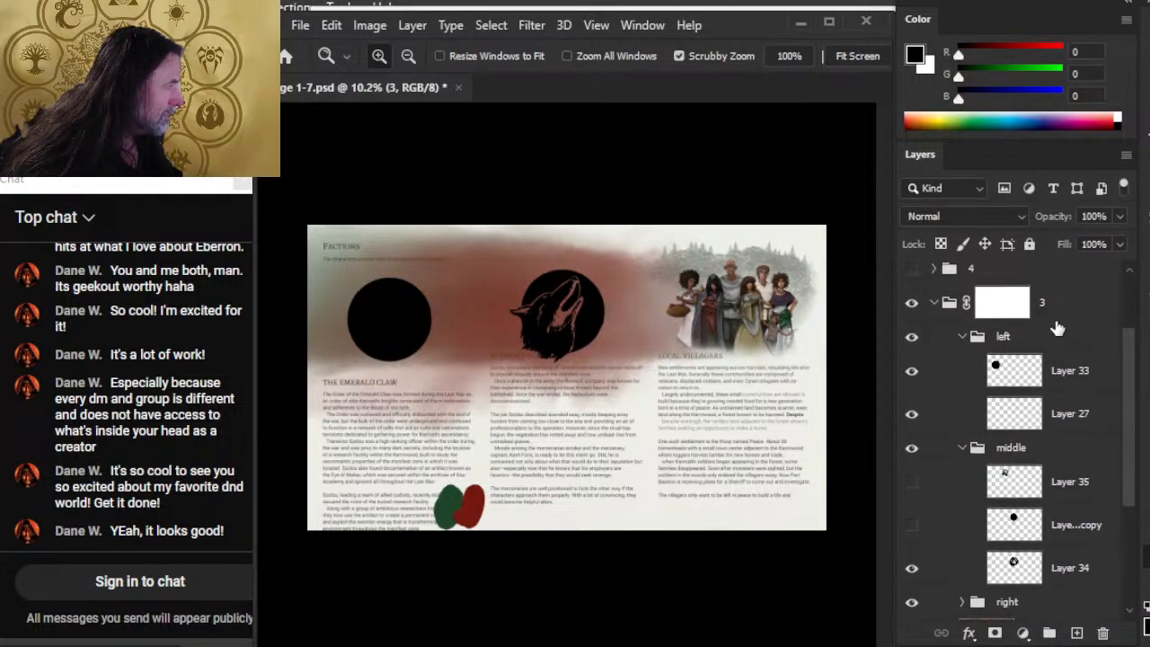
Step: Paint black on group 3's mask with a 500 px brush, hiding the wash behind the Factions heading and upper page edge
{"action": "left_click", "coordinate": [1022, 306]}
{"action": "key", "text": "b"}
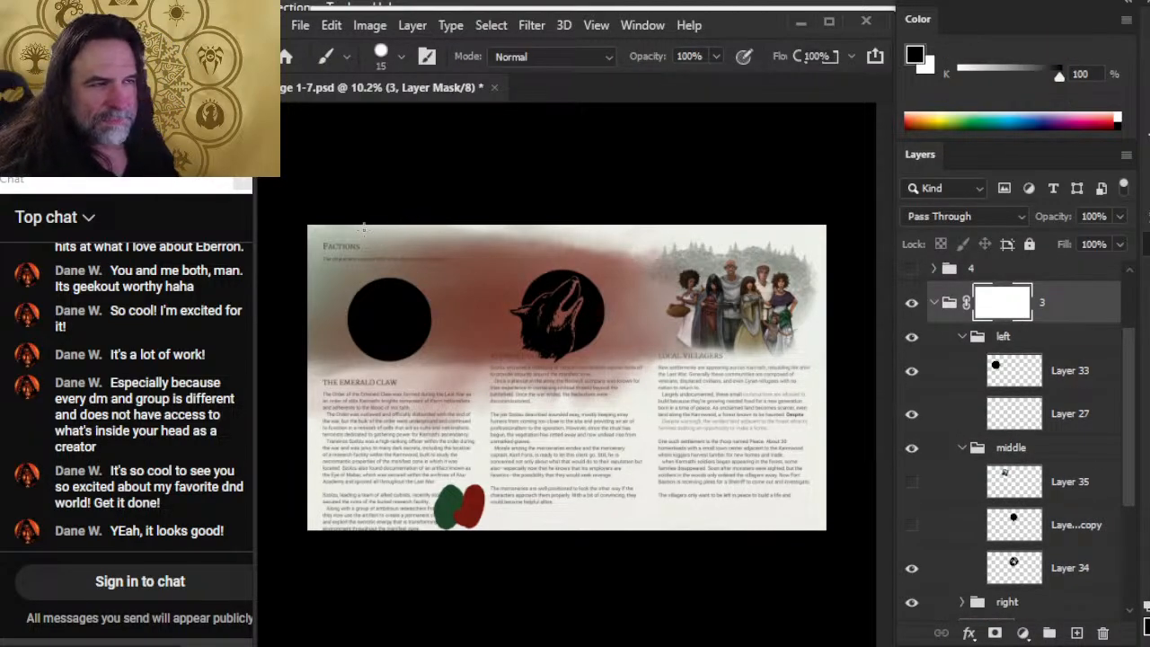
{"action": "key", "text": "]"}
{"action": "key", "text": "]"}
{"action": "key", "text": "]"}
{"action": "key", "text": "]"}
{"action": "key", "text": "]"}
{"action": "key", "text": "]"}
{"action": "key", "text": "]"}
{"action": "key", "text": "]"}
{"action": "key", "text": "]"}
{"action": "key", "text": "]"}
{"action": "left_click_drag", "start_coordinate": [320, 251], "coordinate": [575, 237]}
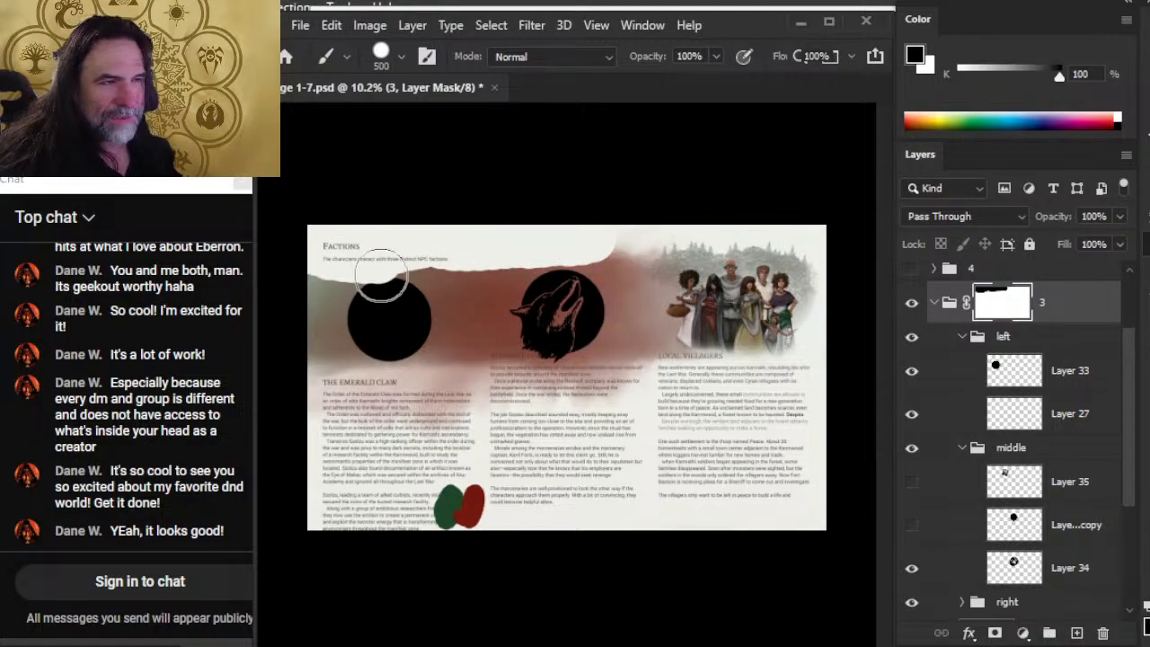
Step: Soften the mask's upper edge above both circles with the Smudge tool at size 300 and 40% strength
{"action": "key", "text": "e"}
{"action": "key", "text": "b"}
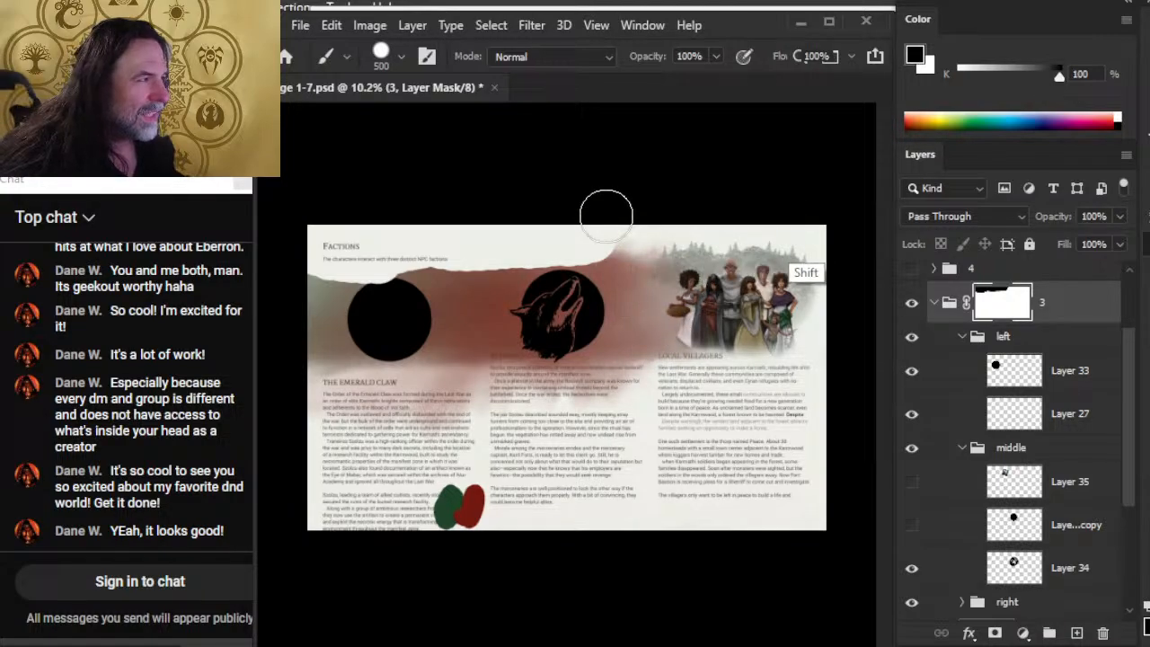
{"action": "key", "text": "r"}
{"action": "mouse_move", "coordinate": [549, 271]}
{"action": "left_mouse_down"}
{"action": "mouse_move", "coordinate": [621, 273]}
{"action": "mouse_move", "coordinate": [607, 255]}
{"action": "mouse_move", "coordinate": [624, 257]}
{"action": "mouse_move", "coordinate": [584, 257]}
{"action": "mouse_move", "coordinate": [625, 250]}
{"action": "mouse_move", "coordinate": [614, 271]}
{"action": "mouse_move", "coordinate": [474, 263]}
{"action": "left_mouse_up"}
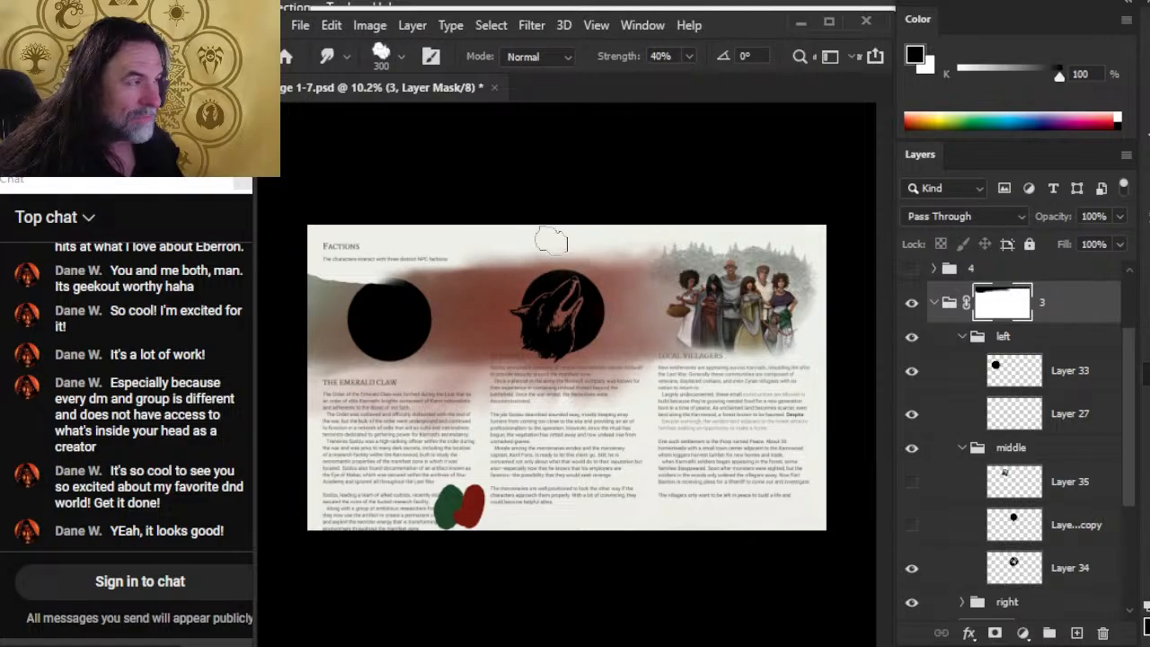
{"action": "mouse_move", "coordinate": [531, 249]}
{"action": "left_mouse_down"}
{"action": "mouse_move", "coordinate": [503, 291]}
{"action": "mouse_move", "coordinate": [386, 282]}
{"action": "mouse_move", "coordinate": [498, 267]}
{"action": "mouse_move", "coordinate": [533, 277]}
{"action": "mouse_move", "coordinate": [462, 263]}
{"action": "mouse_move", "coordinate": [503, 272]}
{"action": "mouse_move", "coordinate": [467, 268]}
{"action": "mouse_move", "coordinate": [508, 253]}
{"action": "mouse_move", "coordinate": [588, 279]}
{"action": "mouse_move", "coordinate": [357, 253]}
{"action": "mouse_move", "coordinate": [469, 277]}
{"action": "mouse_move", "coordinate": [453, 265]}
{"action": "mouse_move", "coordinate": [546, 269]}
{"action": "mouse_move", "coordinate": [439, 275]}
{"action": "mouse_move", "coordinate": [572, 280]}
{"action": "mouse_move", "coordinate": [574, 256]}
{"action": "mouse_move", "coordinate": [529, 265]}
{"action": "mouse_move", "coordinate": [487, 305]}
{"action": "mouse_move", "coordinate": [446, 270]}
{"action": "mouse_move", "coordinate": [551, 273]}
{"action": "mouse_move", "coordinate": [482, 273]}
{"action": "mouse_move", "coordinate": [410, 251]}
{"action": "mouse_move", "coordinate": [473, 278]}
{"action": "mouse_move", "coordinate": [462, 277]}
{"action": "mouse_move", "coordinate": [568, 265]}
{"action": "mouse_move", "coordinate": [472, 254]}
{"action": "mouse_move", "coordinate": [564, 281]}
{"action": "mouse_move", "coordinate": [478, 267]}
{"action": "left_mouse_up"}
{"action": "mouse_move", "coordinate": [608, 287]}
{"action": "left_mouse_down"}
{"action": "mouse_move", "coordinate": [646, 283]}
{"action": "mouse_move", "coordinate": [626, 254]}
{"action": "mouse_move", "coordinate": [536, 251]}
{"action": "mouse_move", "coordinate": [558, 244]}
{"action": "mouse_move", "coordinate": [499, 266]}
{"action": "mouse_move", "coordinate": [635, 251]}
{"action": "mouse_move", "coordinate": [586, 239]}
{"action": "mouse_move", "coordinate": [563, 252]}
{"action": "mouse_move", "coordinate": [577, 255]}
{"action": "mouse_move", "coordinate": [580, 296]}
{"action": "mouse_move", "coordinate": [618, 273]}
{"action": "mouse_move", "coordinate": [601, 308]}
{"action": "mouse_move", "coordinate": [619, 287]}
{"action": "mouse_move", "coordinate": [590, 294]}
{"action": "mouse_move", "coordinate": [643, 287]}
{"action": "mouse_move", "coordinate": [629, 279]}
{"action": "mouse_move", "coordinate": [603, 295]}
{"action": "mouse_move", "coordinate": [645, 271]}
{"action": "mouse_move", "coordinate": [628, 296]}
{"action": "mouse_move", "coordinate": [647, 266]}
{"action": "mouse_move", "coordinate": [642, 288]}
{"action": "mouse_move", "coordinate": [556, 272]}
{"action": "mouse_move", "coordinate": [602, 240]}
{"action": "left_mouse_up"}
{"action": "mouse_move", "coordinate": [562, 279]}
{"action": "left_mouse_down"}
{"action": "mouse_move", "coordinate": [507, 285]}
{"action": "mouse_move", "coordinate": [570, 275]}
{"action": "mouse_move", "coordinate": [503, 269]}
{"action": "mouse_move", "coordinate": [613, 253]}
{"action": "mouse_move", "coordinate": [551, 266]}
{"action": "mouse_move", "coordinate": [560, 281]}
{"action": "mouse_move", "coordinate": [487, 250]}
{"action": "mouse_move", "coordinate": [614, 280]}
{"action": "mouse_move", "coordinate": [633, 280]}
{"action": "mouse_move", "coordinate": [650, 250]}
{"action": "mouse_move", "coordinate": [650, 273]}
{"action": "mouse_move", "coordinate": [634, 255]}
{"action": "mouse_move", "coordinate": [465, 289]}
{"action": "mouse_move", "coordinate": [532, 264]}
{"action": "mouse_move", "coordinate": [486, 279]}
{"action": "mouse_move", "coordinate": [586, 270]}
{"action": "mouse_move", "coordinate": [491, 266]}
{"action": "mouse_move", "coordinate": [511, 242]}
{"action": "mouse_move", "coordinate": [587, 252]}
{"action": "mouse_move", "coordinate": [497, 272]}
{"action": "mouse_move", "coordinate": [448, 248]}
{"action": "mouse_move", "coordinate": [575, 272]}
{"action": "mouse_move", "coordinate": [482, 260]}
{"action": "mouse_move", "coordinate": [565, 269]}
{"action": "mouse_move", "coordinate": [544, 269]}
{"action": "mouse_move", "coordinate": [610, 255]}
{"action": "mouse_move", "coordinate": [503, 256]}
{"action": "mouse_move", "coordinate": [576, 243]}
{"action": "mouse_move", "coordinate": [570, 279]}
{"action": "mouse_move", "coordinate": [546, 280]}
{"action": "mouse_move", "coordinate": [506, 249]}
{"action": "mouse_move", "coordinate": [478, 250]}
{"action": "mouse_move", "coordinate": [586, 272]}
{"action": "mouse_move", "coordinate": [499, 272]}
{"action": "mouse_move", "coordinate": [534, 257]}
{"action": "mouse_move", "coordinate": [611, 270]}
{"action": "mouse_move", "coordinate": [531, 267]}
{"action": "mouse_move", "coordinate": [577, 259]}
{"action": "mouse_move", "coordinate": [615, 276]}
{"action": "left_mouse_up"}
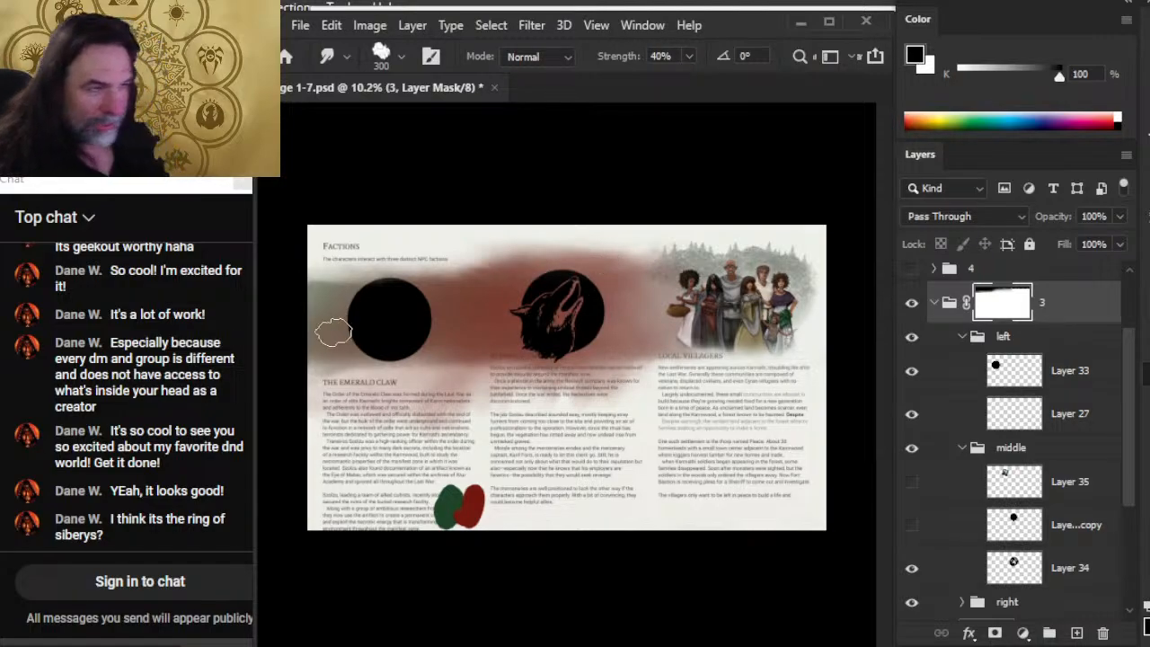
{"action": "mouse_move", "coordinate": [436, 278]}
{"action": "left_mouse_down"}
{"action": "mouse_move", "coordinate": [406, 274]}
{"action": "mouse_move", "coordinate": [464, 282]}
{"action": "mouse_move", "coordinate": [415, 277]}
{"action": "mouse_move", "coordinate": [448, 252]}
{"action": "left_mouse_up"}
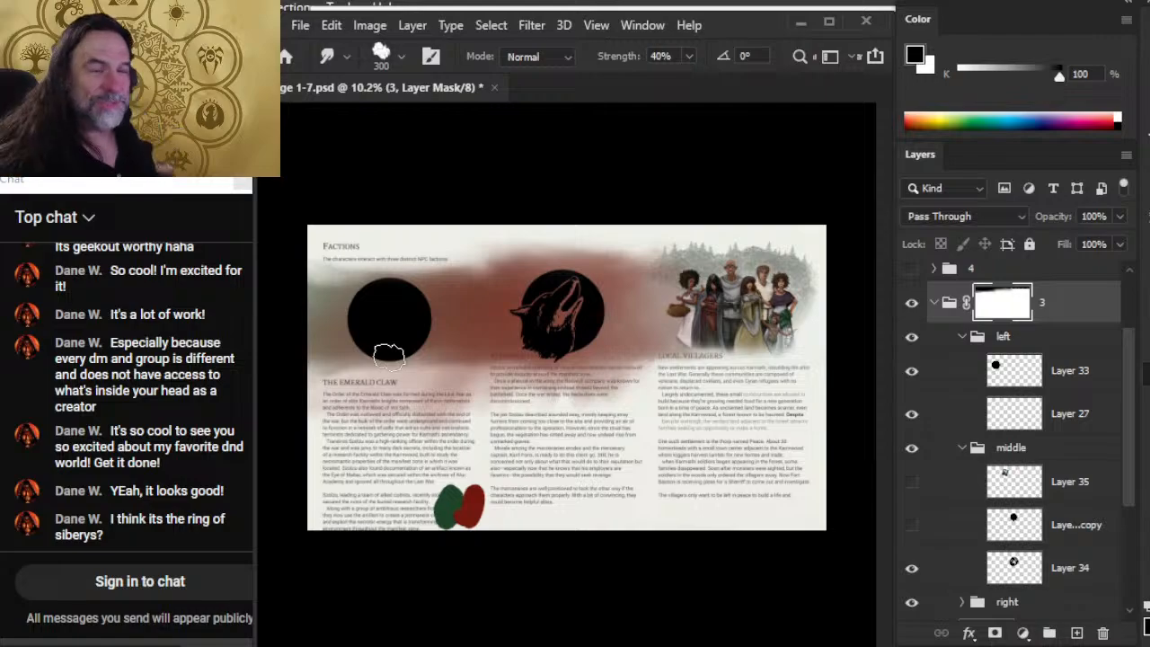
Step: Paint black on group 3's mask with the 500 px brush to clear the wash behind the Emerald Claw and Redwolf text
{"action": "key", "text": "e"}
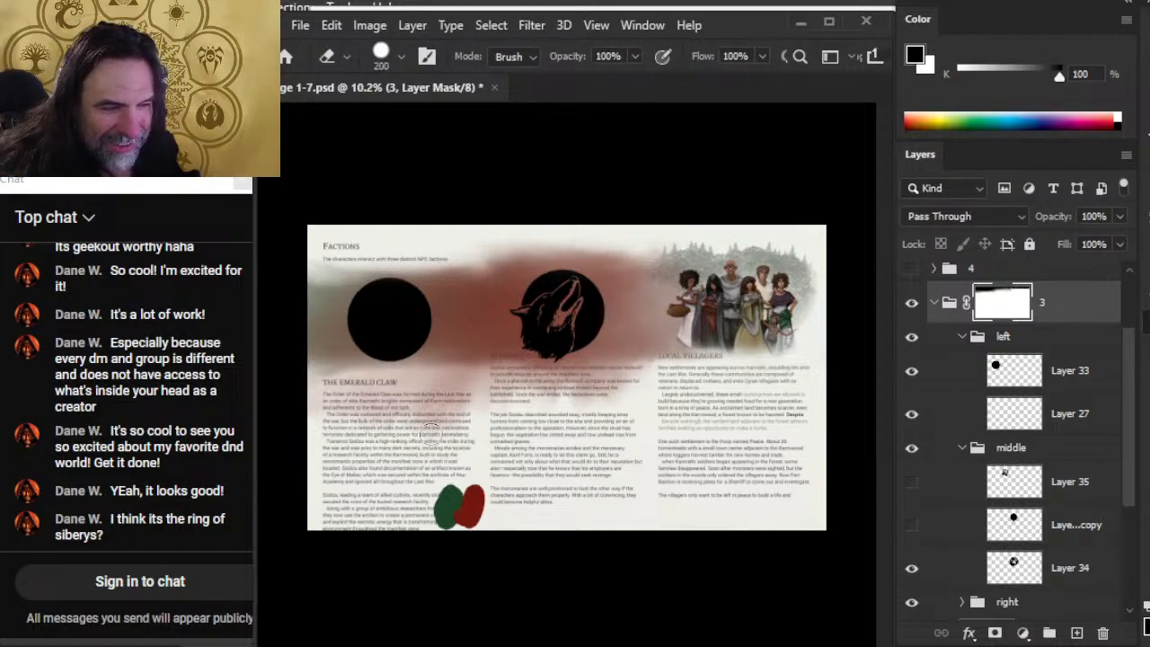
{"action": "key", "text": "b"}
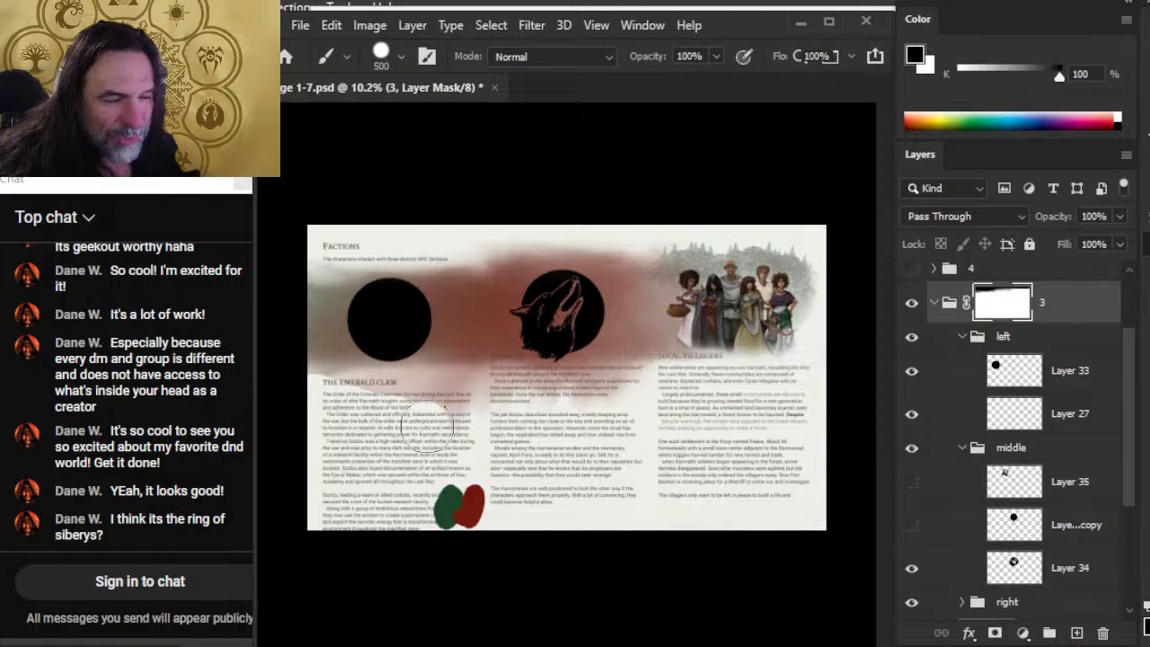
{"action": "left_click_drag", "start_coordinate": [427, 426], "coordinate": [513, 431]}
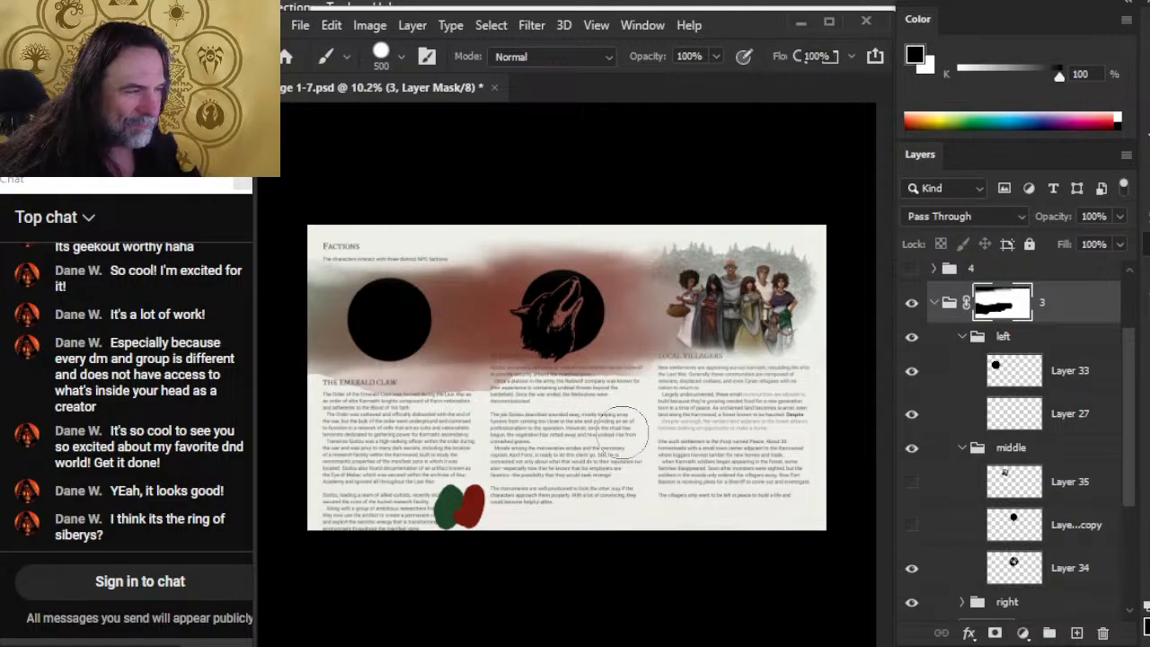
{"action": "key", "text": "r"}
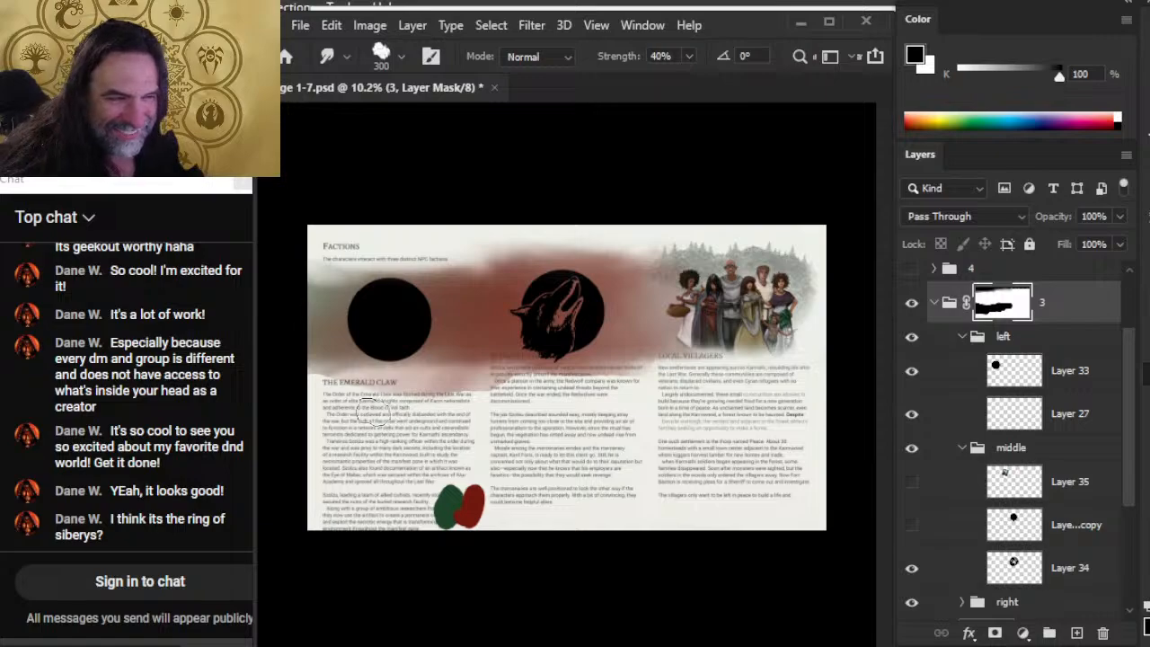
{"action": "key", "text": "b"}
{"action": "left_click_drag", "start_coordinate": [367, 404], "coordinate": [476, 395]}
Step: Smudge the mask's lower edge along the Emerald Claw and Redwolf Company text at size 400 and 40% strength
{"action": "key", "text": "r"}
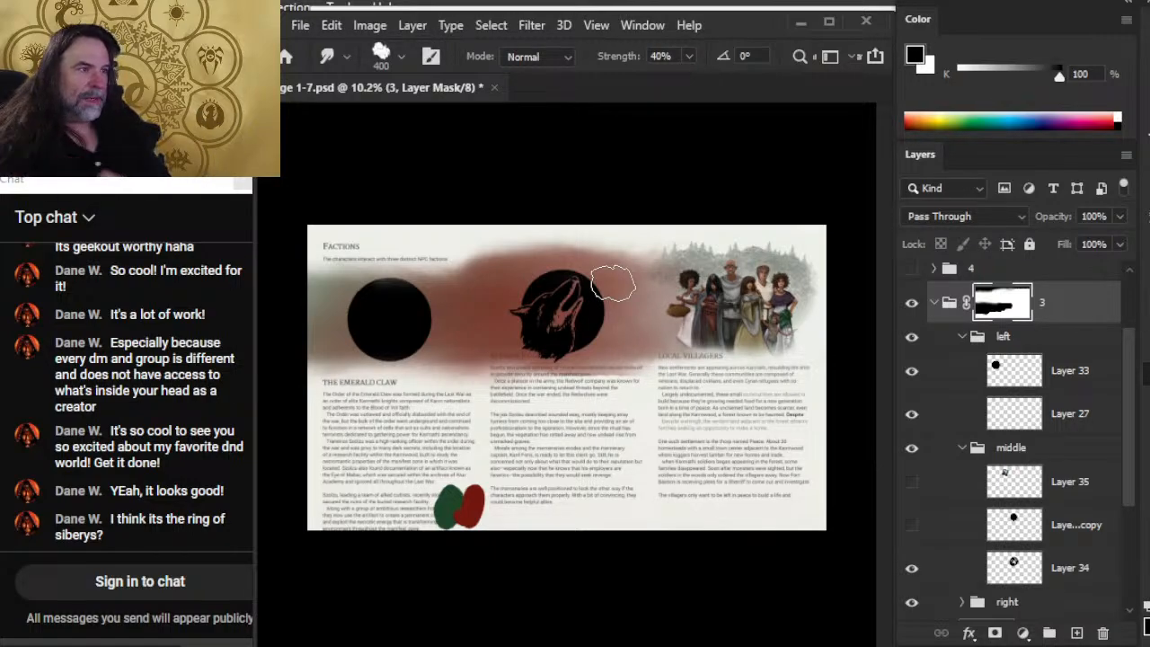
{"action": "left_click_drag", "start_coordinate": [505, 393], "coordinate": [634, 403]}
{"action": "key", "text": "r"}
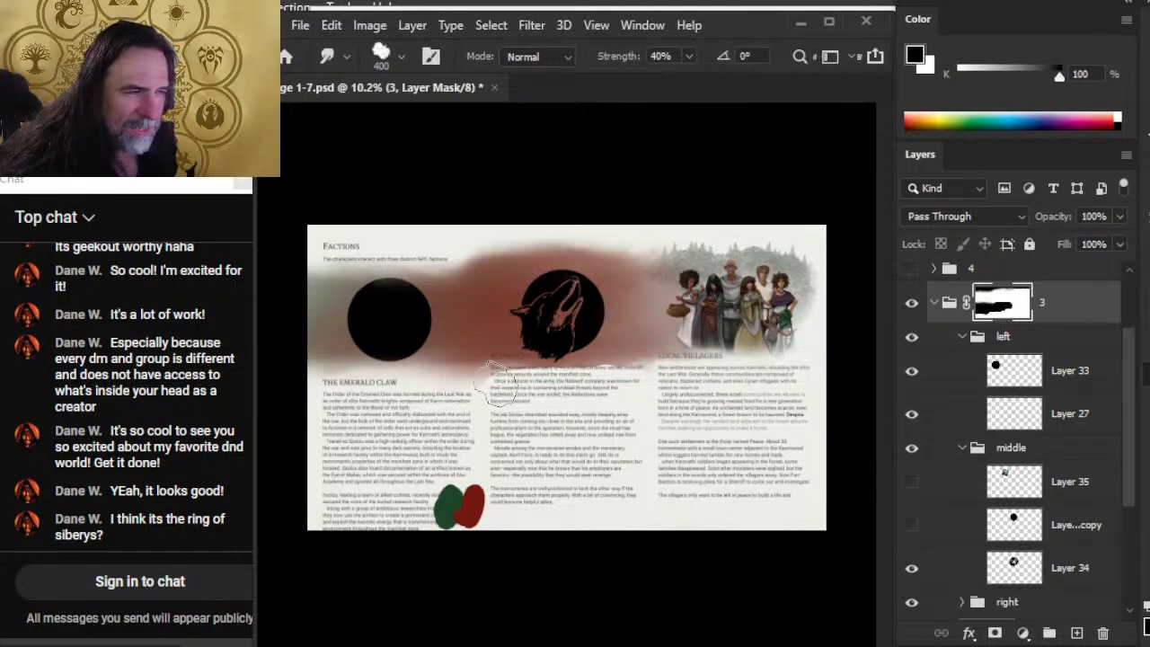
{"action": "mouse_move", "coordinate": [499, 391]}
{"action": "left_mouse_down"}
{"action": "mouse_move", "coordinate": [564, 402]}
{"action": "mouse_move", "coordinate": [537, 385]}
{"action": "left_mouse_up"}
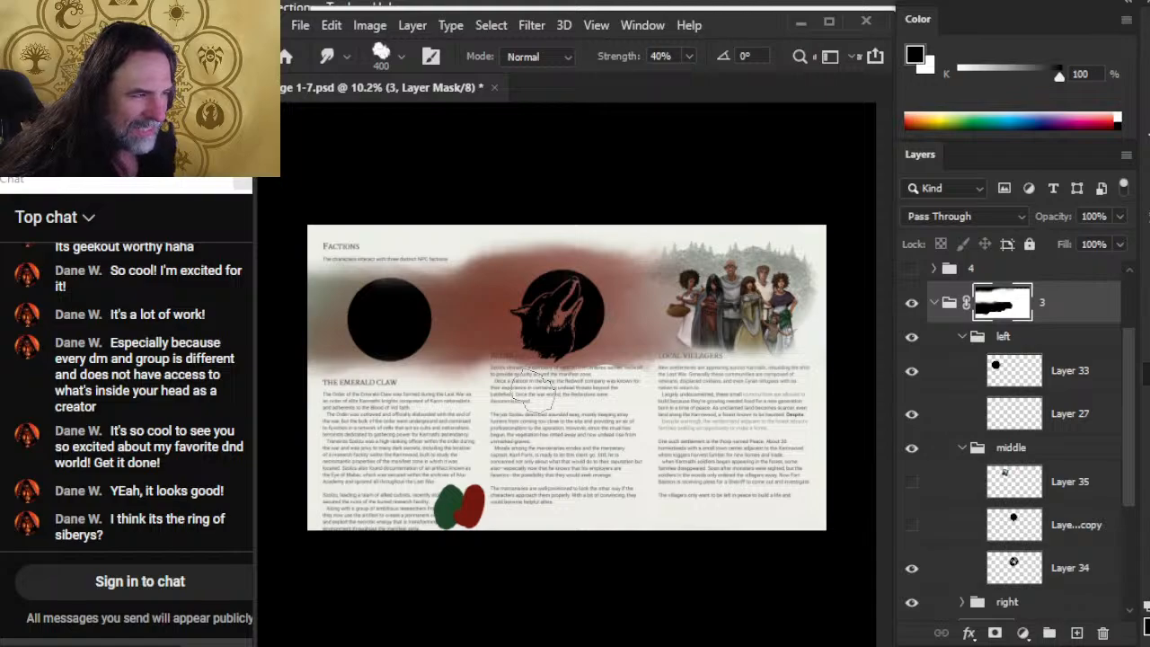
{"action": "left_click_drag", "start_coordinate": [525, 388], "coordinate": [710, 395]}
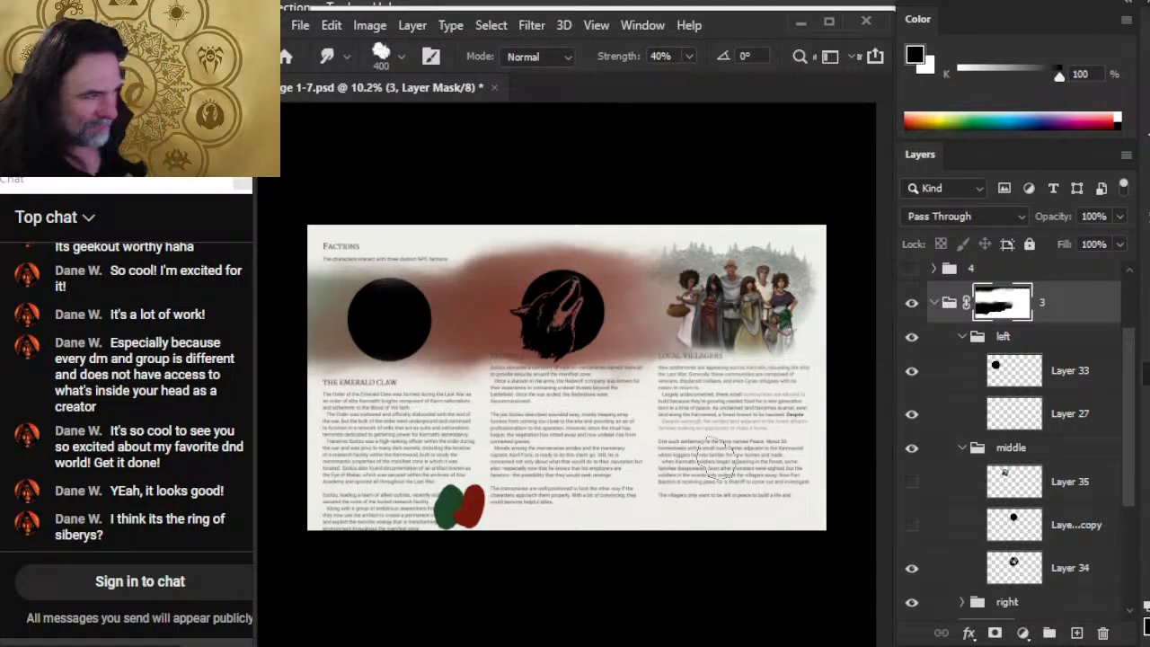
Step: Paint black on the mask with a 300 px brush over the Local Villagers heading and the Redwolf Company text
{"action": "key", "text": "b"}
{"action": "key", "text": "bracketleft"}
{"action": "key", "text": "bracketleft"}
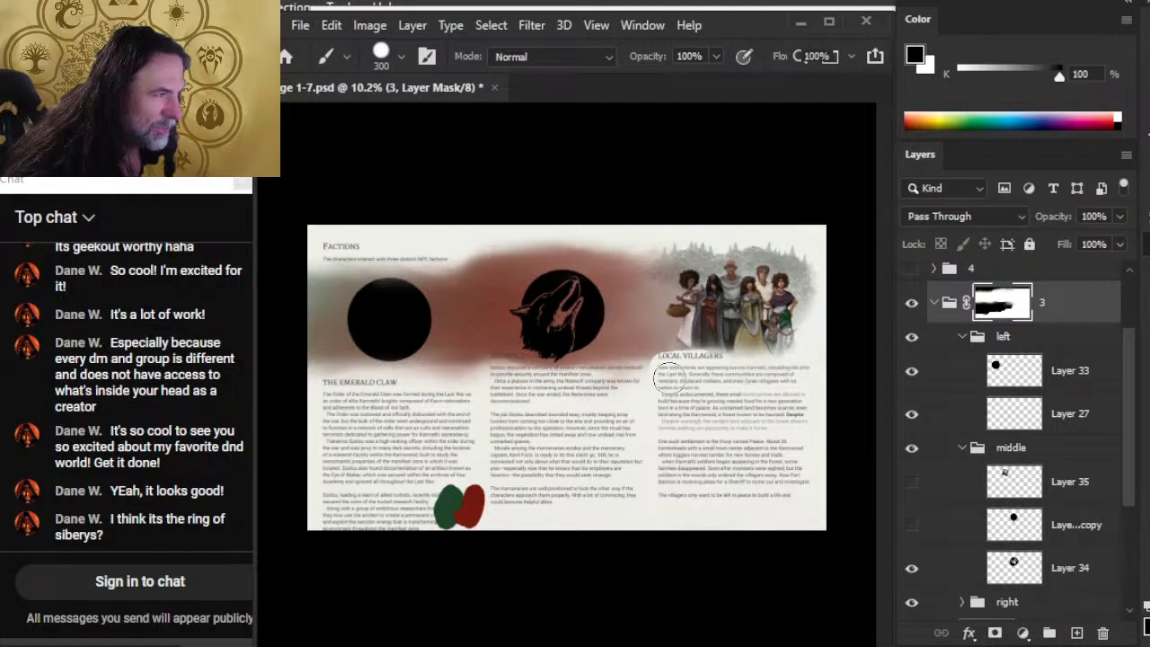
{"action": "left_click_drag", "start_coordinate": [669, 377], "coordinate": [675, 381]}
{"action": "key", "text": "r"}
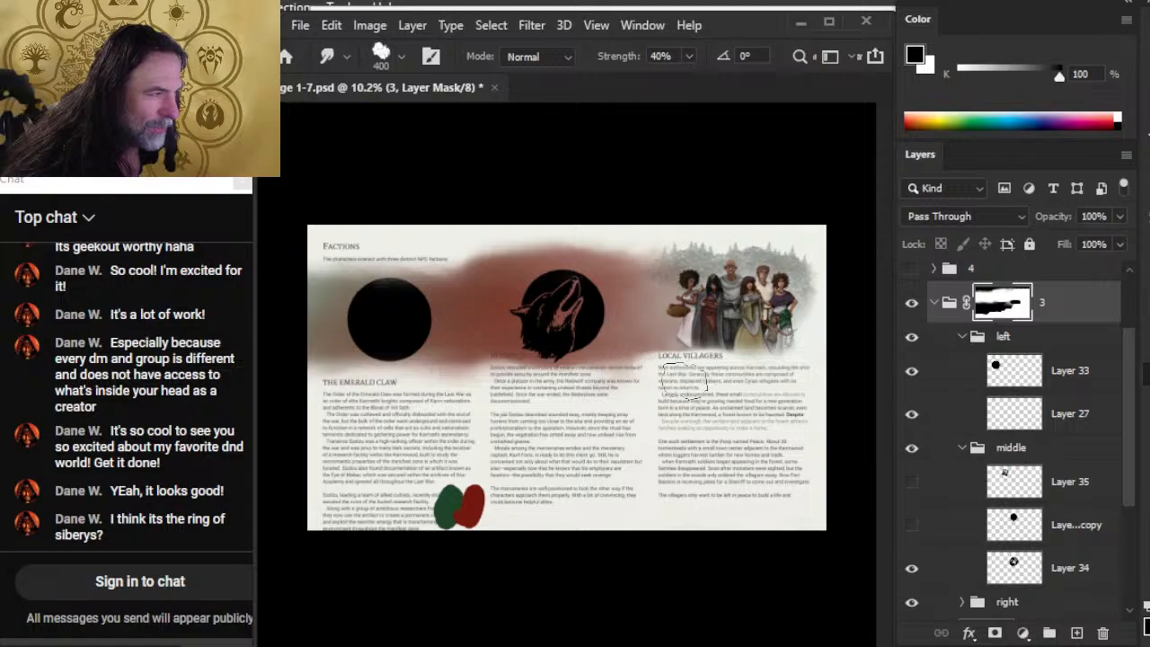
{"action": "key", "text": "b"}
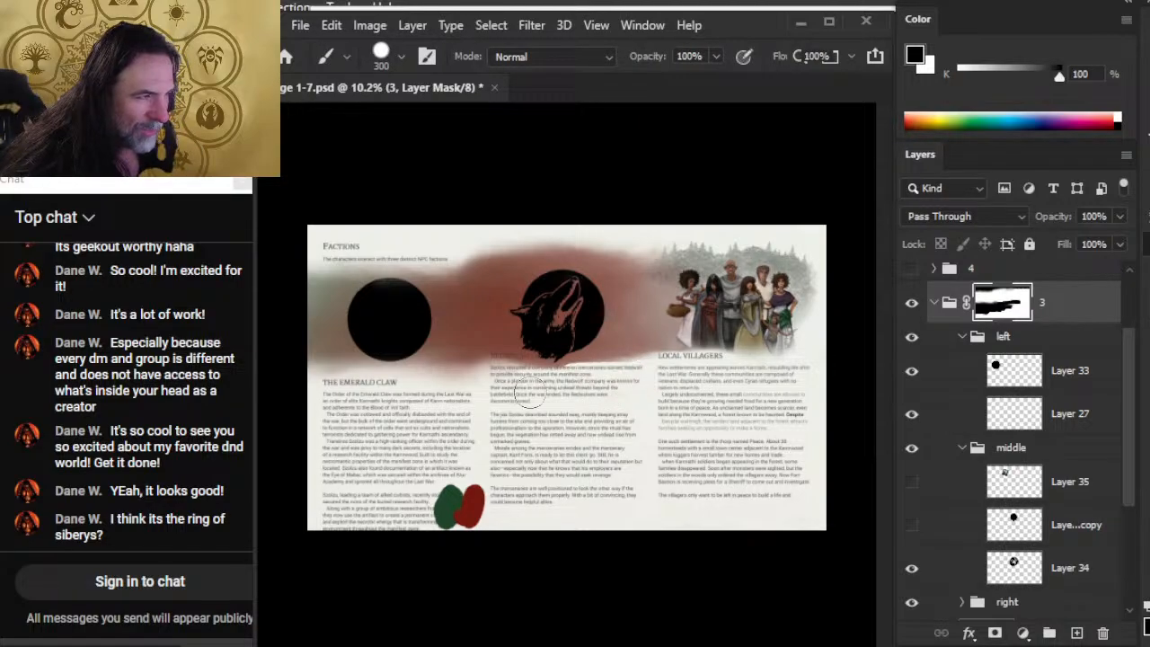
Step: Smudge the mask edge below the wolf emblem and toward the villagers at size 400 to blend the wash
{"action": "key", "text": "r"}
{"action": "mouse_move", "coordinate": [612, 386]}
{"action": "left_mouse_down"}
{"action": "mouse_move", "coordinate": [574, 371]}
{"action": "mouse_move", "coordinate": [625, 375]}
{"action": "mouse_move", "coordinate": [574, 371]}
{"action": "mouse_move", "coordinate": [620, 392]}
{"action": "mouse_move", "coordinate": [657, 382]}
{"action": "mouse_move", "coordinate": [606, 379]}
{"action": "mouse_move", "coordinate": [624, 343]}
{"action": "mouse_move", "coordinate": [612, 361]}
{"action": "mouse_move", "coordinate": [534, 382]}
{"action": "mouse_move", "coordinate": [567, 400]}
{"action": "mouse_move", "coordinate": [510, 386]}
{"action": "mouse_move", "coordinate": [664, 382]}
{"action": "left_mouse_up"}
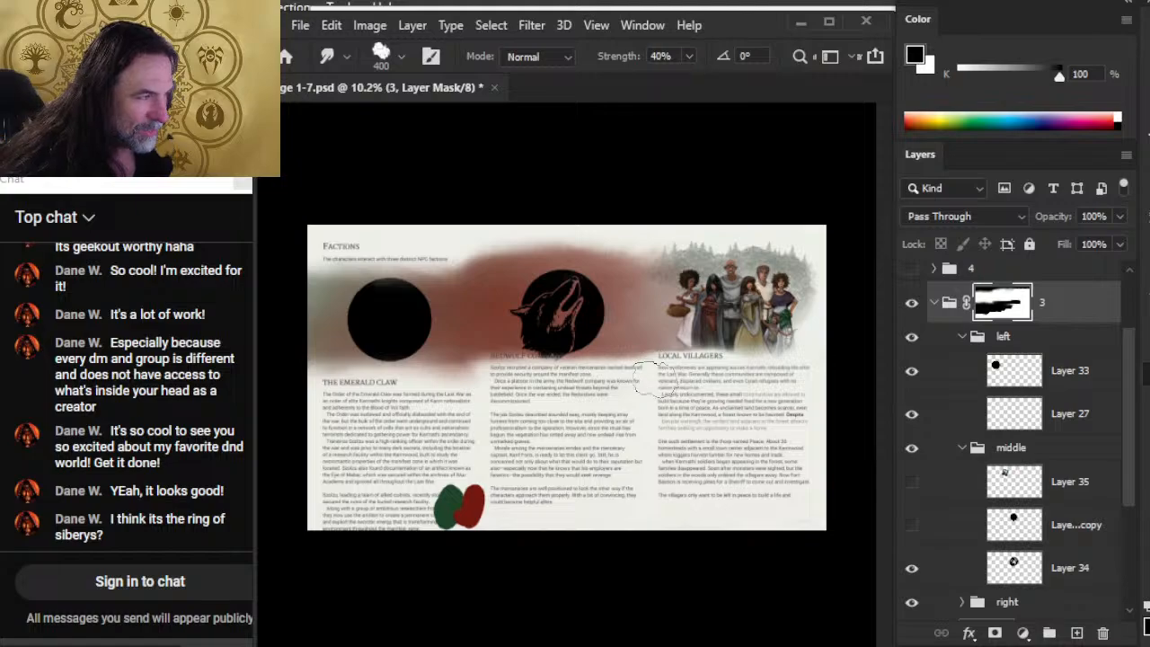
{"action": "mouse_move", "coordinate": [623, 337]}
{"action": "left_mouse_down"}
{"action": "mouse_move", "coordinate": [650, 325]}
{"action": "mouse_move", "coordinate": [625, 325]}
{"action": "mouse_move", "coordinate": [721, 333]}
{"action": "mouse_move", "coordinate": [704, 391]}
{"action": "mouse_move", "coordinate": [665, 375]}
{"action": "mouse_move", "coordinate": [729, 376]}
{"action": "mouse_move", "coordinate": [677, 362]}
{"action": "mouse_move", "coordinate": [720, 331]}
{"action": "left_mouse_up"}
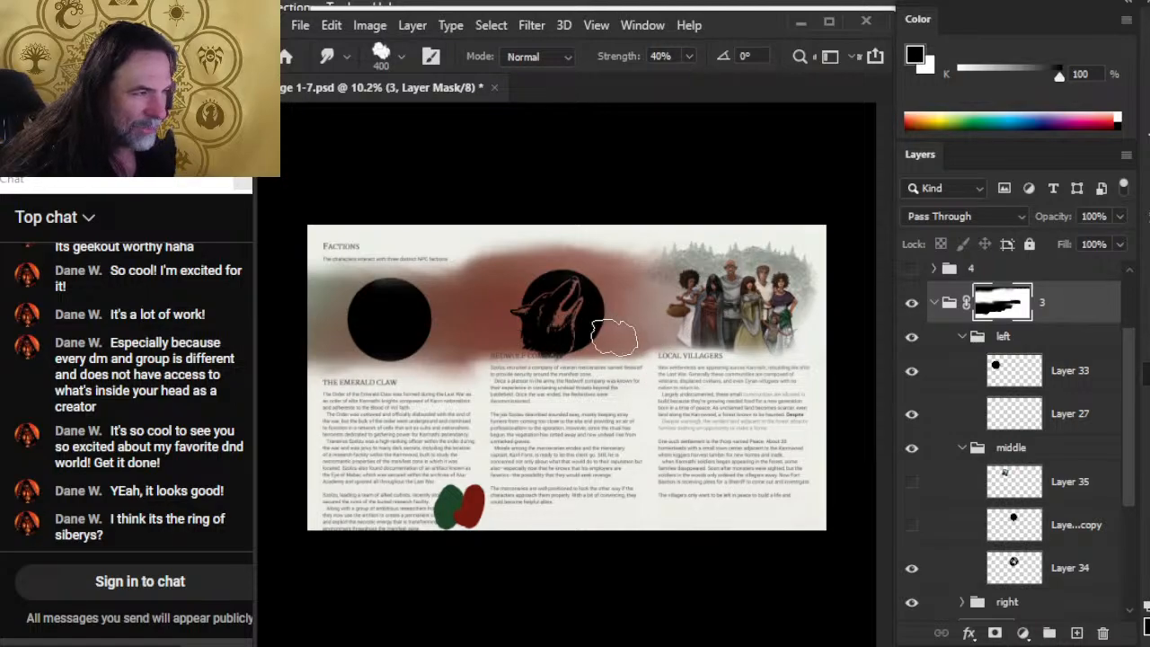
{"action": "mouse_move", "coordinate": [500, 353]}
{"action": "left_mouse_down"}
{"action": "mouse_move", "coordinate": [463, 376]}
{"action": "mouse_move", "coordinate": [574, 397]}
{"action": "left_mouse_up"}
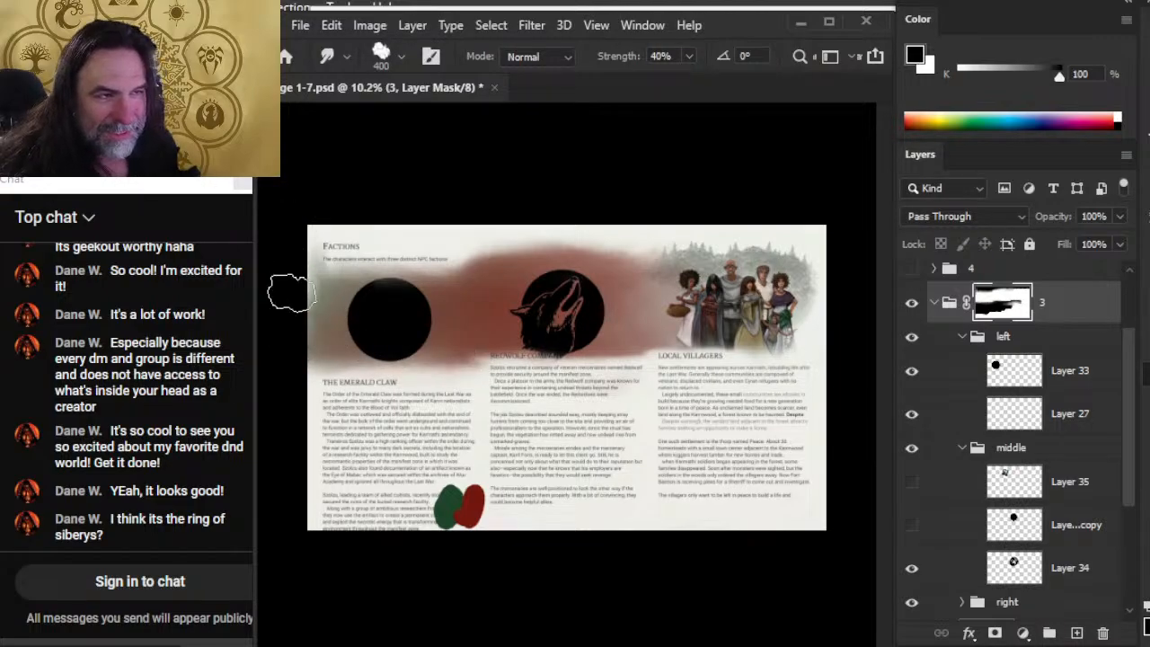
Step: Paint black at 300 px on group 3's mask along the page's left edge and above the Emerald Claw heading, smudging both edges at 40% strength
{"action": "key", "text": "b"}
{"action": "left_click_drag", "start_coordinate": [297, 231], "coordinate": [306, 216]}
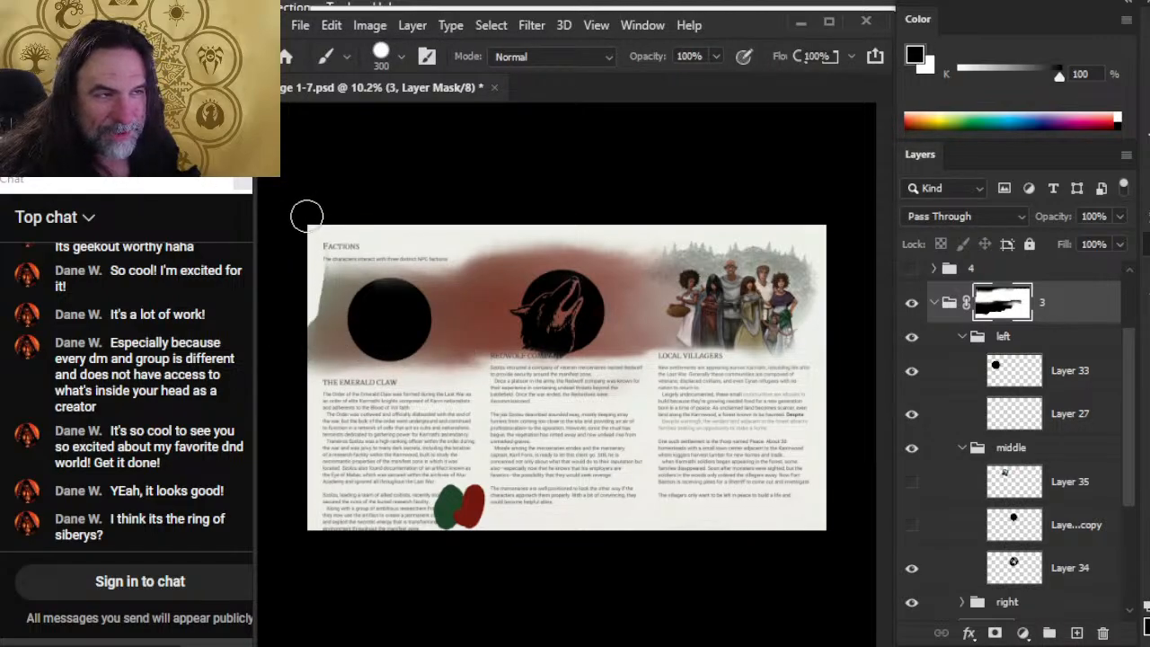
{"action": "key", "text": "r"}
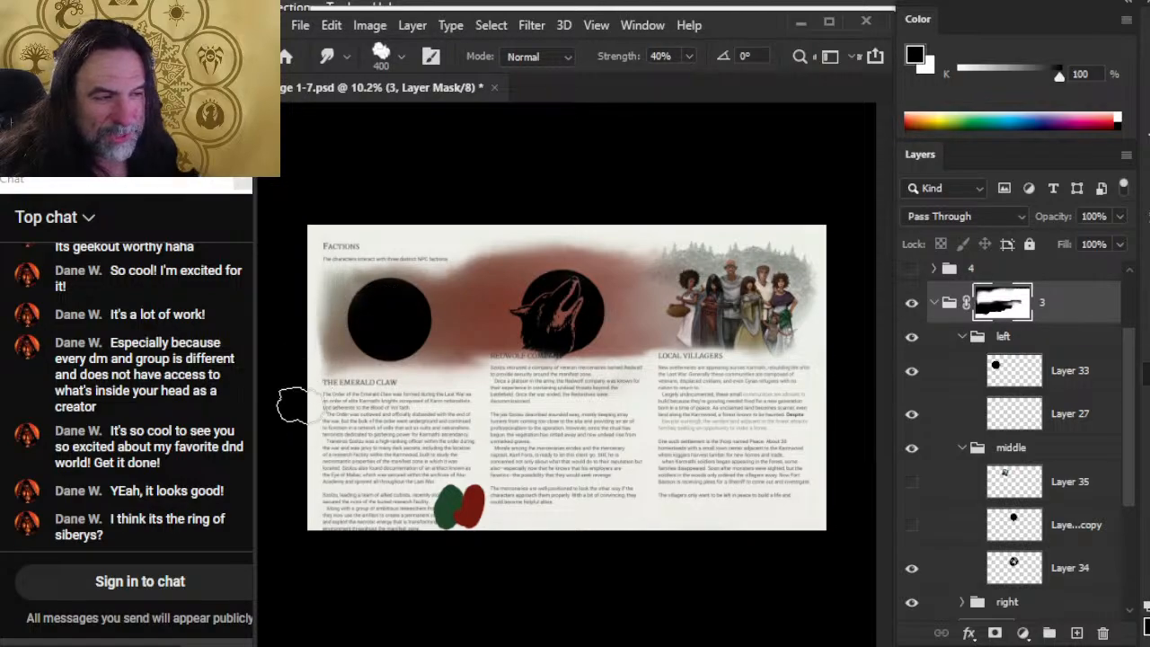
{"action": "key", "text": "b"}
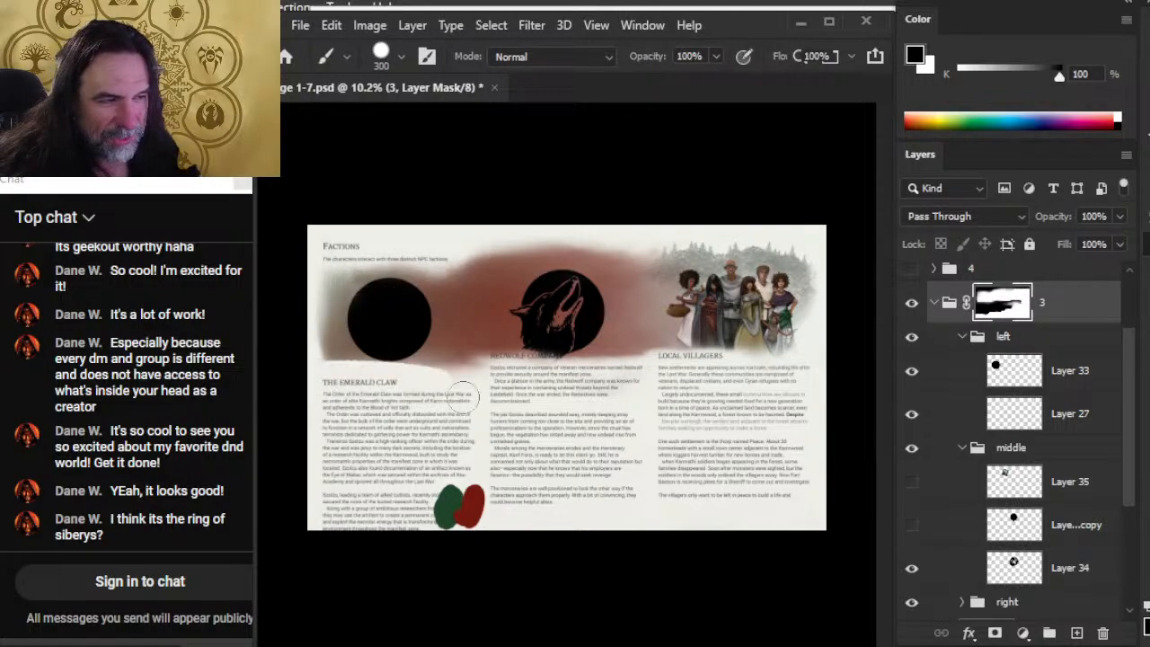
{"action": "key", "text": "r"}
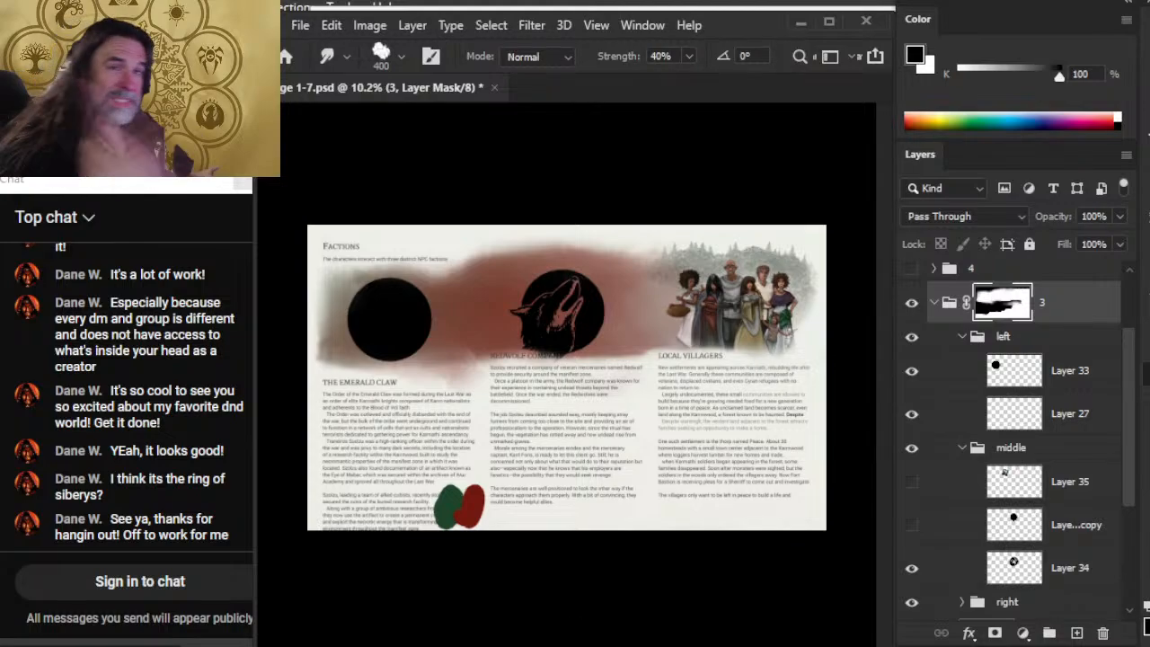
Step: Switch from the Photoshop document to the OBS window
{"action": "key", "text": "alt+Tab"}
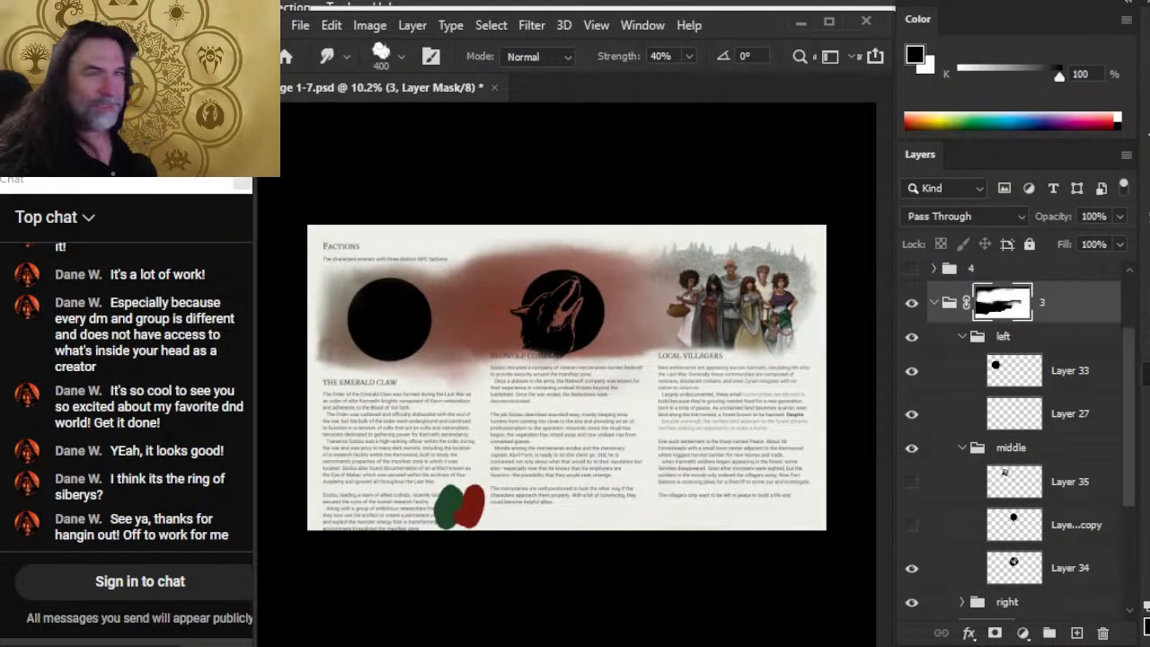
{"action": "key", "text": "alt+Tab"}
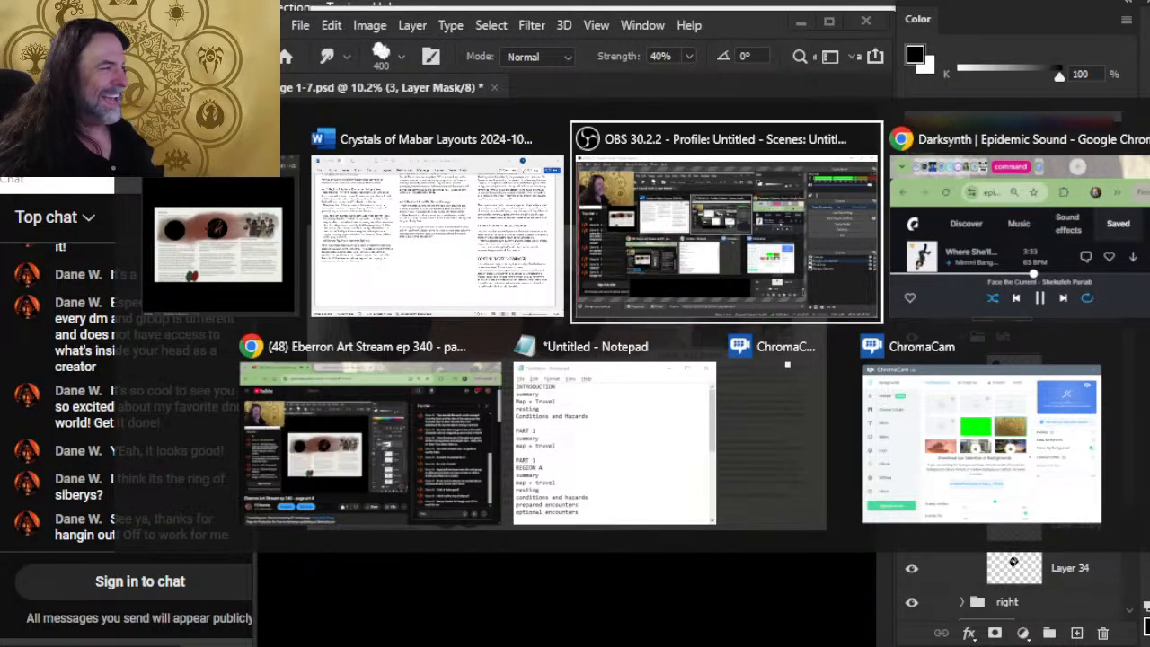